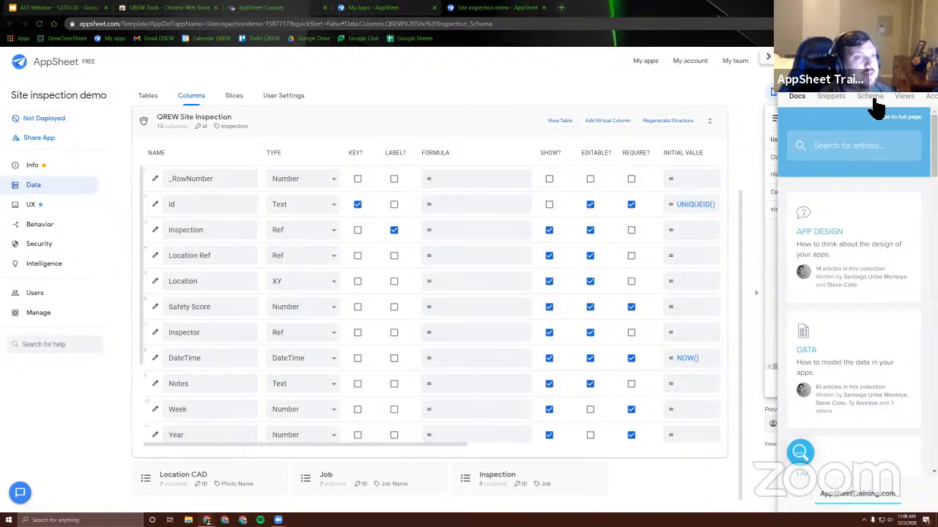
Open the AppSheetTraining.com account page in the side extension and check the login status
{"action": "left_click", "coordinate": [929, 96]}
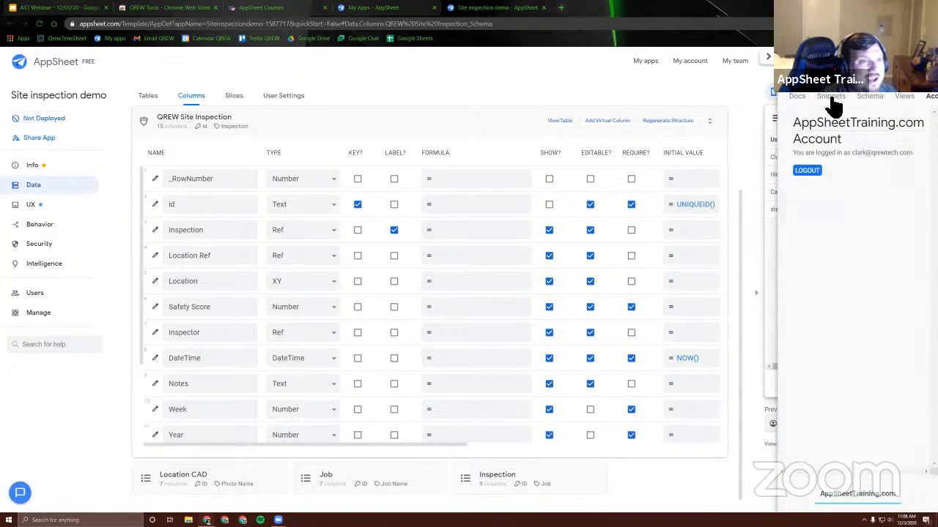
{"action": "left_click_drag", "start_coordinate": [798, 158], "coordinate": [913, 156]}
{"action": "left_click", "coordinate": [889, 178]}
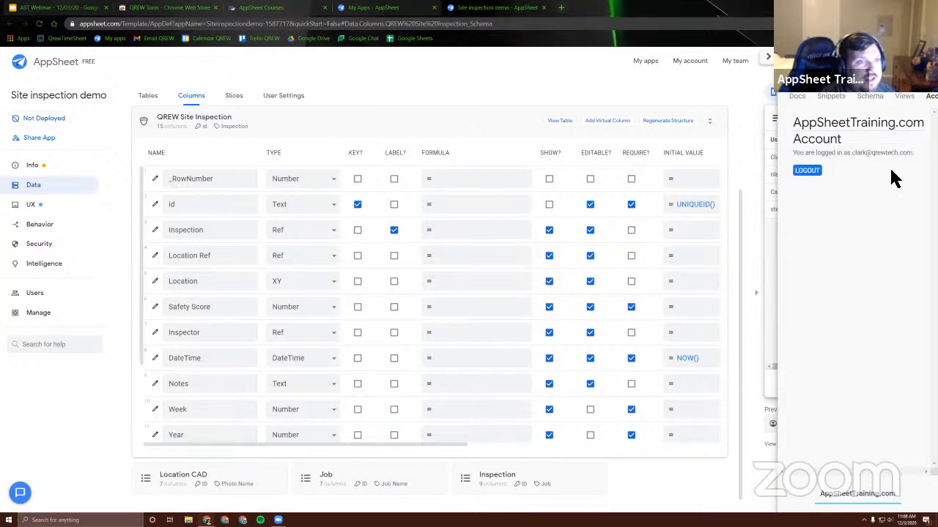
Open the saved snippets in the side extension and look through the list of expressions
{"action": "left_click", "coordinate": [839, 102]}
{"action": "scroll", "coordinate": [848, 234], "scroll_direction": "down", "scroll_amount": 6}
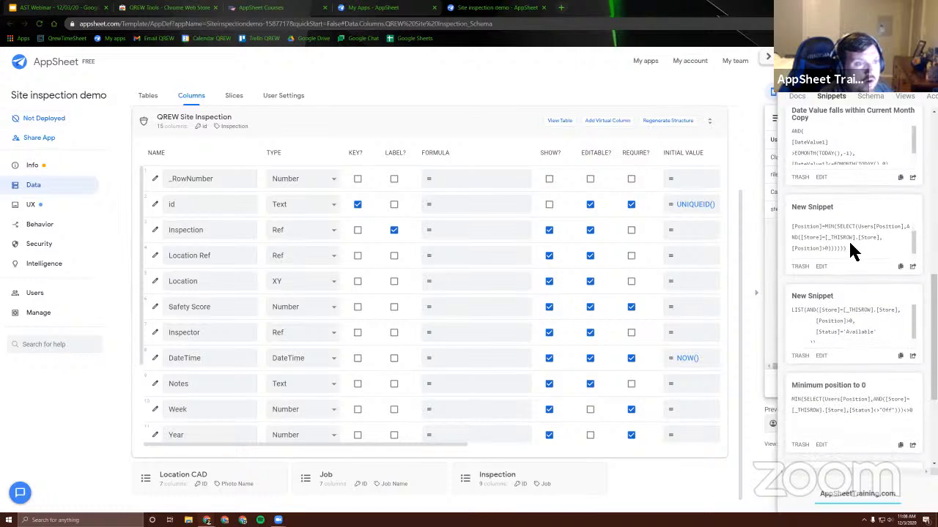
{"action": "scroll", "coordinate": [849, 212], "scroll_direction": "up", "scroll_amount": 5}
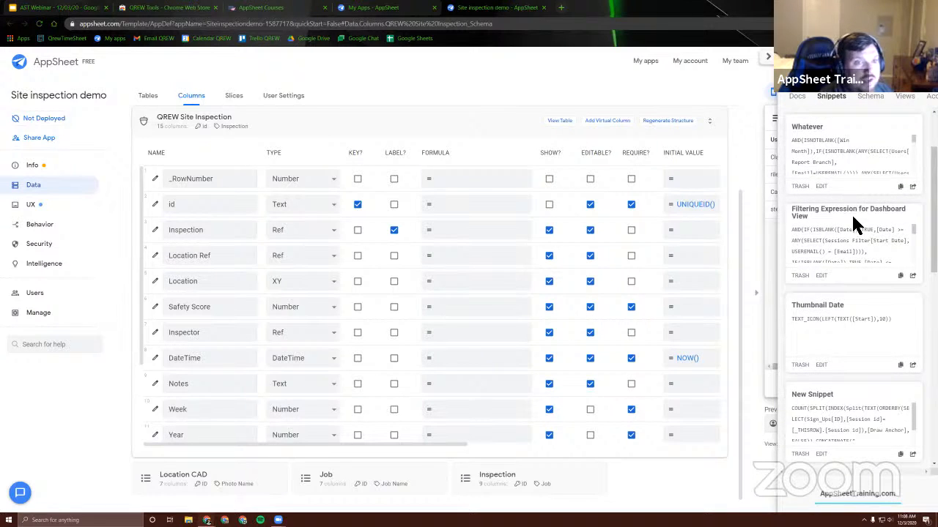
{"action": "scroll", "coordinate": [852, 264], "scroll_direction": "down", "scroll_amount": 8}
{"action": "scroll", "coordinate": [846, 300], "scroll_direction": "up", "scroll_amount": 5}
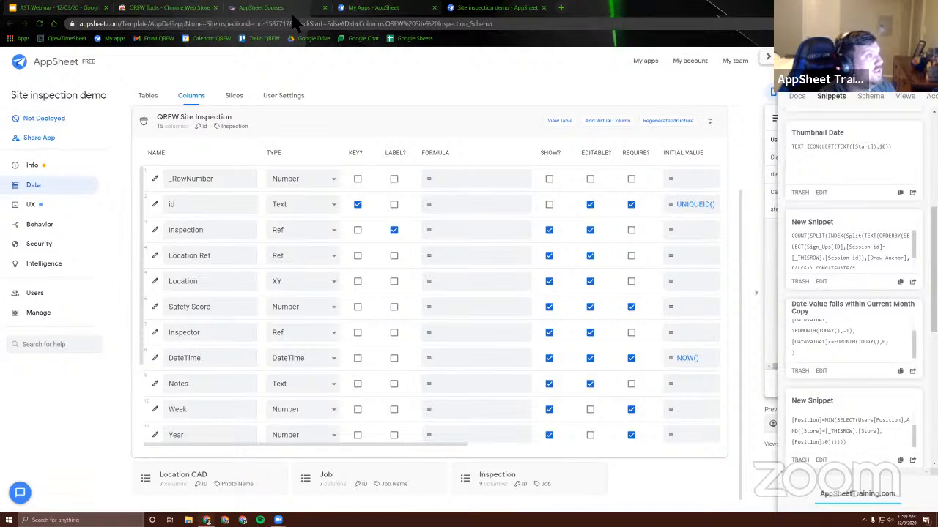
Switch to the AppSheet Courses site and save a private copy of the public snippet "Date Value falls within Current Month"
{"action": "left_click", "coordinate": [315, 9]}
{"action": "scroll", "coordinate": [476, 258], "scroll_direction": "down", "scroll_amount": 3}
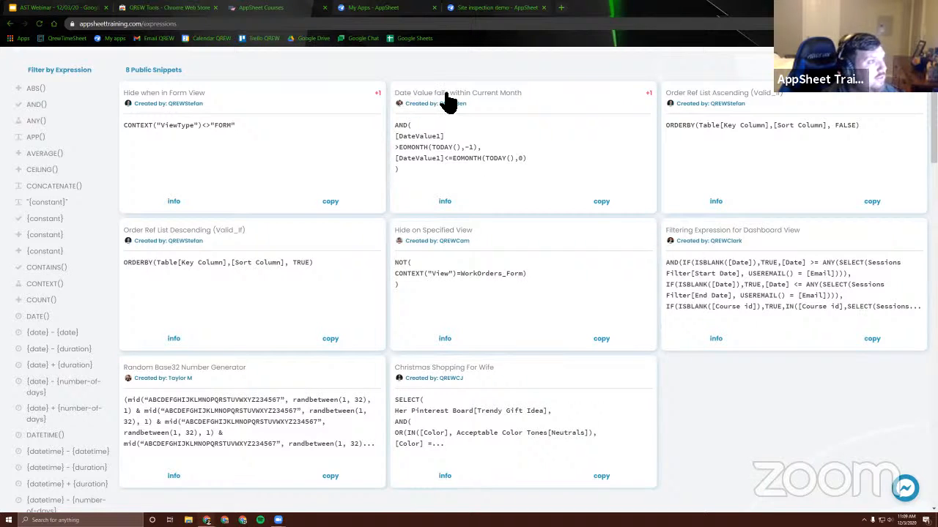
{"action": "left_click", "coordinate": [605, 207]}
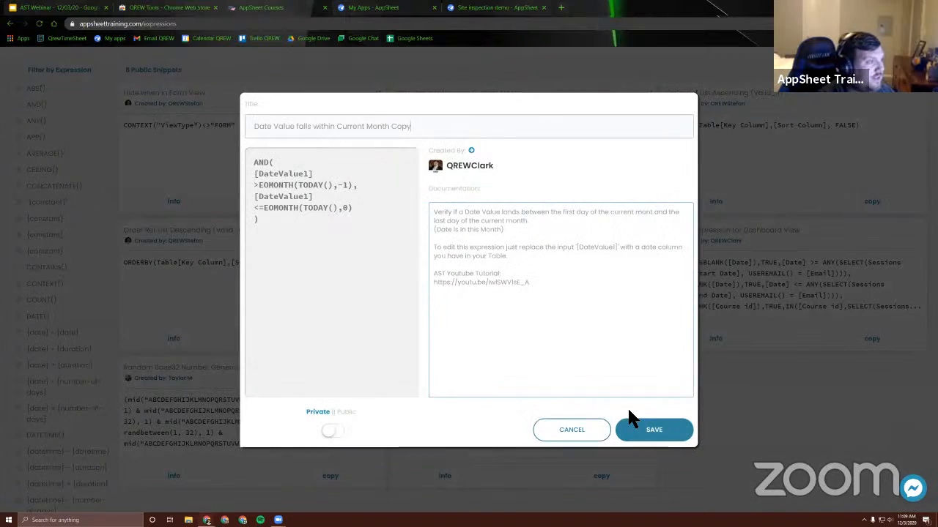
{"action": "left_click", "coordinate": [634, 425]}
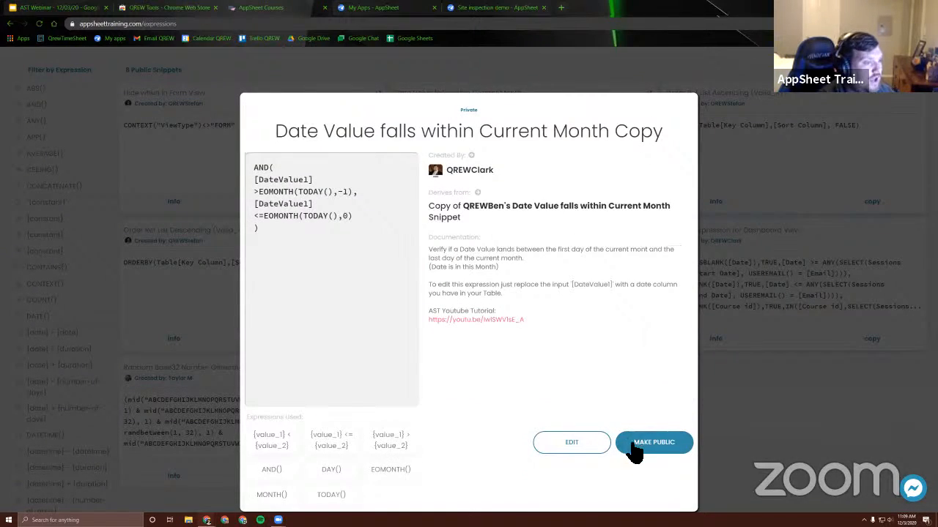
{"action": "left_click", "coordinate": [734, 192]}
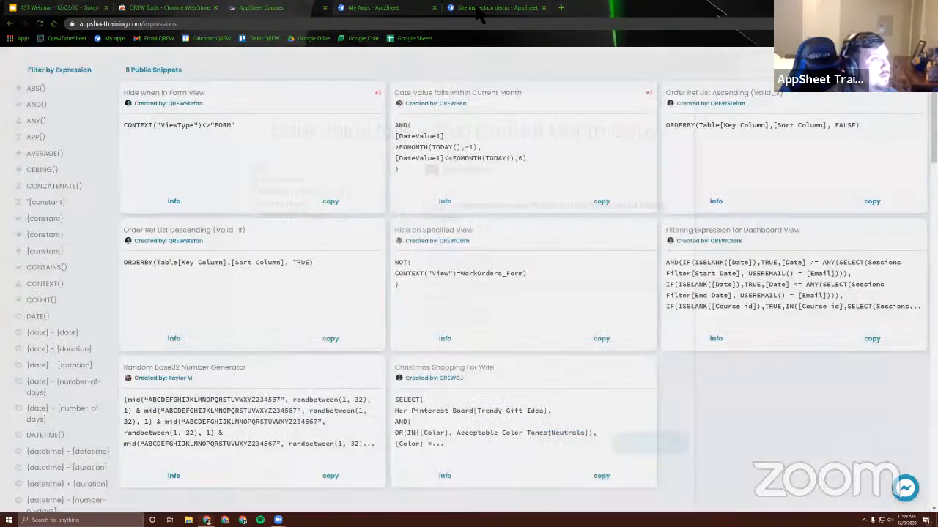
Return to the Site inspection demo editor and examine the saved snippets, including "Date Value falls within Current Month Copy"
{"action": "left_click", "coordinate": [484, 8]}
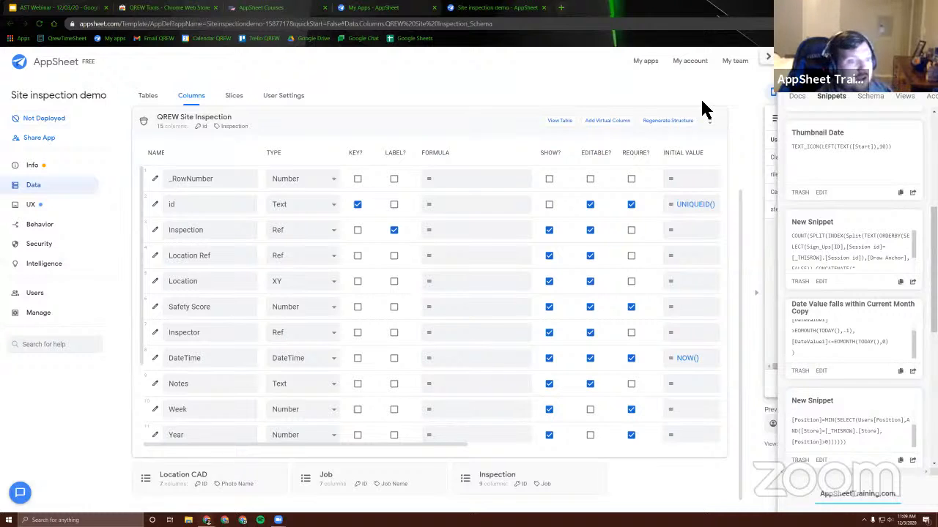
{"action": "scroll", "coordinate": [865, 345], "scroll_direction": "down", "scroll_amount": 5}
{"action": "scroll", "coordinate": [861, 351], "scroll_direction": "down", "scroll_amount": 2}
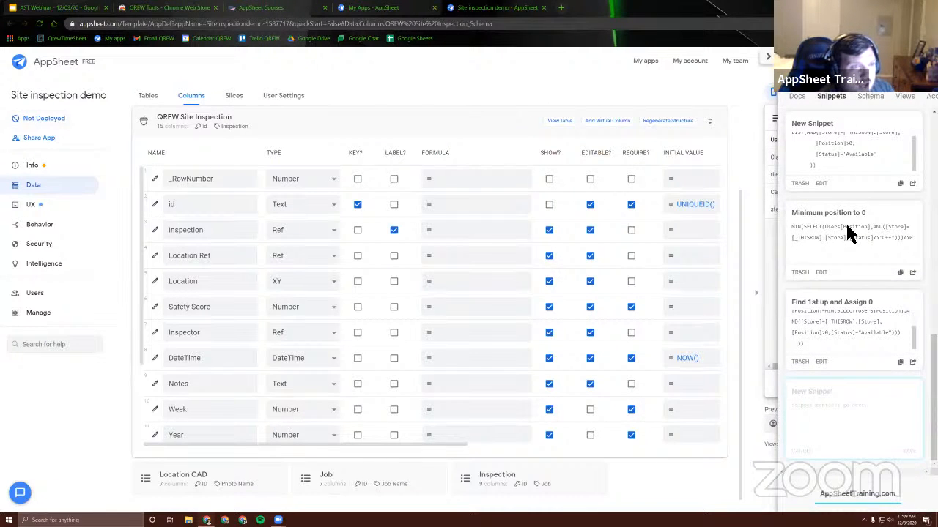
{"action": "scroll", "coordinate": [850, 233], "scroll_direction": "up", "scroll_amount": 10}
{"action": "scroll", "coordinate": [854, 377], "scroll_direction": "down", "scroll_amount": 1}
{"action": "scroll", "coordinate": [850, 395], "scroll_direction": "down", "scroll_amount": 1}
{"action": "scroll", "coordinate": [854, 344], "scroll_direction": "up", "scroll_amount": 2}
{"action": "scroll", "coordinate": [861, 352], "scroll_direction": "up", "scroll_amount": 3}
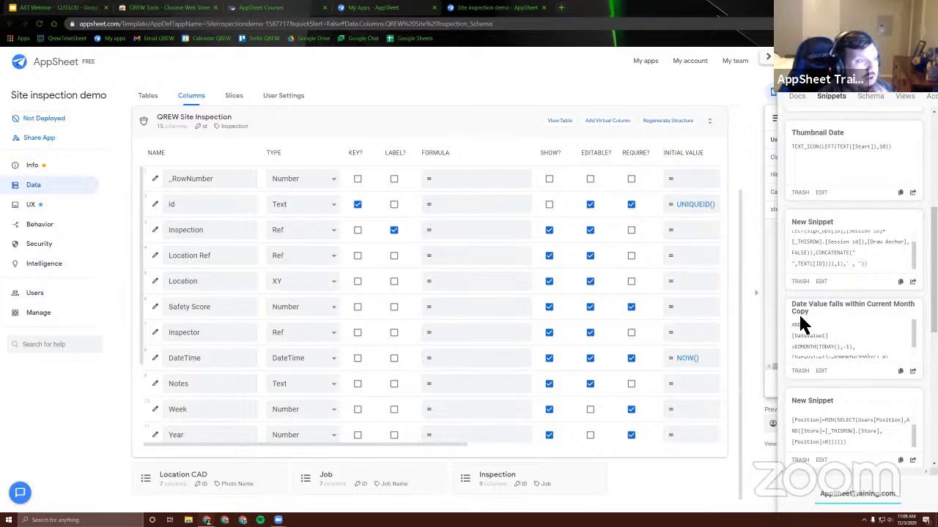
{"action": "scroll", "coordinate": [841, 269], "scroll_direction": "up", "scroll_amount": 4}
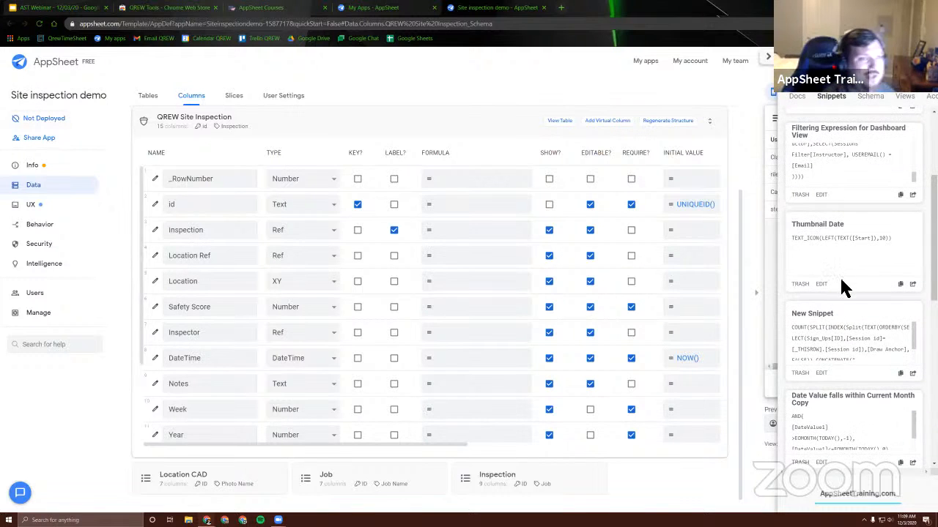
{"action": "scroll", "coordinate": [840, 280], "scroll_direction": "up", "scroll_amount": 5}
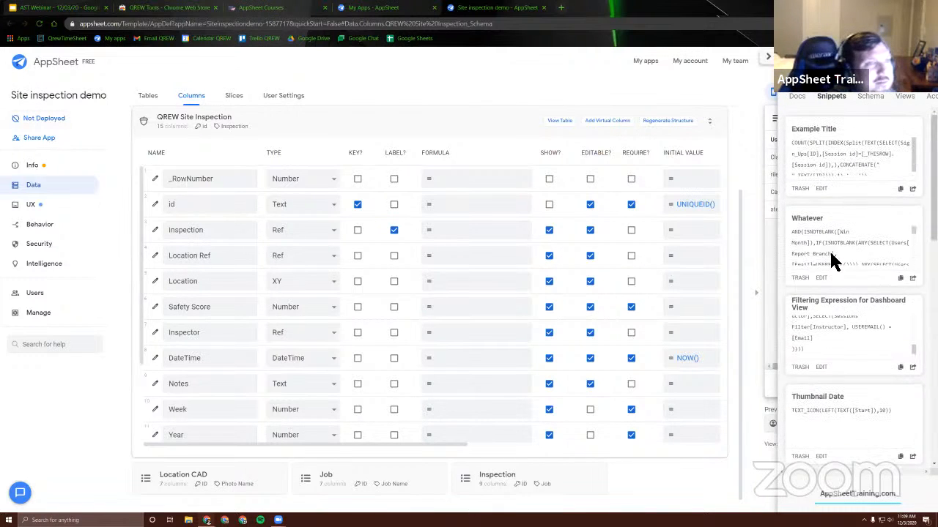
Open the docs and the _RowNumber app formula, look up the Math pattern ((value_1) + (value_2)), and browse the matching articles
{"action": "left_click", "coordinate": [798, 96]}
{"action": "left_click", "coordinate": [452, 183]}
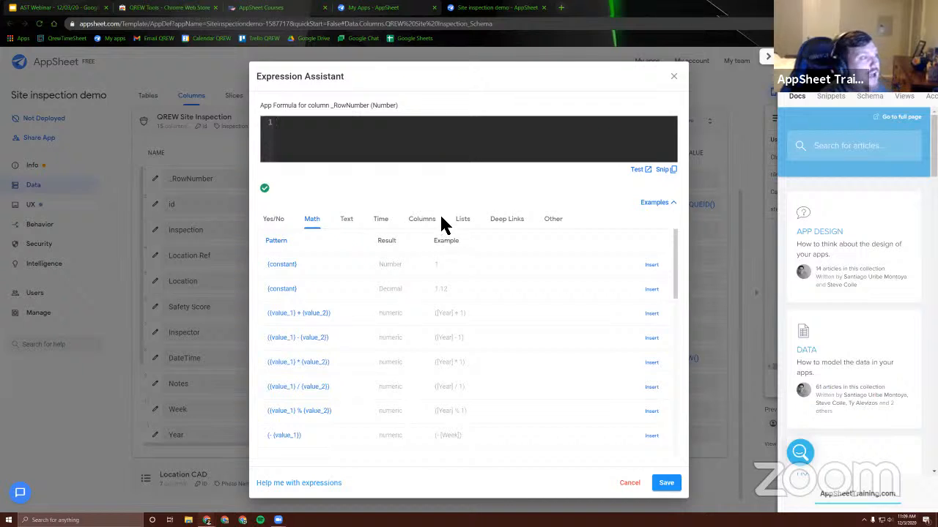
{"action": "left_click", "coordinate": [300, 317]}
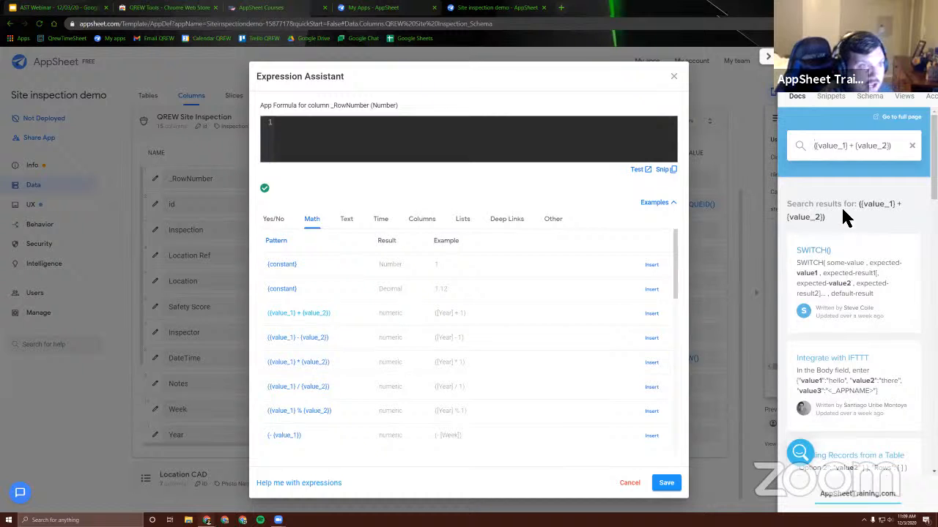
{"action": "left_click_drag", "start_coordinate": [863, 211], "coordinate": [872, 211]}
{"action": "left_click", "coordinate": [871, 216]}
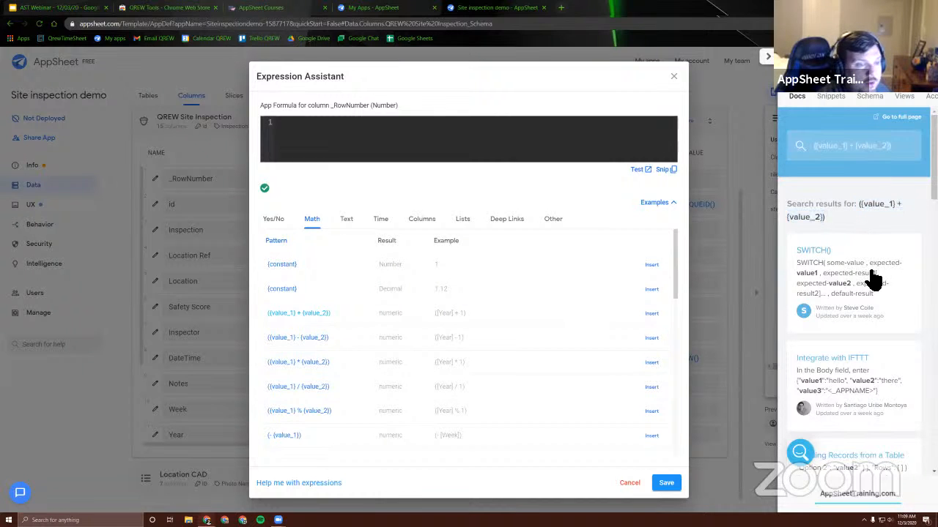
{"action": "scroll", "coordinate": [867, 275], "scroll_direction": "down", "scroll_amount": 3}
{"action": "scroll", "coordinate": [863, 280], "scroll_direction": "down", "scroll_amount": 5}
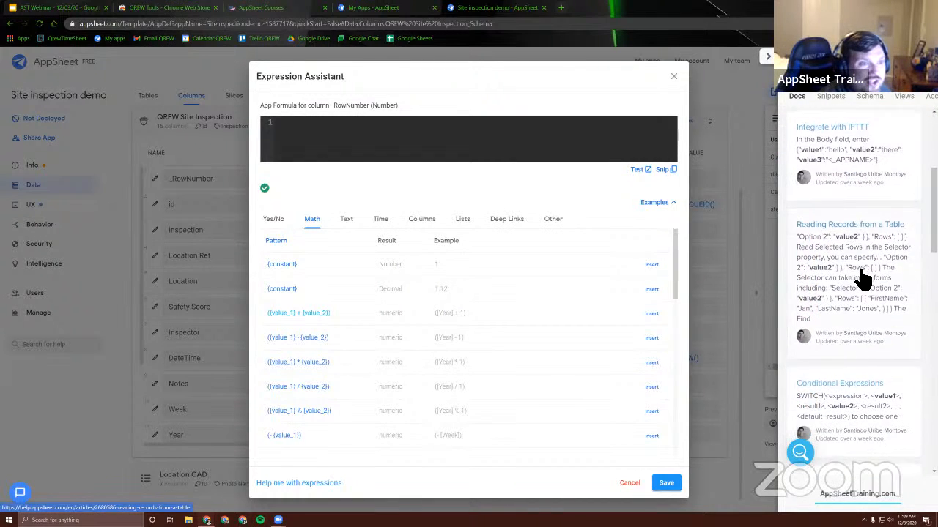
{"action": "scroll", "coordinate": [859, 277], "scroll_direction": "up", "scroll_amount": 5}
{"action": "scroll", "coordinate": [858, 277], "scroll_direction": "up", "scroll_amount": 2}
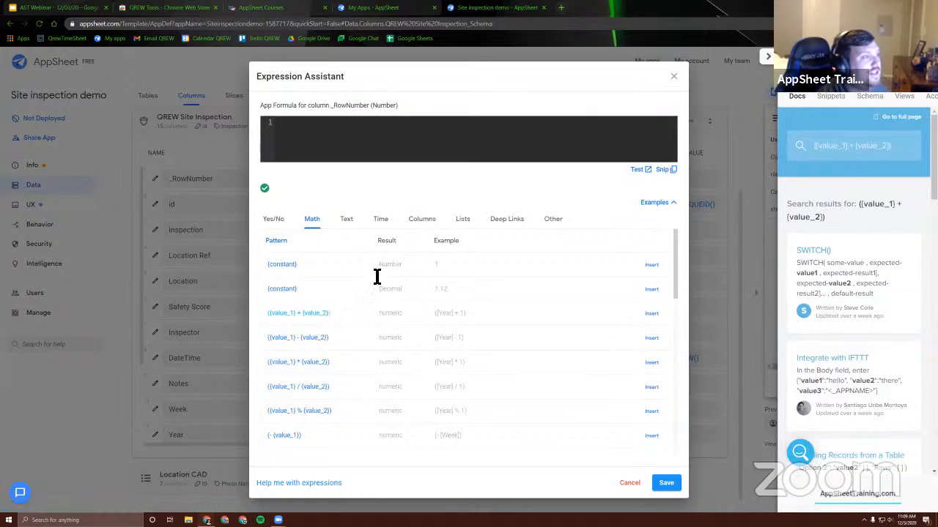
Browse the Deep Links and Other expression examples, look up the SWITCH pattern in the docs, and review the matching articles
{"action": "left_click", "coordinate": [507, 220]}
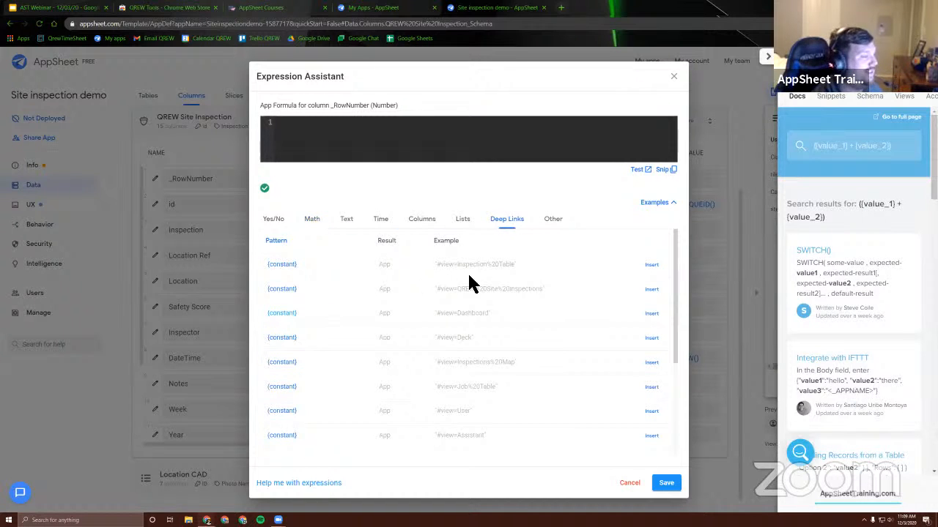
{"action": "scroll", "coordinate": [440, 330], "scroll_direction": "down", "scroll_amount": 5}
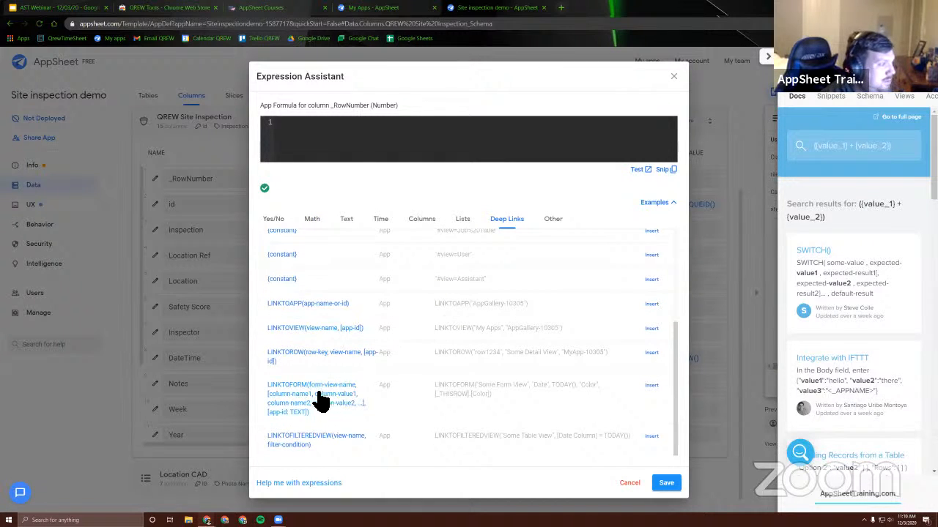
{"action": "left_click", "coordinate": [552, 221]}
{"action": "scroll", "coordinate": [315, 341], "scroll_direction": "up", "scroll_amount": 5}
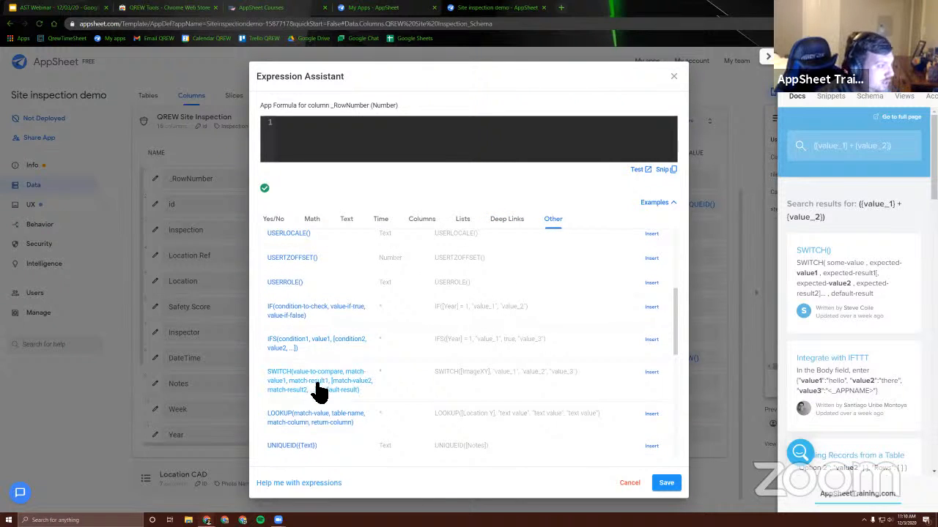
{"action": "left_click", "coordinate": [311, 388]}
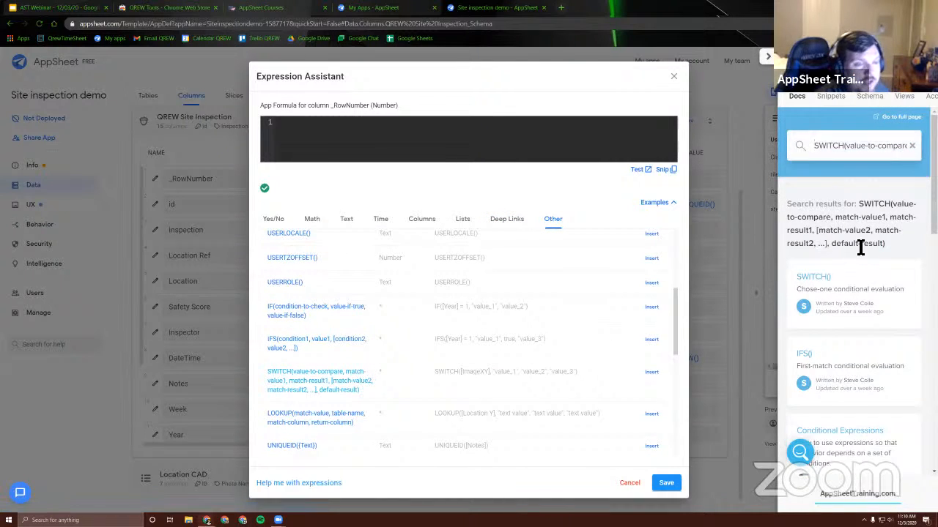
{"action": "scroll", "coordinate": [856, 249], "scroll_direction": "down", "scroll_amount": 3}
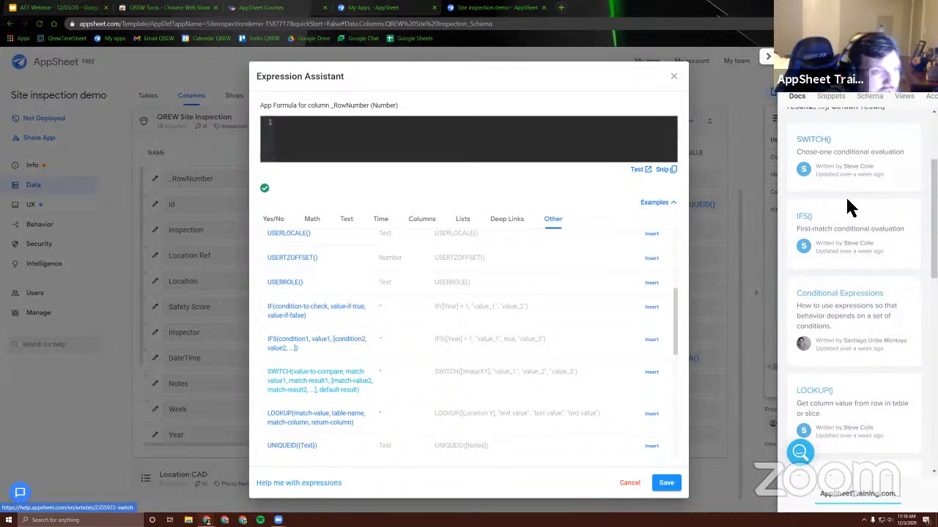
{"action": "scroll", "coordinate": [852, 281], "scroll_direction": "down", "scroll_amount": 2}
{"action": "scroll", "coordinate": [853, 271], "scroll_direction": "down", "scroll_amount": 5}
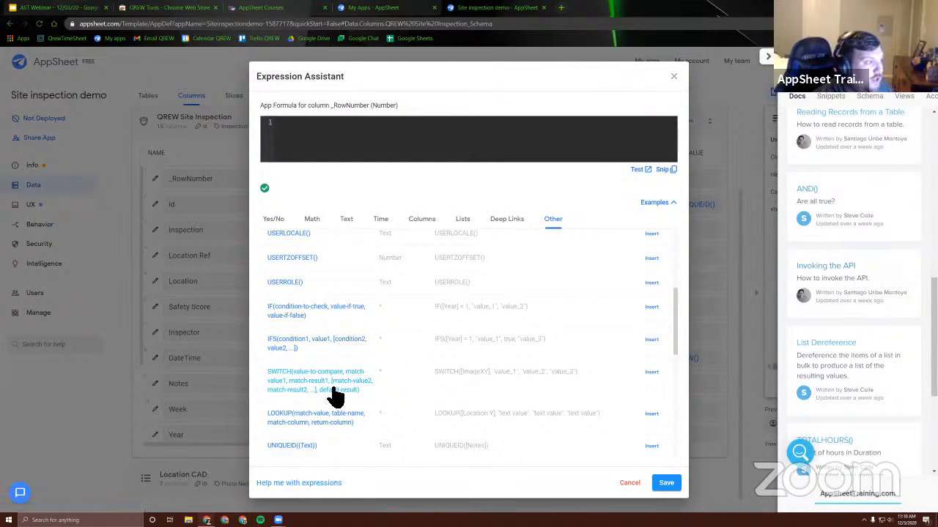
{"action": "scroll", "coordinate": [865, 322], "scroll_direction": "down", "scroll_amount": 5}
{"action": "scroll", "coordinate": [864, 322], "scroll_direction": "up", "scroll_amount": 10}
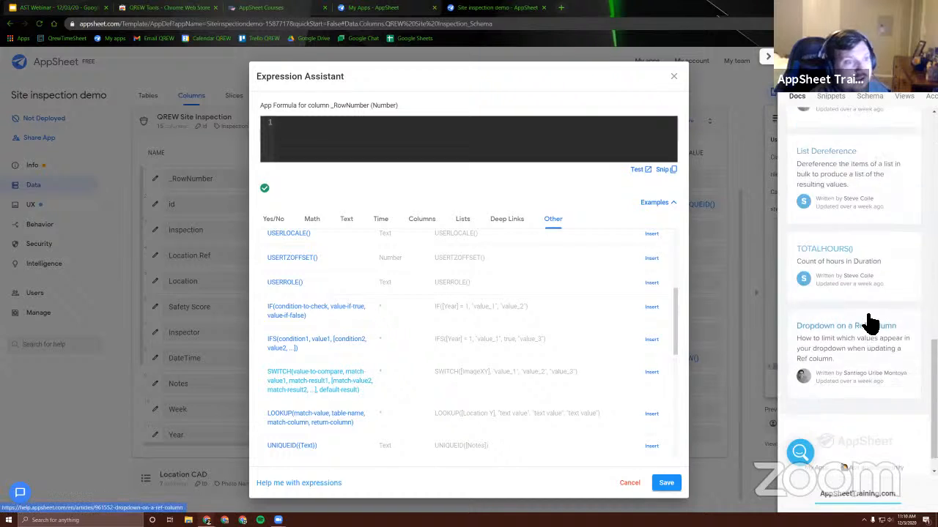
Close the Expression Assistant and examine the QREW Site Inspection table's column names and types in the extension's schema
{"action": "left_click", "coordinate": [833, 96]}
{"action": "left_click", "coordinate": [869, 97]}
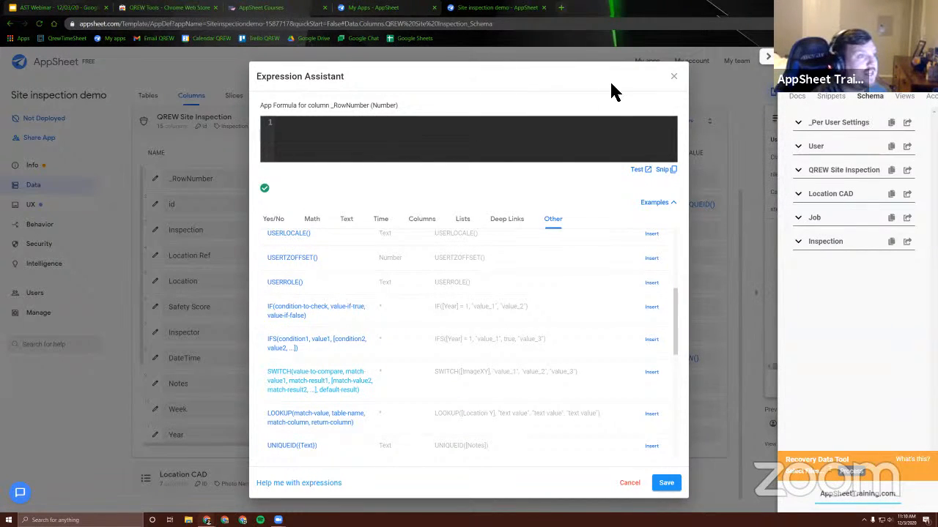
{"action": "left_click", "coordinate": [674, 77]}
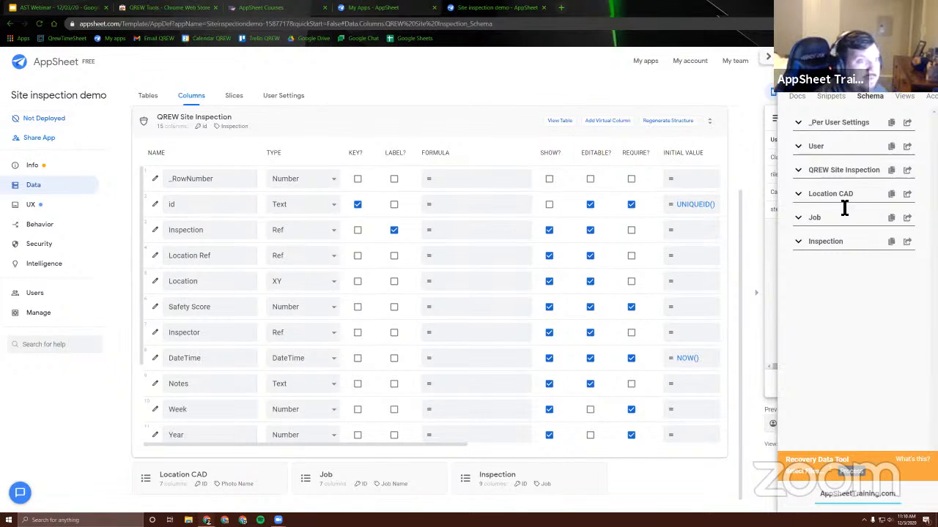
{"action": "left_click", "coordinate": [803, 174]}
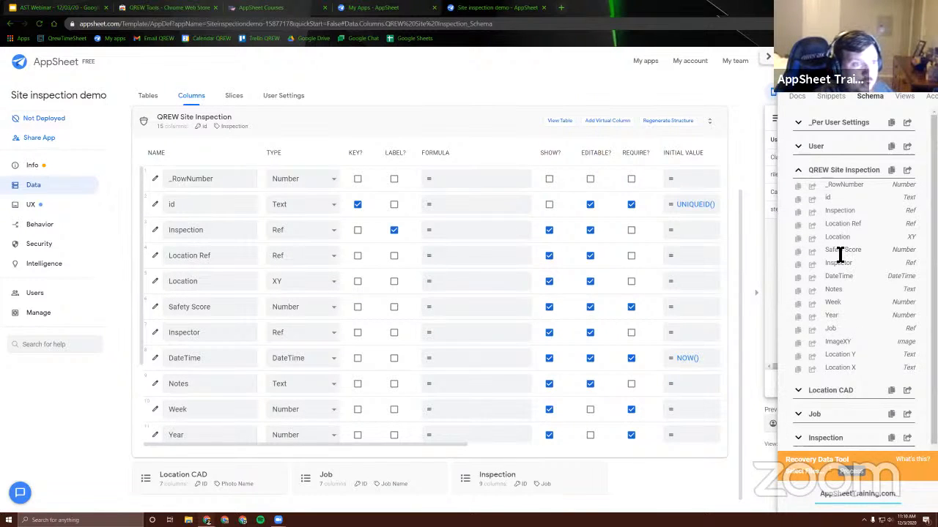
{"action": "left_click_drag", "start_coordinate": [898, 189], "coordinate": [915, 374]}
{"action": "left_click", "coordinate": [865, 285]}
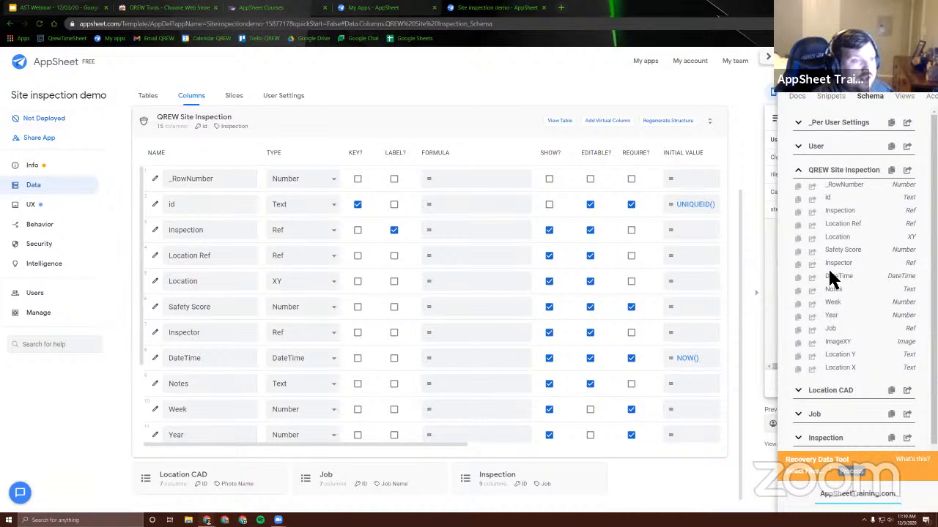
Try inserting QREW Site Inspection column names such as Inspection, DateTime and Notes into the Location Ref app formula, and clear it
{"action": "left_click", "coordinate": [477, 254]}
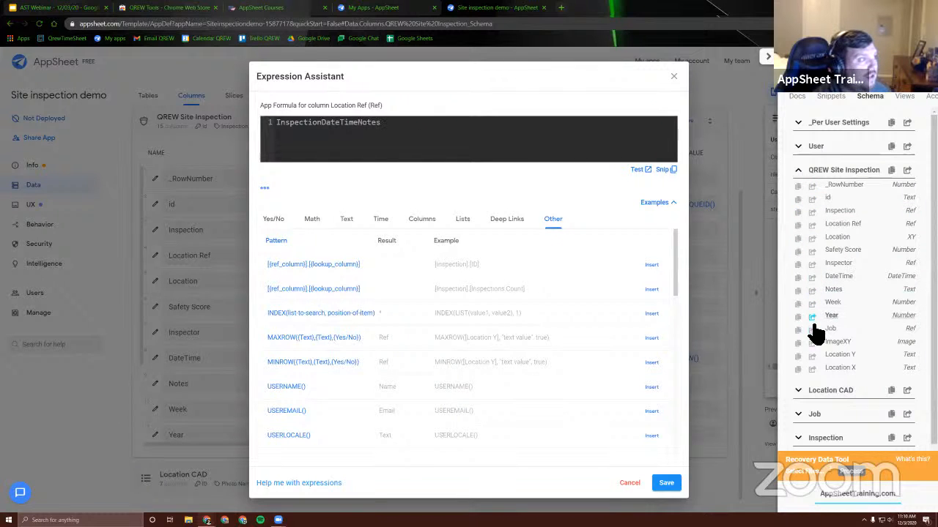
{"action": "left_click", "coordinate": [812, 342]}
{"action": "scroll", "coordinate": [818, 372], "scroll_direction": "down", "scroll_amount": 1}
{"action": "left_click", "coordinate": [799, 397]}
{"action": "scroll", "coordinate": [819, 381], "scroll_direction": "down", "scroll_amount": 2}
{"action": "triple_click", "coordinate": [273, 123]}
{"action": "key", "text": "BackSpace"}
{"action": "scroll", "coordinate": [826, 190], "scroll_direction": "up", "scroll_amount": 3}
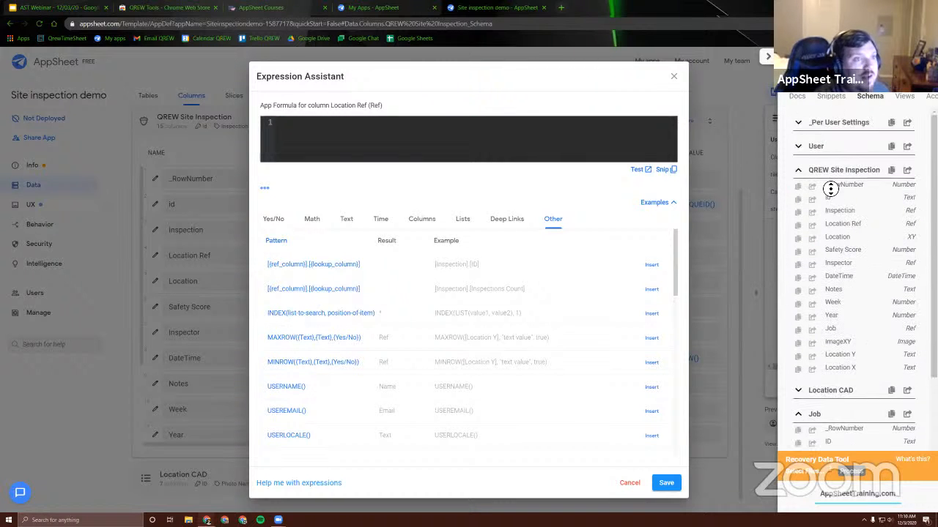
Collapse the expanded schema tables and paste the table name "QREW Site Inspection" into the Location Ref app formula
{"action": "right_click", "coordinate": [800, 170]}
{"action": "left_click", "coordinate": [799, 172]}
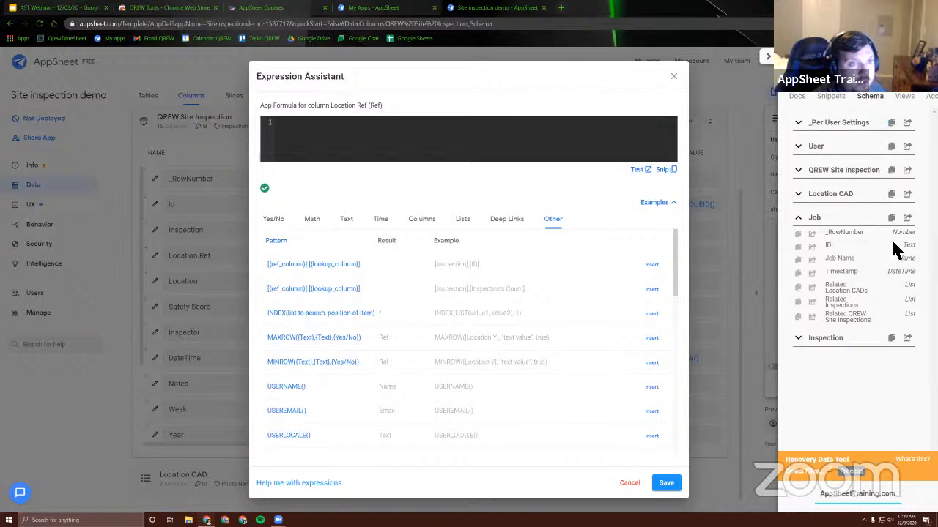
{"action": "left_click", "coordinate": [800, 220]}
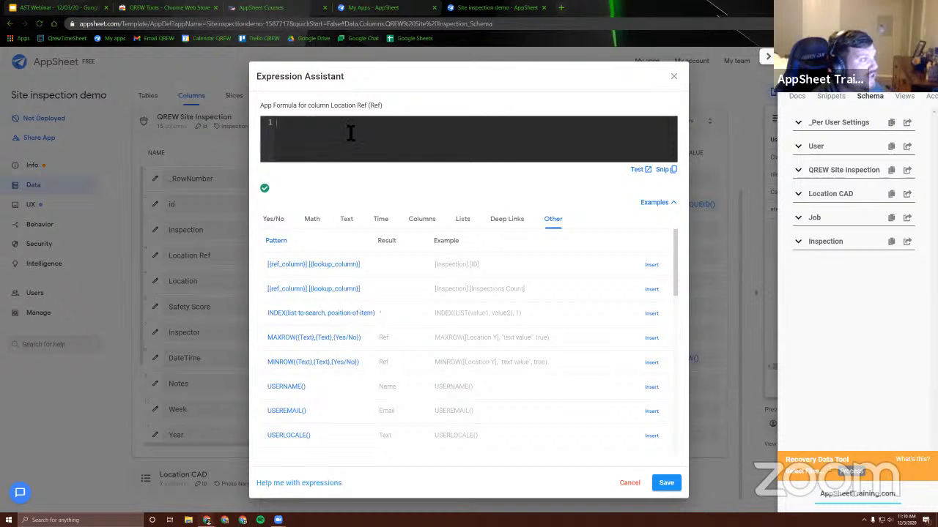
{"action": "type", "text": "QREW Site Inspection"}
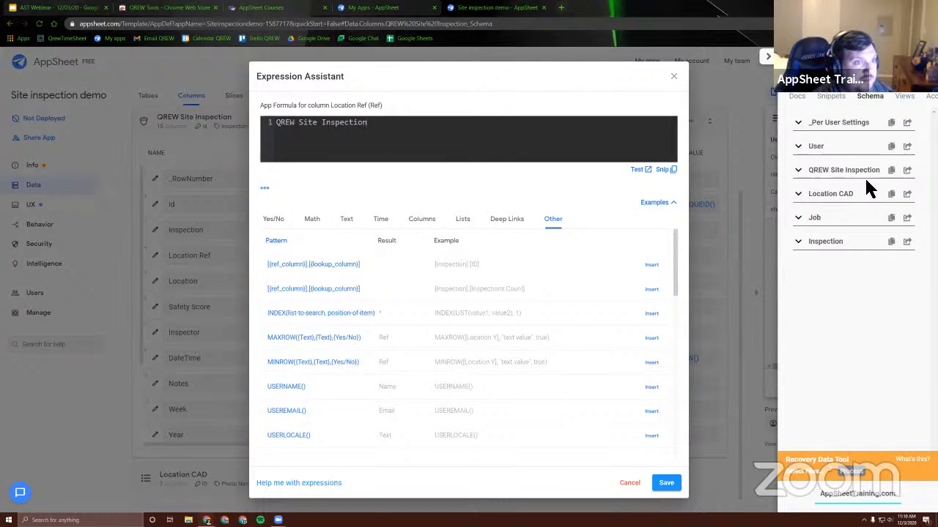
Clear the Location Ref app formula, try inserting the view name User_Form from the extension's views list, and clear it
{"action": "key", "text": "ctrl+a"}
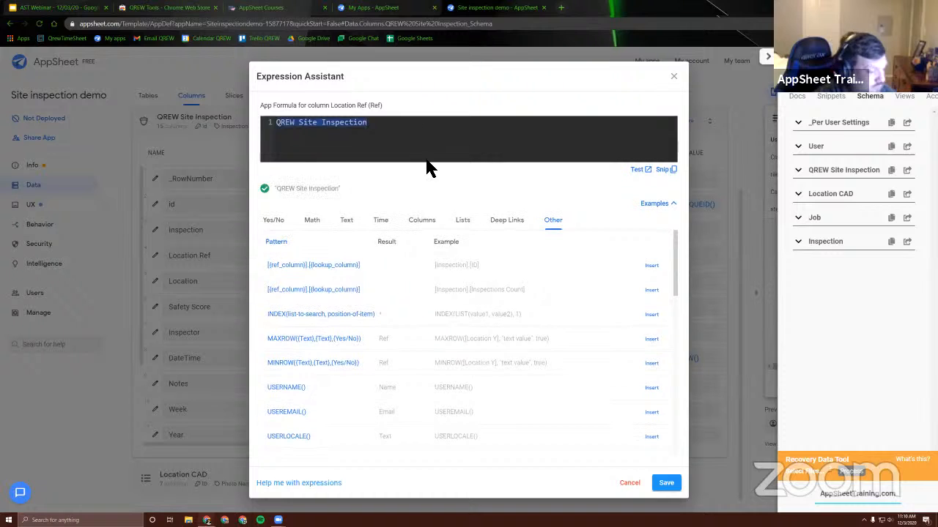
{"action": "left_click", "coordinate": [906, 97]}
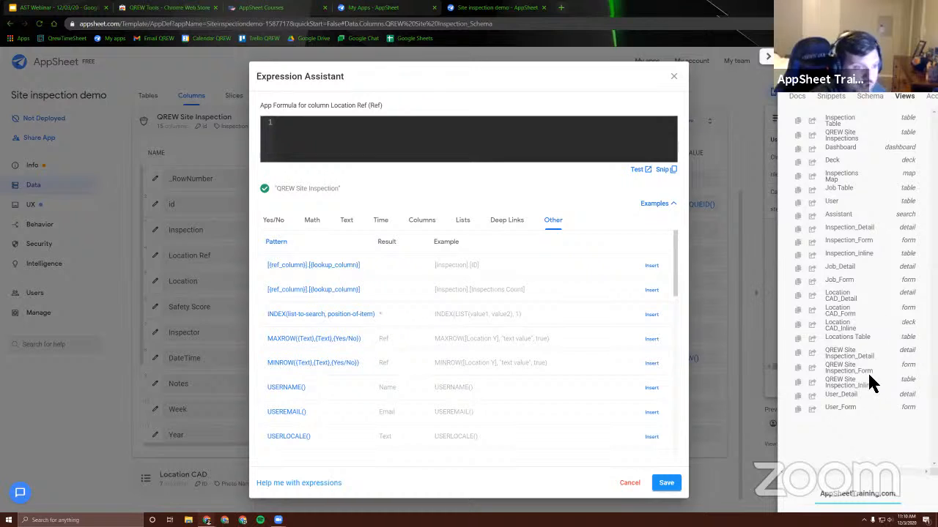
{"action": "left_click", "coordinate": [812, 410]}
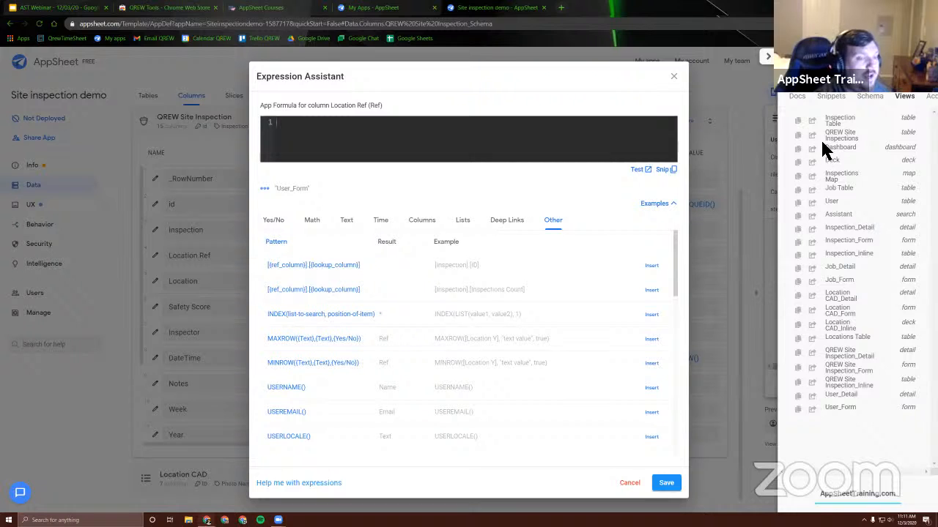
Check the extension's account page, look through the saved snippets, and close the Expression Assistant without saving
{"action": "left_click", "coordinate": [833, 98]}
{"action": "left_click", "coordinate": [931, 96]}
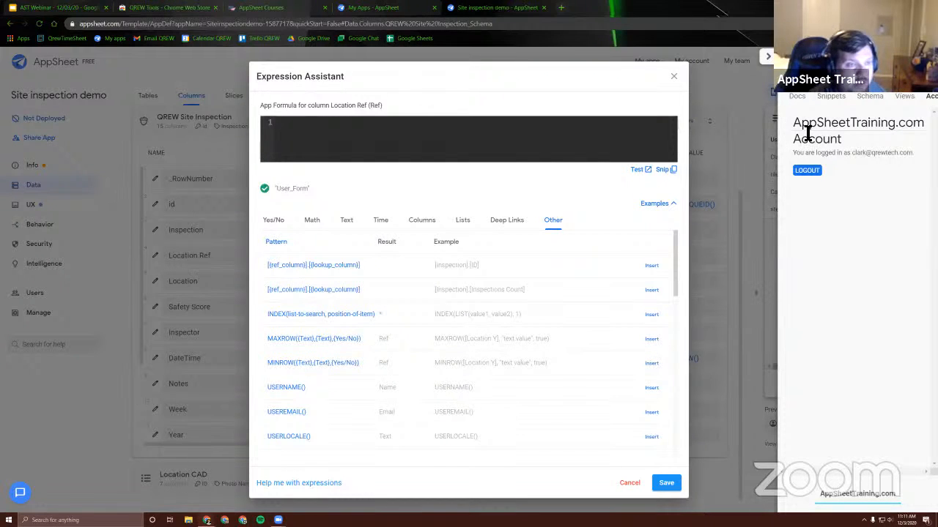
{"action": "left_click", "coordinate": [831, 100]}
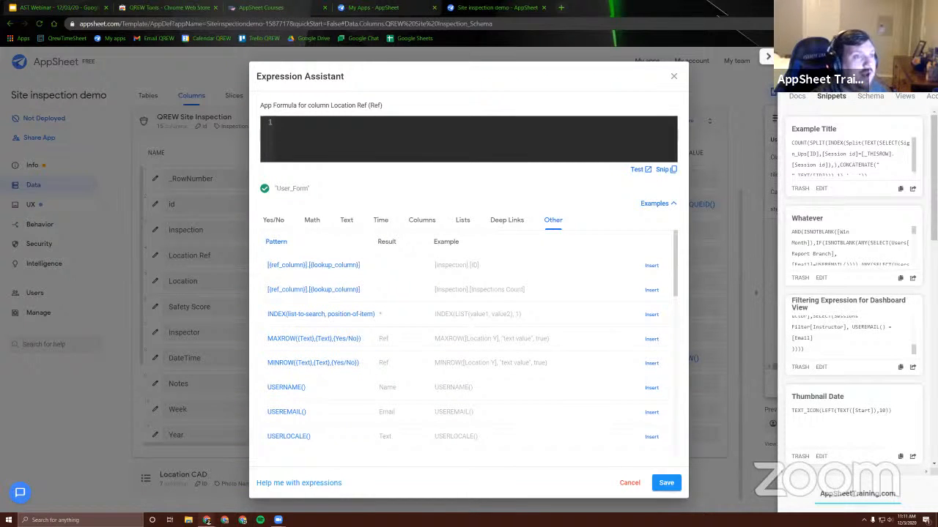
{"action": "scroll", "coordinate": [864, 366], "scroll_direction": "down", "scroll_amount": 10}
{"action": "scroll", "coordinate": [852, 359], "scroll_direction": "up", "scroll_amount": 8}
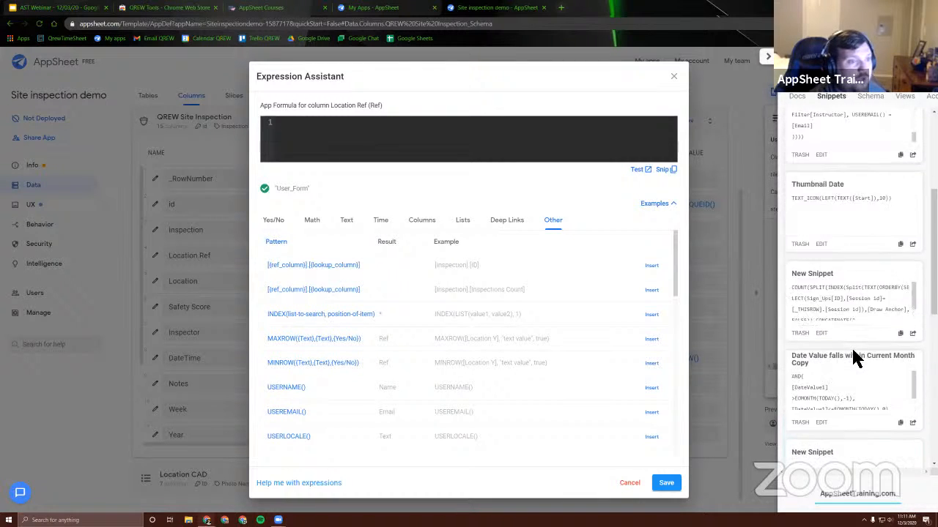
{"action": "scroll", "coordinate": [840, 250], "scroll_direction": "up", "scroll_amount": 3}
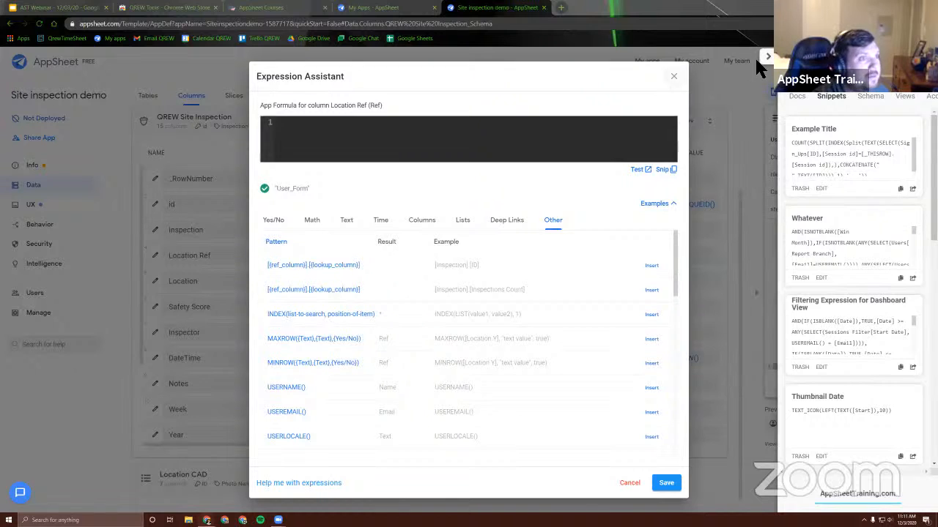
{"action": "left_click", "coordinate": [673, 76]}
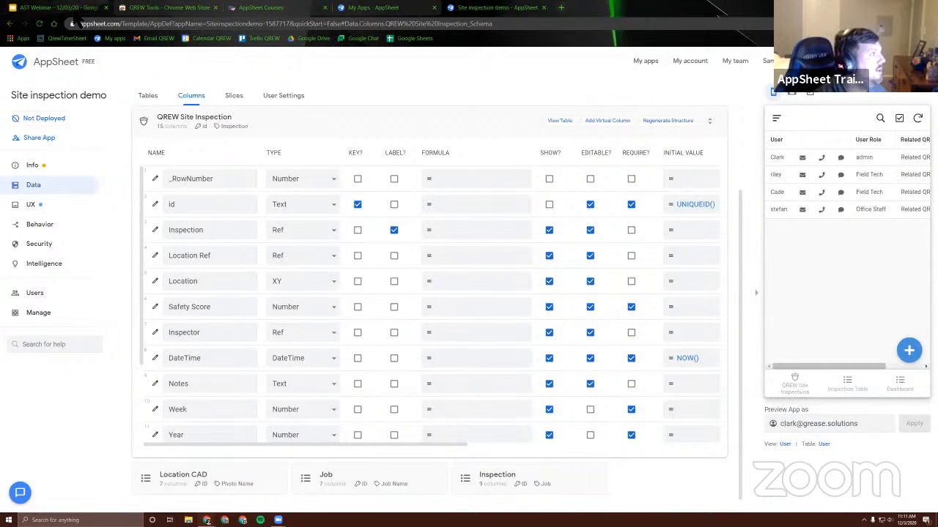
Switch to the AppSheet Training website and look over the public snippets in the Expression Library
{"action": "left_click", "coordinate": [74, 9]}
{"action": "left_click", "coordinate": [275, 10]}
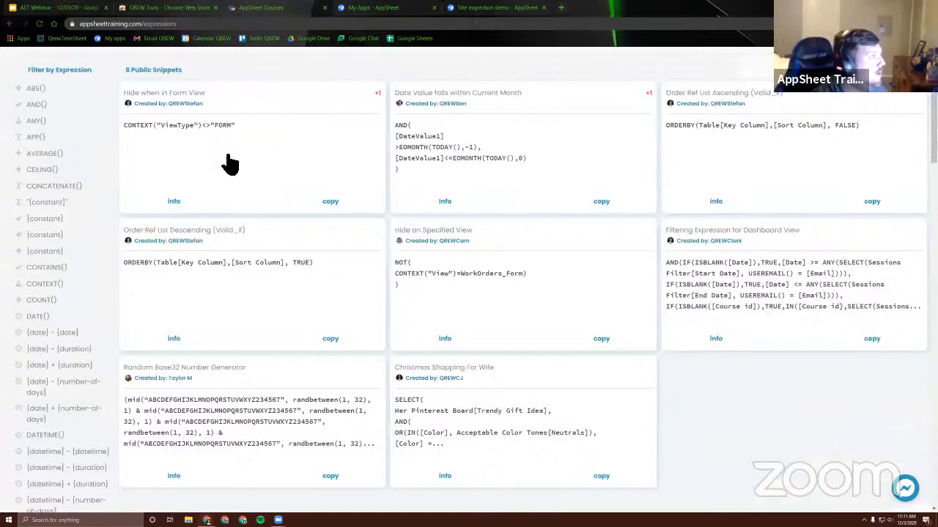
{"action": "scroll", "coordinate": [219, 158], "scroll_direction": "up", "scroll_amount": 2}
{"action": "scroll", "coordinate": [188, 256], "scroll_direction": "down", "scroll_amount": 2}
{"action": "scroll", "coordinate": [92, 176], "scroll_direction": "up", "scroll_amount": 2}
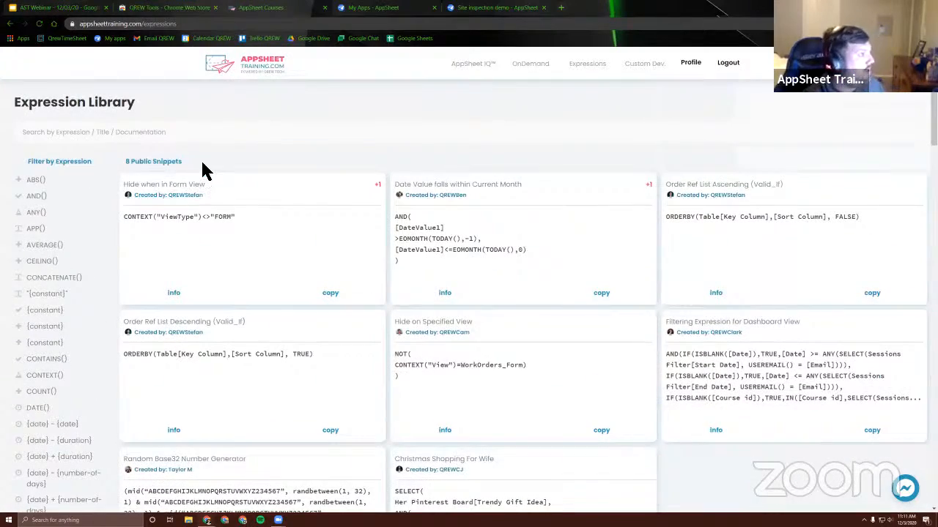
Examine the full list of functions and operators available for filtering the Expression Library by expression
{"action": "scroll", "coordinate": [46, 219], "scroll_direction": "down", "scroll_amount": 2}
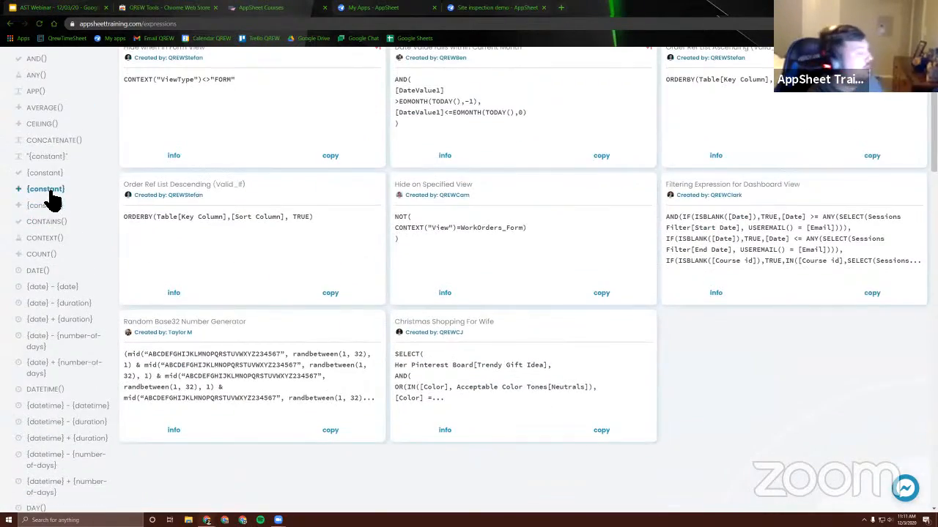
{"action": "scroll", "coordinate": [51, 201], "scroll_direction": "down", "scroll_amount": 15}
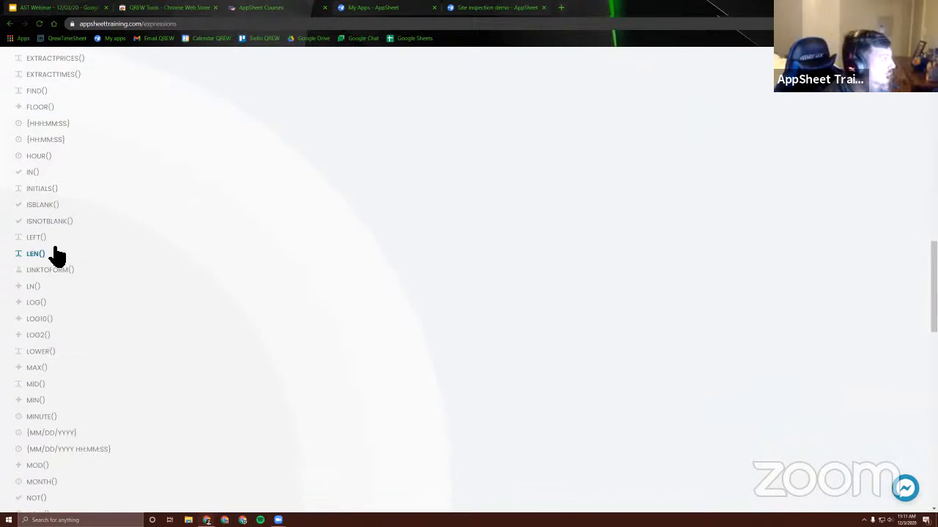
{"action": "scroll", "coordinate": [57, 256], "scroll_direction": "down", "scroll_amount": 15}
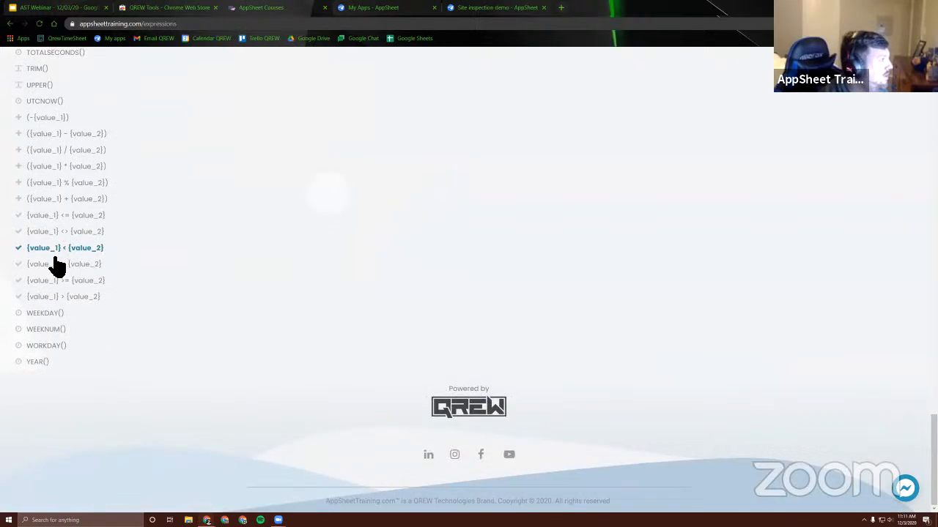
{"action": "scroll", "coordinate": [62, 278], "scroll_direction": "up", "scroll_amount": 20}
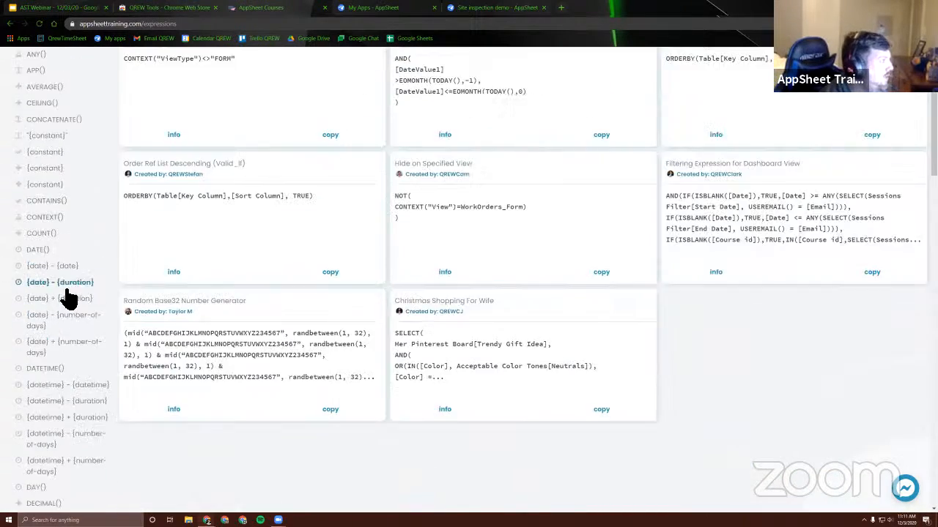
{"action": "scroll", "coordinate": [69, 298], "scroll_direction": "up", "scroll_amount": 3}
{"action": "scroll", "coordinate": [84, 310], "scroll_direction": "down", "scroll_amount": 5}
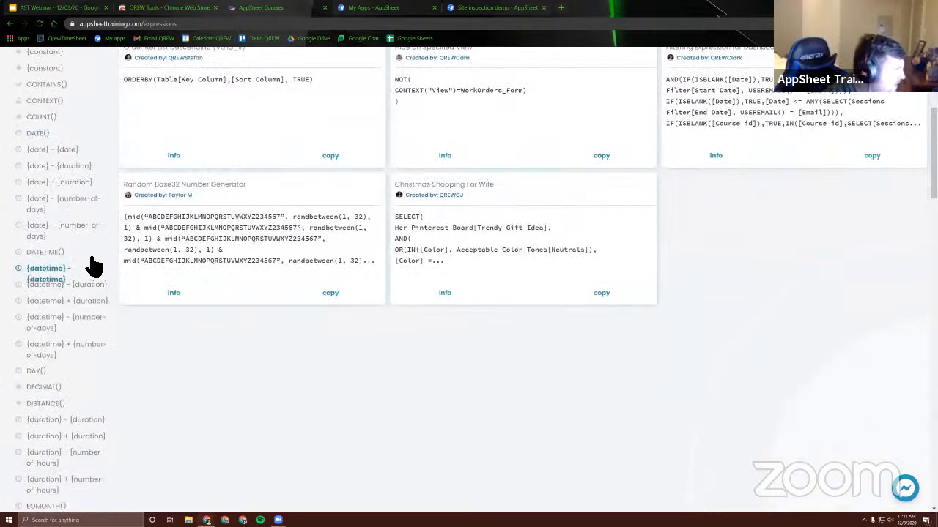
{"action": "scroll", "coordinate": [95, 267], "scroll_direction": "down", "scroll_amount": 5}
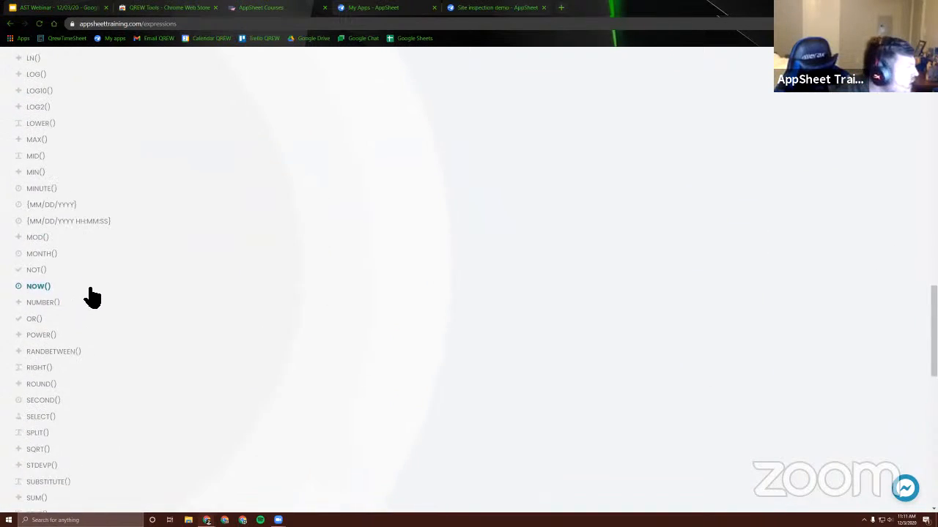
Filter the public snippets by the "{constant}" expression and by ANY(), and look at each result page
{"action": "scroll", "coordinate": [94, 295], "scroll_direction": "up", "scroll_amount": 10}
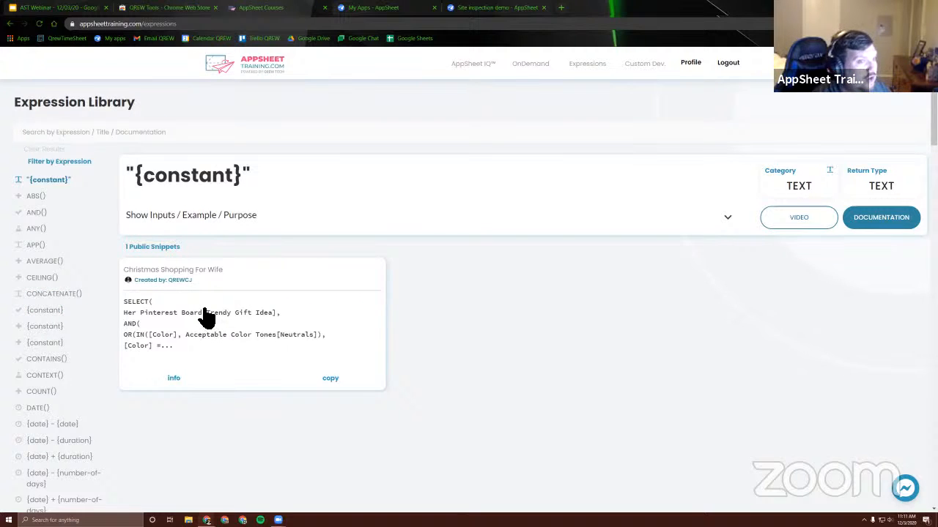
{"action": "left_click", "coordinate": [37, 229]}
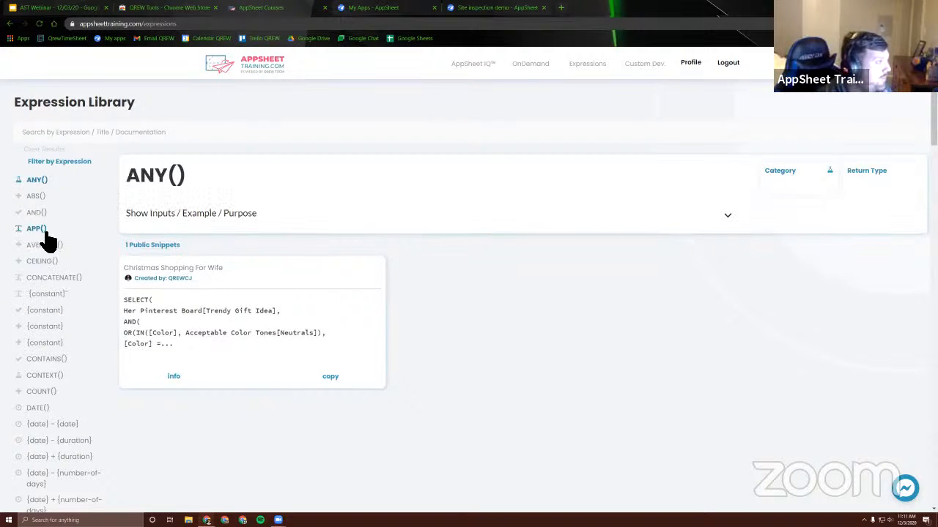
{"action": "left_click_drag", "start_coordinate": [126, 177], "coordinate": [234, 190]}
{"action": "left_click", "coordinate": [274, 219]}
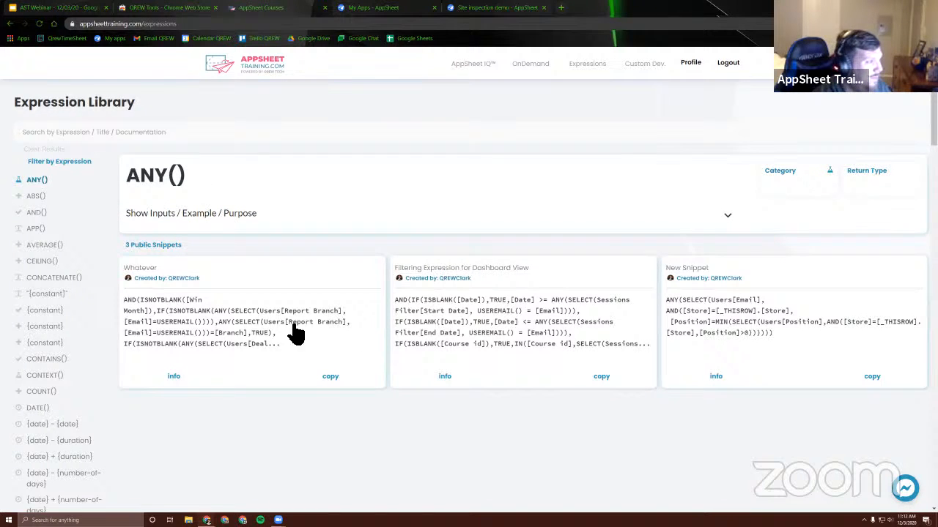
Open the details of the "Filtering Expression for Dashboard View" snippet and examine its full formula
{"action": "left_click", "coordinate": [501, 309]}
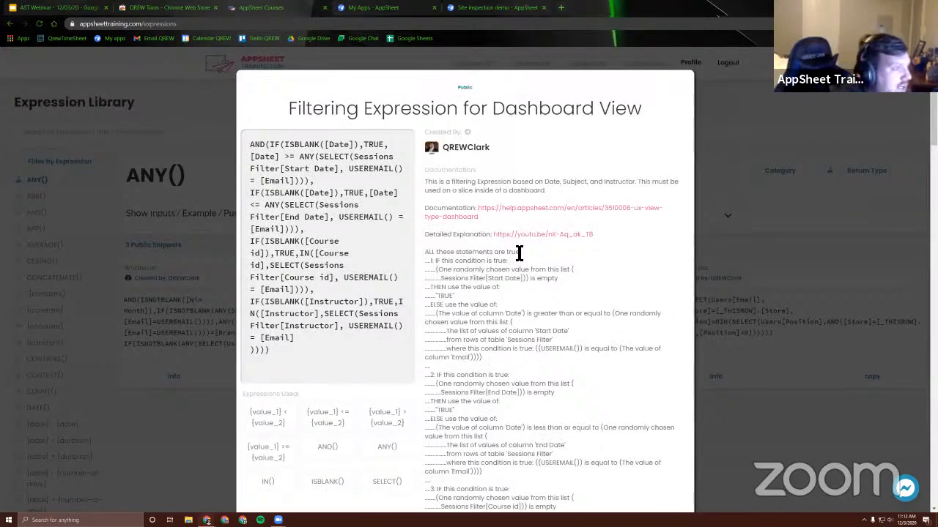
{"action": "scroll", "coordinate": [510, 263], "scroll_direction": "down", "scroll_amount": 2}
{"action": "scroll", "coordinate": [469, 245], "scroll_direction": "up", "scroll_amount": 2}
{"action": "left_click", "coordinate": [247, 147]}
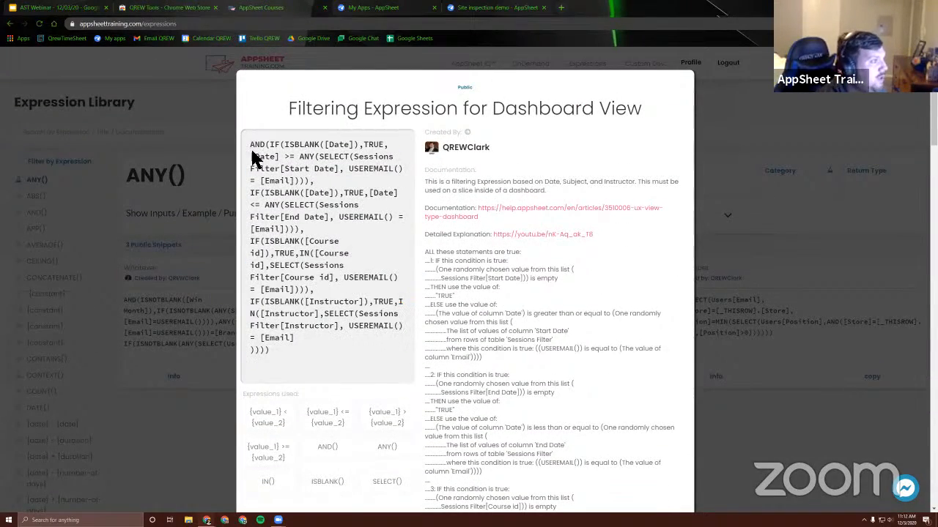
{"action": "left_click_drag", "start_coordinate": [251, 146], "coordinate": [328, 353]}
{"action": "left_click", "coordinate": [336, 343]}
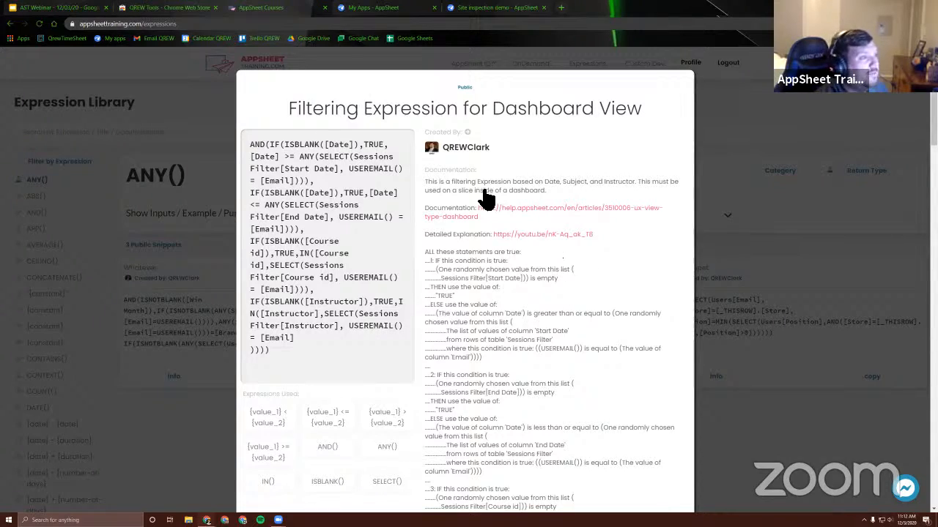
Read the dashboard filtering snippet's documentation and logic explanation, and open its author's profile
{"action": "scroll", "coordinate": [560, 318], "scroll_direction": "down", "scroll_amount": 5}
{"action": "scroll", "coordinate": [576, 309], "scroll_direction": "up", "scroll_amount": 5}
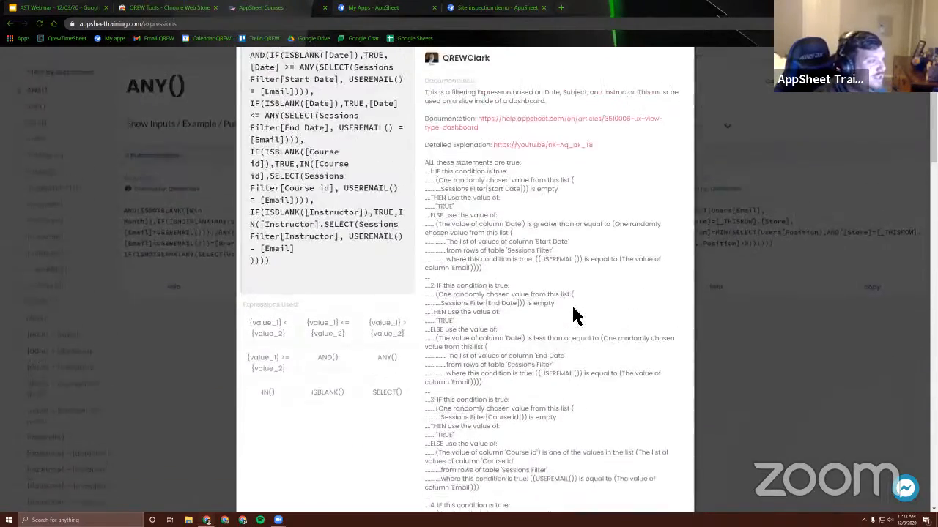
{"action": "left_click_drag", "start_coordinate": [332, 108], "coordinate": [481, 132]}
{"action": "left_click", "coordinate": [578, 159]}
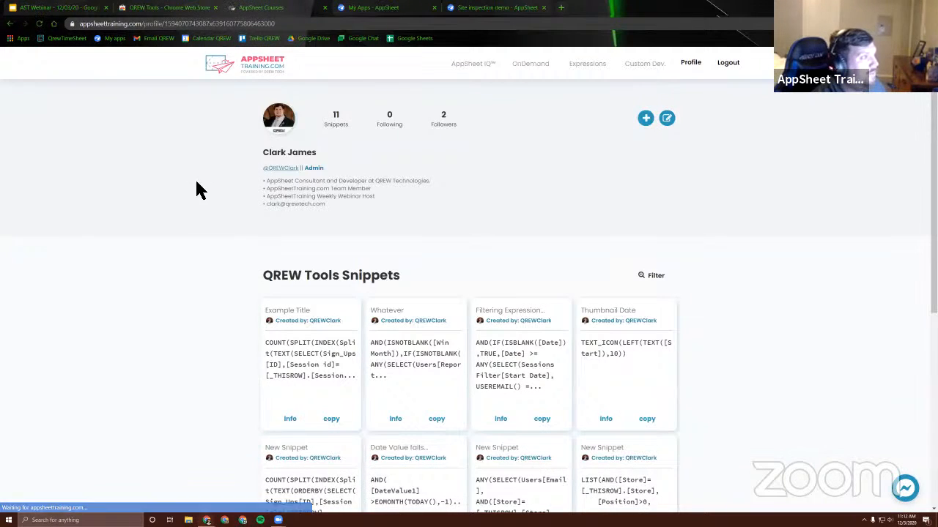
Review the author's profile details and the collection of QREW Tools snippets shared there
{"action": "scroll", "coordinate": [252, 238], "scroll_direction": "down", "scroll_amount": 3}
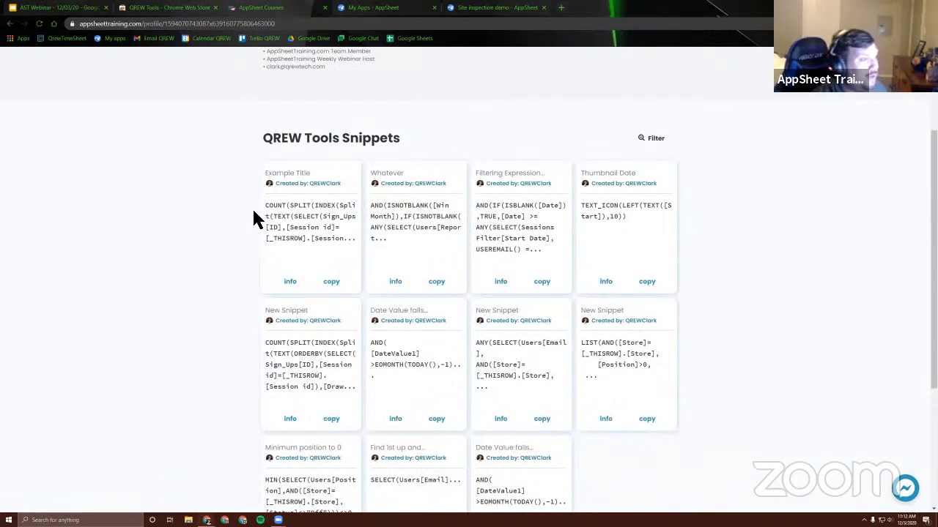
{"action": "scroll", "coordinate": [245, 198], "scroll_direction": "down", "scroll_amount": 2}
{"action": "scroll", "coordinate": [241, 203], "scroll_direction": "up", "scroll_amount": 5}
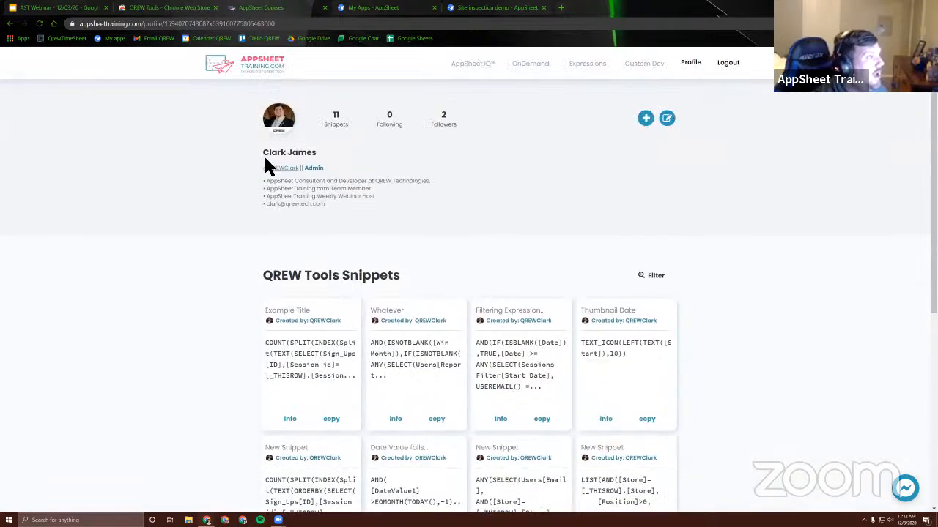
{"action": "scroll", "coordinate": [450, 216], "scroll_direction": "down", "scroll_amount": 2}
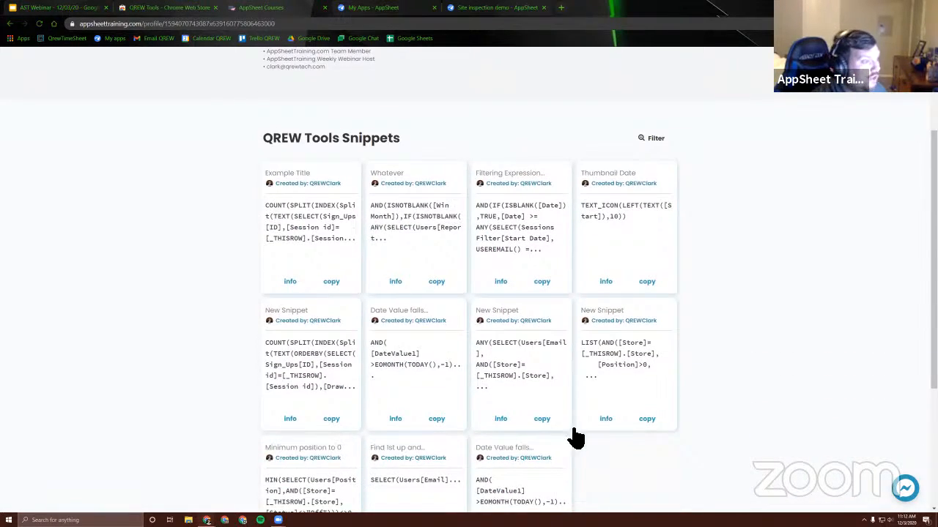
{"action": "scroll", "coordinate": [697, 377], "scroll_direction": "down", "scroll_amount": 3}
{"action": "scroll", "coordinate": [696, 356], "scroll_direction": "up", "scroll_amount": 4}
{"action": "scroll", "coordinate": [699, 357], "scroll_direction": "up", "scroll_amount": 1}
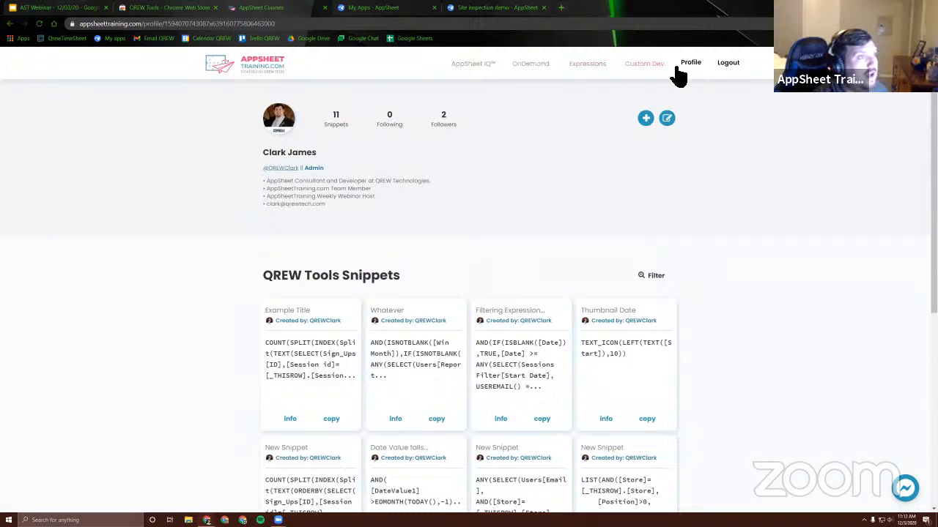
Return to the Expression Library, open the profile of the "Hide when in Form View" snippet's creator, and follow that creator
{"action": "left_click", "coordinate": [582, 66]}
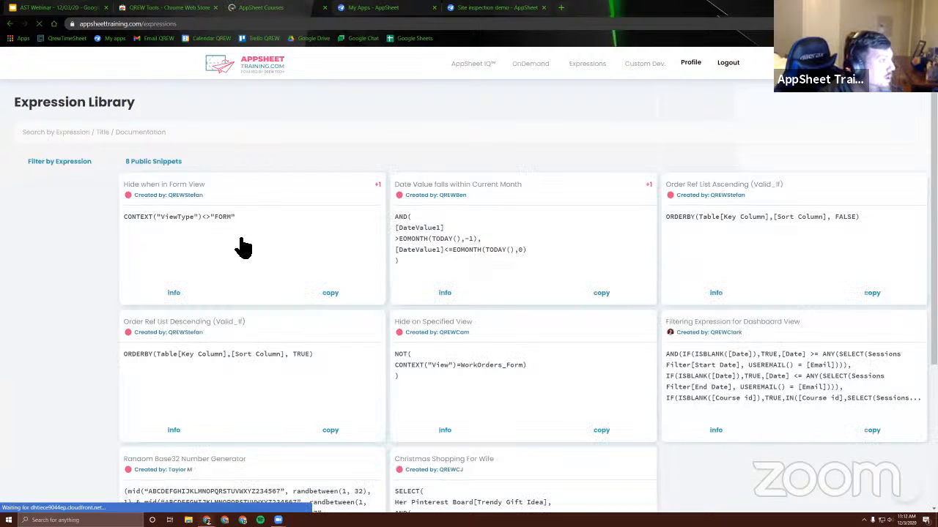
{"action": "left_click", "coordinate": [179, 203]}
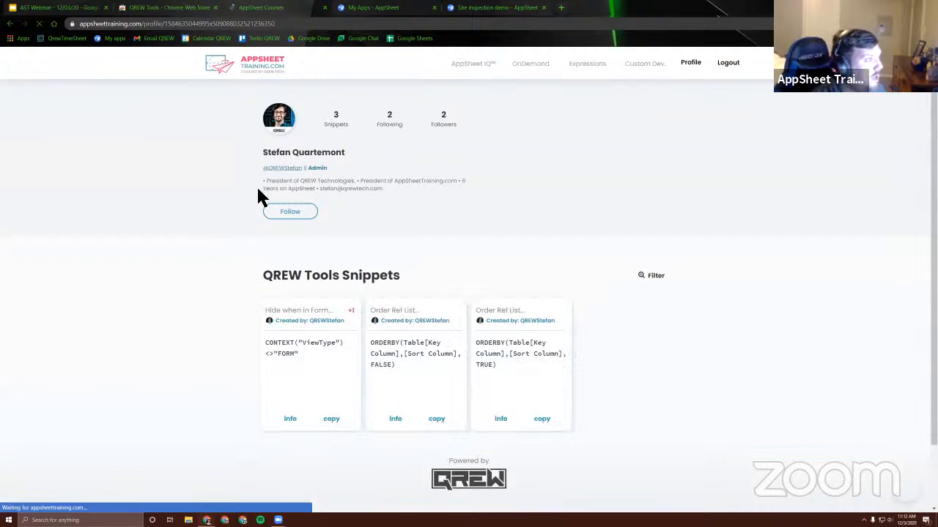
{"action": "left_click", "coordinate": [293, 214]}
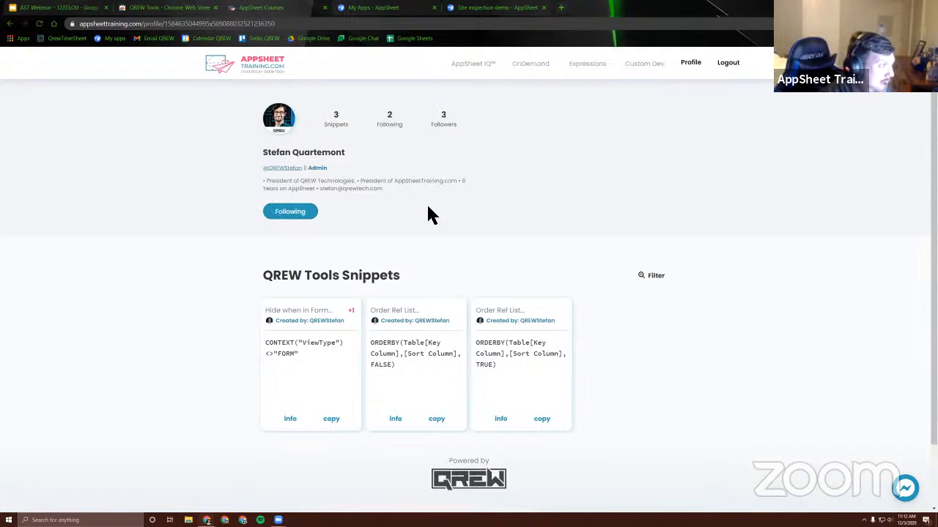
Check which members the followed creator is following, and look over the QREW Tools snippets on that profile
{"action": "left_click", "coordinate": [391, 125]}
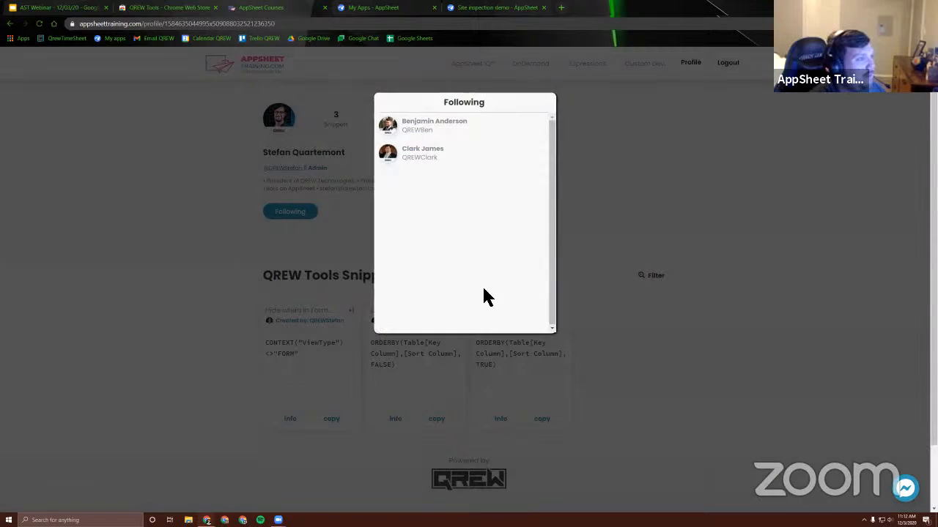
{"action": "left_click", "coordinate": [612, 275]}
{"action": "scroll", "coordinate": [287, 299], "scroll_direction": "down", "scroll_amount": 1}
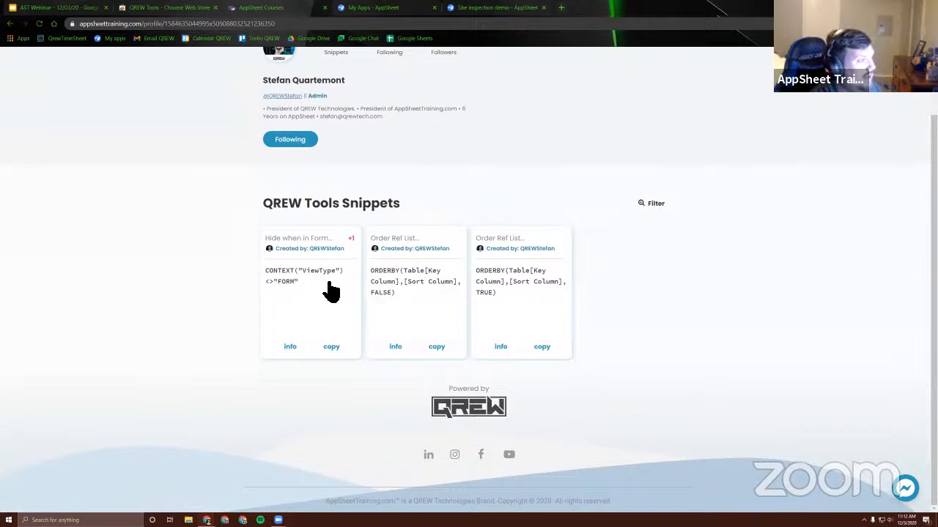
{"action": "scroll", "coordinate": [296, 286], "scroll_direction": "up", "scroll_amount": 1}
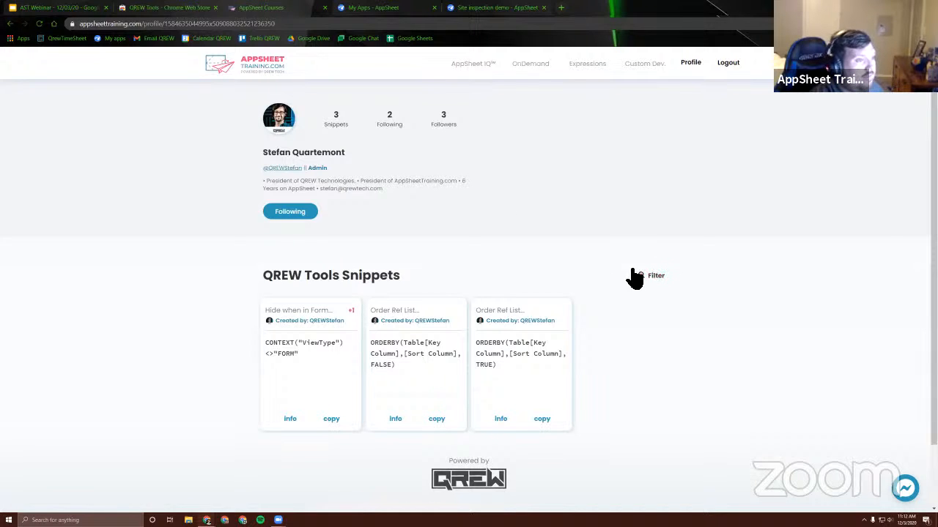
Go back to the Expression Library and browse the public snippet cards again
{"action": "left_click", "coordinate": [10, 24]}
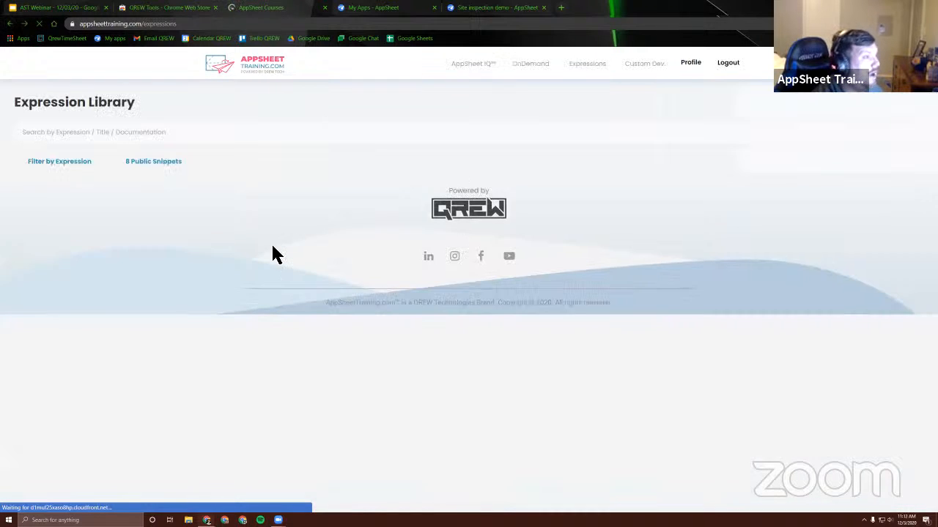
{"action": "scroll", "coordinate": [676, 318], "scroll_direction": "down", "scroll_amount": 3}
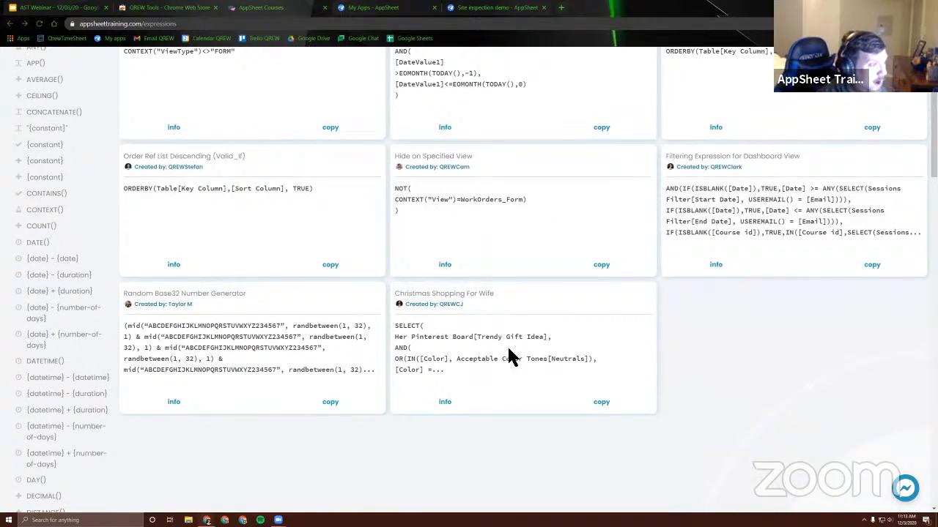
Open the "Christmas Shopping For Wife" snippet, read through its SELECT() expression and documentation, and close its details
{"action": "left_click", "coordinate": [503, 357]}
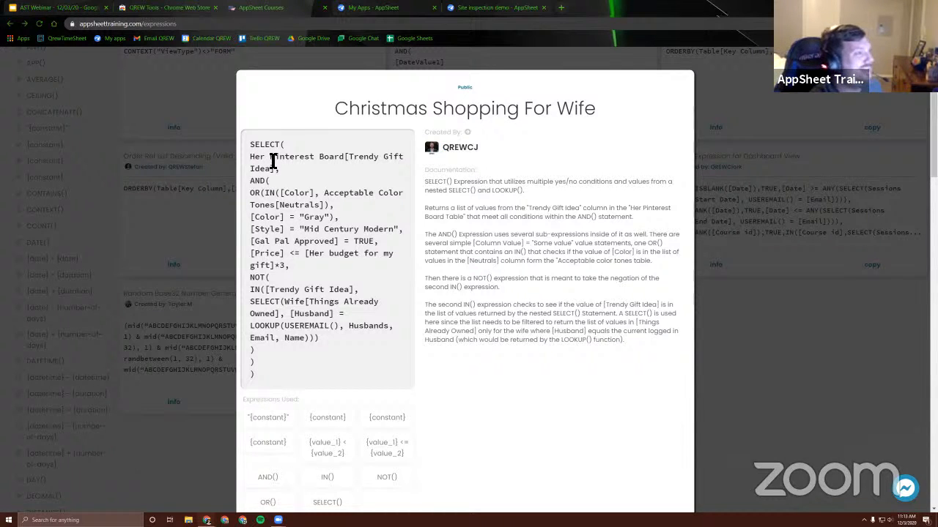
{"action": "left_click_drag", "start_coordinate": [250, 158], "coordinate": [348, 162]}
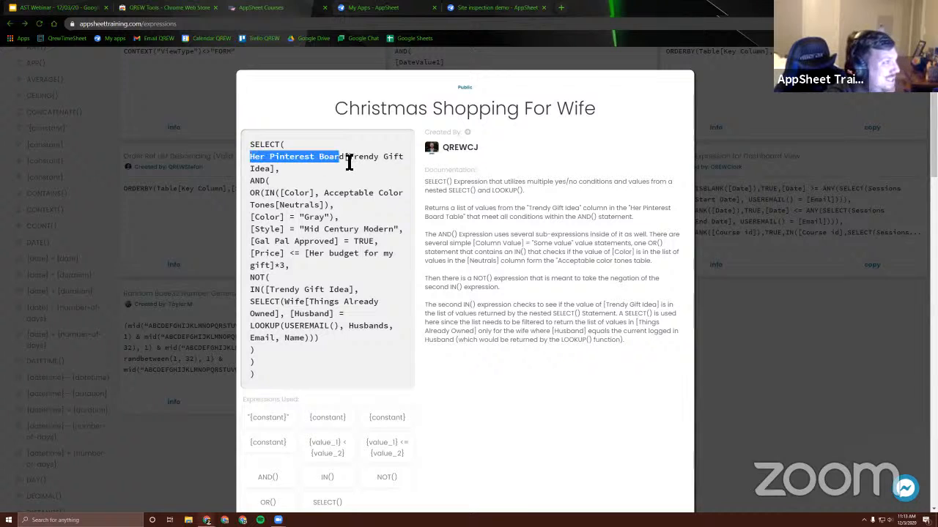
{"action": "left_click", "coordinate": [331, 183]}
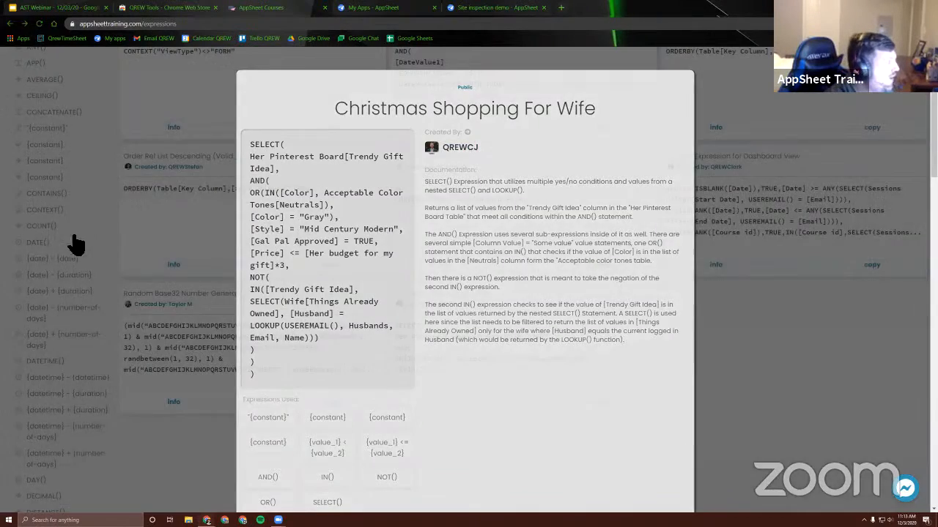
{"action": "left_click", "coordinate": [73, 245]}
{"action": "scroll", "coordinate": [351, 279], "scroll_direction": "up", "scroll_amount": 2}
{"action": "scroll", "coordinate": [415, 291], "scroll_direction": "up", "scroll_amount": 1}
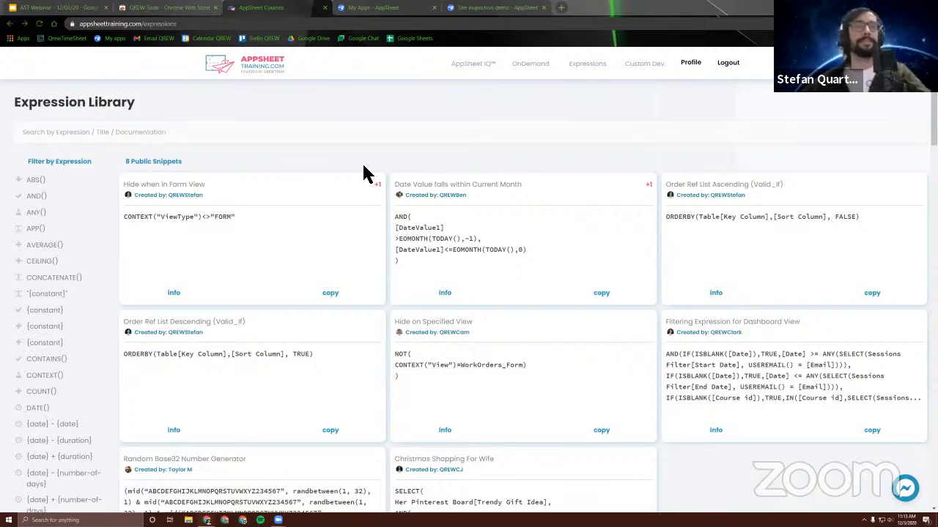
{"action": "scroll", "coordinate": [212, 254], "scroll_direction": "down", "scroll_amount": 1}
{"action": "scroll", "coordinate": [212, 254], "scroll_direction": "down", "scroll_amount": 2}
{"action": "scroll", "coordinate": [379, 286], "scroll_direction": "up", "scroll_amount": 1}
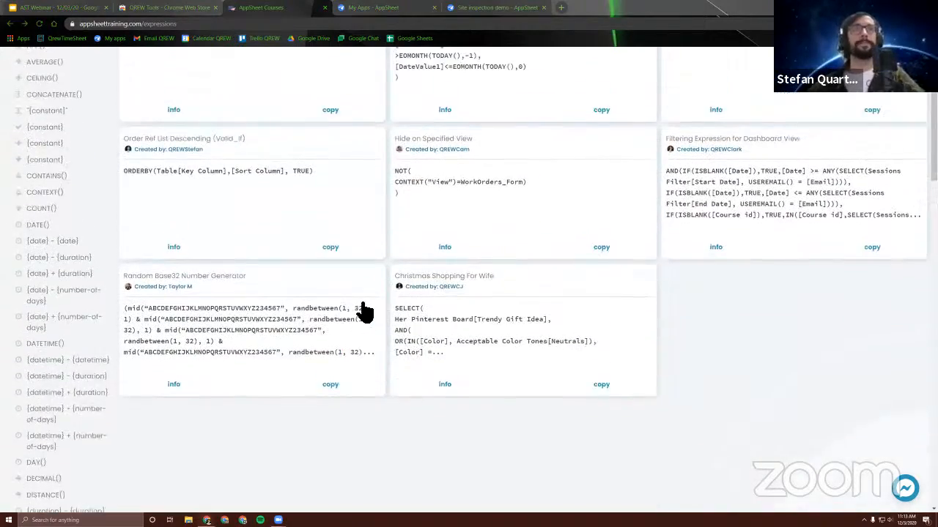
{"action": "left_click", "coordinate": [266, 380]}
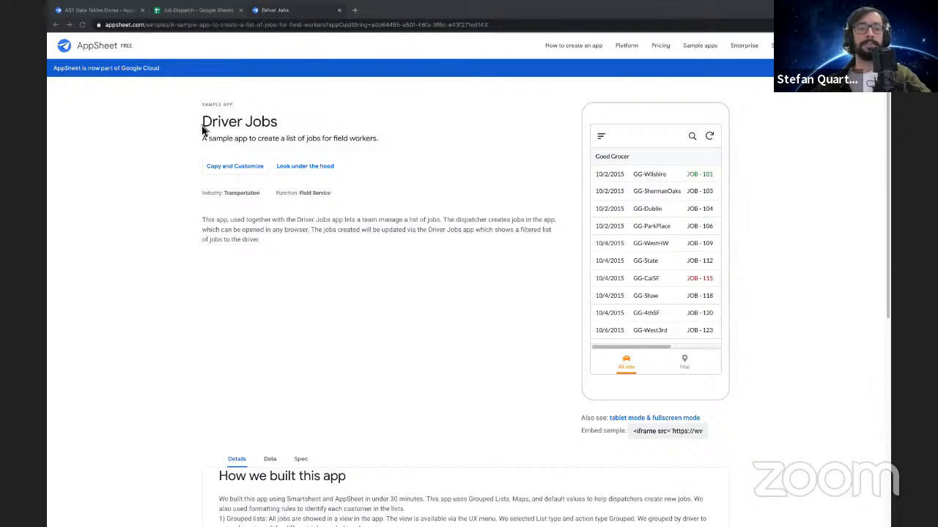
Review the Driver Jobs sample app page, the AST Data Tables Demo app's warnings, and the Job Dispatch spreadsheet behind it
{"action": "left_click_drag", "start_coordinate": [279, 122], "coordinate": [206, 121]}
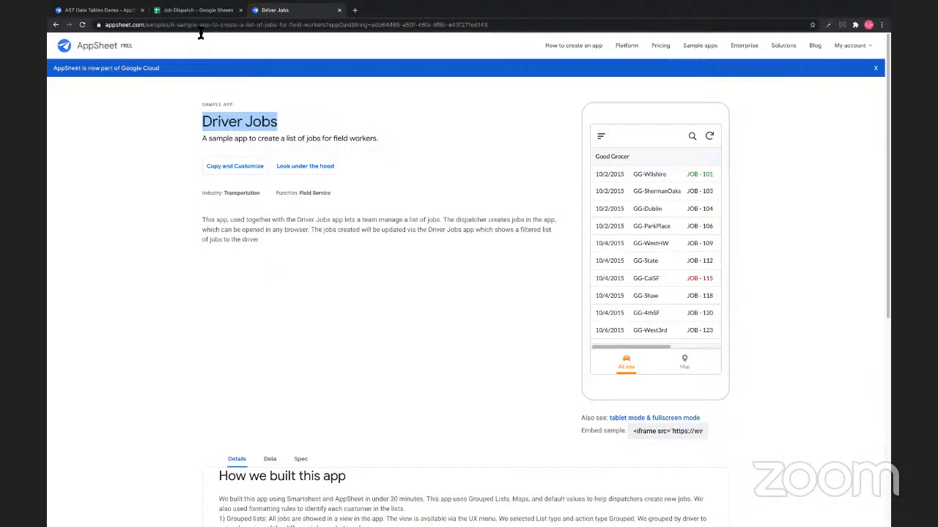
{"action": "left_click", "coordinate": [117, 12]}
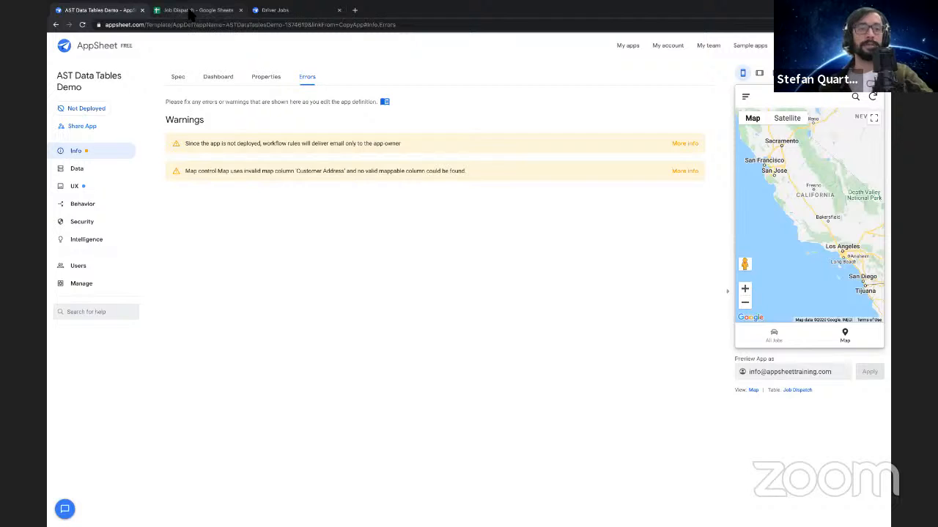
{"action": "left_click", "coordinate": [169, 15]}
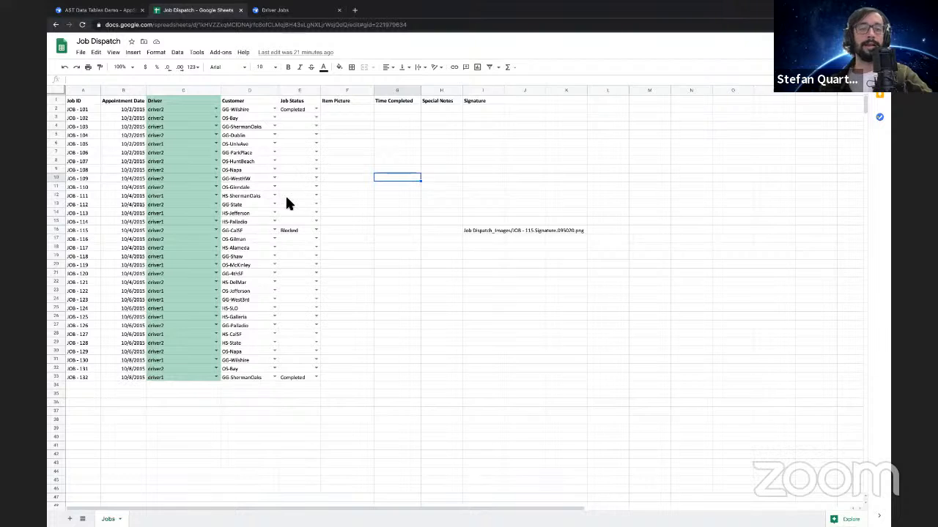
Return to the AST Data Tables Demo editor, show its data tables, and switch the app preview to All Jobs
{"action": "left_click", "coordinate": [95, 9]}
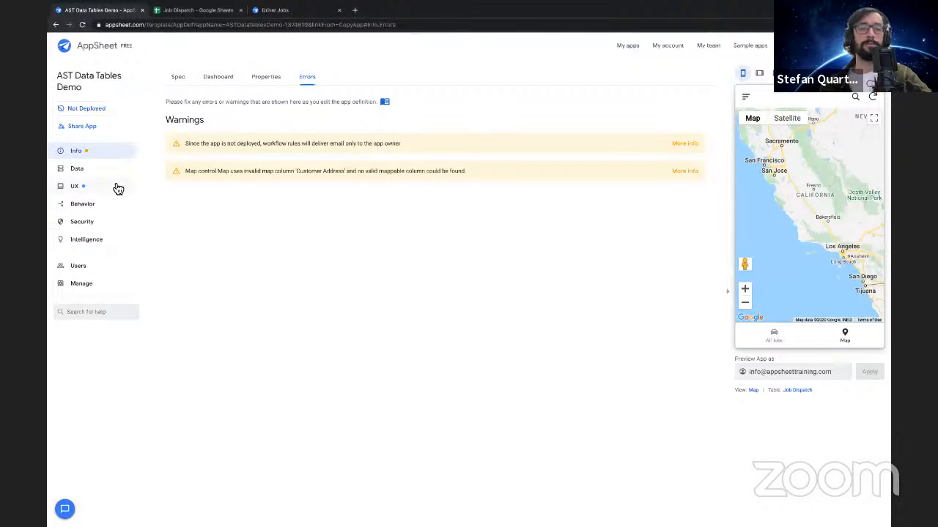
{"action": "left_click", "coordinate": [87, 170]}
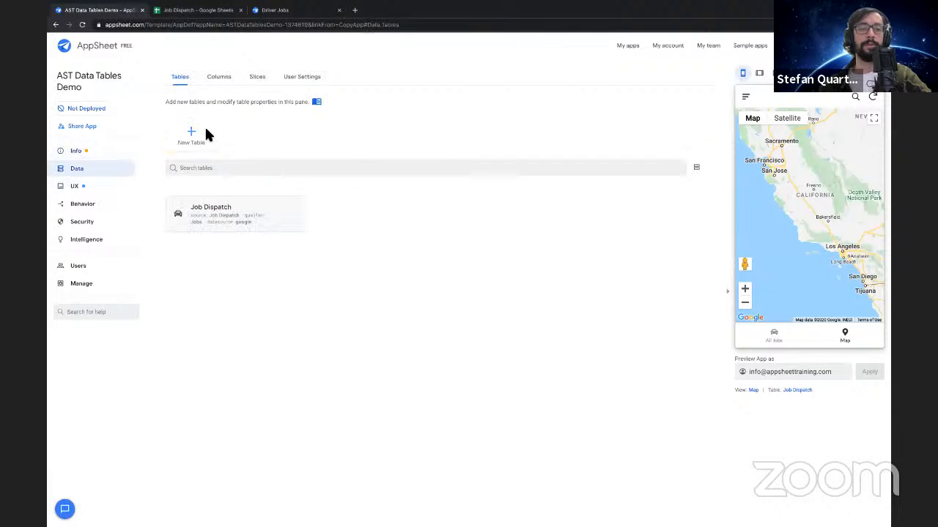
{"action": "left_click", "coordinate": [219, 77]}
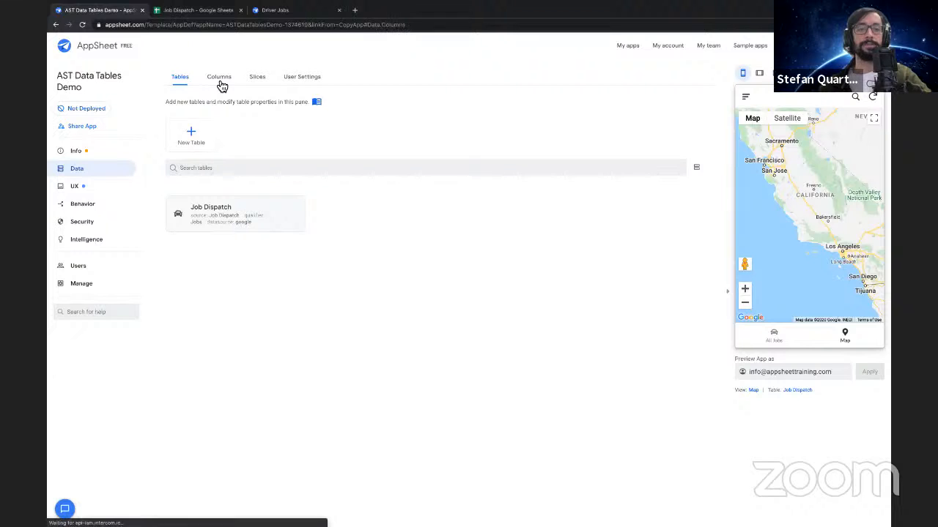
{"action": "left_click", "coordinate": [189, 79]}
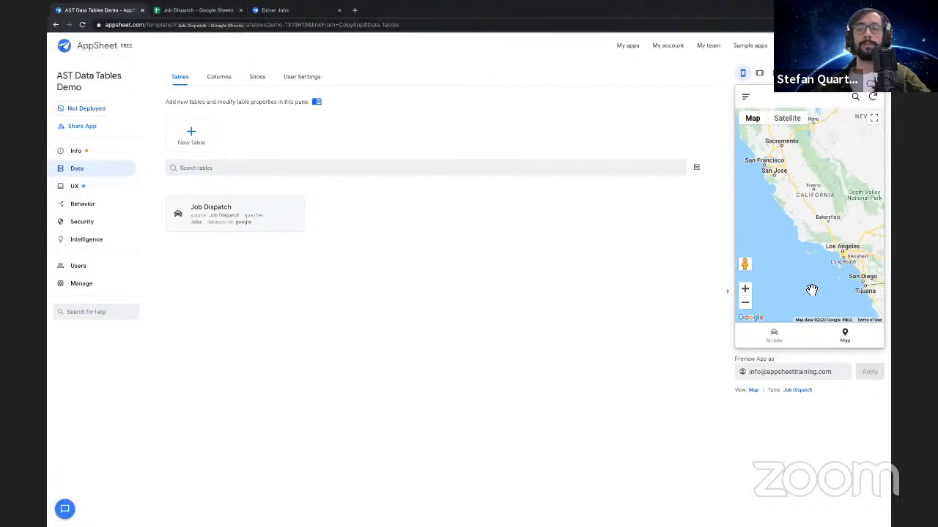
{"action": "left_click", "coordinate": [773, 342]}
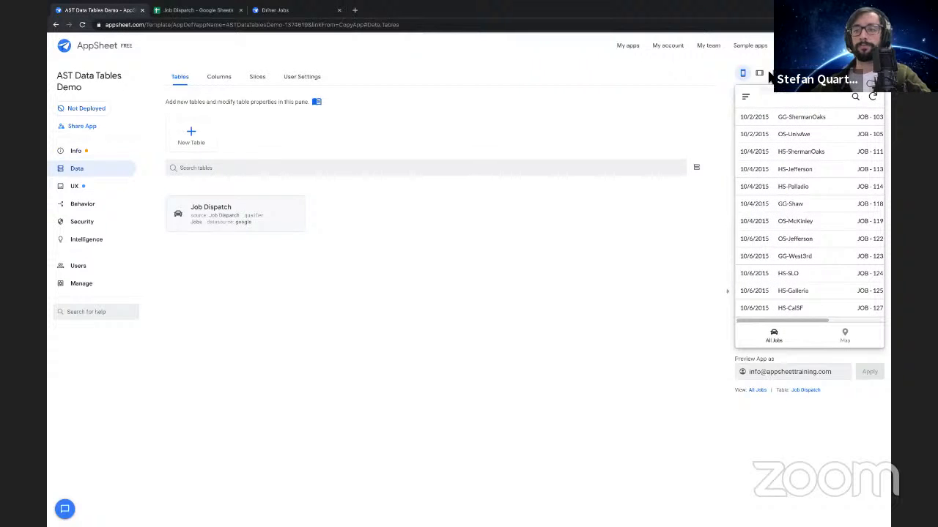
Enlarge the browser zoom of the app editor page to 125%
{"action": "left_click", "coordinate": [883, 25]}
{"action": "left_click", "coordinate": [856, 115]}
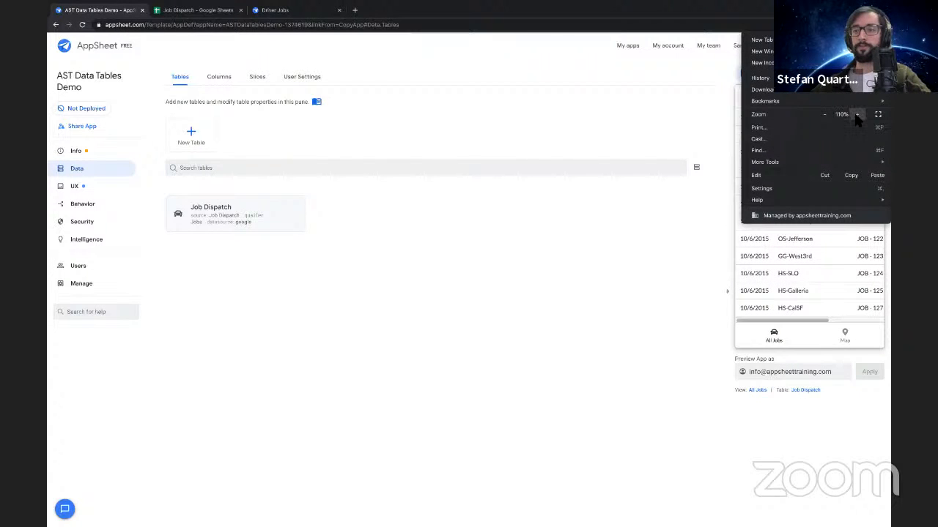
{"action": "left_click", "coordinate": [857, 115]}
{"action": "left_click", "coordinate": [618, 270]}
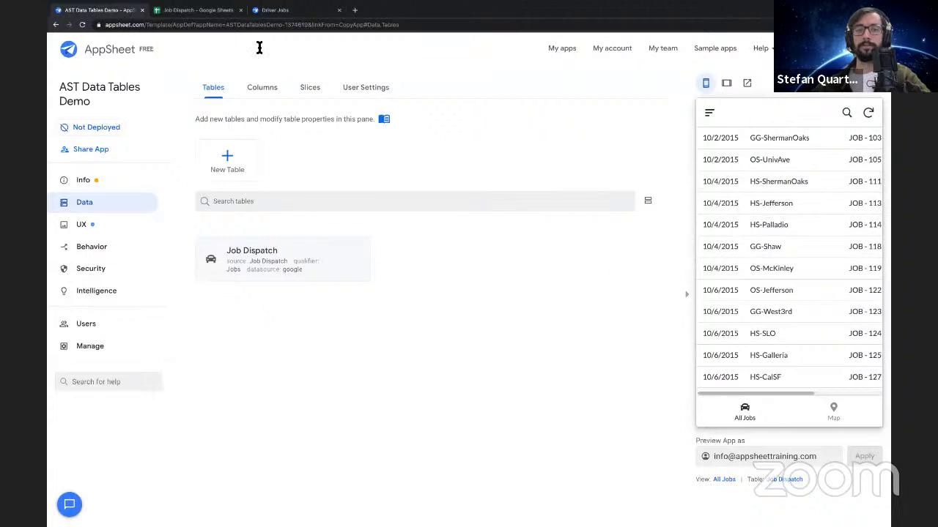
Enlarge the browser zoom of the Job Dispatch spreadsheet to 125% and go back to the AST Data Tables Demo editor
{"action": "left_click", "coordinate": [212, 12]}
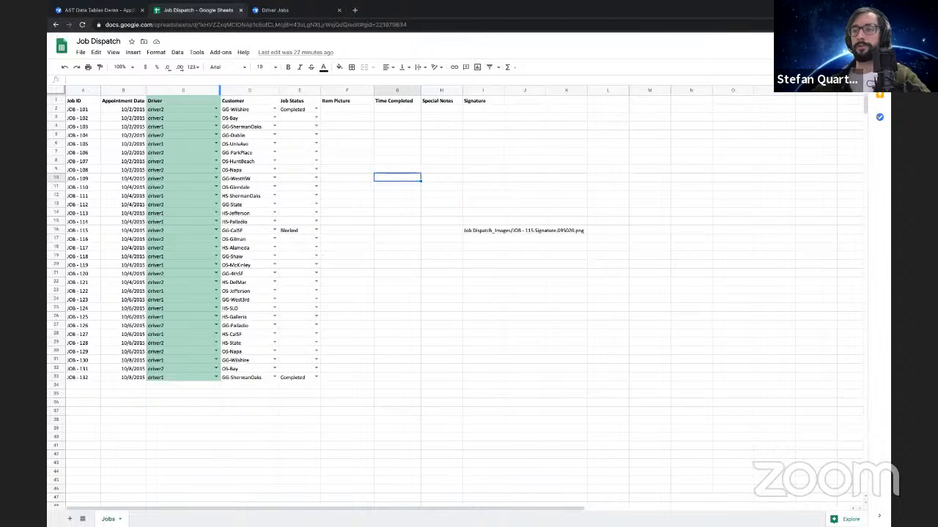
{"action": "left_click", "coordinate": [882, 24]}
{"action": "left_click", "coordinate": [855, 116]}
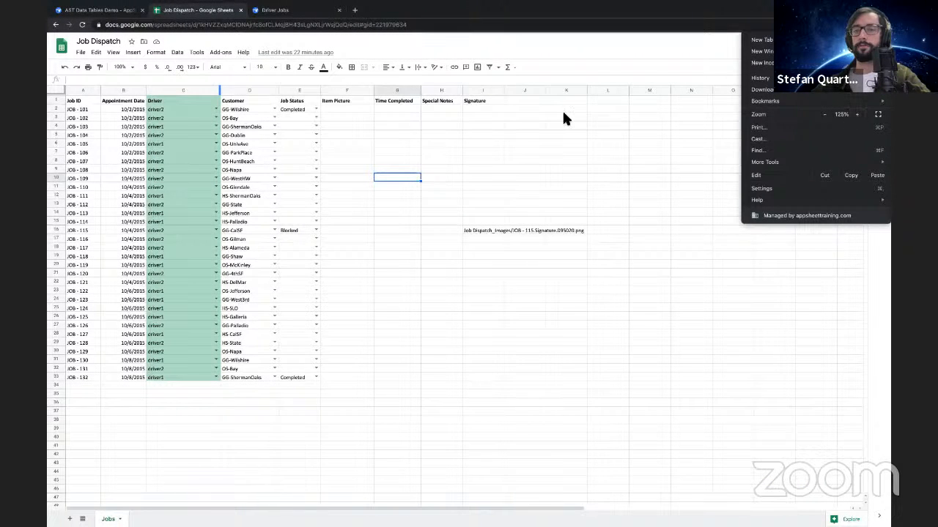
{"action": "left_click", "coordinate": [108, 14]}
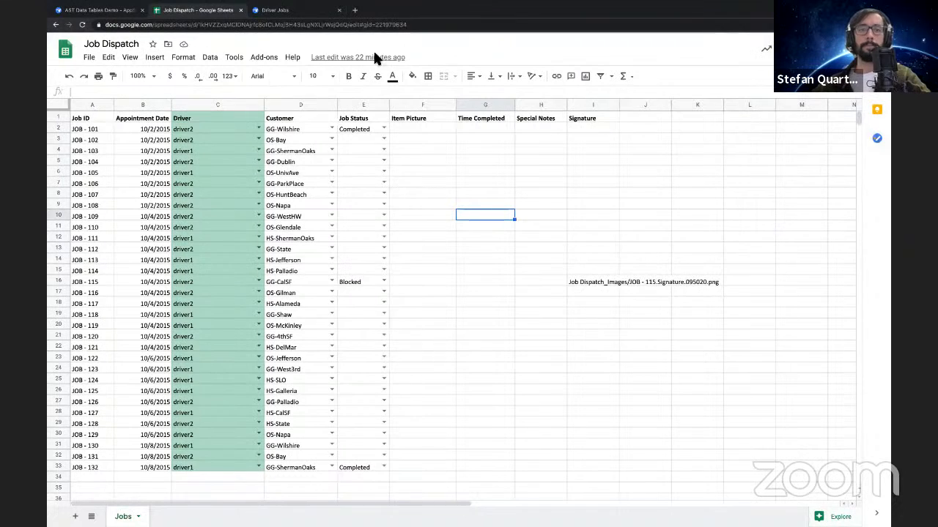
{"action": "left_click", "coordinate": [106, 14]}
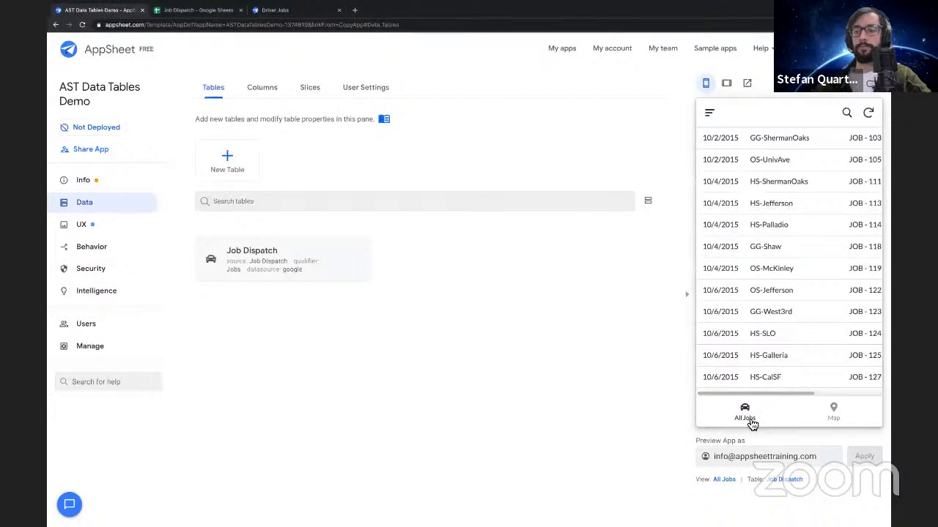
Open the JOB - 103 record from the preview's All Jobs view and start editing it
{"action": "left_click", "coordinate": [749, 420]}
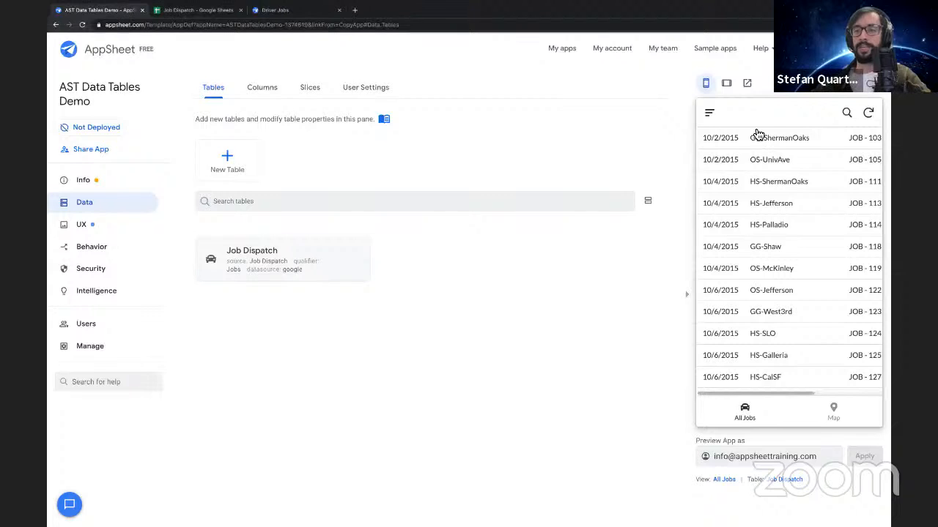
{"action": "left_click", "coordinate": [765, 138]}
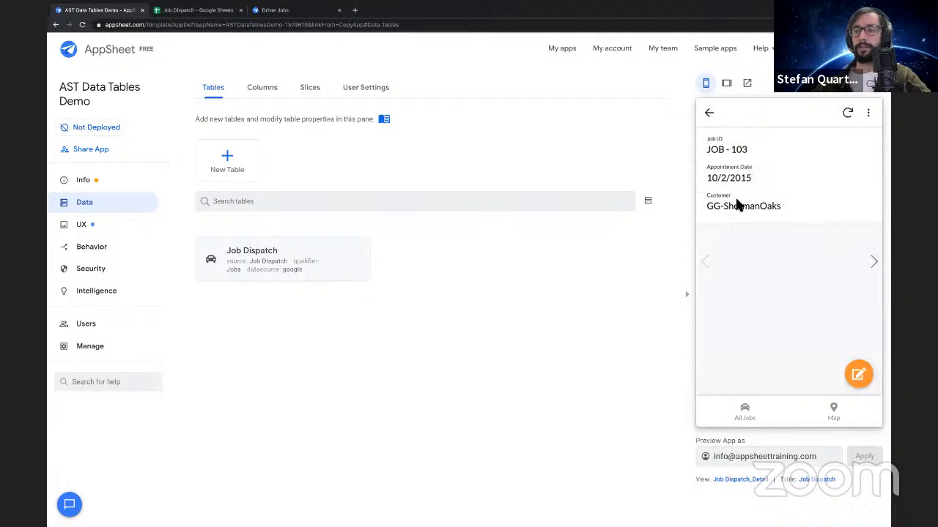
{"action": "left_click", "coordinate": [858, 374]}
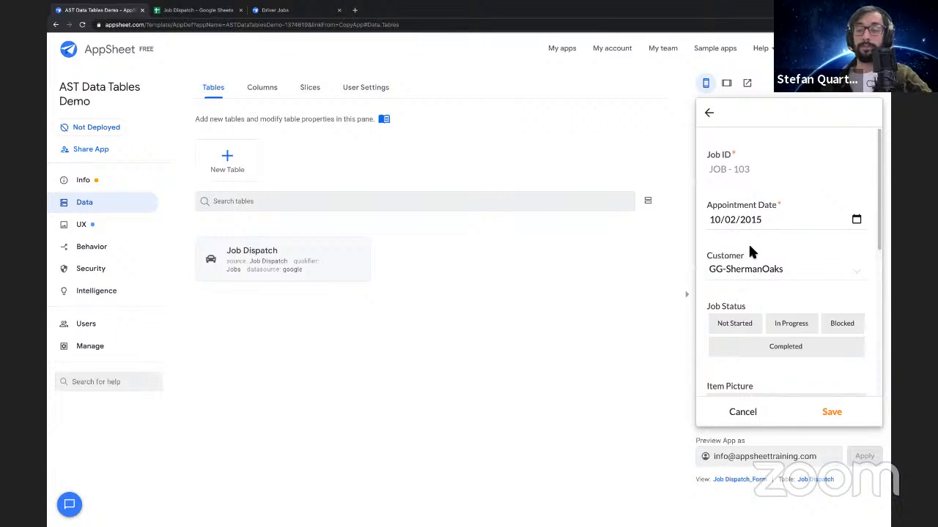
Change the Customer of JOB - 103 to OS-Jefferson, trying several of the listed customers first
{"action": "scroll", "coordinate": [747, 251], "scroll_direction": "down", "scroll_amount": 1}
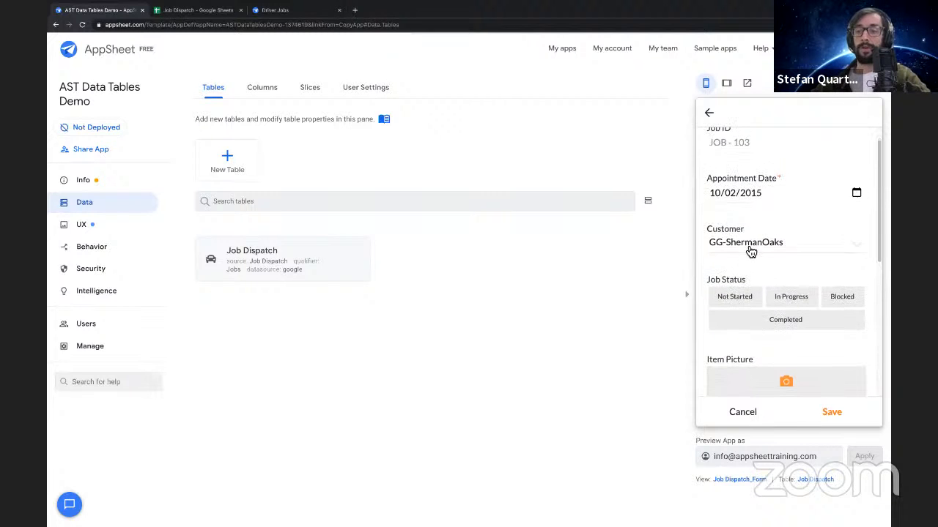
{"action": "scroll", "coordinate": [749, 252], "scroll_direction": "up", "scroll_amount": 1}
{"action": "left_click", "coordinate": [761, 276]}
{"action": "scroll", "coordinate": [760, 217], "scroll_direction": "down", "scroll_amount": 1}
{"action": "scroll", "coordinate": [761, 217], "scroll_direction": "up", "scroll_amount": 1}
{"action": "left_click", "coordinate": [761, 192]}
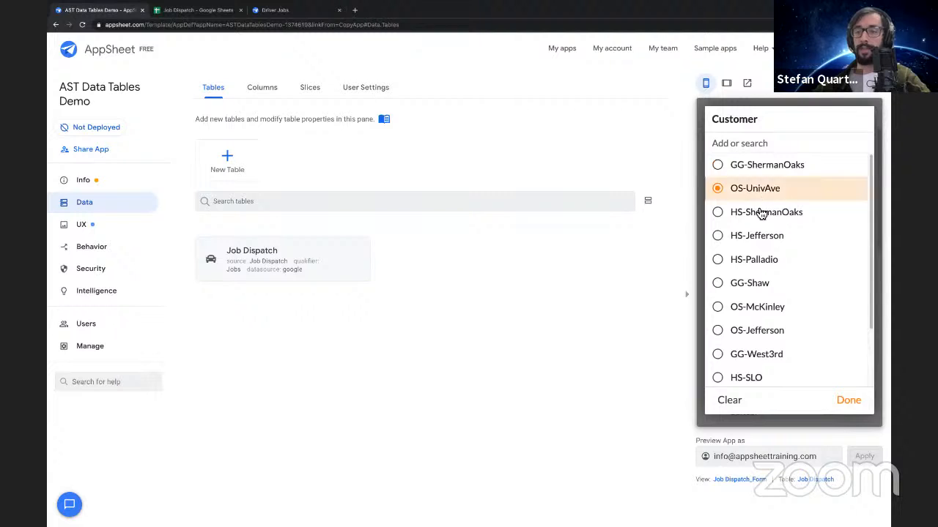
{"action": "left_click", "coordinate": [762, 282]}
{"action": "left_click", "coordinate": [753, 264]}
{"action": "left_click", "coordinate": [760, 283]}
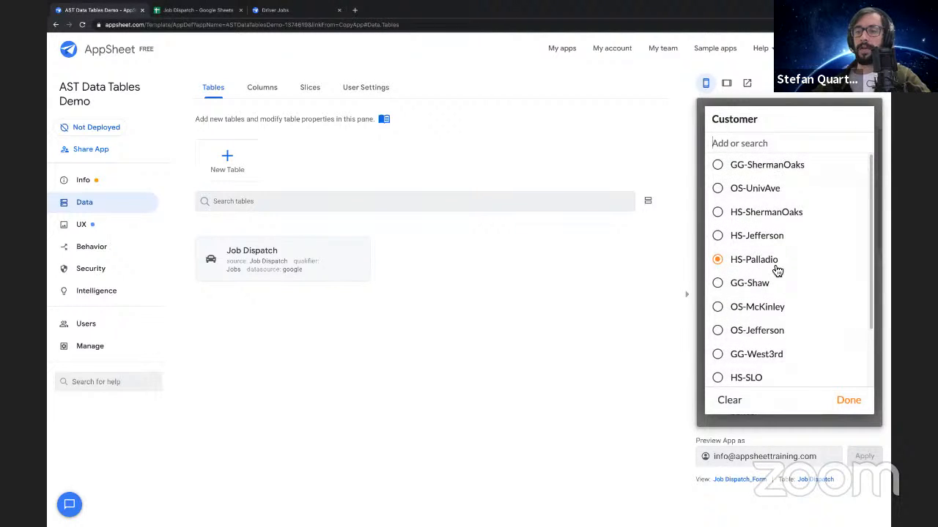
{"action": "scroll", "coordinate": [775, 271], "scroll_direction": "down", "scroll_amount": 1}
{"action": "left_click", "coordinate": [777, 272]}
{"action": "scroll", "coordinate": [724, 268], "scroll_direction": "down", "scroll_amount": 1}
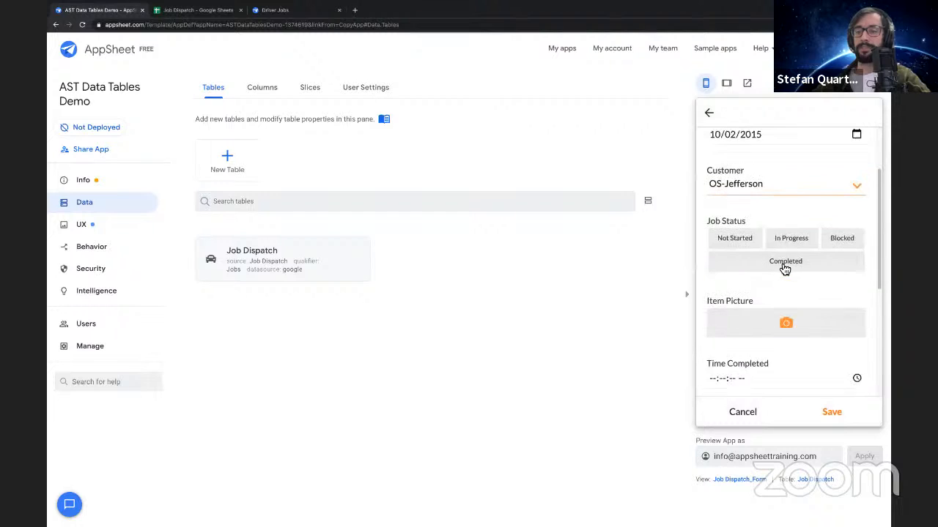
Look over the form's remaining fields and set the Job Status of JOB - 103 to In Progress
{"action": "scroll", "coordinate": [733, 253], "scroll_direction": "up", "scroll_amount": 1}
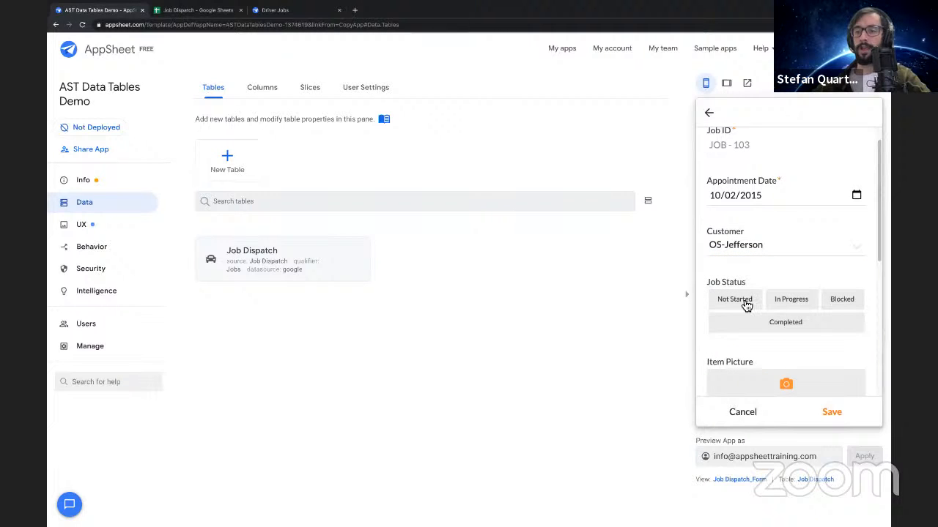
{"action": "scroll", "coordinate": [792, 341], "scroll_direction": "down", "scroll_amount": 3}
{"action": "scroll", "coordinate": [793, 342], "scroll_direction": "up", "scroll_amount": 2}
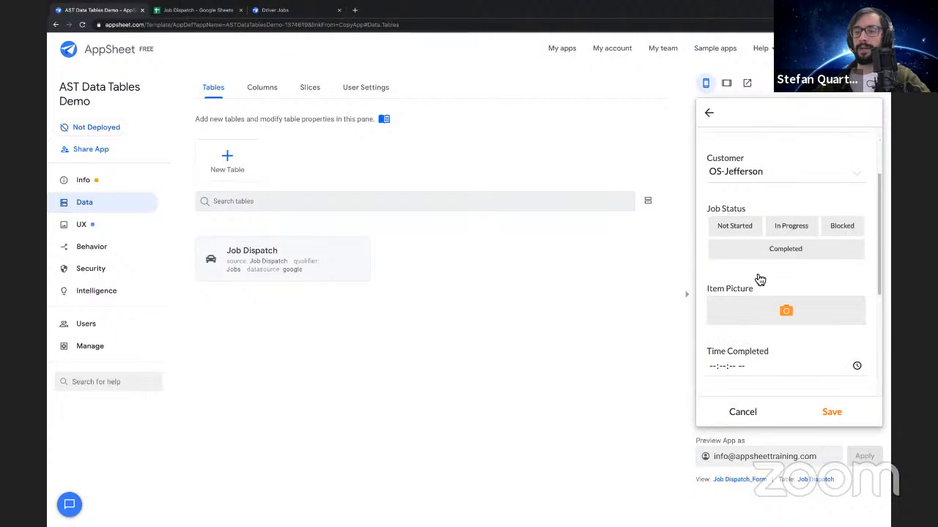
{"action": "scroll", "coordinate": [770, 268], "scroll_direction": "up", "scroll_amount": 2}
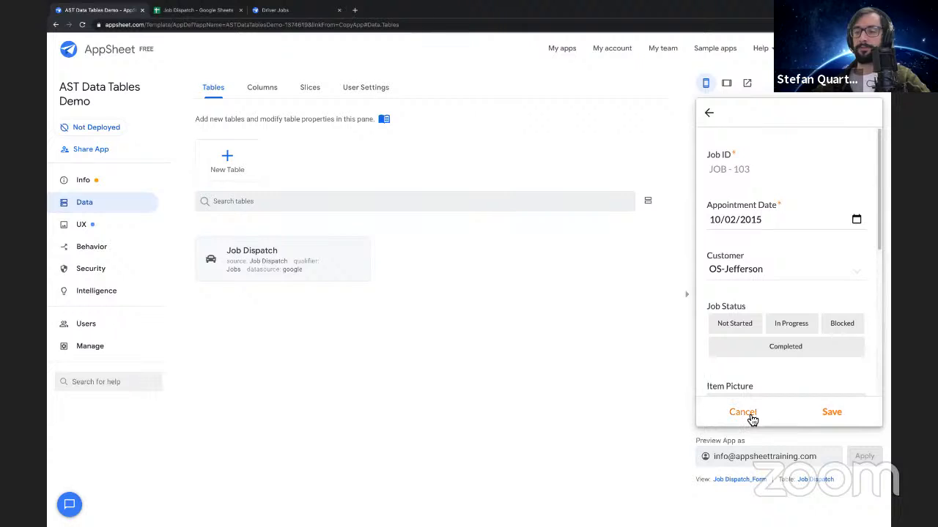
{"action": "left_click", "coordinate": [769, 327]}
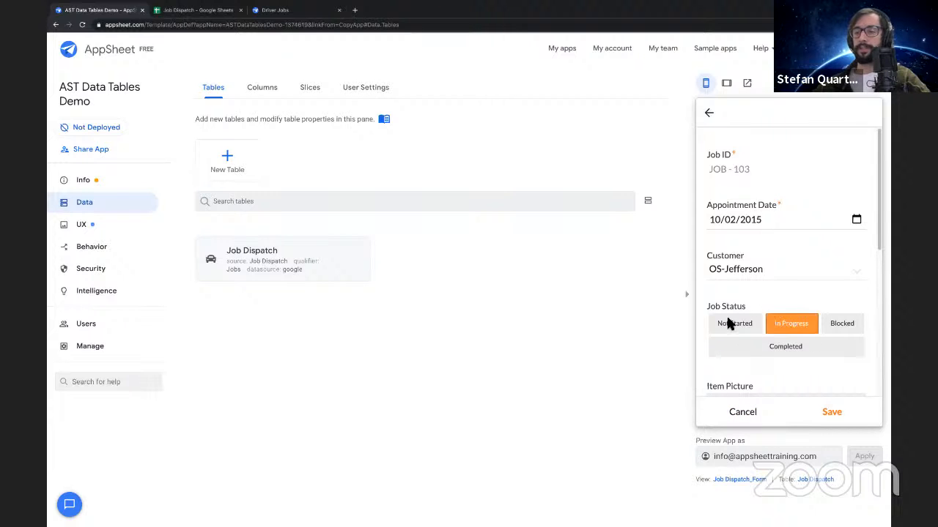
Enter "Cool Job" in the Special Notes of JOB - 103
{"action": "scroll", "coordinate": [745, 308], "scroll_direction": "down", "scroll_amount": 3}
{"action": "scroll", "coordinate": [762, 323], "scroll_direction": "down", "scroll_amount": 3}
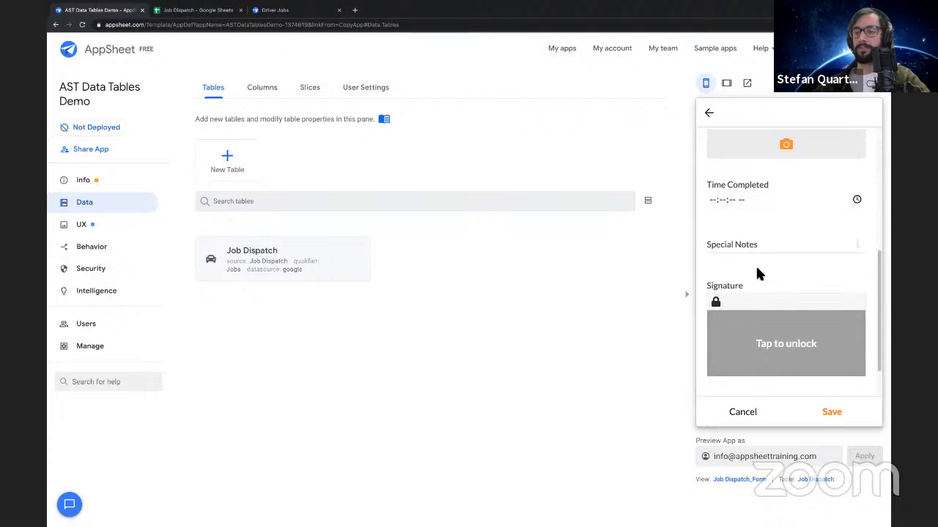
{"action": "left_click", "coordinate": [747, 239]}
{"action": "type", "text": "Cool Job"}
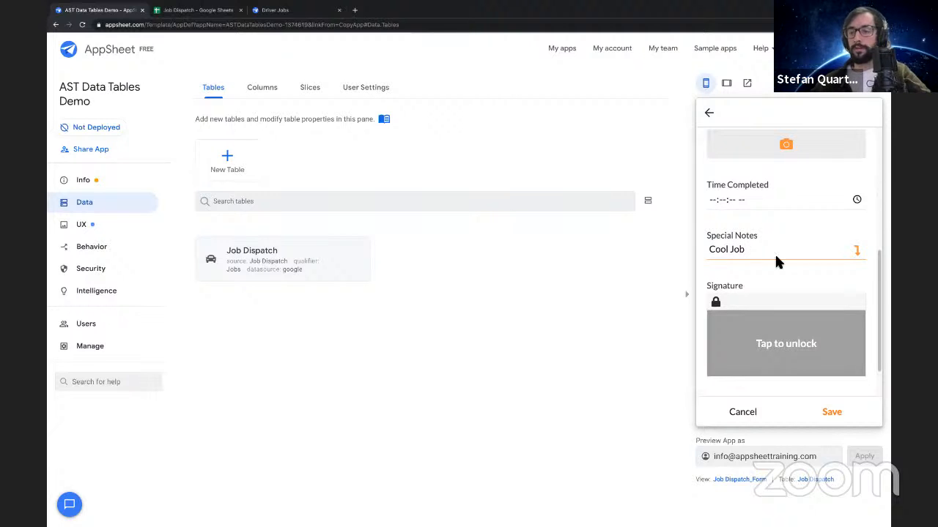
Unlock the Signature field of JOB - 103 and draw a small smiley face in it
{"action": "left_click", "coordinate": [755, 342]}
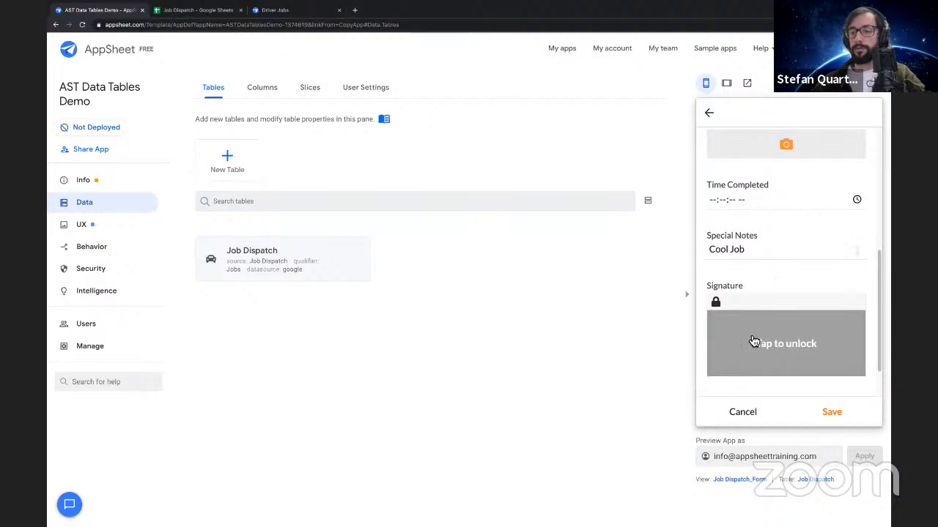
{"action": "left_click_drag", "start_coordinate": [748, 329], "coordinate": [794, 319]}
{"action": "left_click", "coordinate": [770, 327]}
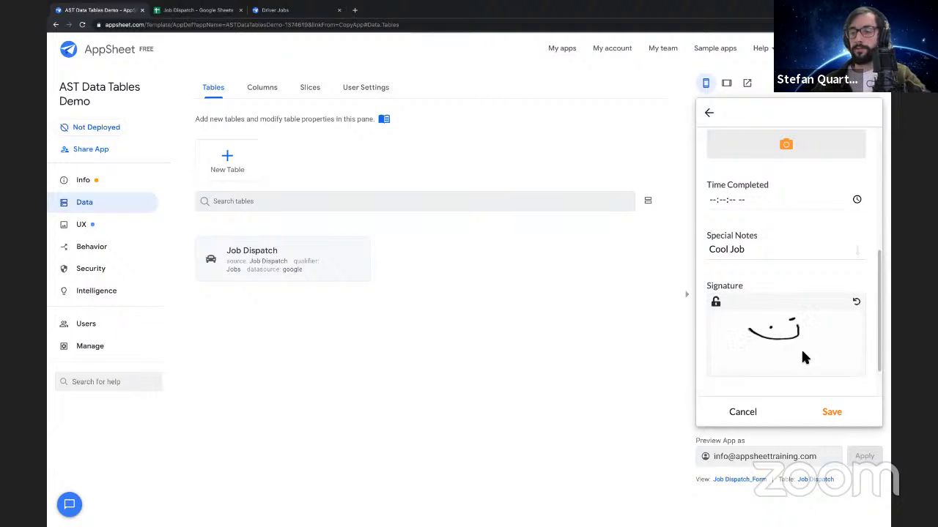
Save the edits to JOB - 103 and copy its Customer value, OS-Jefferson, from the detail view
{"action": "left_click", "coordinate": [828, 412]}
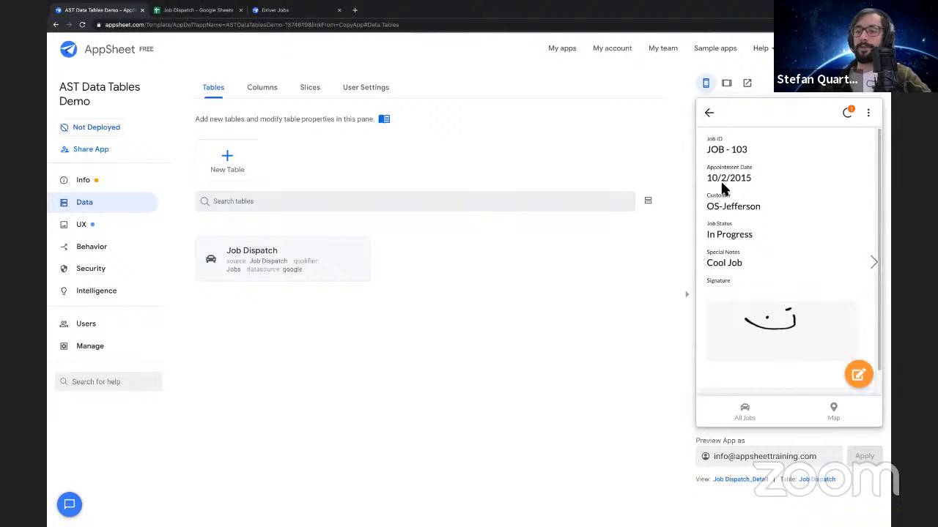
{"action": "left_click_drag", "start_coordinate": [705, 207], "coordinate": [754, 207]}
{"action": "left_click", "coordinate": [742, 209]}
{"action": "triple_click", "coordinate": [742, 209]}
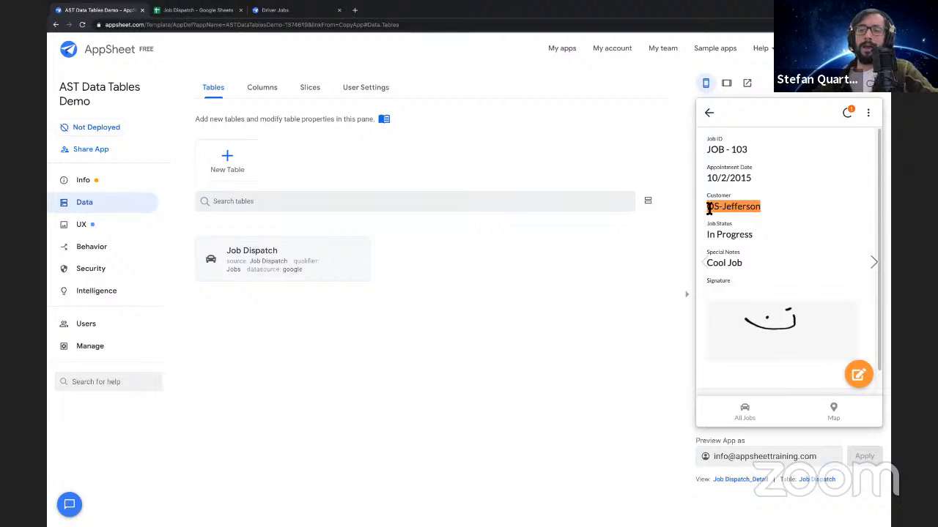
{"action": "double_click", "coordinate": [712, 207]}
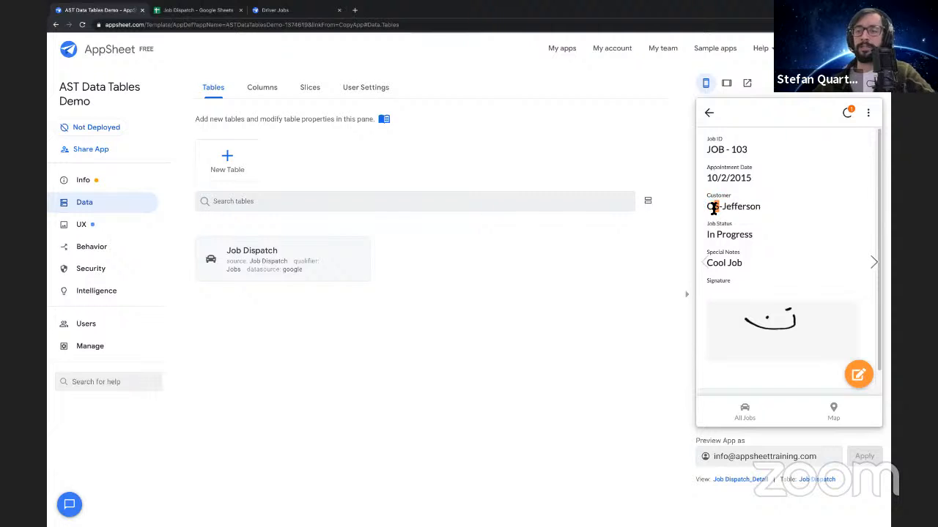
{"action": "triple_click", "coordinate": [713, 208]}
{"action": "key", "text": "ctrl+c"}
Search the All Jobs list for OS-Jefferson and open JOB - 103 from the matches
{"action": "left_click", "coordinate": [710, 112]}
{"action": "left_click", "coordinate": [847, 113]}
{"action": "left_click", "coordinate": [775, 114]}
{"action": "key", "text": "ctrl+v"}
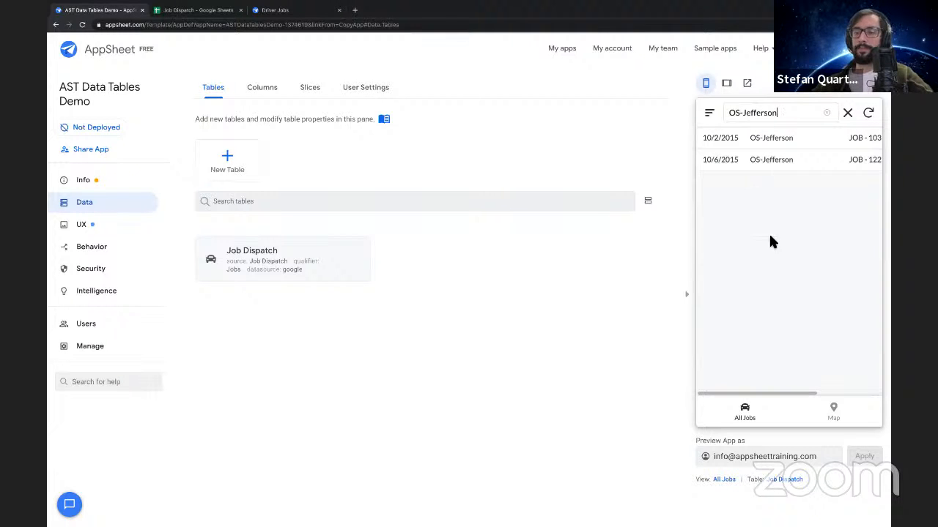
{"action": "left_click", "coordinate": [767, 143]}
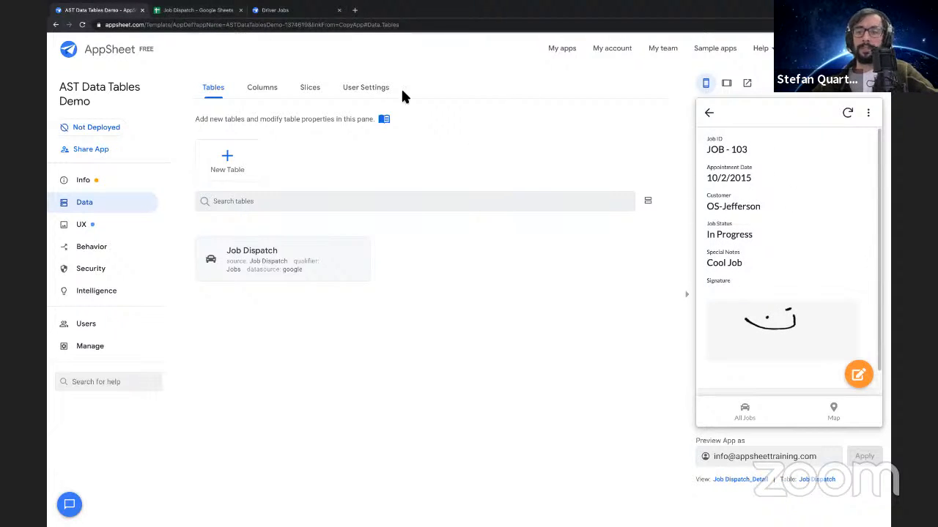
Switch to the Job Dispatch spreadsheet in Google Sheets and examine the Customer and Job Status columns
{"action": "left_click", "coordinate": [199, 10]}
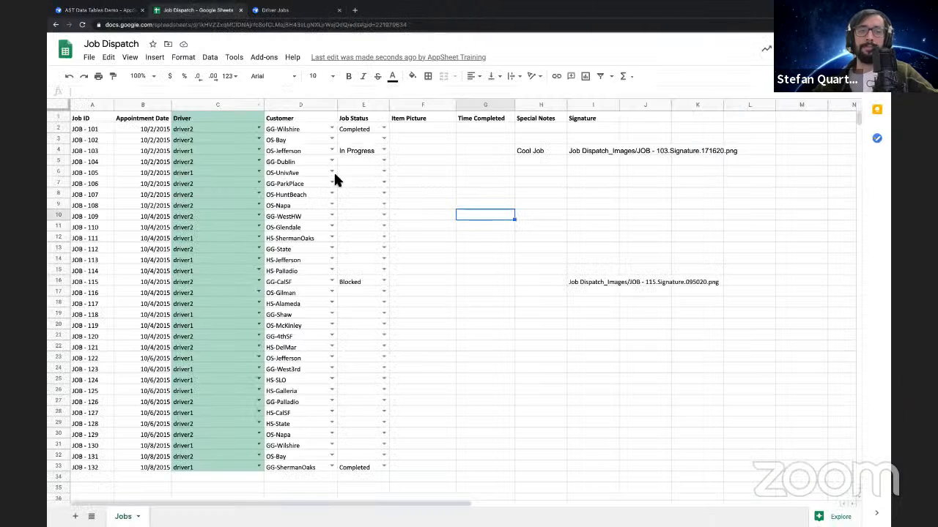
{"action": "left_click", "coordinate": [299, 105]}
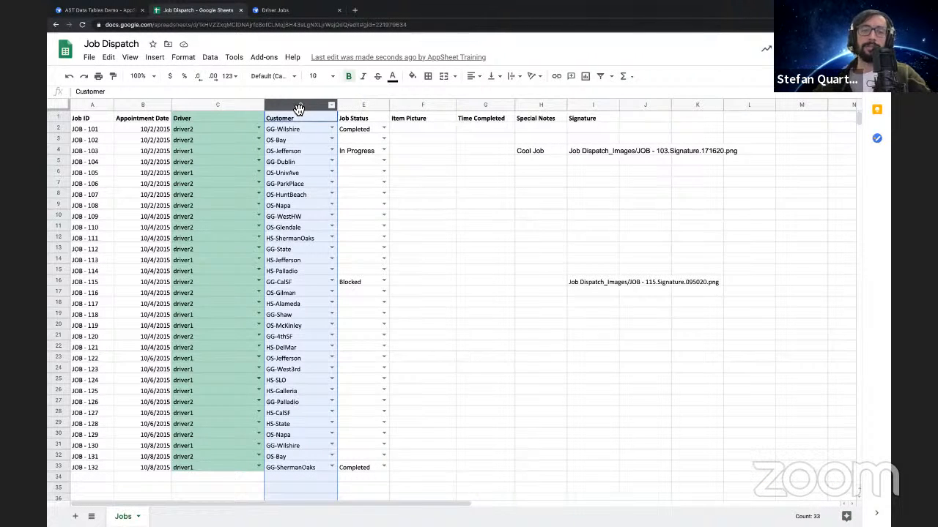
{"action": "left_click", "coordinate": [358, 108]}
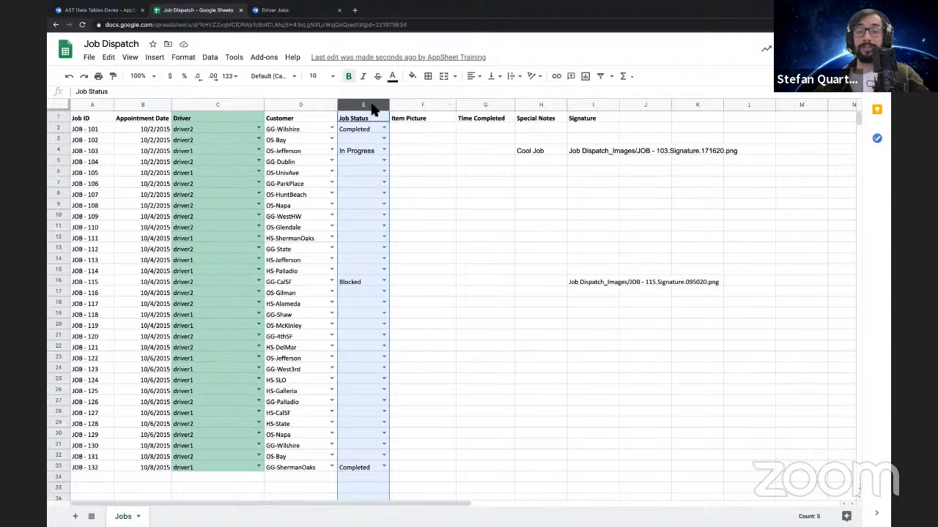
{"action": "left_click", "coordinate": [302, 105]}
{"action": "left_click", "coordinate": [360, 105]}
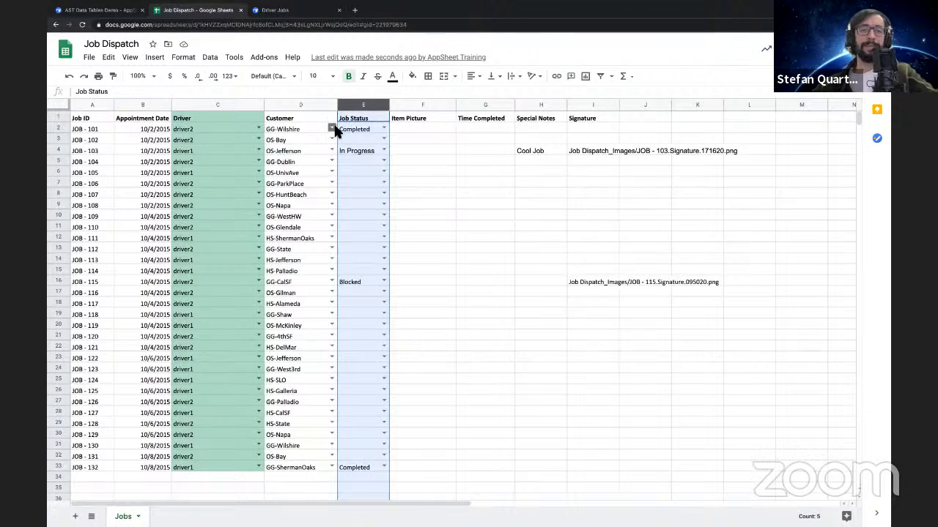
{"action": "left_click", "coordinate": [292, 130]}
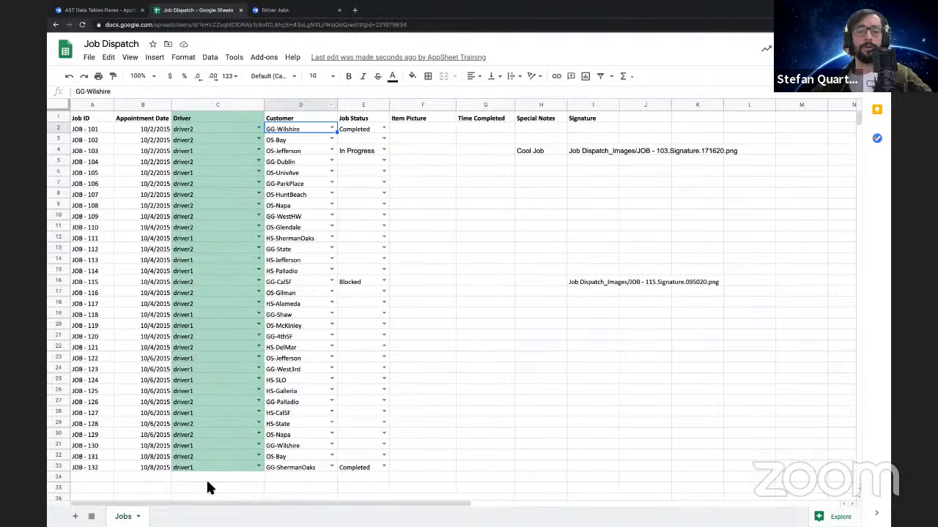
{"action": "left_click", "coordinate": [132, 490]}
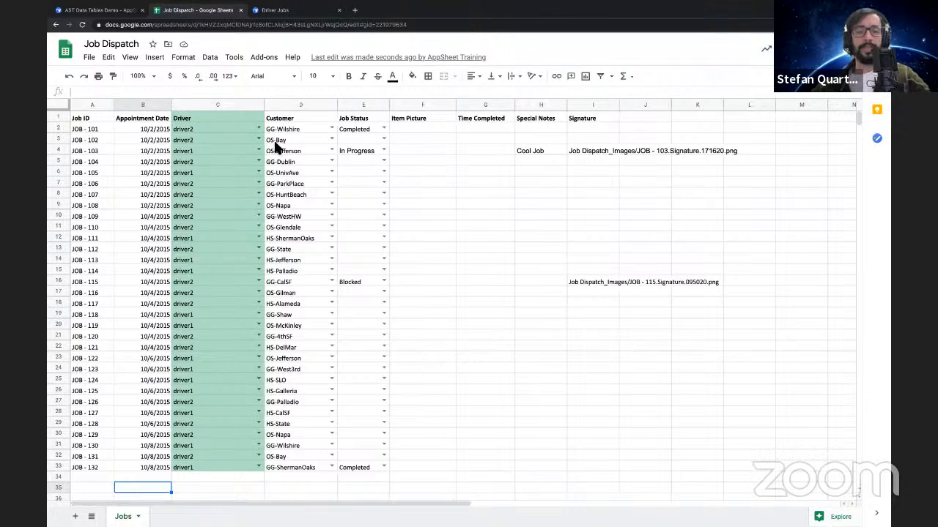
Examine the Job ID column and go through the JOB - 101 row across to its Signature cell
{"action": "mouse_move", "coordinate": [90, 109]}
{"action": "left_mouse_down"}
{"action": "mouse_move", "coordinate": [255, 119]}
{"action": "mouse_move", "coordinate": [613, 119]}
{"action": "mouse_move", "coordinate": [79, 103]}
{"action": "left_mouse_up"}
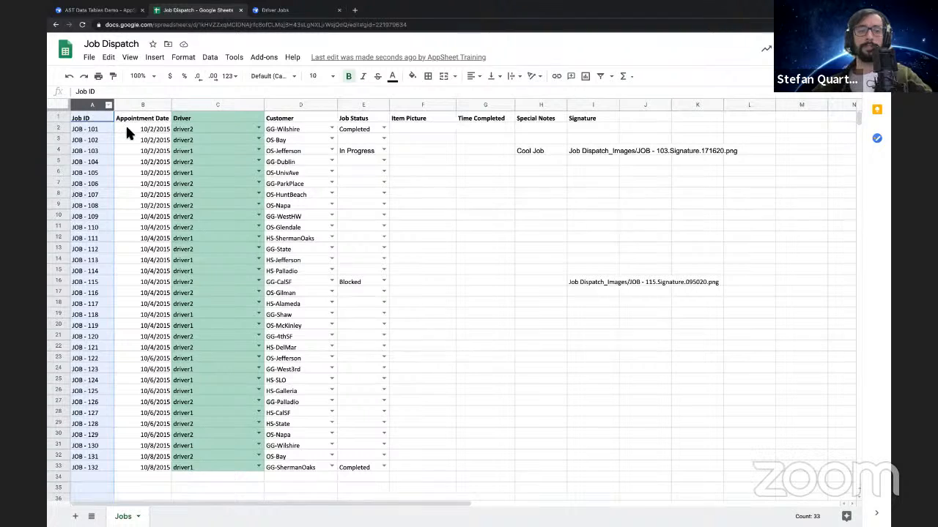
{"action": "left_click", "coordinate": [75, 130]}
{"action": "left_click_drag", "start_coordinate": [75, 130], "coordinate": [405, 132]}
{"action": "left_click", "coordinate": [439, 137]}
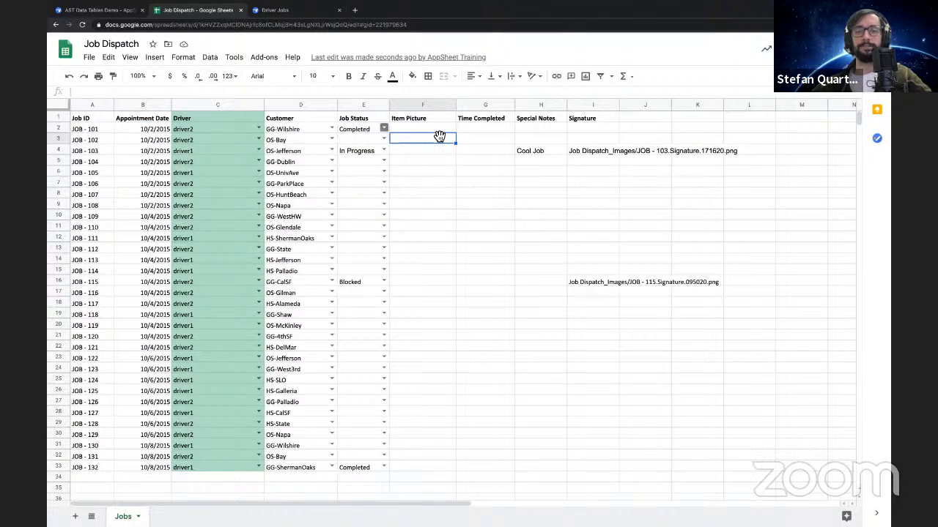
{"action": "left_click", "coordinate": [477, 130]}
{"action": "left_click", "coordinate": [540, 126]}
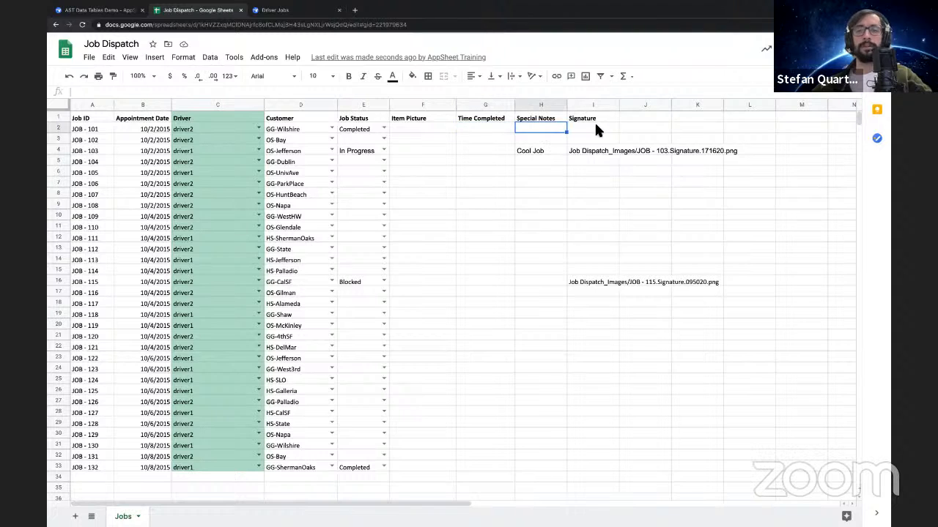
{"action": "left_click", "coordinate": [597, 130]}
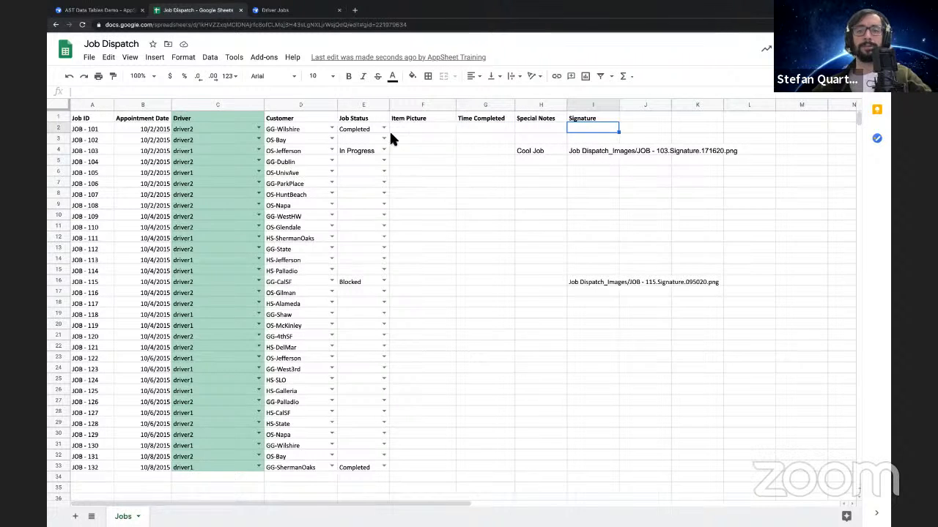
{"action": "left_click", "coordinate": [93, 130]}
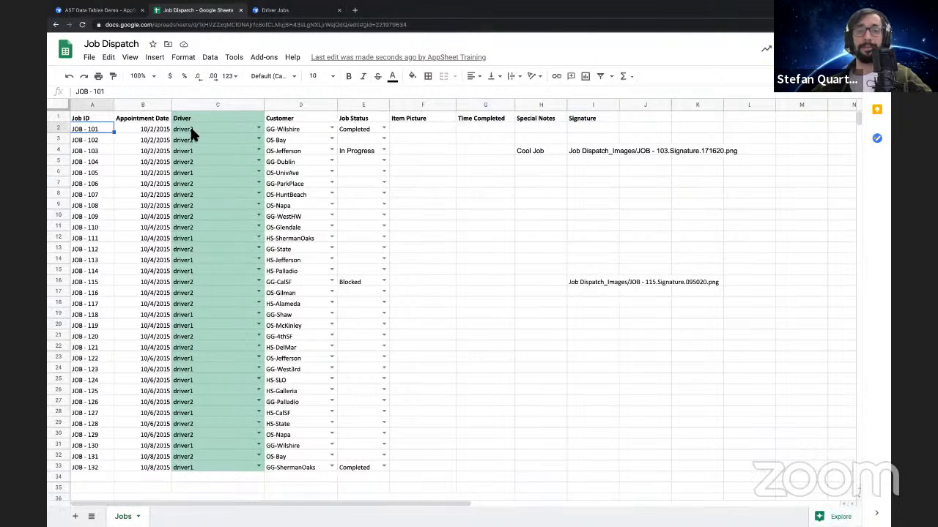
Compare the Driver and Customer columns, including the Driver and Customer cells of JOB - 101
{"action": "left_click", "coordinate": [228, 105]}
{"action": "left_click", "coordinate": [306, 108]}
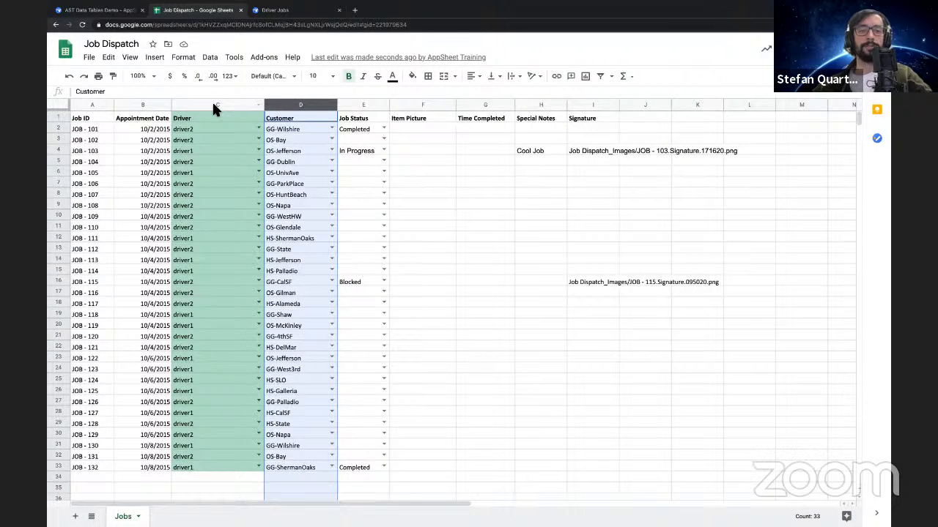
{"action": "left_click", "coordinate": [213, 106]}
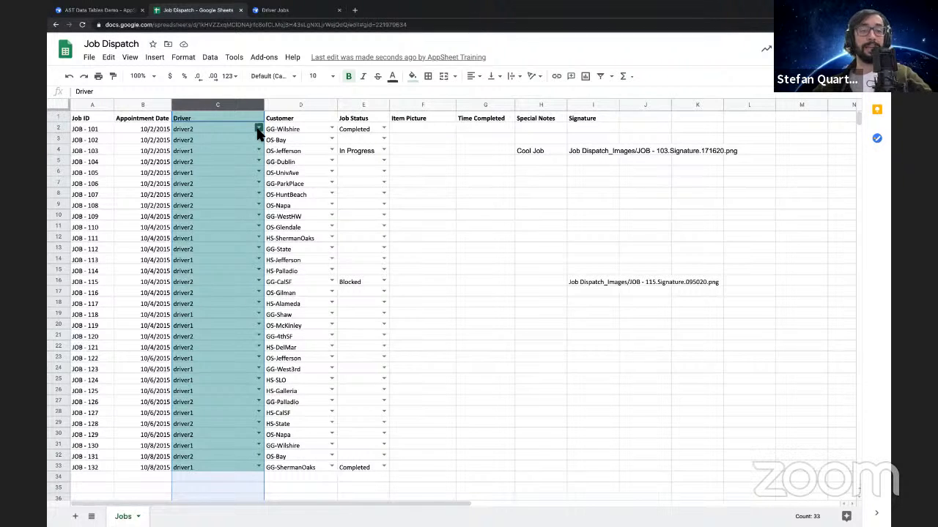
{"action": "left_click", "coordinate": [289, 107]}
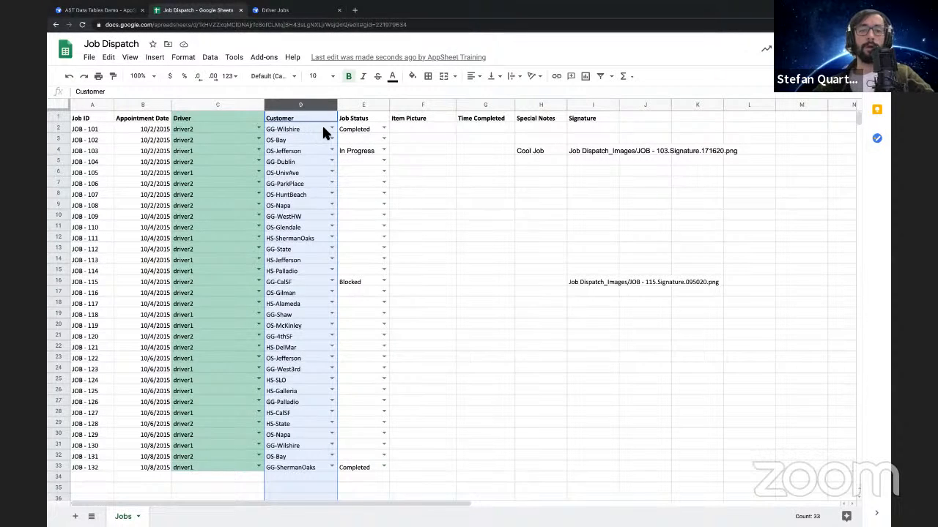
{"action": "left_click", "coordinate": [423, 129]}
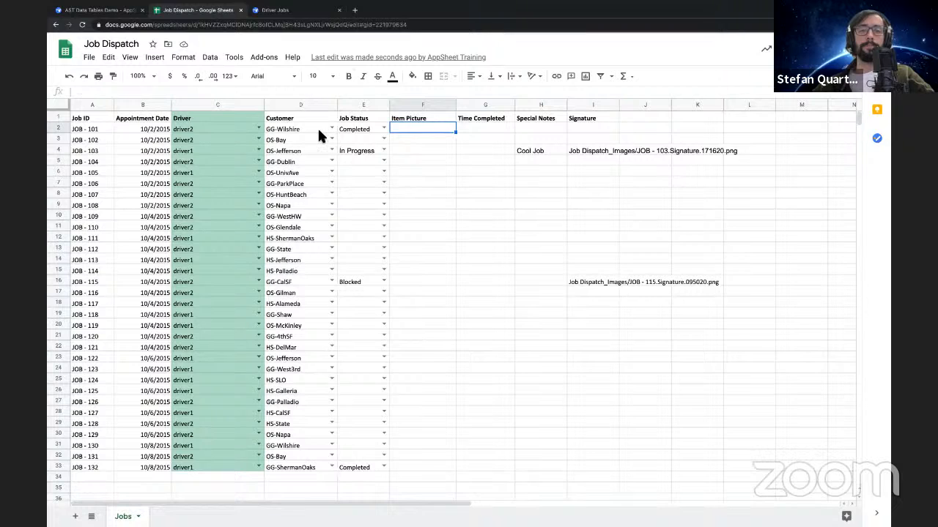
{"action": "left_click", "coordinate": [317, 129]}
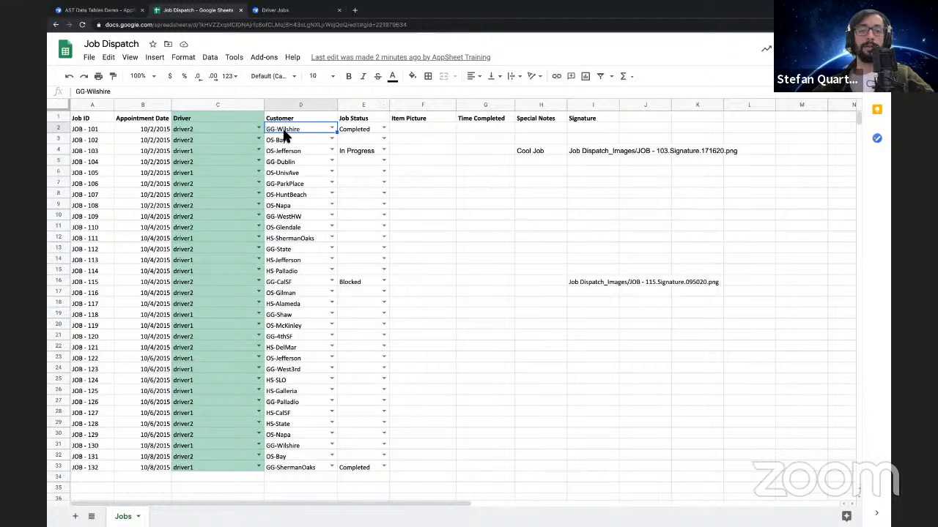
{"action": "left_click", "coordinate": [236, 129]}
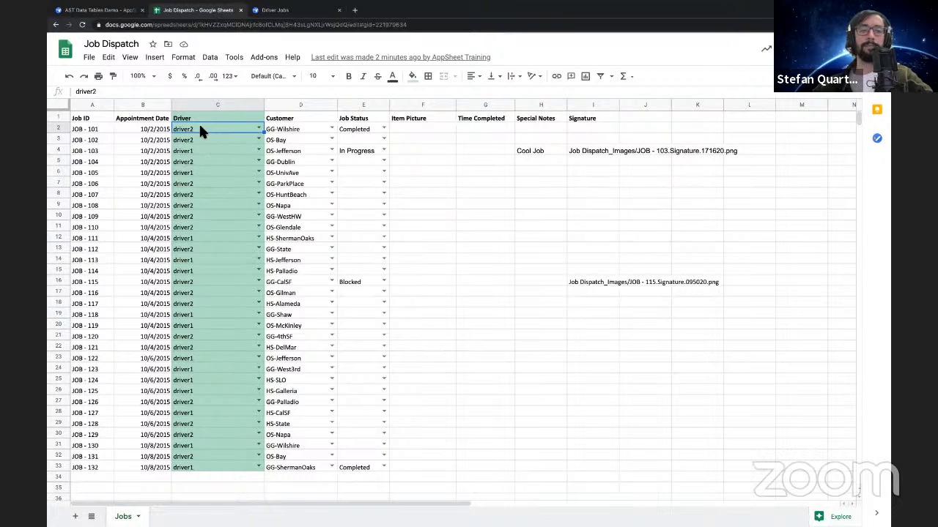
{"action": "left_click", "coordinate": [293, 131]}
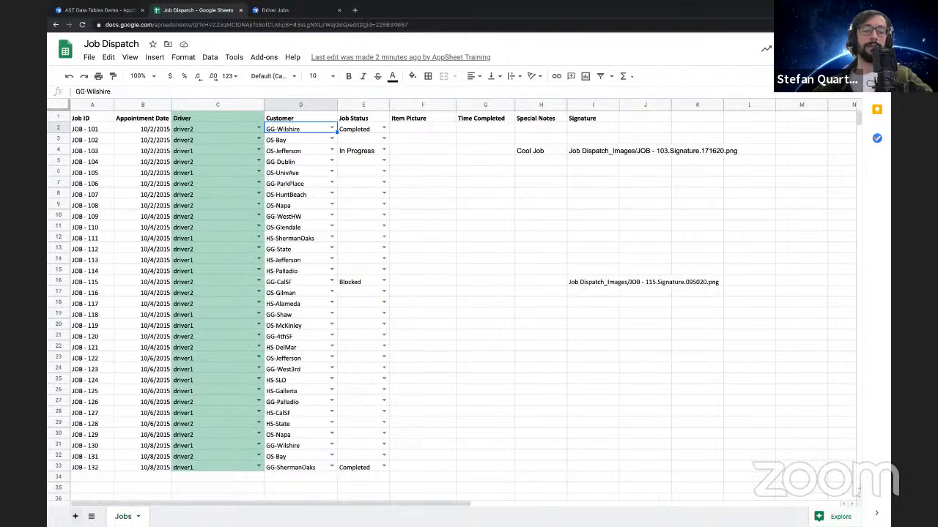
Add two blank sheets to the Job Dispatch spreadsheet, abandoning a rename of the first one
{"action": "left_click", "coordinate": [75, 517]}
{"action": "double_click", "coordinate": [163, 517]}
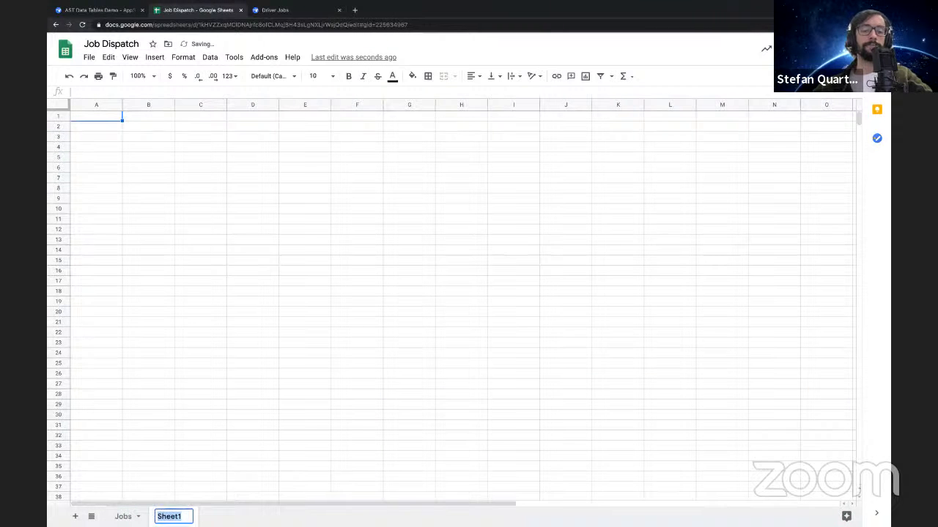
{"action": "type", "text": "C"}
{"action": "key", "text": "BackSpace"}
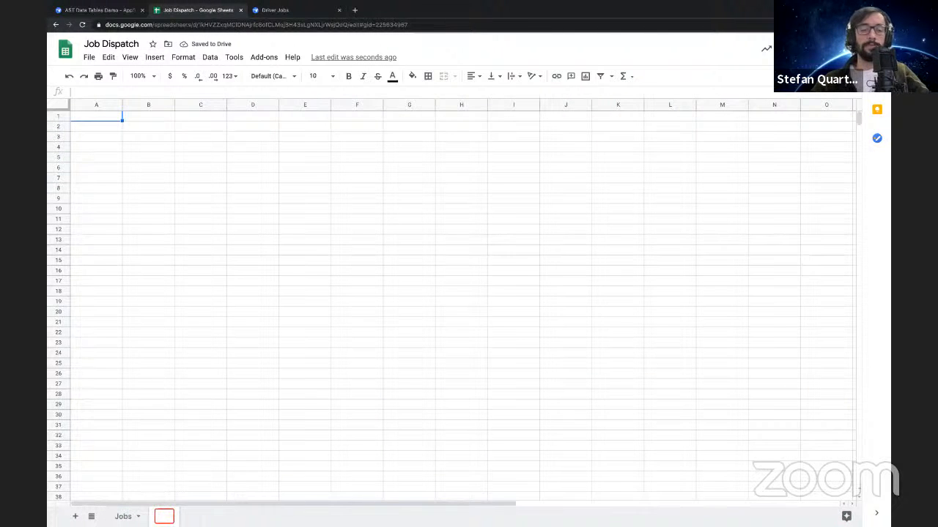
{"action": "key", "text": "Escape"}
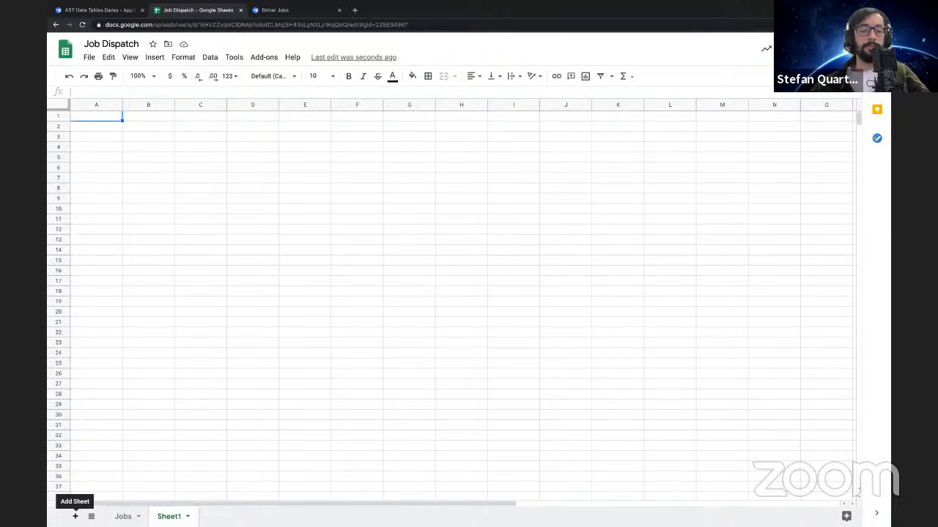
{"action": "left_click", "coordinate": [75, 516]}
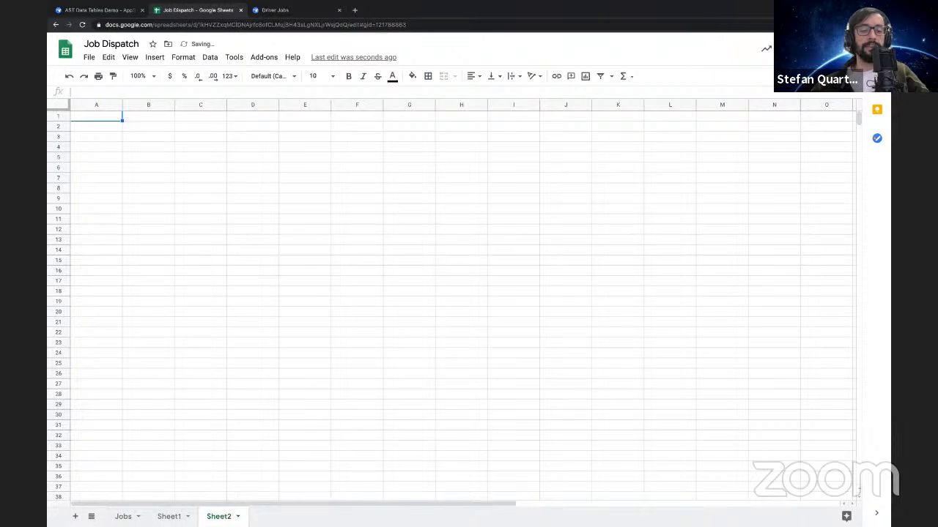
Unhide the Customers sheet and move it directly after the Jobs sheet
{"action": "left_click", "coordinate": [91, 517]}
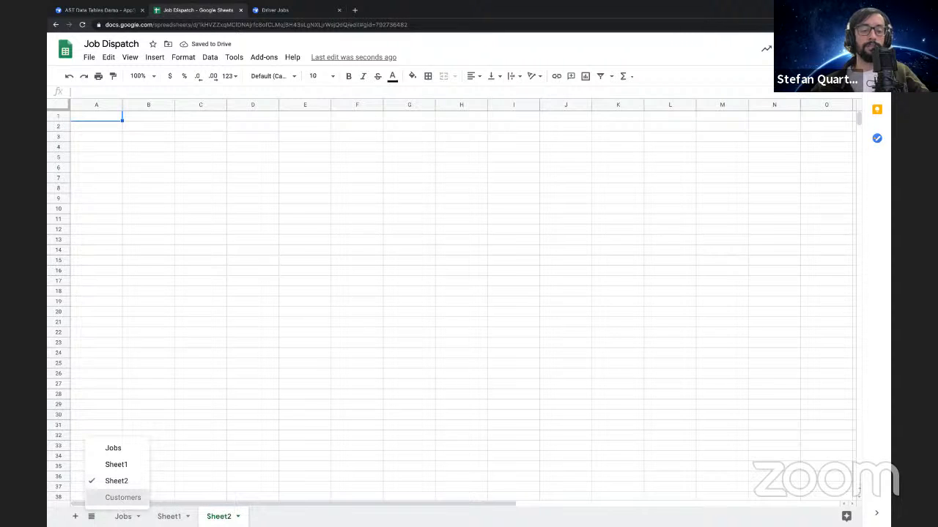
{"action": "left_click", "coordinate": [122, 497]}
{"action": "left_click_drag", "start_coordinate": [272, 515], "coordinate": [183, 513]}
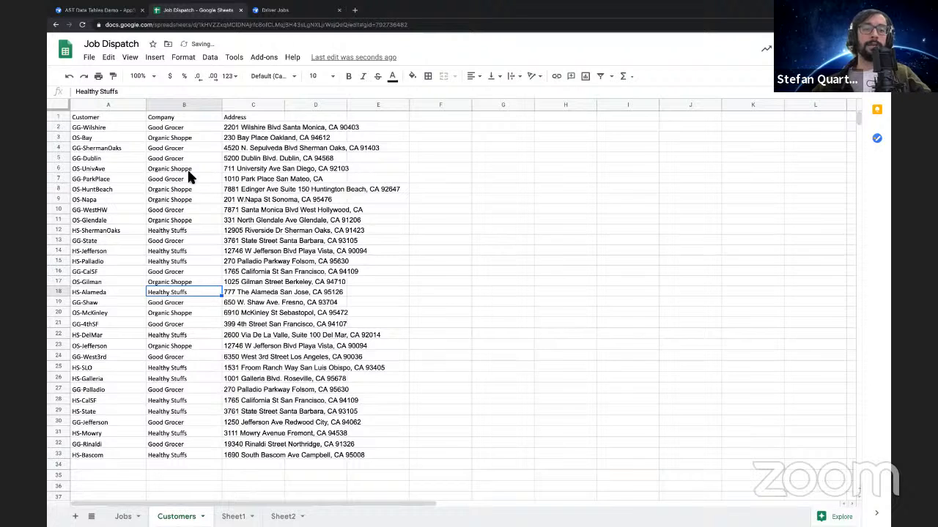
Bold the header row of the Customers sheet and look over its Customer, Company and Address data
{"action": "left_click", "coordinate": [56, 119]}
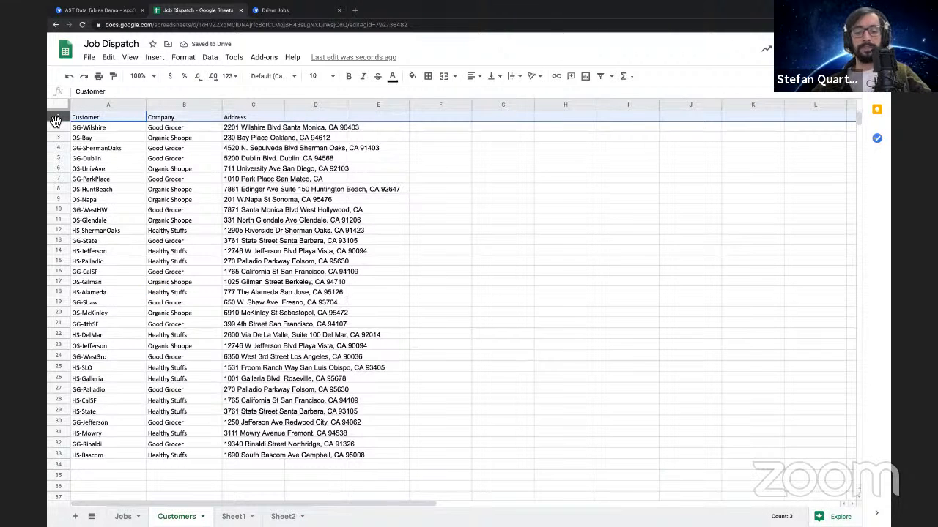
{"action": "key", "text": "super+b"}
{"action": "left_click", "coordinate": [123, 137]}
{"action": "left_click_drag", "start_coordinate": [97, 117], "coordinate": [201, 467]}
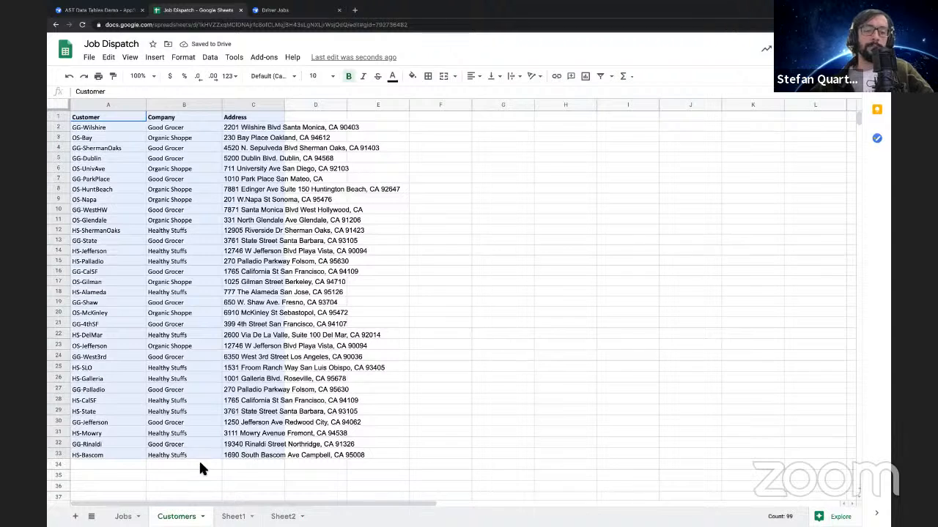
{"action": "left_click", "coordinate": [183, 466]}
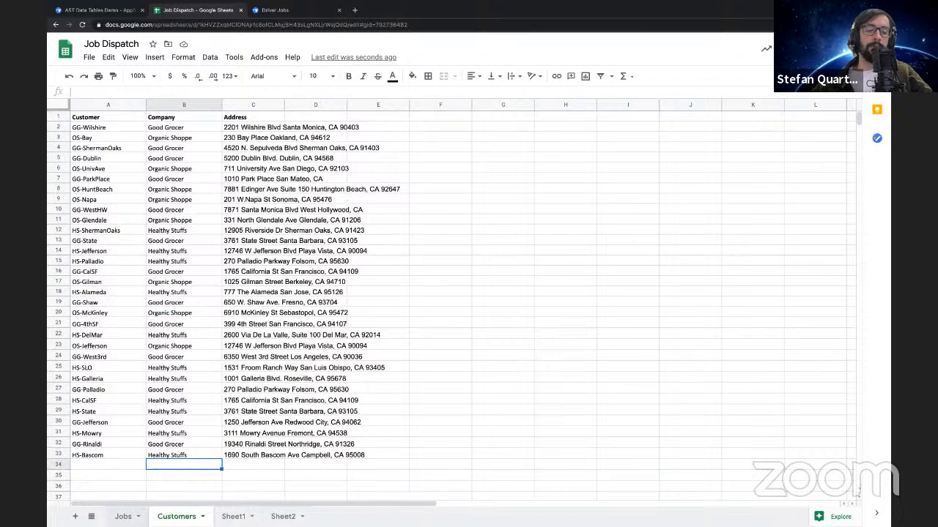
Review the Customer column in the Jobs sheet and return to the Customers sheet
{"action": "left_click", "coordinate": [124, 516]}
{"action": "left_click", "coordinate": [297, 139]}
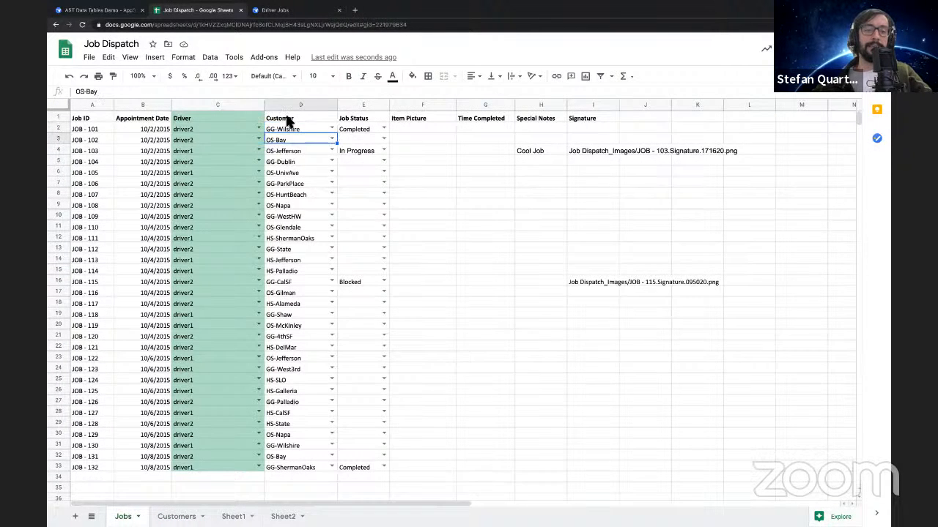
{"action": "left_click", "coordinate": [294, 106]}
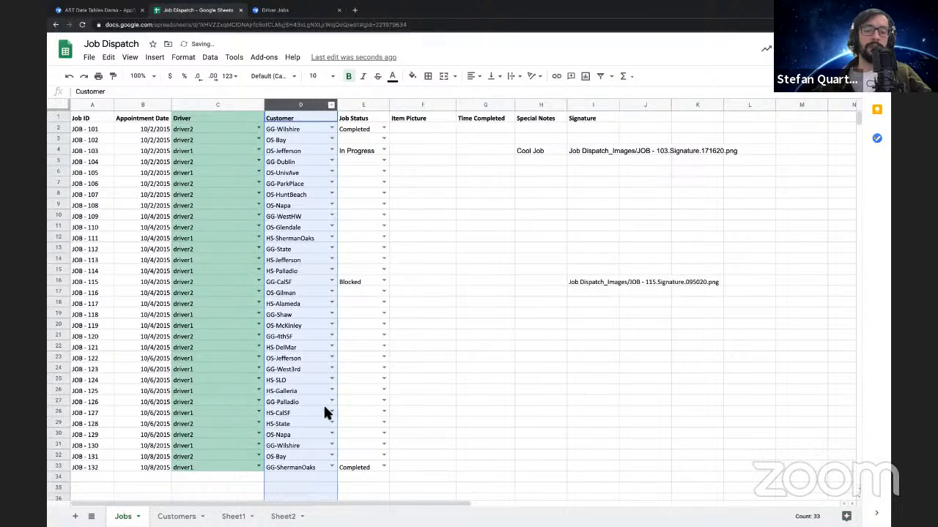
{"action": "left_click", "coordinate": [423, 390]}
{"action": "left_click", "coordinate": [155, 515]}
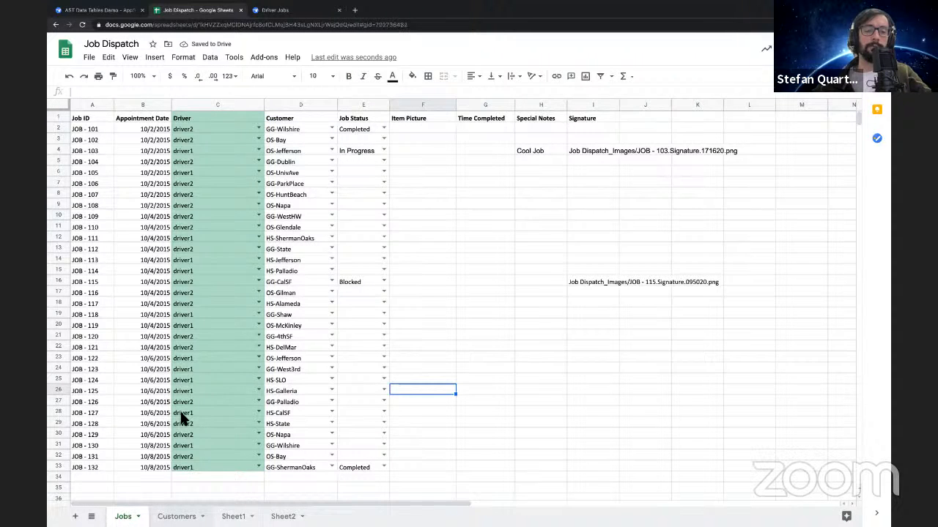
Review the Company and Address columns of the Customers sheet, then compare that sheet with the Jobs sheet
{"action": "left_click_drag", "start_coordinate": [164, 132], "coordinate": [174, 452]}
{"action": "left_click_drag", "start_coordinate": [258, 131], "coordinate": [253, 458]}
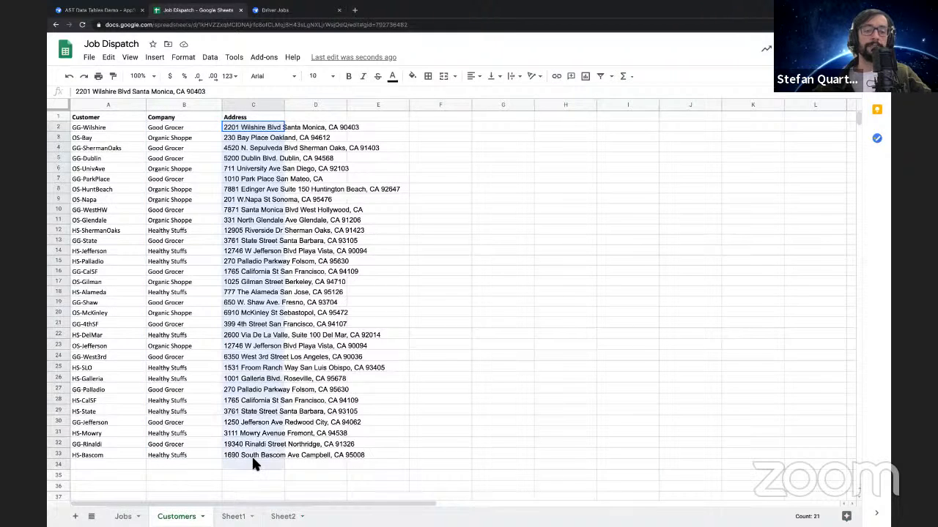
{"action": "left_click", "coordinate": [181, 434]}
{"action": "left_click", "coordinate": [123, 517]}
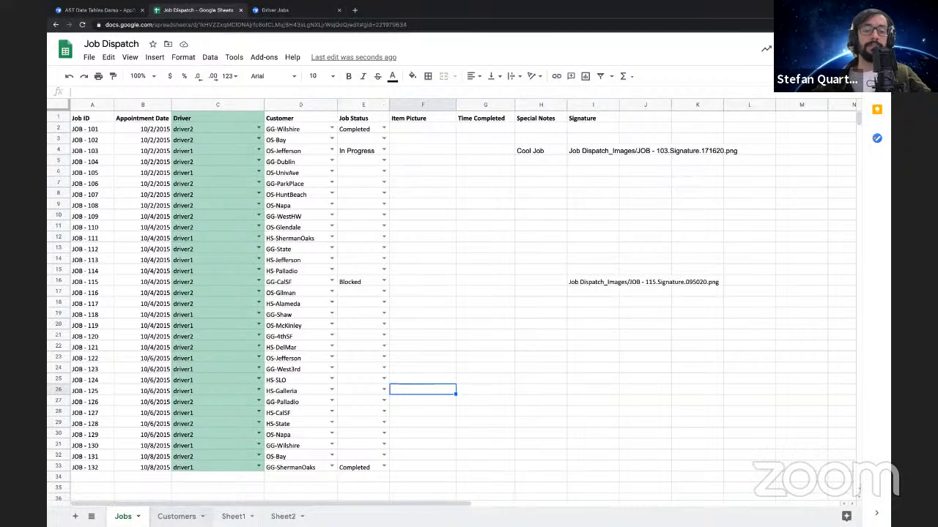
{"action": "key", "text": "ctrl+shift+Page_Down"}
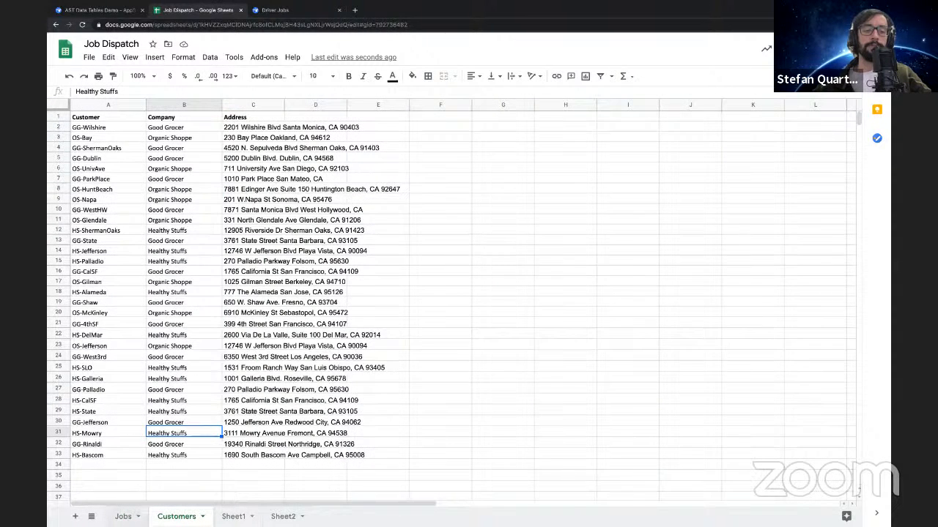
{"action": "key", "text": "ctrl+shift+Page_Up"}
Switch to AppSheet and add a table from the Customers worksheet of Job Dispatch, allowing updates and adds but not deletes
{"action": "left_click", "coordinate": [101, 10]}
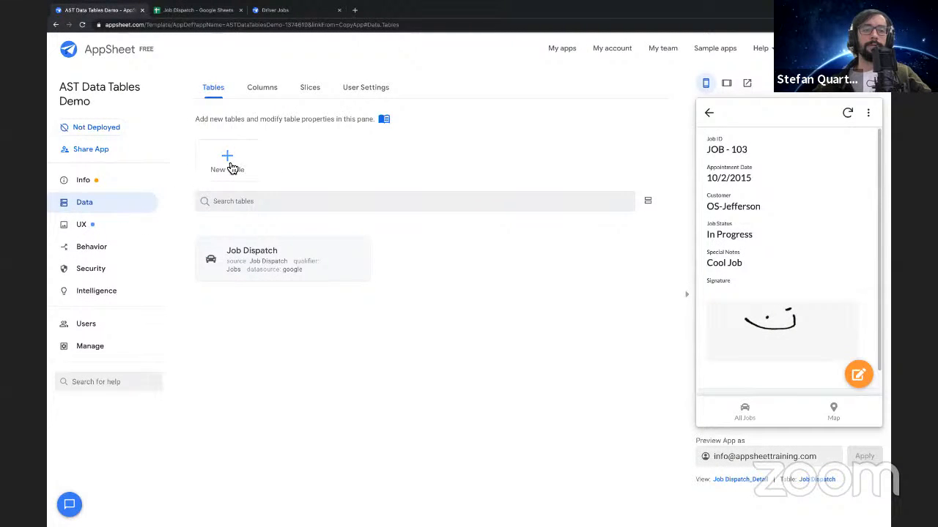
{"action": "left_click", "coordinate": [227, 162]}
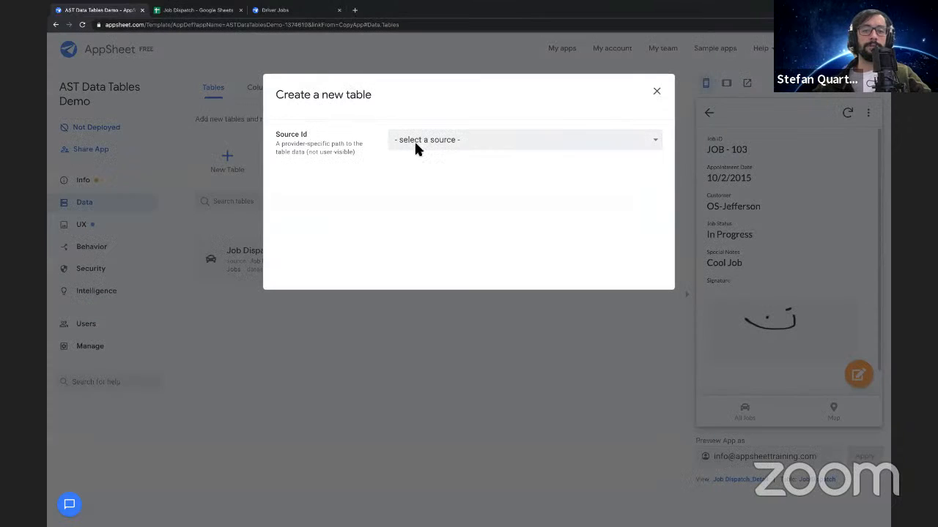
{"action": "left_click", "coordinate": [413, 145]}
{"action": "left_click", "coordinate": [419, 151]}
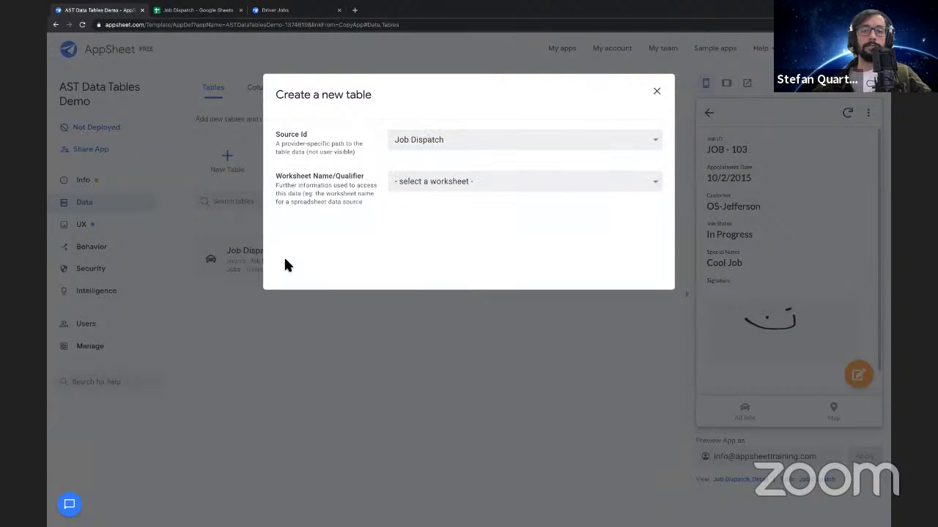
{"action": "left_click", "coordinate": [424, 182]}
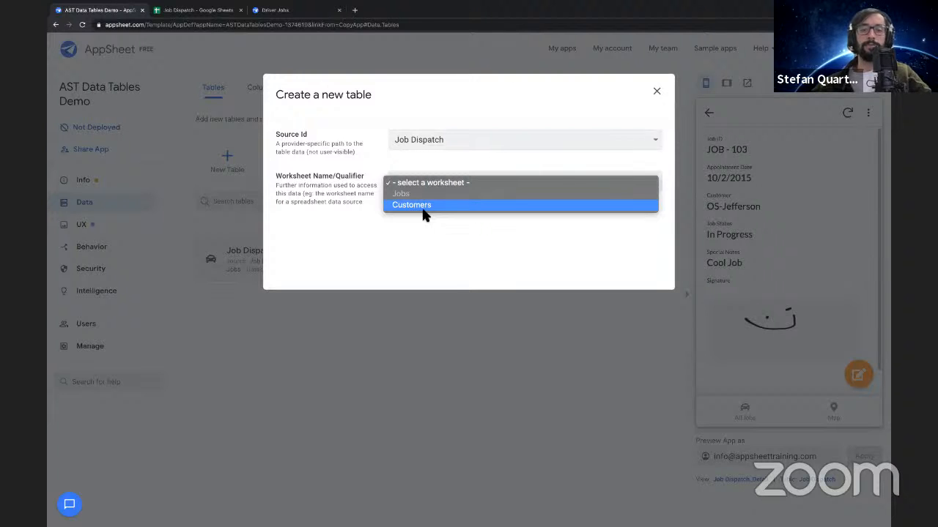
{"action": "left_click", "coordinate": [423, 212]}
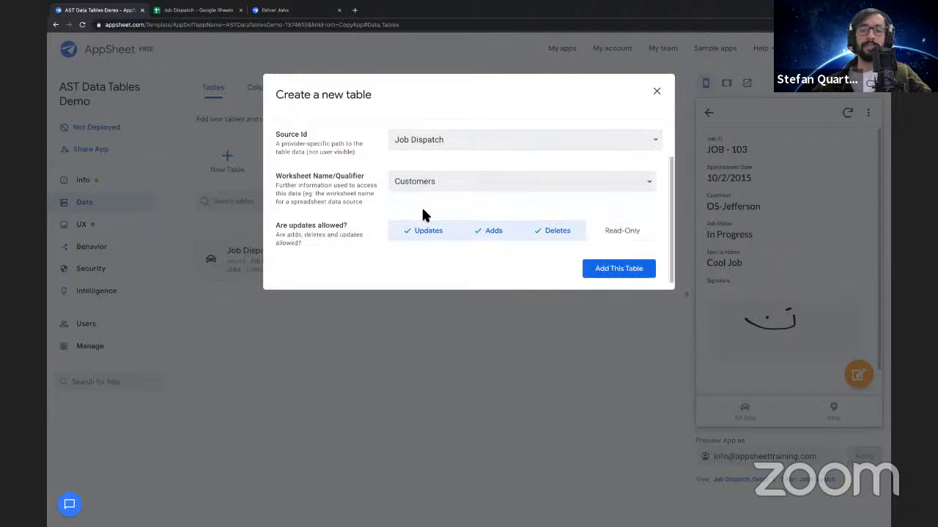
{"action": "left_click", "coordinate": [561, 235]}
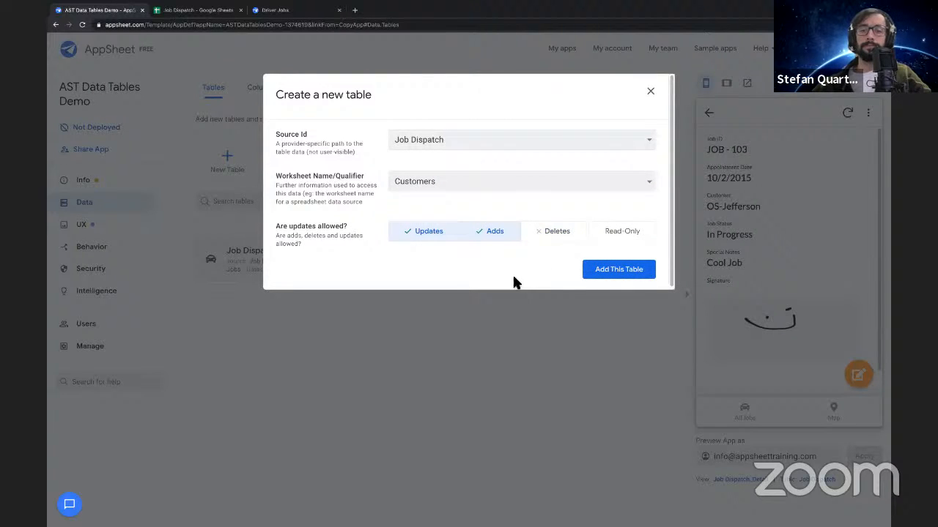
{"action": "left_click", "coordinate": [619, 270]}
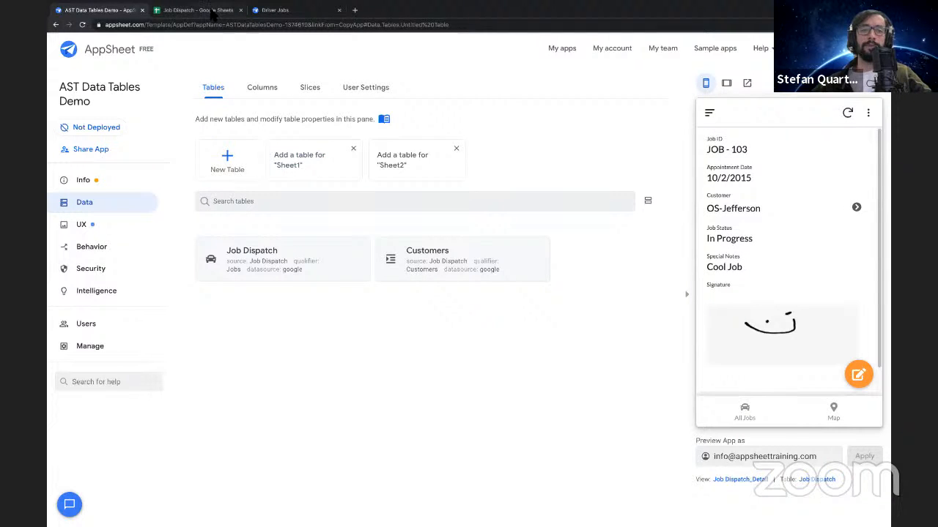
Switch to the Job Dispatch spreadsheet in Google Sheets and compare the Jobs and Customers worksheets behind the app's two tables
{"action": "left_click", "coordinate": [198, 12]}
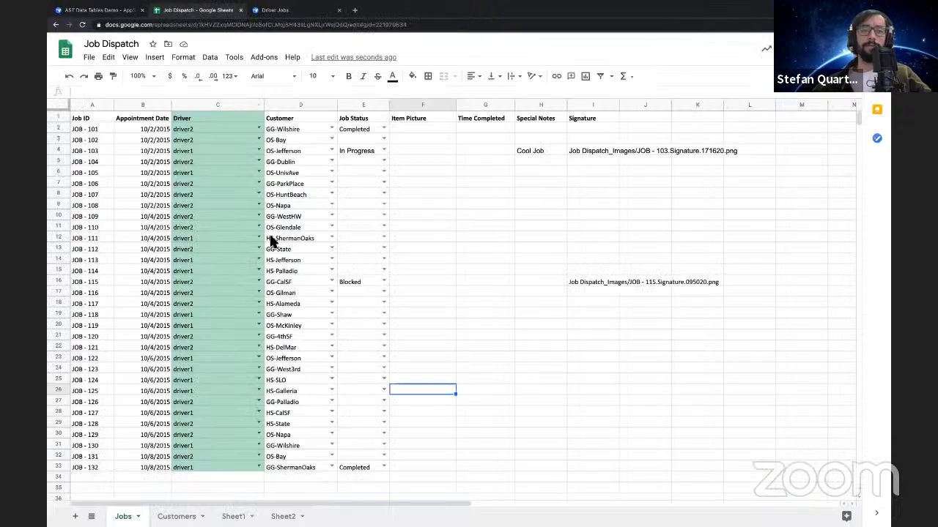
{"action": "left_click", "coordinate": [177, 517]}
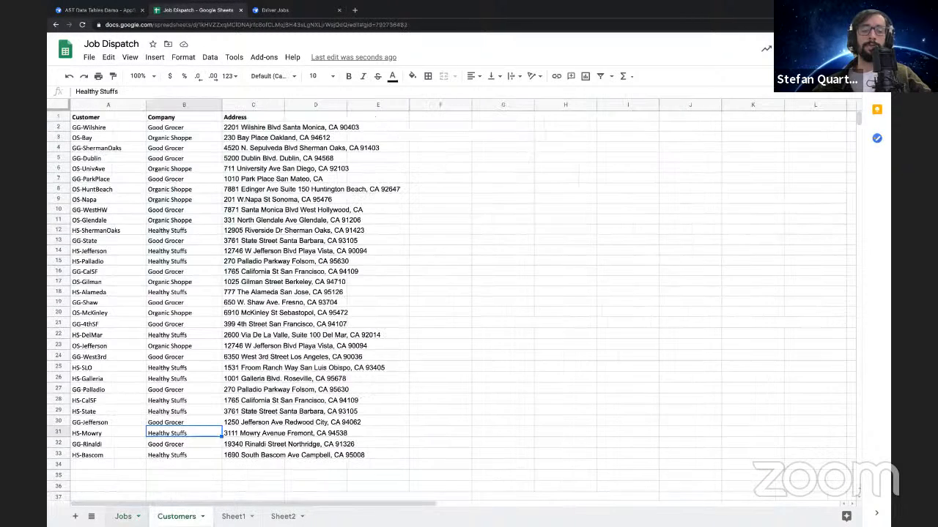
{"action": "left_click", "coordinate": [123, 518]}
{"action": "left_click", "coordinate": [177, 517]}
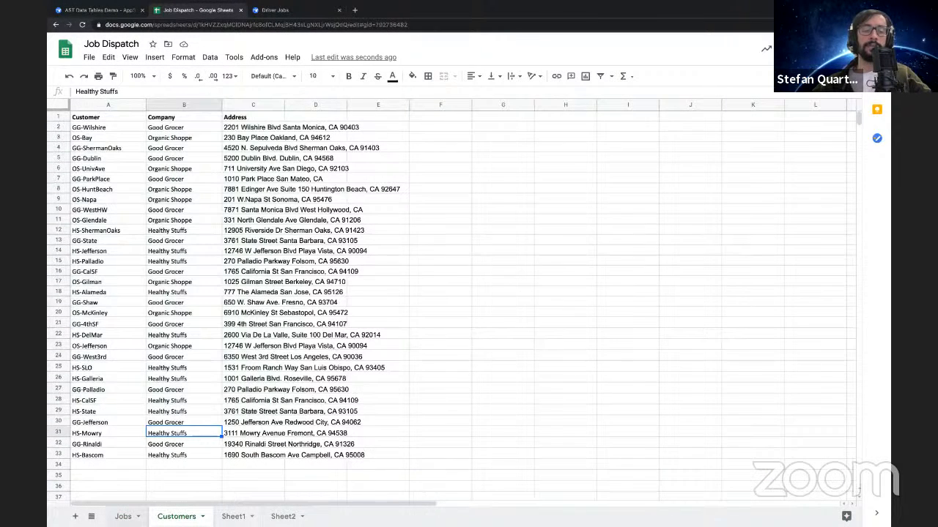
{"action": "left_click", "coordinate": [125, 516]}
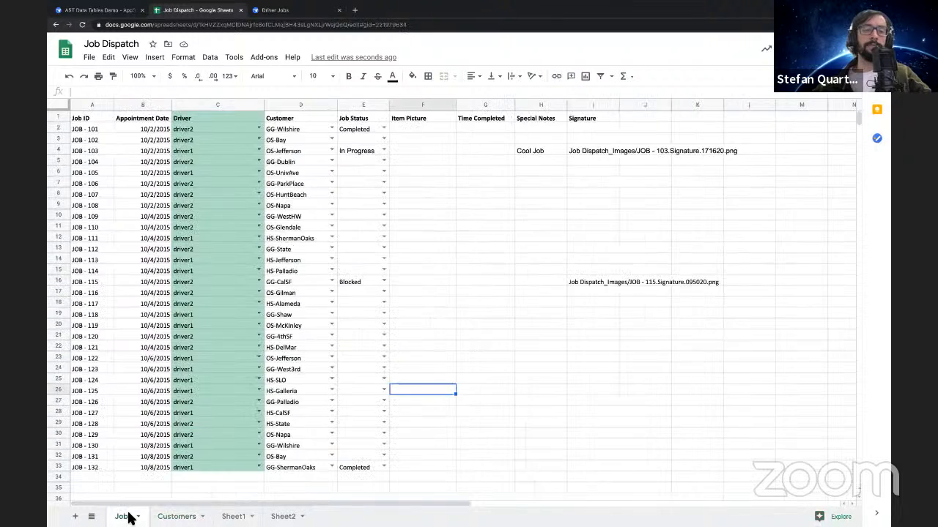
{"action": "left_click", "coordinate": [177, 517]}
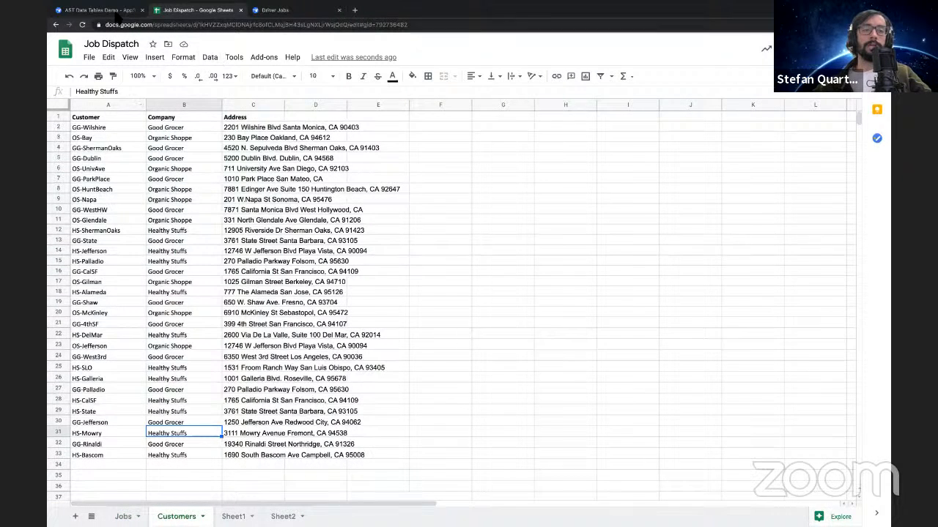
Switch to AppSheet and examine which column is the key in the Job Dispatch table's column settings
{"action": "left_click", "coordinate": [114, 12]}
{"action": "left_click", "coordinate": [265, 88]}
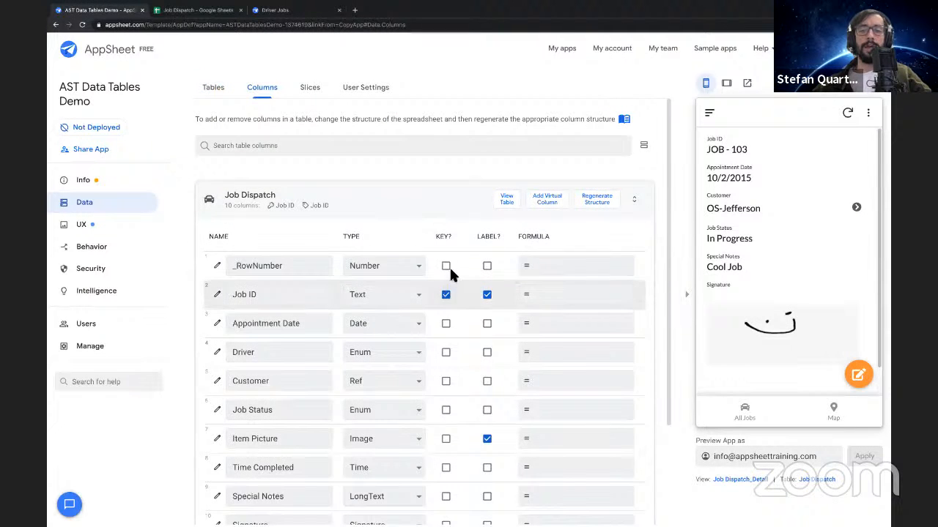
{"action": "left_click_drag", "start_coordinate": [436, 235], "coordinate": [454, 236]}
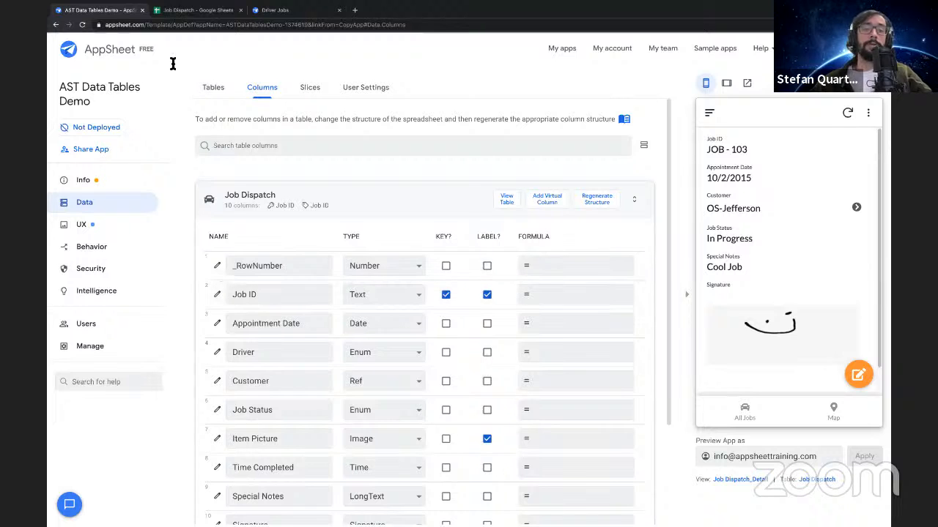
Return to Google Sheets and review the Job ID values in the Jobs sheet and the Customer values in the Customers sheet
{"action": "left_click", "coordinate": [174, 10]}
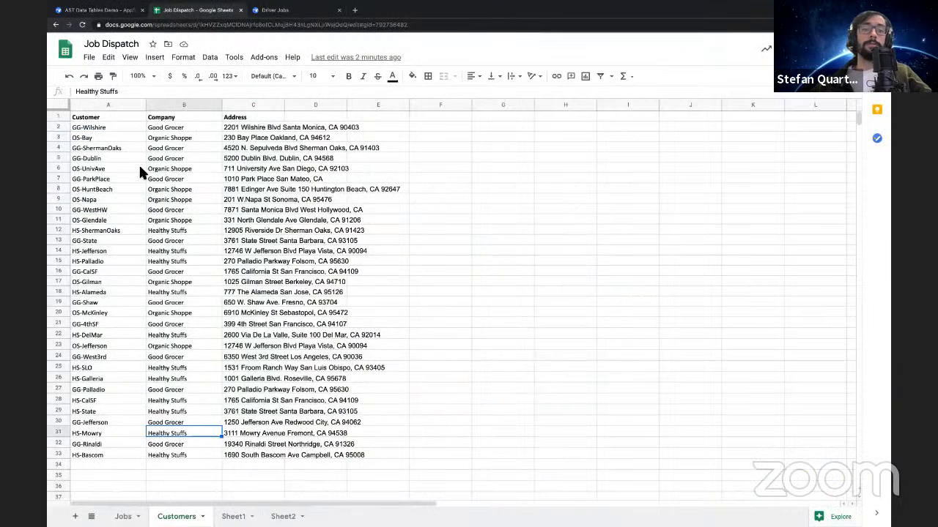
{"action": "left_click", "coordinate": [124, 516]}
{"action": "left_click_drag", "start_coordinate": [81, 129], "coordinate": [86, 468]}
{"action": "left_click", "coordinate": [176, 517]}
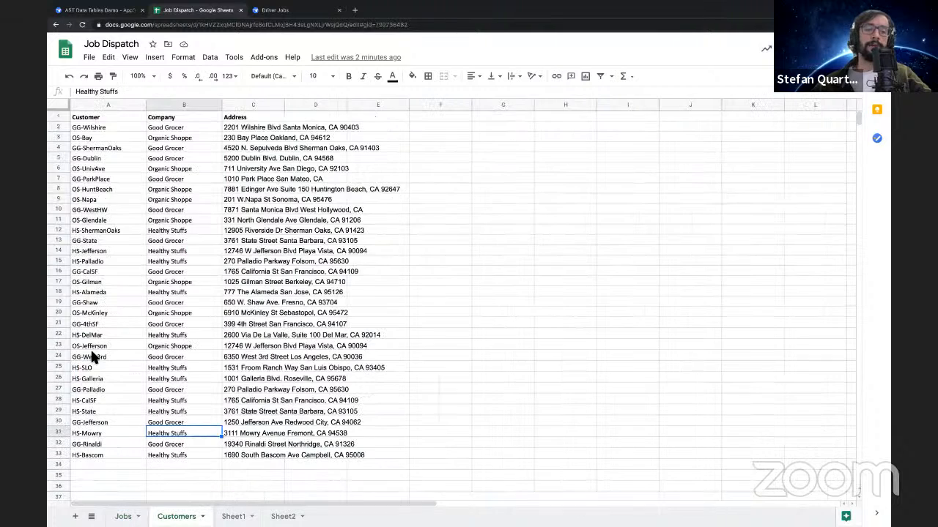
{"action": "left_click_drag", "start_coordinate": [102, 126], "coordinate": [99, 458]}
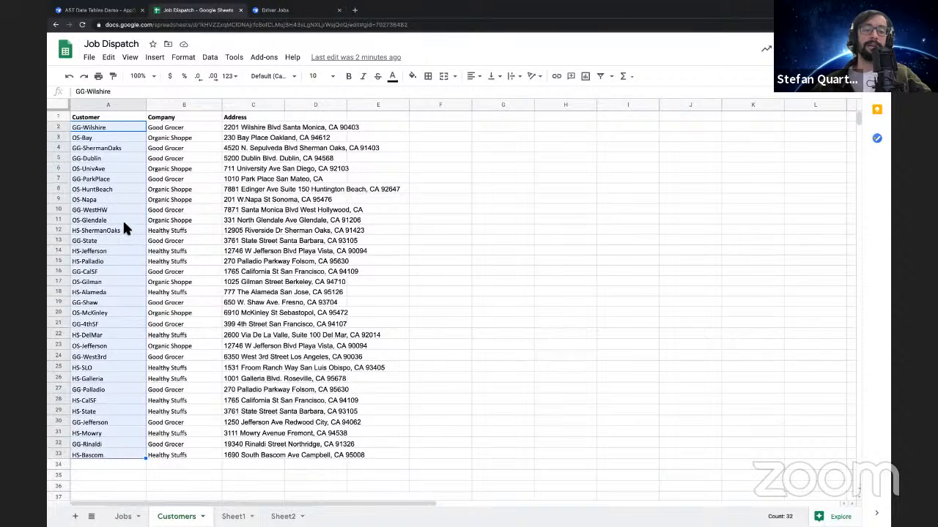
Examine the Good Grocer rows in the Customers sheet, comparing their Company, Customer and Address entries
{"action": "left_click", "coordinate": [170, 423]}
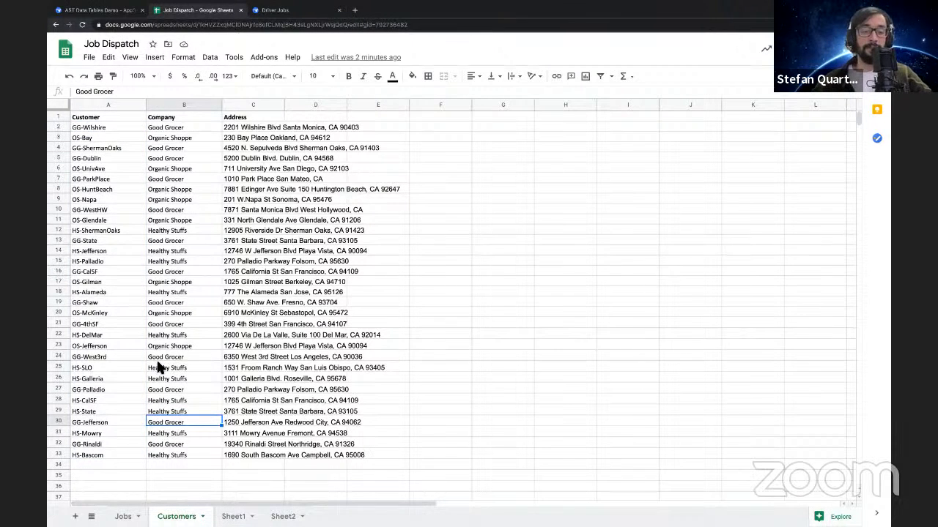
{"action": "left_click", "coordinate": [161, 356]}
{"action": "left_click", "coordinate": [165, 424]}
{"action": "left_click", "coordinate": [166, 444]}
{"action": "left_click", "coordinate": [105, 423]}
{"action": "left_click", "coordinate": [104, 443]}
{"action": "left_click", "coordinate": [105, 423]}
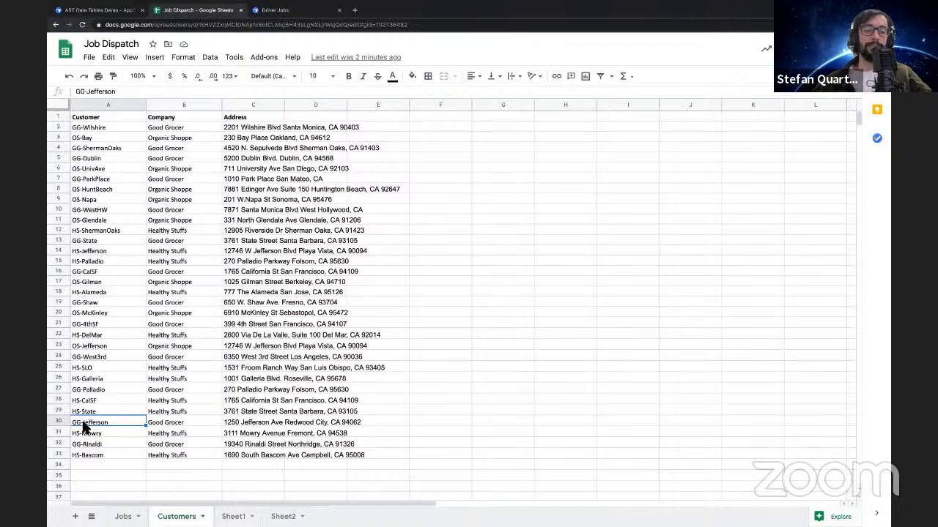
{"action": "left_click", "coordinate": [249, 424]}
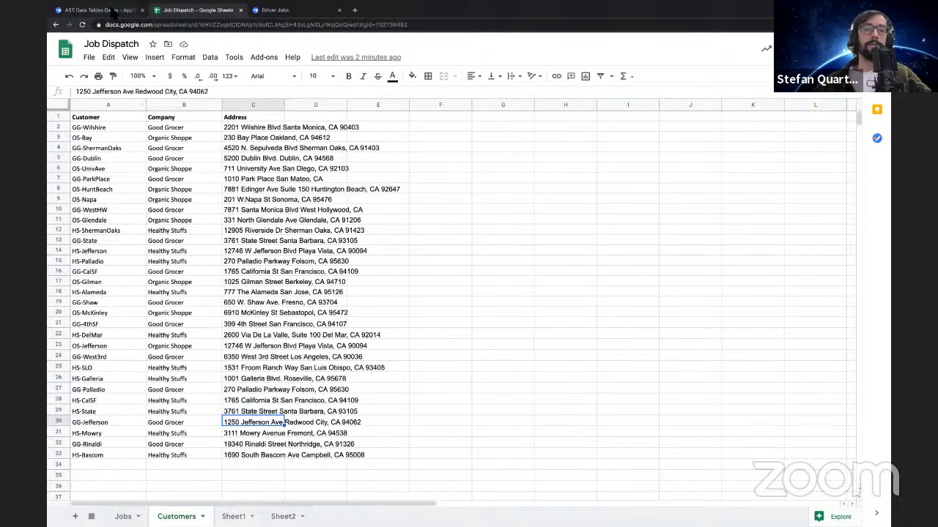
Switch to AppSheet and inspect the Customers table's column settings, focusing on the Customer column and its key setting
{"action": "left_click", "coordinate": [112, 10]}
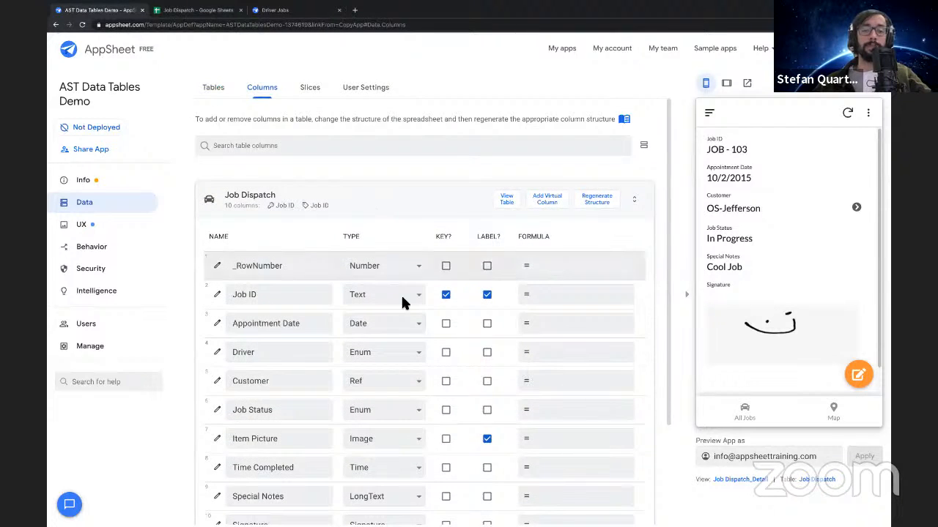
{"action": "left_click", "coordinate": [403, 209]}
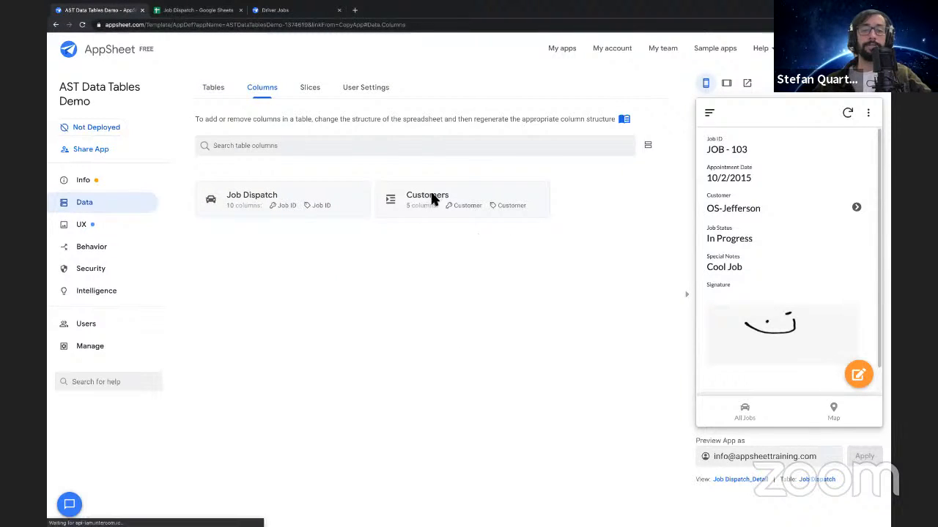
{"action": "left_click", "coordinate": [437, 201]}
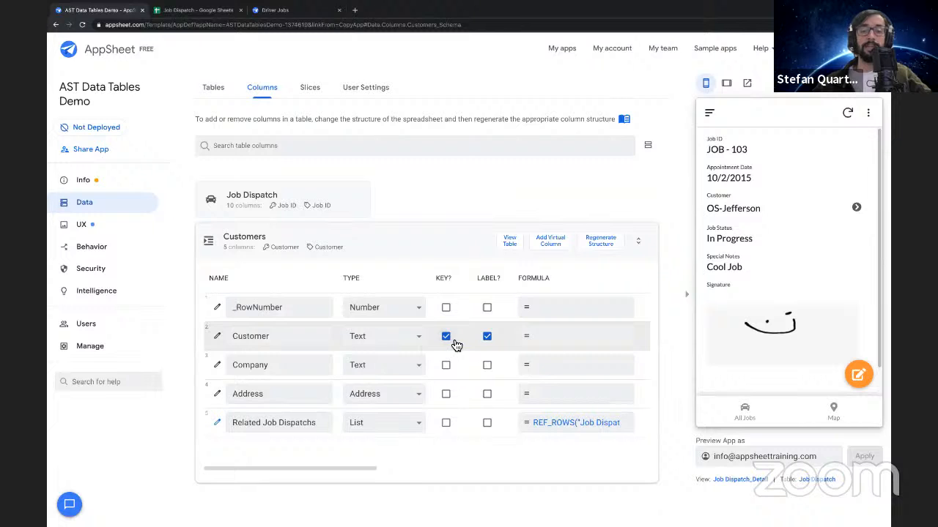
{"action": "double_click", "coordinate": [288, 337]}
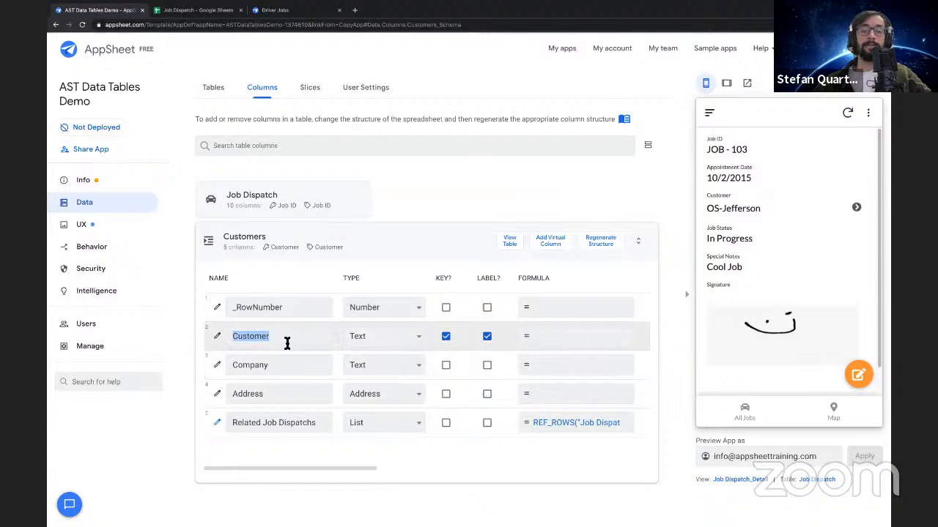
Collapse the Customers table's column settings and inspect the Customer column's Ref type in the Job Dispatch table
{"action": "left_click", "coordinate": [398, 245]}
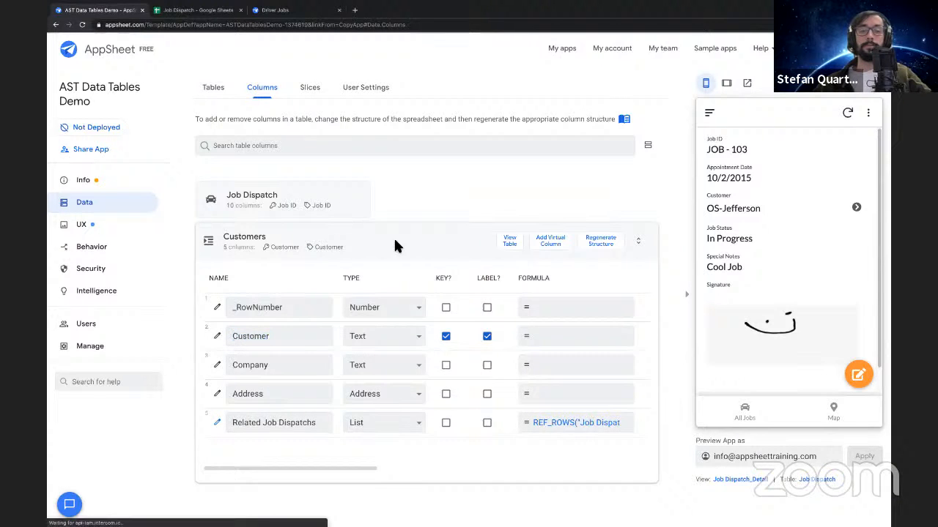
{"action": "left_click", "coordinate": [321, 208]}
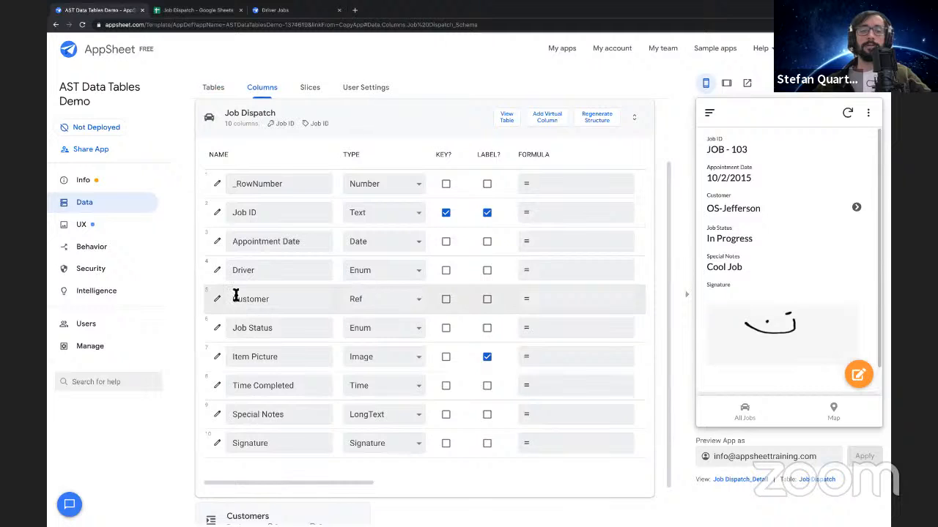
{"action": "left_click_drag", "start_coordinate": [228, 299], "coordinate": [347, 308]}
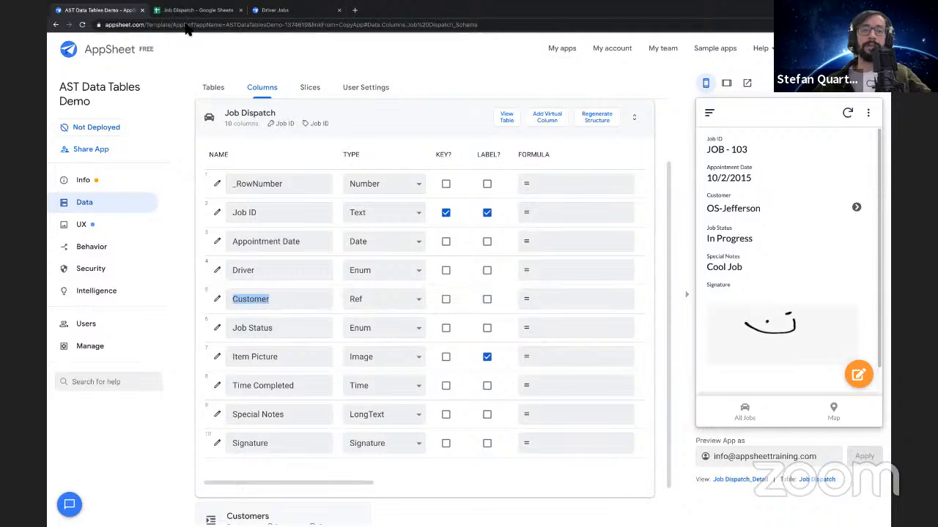
Switch to Google Sheets and compare the whole Customer column in the Jobs sheet with the one in the Customers sheet
{"action": "key", "text": "ctrl+shift+Tab"}
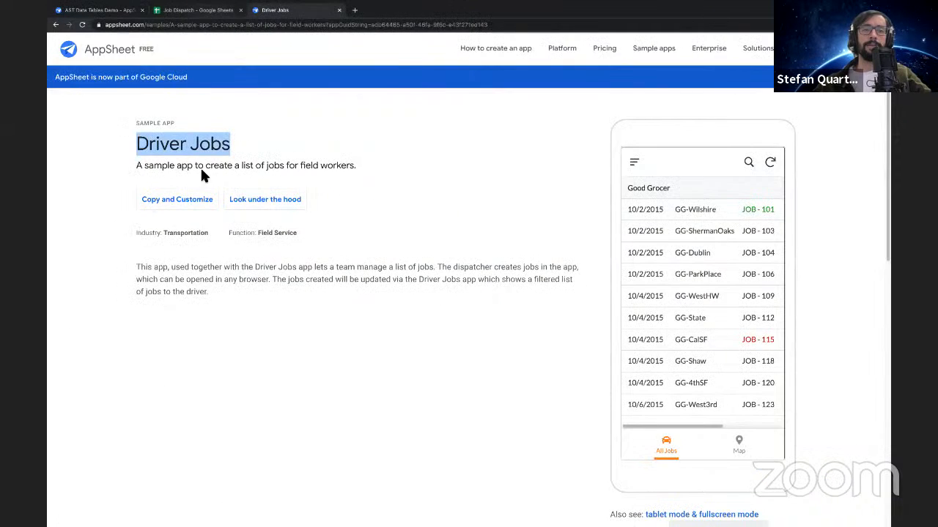
{"action": "key", "text": "ctrl+shift+Tab"}
{"action": "left_click", "coordinate": [125, 516]}
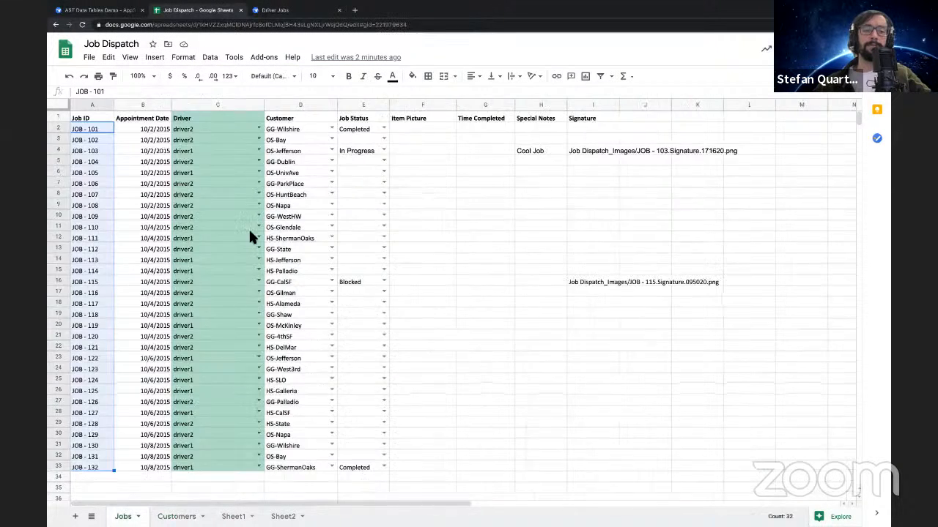
{"action": "left_click", "coordinate": [305, 108]}
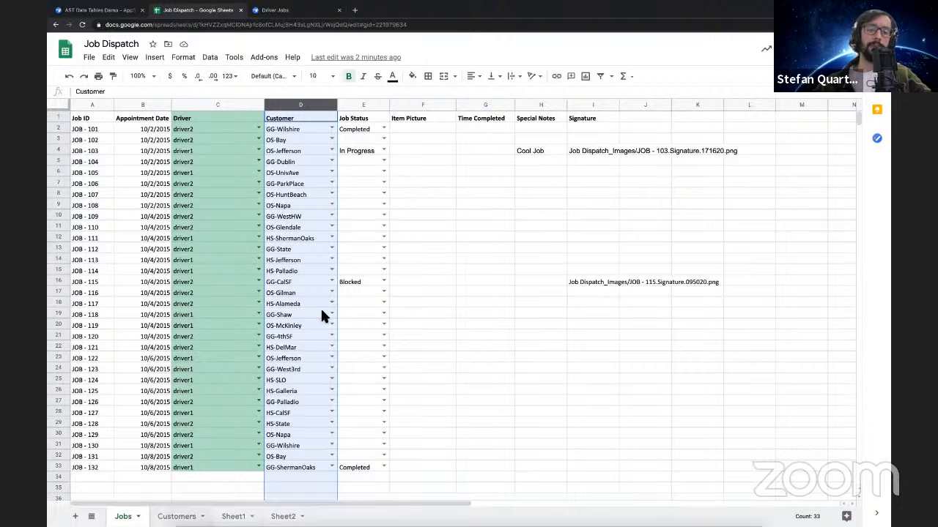
{"action": "left_click", "coordinate": [176, 516]}
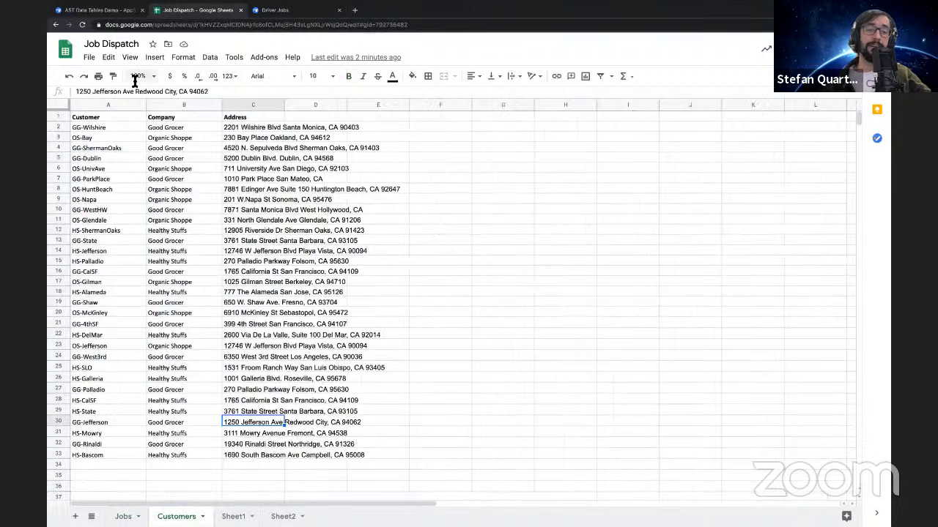
{"action": "left_click", "coordinate": [115, 105]}
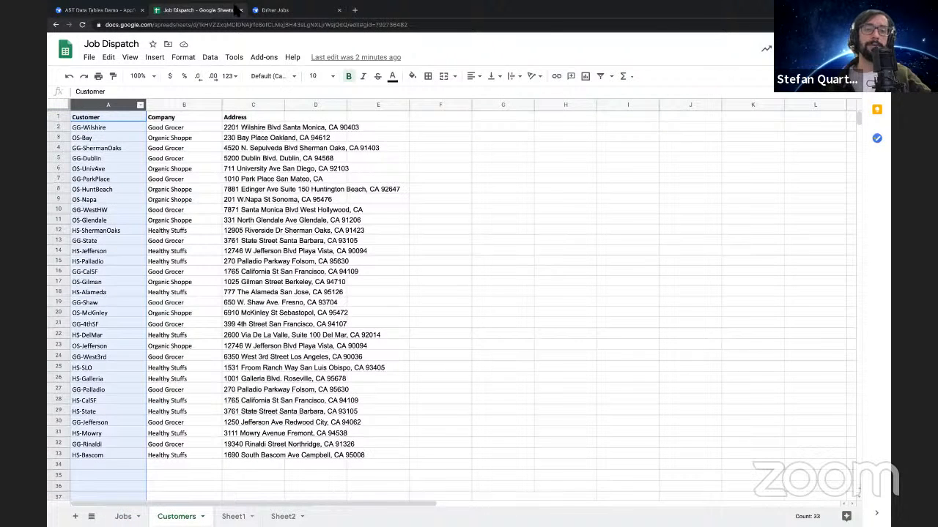
Switch to AppSheet and change the Job Dispatch table's Customer column type to Text
{"action": "left_click", "coordinate": [116, 10]}
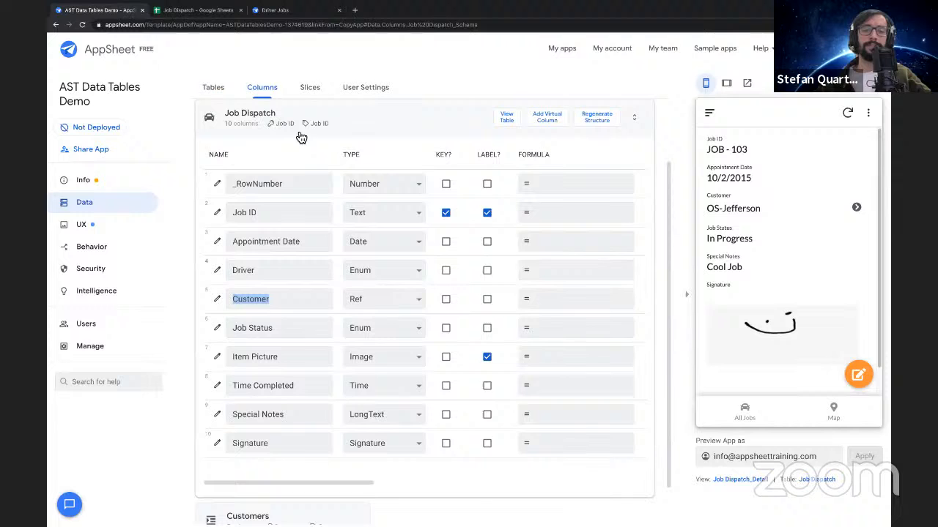
{"action": "left_click", "coordinate": [378, 300]}
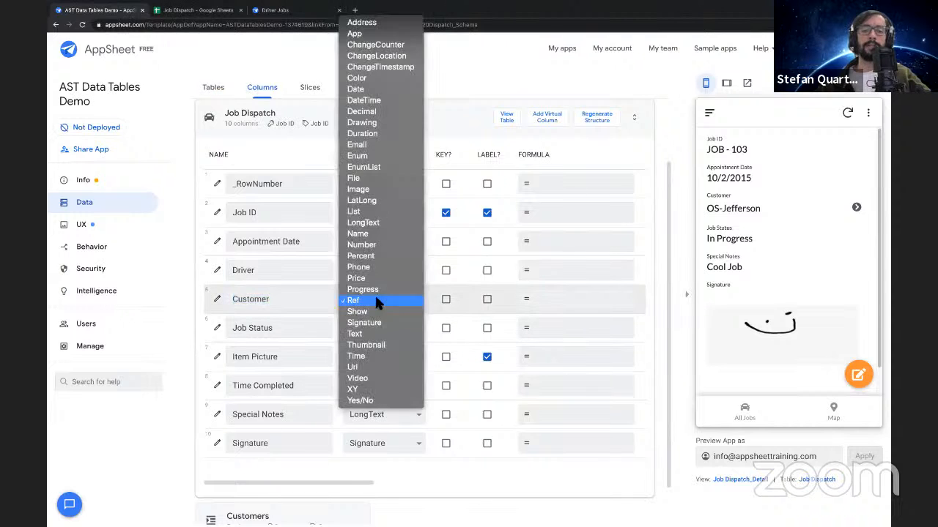
{"action": "left_click", "coordinate": [378, 334]}
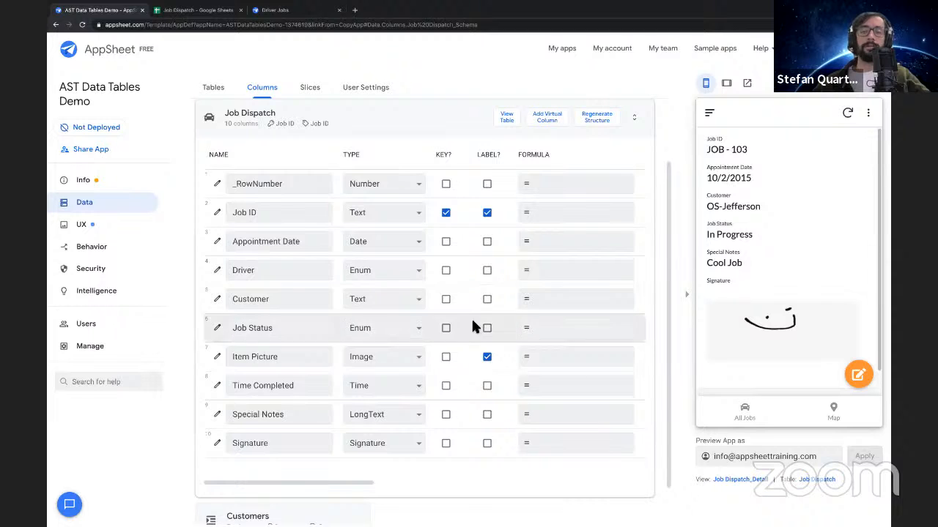
Open the Job Dispatch table's Customer column definition and set its type to Ref
{"action": "left_click", "coordinate": [217, 300]}
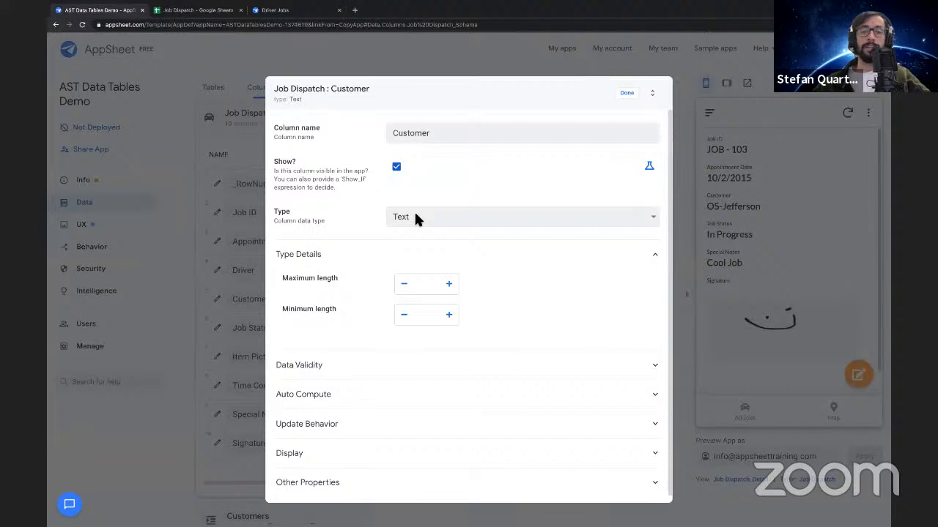
{"action": "left_click", "coordinate": [415, 216]}
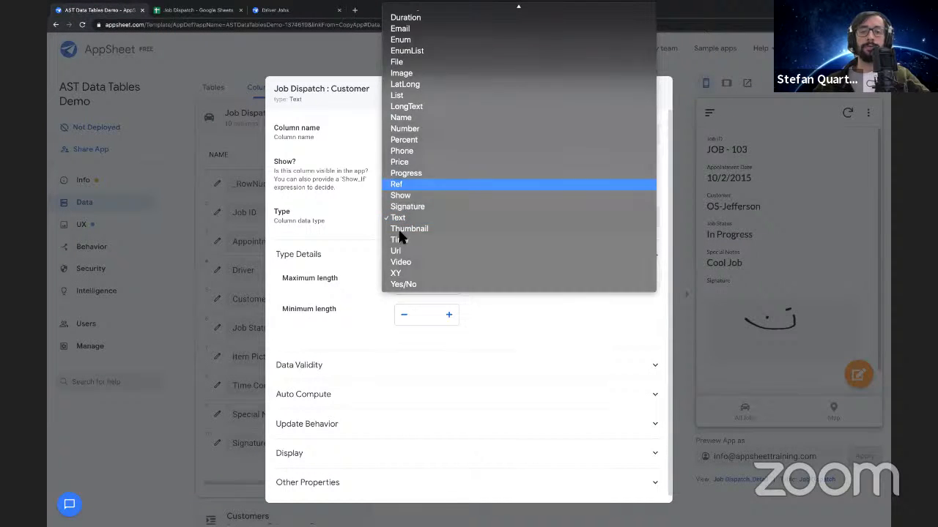
{"action": "left_click", "coordinate": [423, 185]}
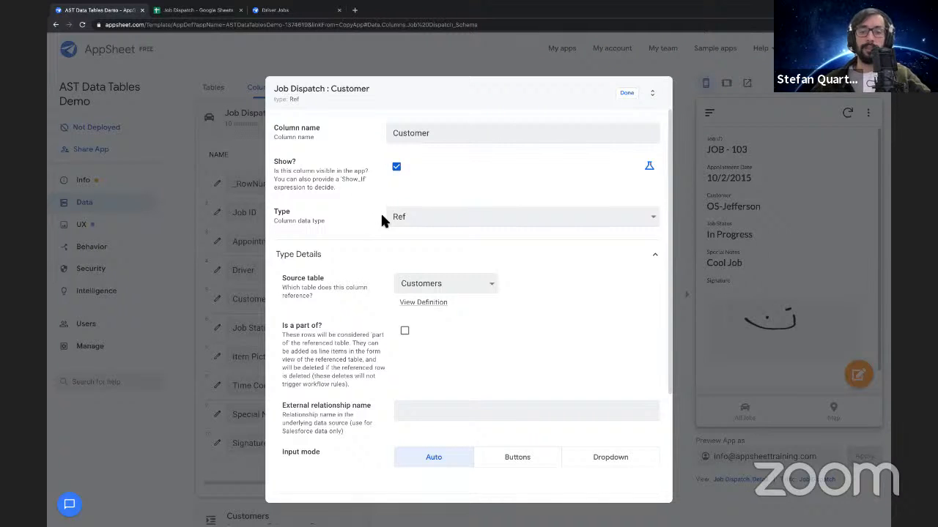
Examine the Customer column's Type Details, focusing on the Source table setting and its available tables and slices
{"action": "left_click_drag", "start_coordinate": [323, 257], "coordinate": [281, 262]}
{"action": "scroll", "coordinate": [282, 262], "scroll_direction": "down", "scroll_amount": 1}
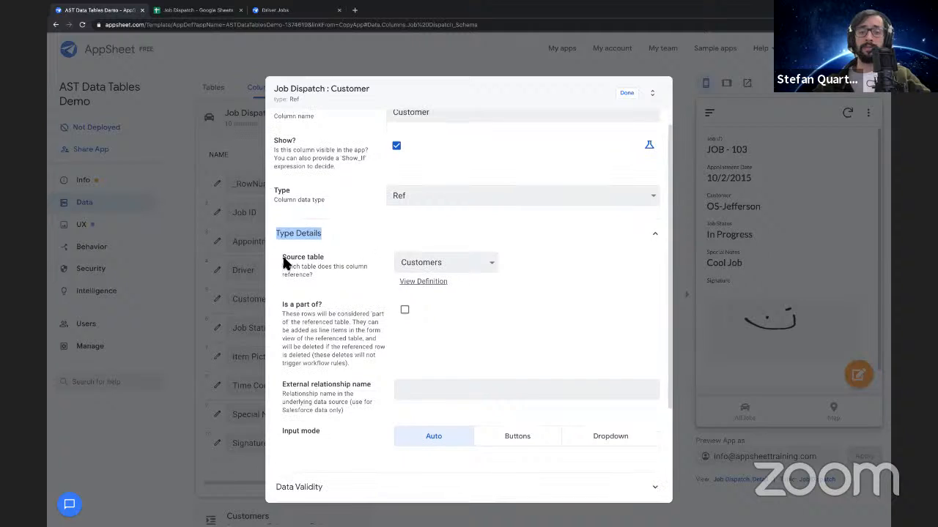
{"action": "left_click_drag", "start_coordinate": [315, 276], "coordinate": [282, 262]}
{"action": "left_click", "coordinate": [283, 256]}
{"action": "triple_click", "coordinate": [283, 260]}
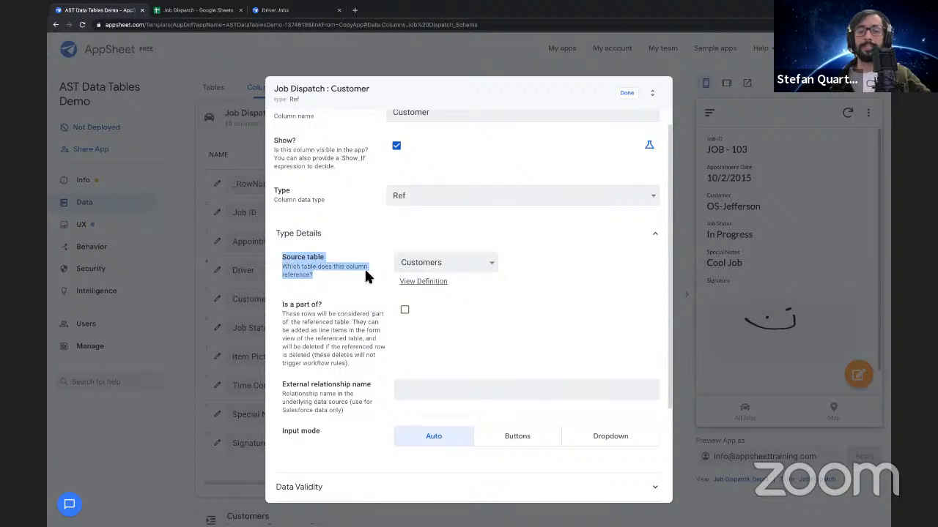
{"action": "left_click", "coordinate": [487, 262]}
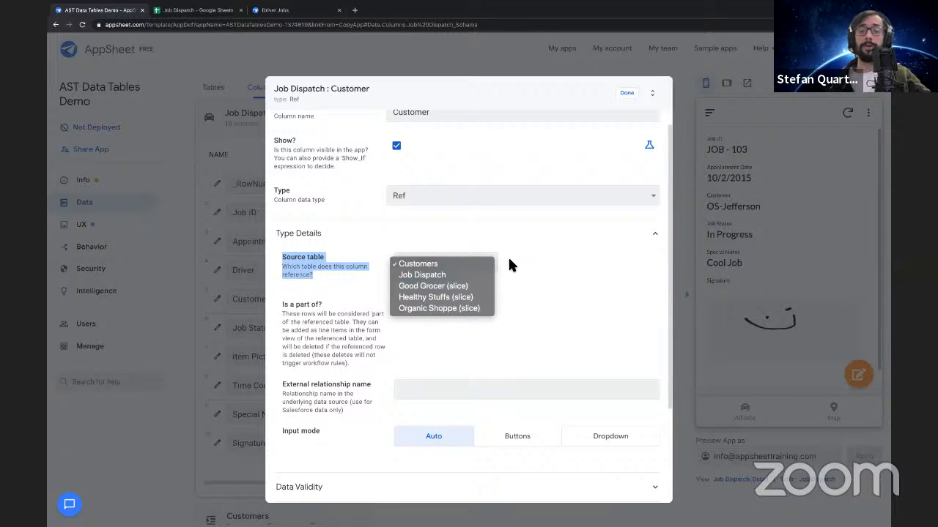
{"action": "left_click", "coordinate": [444, 256]}
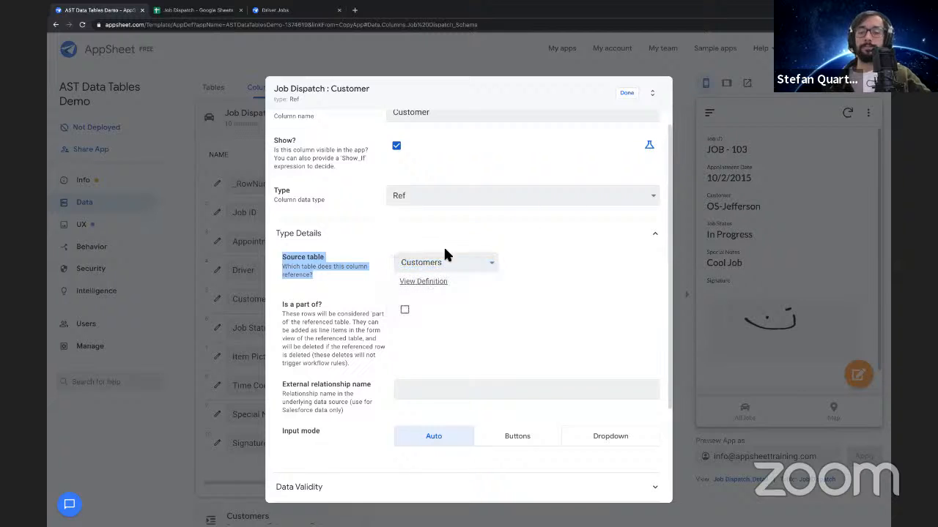
{"action": "scroll", "coordinate": [411, 239], "scroll_direction": "up", "scroll_amount": 1}
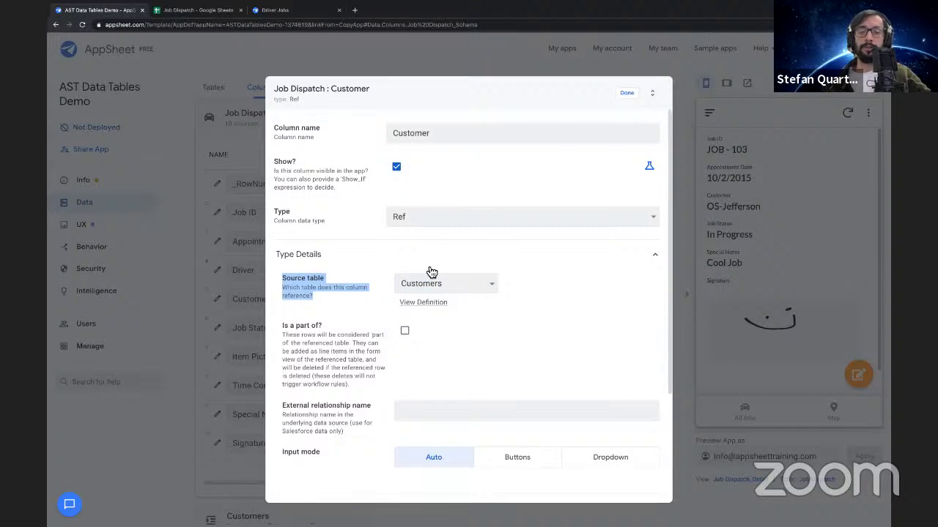
{"action": "scroll", "coordinate": [433, 273], "scroll_direction": "down", "scroll_amount": 1}
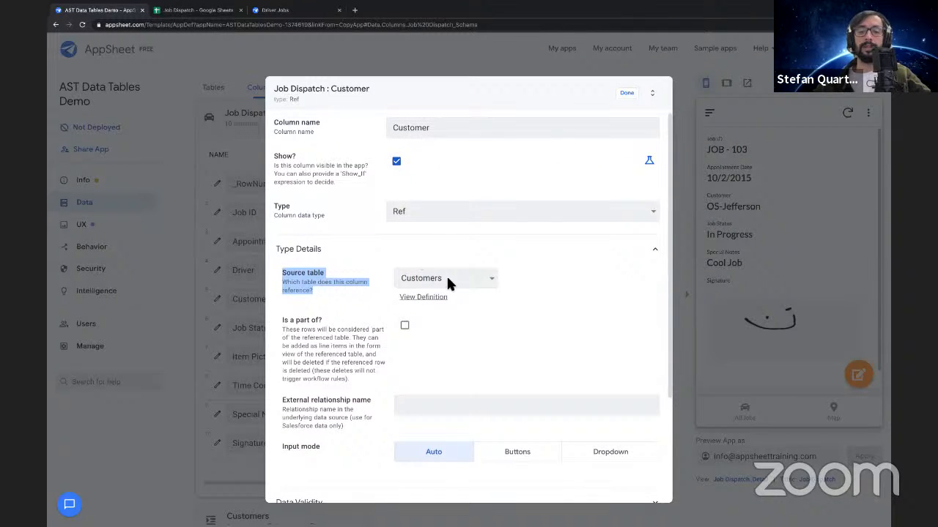
Try Job Dispatch as the Customer column's source table, restore it to Customers, and close the column definition
{"action": "left_click", "coordinate": [463, 278]}
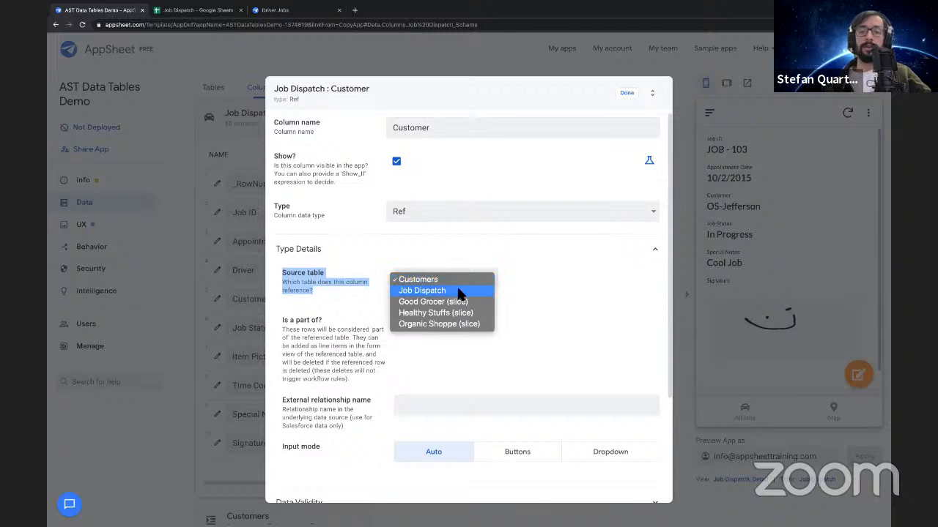
{"action": "left_click", "coordinate": [460, 292]}
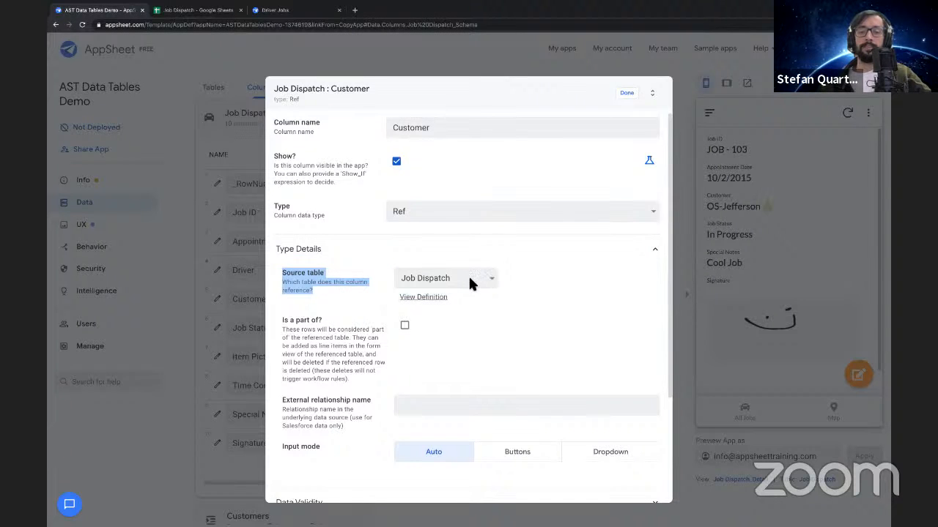
{"action": "left_click", "coordinate": [468, 278]}
{"action": "left_click", "coordinate": [461, 266]}
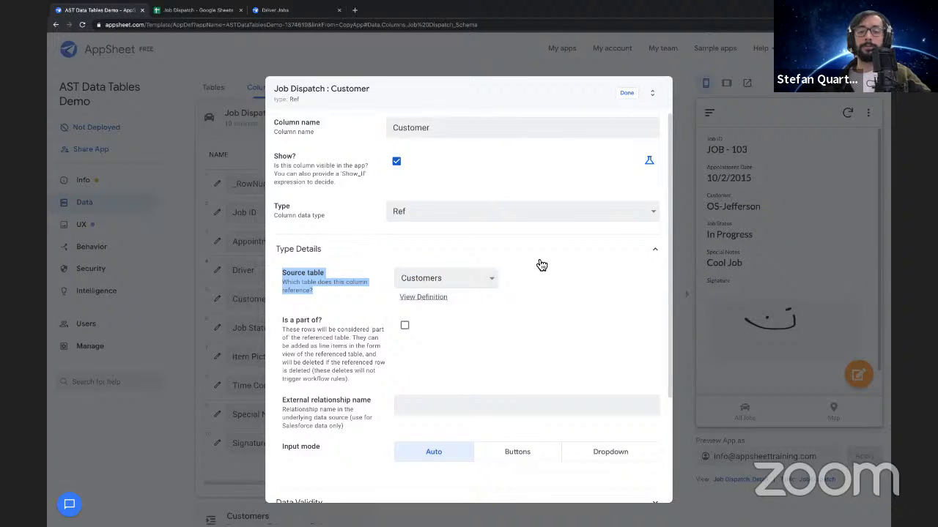
{"action": "left_click", "coordinate": [628, 93]}
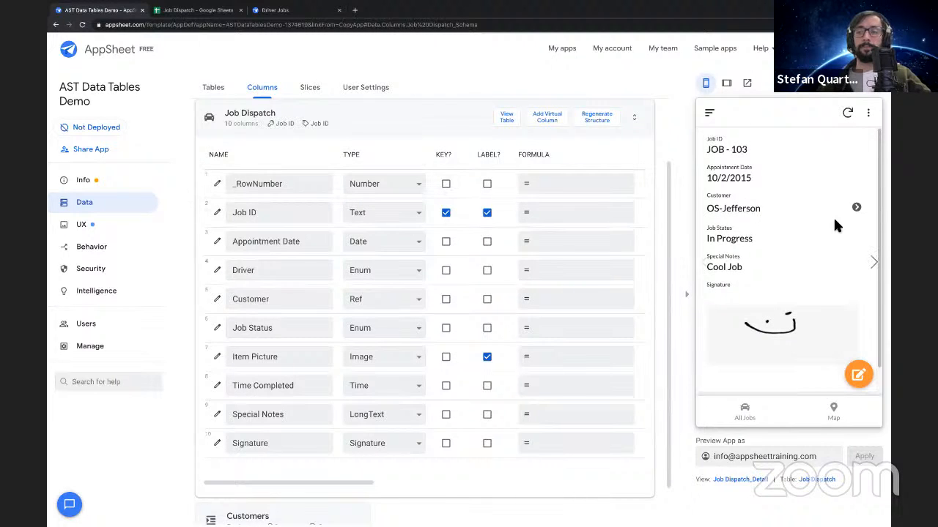
Open the customer record referenced by JOB - 103 in the app preview and review its Customer, Company and Address fields
{"action": "left_click_drag", "start_coordinate": [707, 210], "coordinate": [749, 211]}
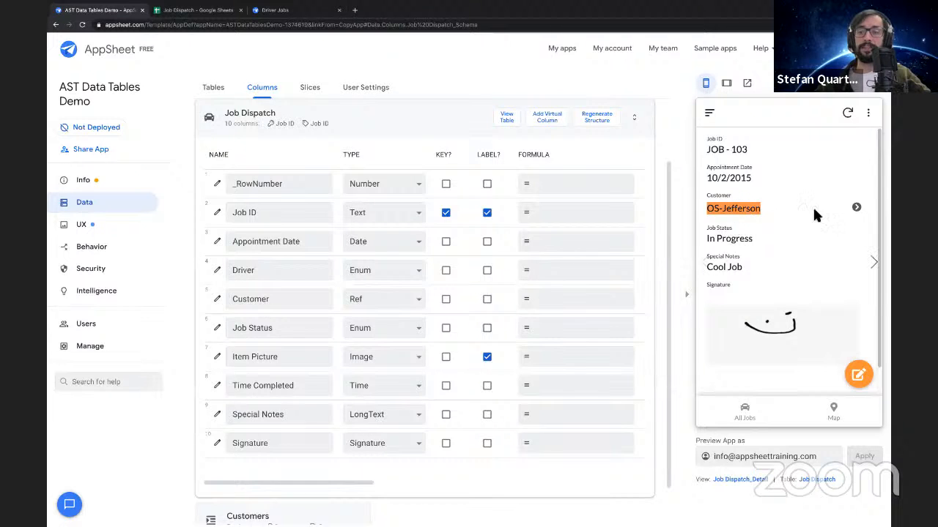
{"action": "left_click", "coordinate": [856, 209]}
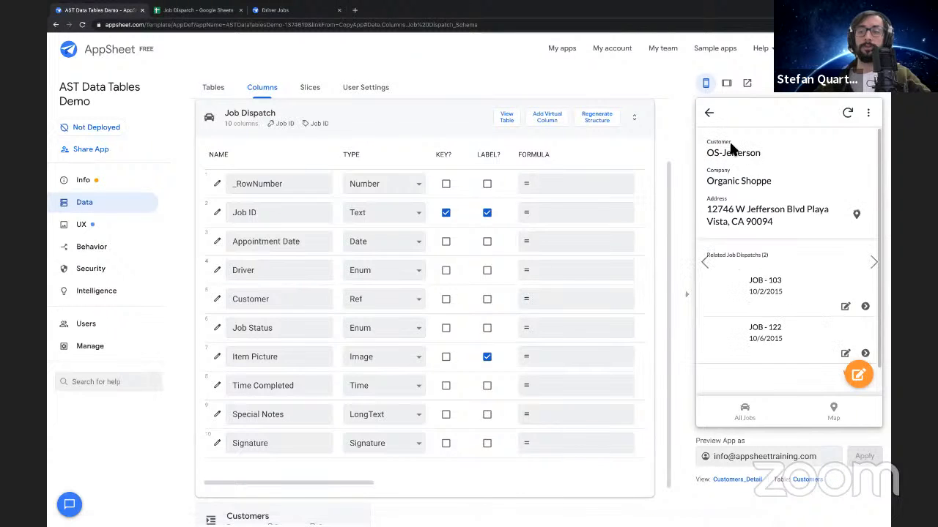
{"action": "left_click_drag", "start_coordinate": [708, 156], "coordinate": [802, 229]}
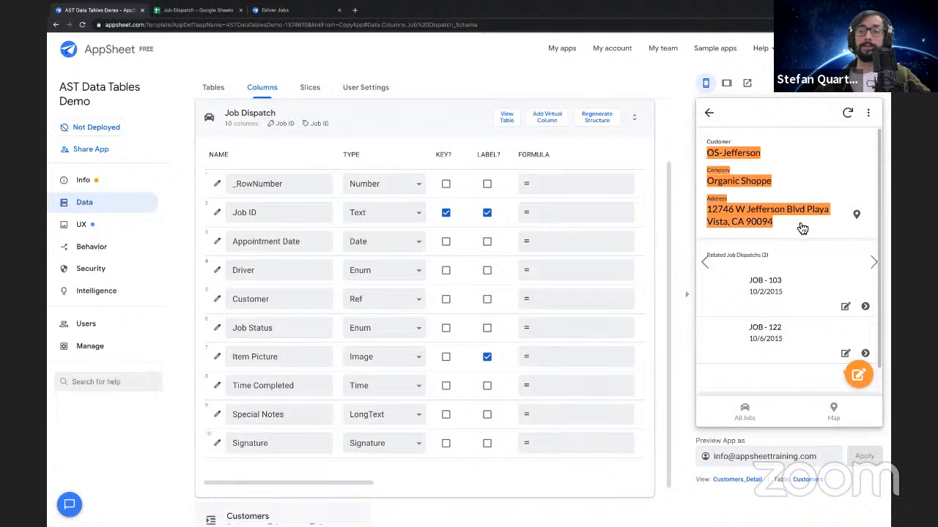
{"action": "left_click", "coordinate": [708, 142]}
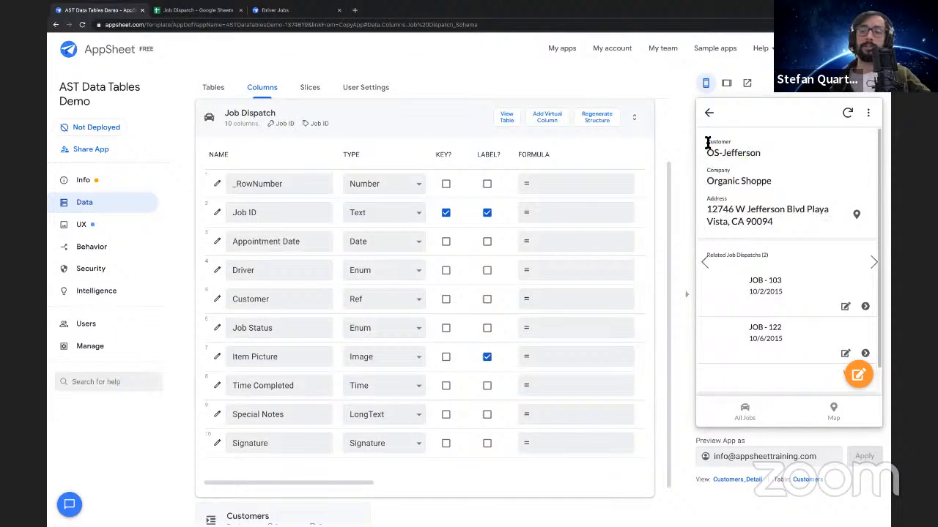
{"action": "left_click_drag", "start_coordinate": [708, 151], "coordinate": [758, 155]}
{"action": "left_click", "coordinate": [757, 153]}
{"action": "triple_click", "coordinate": [731, 153]}
{"action": "triple_click", "coordinate": [732, 183]}
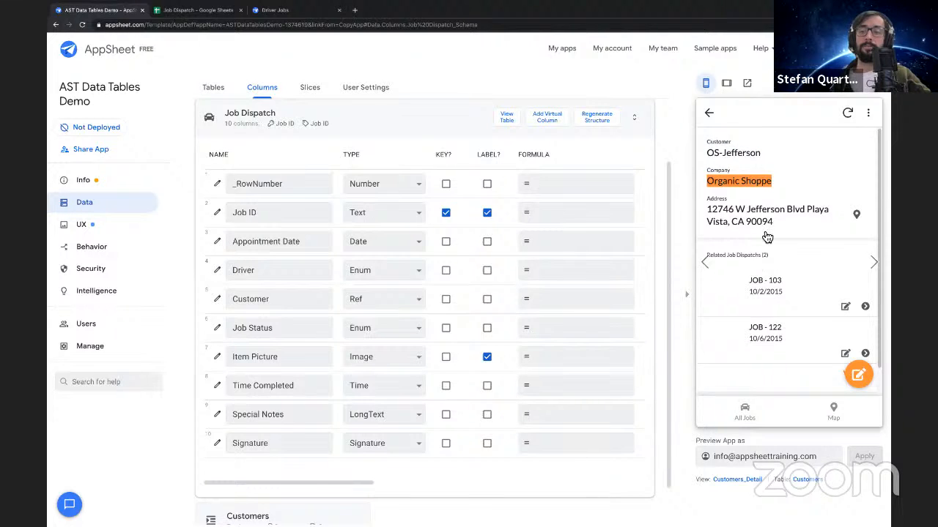
Examine the Related Job Dispatchs list in the previewed customer record
{"action": "scroll", "coordinate": [766, 236], "scroll_direction": "down", "scroll_amount": 1}
{"action": "left_click", "coordinate": [721, 226]}
{"action": "triple_click", "coordinate": [721, 226]}
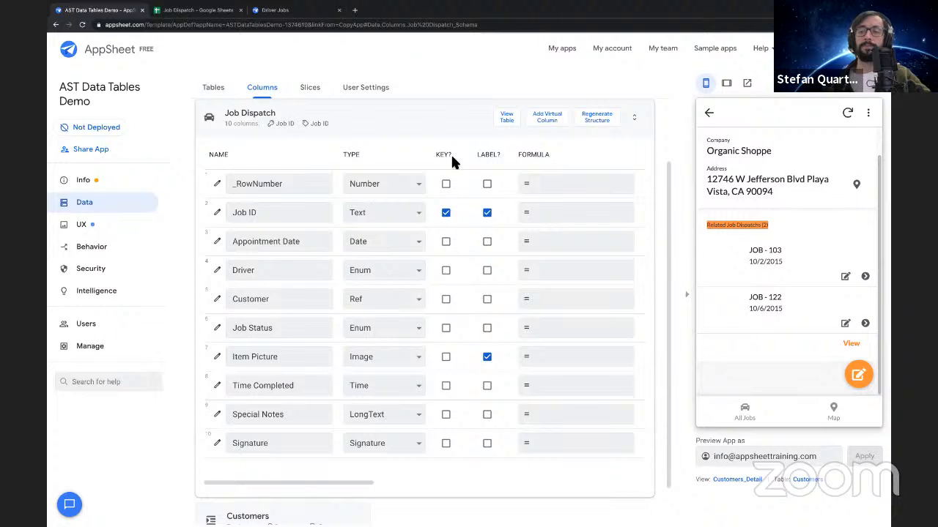
Collapse and reopen the Job Dispatch table's column list to inspect the Customer column's Ref type
{"action": "left_click", "coordinate": [411, 126]}
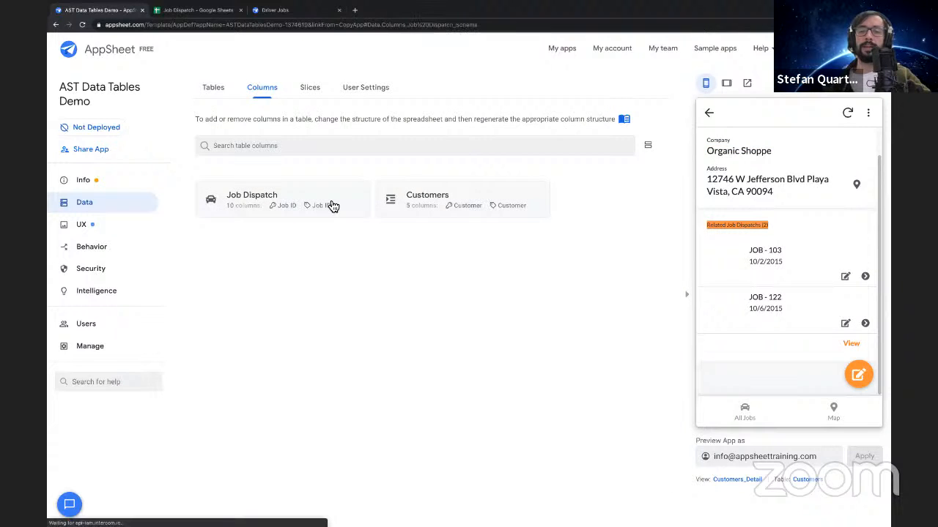
{"action": "left_click", "coordinate": [332, 206]}
{"action": "left_click", "coordinate": [408, 130]}
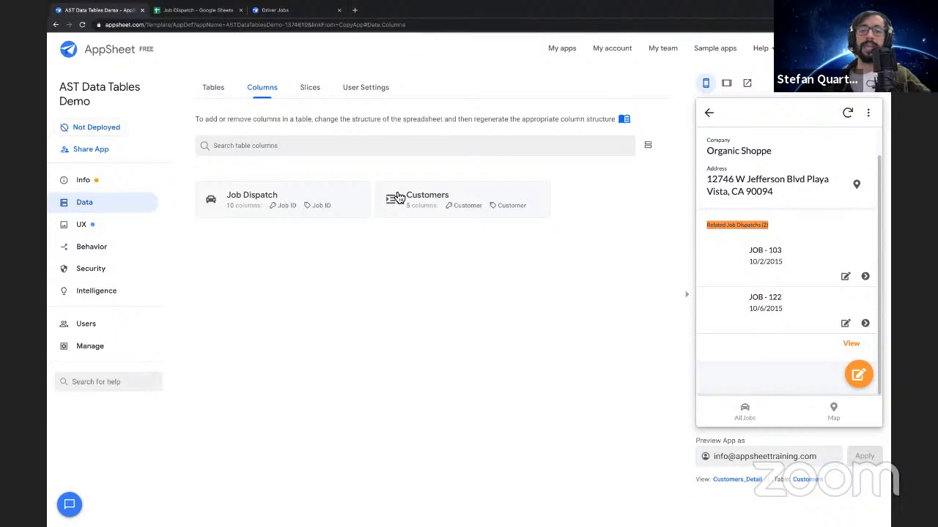
{"action": "left_click", "coordinate": [351, 199]}
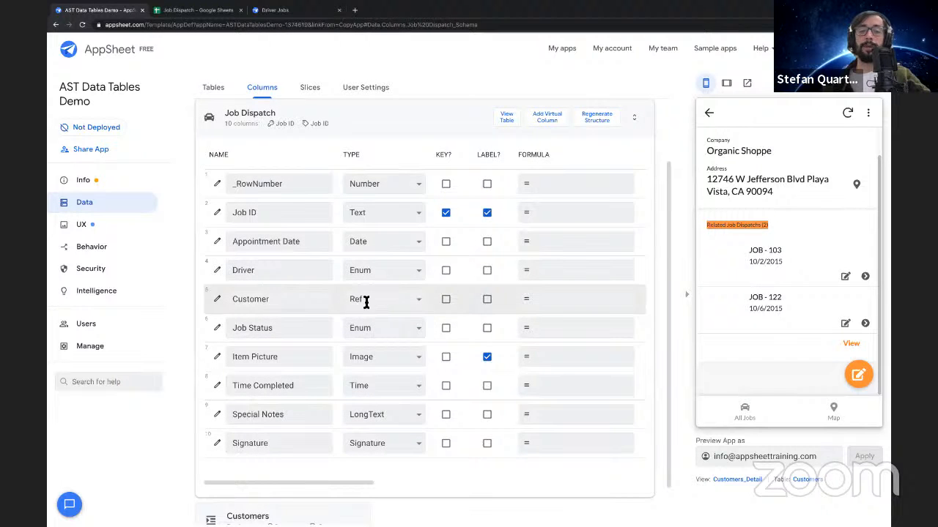
Collapse the Job Dispatch columns and expand the Customers columns to examine the Related Job Dispatchs virtual column
{"action": "left_click", "coordinate": [398, 118]}
{"action": "left_click", "coordinate": [416, 200]}
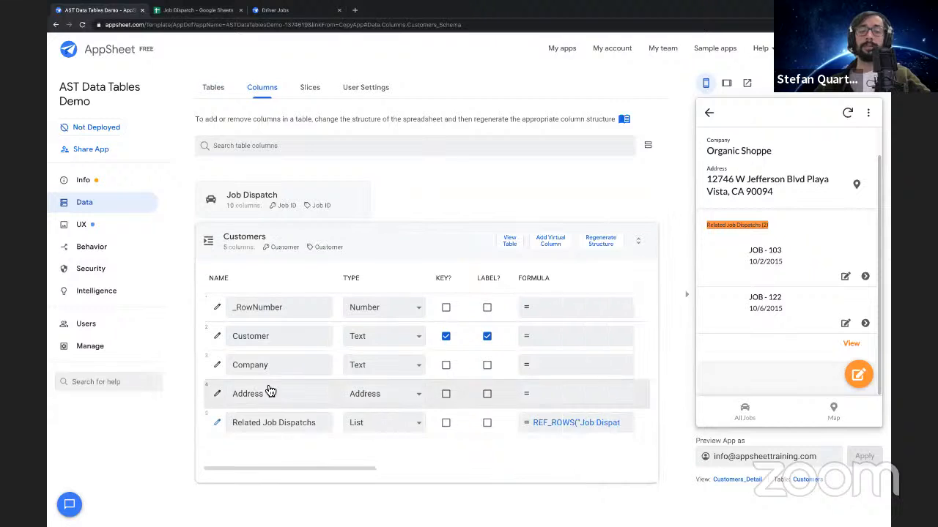
{"action": "left_click_drag", "start_coordinate": [232, 423], "coordinate": [327, 426]}
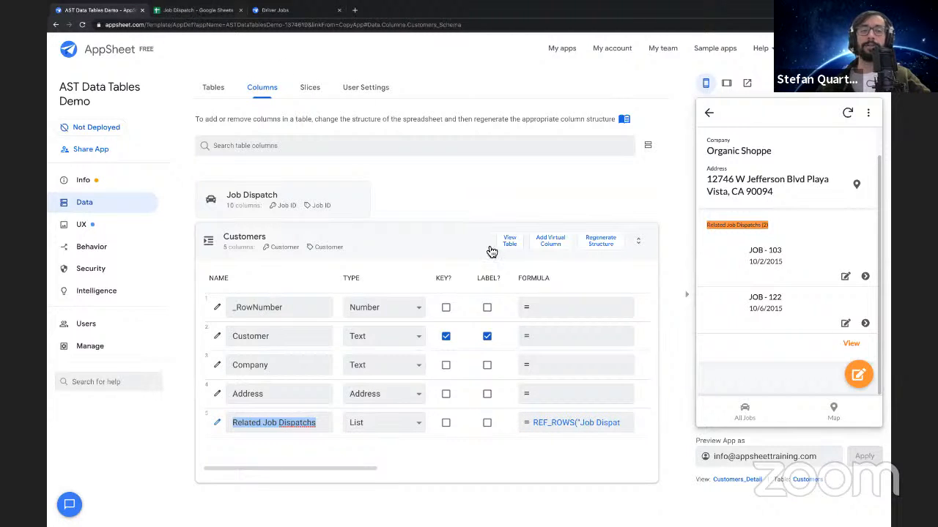
Review the previewed customer's details, open its related JOB - 103, and navigate back to the original job view
{"action": "left_click_drag", "start_coordinate": [706, 151], "coordinate": [785, 204]}
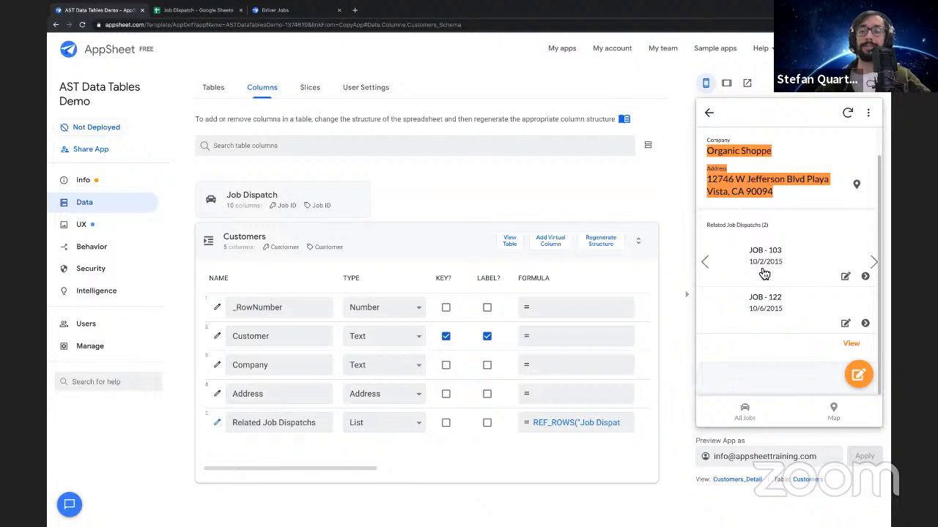
{"action": "left_click", "coordinate": [764, 274]}
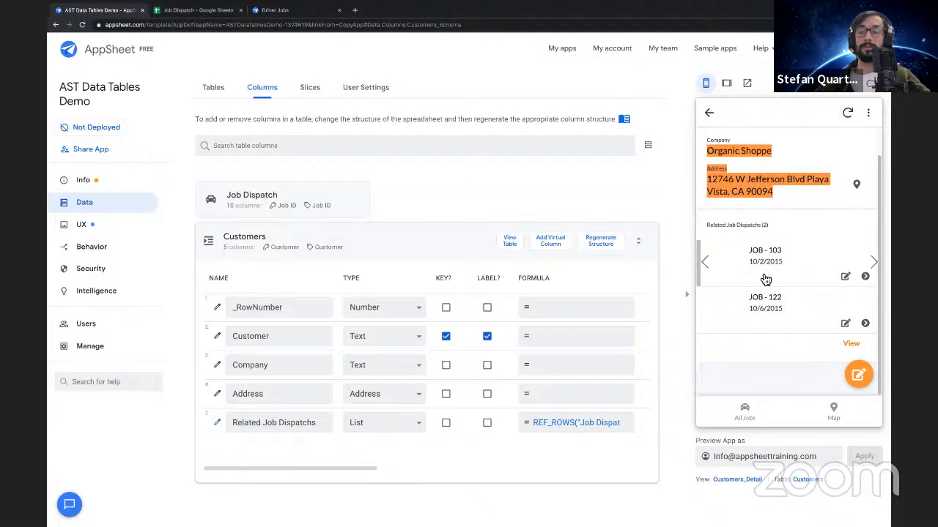
{"action": "left_click", "coordinate": [709, 114]}
{"action": "left_click", "coordinate": [711, 115]}
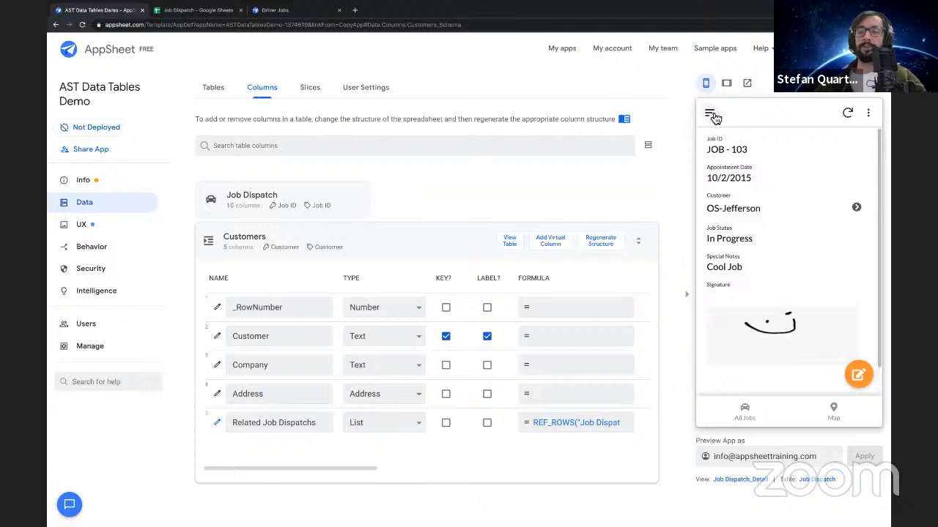
Collapse the Customers columns and expand the Job Dispatch columns to inspect the Driver column
{"action": "left_click", "coordinate": [375, 236]}
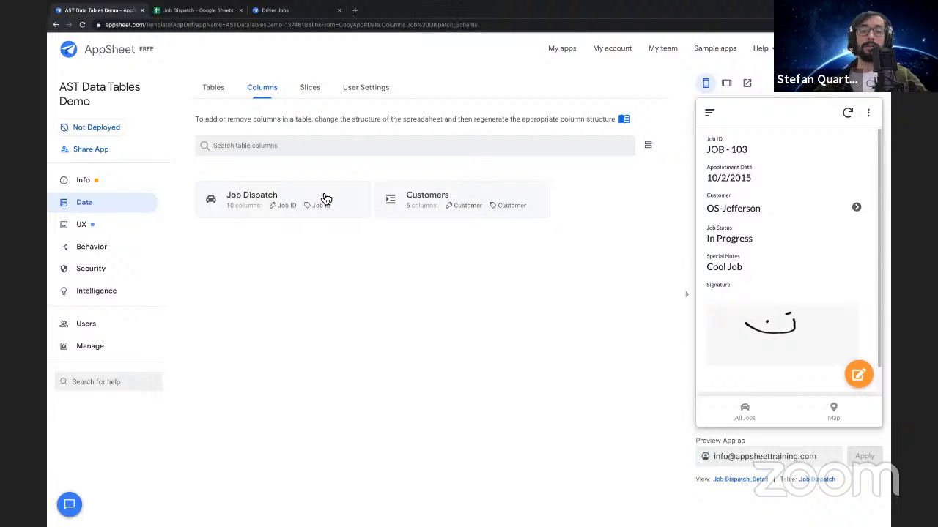
{"action": "left_click", "coordinate": [326, 199]}
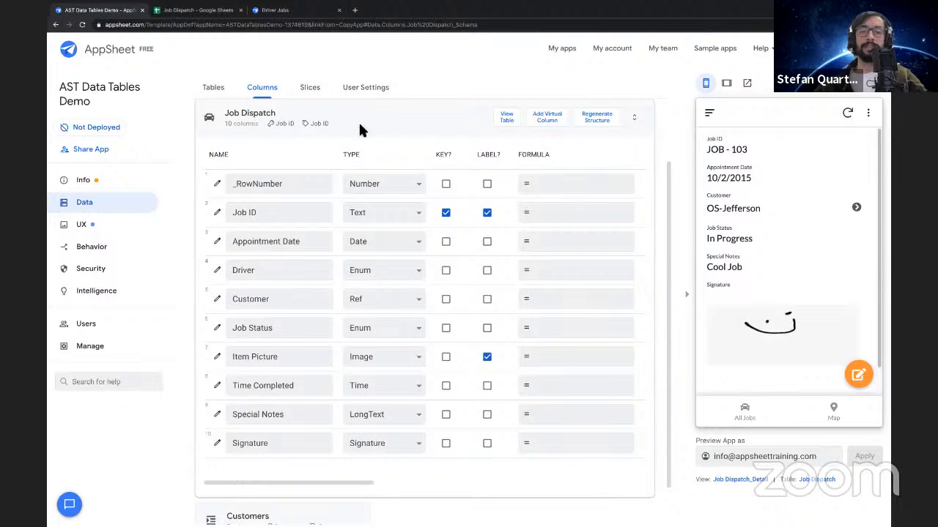
{"action": "left_click_drag", "start_coordinate": [263, 271], "coordinate": [221, 270]}
{"action": "left_click", "coordinate": [272, 269]}
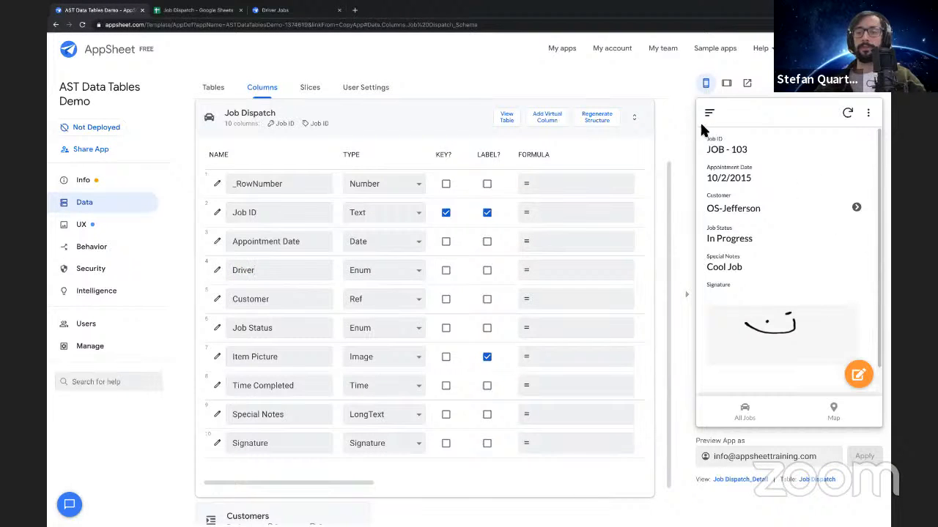
Open the Job Dispatch table's settings to check its data source, and save the app
{"action": "left_click", "coordinate": [224, 96]}
{"action": "left_click_drag", "start_coordinate": [225, 261], "coordinate": [303, 261]}
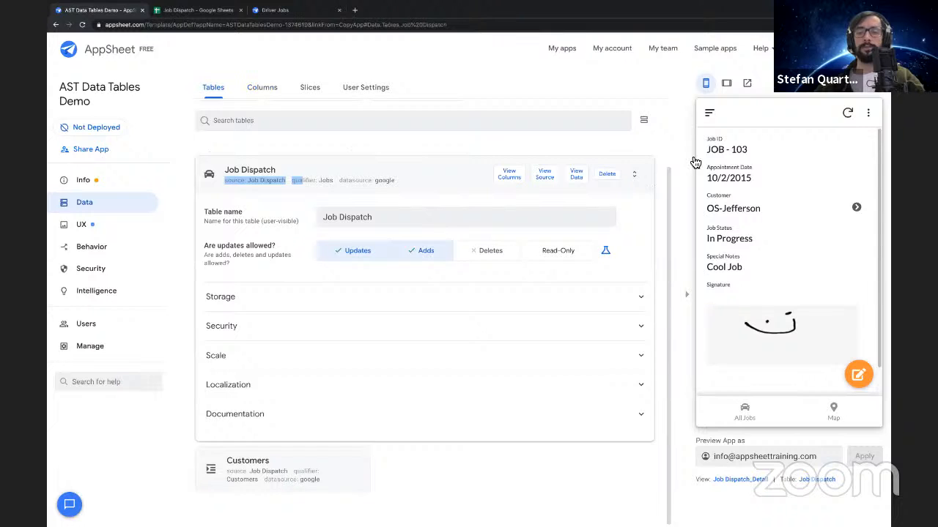
{"action": "left_click", "coordinate": [865, 82]}
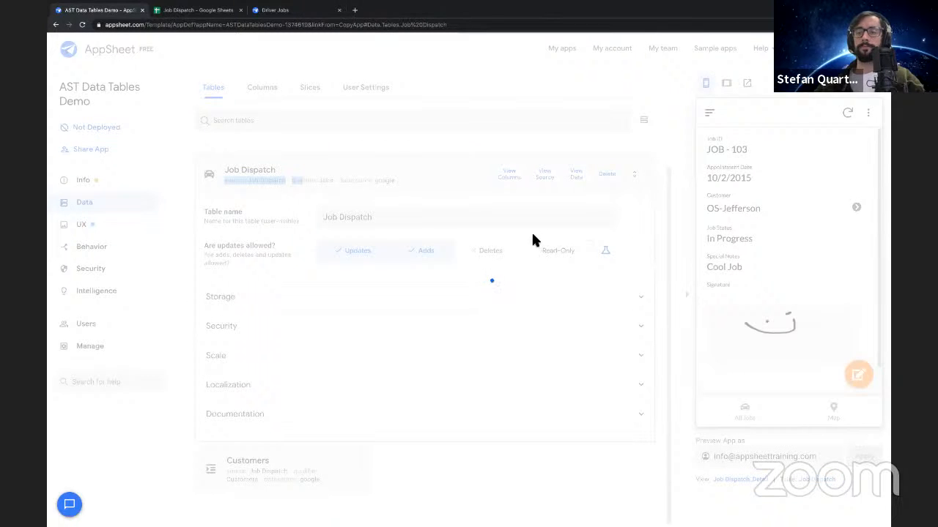
Collapse the Job Dispatch table settings, start a new job from the previewed All Jobs view, and look through its Customer choices
{"action": "left_click", "coordinate": [416, 175]}
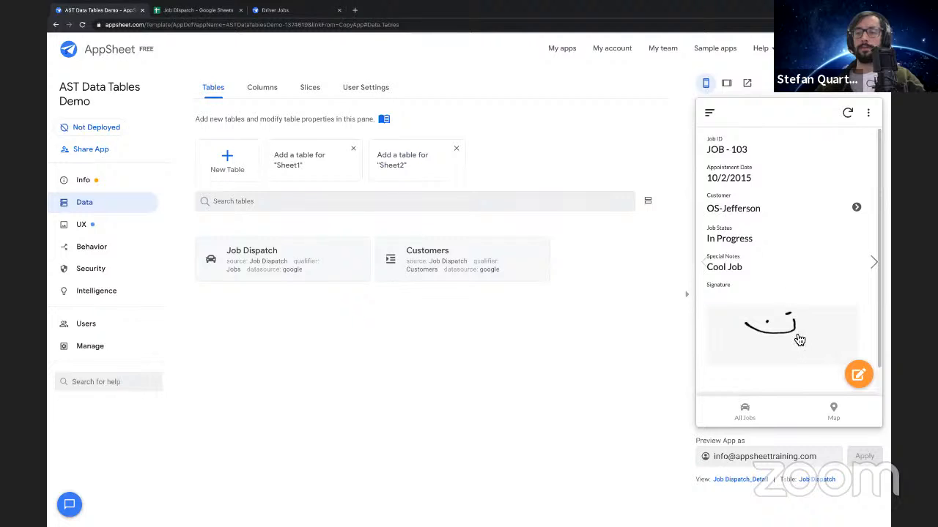
{"action": "left_click", "coordinate": [740, 421]}
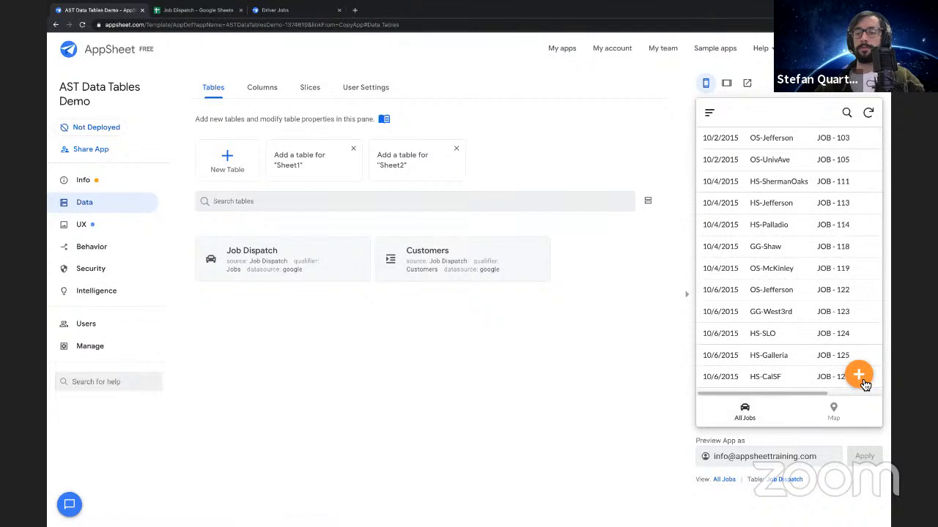
{"action": "left_click", "coordinate": [860, 376]}
{"action": "scroll", "coordinate": [741, 195], "scroll_direction": "down", "scroll_amount": 2}
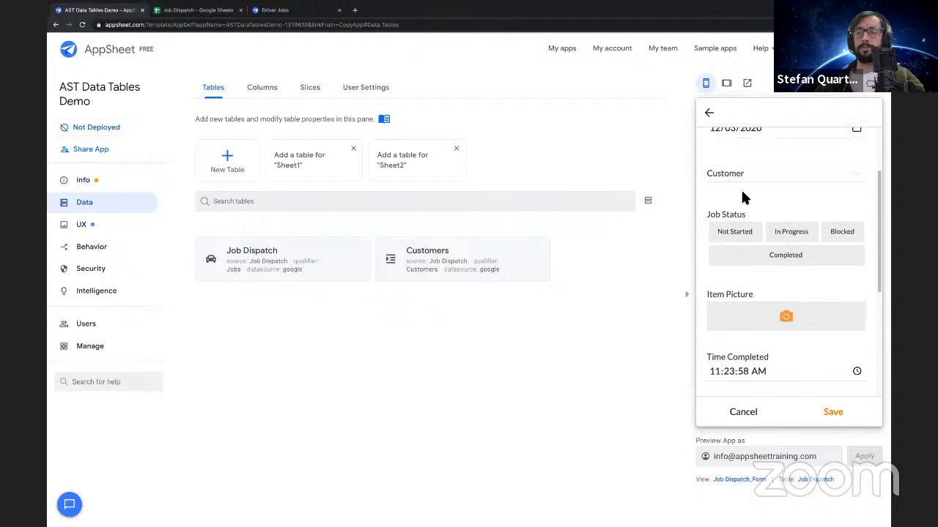
{"action": "left_click", "coordinate": [738, 179]}
{"action": "scroll", "coordinate": [757, 265], "scroll_direction": "down", "scroll_amount": 5}
{"action": "scroll", "coordinate": [757, 265], "scroll_direction": "down", "scroll_amount": 5}
{"action": "scroll", "coordinate": [751, 234], "scroll_direction": "up", "scroll_amount": 10}
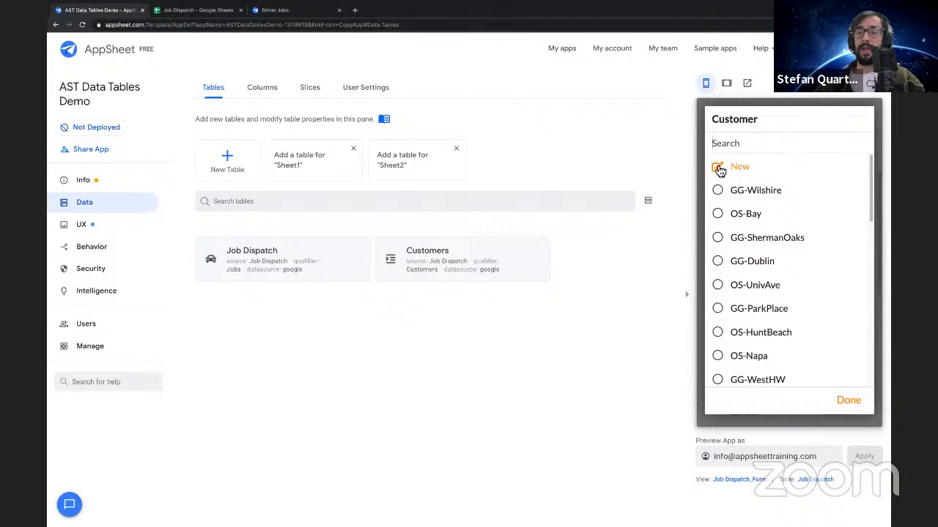
Add a new customer ss-SuperMart from the job form with company Super Mart and address Seattle, WA, USA, and save it
{"action": "left_click", "coordinate": [738, 169]}
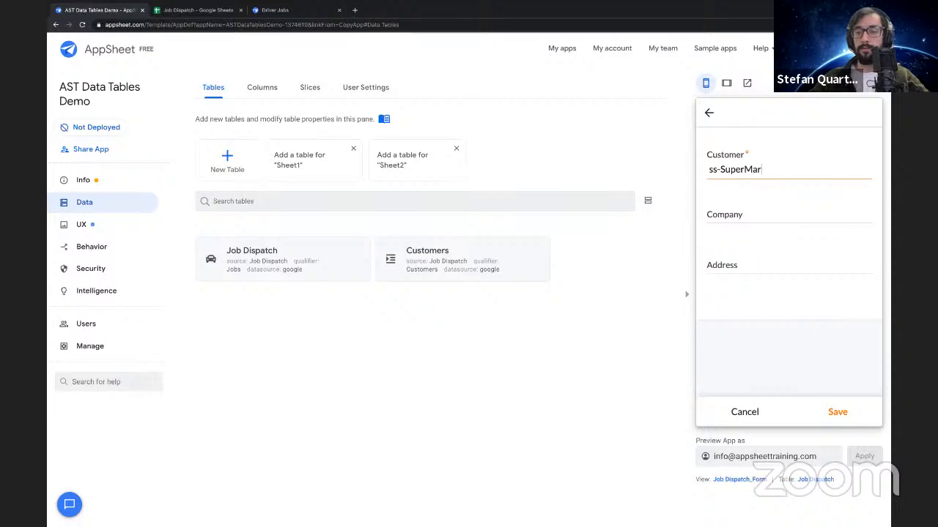
{"action": "left_click", "coordinate": [739, 216]}
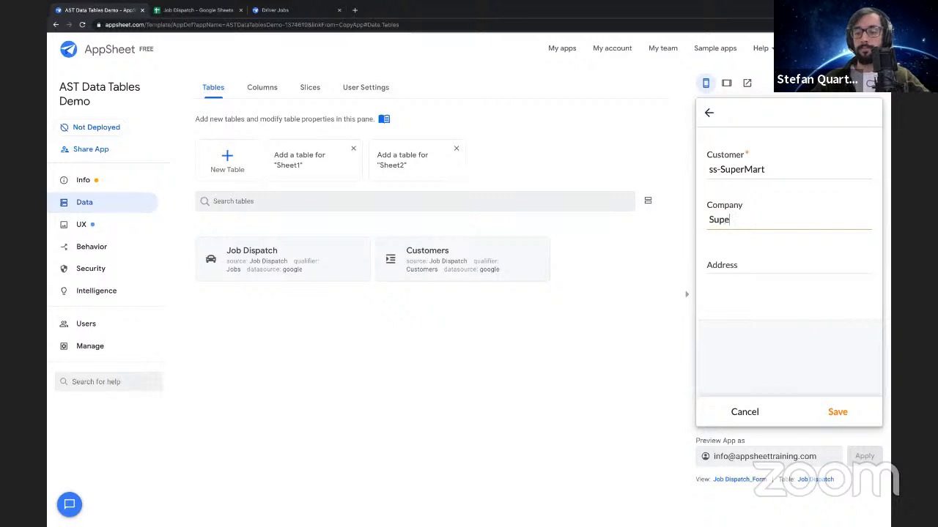
{"action": "left_click", "coordinate": [751, 268]}
{"action": "type", "text": "Seattle"}
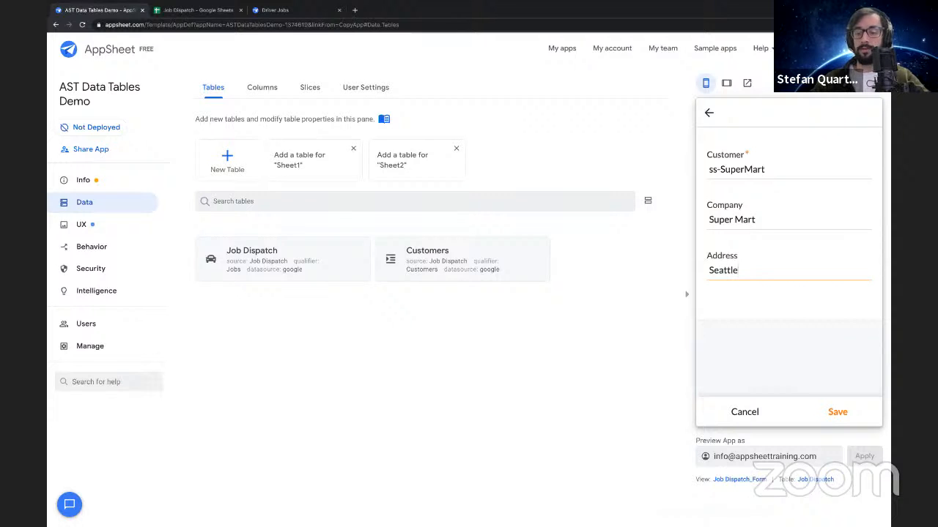
{"action": "type", "text": ", WA"}
{"action": "left_click", "coordinate": [762, 291]}
{"action": "left_click", "coordinate": [840, 424]}
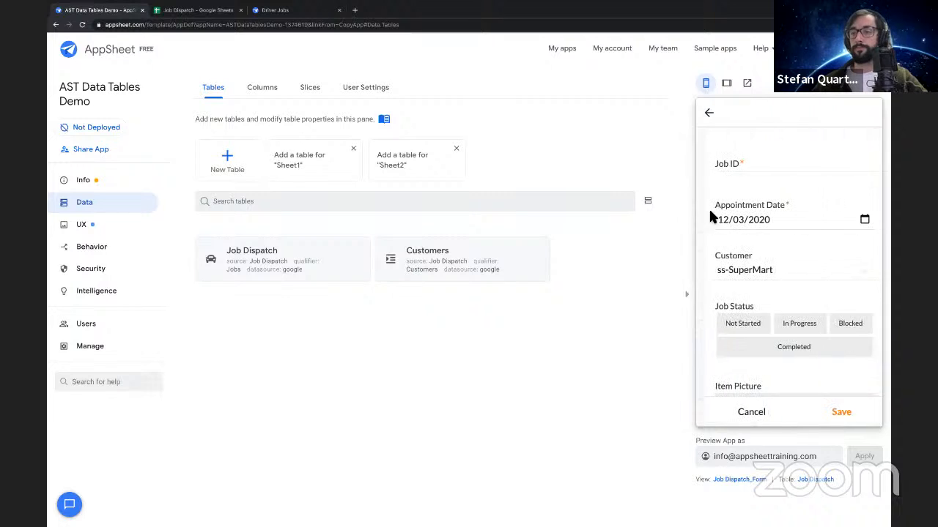
Enter 1234-sdfhlsdf as the Job ID, set the Job Status to Not Started, and save the new job
{"action": "left_click", "coordinate": [733, 167]}
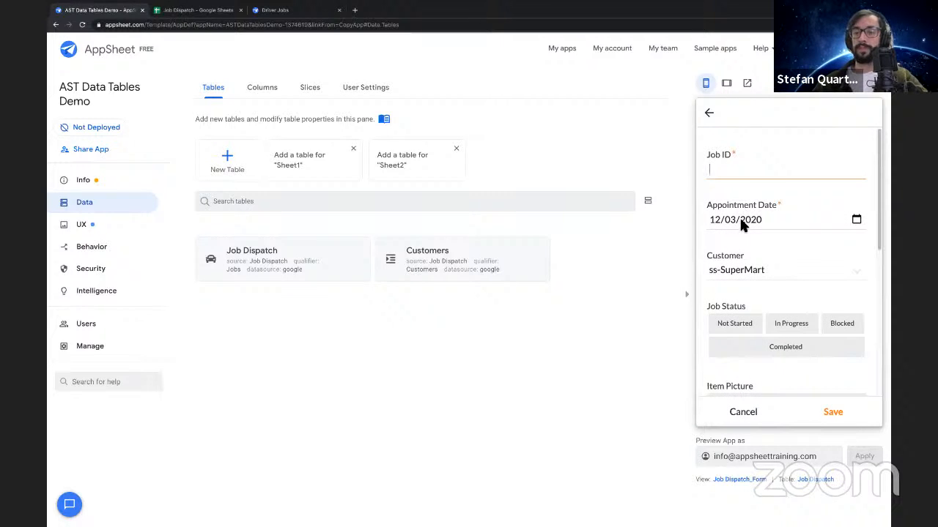
{"action": "type", "text": "1234-sdfhlsdf"}
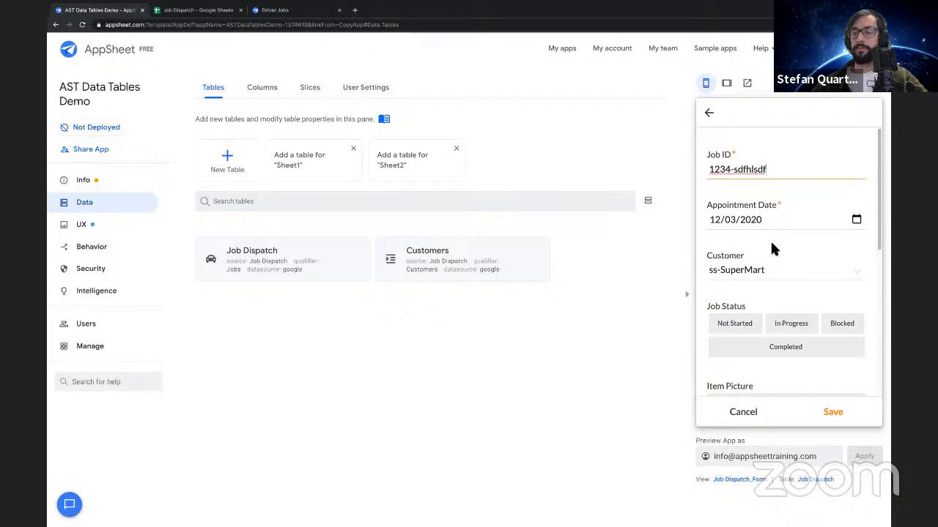
{"action": "scroll", "coordinate": [770, 239], "scroll_direction": "down", "scroll_amount": 1}
{"action": "left_click", "coordinate": [740, 238]}
{"action": "scroll", "coordinate": [757, 321], "scroll_direction": "down", "scroll_amount": 1}
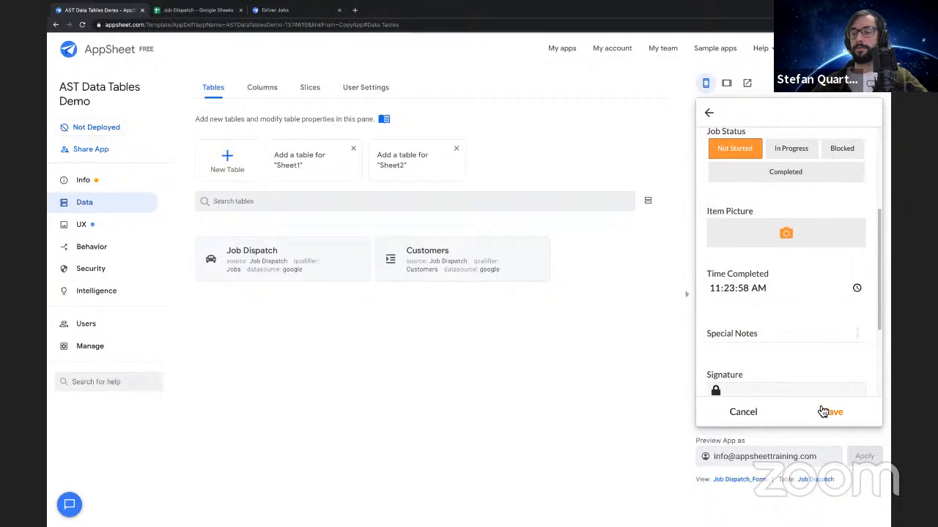
{"action": "left_click", "coordinate": [833, 409]}
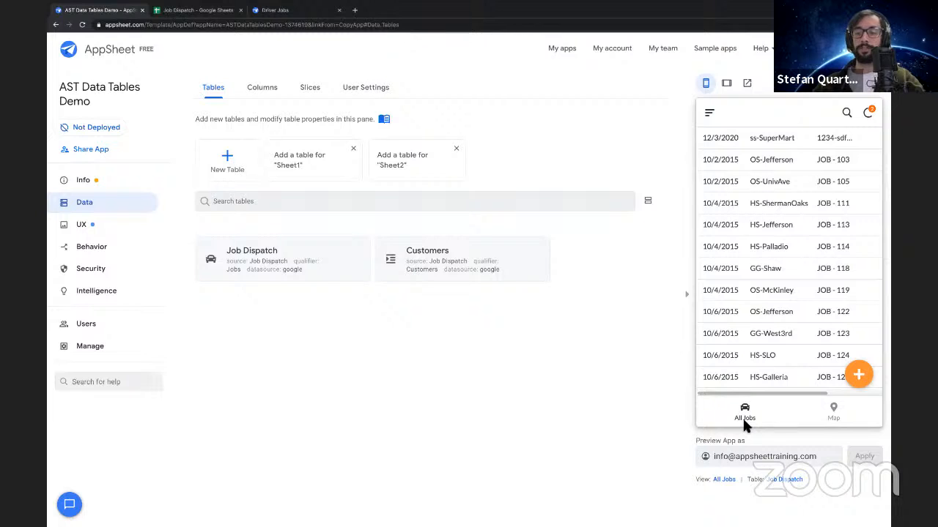
Switch to the Job Dispatch spreadsheet in Google Sheets and examine the ss-SuperMart row's customer, company and address on the Customers sheet
{"action": "left_click", "coordinate": [200, 10]}
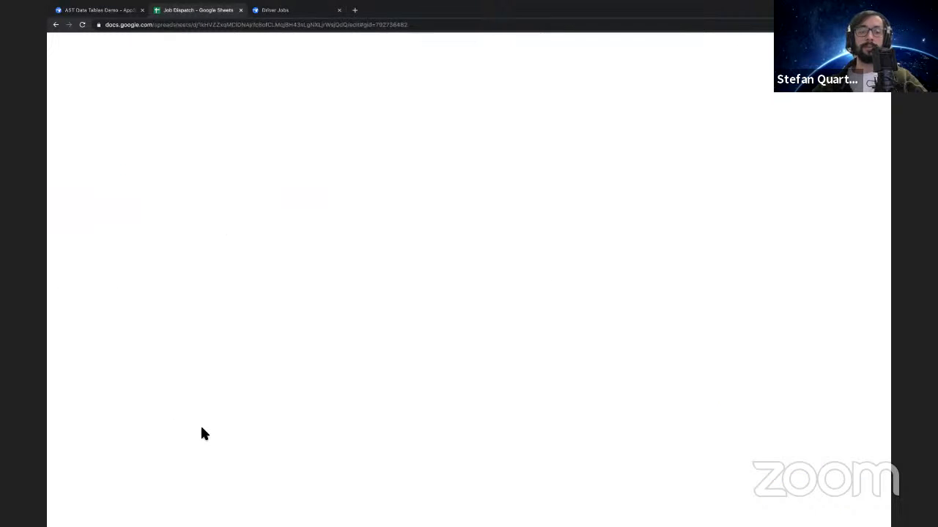
{"action": "left_click", "coordinate": [183, 474]}
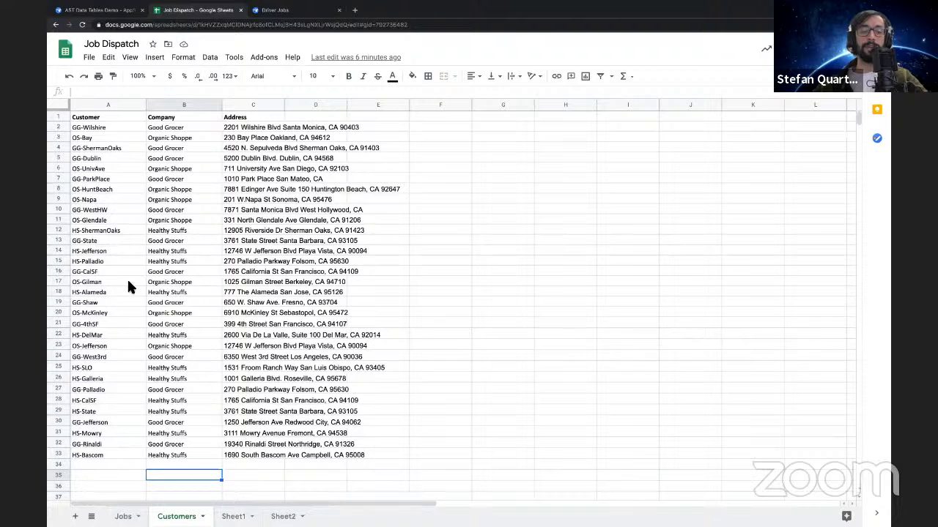
{"action": "left_click", "coordinate": [110, 11]}
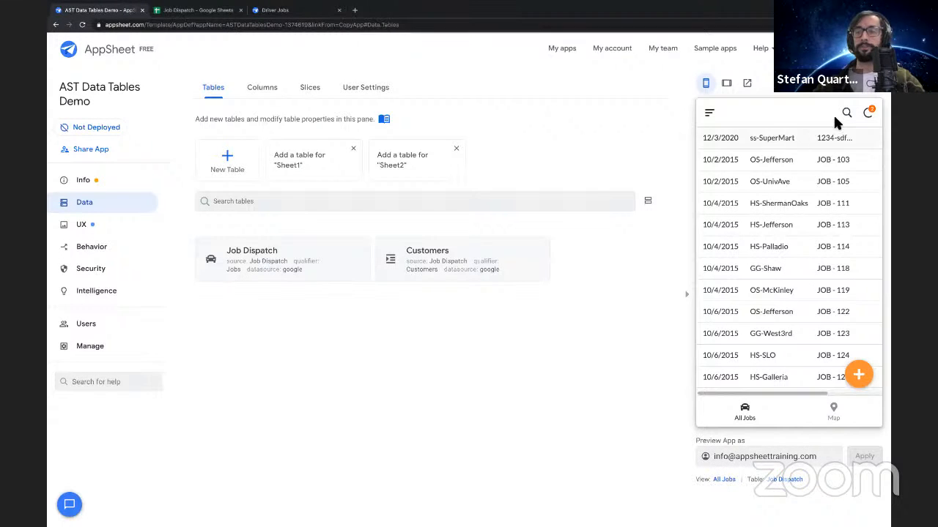
{"action": "left_click", "coordinate": [192, 11]}
{"action": "left_click", "coordinate": [59, 466]}
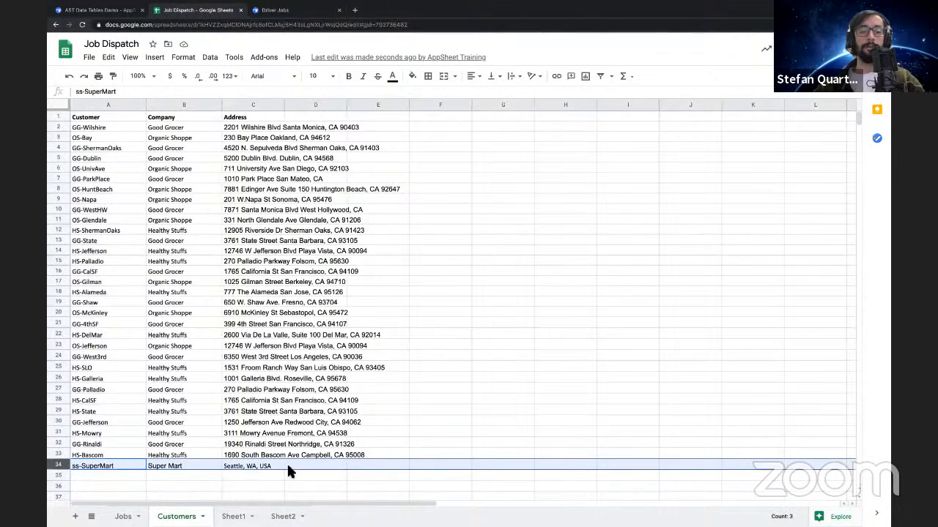
{"action": "scroll", "coordinate": [239, 458], "scroll_direction": "down", "scroll_amount": 1}
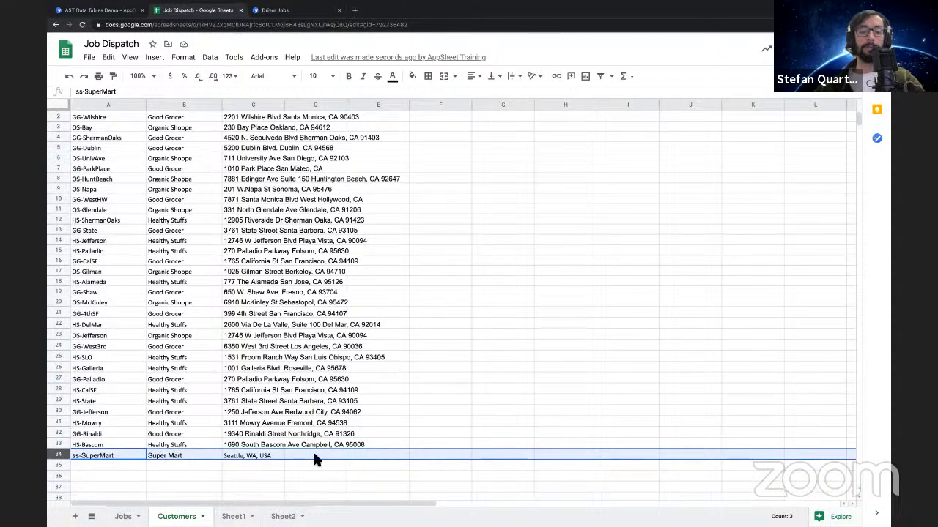
{"action": "left_click", "coordinate": [252, 456]}
{"action": "left_click", "coordinate": [155, 458]}
{"action": "left_click", "coordinate": [128, 455]}
{"action": "left_click", "coordinate": [183, 455]}
{"action": "left_click", "coordinate": [263, 455]}
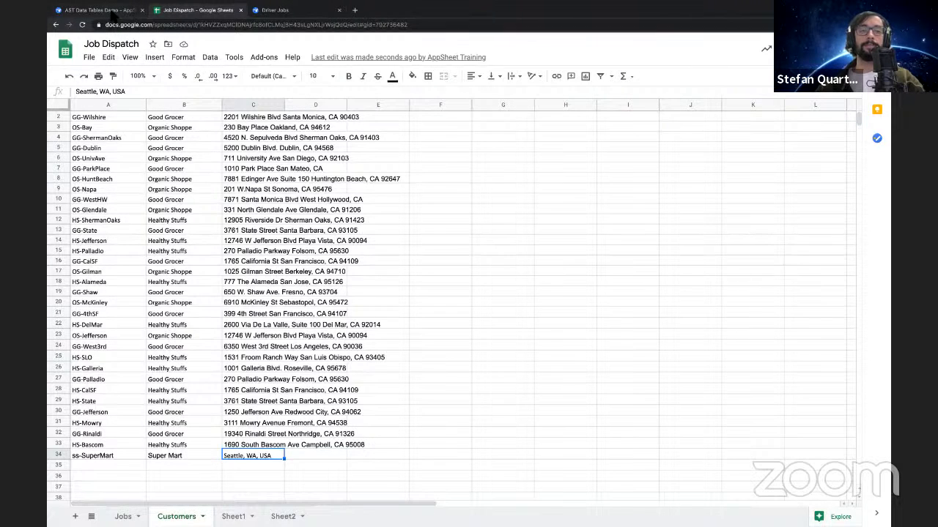
Back in AppSheet, open the Job Dispatch table's columns and make the Driver column shown, editable and required
{"action": "left_click", "coordinate": [99, 11]}
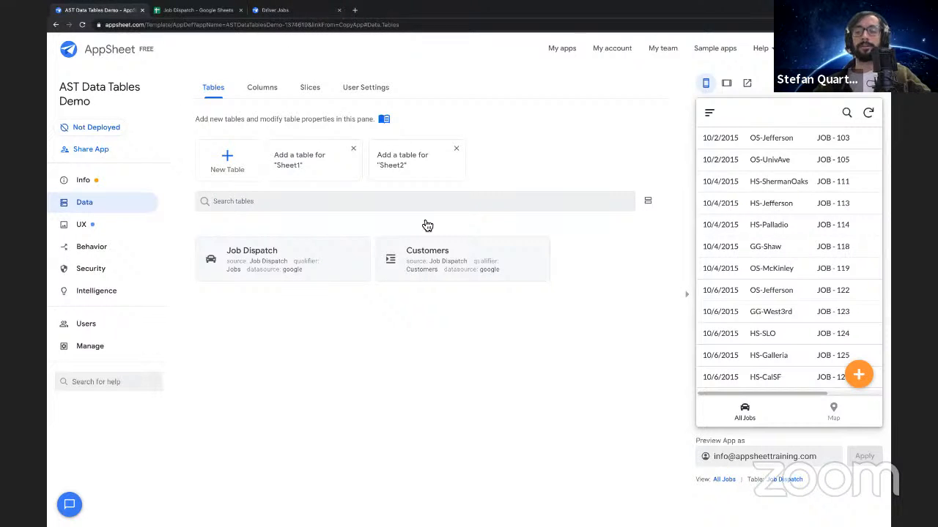
{"action": "left_click", "coordinate": [338, 262]}
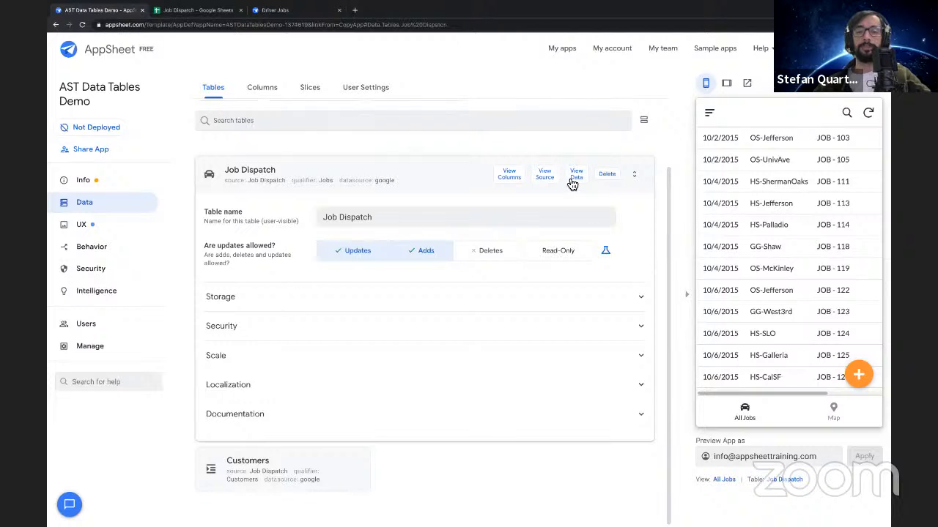
{"action": "left_click", "coordinate": [516, 180]}
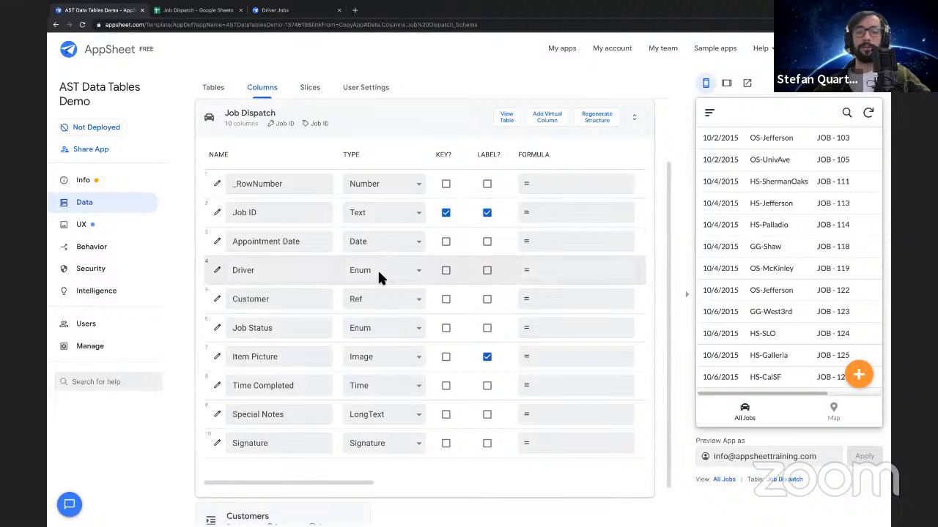
{"action": "scroll", "coordinate": [434, 284], "scroll_direction": "right", "scroll_amount": 3}
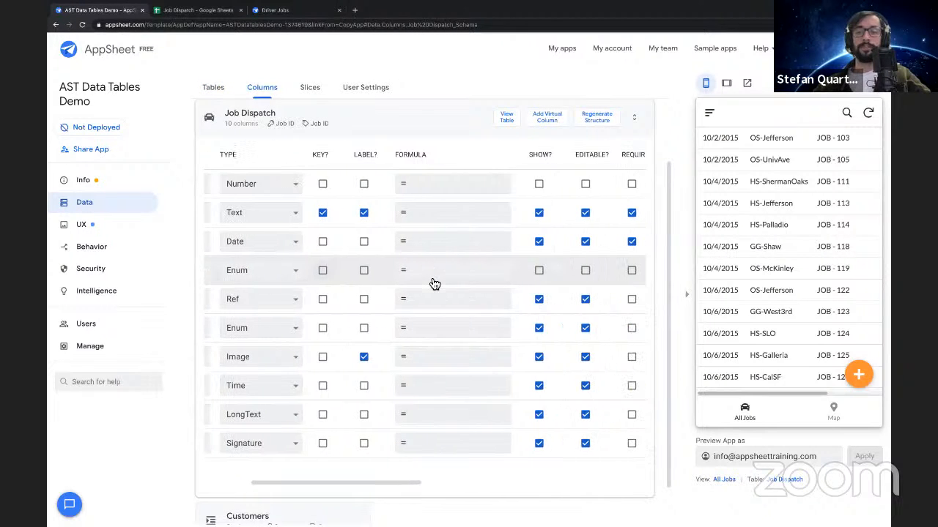
{"action": "left_click", "coordinate": [531, 271]}
{"action": "left_click", "coordinate": [624, 271]}
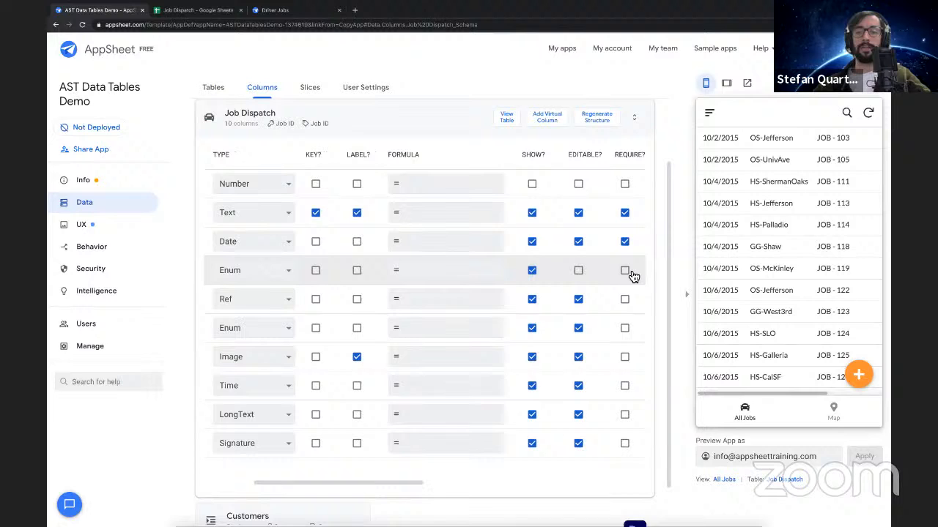
{"action": "left_click", "coordinate": [580, 274]}
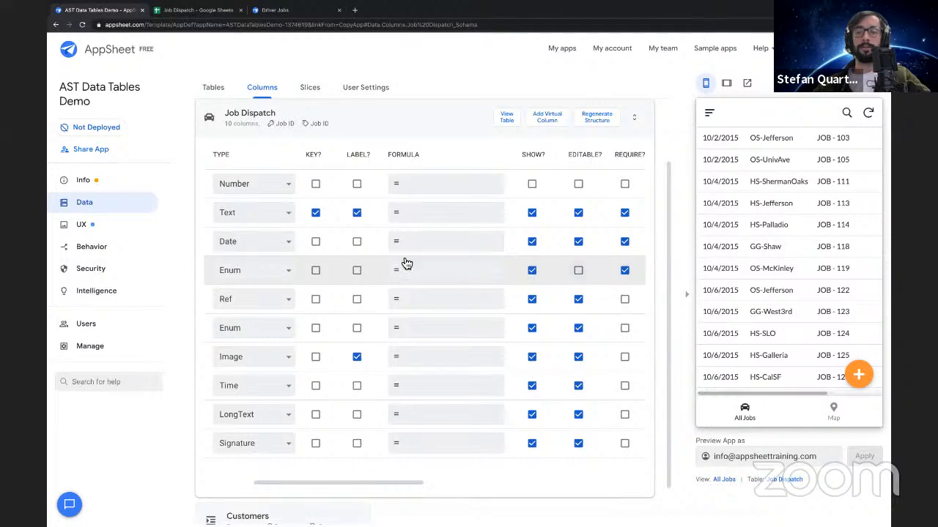
{"action": "scroll", "coordinate": [383, 275], "scroll_direction": "left", "scroll_amount": 3}
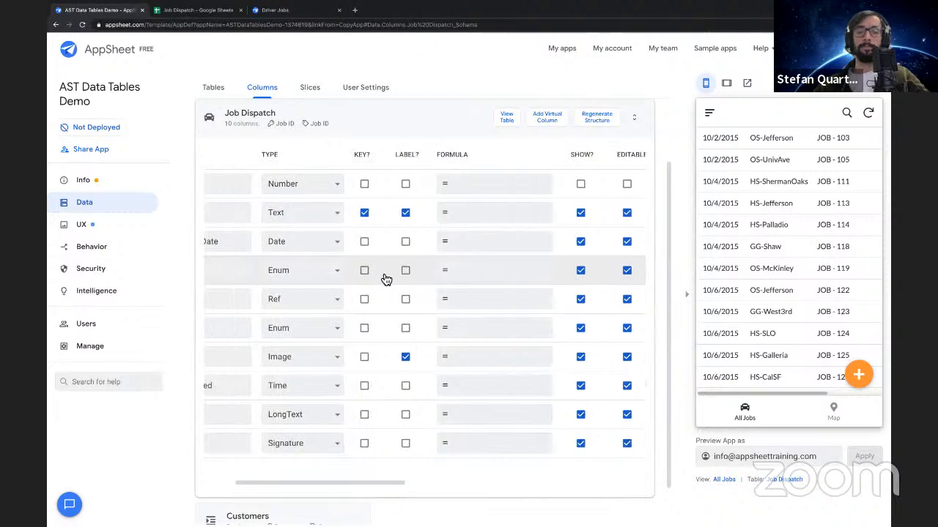
{"action": "scroll", "coordinate": [386, 280], "scroll_direction": "left", "scroll_amount": 2}
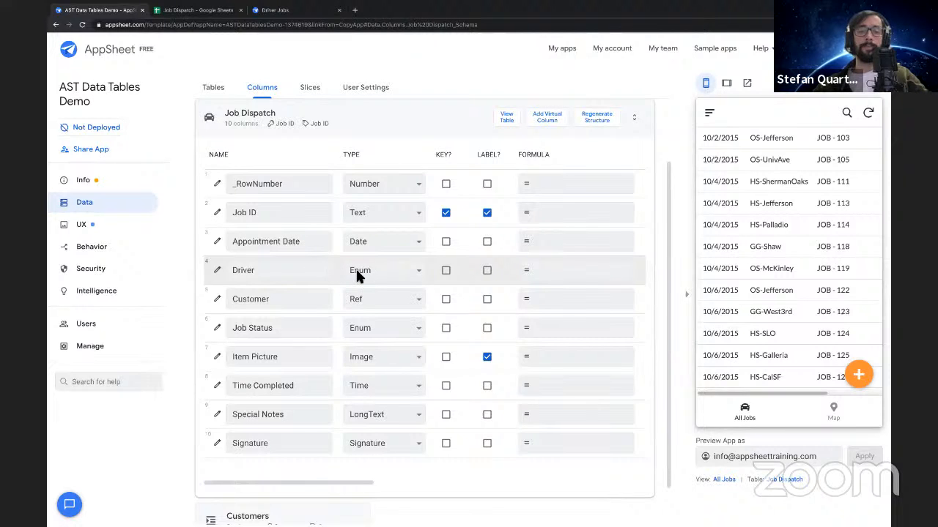
Open the Driver column's definition, and check which driver choices the Jobs sheet offers in Google Sheets
{"action": "left_click", "coordinate": [217, 271]}
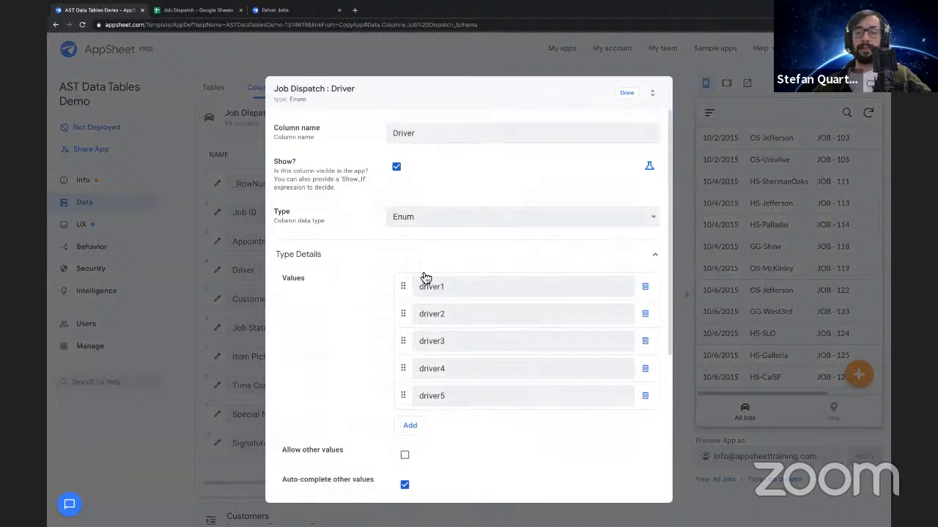
{"action": "left_click", "coordinate": [205, 10]}
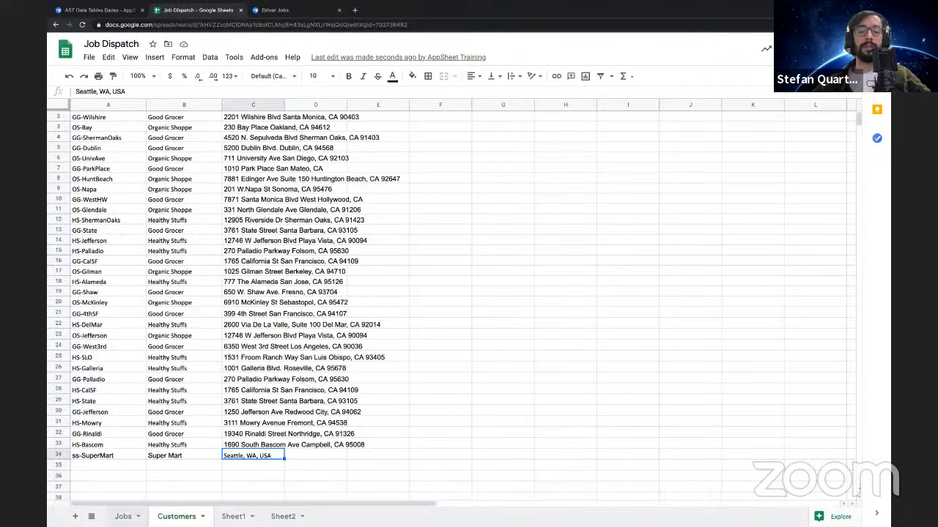
{"action": "left_click", "coordinate": [123, 516]}
{"action": "left_click", "coordinate": [252, 129]}
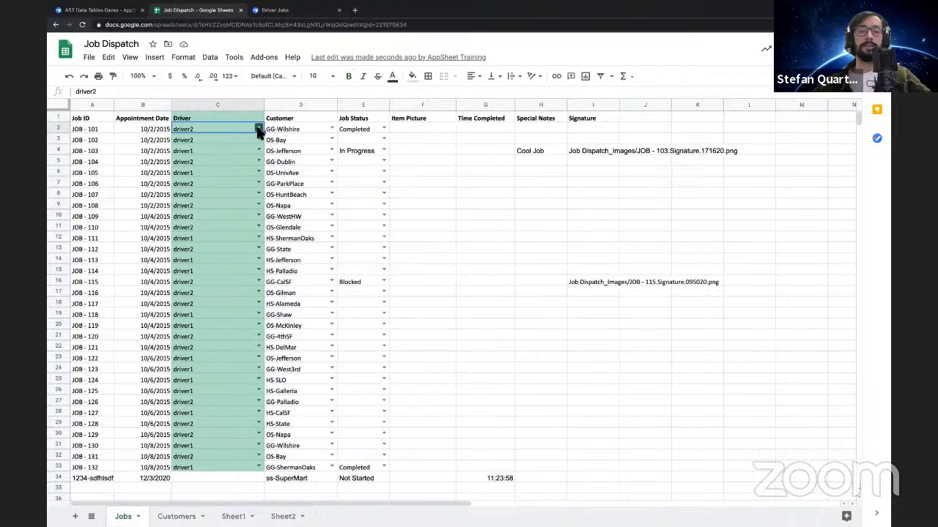
{"action": "left_click", "coordinate": [258, 129]}
{"action": "left_click", "coordinate": [256, 172]}
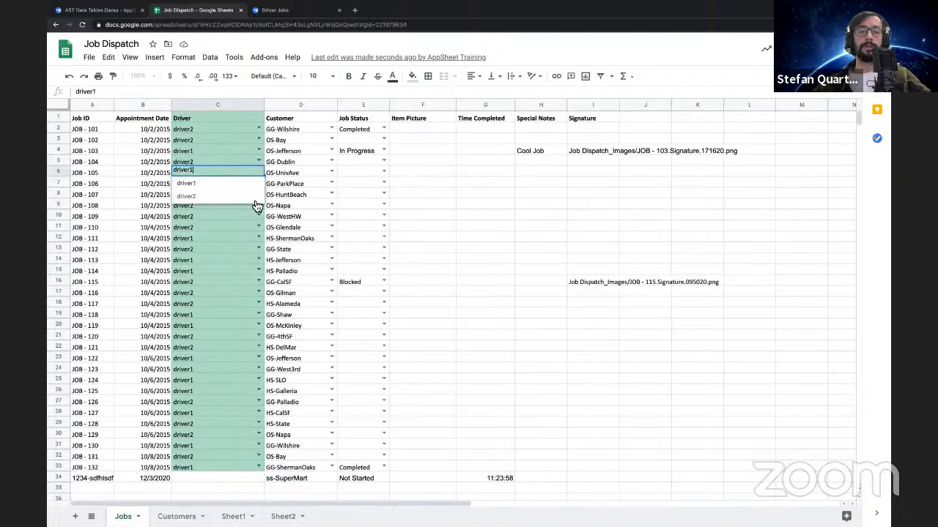
Back in AppSheet, delete driver3, driver4 and driver5 from the Driver column's values, accept the change, and look through the previewed job list
{"action": "left_click", "coordinate": [97, 10]}
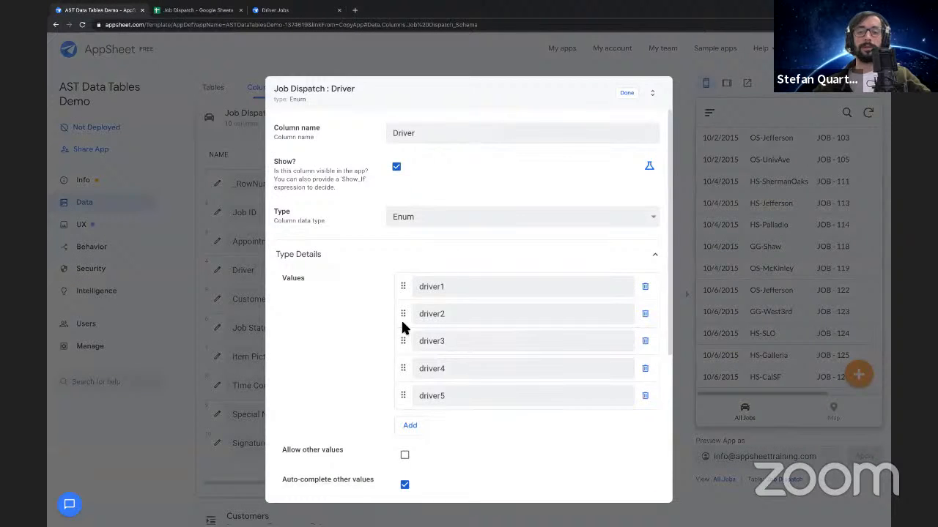
{"action": "left_click", "coordinate": [645, 340]}
{"action": "left_click", "coordinate": [645, 340]}
{"action": "left_click", "coordinate": [645, 341]}
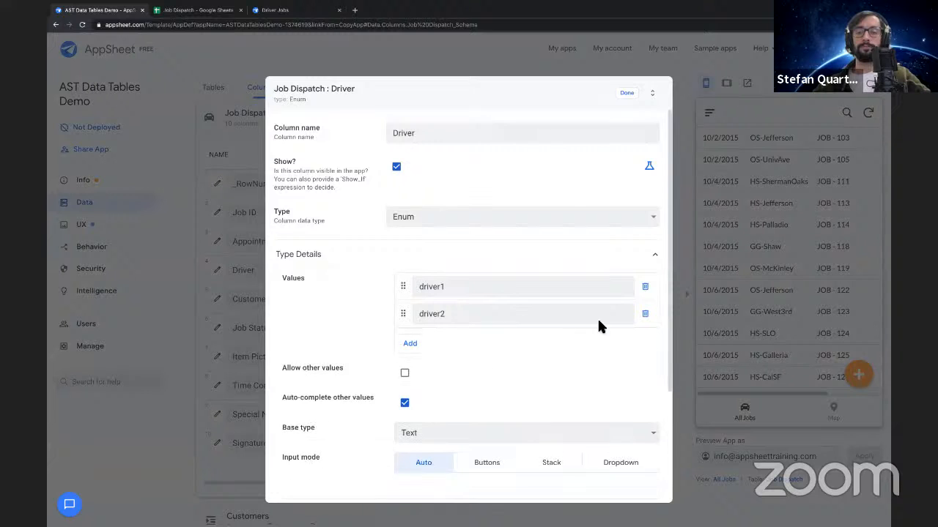
{"action": "left_click", "coordinate": [627, 93]}
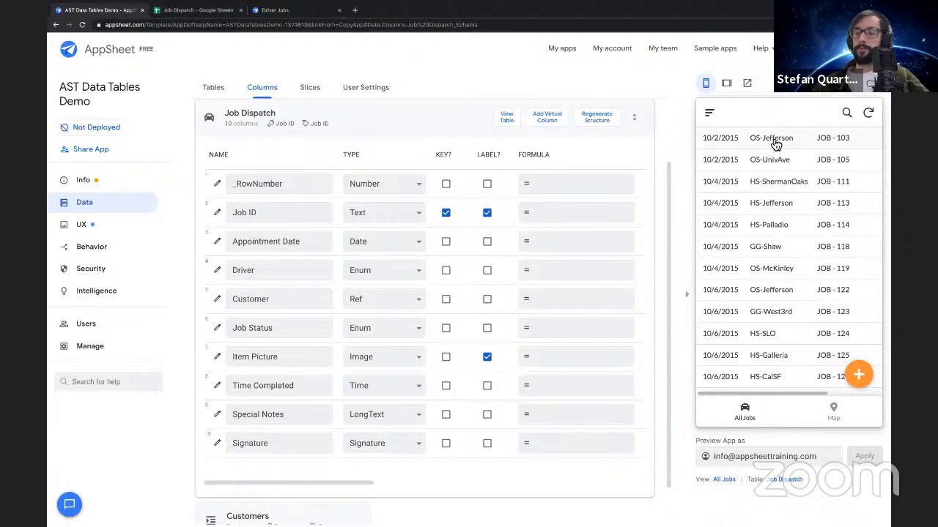
{"action": "scroll", "coordinate": [758, 300], "scroll_direction": "down", "scroll_amount": 3}
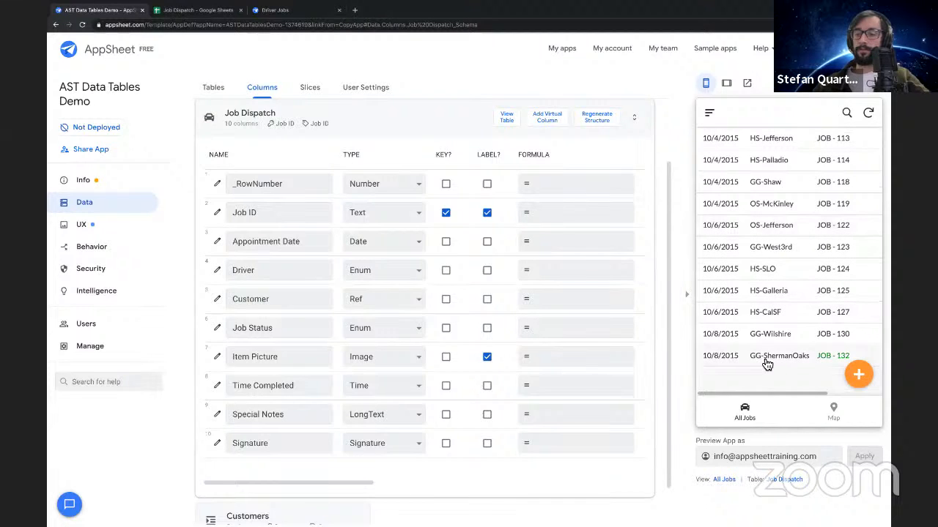
{"action": "scroll", "coordinate": [769, 246], "scroll_direction": "up", "scroll_amount": 3}
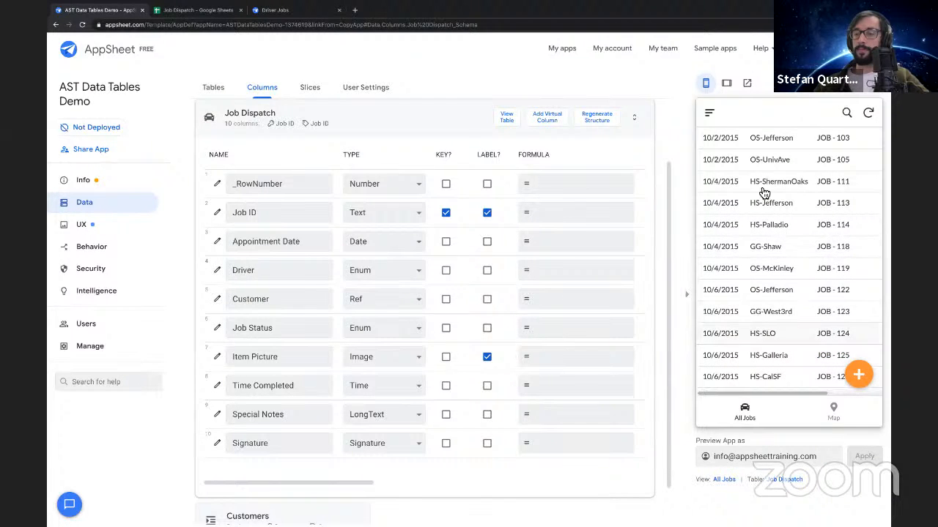
Open JOB - 132 from the previewed job list and check which driver is assigned to it
{"action": "scroll", "coordinate": [778, 279], "scroll_direction": "down", "scroll_amount": 3}
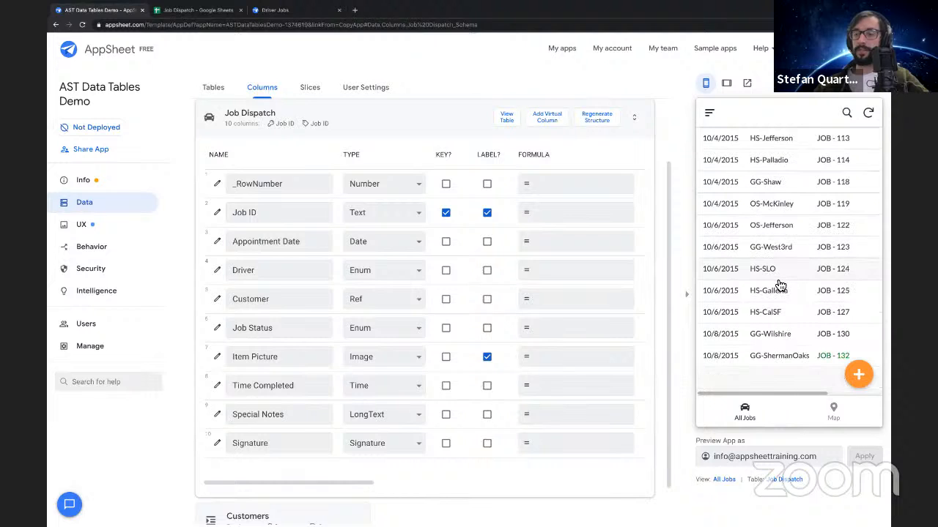
{"action": "scroll", "coordinate": [780, 284], "scroll_direction": "up", "scroll_amount": 3}
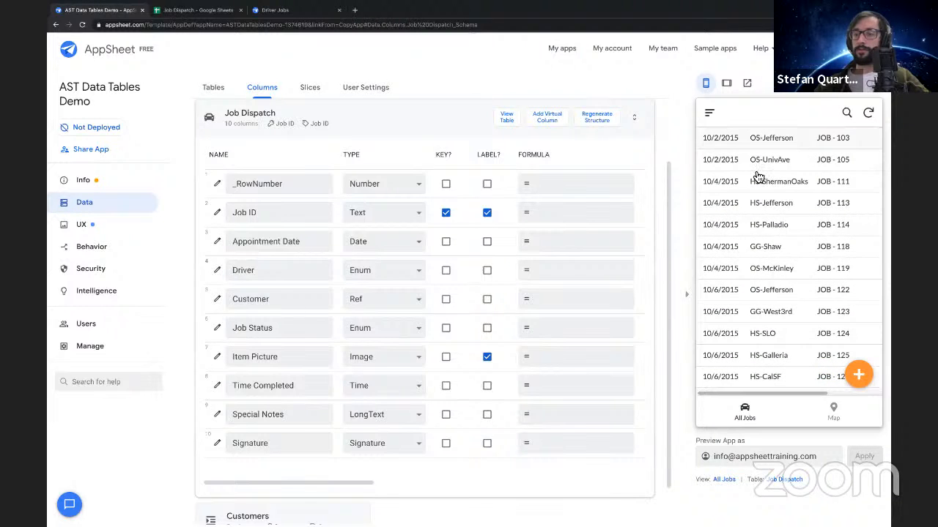
{"action": "scroll", "coordinate": [775, 312], "scroll_direction": "down", "scroll_amount": 3}
{"action": "left_click", "coordinate": [770, 356]}
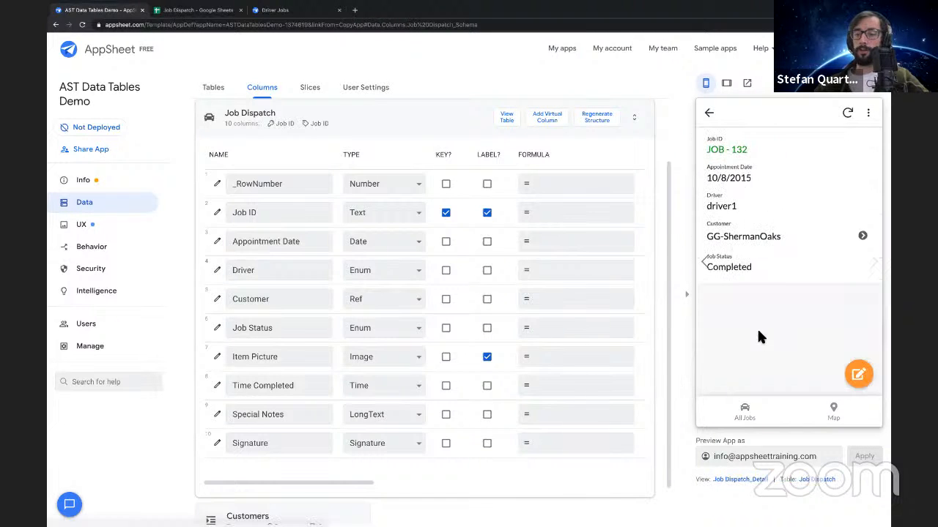
{"action": "left_click_drag", "start_coordinate": [704, 206], "coordinate": [756, 212]}
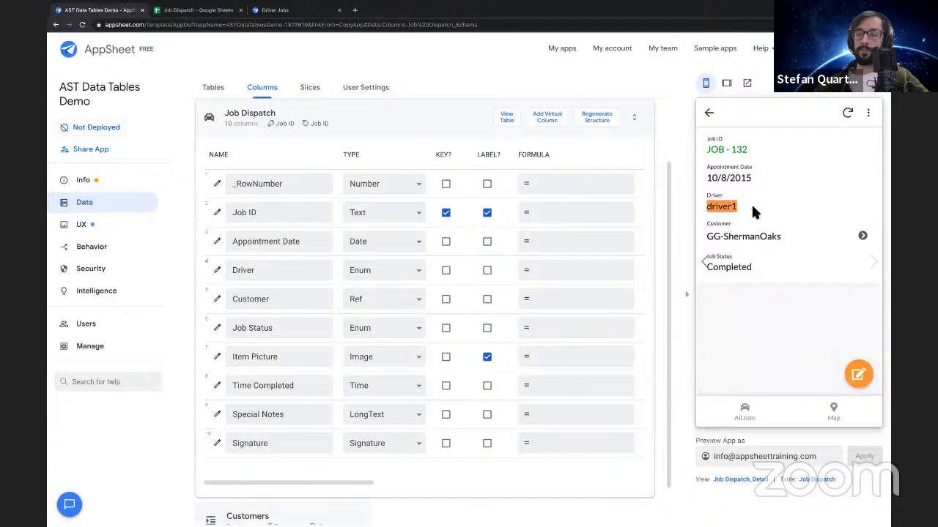
Open the job's edit form and test the Driver choices by switching to driver2 and back to driver1
{"action": "left_click", "coordinate": [858, 375]}
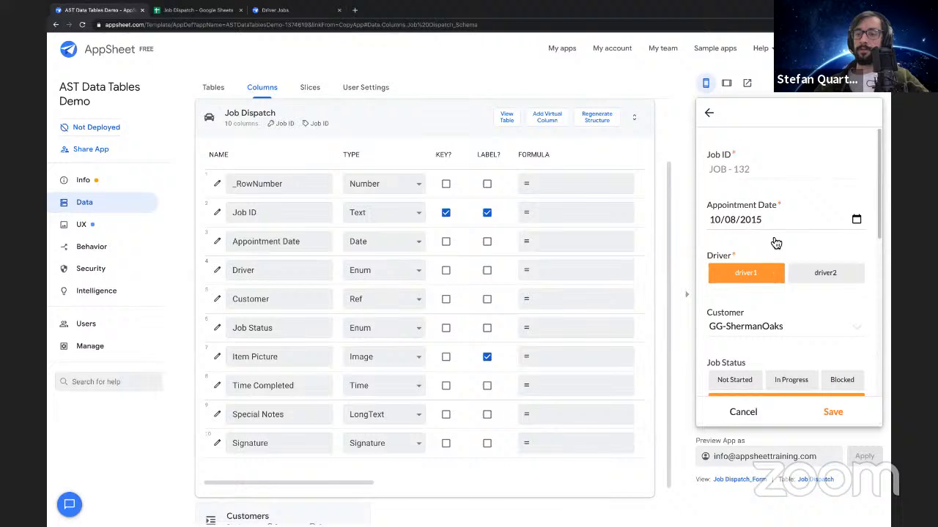
{"action": "left_click", "coordinate": [821, 276]}
{"action": "left_click", "coordinate": [746, 286]}
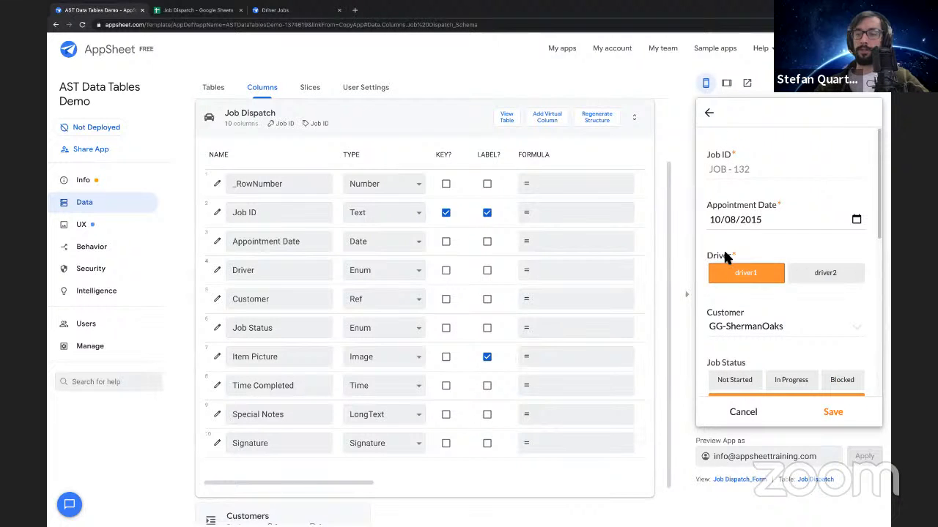
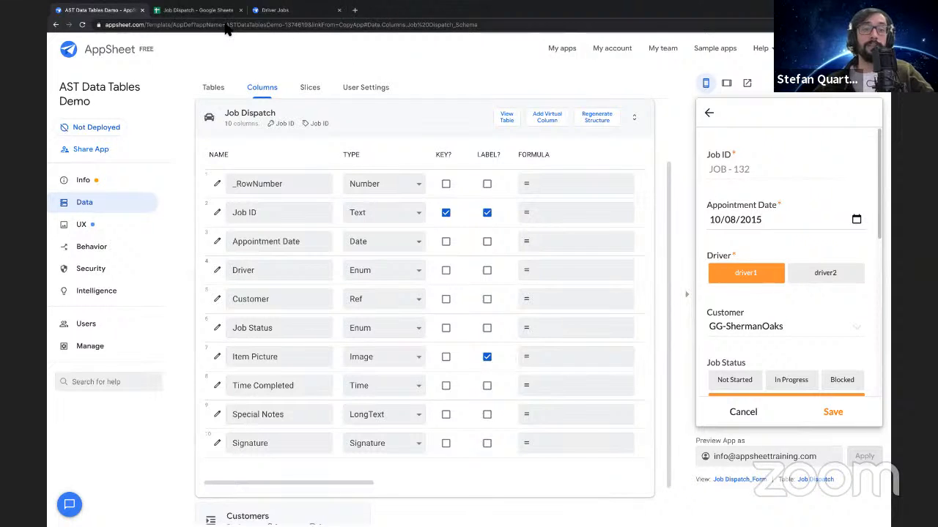
Switch to the Job Dispatch spreadsheet in Google Sheets and check the choices offered in the Jobs sheet's Driver column
{"action": "left_click", "coordinate": [197, 10]}
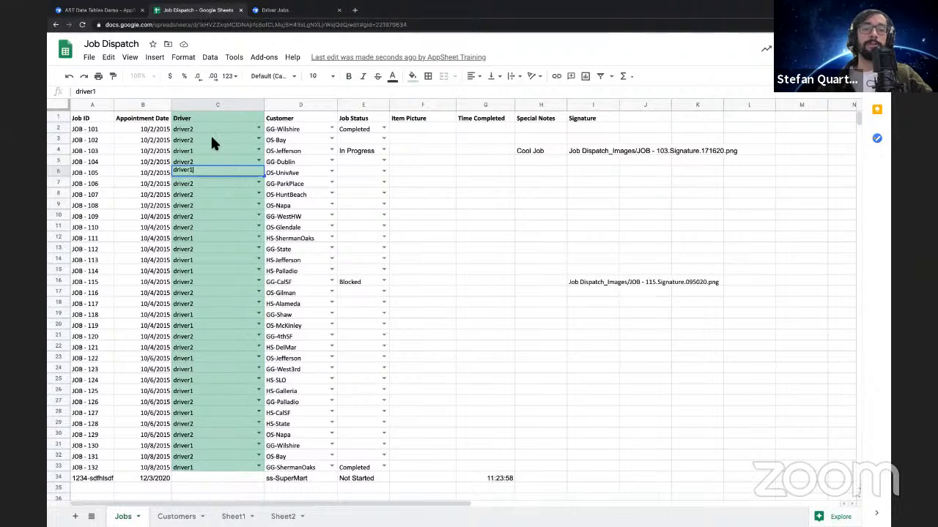
{"action": "left_click", "coordinate": [258, 129]}
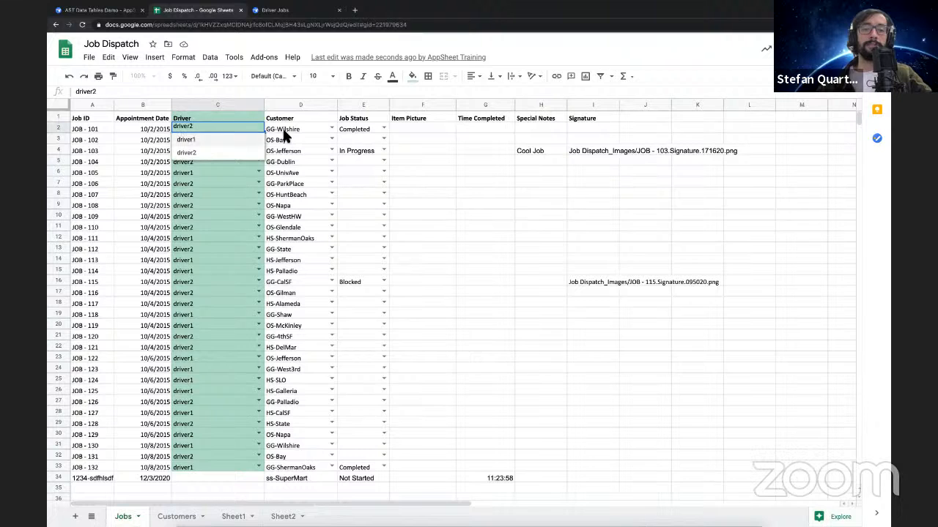
{"action": "left_click", "coordinate": [244, 104]}
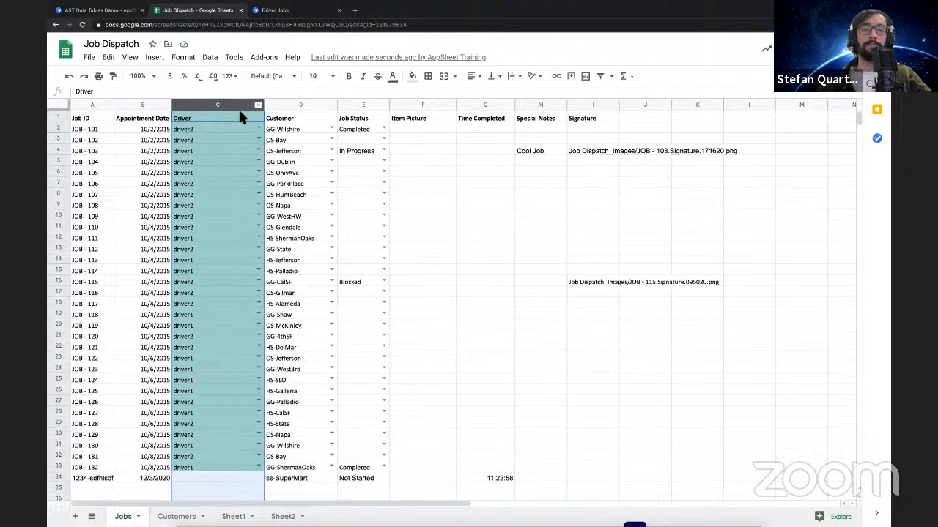
{"action": "left_click", "coordinate": [197, 150]}
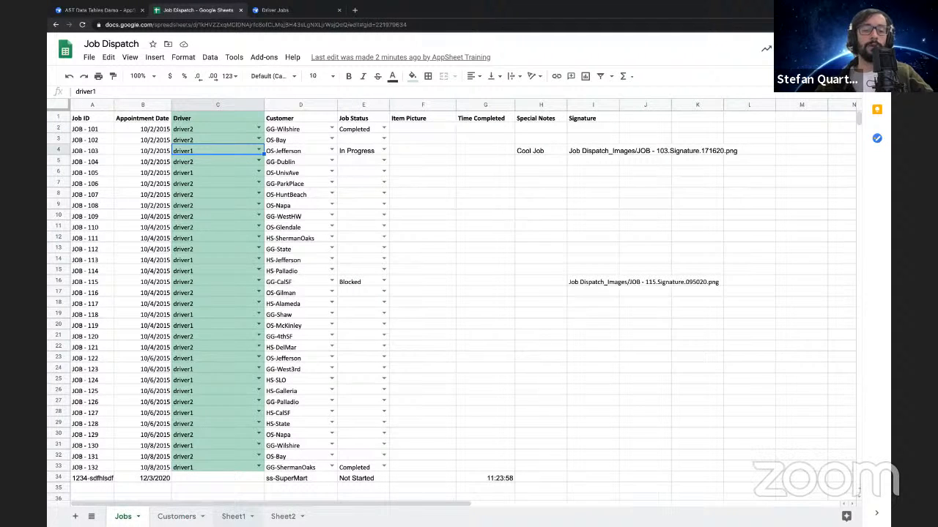
Rename the empty Sheet1 as Driver
{"action": "left_click", "coordinate": [233, 517]}
{"action": "double_click", "coordinate": [233, 517]}
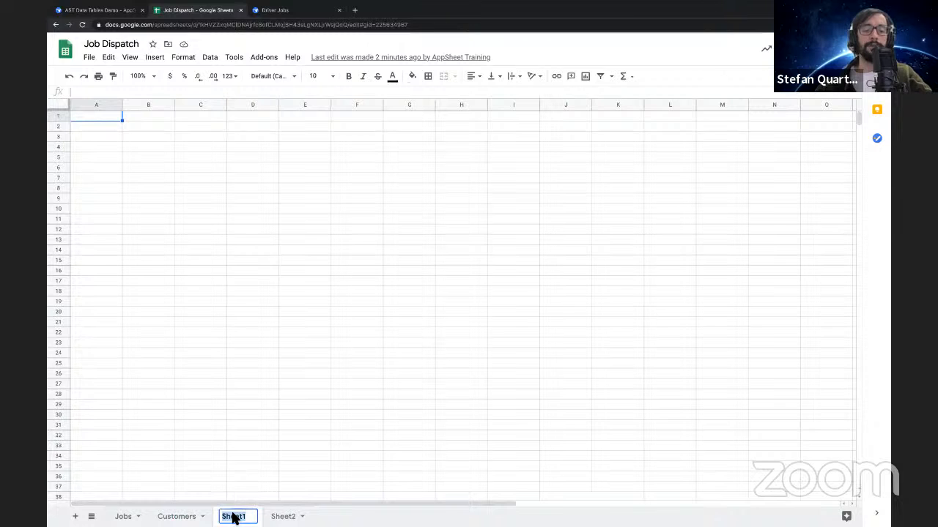
{"action": "type", "text": "Driver"}
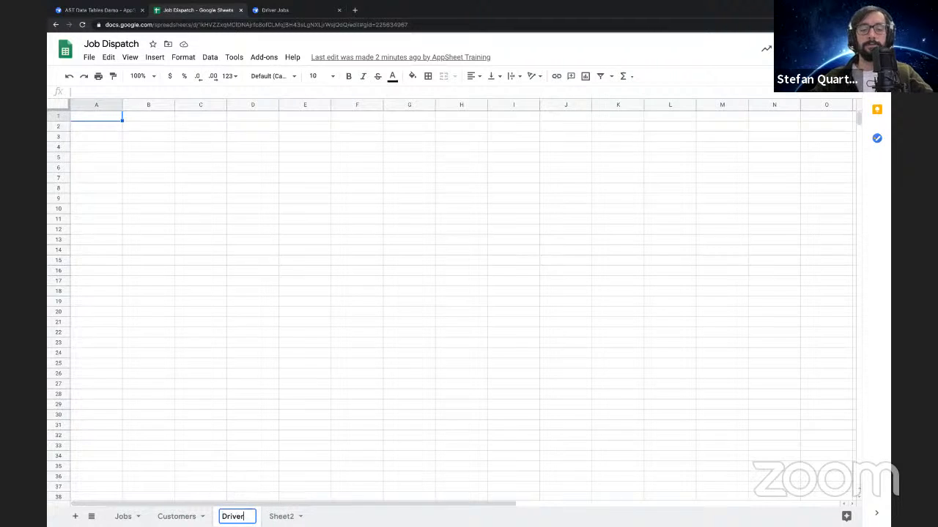
{"action": "key", "text": "Return"}
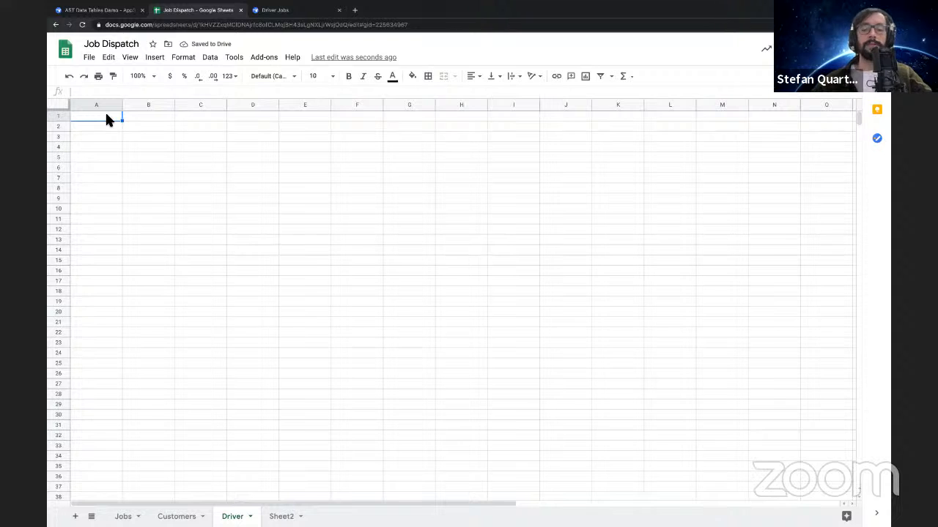
Enter the column headers Email, Name and Phone in row 1 of the Driver sheet
{"action": "type", "text": "Email"}
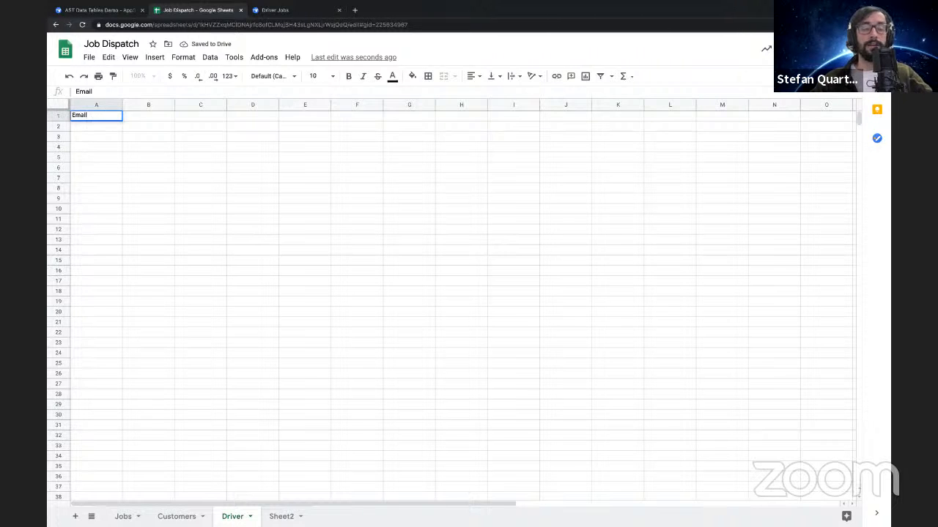
{"action": "key", "text": "Tab"}
{"action": "type", "text": "Name"}
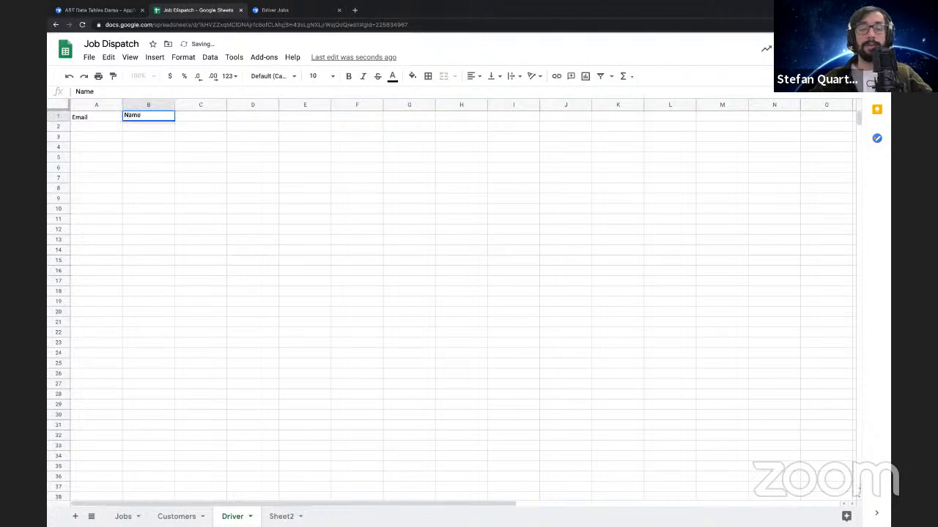
{"action": "key", "text": "Tab"}
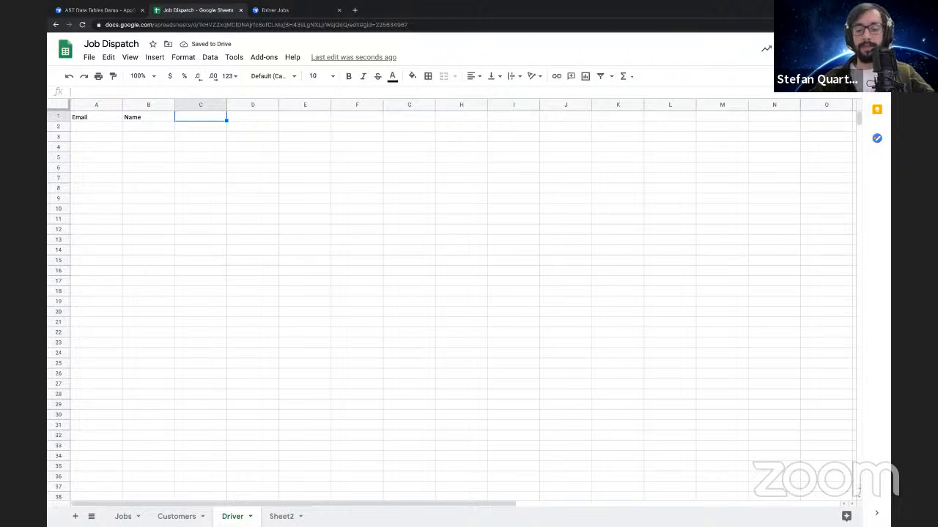
{"action": "type", "text": "Phone"}
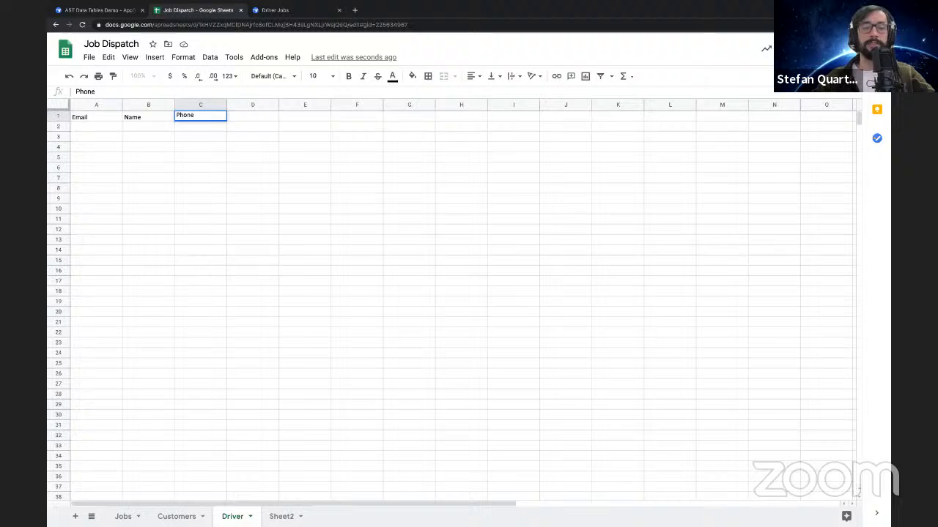
{"action": "key", "text": "Return"}
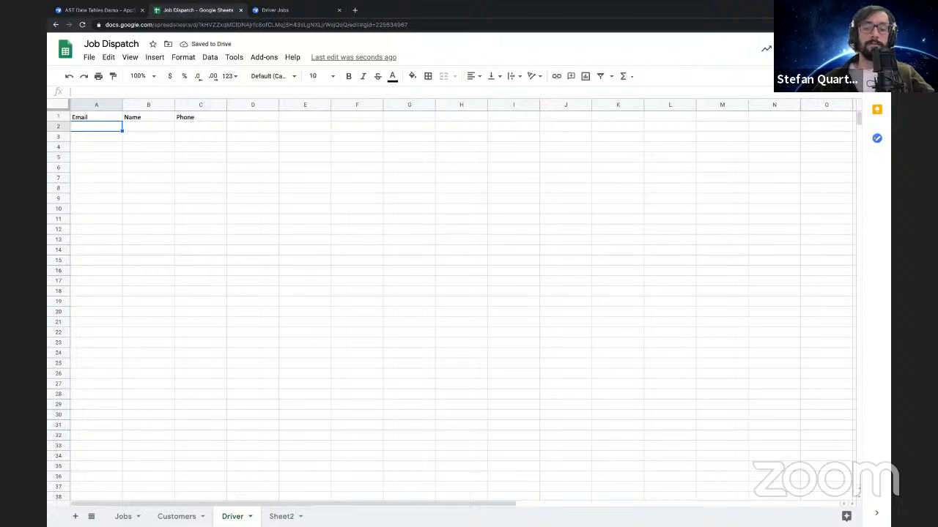
Fill row 2 of the Driver sheet with the first driver's e-mail address, the name driver1 and a phone number
{"action": "type", "text": "ifp"}
{"action": "key", "text": "BackSpace"}
{"action": "key", "text": "BackSpace"}
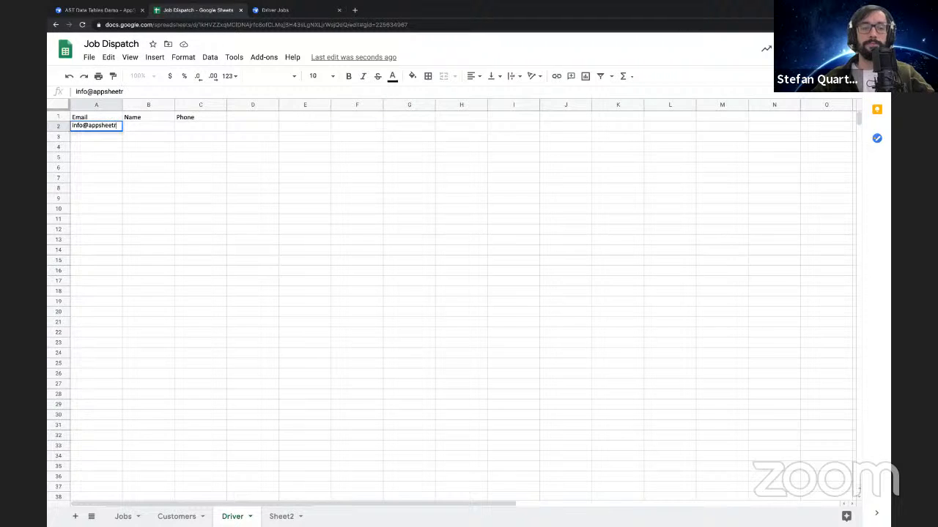
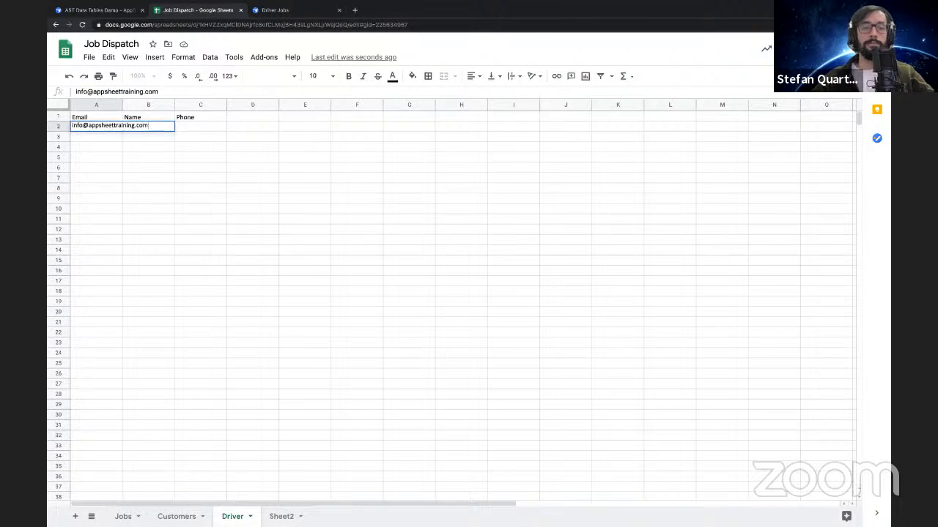
{"action": "key", "text": "Tab"}
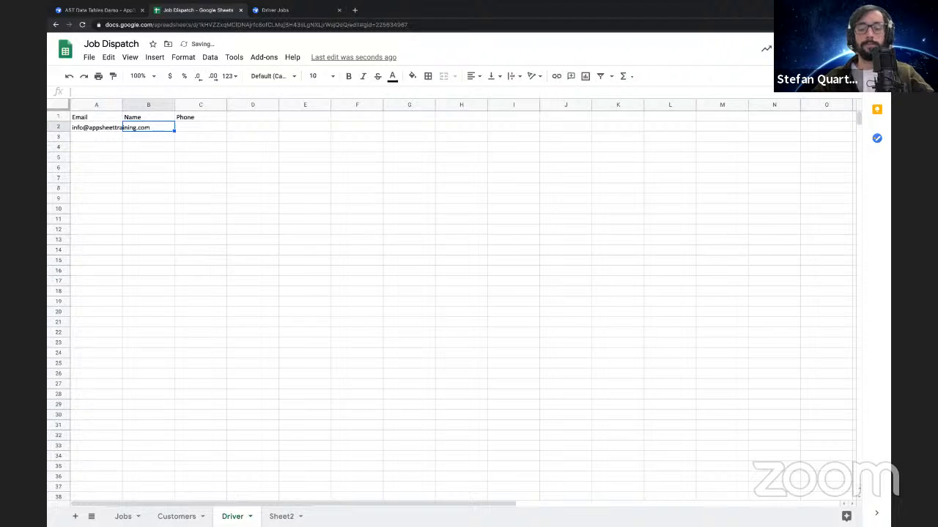
{"action": "type", "text": "driver1"}
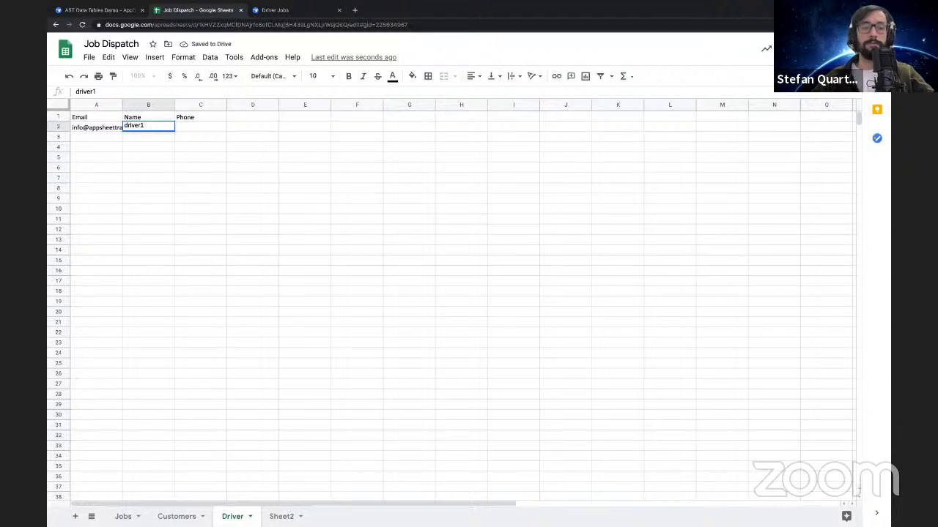
{"action": "key", "text": "Tab"}
{"action": "type", "text": "111-222-"}
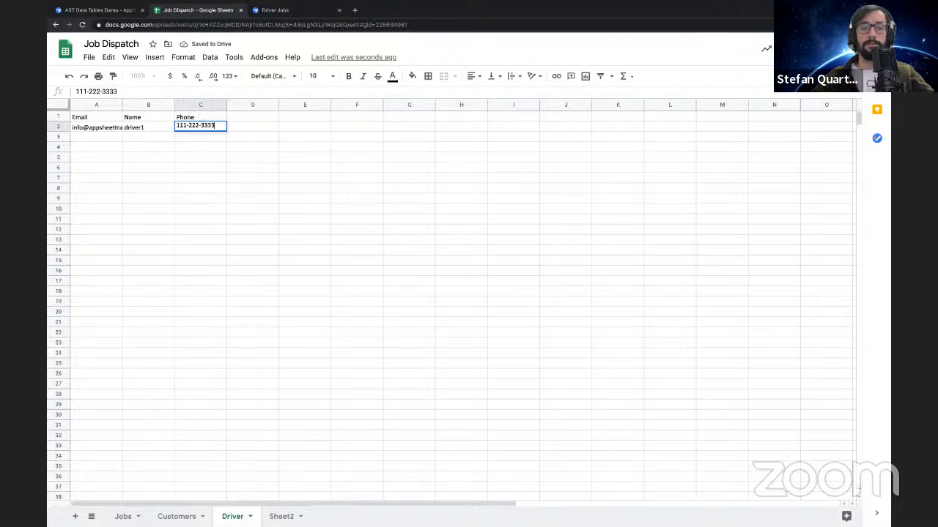
{"action": "key", "text": "Return"}
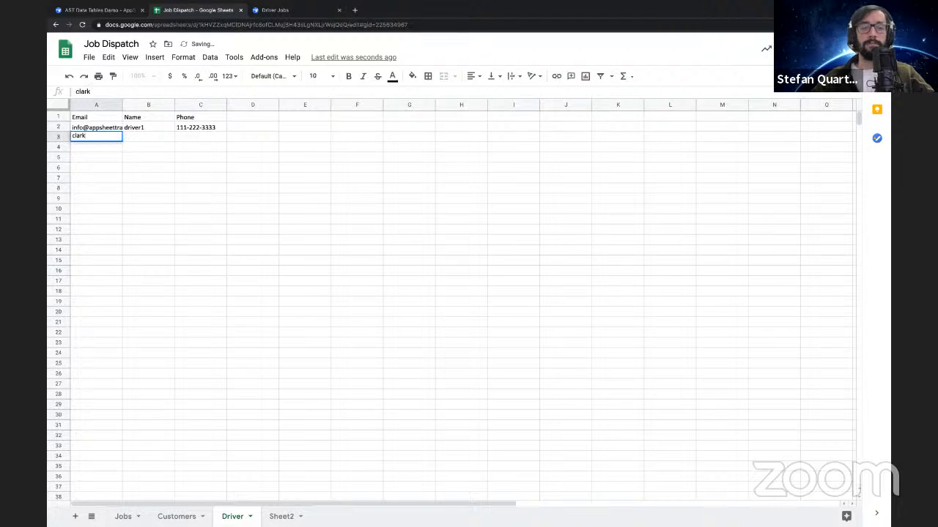
Fill row 3 of the Driver sheet with the second driver's e-mail address, the name driver2 and a phone number
{"action": "key", "text": "Tab"}
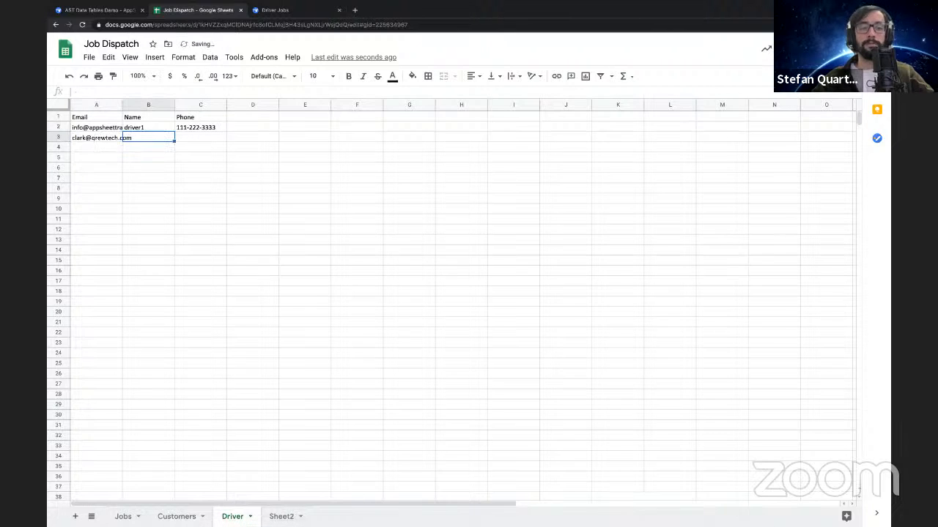
{"action": "type", "text": "dri"}
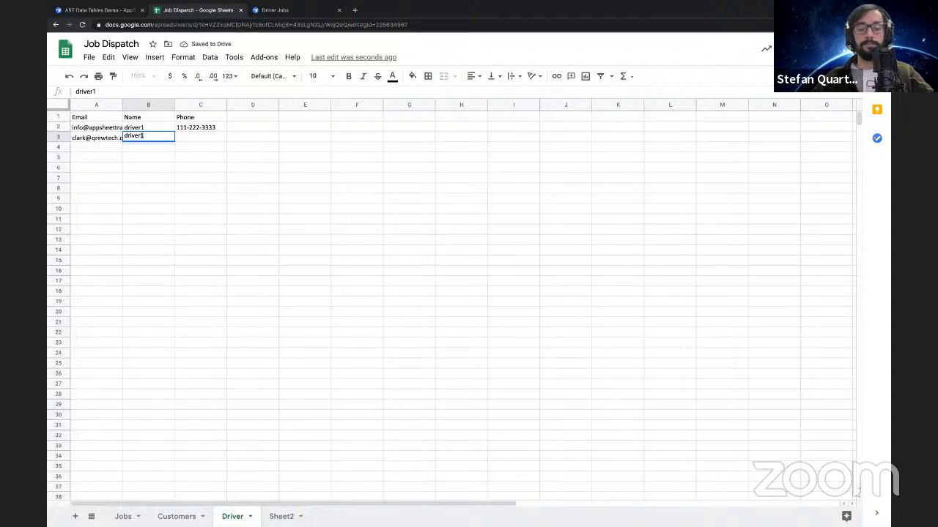
{"action": "type", "text": "ver2"}
{"action": "key", "text": "Tab"}
{"action": "type", "text": "22"}
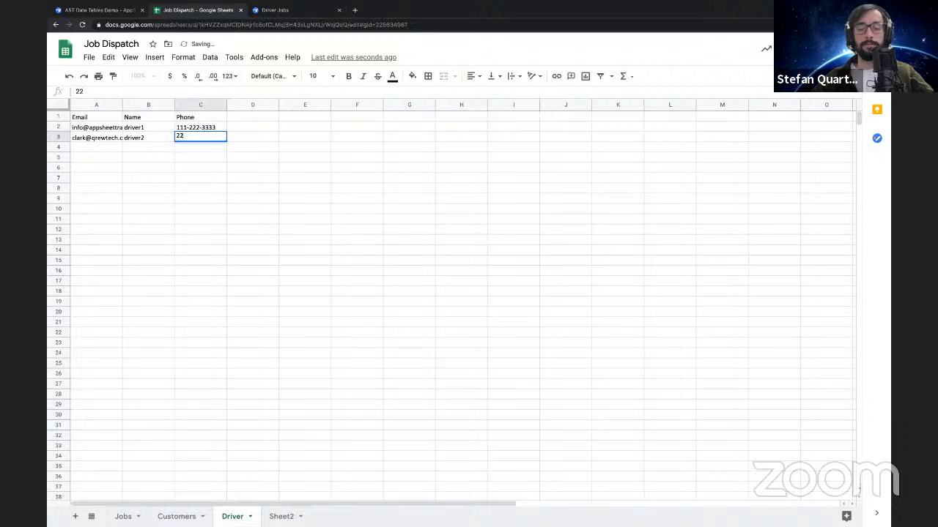
{"action": "type", "text": "2-111-3333"}
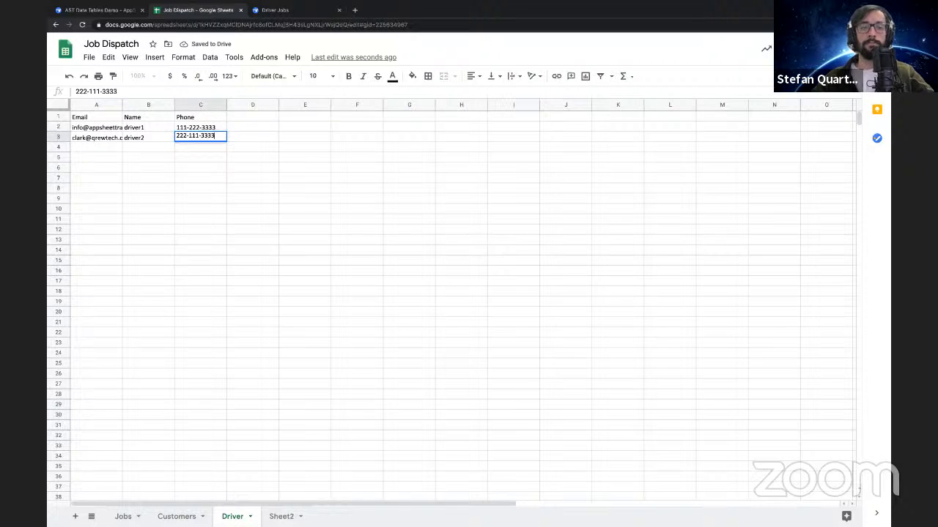
{"action": "key", "text": "Return"}
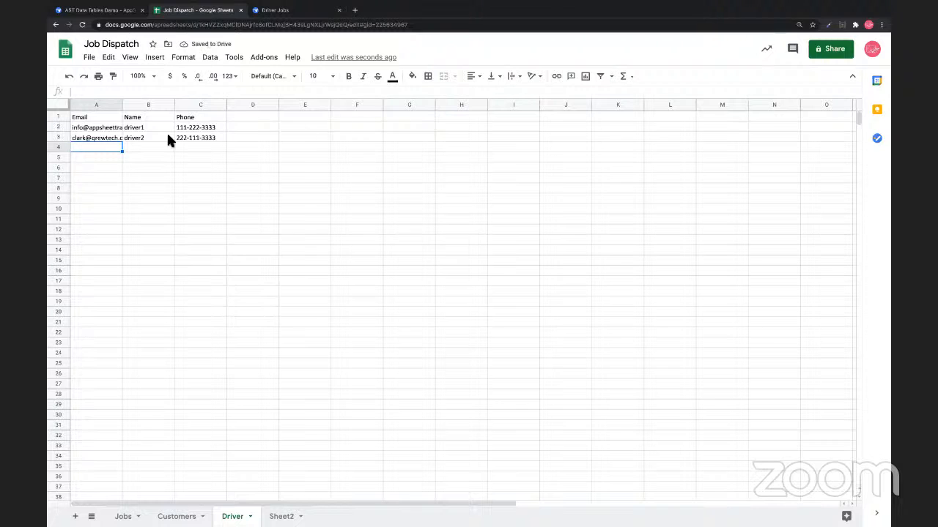
Make the Email, Name and Phone headers bold and fit the Email column's width to its contents
{"action": "left_click", "coordinate": [97, 120]}
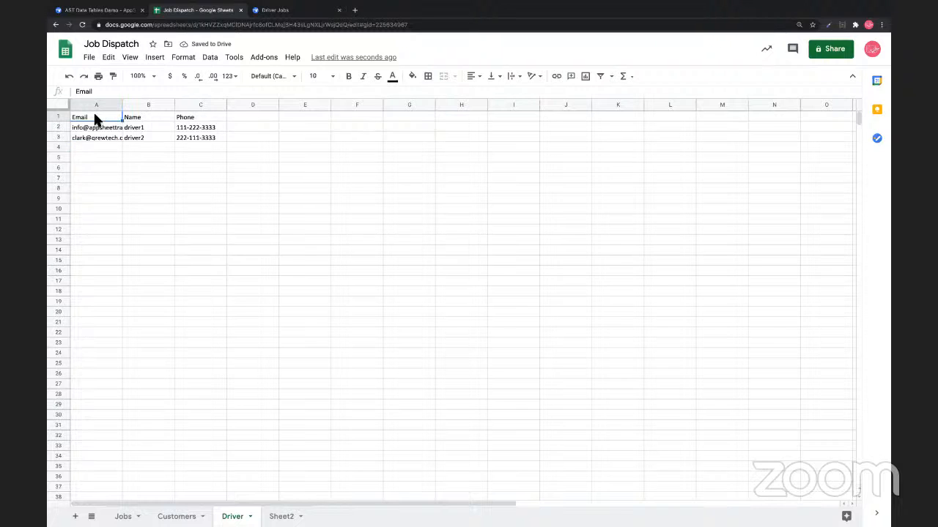
{"action": "left_click", "coordinate": [196, 122], "text": "shift"}
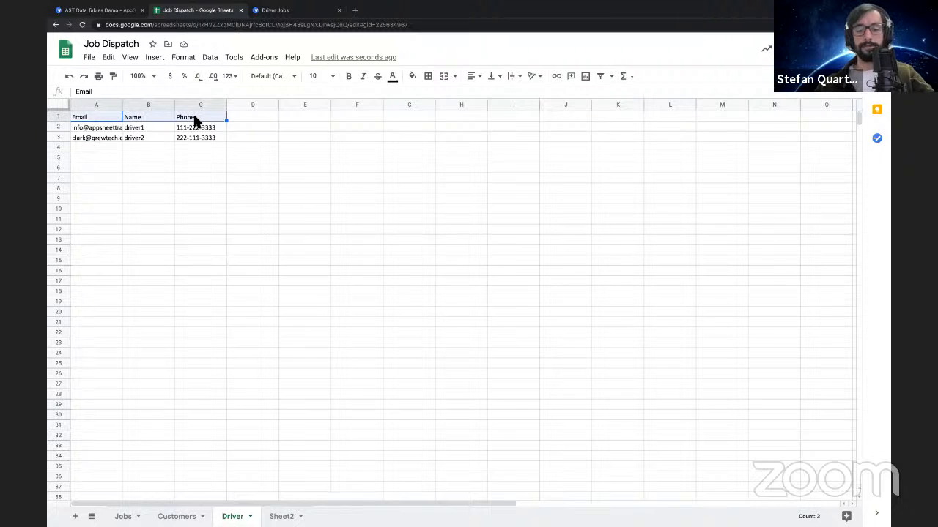
{"action": "key", "text": "ctrl+b"}
{"action": "left_click", "coordinate": [184, 166]}
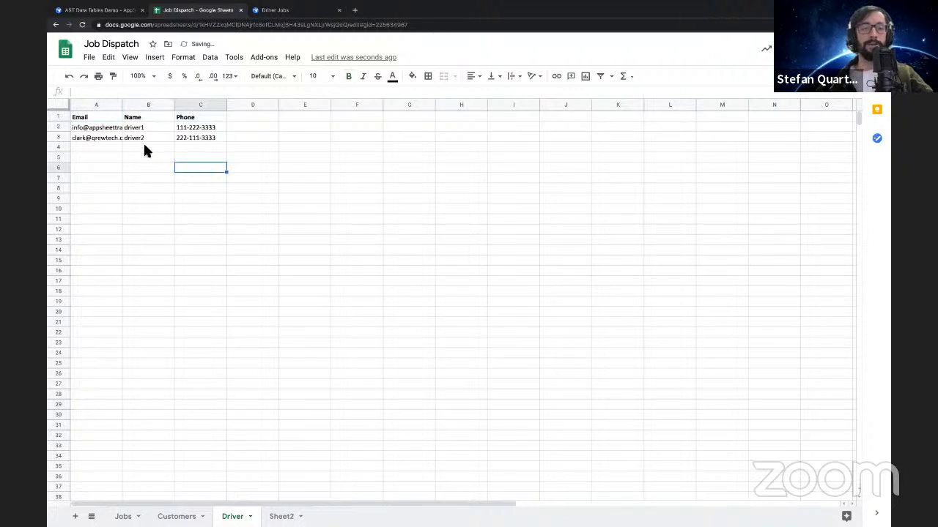
{"action": "double_click", "coordinate": [123, 105]}
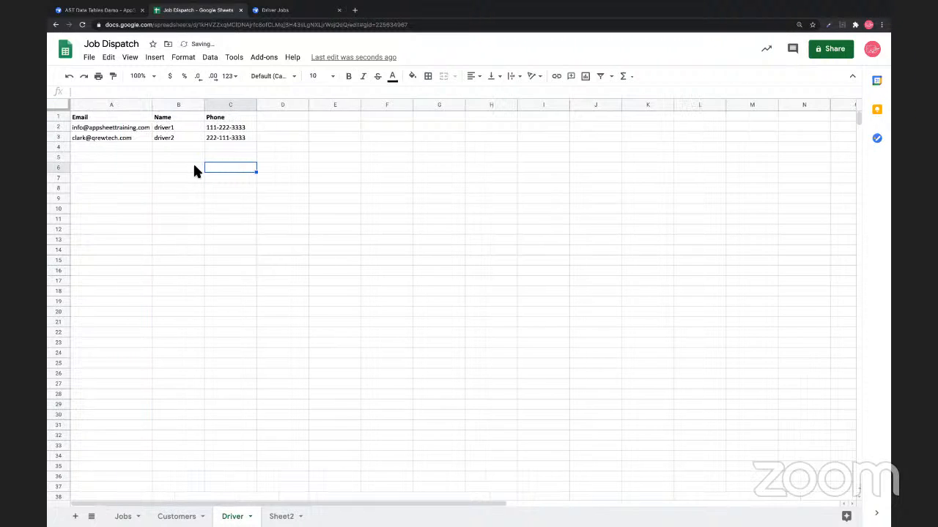
{"action": "left_click", "coordinate": [191, 164]}
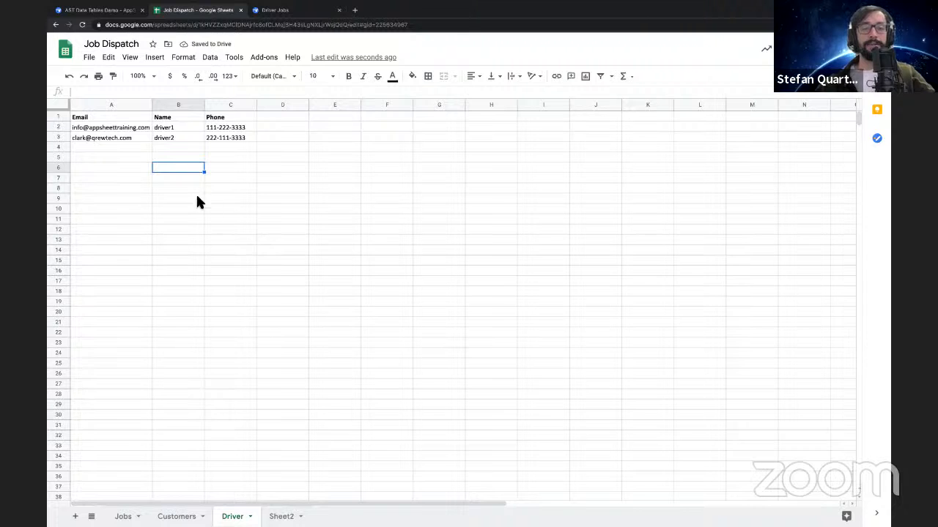
Review the driver records in A1:C3 and compare them with the Driver column of the Jobs sheet
{"action": "left_click", "coordinate": [103, 118]}
{"action": "left_click", "coordinate": [213, 142], "text": "shift"}
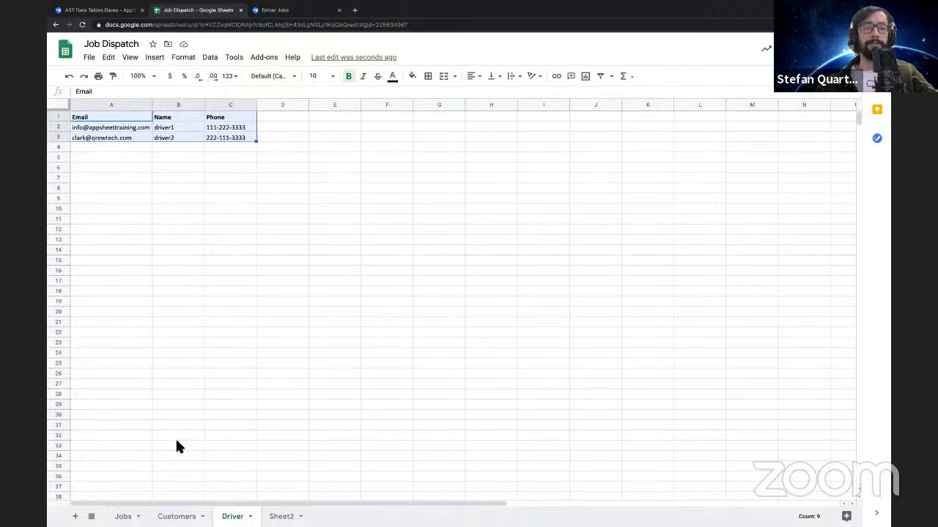
{"action": "left_click", "coordinate": [123, 517]}
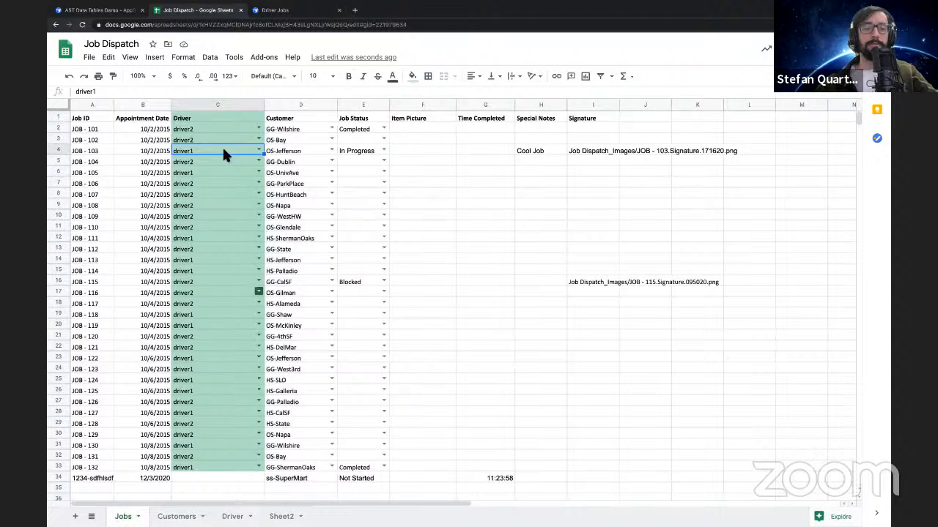
{"action": "left_click", "coordinate": [209, 105]}
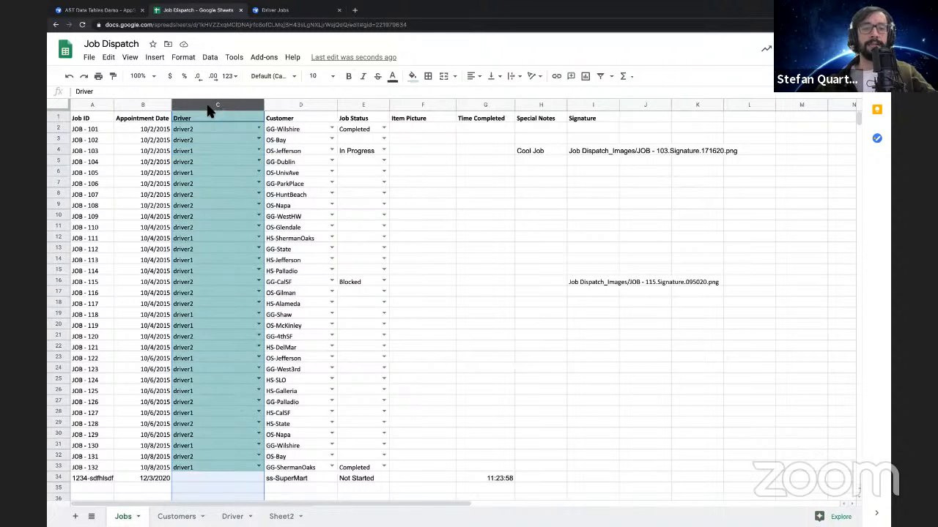
{"action": "left_click", "coordinate": [315, 261]}
{"action": "left_click", "coordinate": [197, 478]}
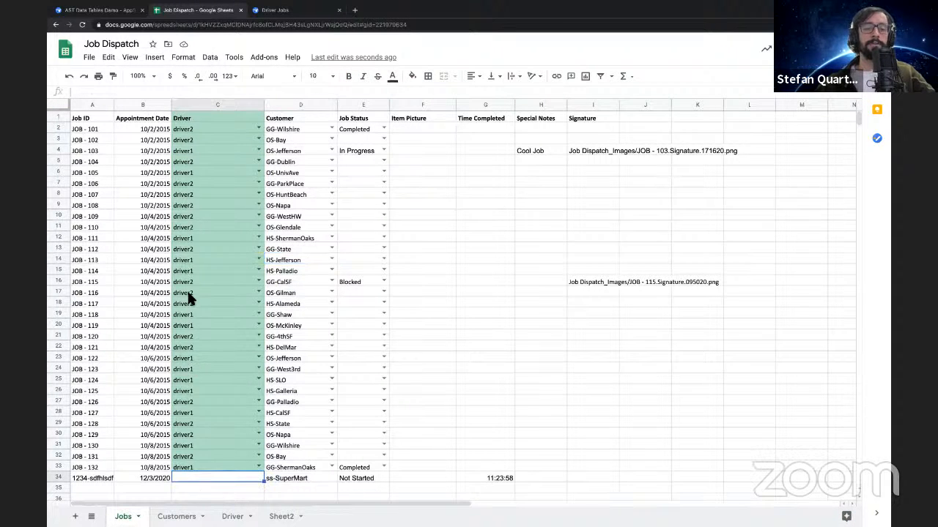
Switch back to AppSheet, collapse the Job Dispatch column list, and open the app's table definitions
{"action": "left_click", "coordinate": [114, 11]}
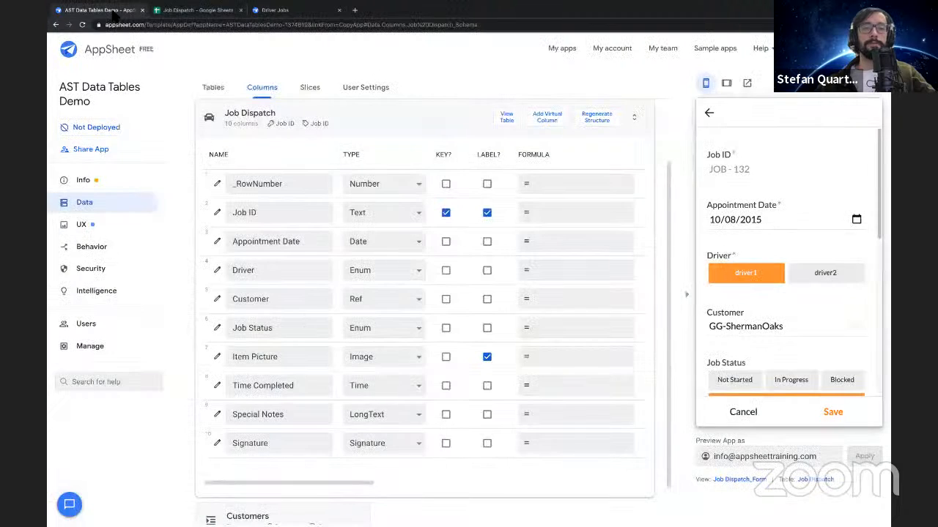
{"action": "left_click", "coordinate": [383, 129]}
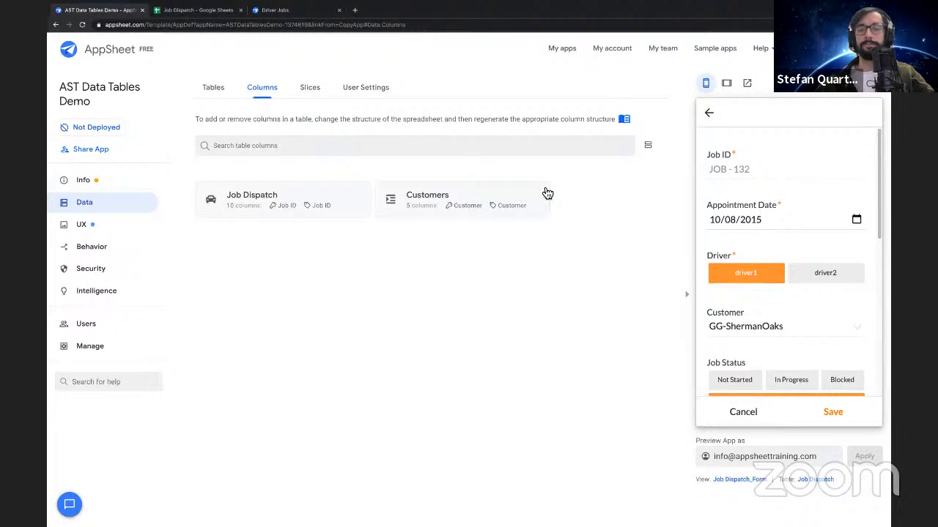
{"action": "left_click", "coordinate": [215, 89]}
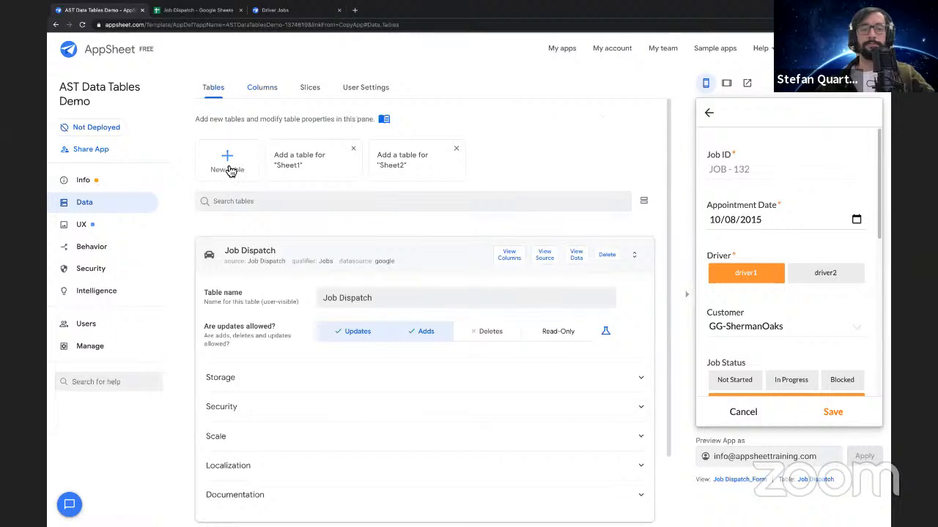
Check the Job Dispatch spreadsheet, dismiss the suggested tables for Sheet1 and Sheet2, and reload the app editor
{"action": "left_click", "coordinate": [229, 170]}
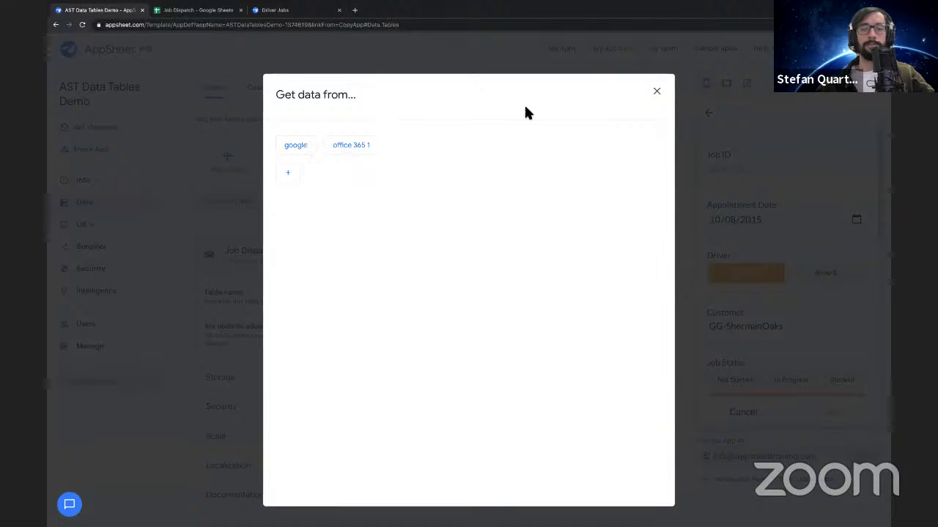
{"action": "left_click", "coordinate": [657, 91]}
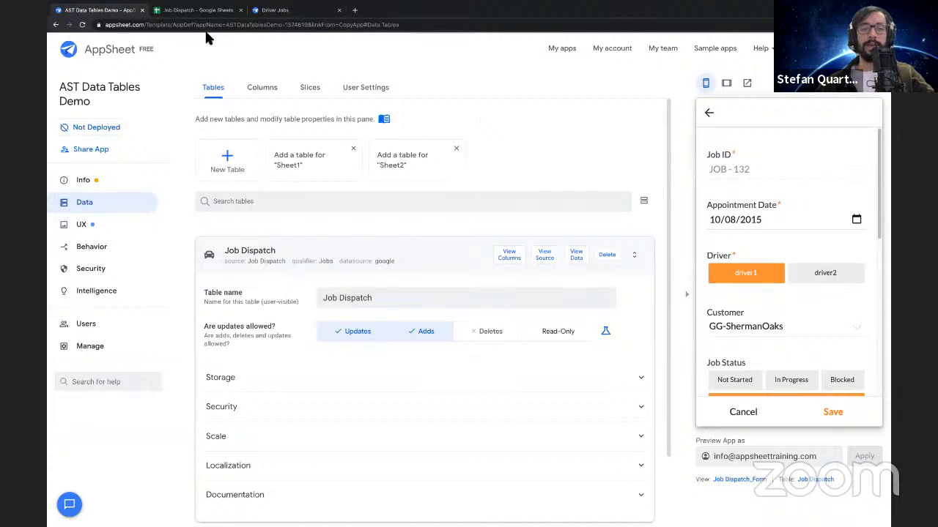
{"action": "left_click", "coordinate": [195, 10]}
{"action": "left_click", "coordinate": [99, 9]}
{"action": "left_click", "coordinate": [353, 149]}
{"action": "left_click", "coordinate": [354, 149]}
{"action": "left_click", "coordinate": [82, 25]}
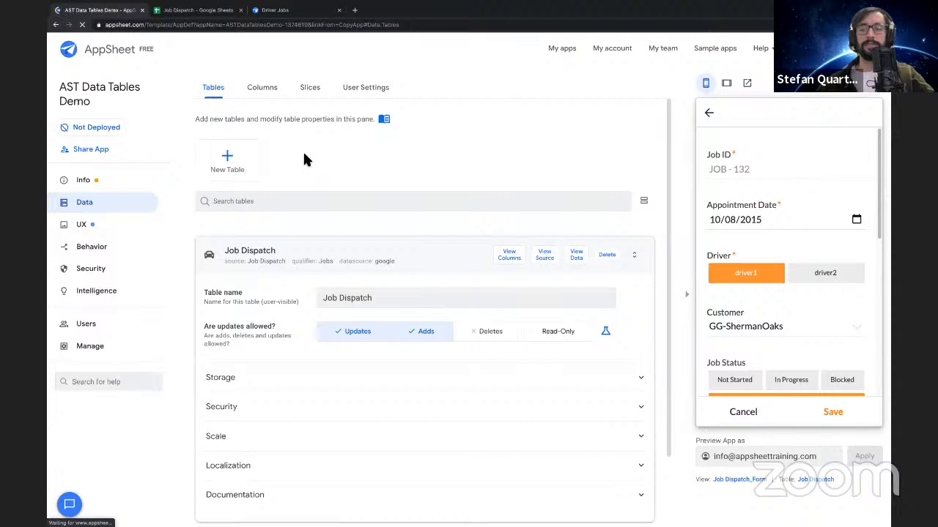
Add the Driver worksheet of the Job Dispatch source as a new read-only table
{"action": "left_click", "coordinate": [227, 162]}
{"action": "left_click", "coordinate": [420, 143]}
{"action": "left_click", "coordinate": [415, 152]}
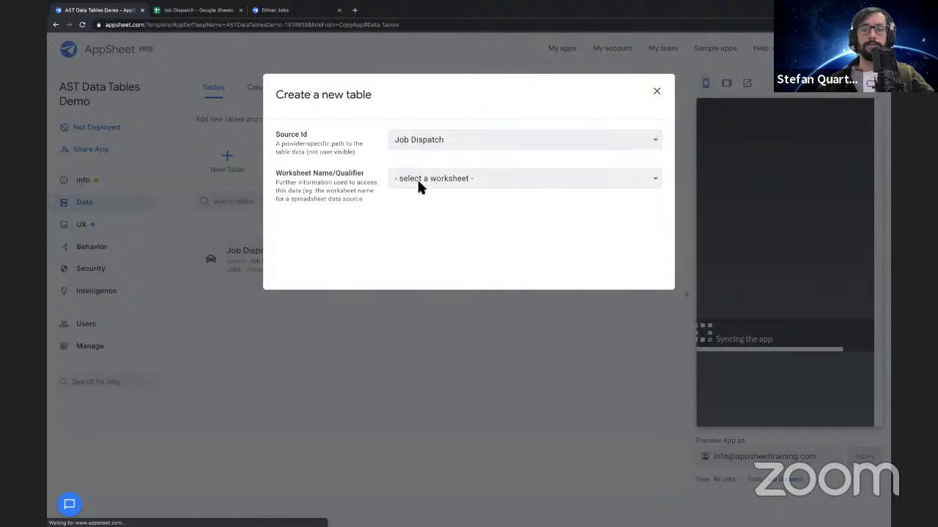
{"action": "left_click", "coordinate": [418, 183]}
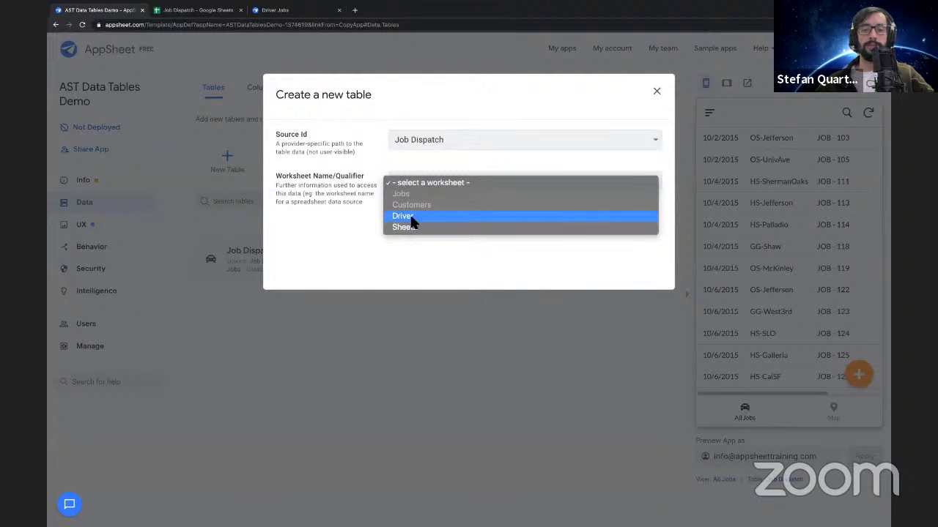
{"action": "left_click", "coordinate": [399, 215]}
{"action": "left_click", "coordinate": [546, 240]}
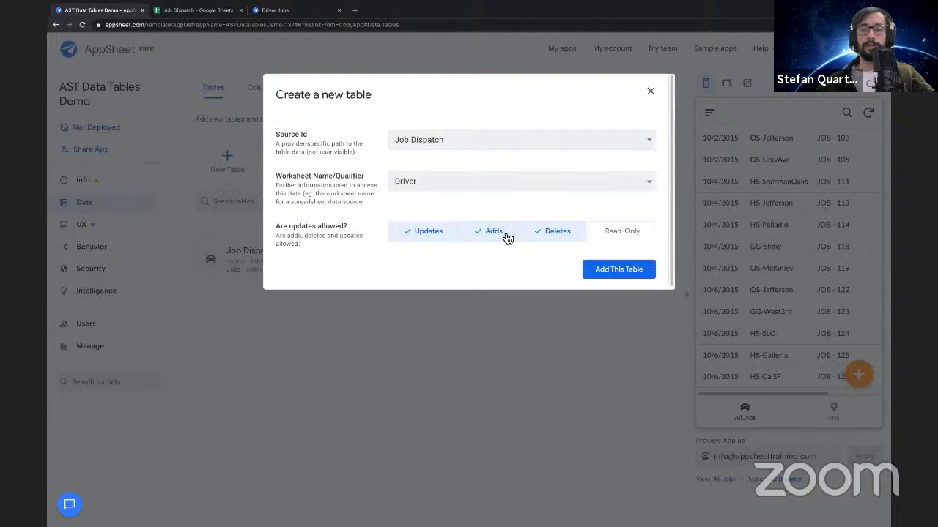
{"action": "left_click", "coordinate": [469, 237]}
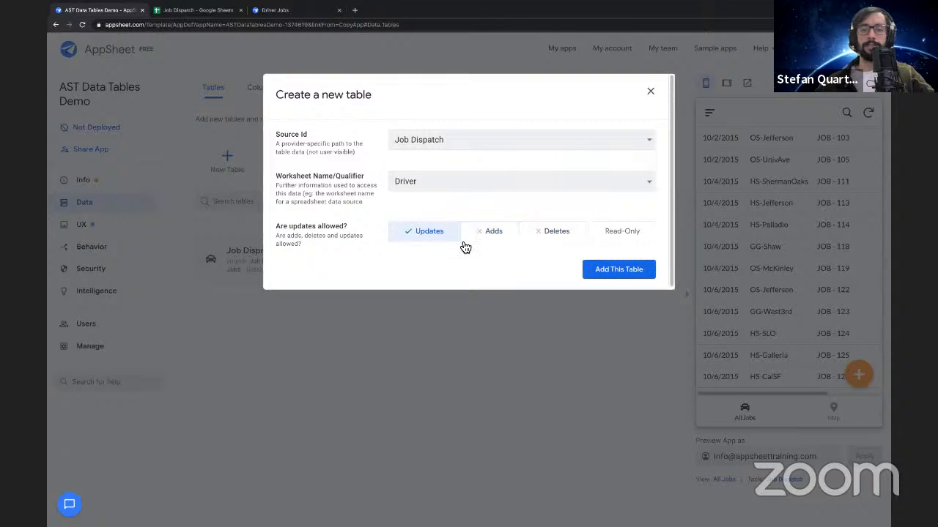
{"action": "left_click", "coordinate": [459, 244]}
{"action": "left_click", "coordinate": [618, 270]}
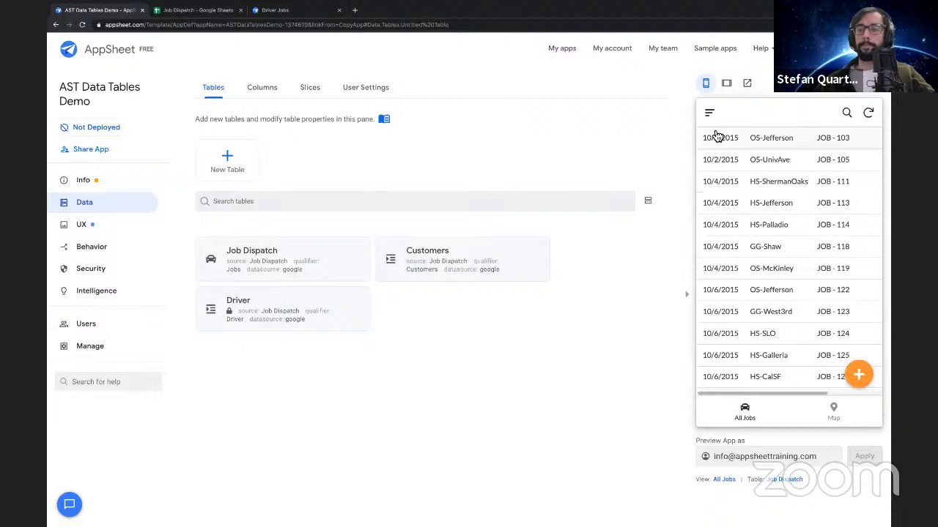
Check the previewed app's navigation menu and create a new view named Drviers that displays the Driver table
{"action": "left_click", "coordinate": [709, 113]}
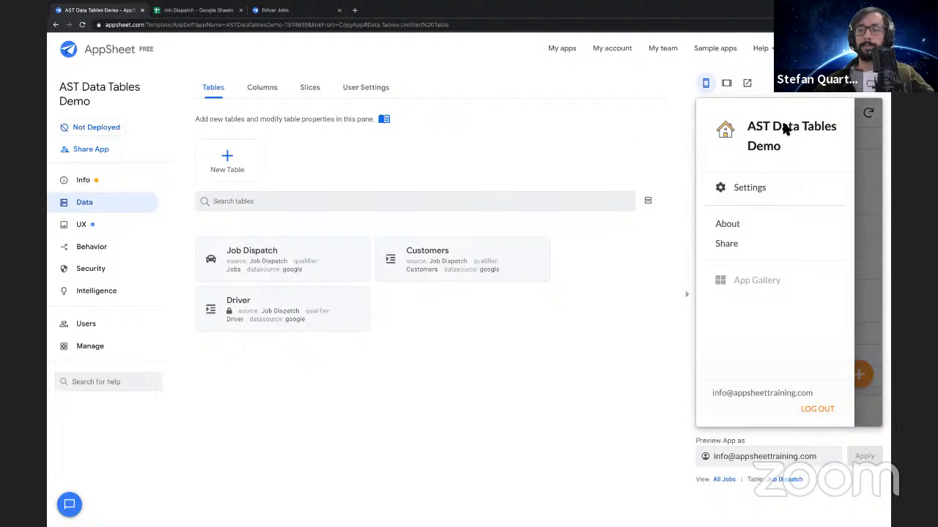
{"action": "left_click", "coordinate": [864, 130]}
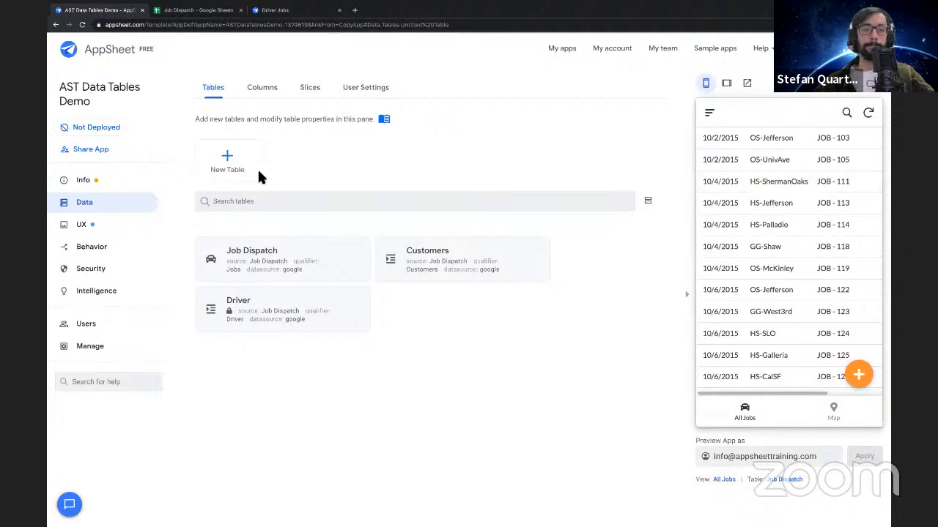
{"action": "left_click", "coordinate": [82, 226]}
{"action": "left_click", "coordinate": [232, 200]}
{"action": "double_click", "coordinate": [349, 165]}
{"action": "type", "text": "Drviers"}
{"action": "left_click", "coordinate": [258, 370]}
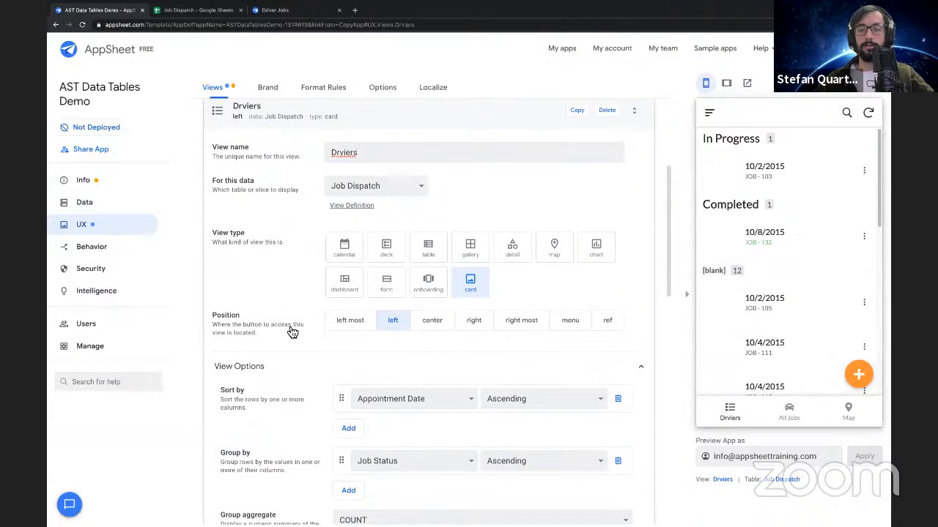
{"action": "left_click", "coordinate": [402, 186]}
{"action": "left_click", "coordinate": [400, 176]}
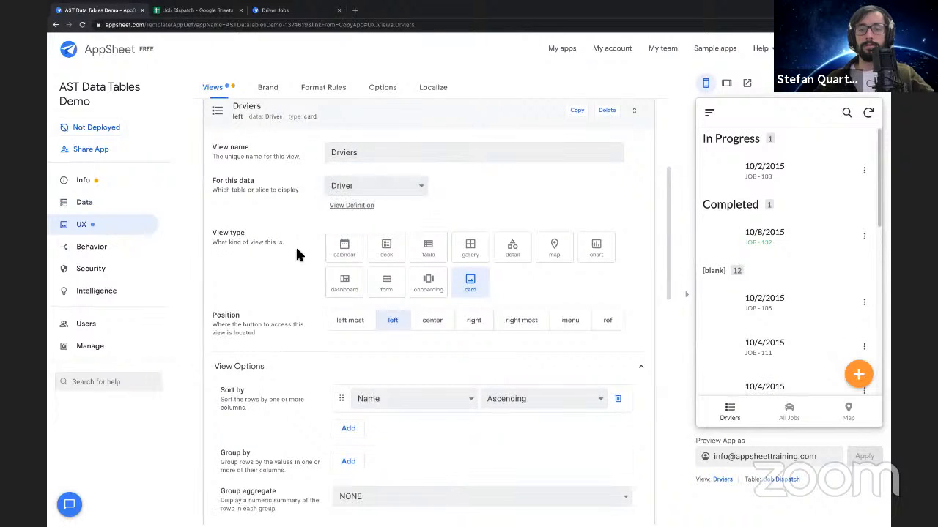
Search the icons for "user", give the Drviers view the solid two-person icon, and collapse the view's settings
{"action": "scroll", "coordinate": [297, 253], "scroll_direction": "down", "scroll_amount": 1}
{"action": "scroll", "coordinate": [297, 253], "scroll_direction": "down", "scroll_amount": 1}
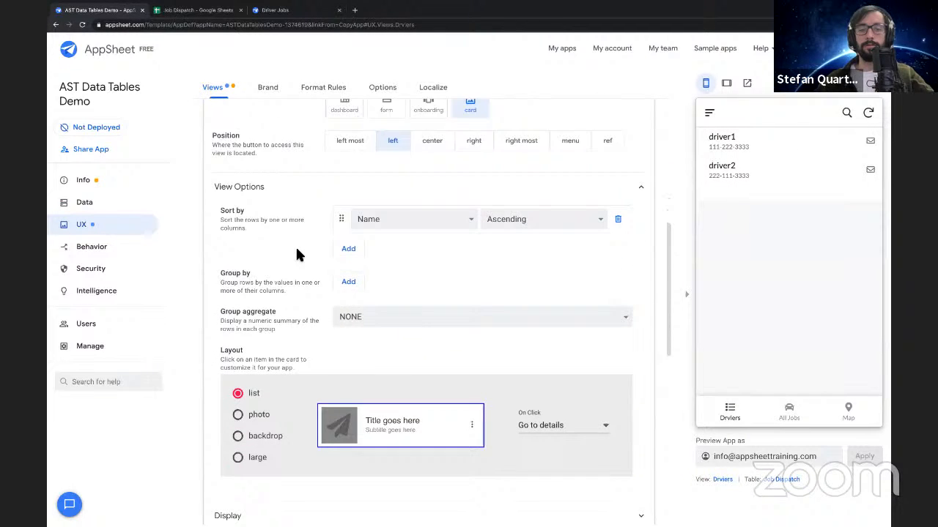
{"action": "scroll", "coordinate": [296, 253], "scroll_direction": "down", "scroll_amount": 2}
{"action": "scroll", "coordinate": [297, 254], "scroll_direction": "down", "scroll_amount": 1}
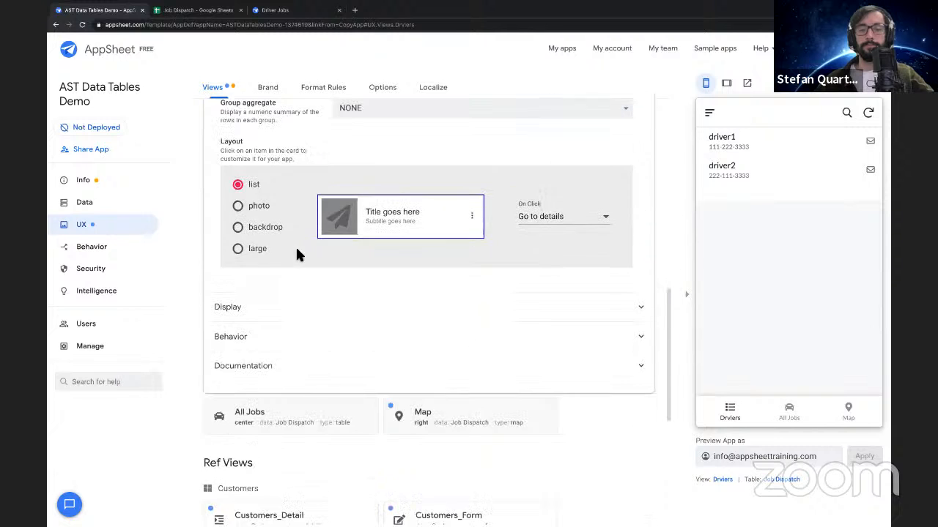
{"action": "left_click", "coordinate": [272, 308]}
{"action": "left_click", "coordinate": [374, 338]}
{"action": "type", "text": "driver"}
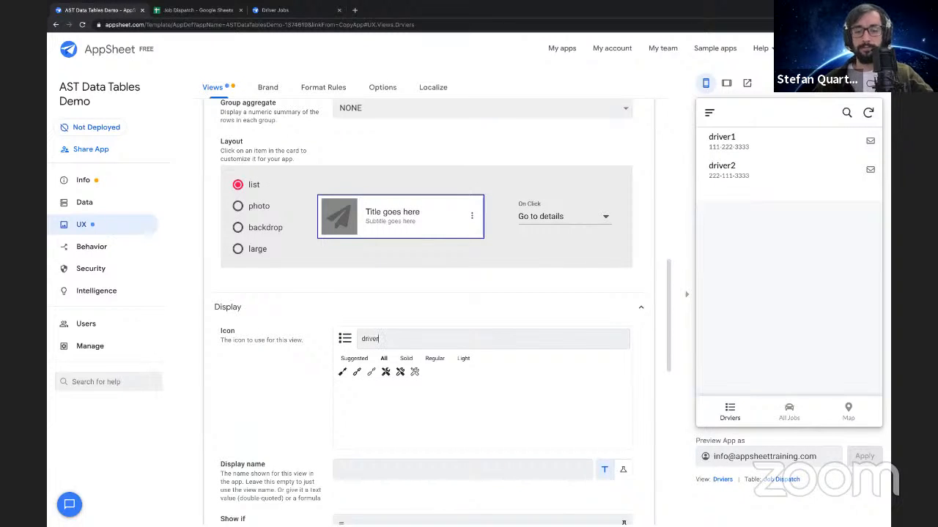
{"action": "key", "text": "BackSpace"}
{"action": "key", "text": "BackSpace"}
{"action": "type", "text": "user"}
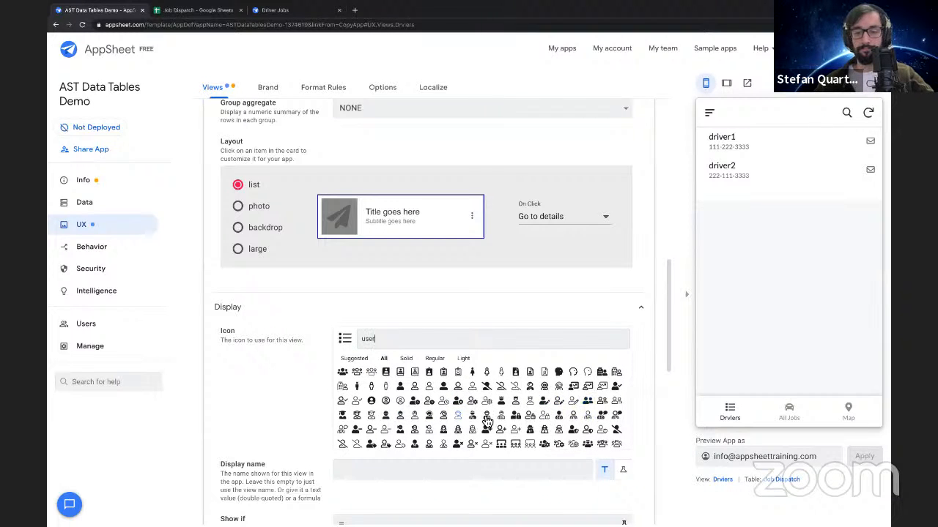
{"action": "scroll", "coordinate": [581, 410], "scroll_direction": "down", "scroll_amount": 1}
{"action": "left_click", "coordinate": [588, 389]}
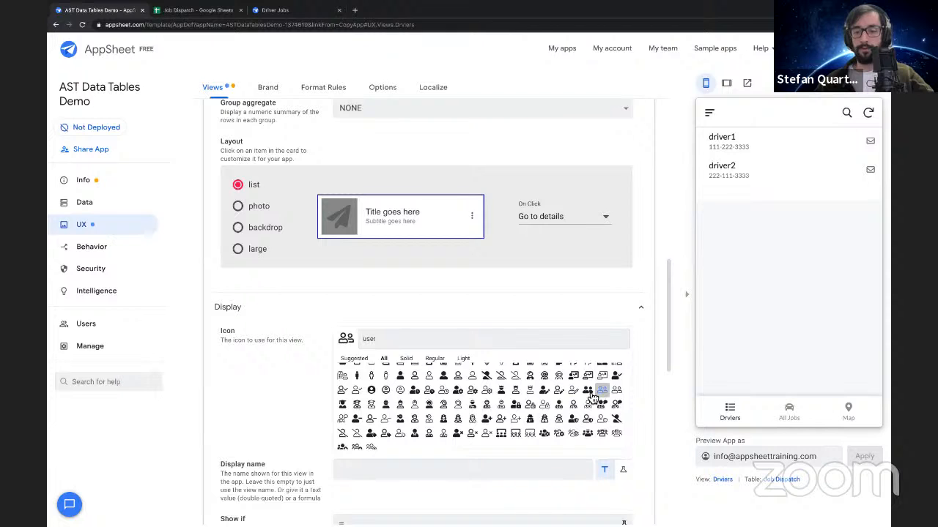
{"action": "scroll", "coordinate": [282, 367], "scroll_direction": "down", "scroll_amount": 2}
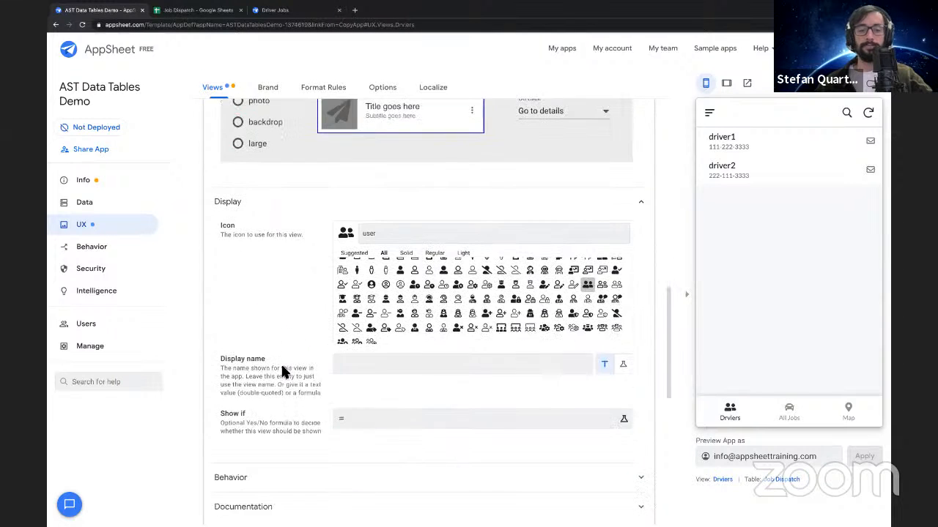
{"action": "scroll", "coordinate": [282, 367], "scroll_direction": "up", "scroll_amount": 7}
{"action": "scroll", "coordinate": [280, 372], "scroll_direction": "up", "scroll_amount": 3}
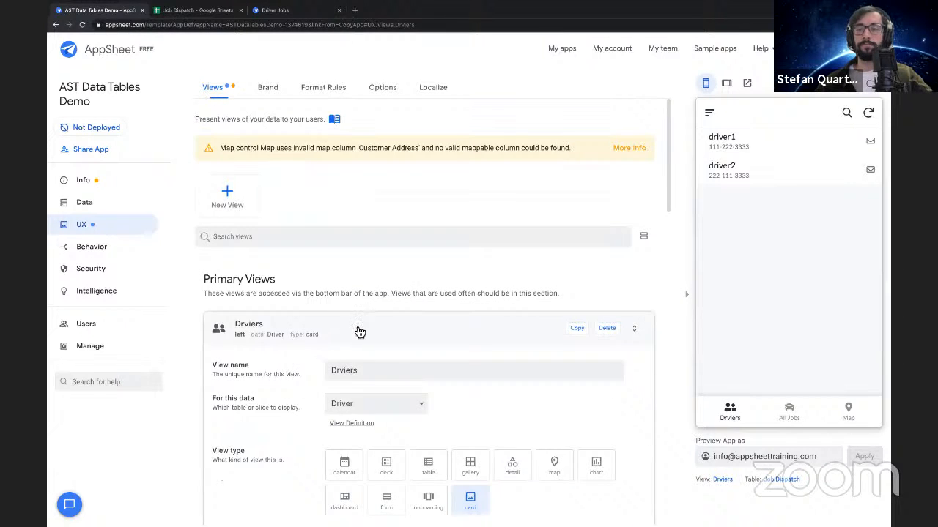
{"action": "left_click", "coordinate": [356, 326]}
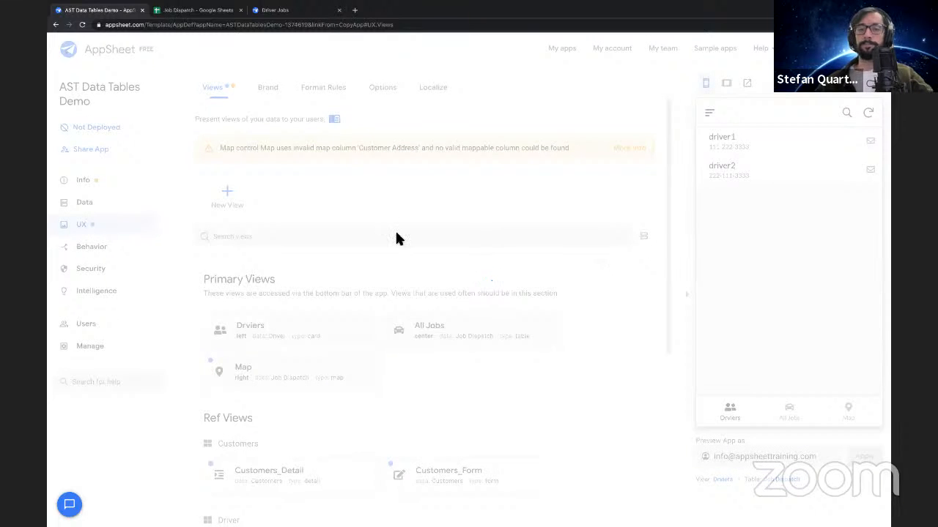
Open the Driver table's column list and review the key, label, show, editable and require settings, especially for Email
{"action": "left_click", "coordinate": [90, 206]}
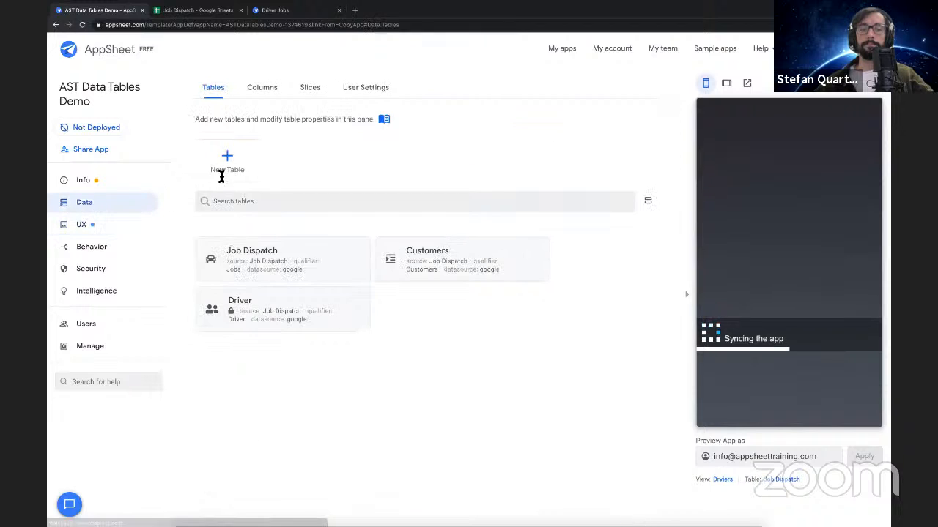
{"action": "left_click", "coordinate": [360, 310]}
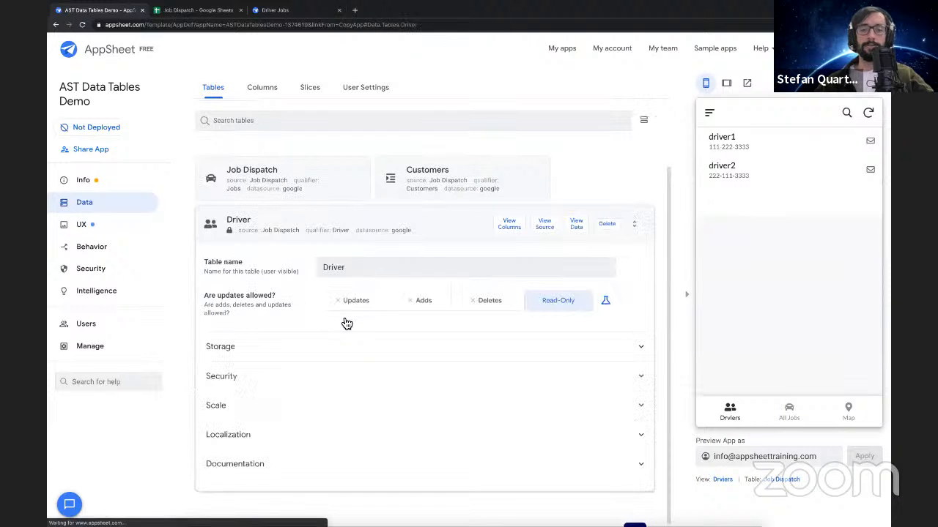
{"action": "left_click", "coordinate": [510, 233]}
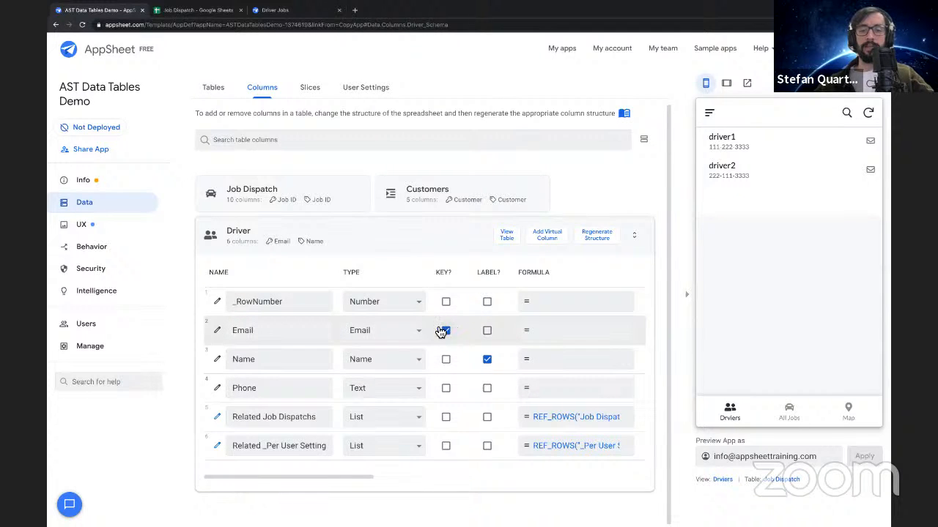
{"action": "double_click", "coordinate": [288, 330]}
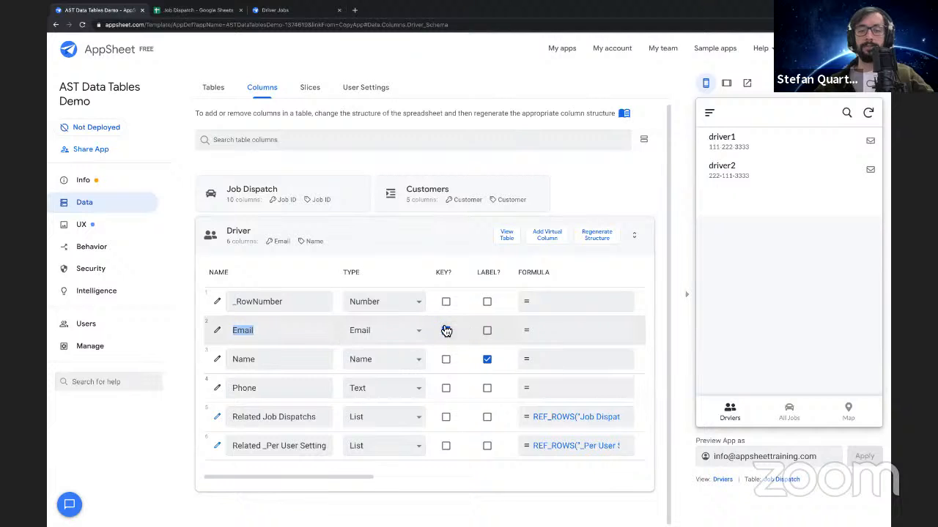
{"action": "scroll", "coordinate": [486, 334], "scroll_direction": "right", "scroll_amount": 2}
{"action": "scroll", "coordinate": [485, 333], "scroll_direction": "right", "scroll_amount": 6}
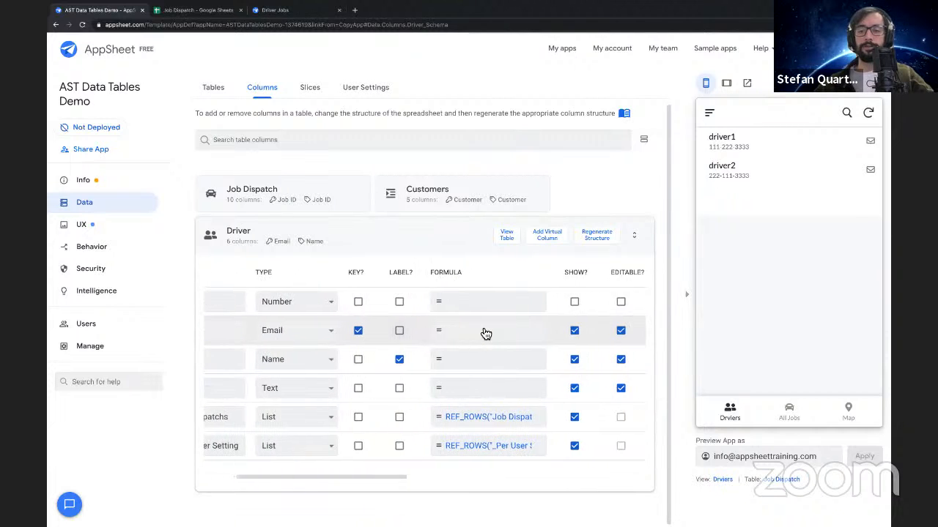
{"action": "scroll", "coordinate": [485, 334], "scroll_direction": "right", "scroll_amount": 3}
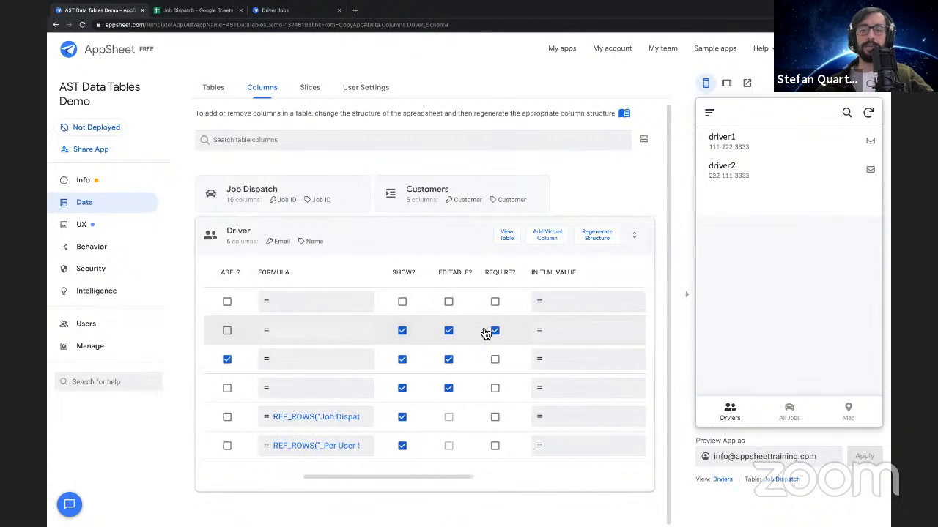
{"action": "scroll", "coordinate": [486, 334], "scroll_direction": "left", "scroll_amount": 4}
{"action": "scroll", "coordinate": [485, 334], "scroll_direction": "left", "scroll_amount": 3}
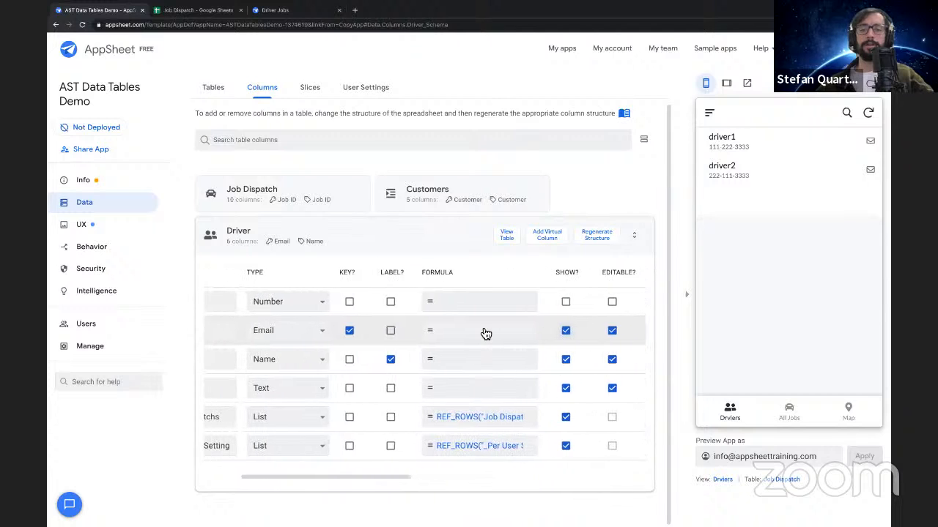
{"action": "scroll", "coordinate": [395, 344], "scroll_direction": "left", "scroll_amount": 4}
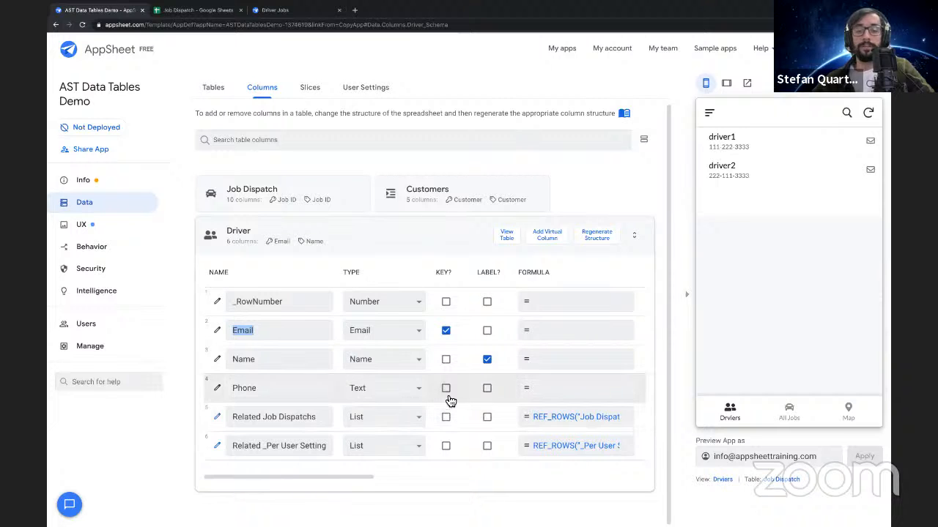
Set the Driver table's Phone column type to Phone and check the phone field in driver2's previewed record
{"action": "left_click", "coordinate": [359, 390]}
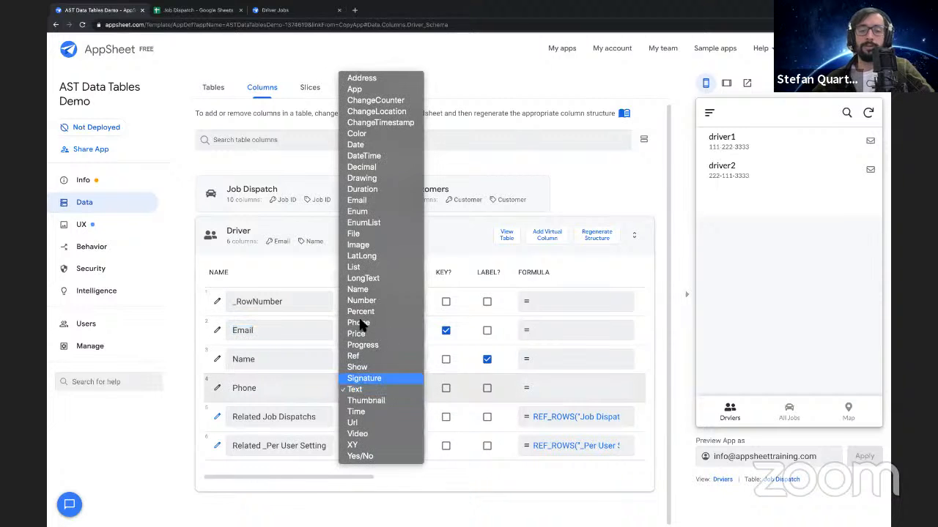
{"action": "left_click", "coordinate": [359, 325]}
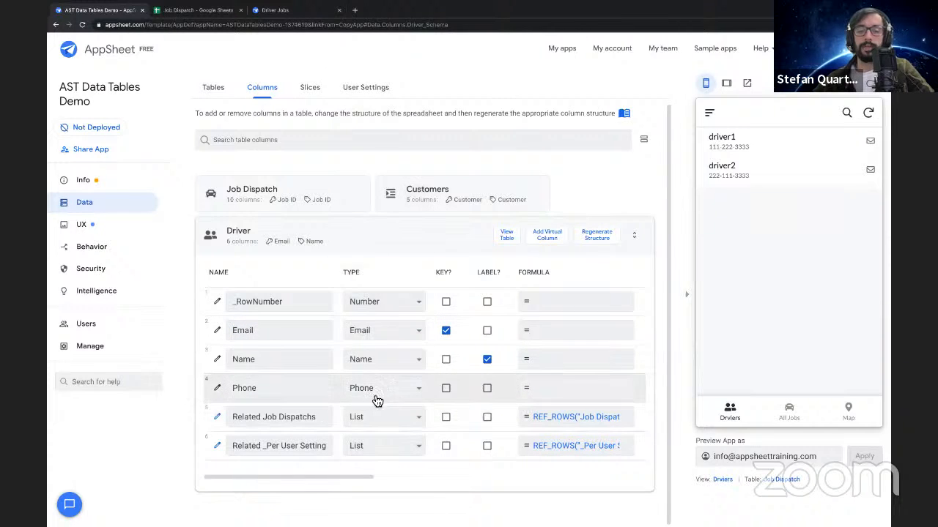
{"action": "left_click", "coordinate": [806, 181]}
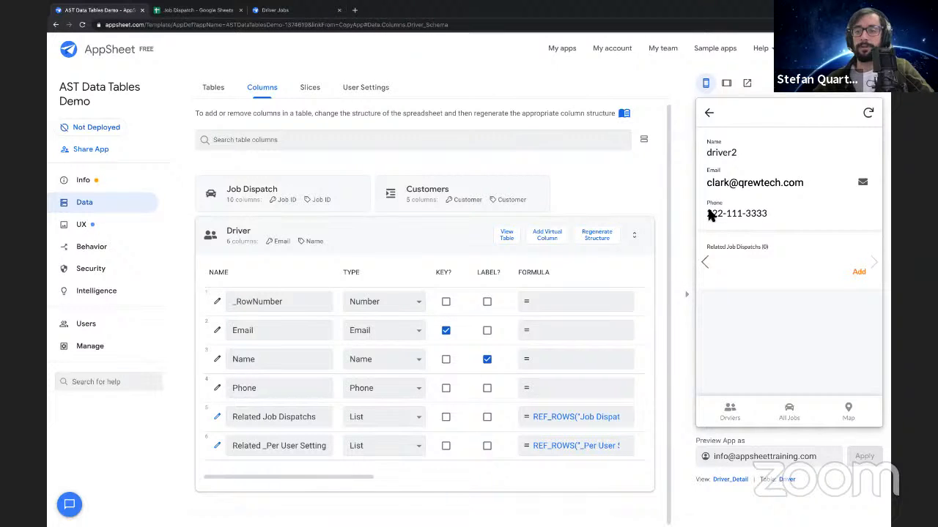
{"action": "left_click_drag", "start_coordinate": [706, 213], "coordinate": [837, 212]}
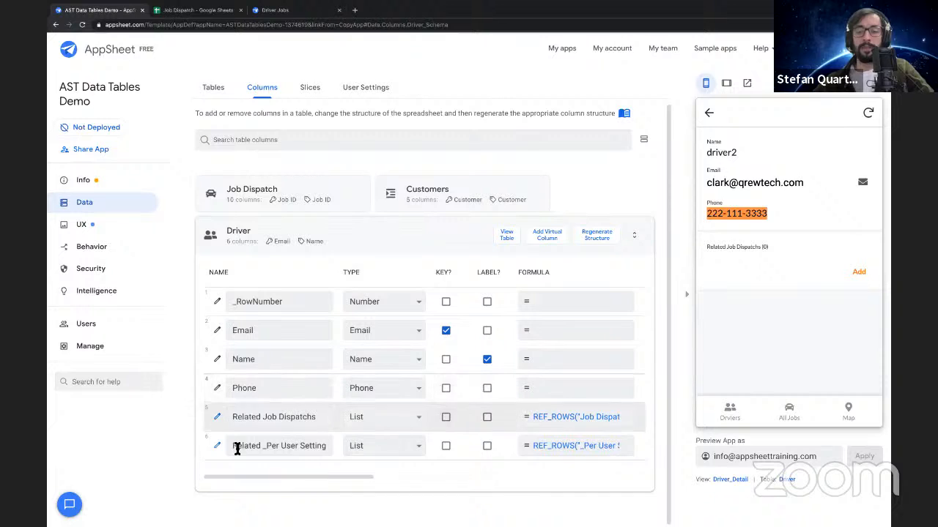
Examine the app formula of the Driver table's Related Job Dispatchs column and close it without editing
{"action": "left_click_drag", "start_coordinate": [233, 417], "coordinate": [308, 420]}
{"action": "double_click", "coordinate": [308, 419]}
{"action": "left_click", "coordinate": [532, 421]}
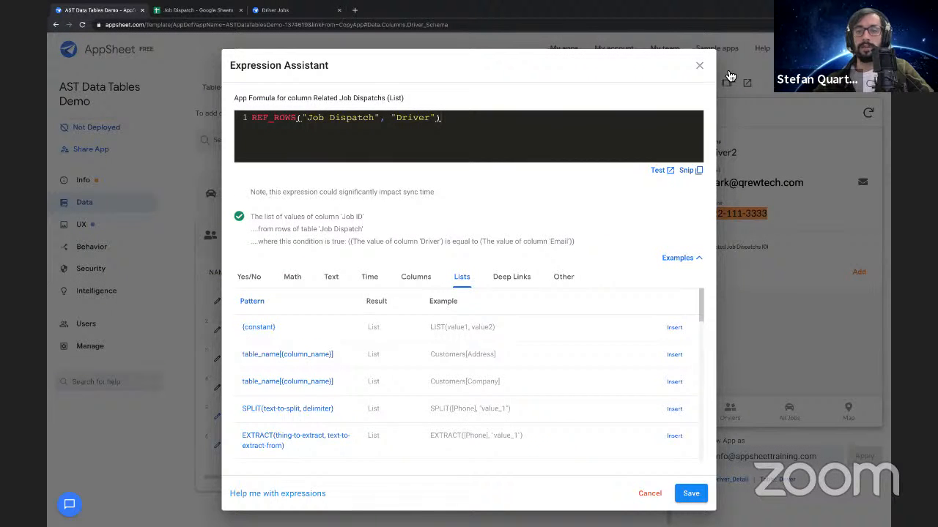
{"action": "left_click", "coordinate": [698, 68]}
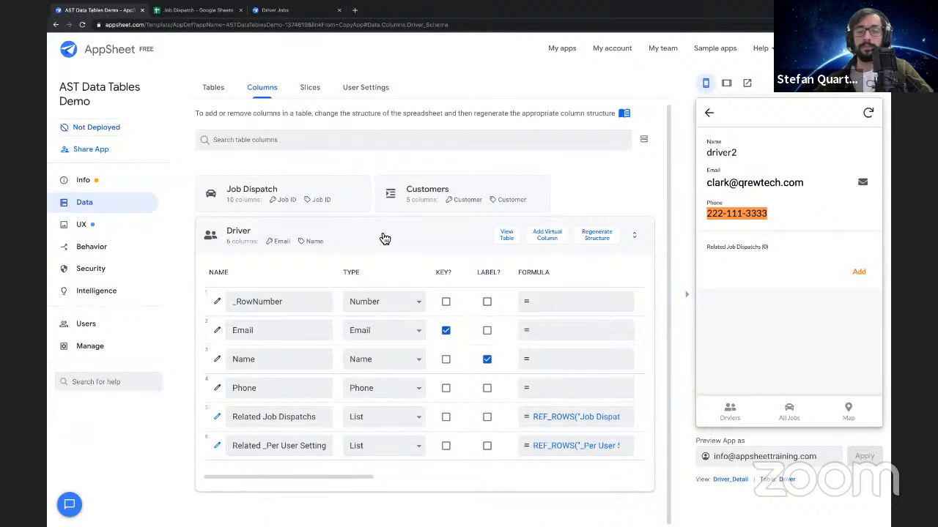
{"action": "left_click", "coordinate": [428, 186]}
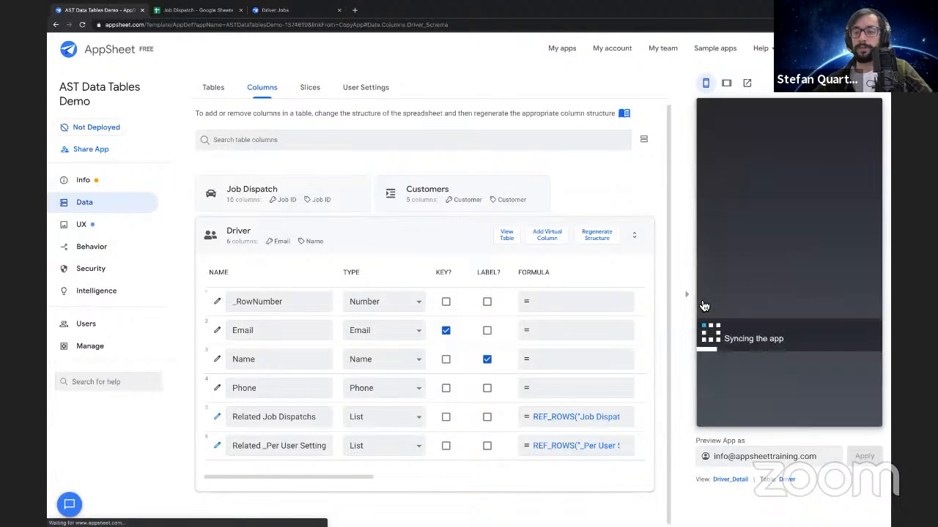
Open JOB - 132 from All Jobs in the app preview and inspect its Driver value in the details and edit form
{"action": "left_click", "coordinate": [411, 243]}
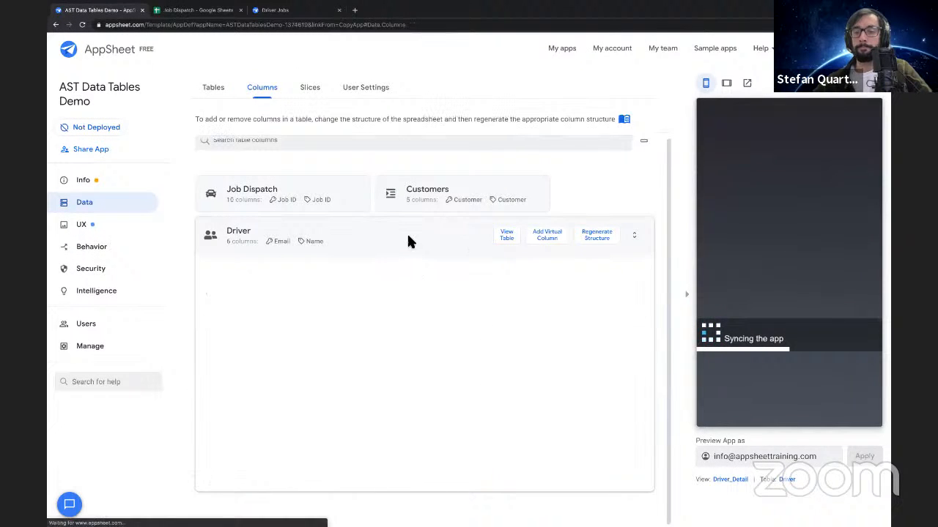
{"action": "left_click", "coordinate": [710, 113]}
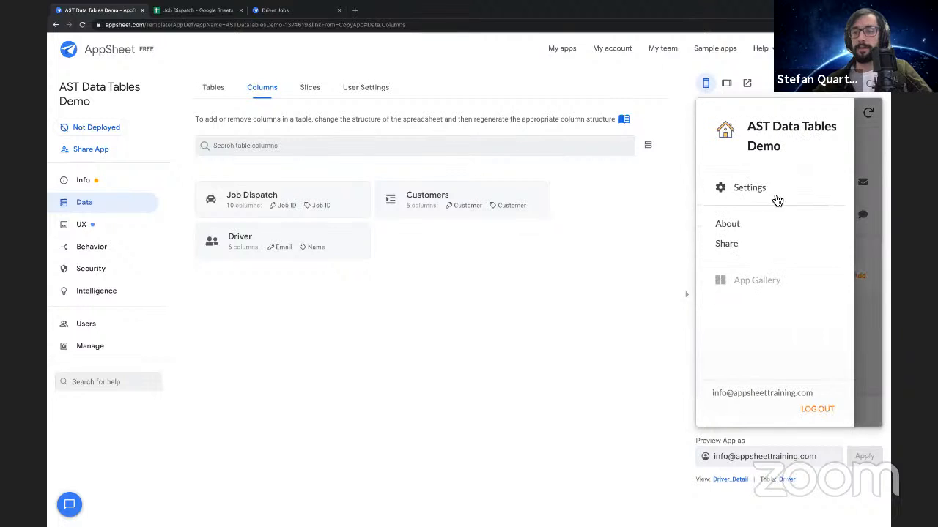
{"action": "left_click", "coordinate": [856, 302]}
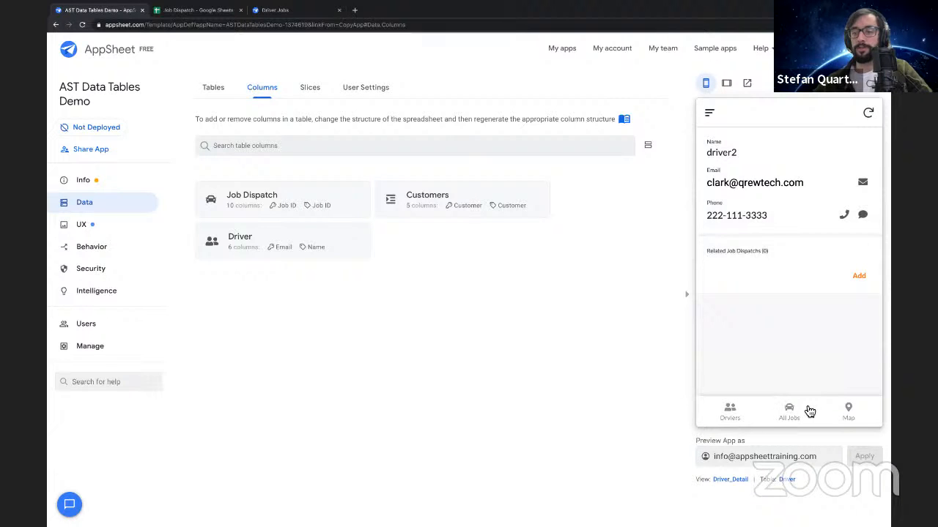
{"action": "left_click", "coordinate": [801, 414]}
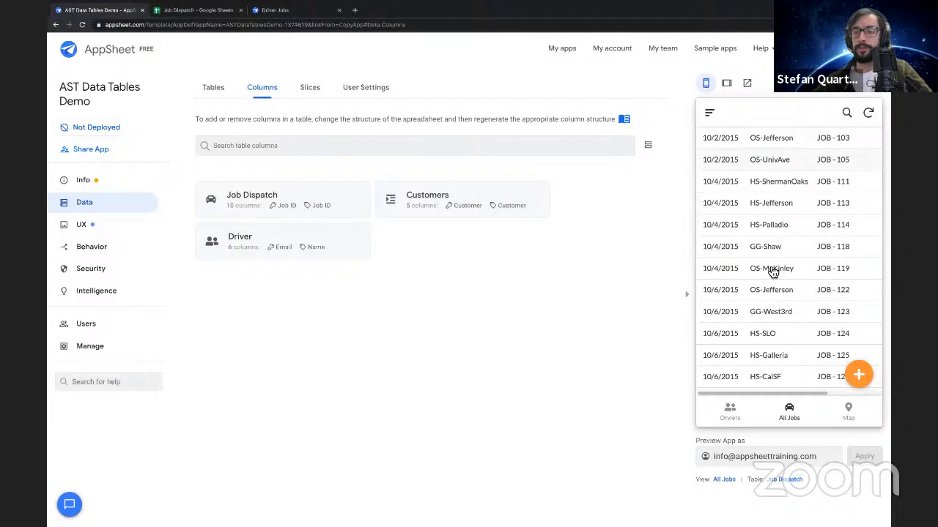
{"action": "scroll", "coordinate": [770, 278], "scroll_direction": "down", "scroll_amount": 2}
{"action": "left_click", "coordinate": [766, 357]}
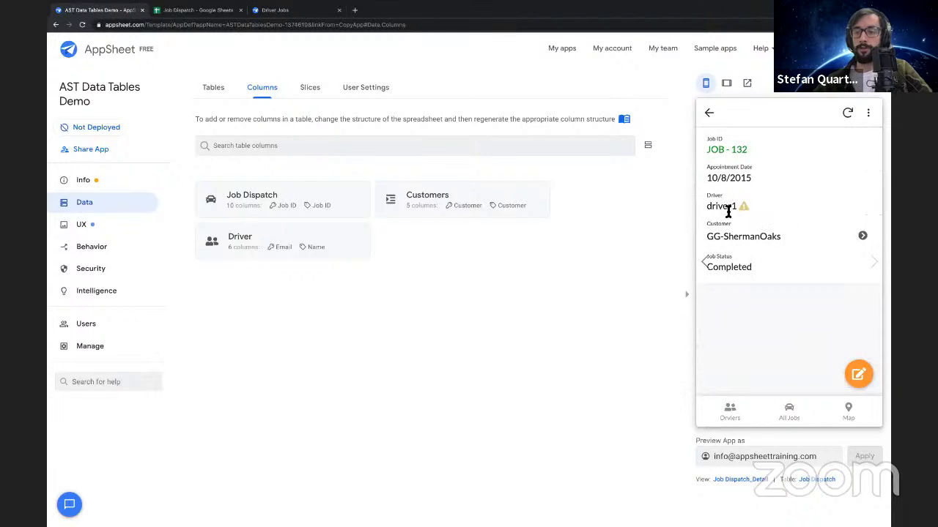
{"action": "left_click_drag", "start_coordinate": [707, 207], "coordinate": [729, 208]}
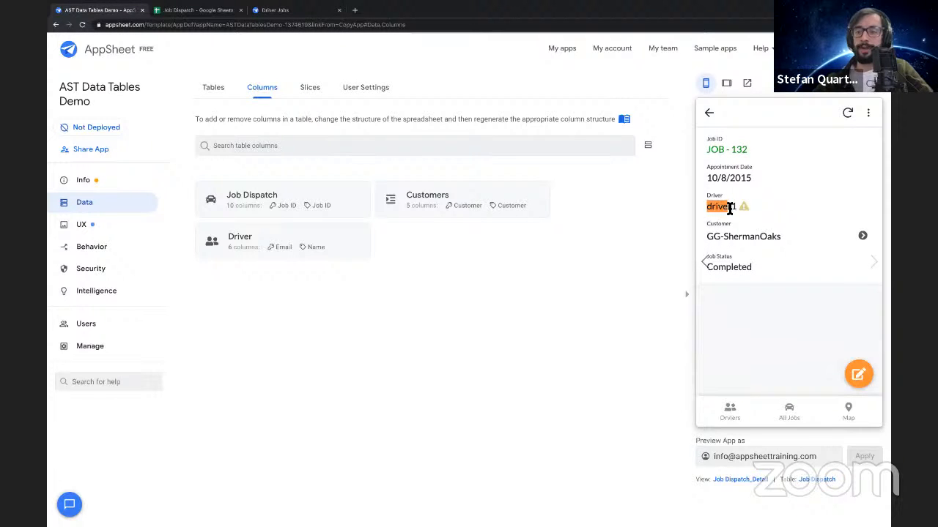
{"action": "left_click", "coordinate": [735, 209]}
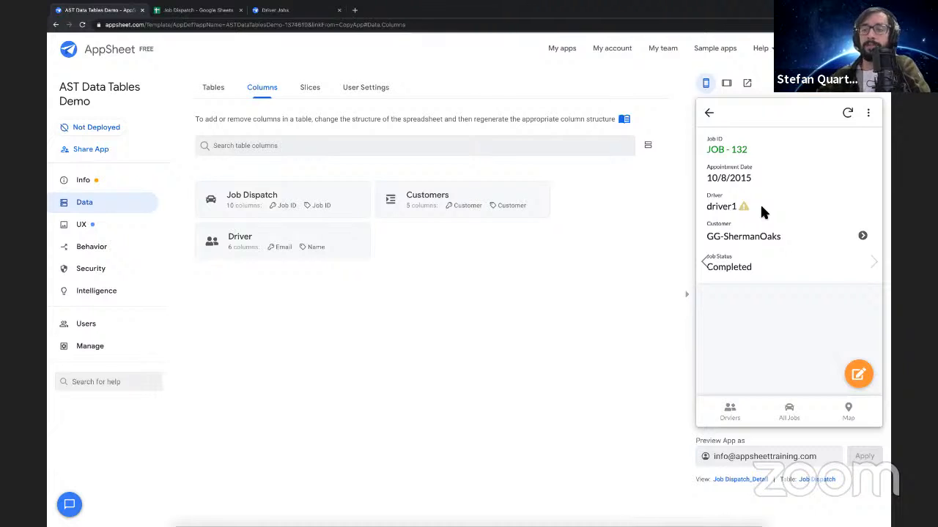
{"action": "left_click", "coordinate": [858, 375]}
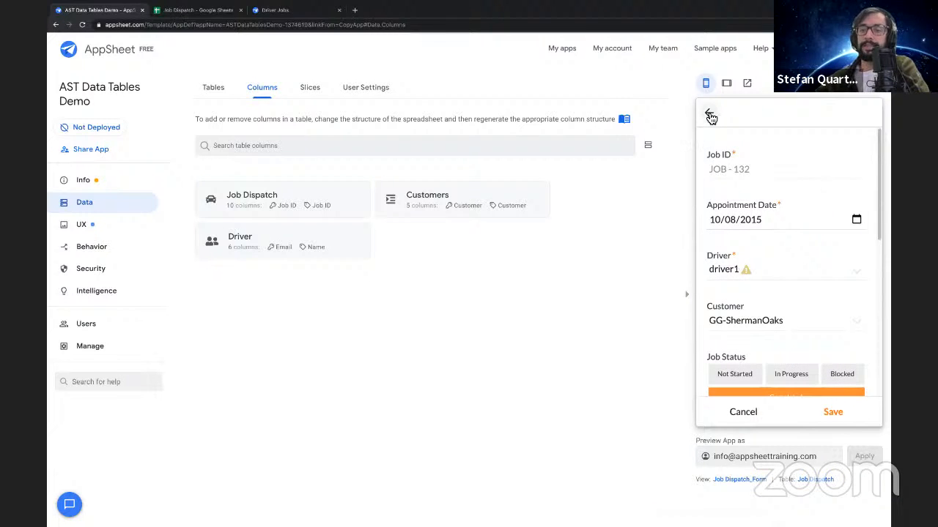
Switch to the Job Dispatch Google Sheet and compare the driver names on the Driver and Jobs sheets
{"action": "left_click", "coordinate": [208, 12]}
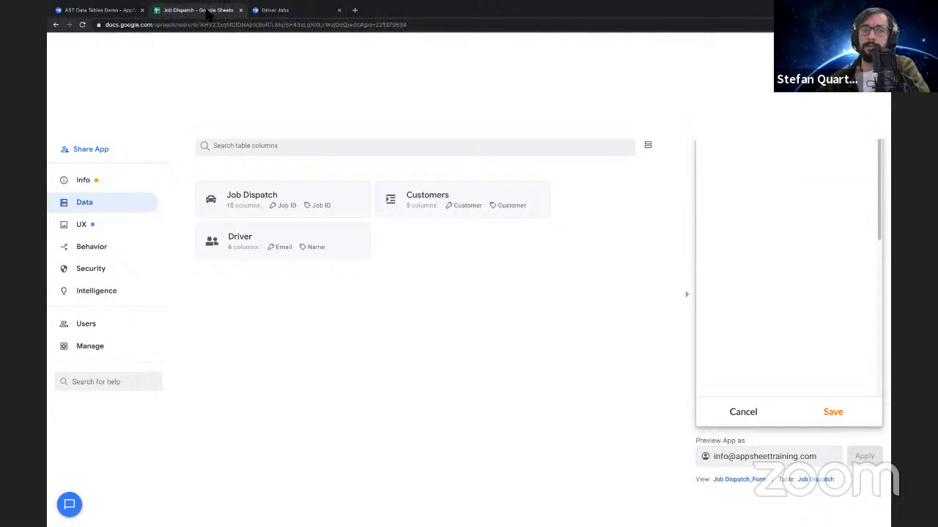
{"action": "left_click", "coordinate": [233, 517]}
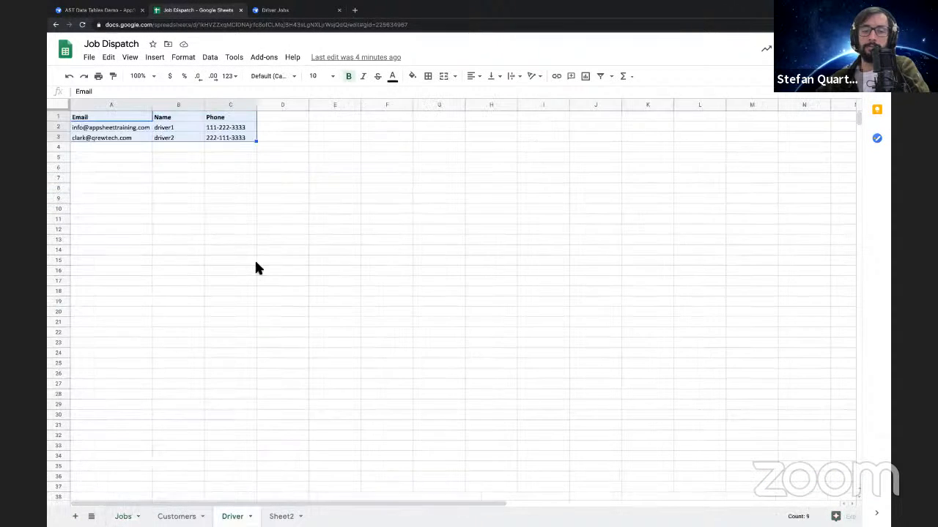
{"action": "left_click", "coordinate": [183, 167]}
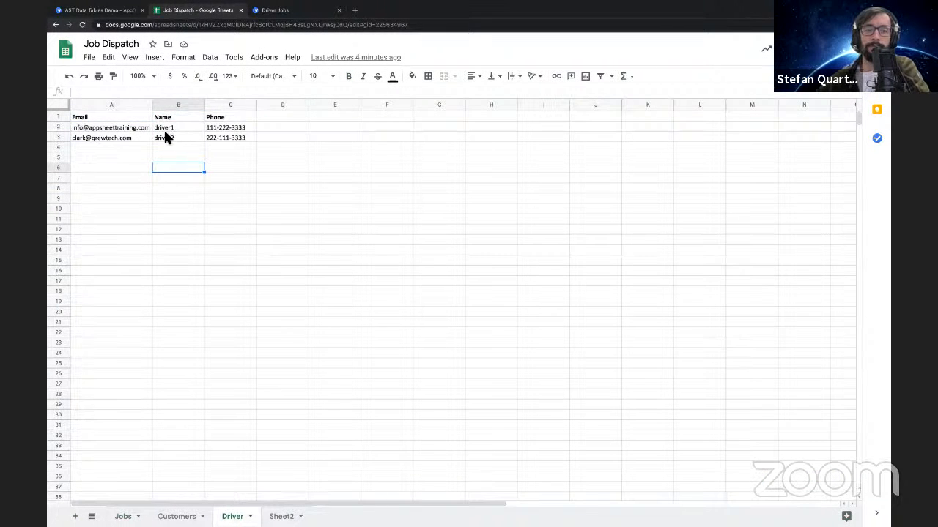
{"action": "left_click", "coordinate": [164, 137]}
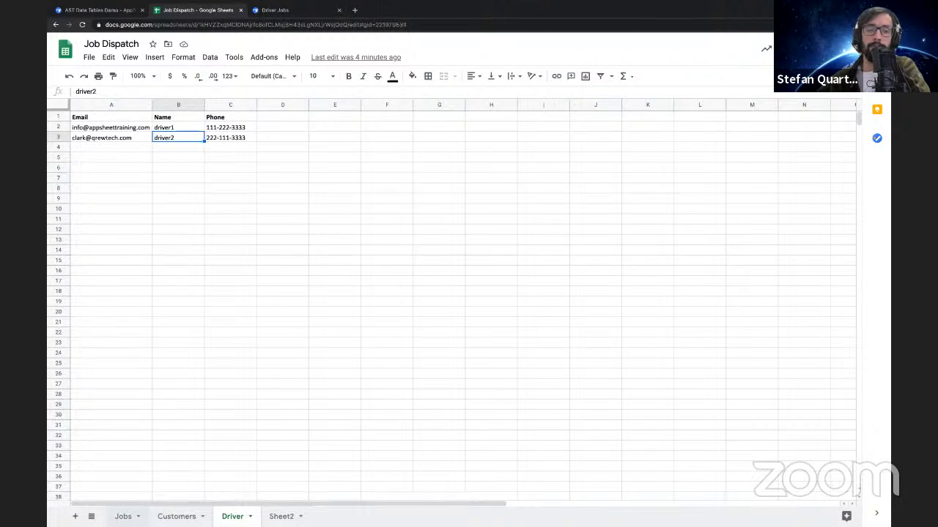
{"action": "left_click", "coordinate": [123, 516]}
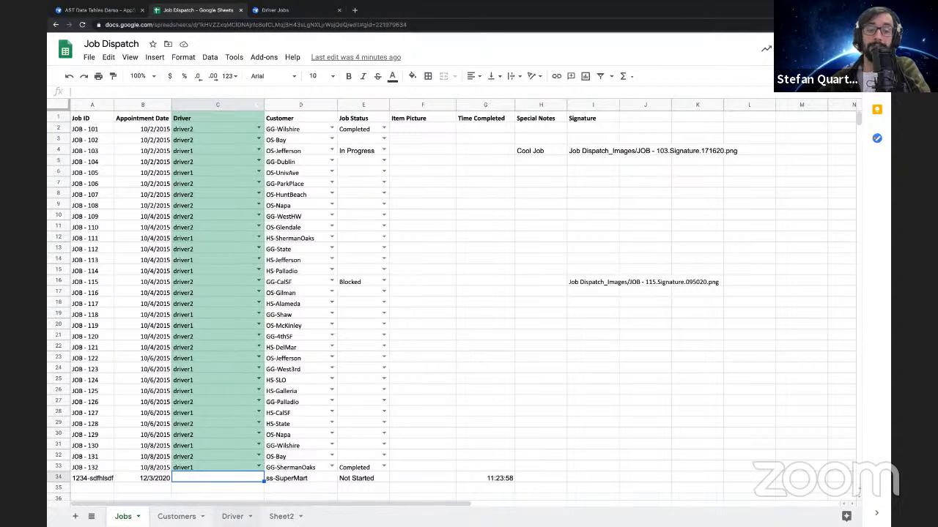
{"action": "left_click", "coordinate": [232, 516]}
{"action": "left_click", "coordinate": [175, 128]}
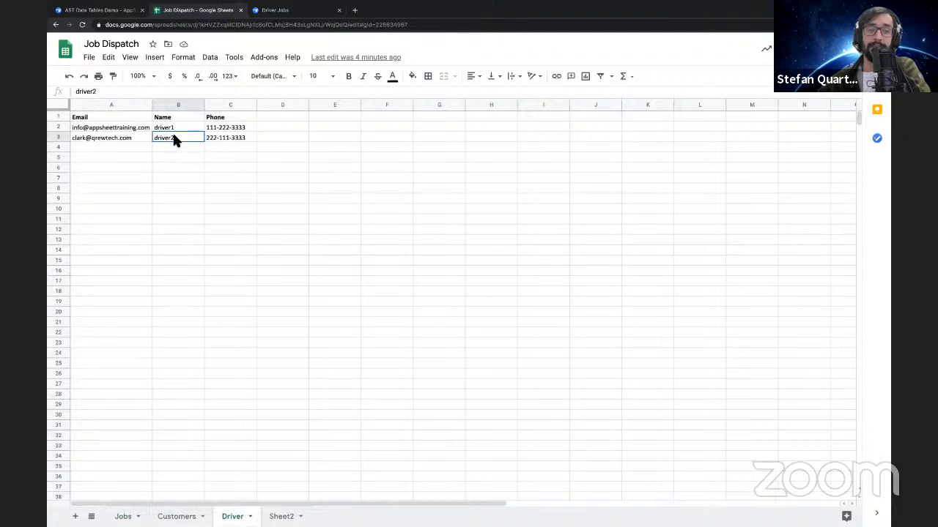
Return to AppSheet, cancel the JOB - 132 edit form, and compare Job Dispatch's Driver column with the Driver table's Email key
{"action": "left_click", "coordinate": [101, 10]}
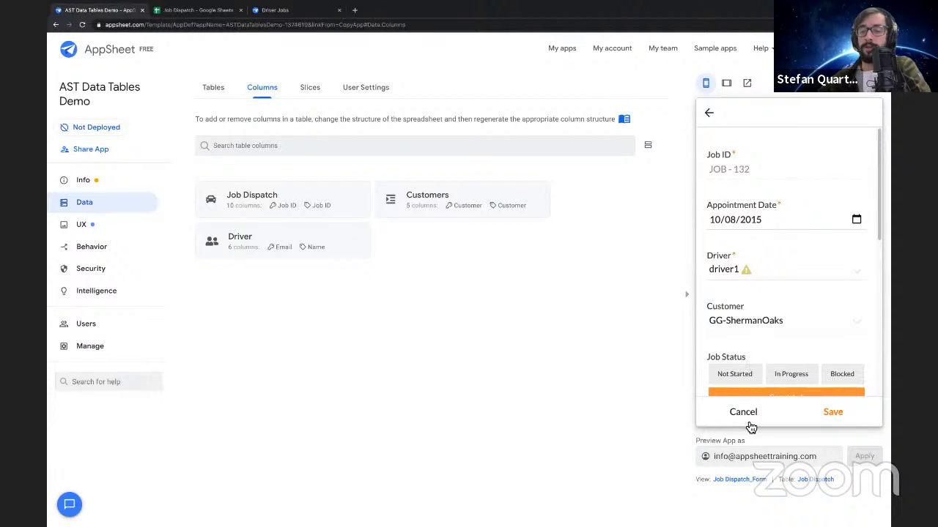
{"action": "left_click", "coordinate": [745, 417]}
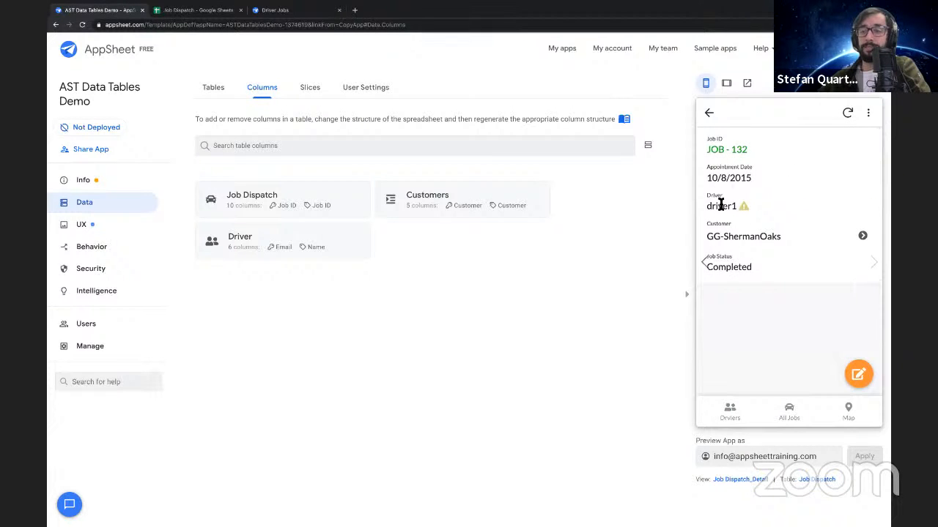
{"action": "left_click_drag", "start_coordinate": [738, 207], "coordinate": [352, 236]}
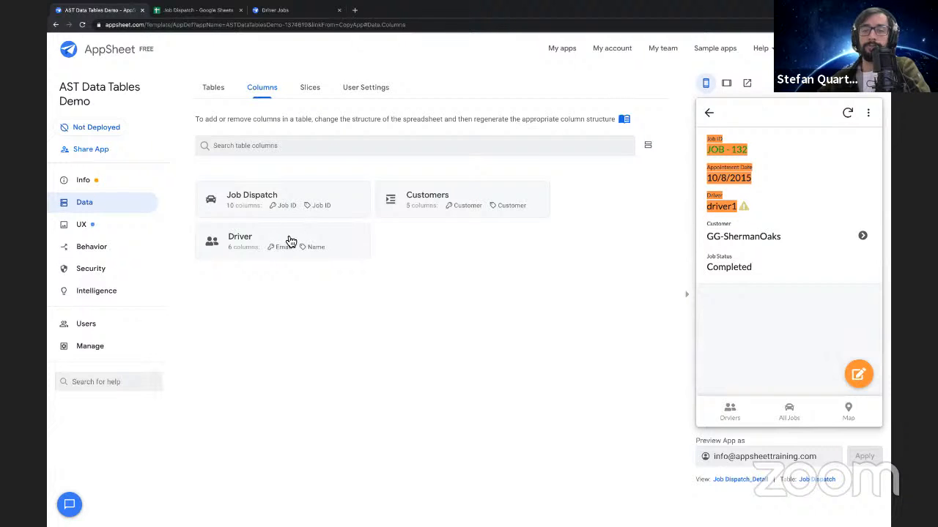
{"action": "left_click", "coordinate": [289, 242]}
{"action": "left_click", "coordinate": [271, 360]}
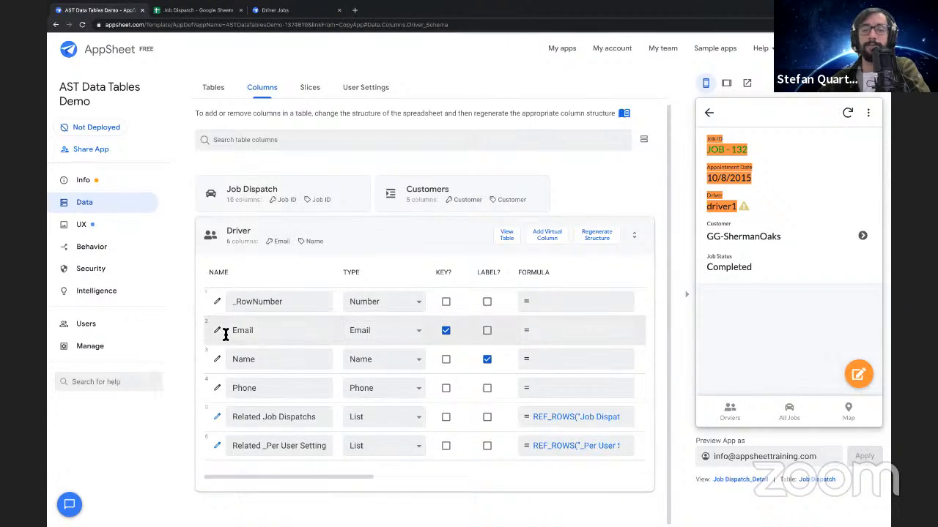
{"action": "left_click", "coordinate": [352, 194]}
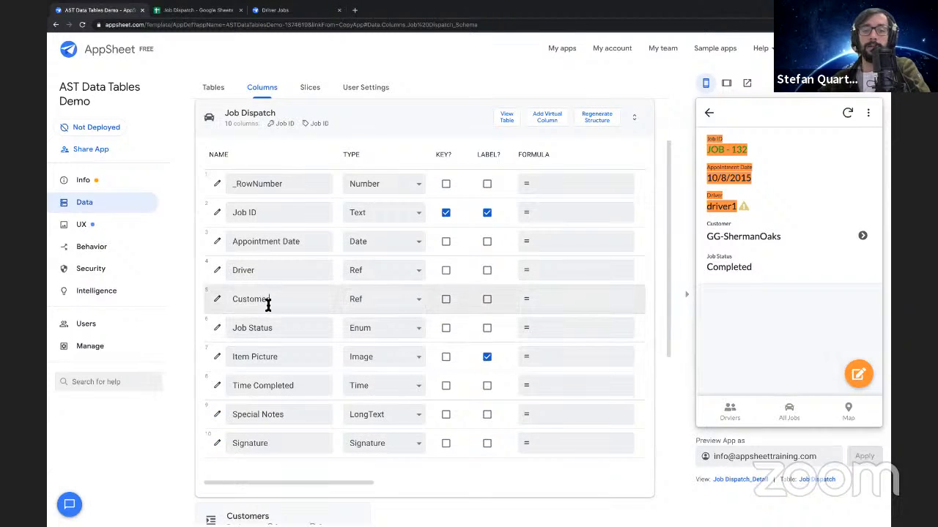
{"action": "double_click", "coordinate": [250, 271]}
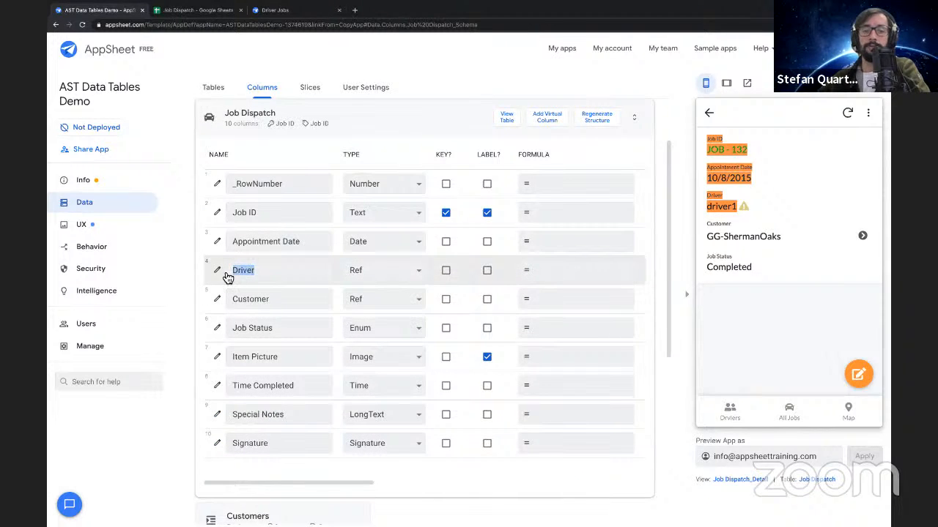
{"action": "left_click", "coordinate": [392, 120]}
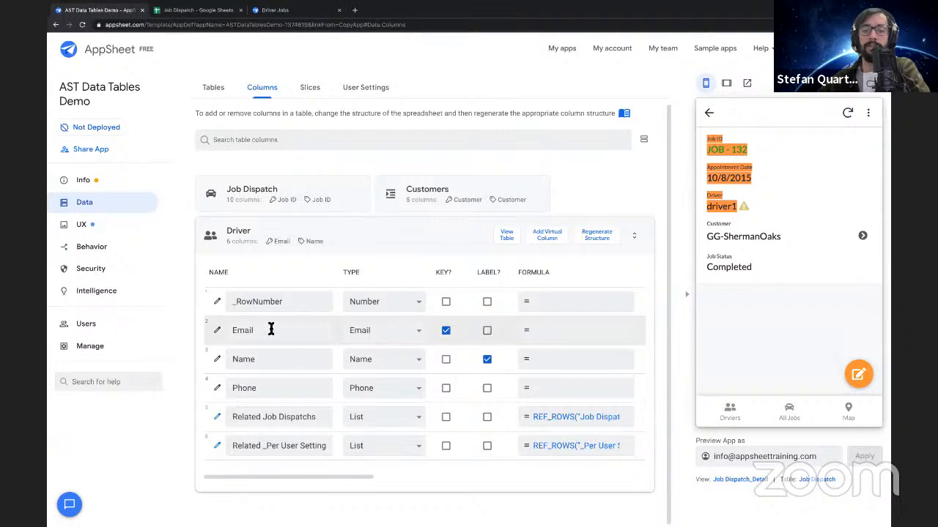
{"action": "left_click_drag", "start_coordinate": [224, 330], "coordinate": [255, 331]}
Switch to the Google Sheet and compare JOB - 132's Driver value on Jobs with the Email column on the Driver sheet
{"action": "left_click", "coordinate": [196, 10]}
{"action": "left_click", "coordinate": [135, 514]}
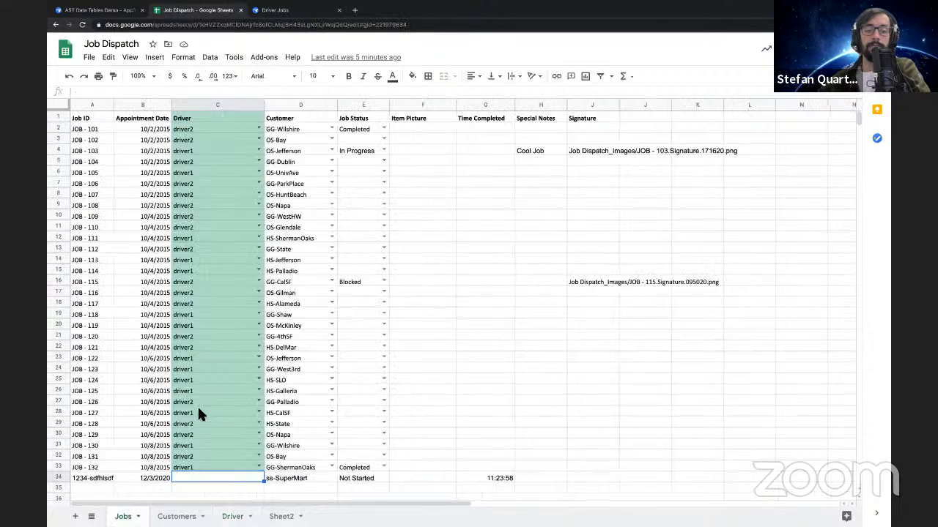
{"action": "left_click", "coordinate": [195, 464]}
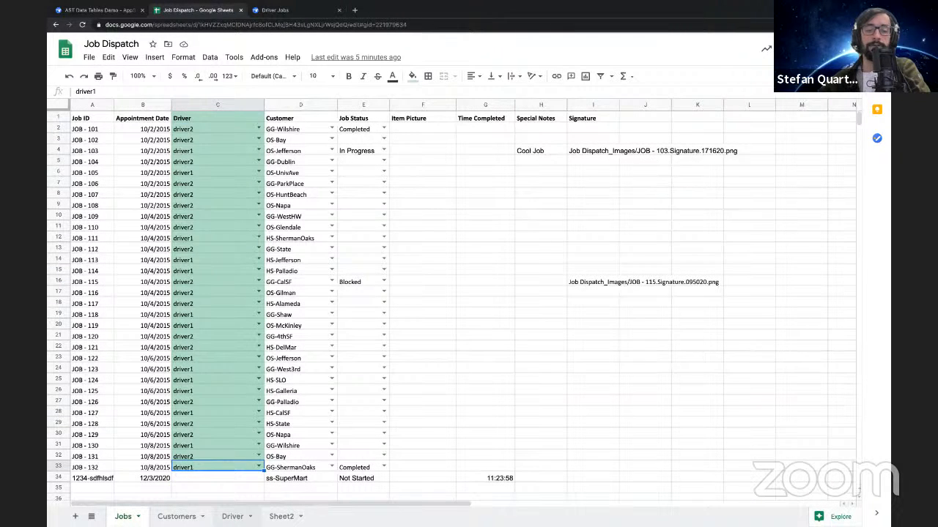
{"action": "left_click", "coordinate": [233, 516]}
{"action": "left_click", "coordinate": [125, 106]}
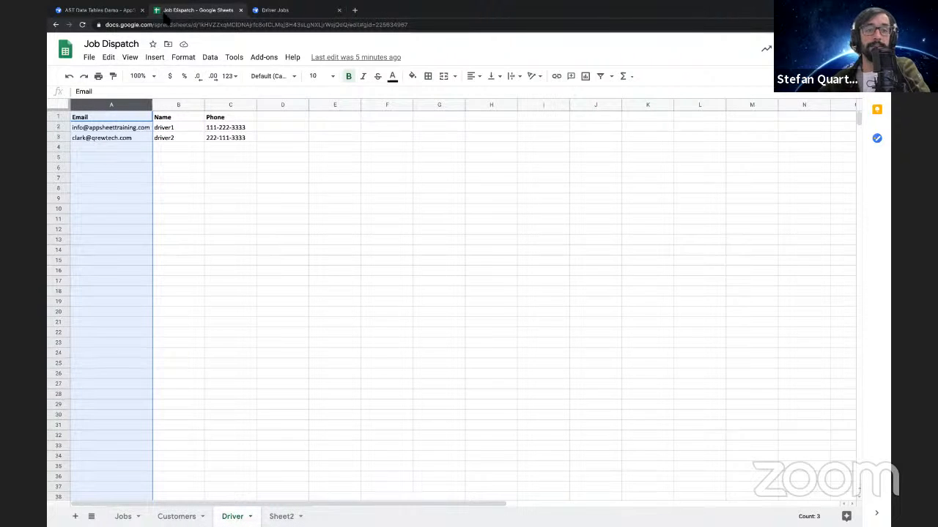
In AppSheet, make Name the Driver table's key instead of Email and check the driver1 link from JOB - 132 in the preview
{"action": "left_click", "coordinate": [112, 12]}
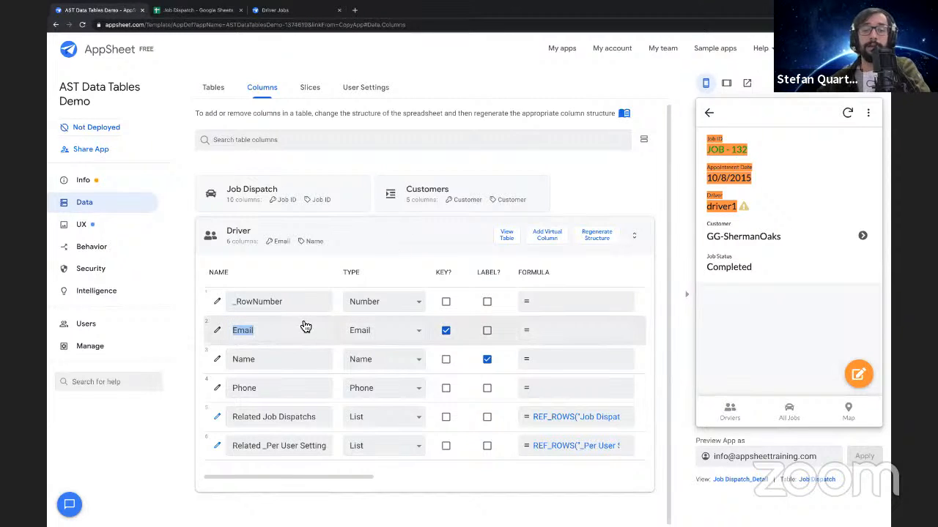
{"action": "left_click", "coordinate": [376, 239]}
{"action": "left_click", "coordinate": [356, 251]}
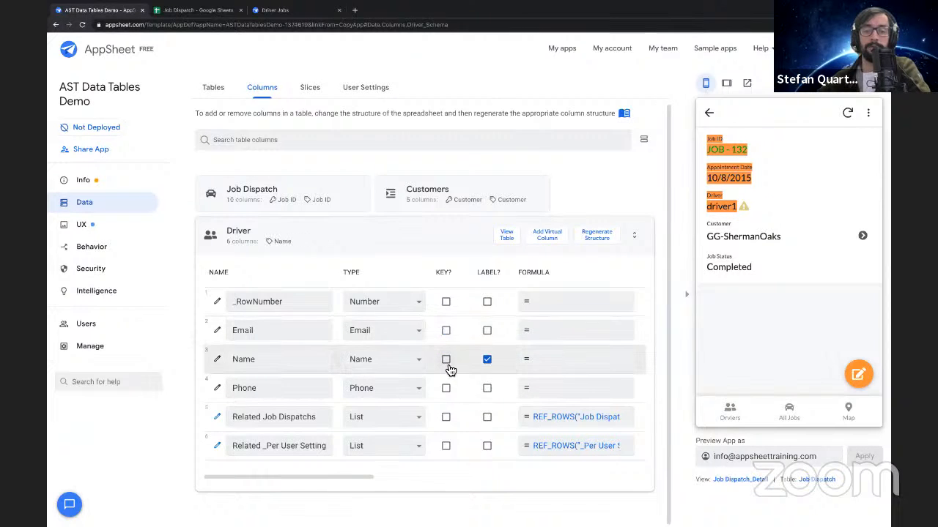
{"action": "left_click", "coordinate": [446, 359]}
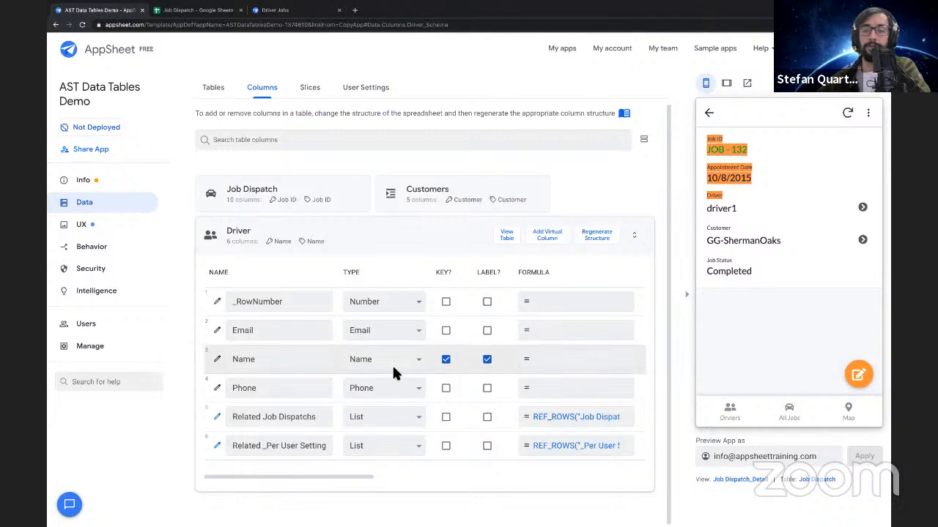
{"action": "left_click", "coordinate": [738, 211]}
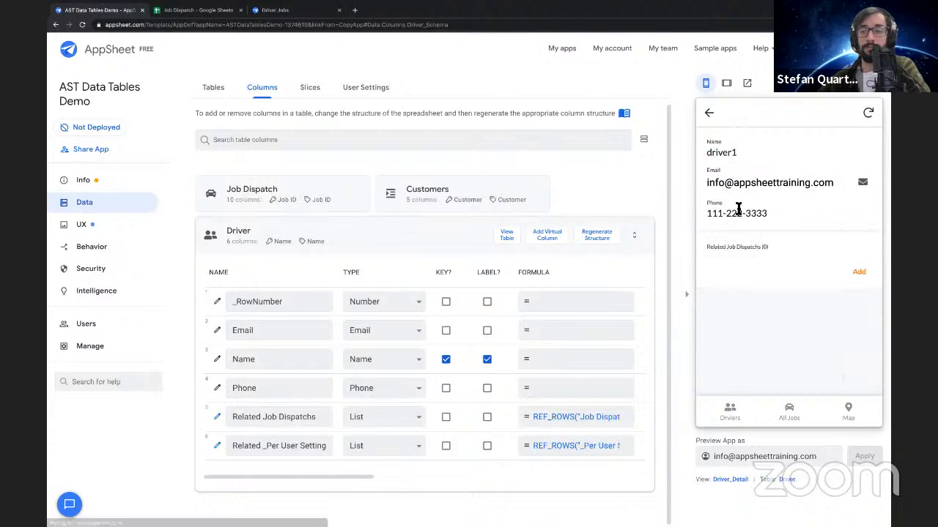
{"action": "left_click", "coordinate": [710, 114]}
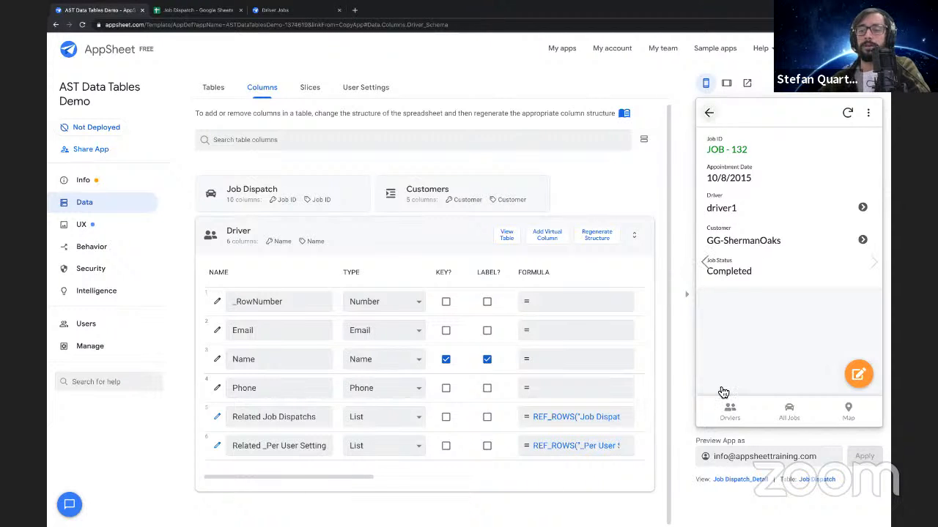
Start a new job from All Jobs in the preview and try both driver1 and driver2 in its Driver field, ending on driver1
{"action": "left_click", "coordinate": [786, 411]}
{"action": "left_click", "coordinate": [856, 373]}
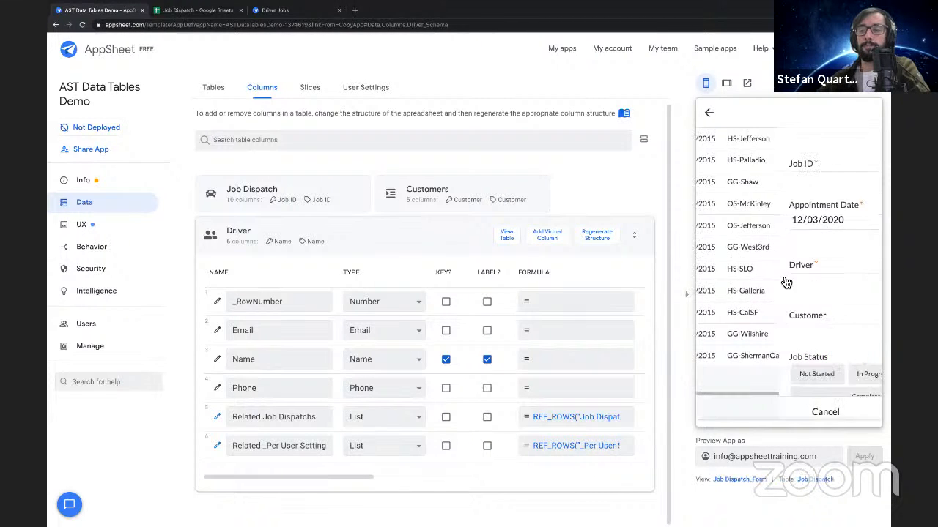
{"action": "left_click", "coordinate": [760, 265]}
{"action": "left_click", "coordinate": [757, 149]}
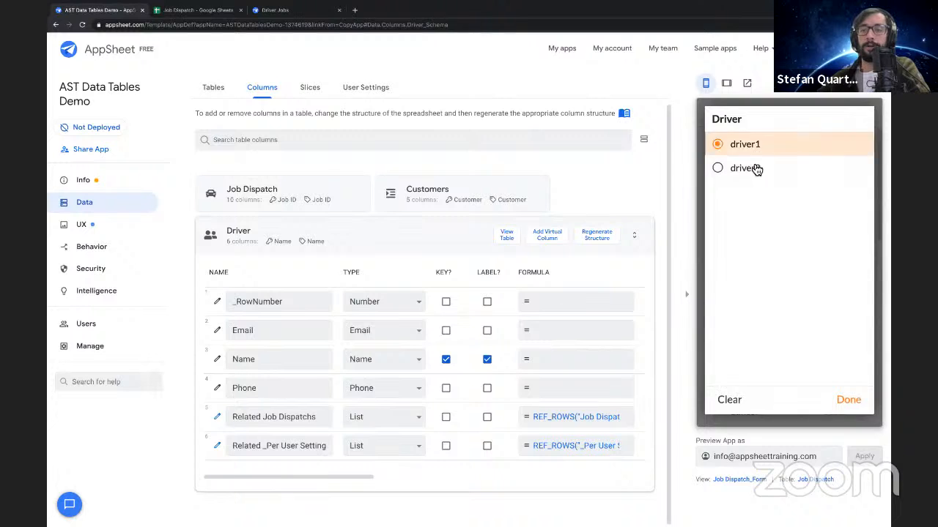
{"action": "left_click", "coordinate": [752, 276]}
{"action": "left_click", "coordinate": [746, 176]}
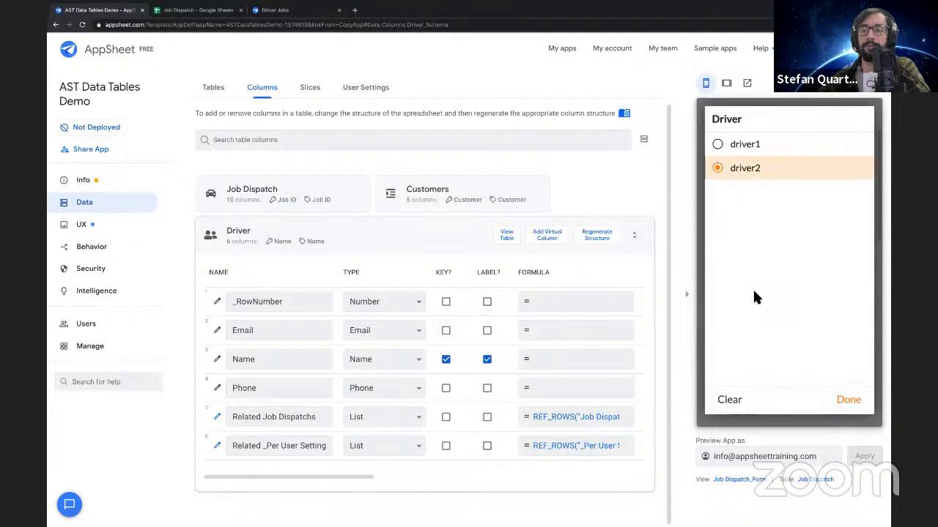
{"action": "left_click", "coordinate": [722, 270]}
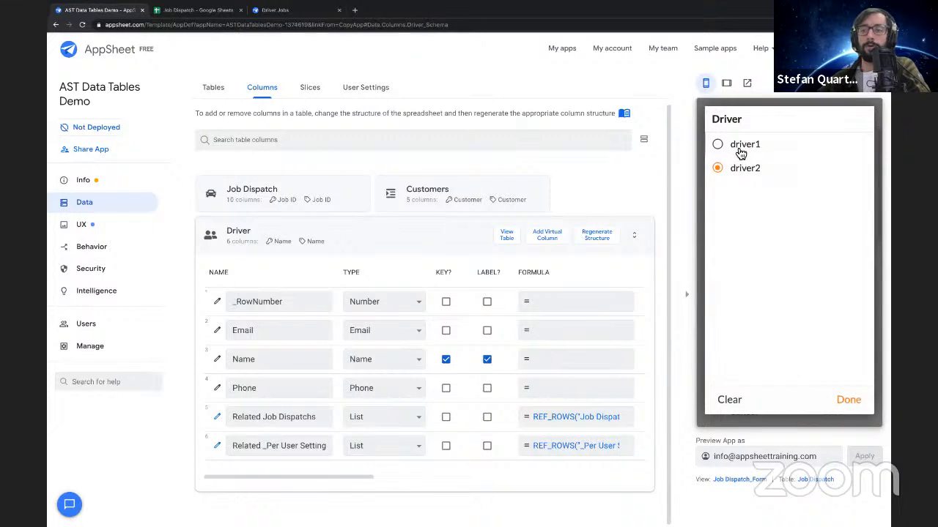
{"action": "left_click", "coordinate": [740, 150]}
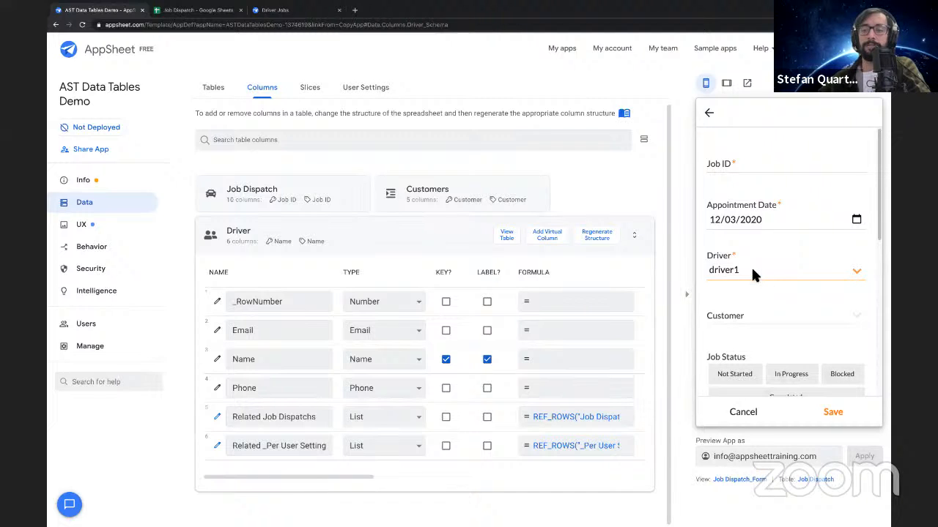
{"action": "left_click", "coordinate": [755, 275]}
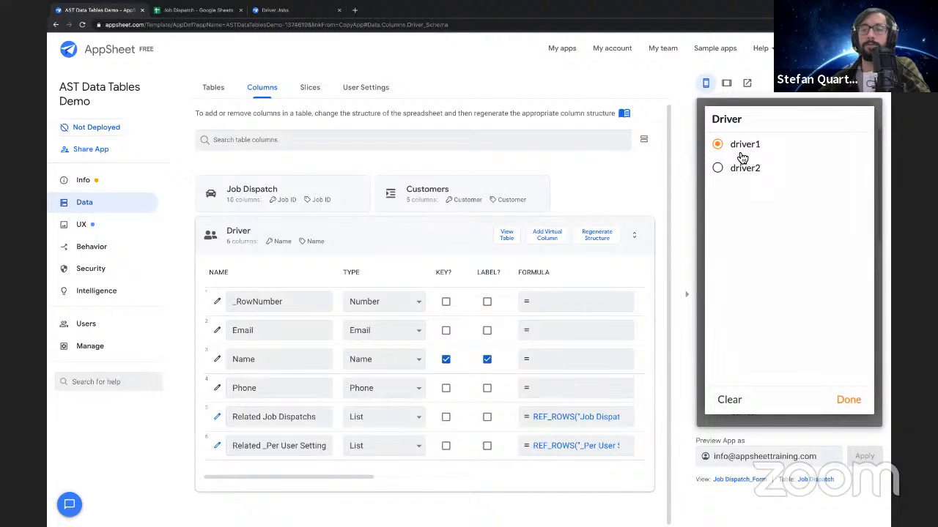
{"action": "left_click", "coordinate": [855, 402]}
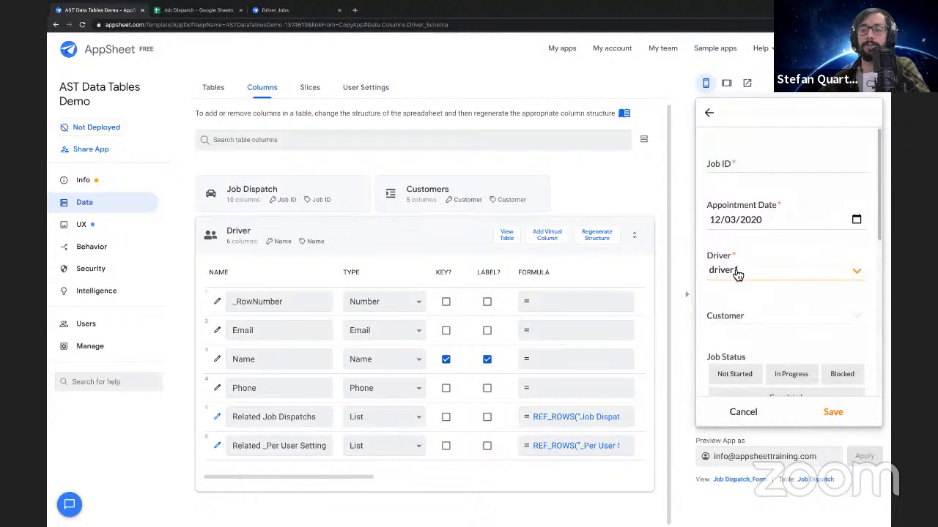
Glance at the Job Dispatch Google Sheet, return to AppSheet, and make Email the Driver table's key instead of Name
{"action": "left_click", "coordinate": [176, 10]}
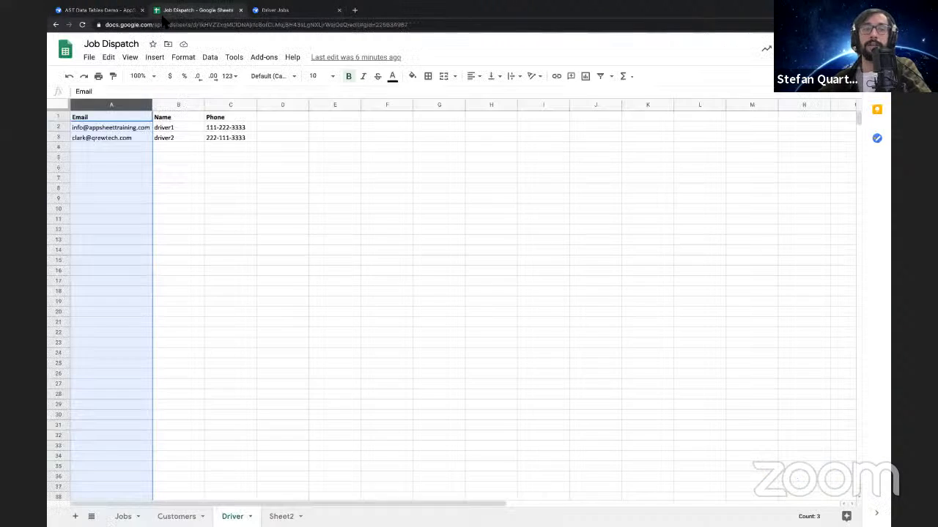
{"action": "left_click", "coordinate": [102, 10]}
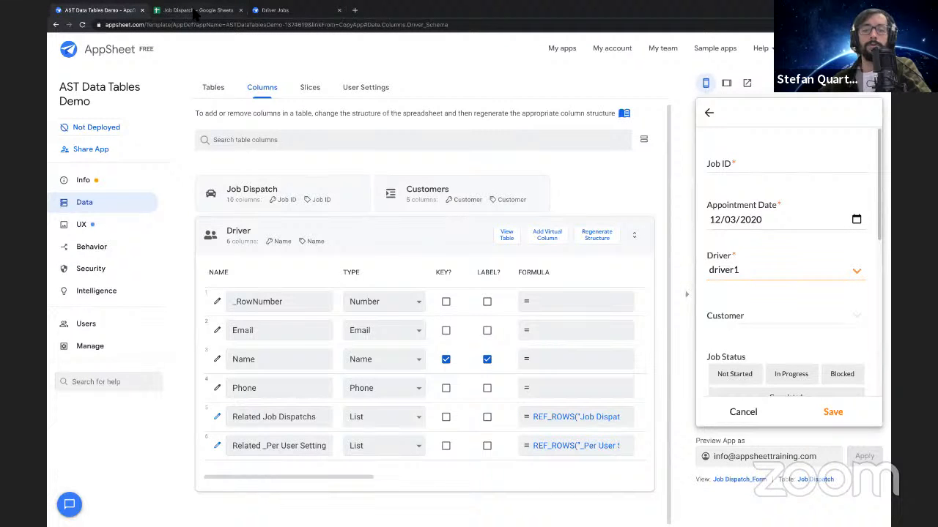
{"action": "left_click", "coordinate": [446, 359]}
{"action": "left_click", "coordinate": [447, 331]}
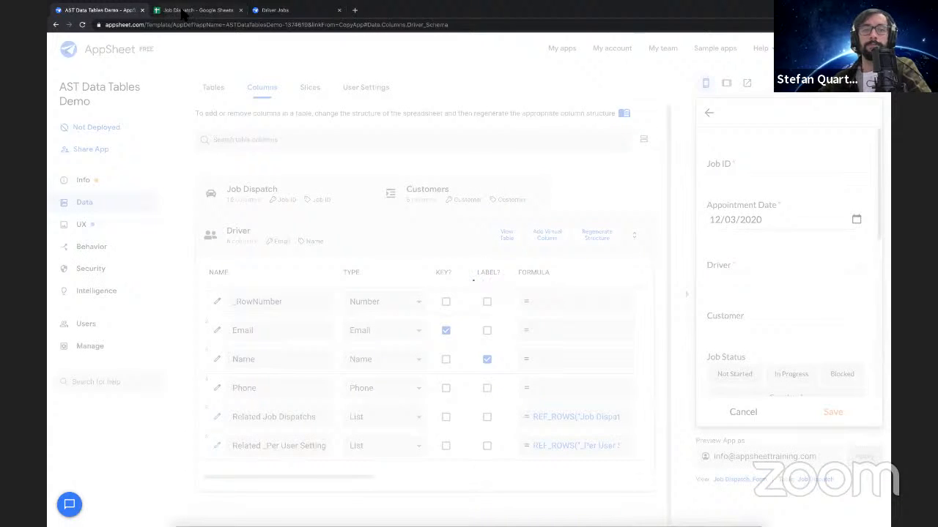
Switch to the Google Sheet and compare the Driver column on Jobs with the Email and Name columns on the Driver sheet
{"action": "left_click", "coordinate": [205, 10]}
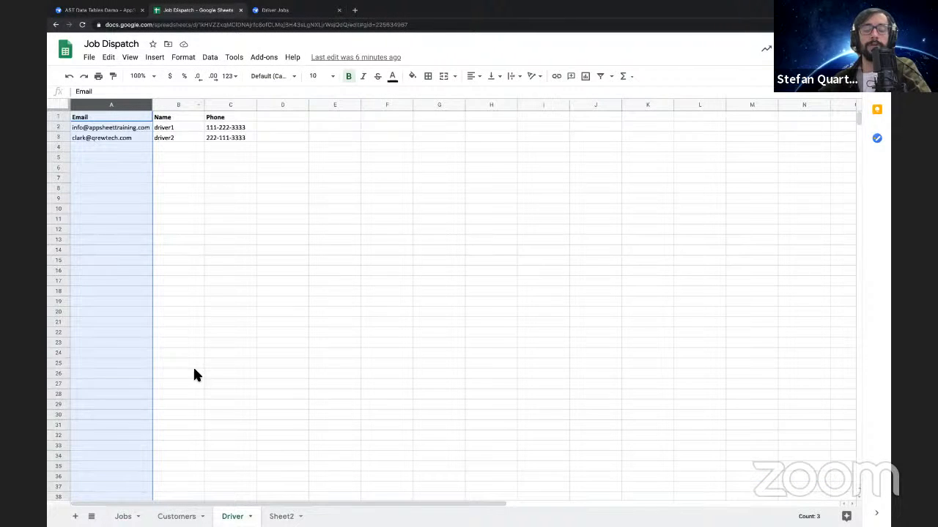
{"action": "left_click", "coordinate": [193, 212]}
{"action": "left_click", "coordinate": [170, 515]}
{"action": "left_click", "coordinate": [124, 517]}
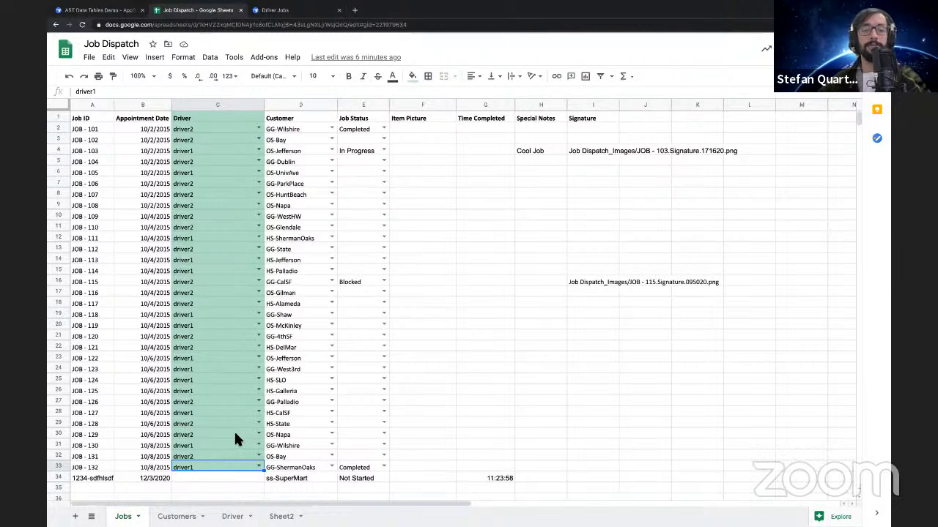
{"action": "left_click", "coordinate": [208, 478]}
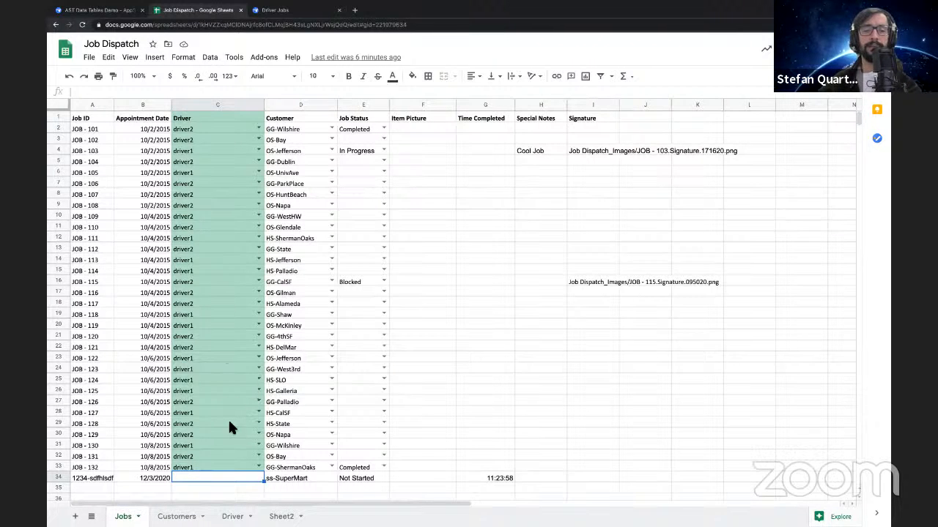
{"action": "left_click", "coordinate": [204, 132]}
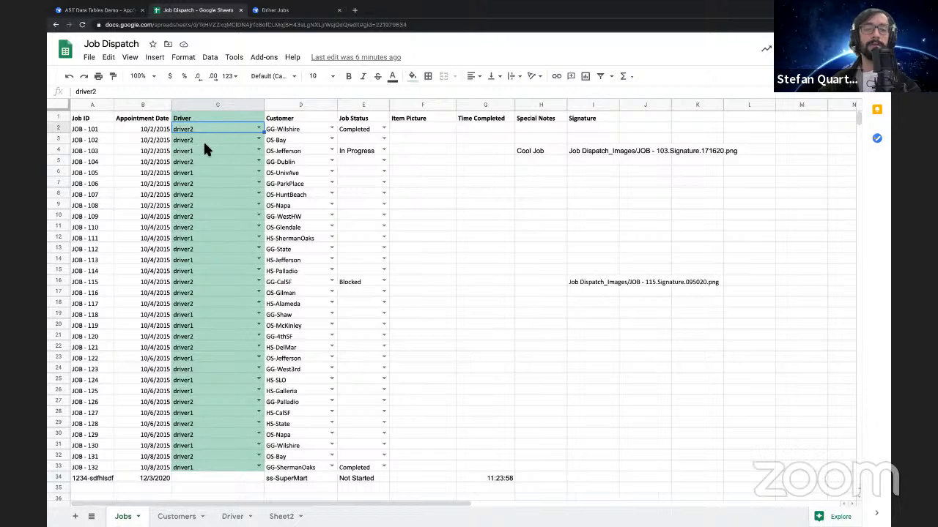
{"action": "left_click", "coordinate": [196, 142]}
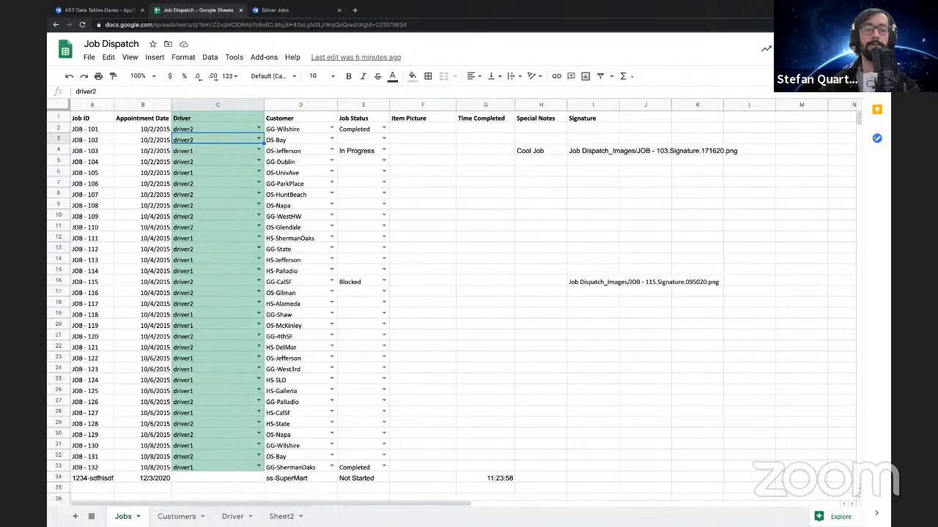
{"action": "left_click", "coordinate": [232, 516]}
{"action": "left_click", "coordinate": [128, 129]}
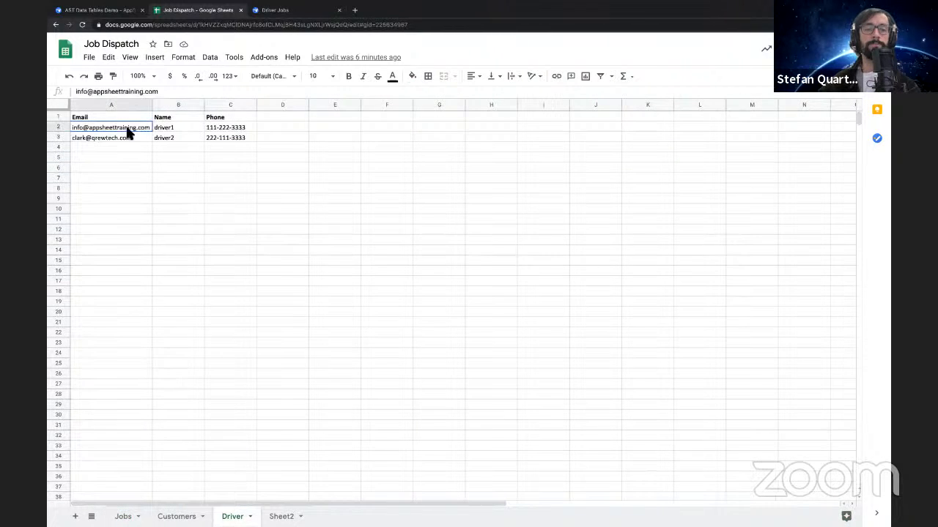
{"action": "left_click", "coordinate": [171, 128]}
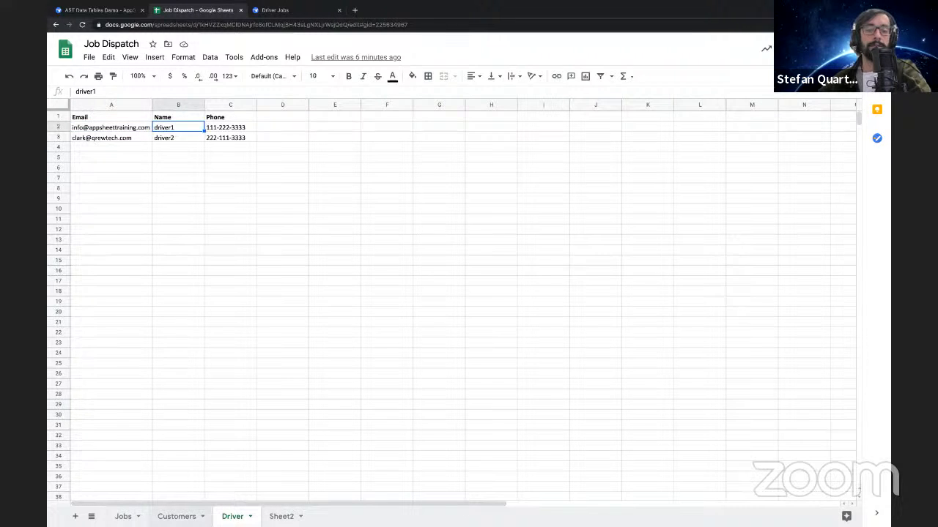
On the Jobs sheet only, find and replace every driver1 with that driver's email address from the Driver sheet
{"action": "left_click", "coordinate": [123, 517]}
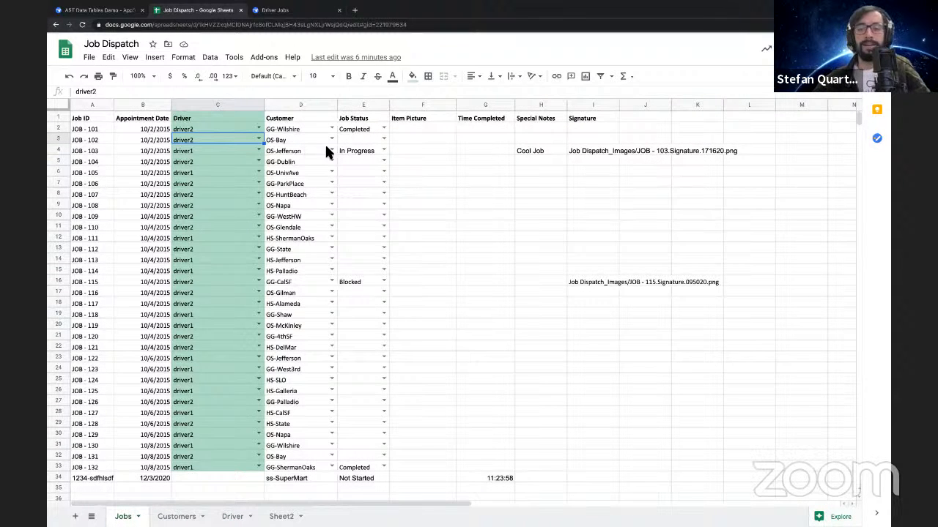
{"action": "key", "text": "ctrl+f"}
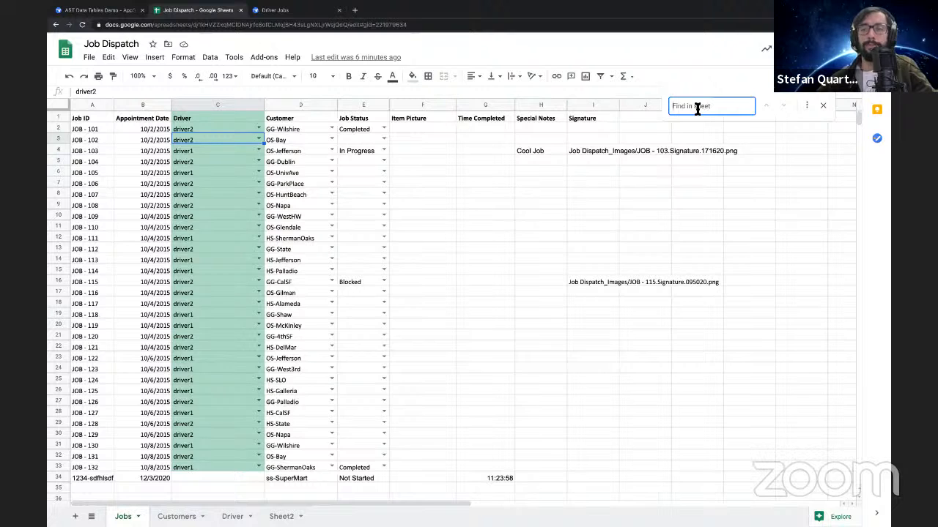
{"action": "left_click", "coordinate": [806, 107]}
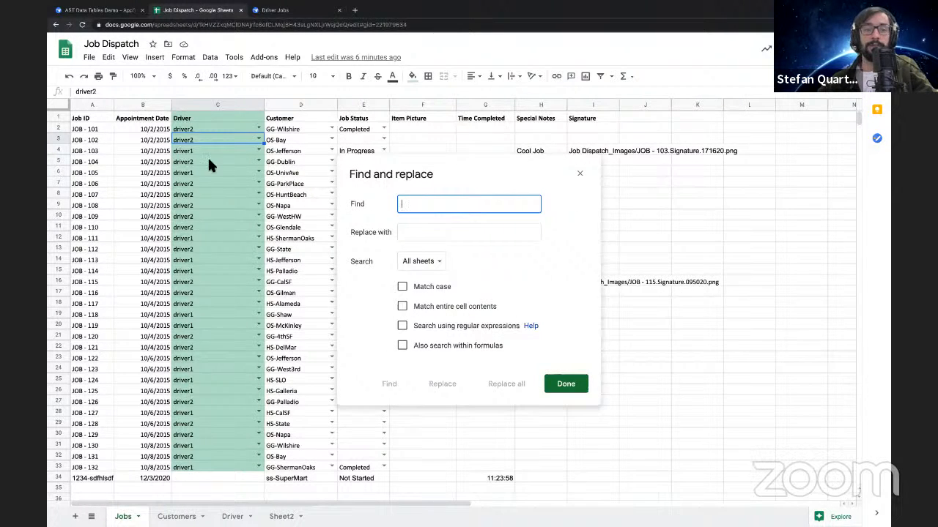
{"action": "type", "text": "driver1"}
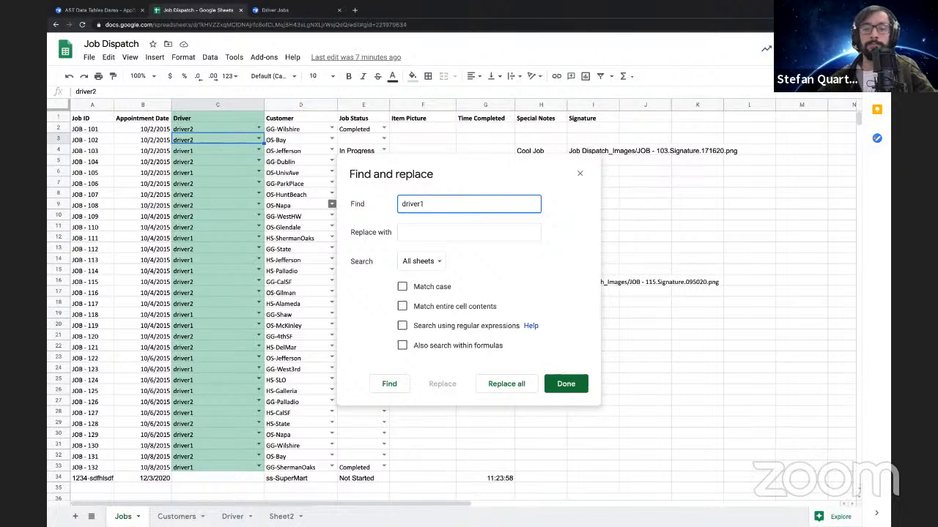
{"action": "left_click", "coordinate": [436, 233]}
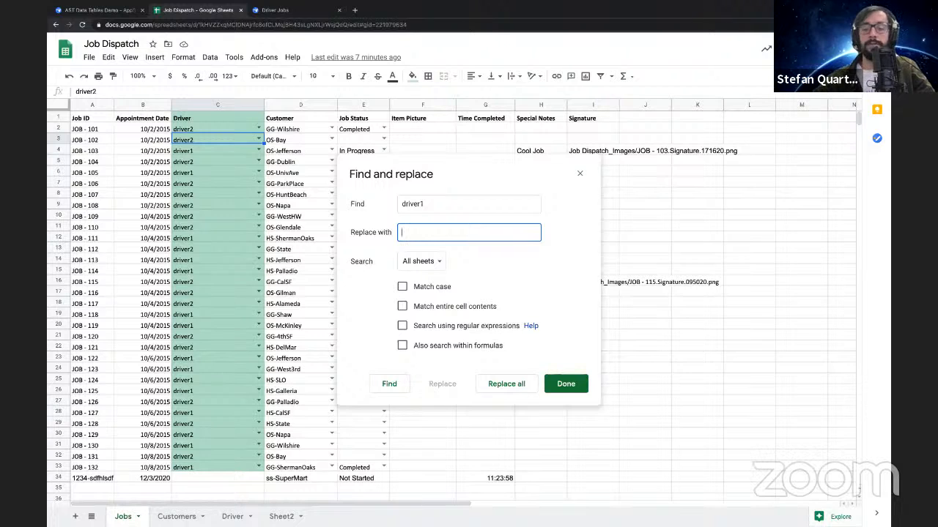
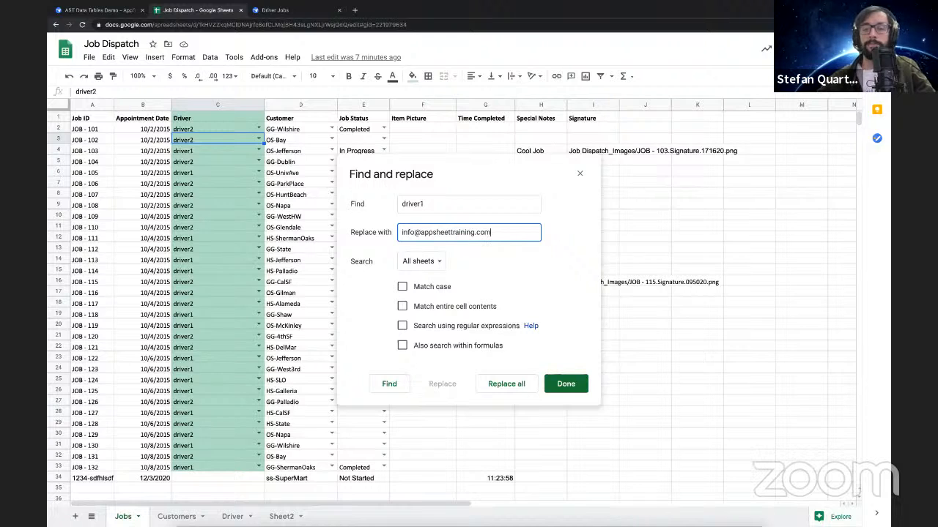
{"action": "left_click", "coordinate": [423, 261]}
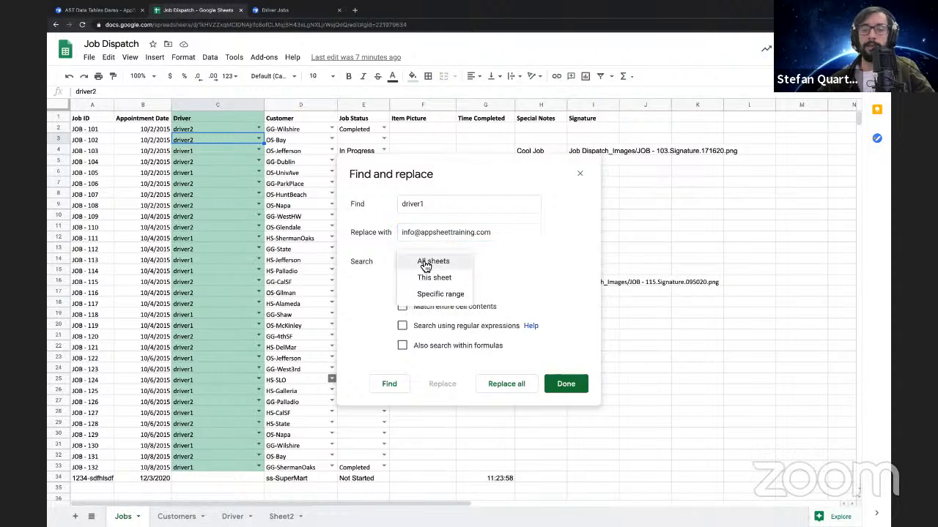
{"action": "left_click", "coordinate": [425, 279]}
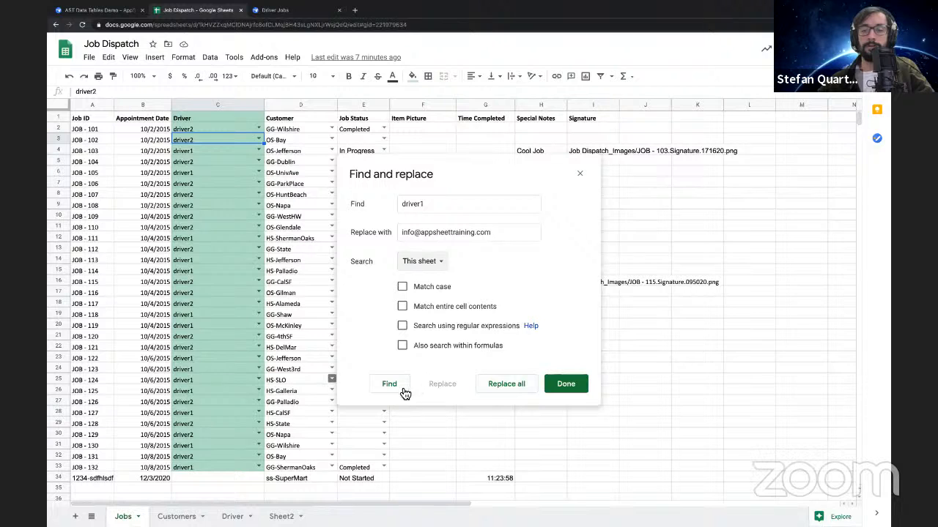
{"action": "left_click", "coordinate": [504, 391]}
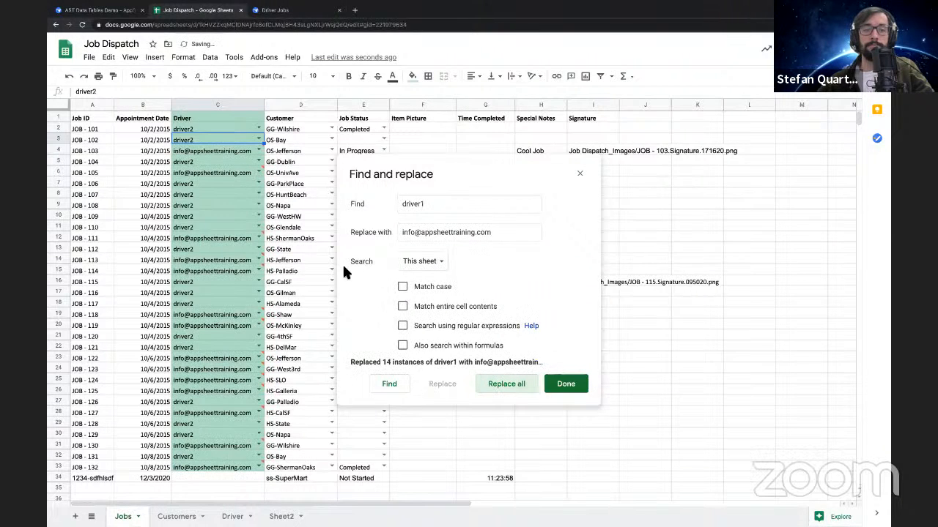
{"action": "scroll", "coordinate": [213, 285], "scroll_direction": "down", "scroll_amount": 1}
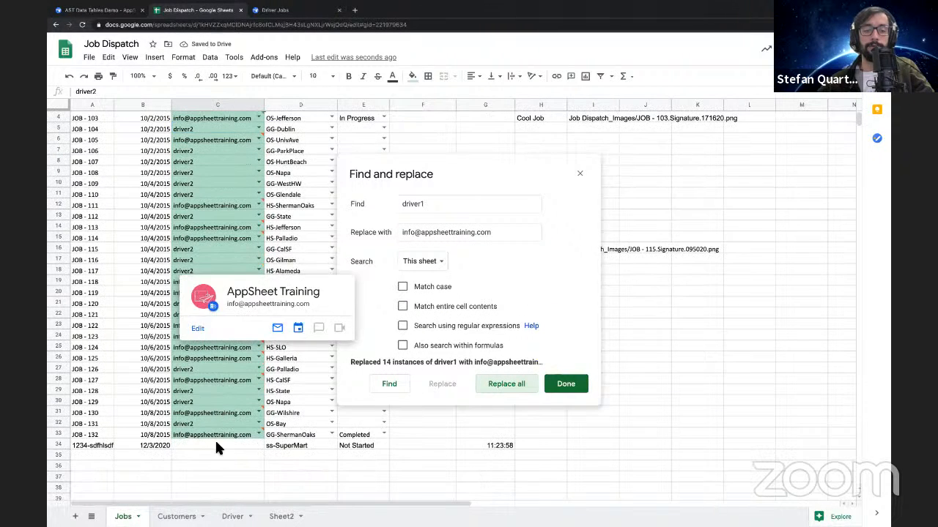
{"action": "left_click", "coordinate": [214, 447]}
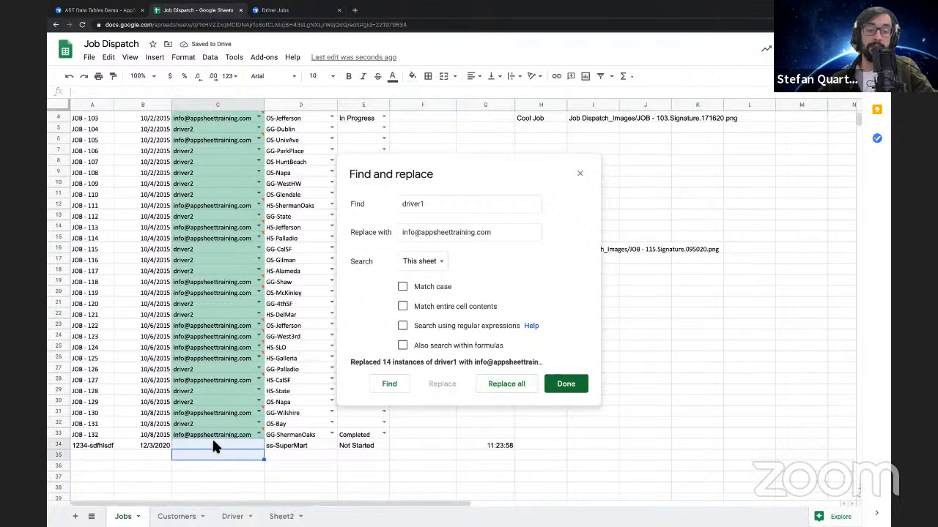
{"action": "left_click", "coordinate": [288, 464]}
{"action": "left_click", "coordinate": [566, 384]}
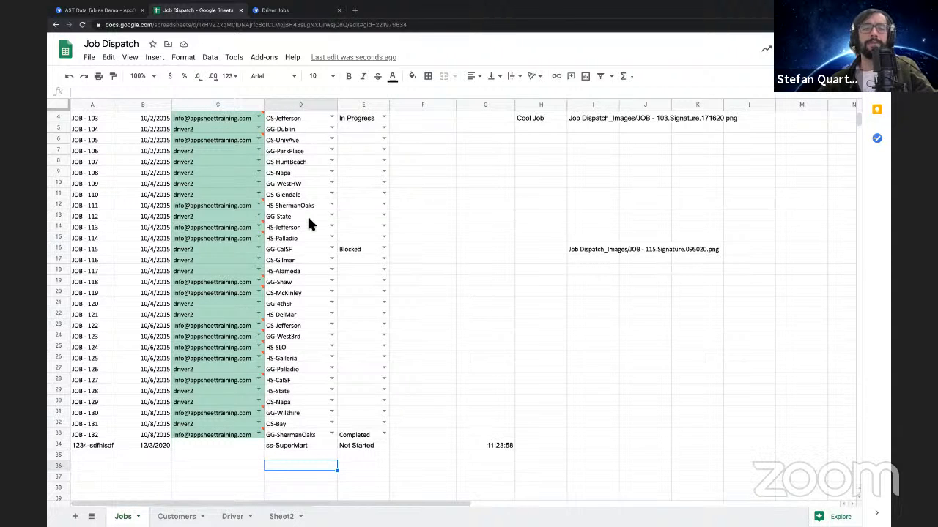
Insert an empty column between Driver and Customer on the Jobs sheet
{"action": "scroll", "coordinate": [189, 242], "scroll_direction": "up", "scroll_amount": 1}
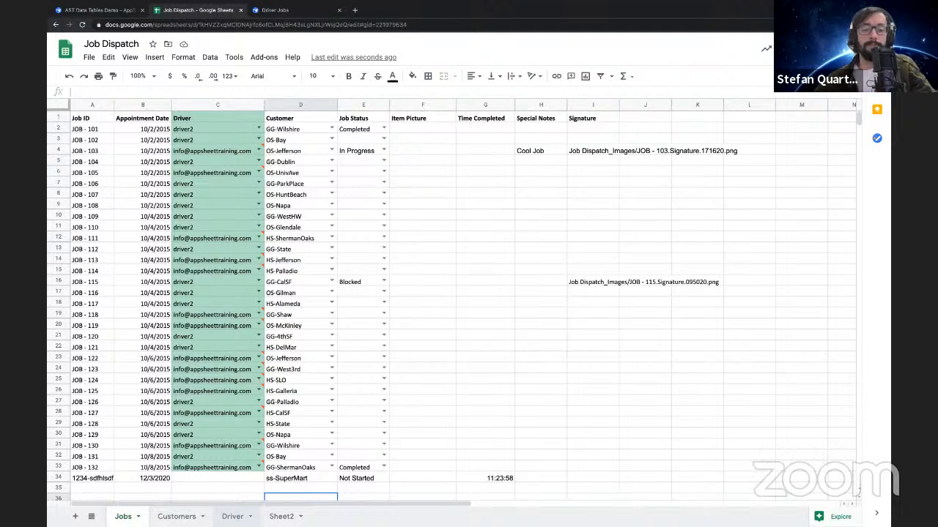
{"action": "left_click", "coordinate": [199, 476]}
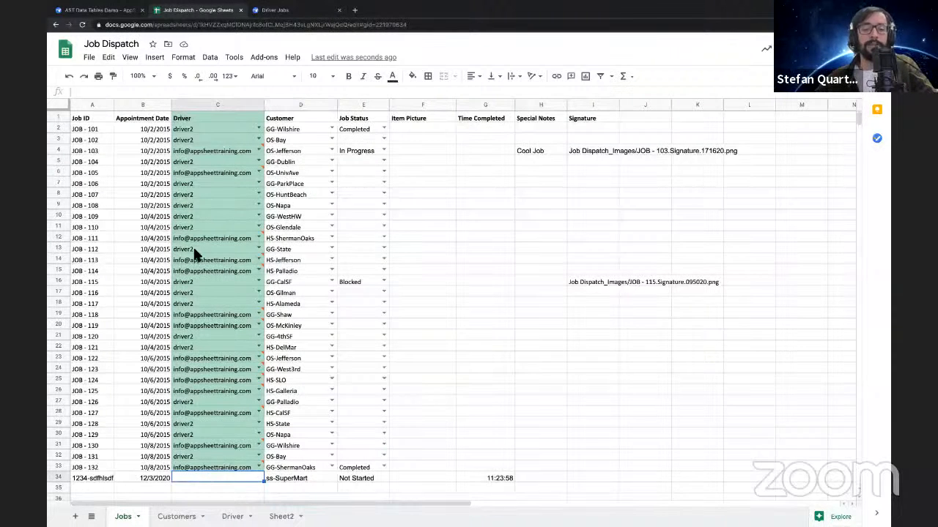
{"action": "left_click", "coordinate": [283, 106]}
{"action": "right_click", "coordinate": [282, 106]}
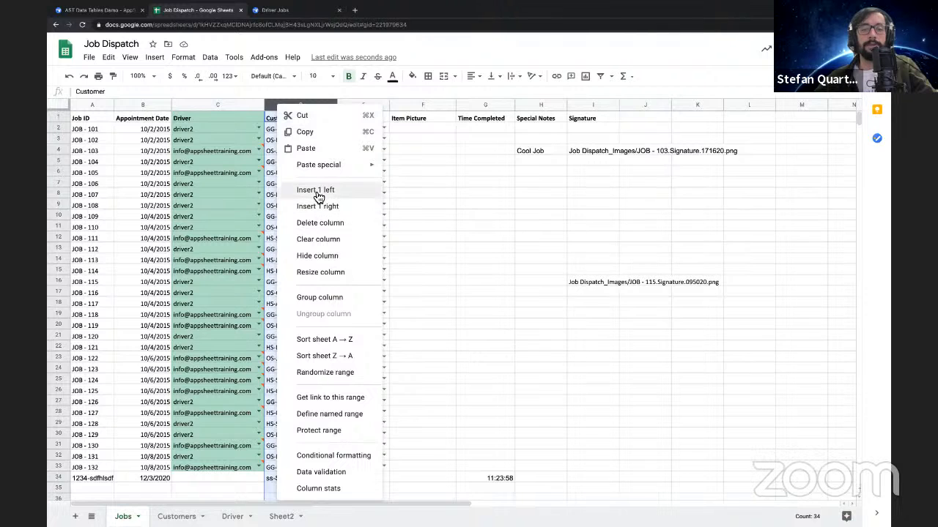
{"action": "left_click", "coordinate": [319, 195]}
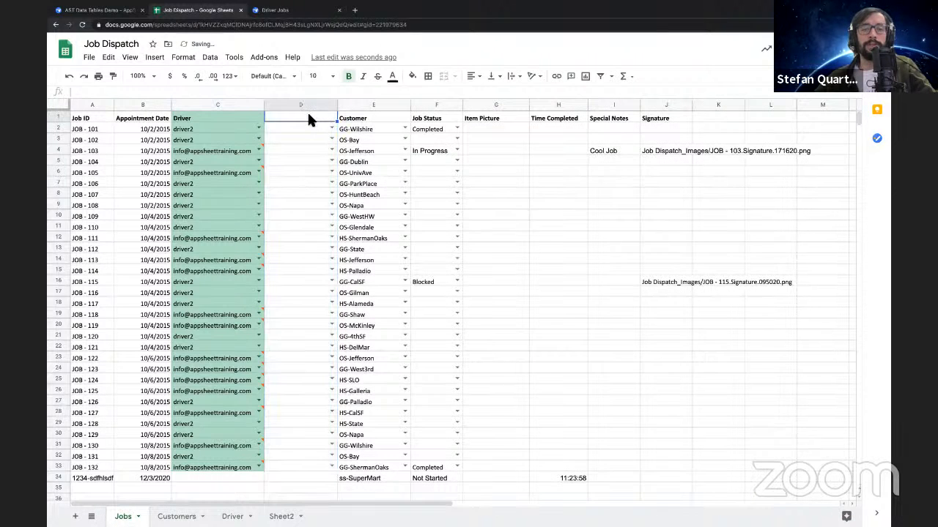
Clear the formatting and remove the data validation from the empty column D on the Jobs sheet
{"action": "left_click", "coordinate": [300, 105]}
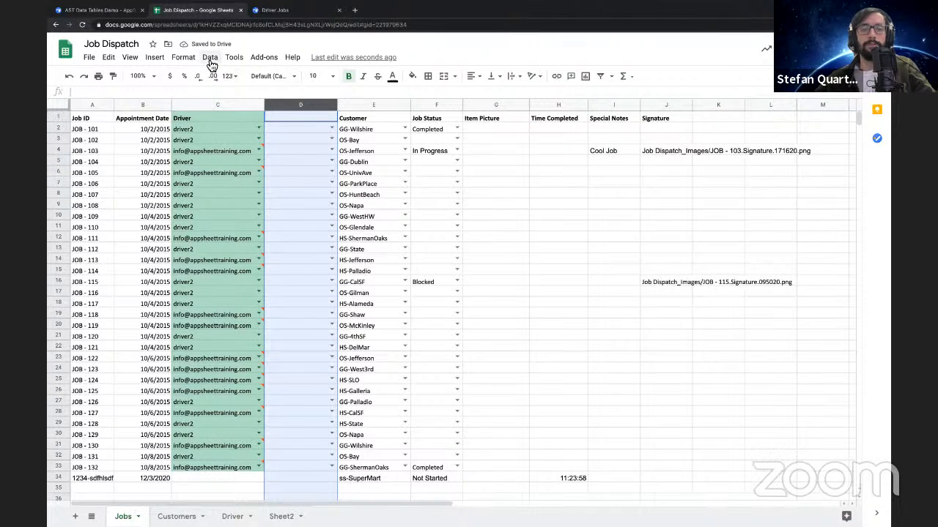
{"action": "left_click", "coordinate": [210, 58]}
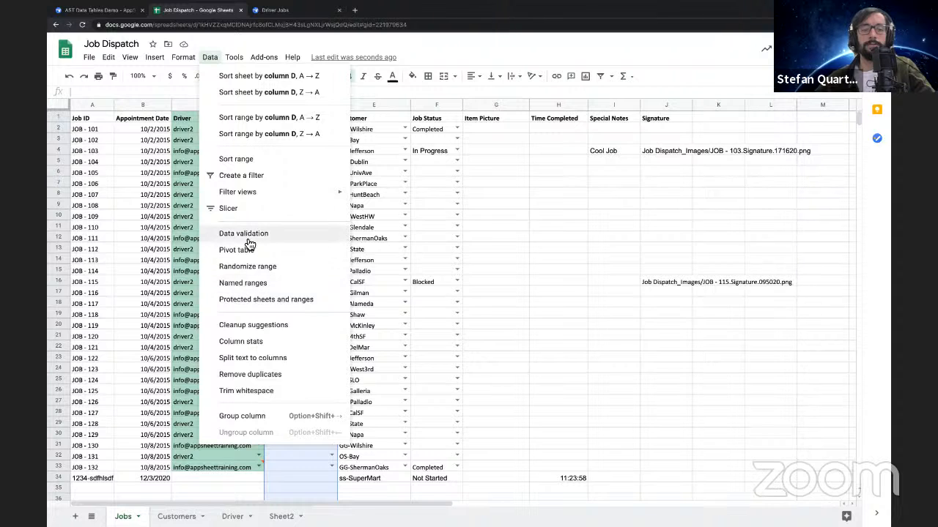
{"action": "mouse_move", "coordinate": [183, 57]}
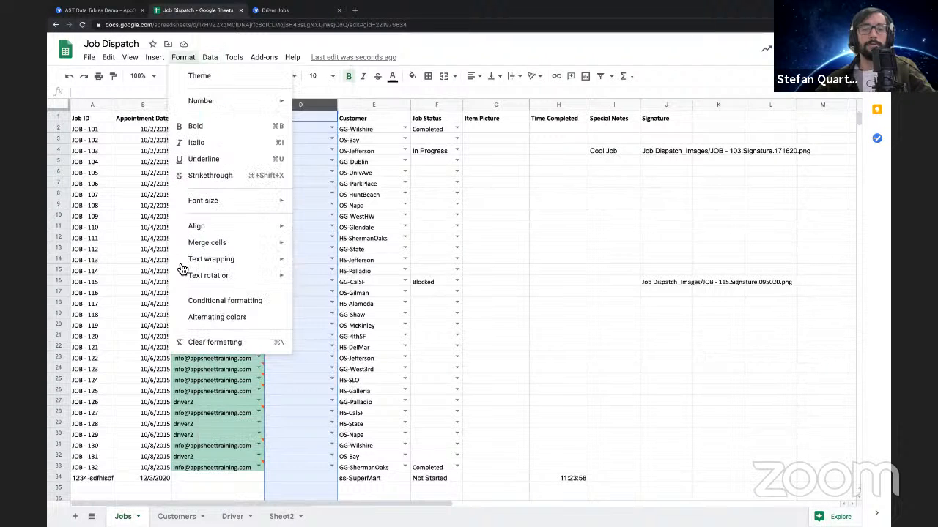
{"action": "left_click", "coordinate": [204, 348]}
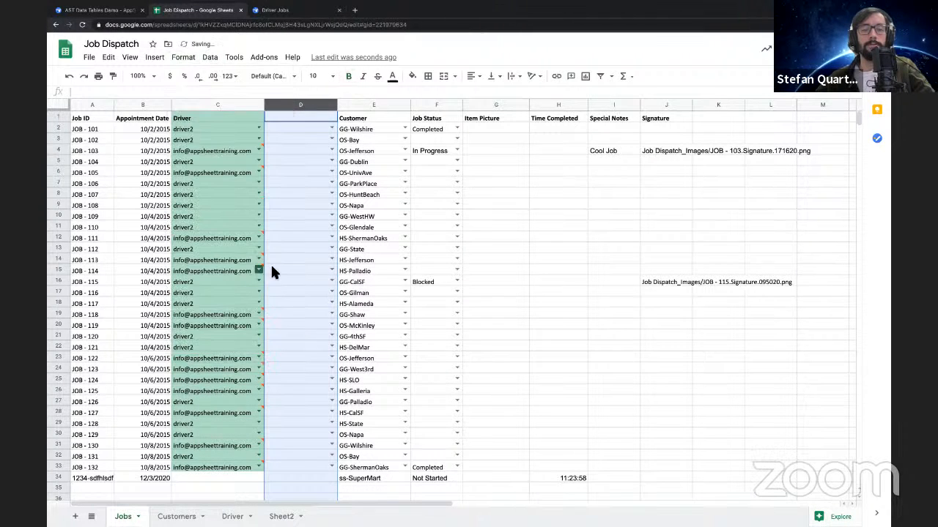
{"action": "right_click", "coordinate": [303, 105]}
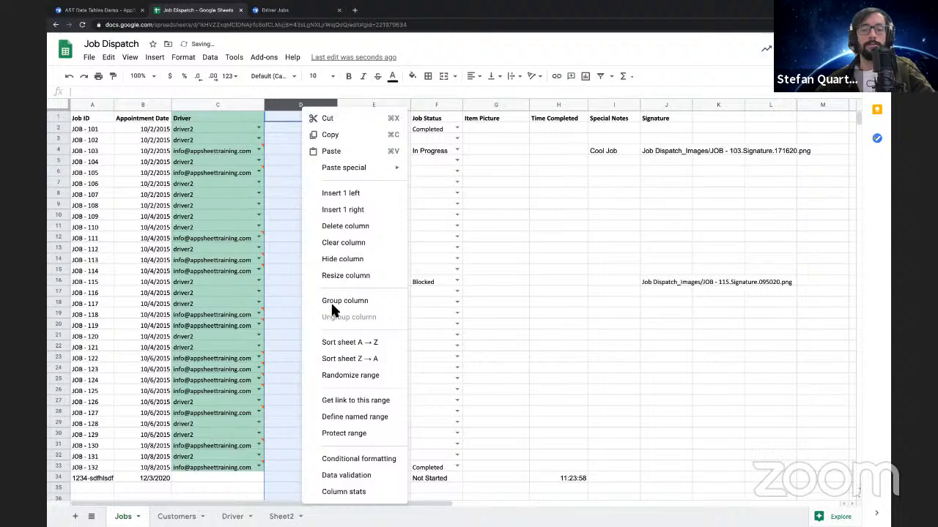
{"action": "left_click", "coordinate": [344, 476]}
{"action": "left_click", "coordinate": [491, 353]}
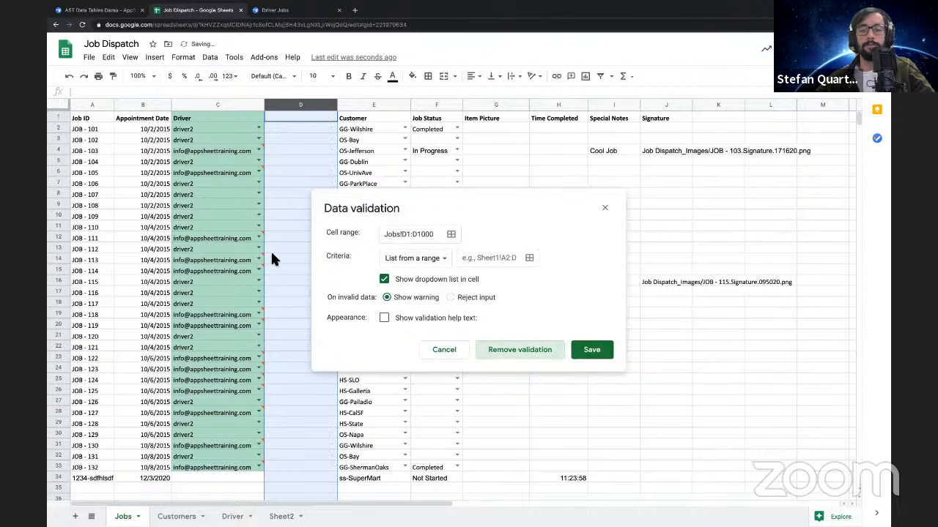
{"action": "left_click", "coordinate": [553, 259]}
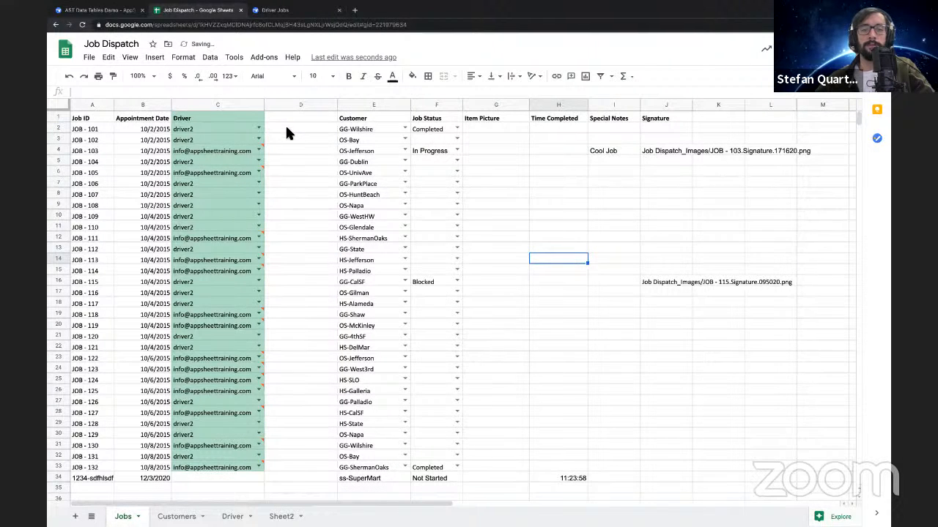
On the Driver sheet, move the Name column in front of the Email column, and glance at the Customers sheet
{"action": "left_click", "coordinate": [285, 125]}
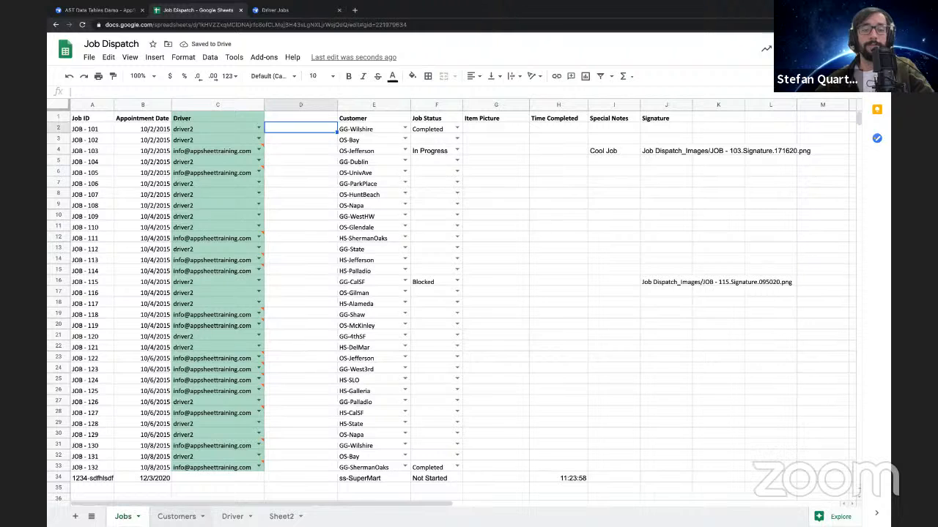
{"action": "left_click", "coordinate": [233, 516]}
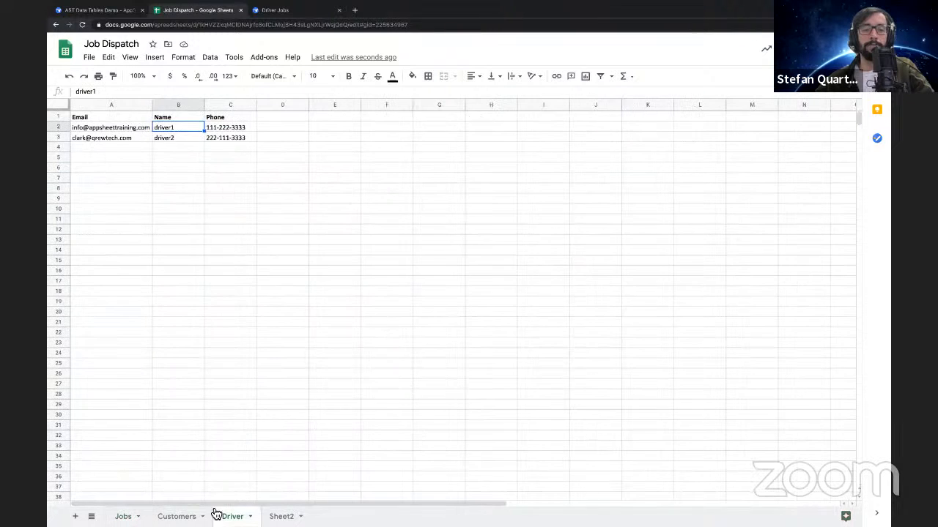
{"action": "left_click", "coordinate": [182, 107]}
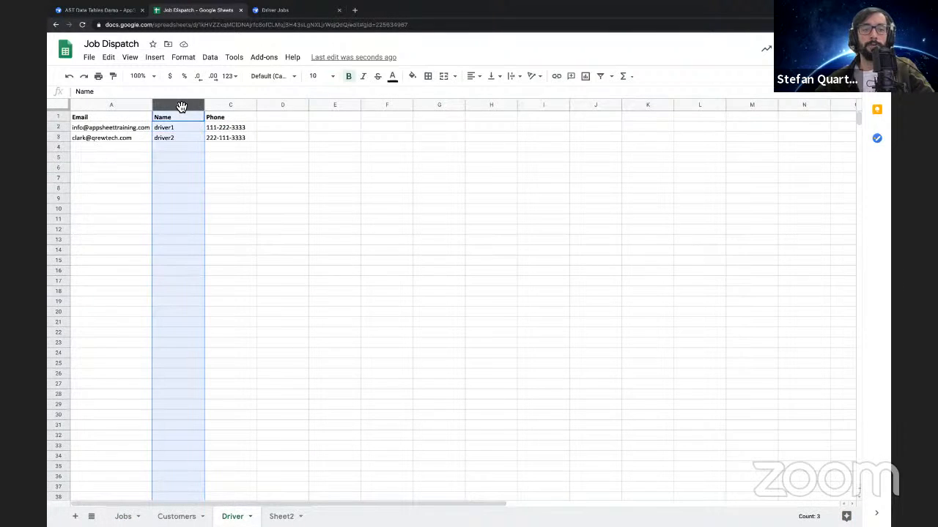
{"action": "left_click_drag", "start_coordinate": [182, 107], "coordinate": [122, 105]}
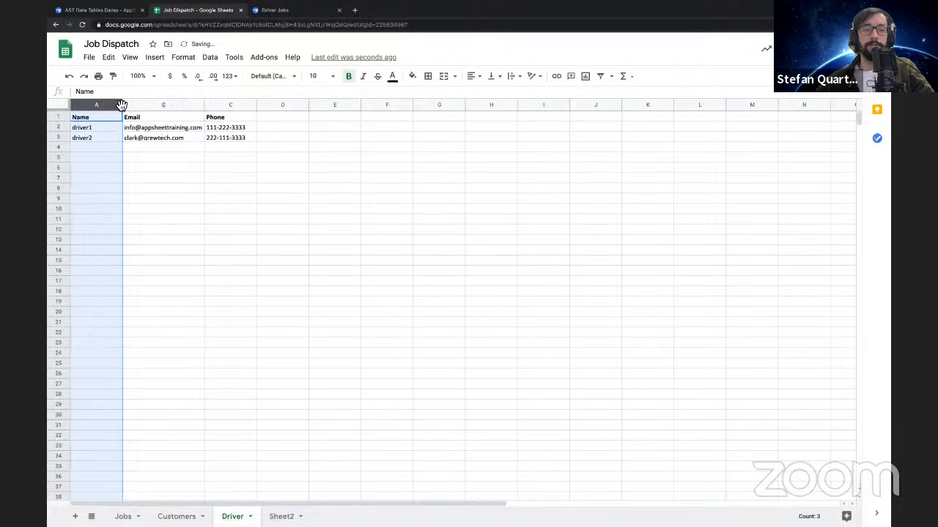
{"action": "left_click", "coordinate": [149, 129]}
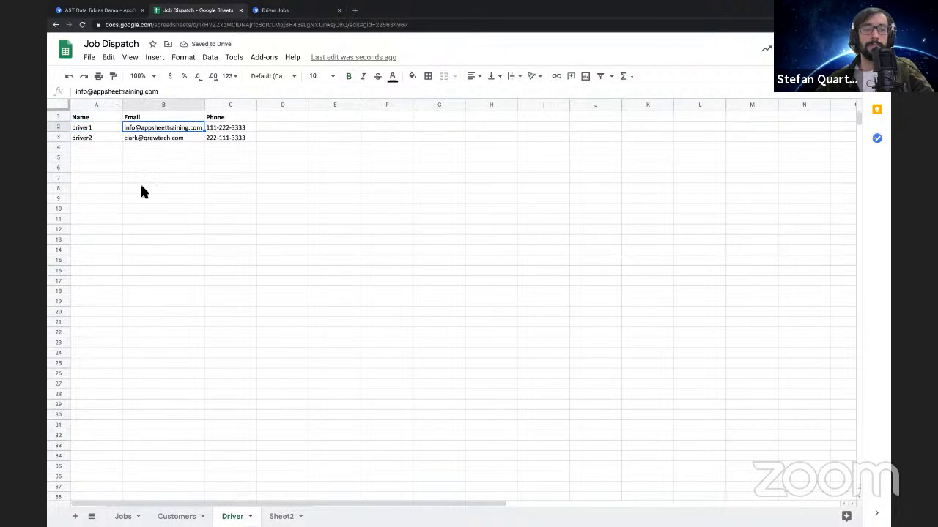
{"action": "left_click", "coordinate": [177, 517]}
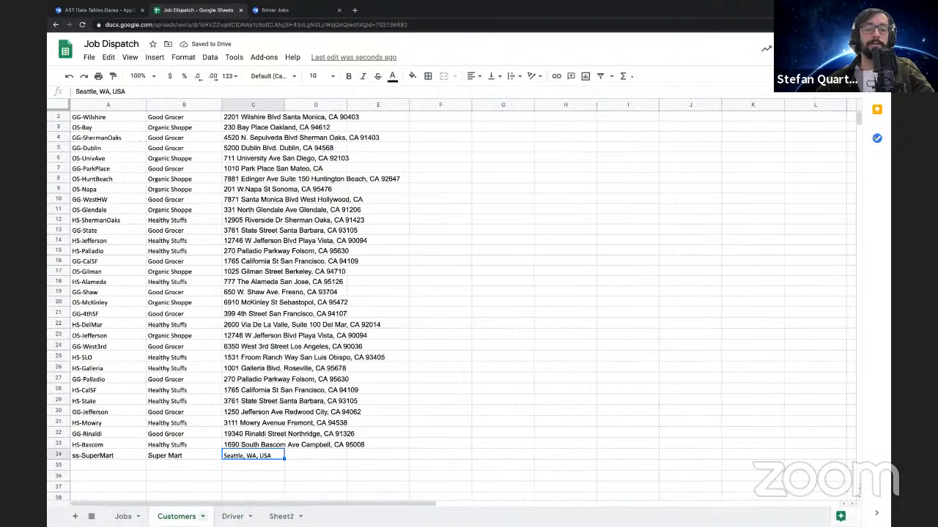
In cell D2 of the Jobs sheet, start a VLOOKUP formula with C2 as the search key
{"action": "left_click", "coordinate": [123, 517]}
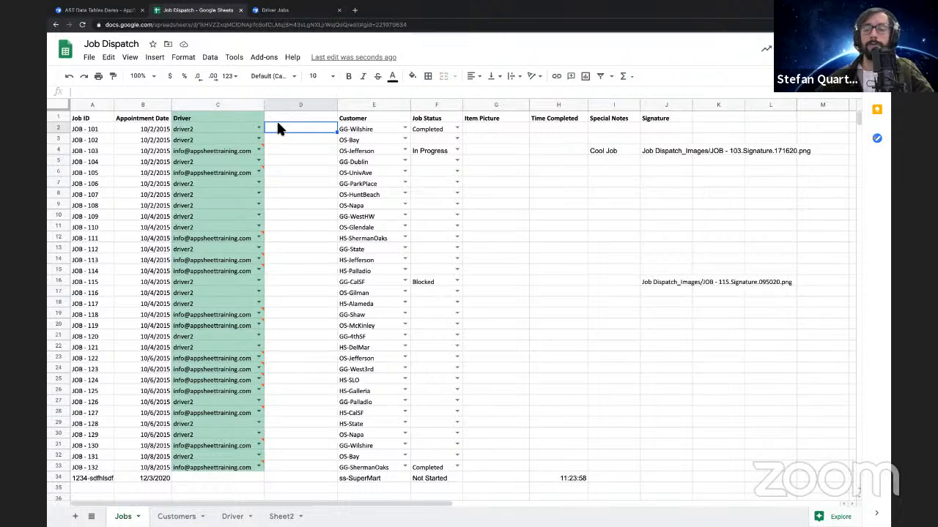
{"action": "type", "text": "="}
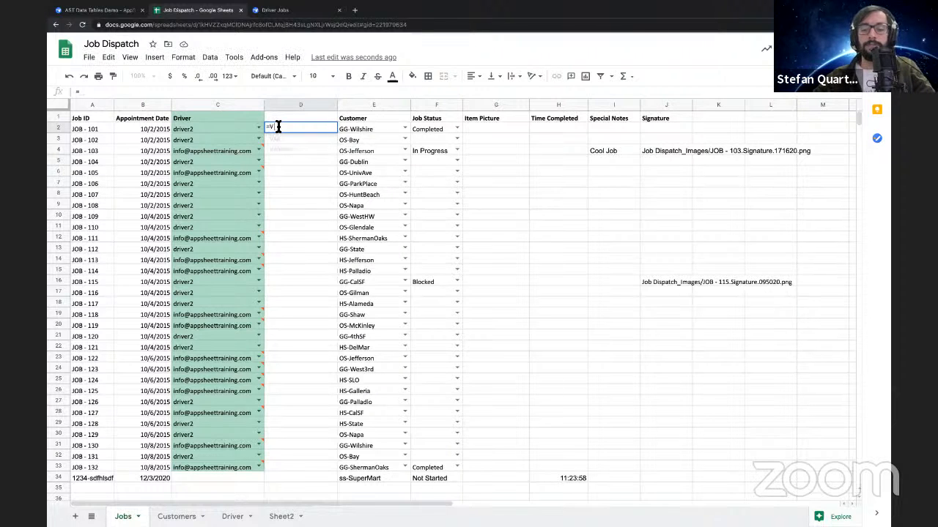
{"action": "type", "text": "VLOOKUP("}
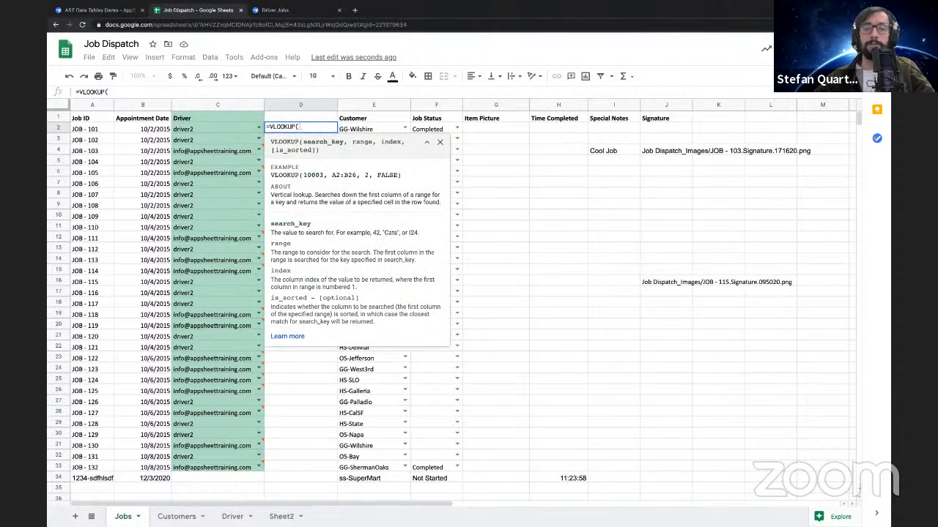
{"action": "left_click", "coordinate": [193, 128]}
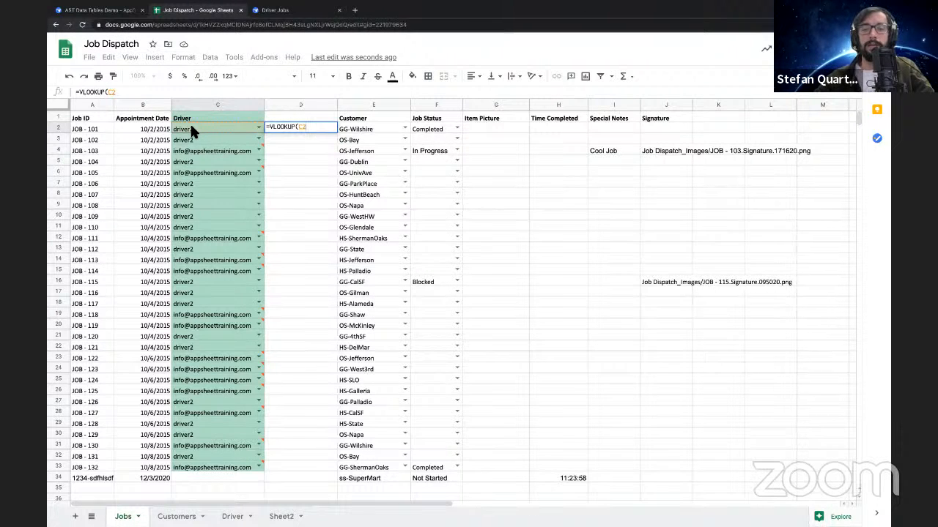
{"action": "type", "text": ")"}
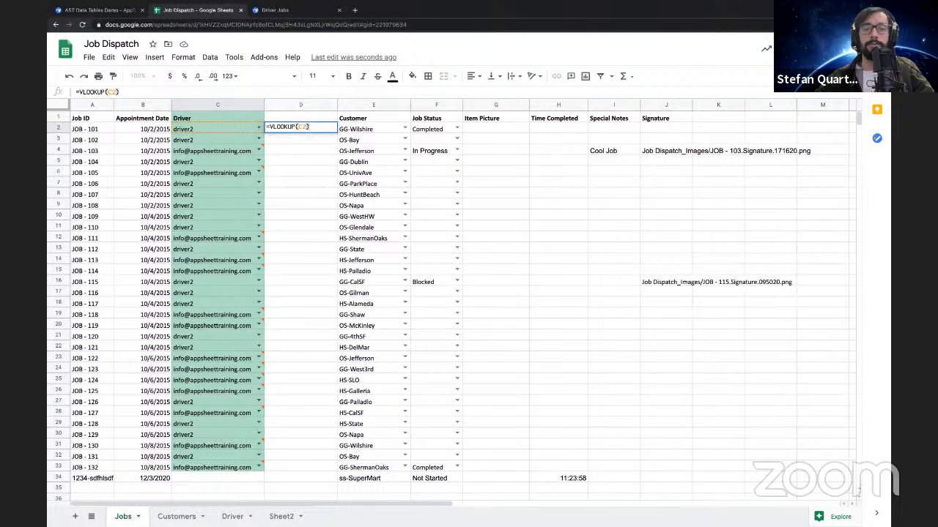
{"action": "type", "text": ","}
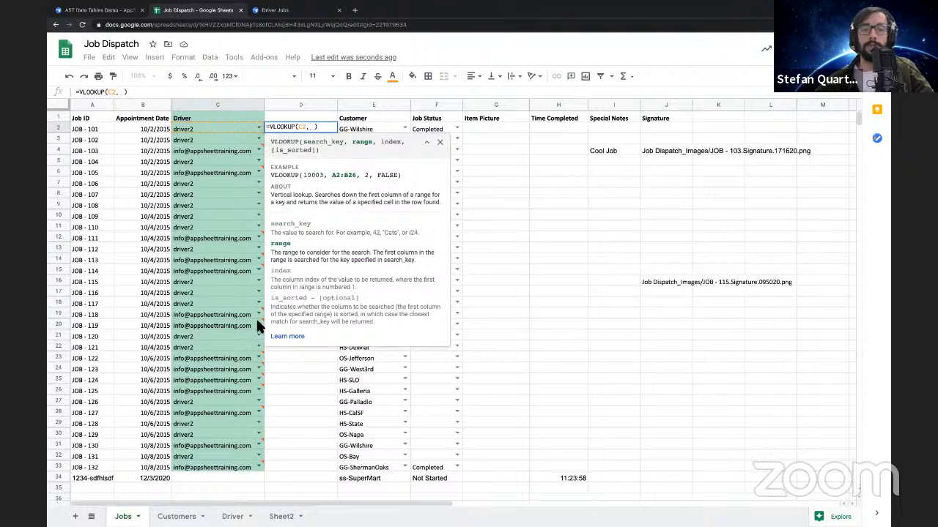
Complete the VLOOKUP in D2 with the Driver sheet's columns A:B as range and 2 as index
{"action": "left_click", "coordinate": [232, 516]}
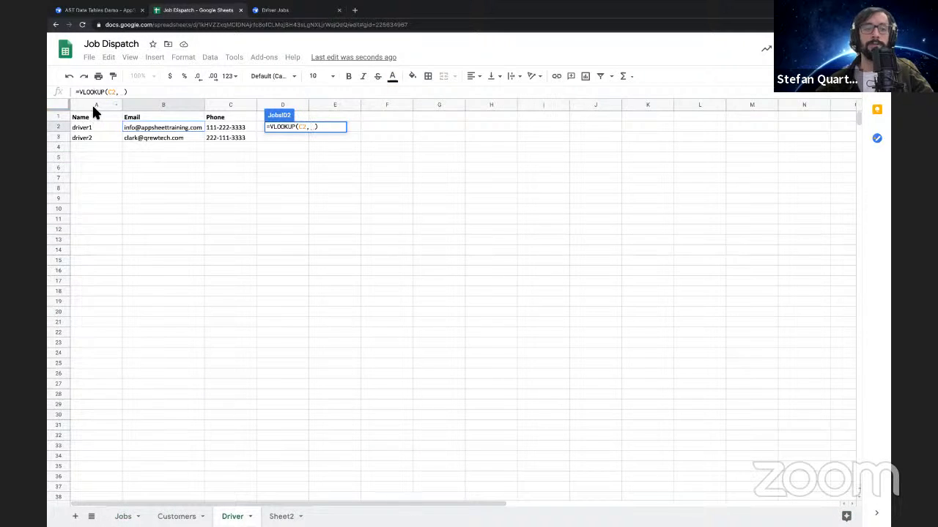
{"action": "left_click_drag", "start_coordinate": [99, 109], "coordinate": [147, 105]}
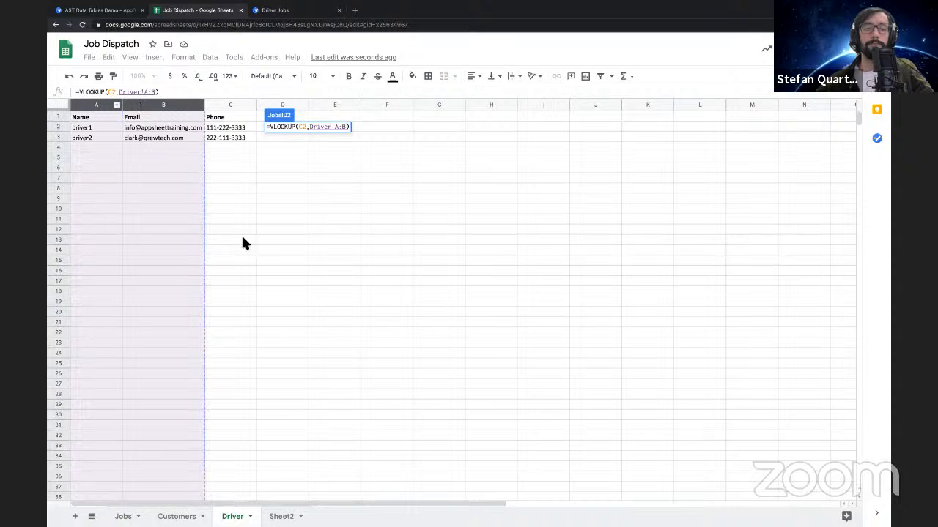
{"action": "type", "text": ","}
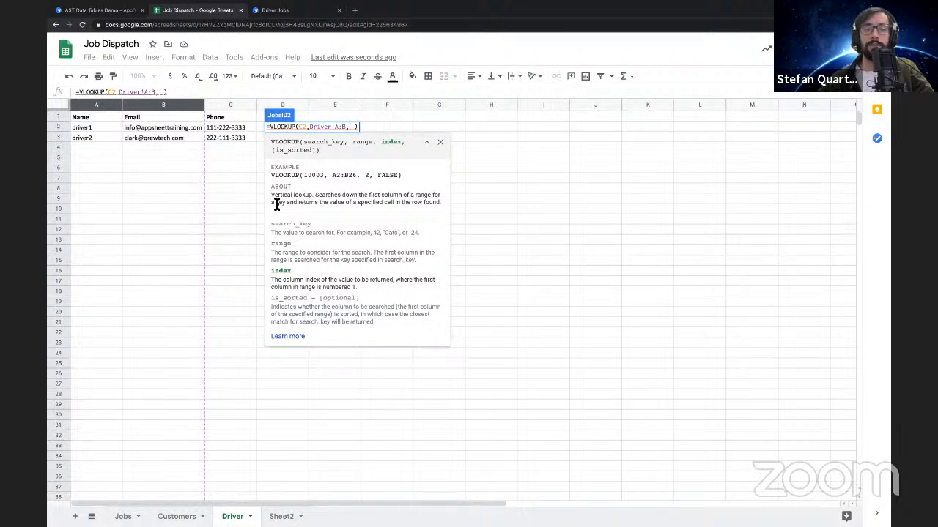
{"action": "left_click", "coordinate": [351, 128]}
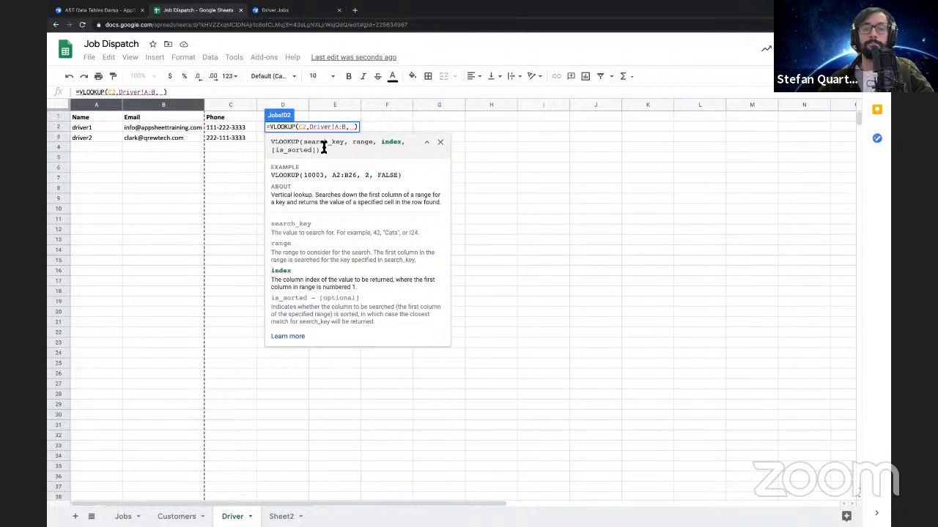
{"action": "left_click", "coordinate": [351, 127]}
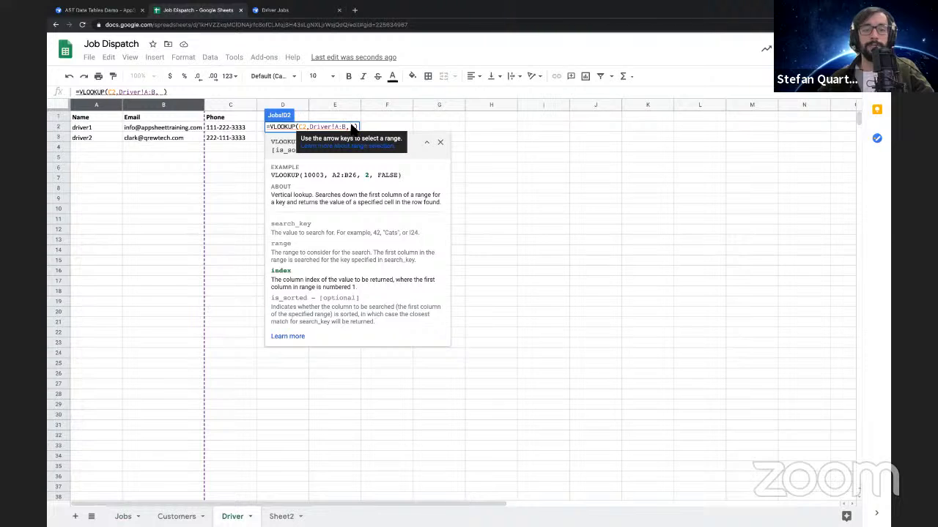
{"action": "type", "text": "2"}
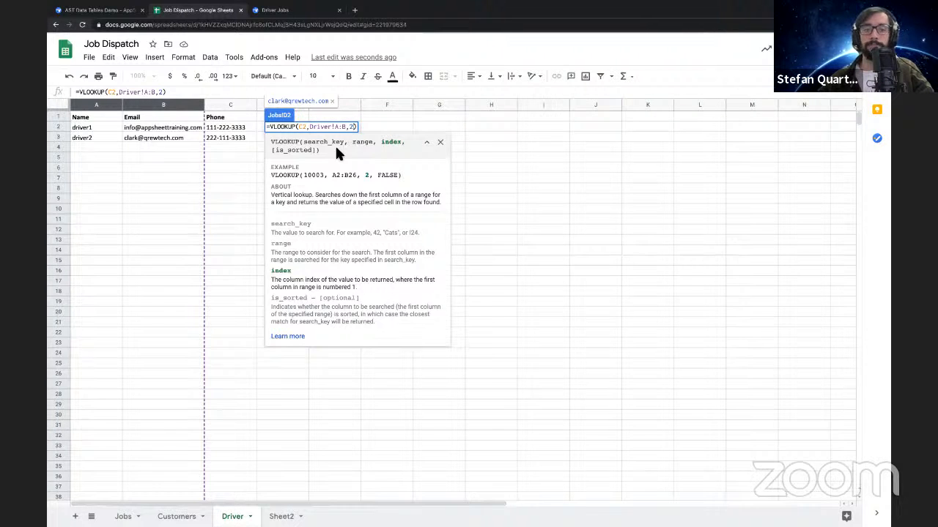
{"action": "key", "text": "Return"}
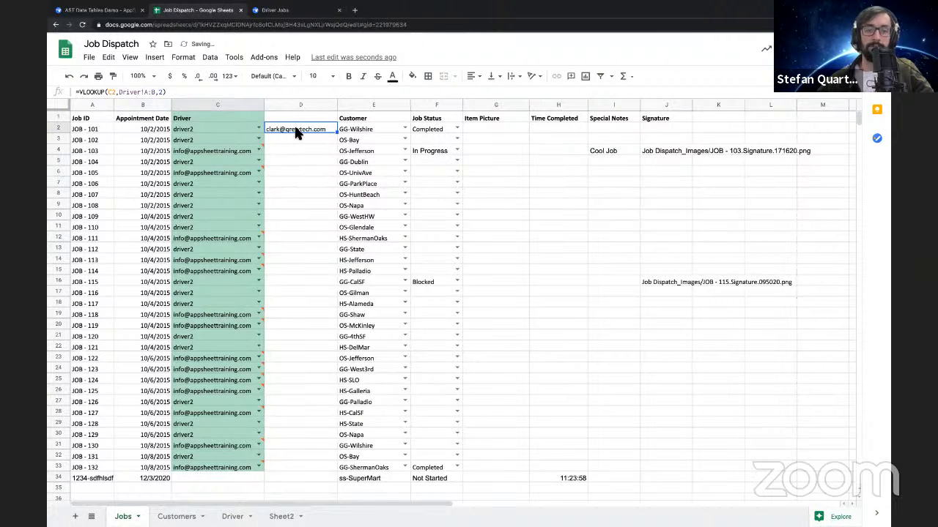
Fill the D2 lookup formula down through row 33 and compare rows 3 and 4 with their Driver values
{"action": "double_click", "coordinate": [337, 134]}
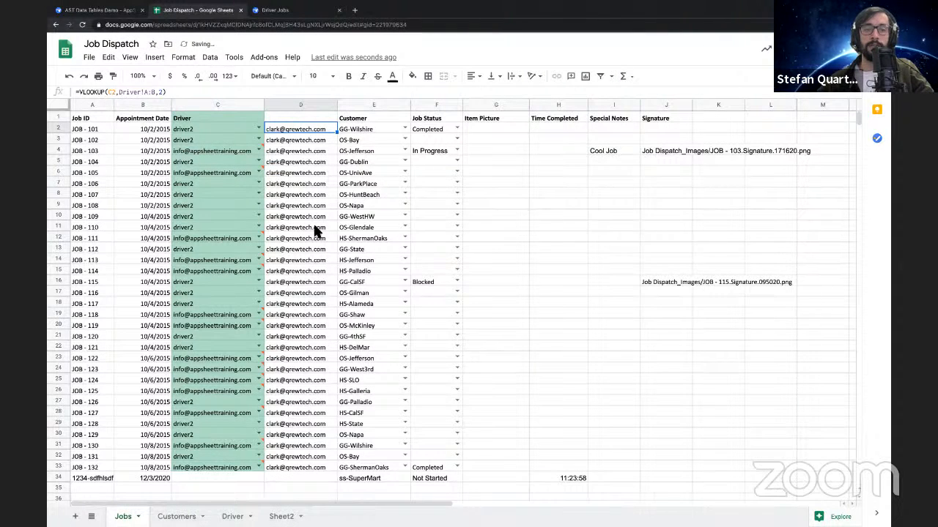
{"action": "left_click", "coordinate": [291, 140]}
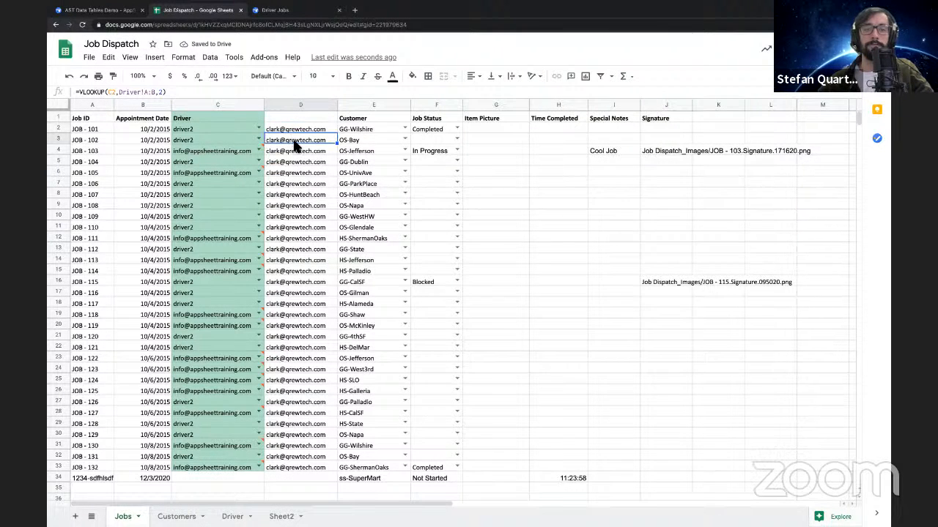
{"action": "left_click", "coordinate": [290, 150]}
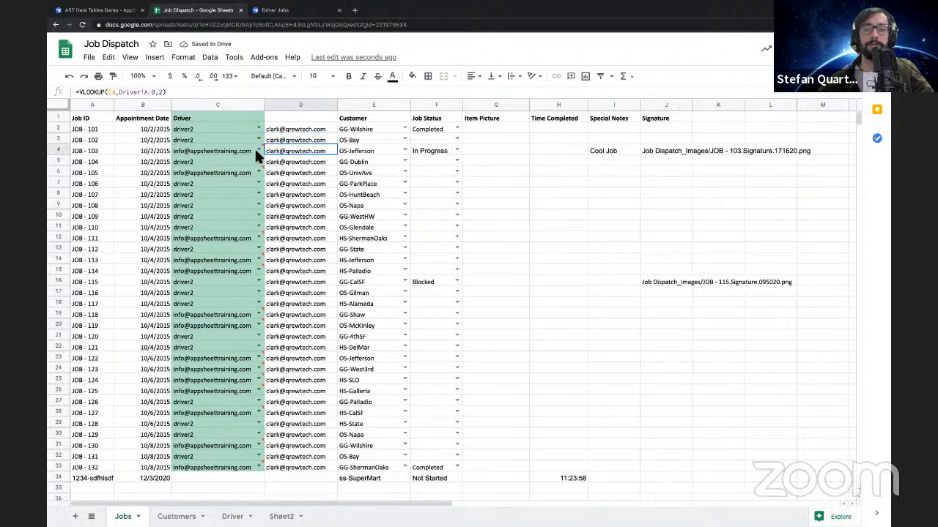
{"action": "mouse_move", "coordinate": [236, 156]}
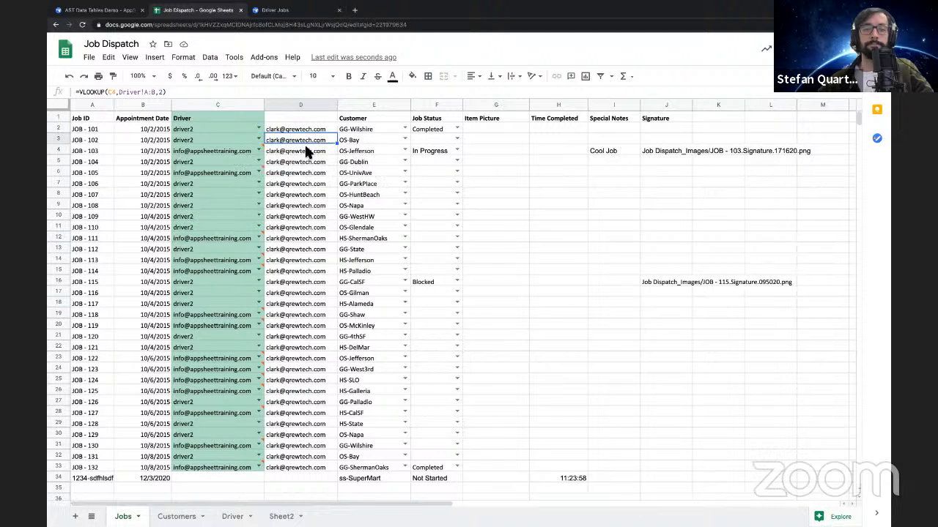
{"action": "left_click", "coordinate": [306, 151]}
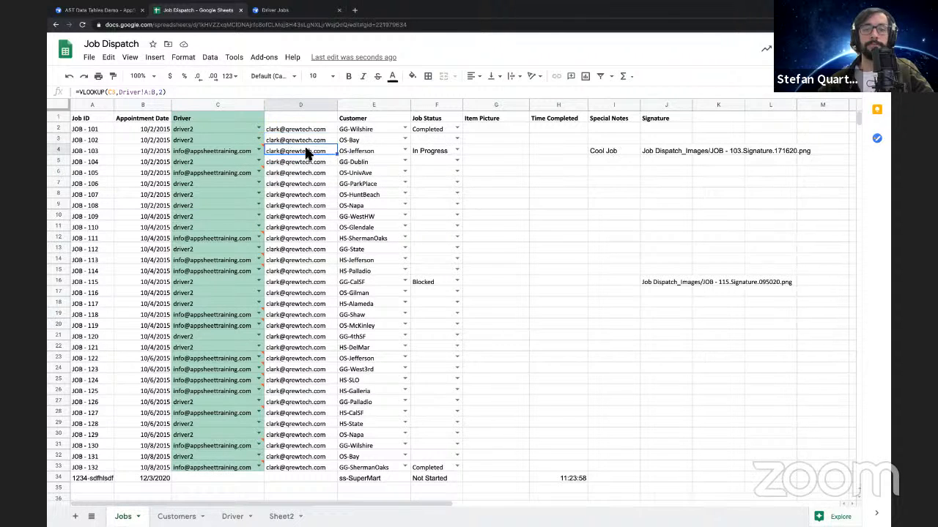
{"action": "left_click", "coordinate": [225, 152]}
{"action": "left_click", "coordinate": [313, 138]}
{"action": "left_click", "coordinate": [307, 151]}
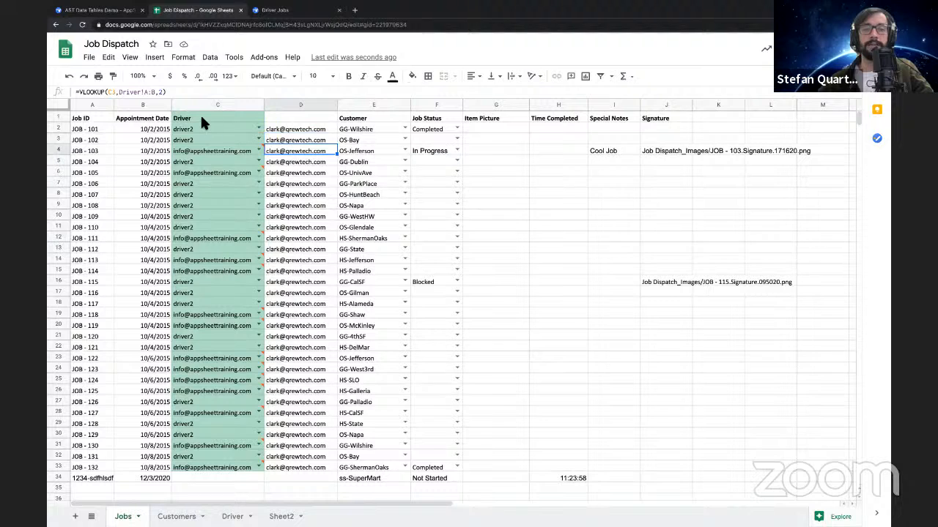
Remove the data validation from the Driver column on the Jobs sheet
{"action": "left_click", "coordinate": [213, 108]}
{"action": "right_click", "coordinate": [211, 105]}
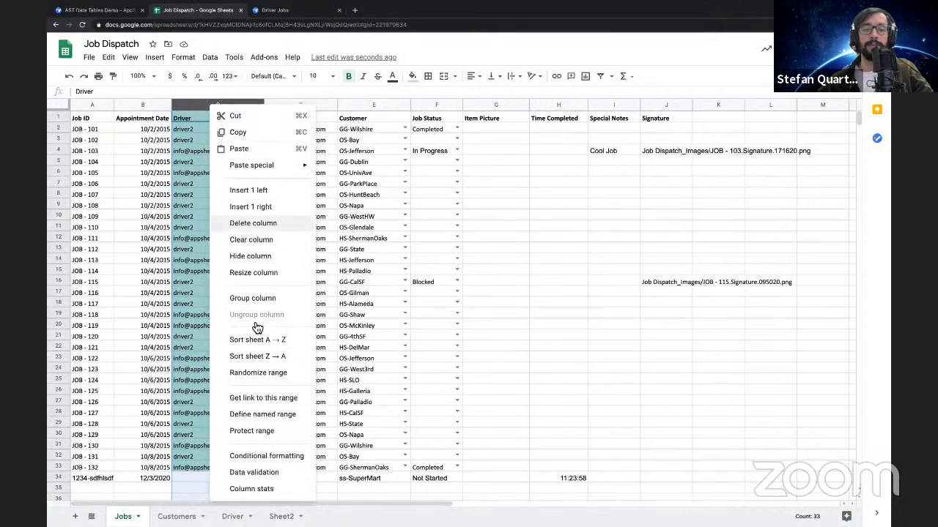
{"action": "left_click", "coordinate": [265, 478]}
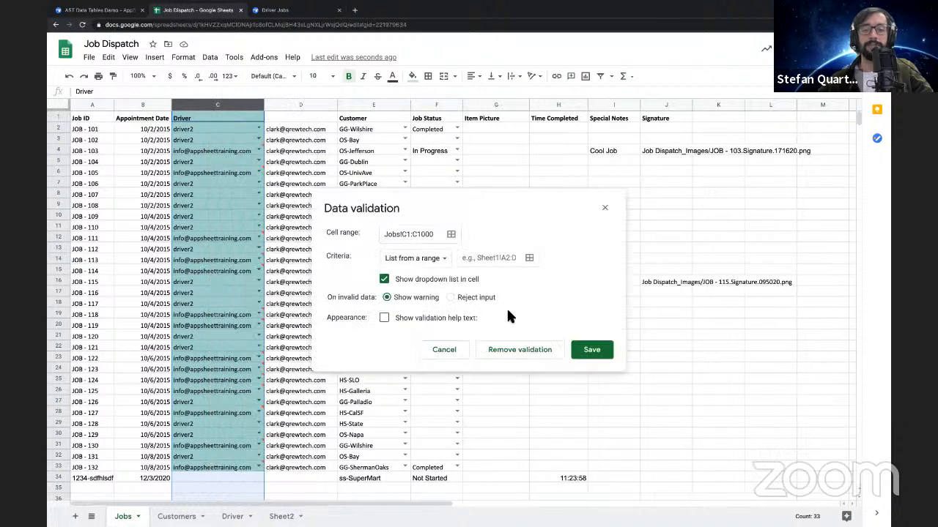
{"action": "left_click", "coordinate": [505, 352]}
Inspect the lookup formulas in D3, D4 and D6 against the Driver values in the same rows
{"action": "left_click", "coordinate": [306, 174]}
{"action": "left_click", "coordinate": [291, 139]}
{"action": "left_click", "coordinate": [292, 151]}
{"action": "left_click", "coordinate": [292, 170]}
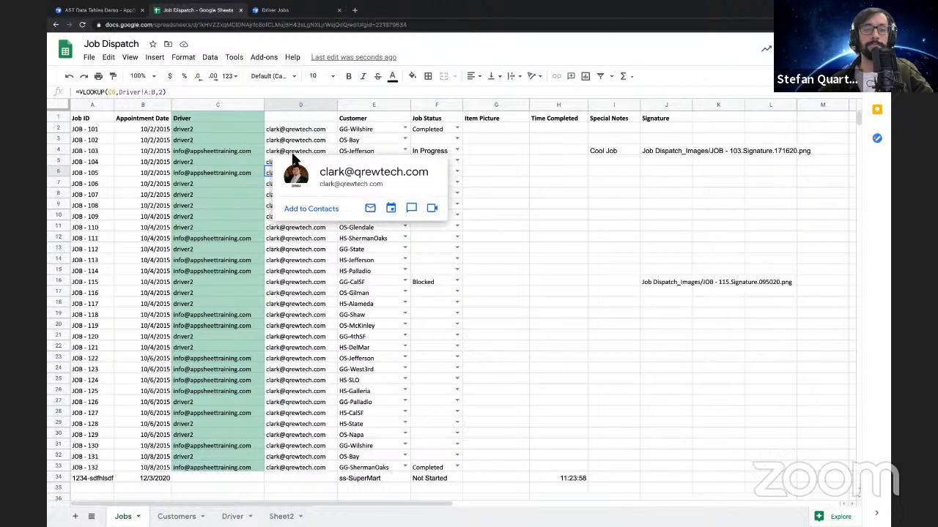
{"action": "left_click", "coordinate": [279, 151]}
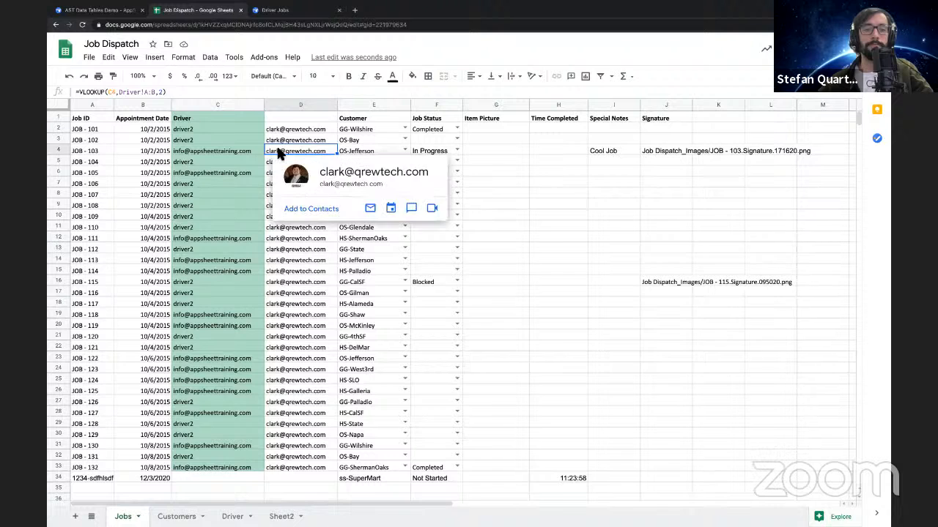
Compare the Driver value in C4 with the lookup formula in D2 on the Jobs sheet
{"action": "left_click", "coordinate": [225, 153]}
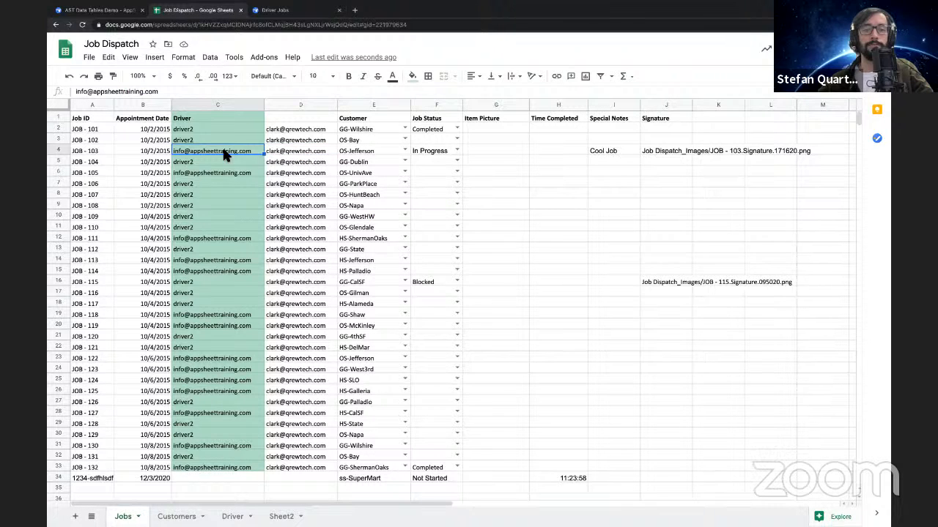
{"action": "left_click", "coordinate": [280, 130]}
{"action": "double_click", "coordinate": [280, 131]}
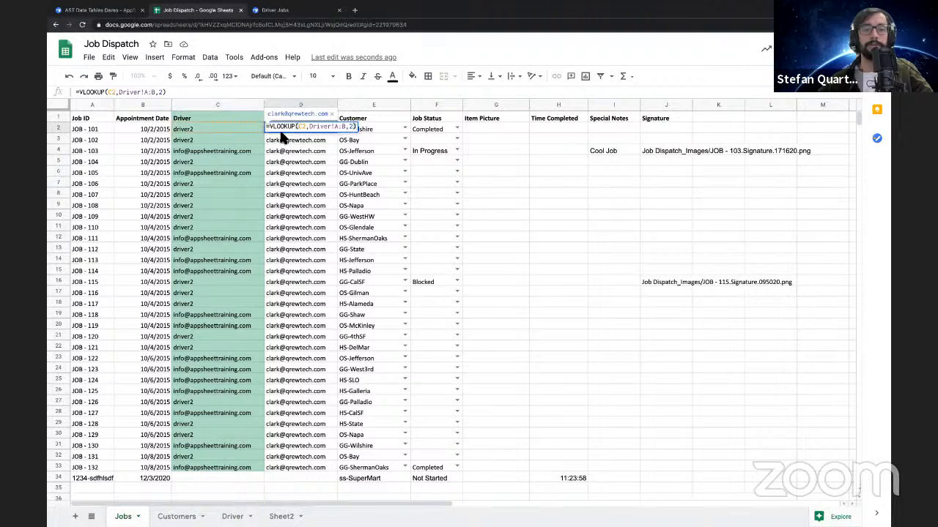
{"action": "key", "text": "Escape"}
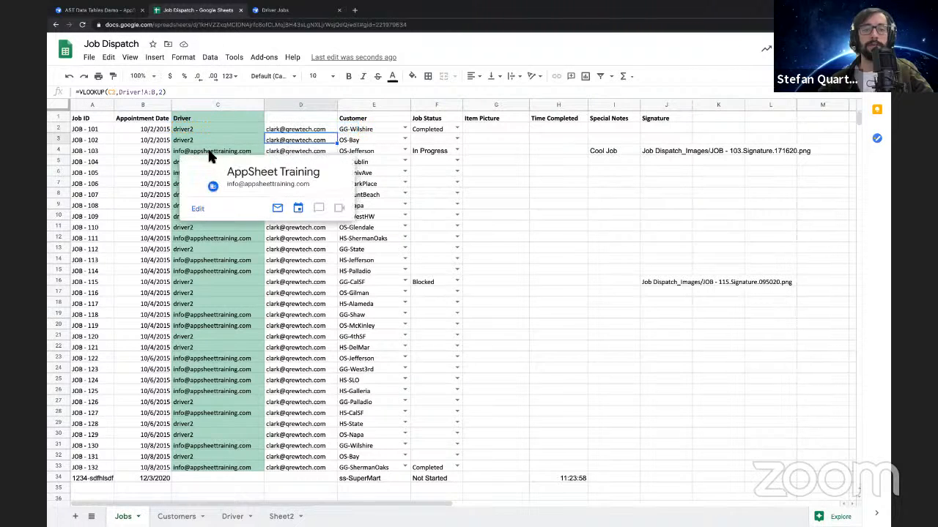
Replace all occurrences of the e-mail address in C4 with driver1, limiting the search to this sheet
{"action": "left_click", "coordinate": [210, 151]}
{"action": "key", "text": "ctrl+f"}
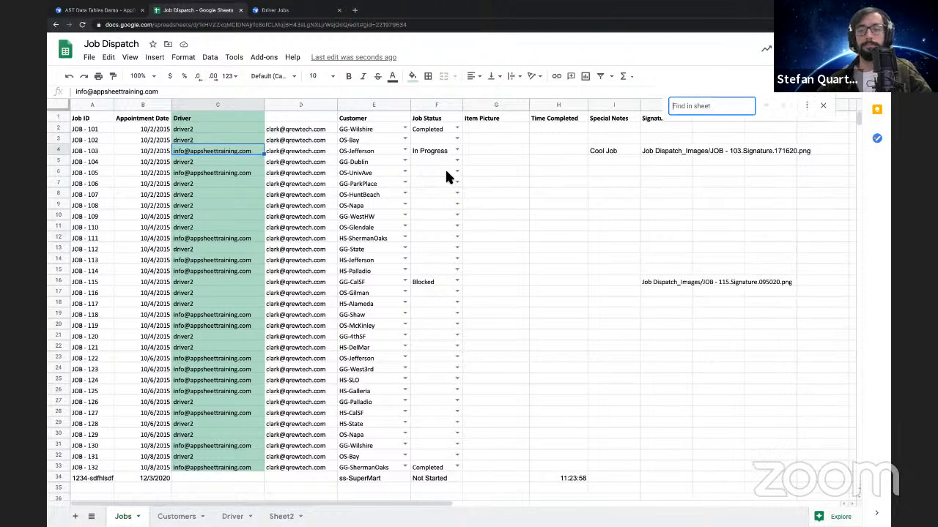
{"action": "left_click", "coordinate": [807, 106]}
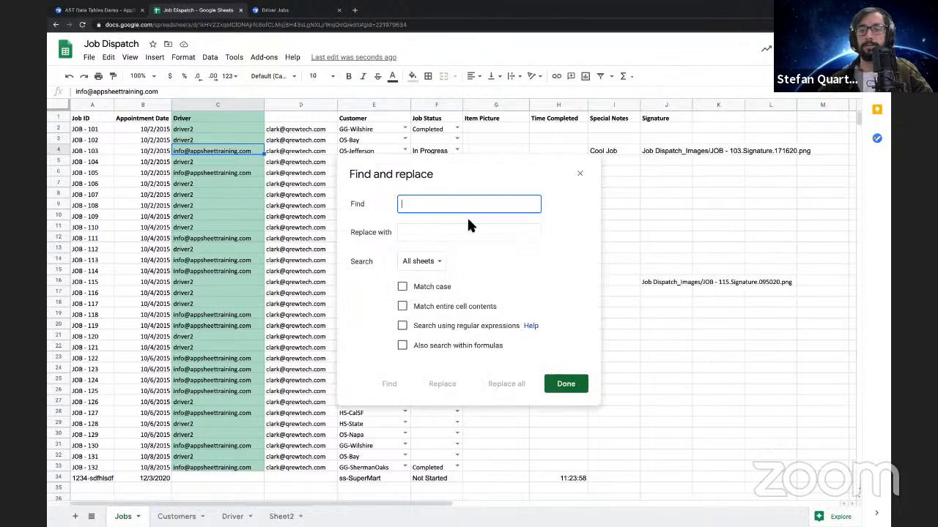
{"action": "double_click", "coordinate": [225, 150]}
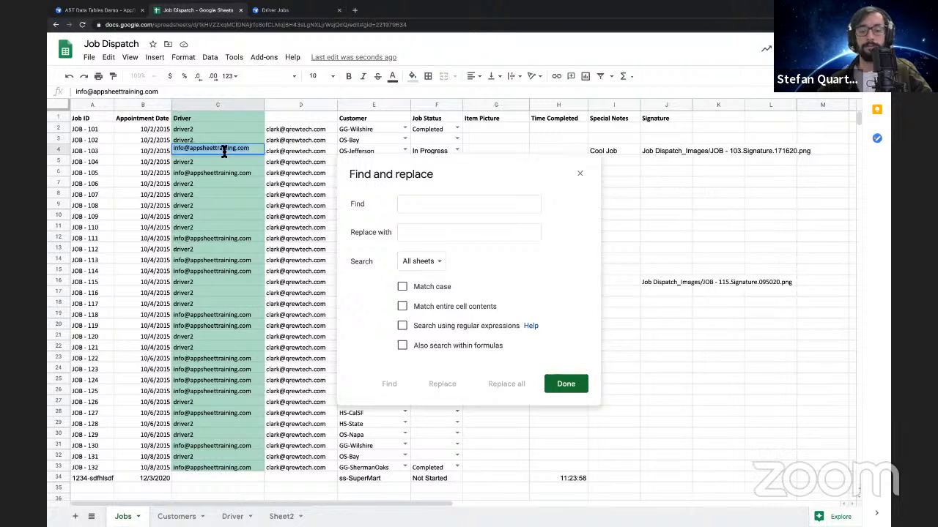
{"action": "left_click", "coordinate": [448, 207]}
{"action": "key", "text": "ctrl+v"}
{"action": "left_click", "coordinate": [430, 231]}
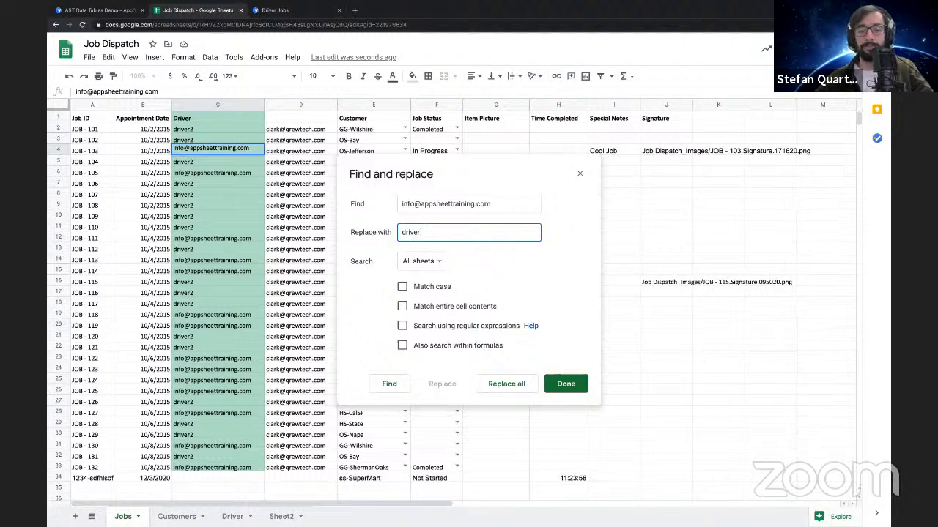
{"action": "left_click", "coordinate": [425, 261]}
{"action": "left_click", "coordinate": [432, 277]}
{"action": "left_click", "coordinate": [496, 384]}
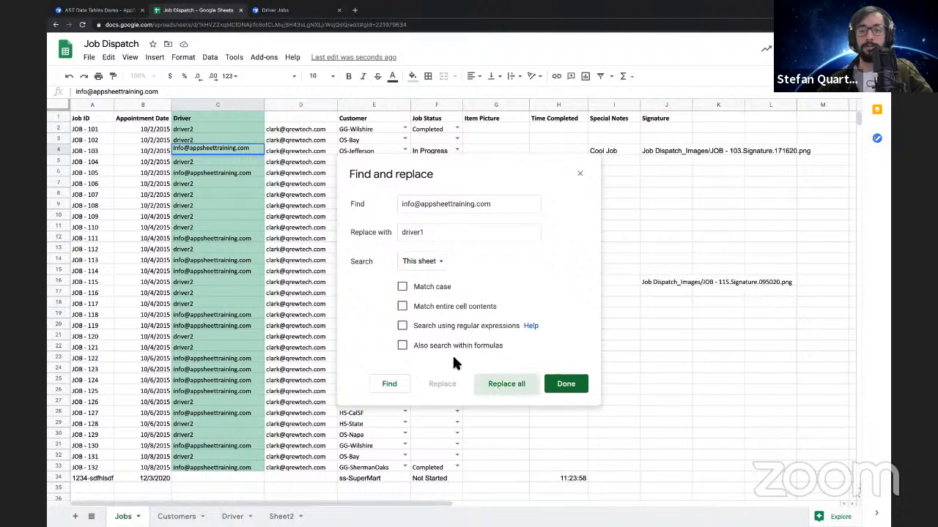
Close the replace dialog and set the remaining e-mail entry in C4 to driver1
{"action": "left_click", "coordinate": [286, 195]}
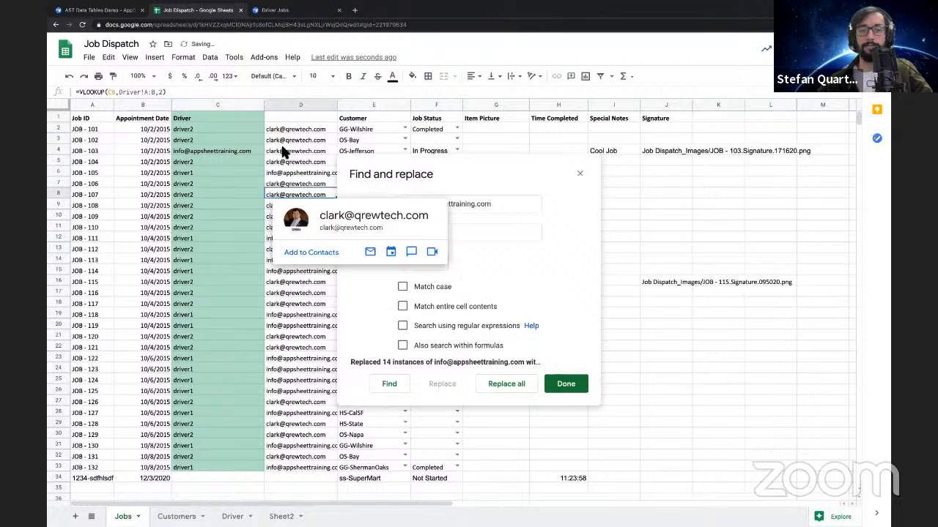
{"action": "left_click", "coordinate": [225, 151]}
{"action": "double_click", "coordinate": [424, 233]}
{"action": "key", "text": "super+c"}
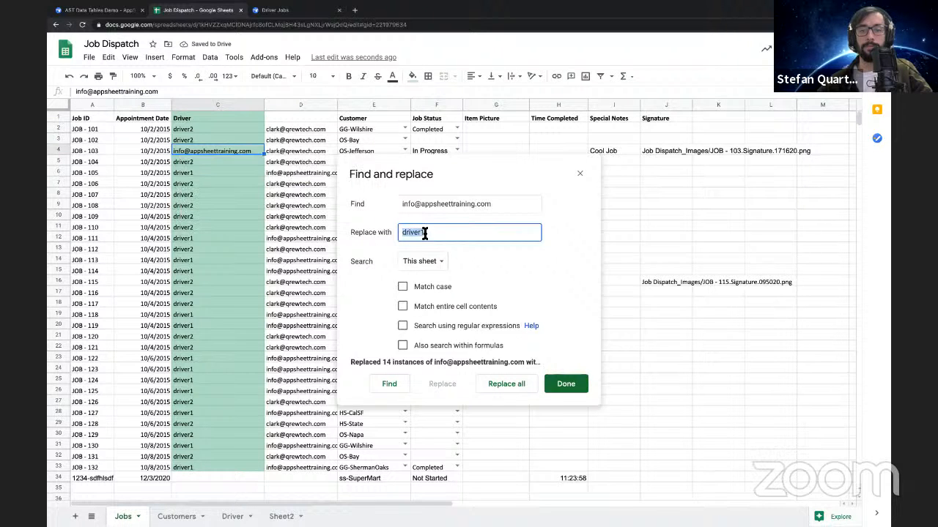
{"action": "left_click", "coordinate": [567, 381]}
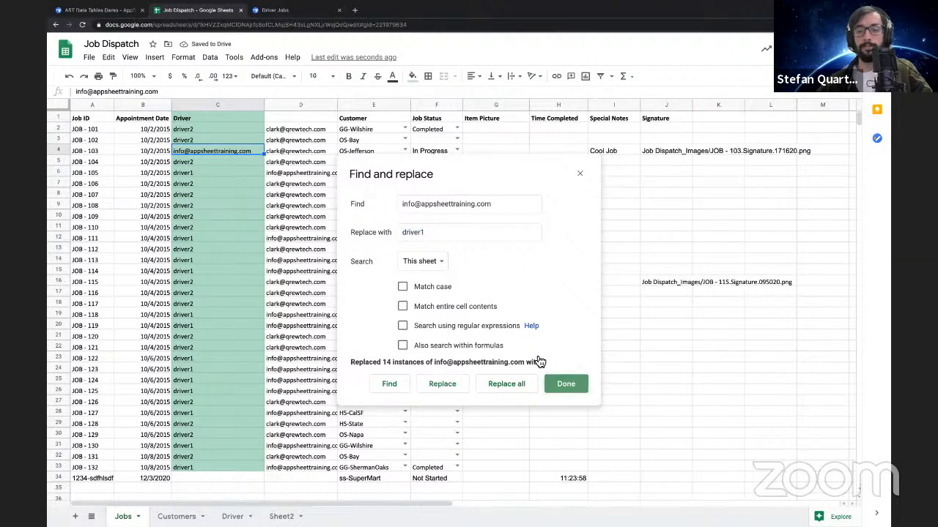
{"action": "triple_click", "coordinate": [198, 152]}
{"action": "key", "text": "super+v"}
{"action": "left_click", "coordinate": [199, 182]}
Copy the lookup results in D2:D33 and paste them as values only over the Driver entries in C2:C33
{"action": "left_click_drag", "start_coordinate": [300, 129], "coordinate": [294, 470]}
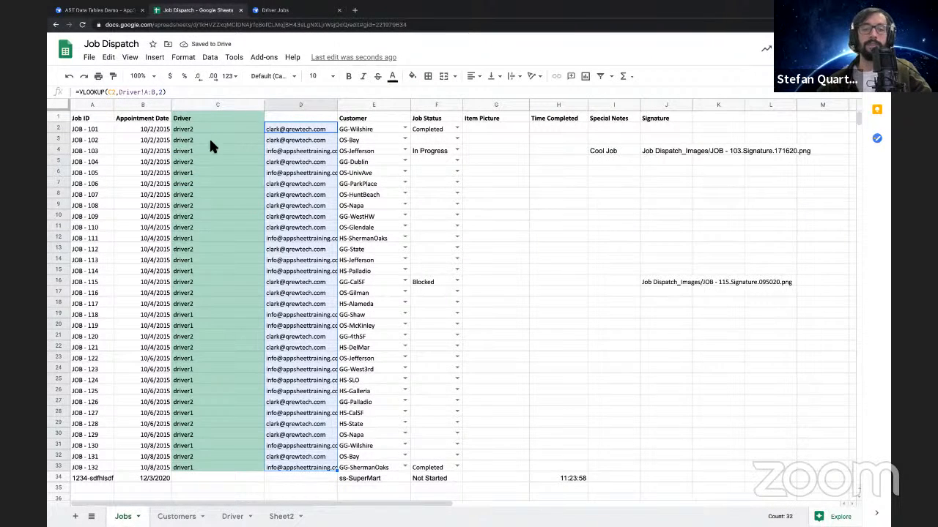
{"action": "left_click_drag", "start_coordinate": [198, 130], "coordinate": [220, 468]}
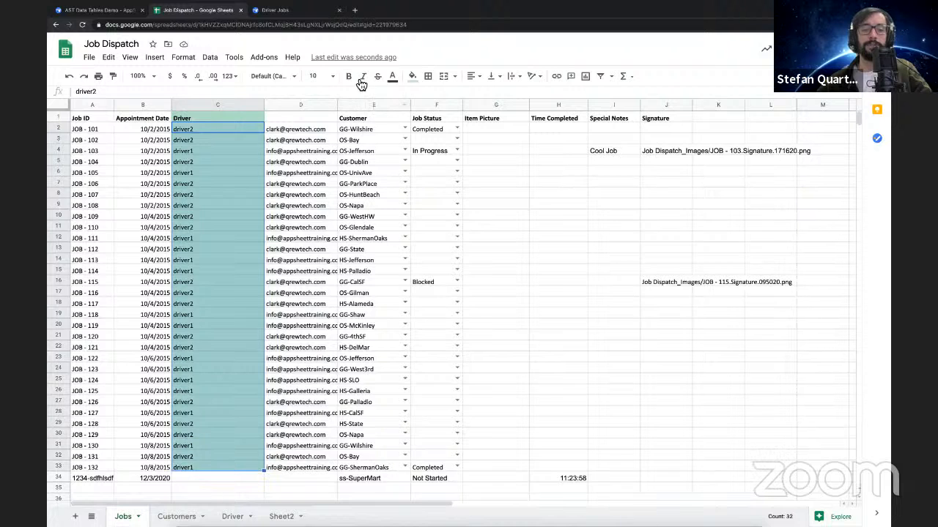
{"action": "left_click_drag", "start_coordinate": [300, 129], "coordinate": [287, 473]}
{"action": "key", "text": "ctrl+c"}
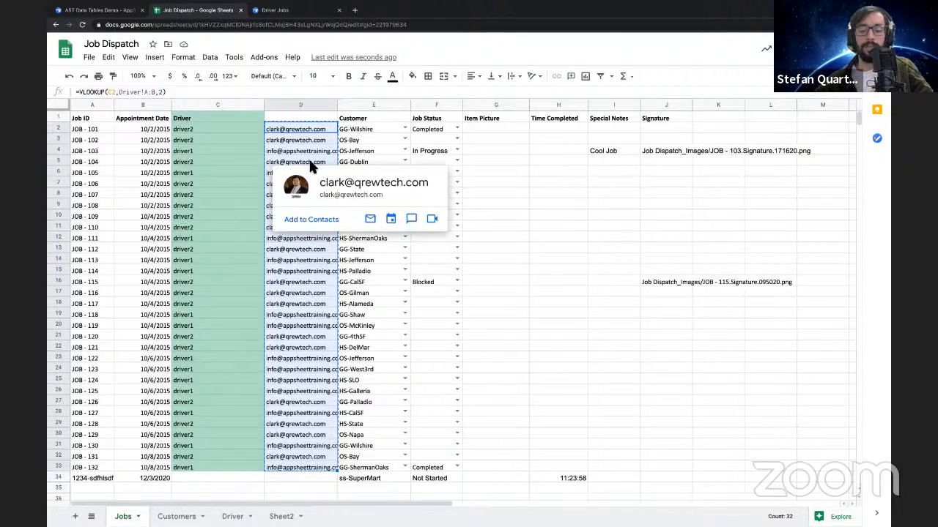
{"action": "left_click", "coordinate": [208, 133]}
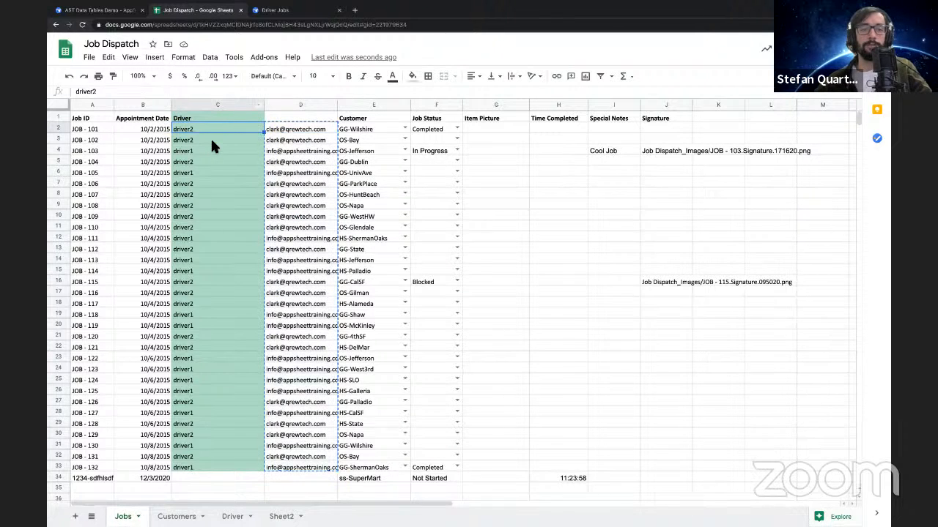
{"action": "left_click_drag", "start_coordinate": [208, 466], "coordinate": [207, 466]}
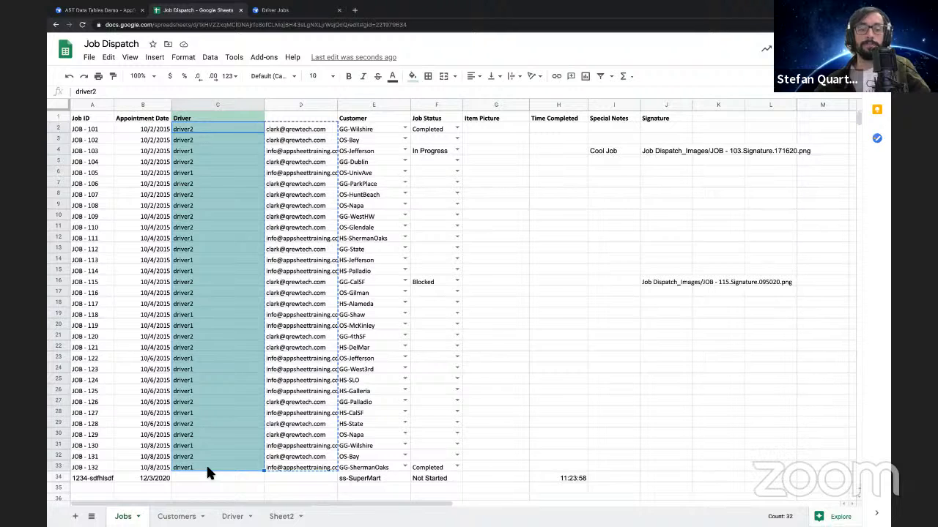
{"action": "right_click", "coordinate": [206, 291]}
{"action": "mouse_move", "coordinate": [286, 192]}
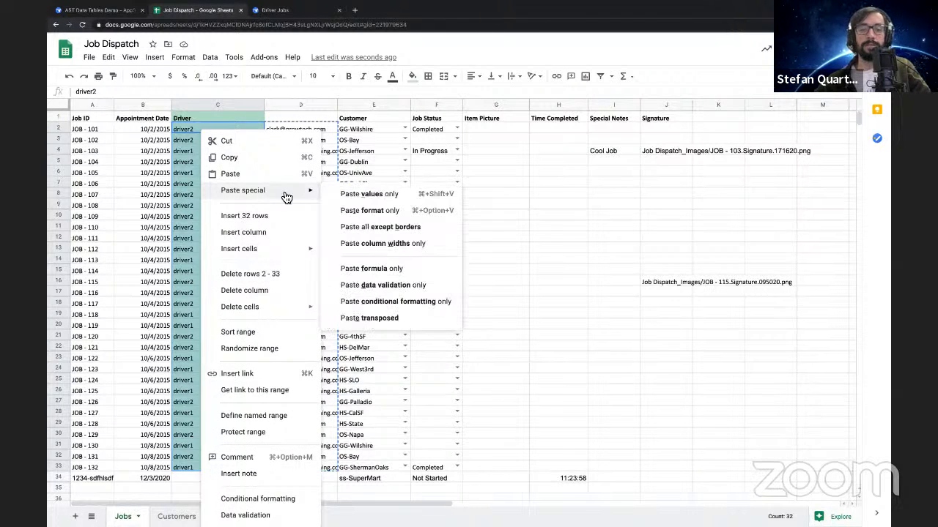
{"action": "left_click", "coordinate": [371, 199]}
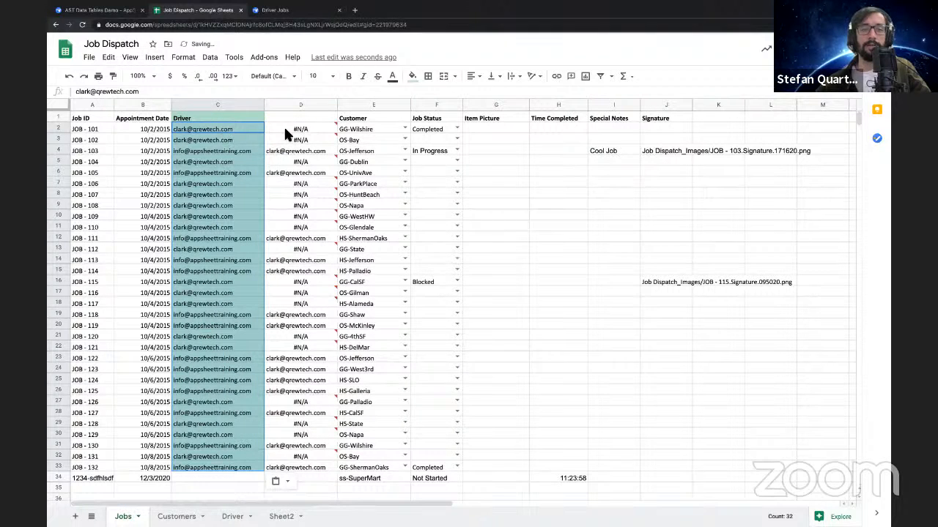
Check the pasted e-mails in the Driver column and delete the lookup helper column D
{"action": "left_click", "coordinate": [285, 129]}
{"action": "left_click", "coordinate": [247, 132]}
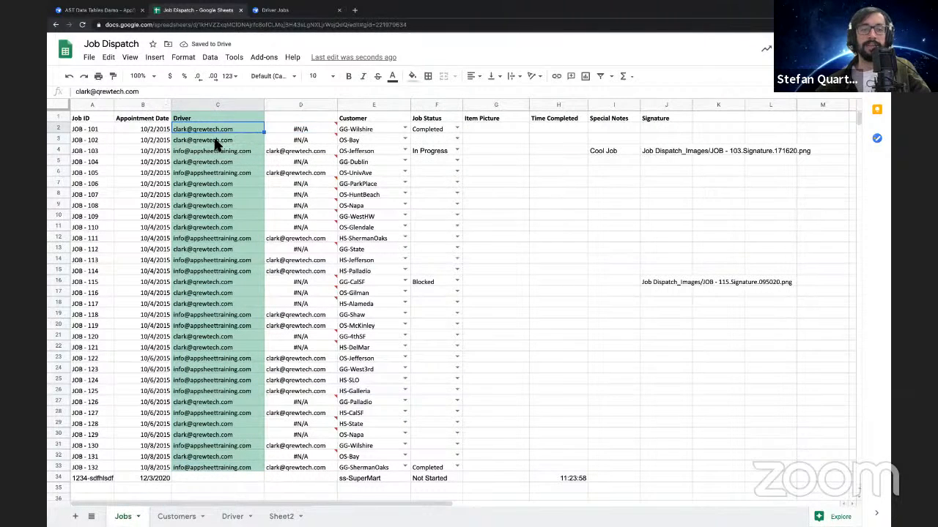
{"action": "left_click", "coordinate": [249, 216]}
{"action": "left_click_drag", "start_coordinate": [220, 293], "coordinate": [220, 303]}
{"action": "right_click", "coordinate": [295, 107]}
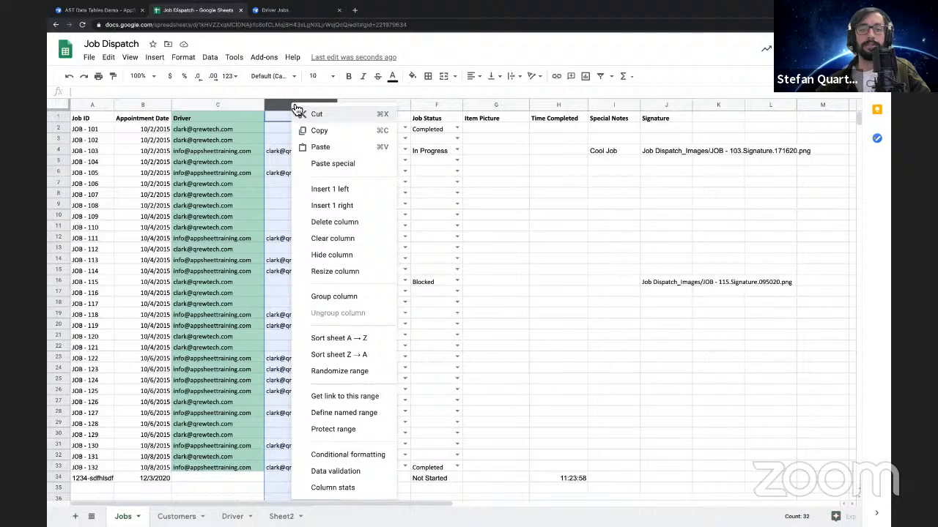
{"action": "left_click", "coordinate": [326, 227]}
{"action": "left_click", "coordinate": [452, 322]}
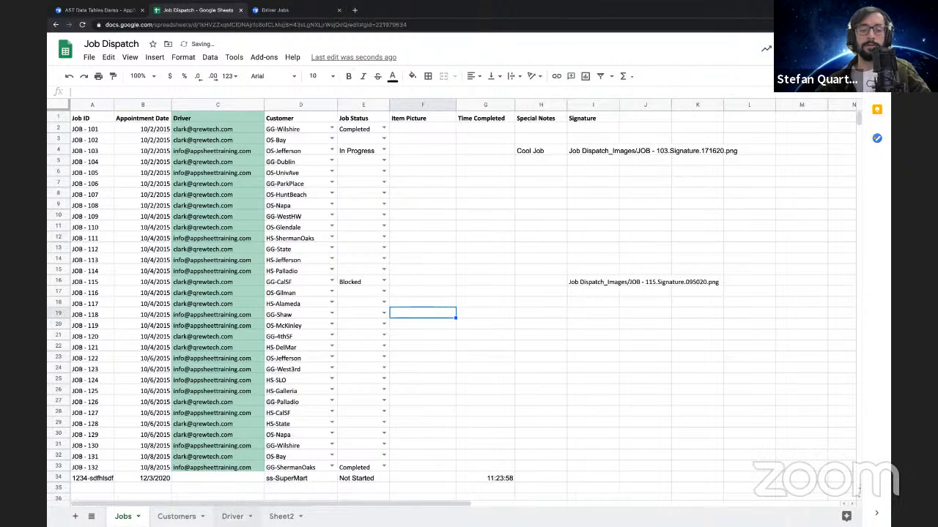
Move the Email column ahead of the Name column on the Driver sheet
{"action": "left_click", "coordinate": [232, 517]}
{"action": "left_click_drag", "start_coordinate": [155, 106], "coordinate": [82, 109]}
{"action": "left_click", "coordinate": [253, 198]}
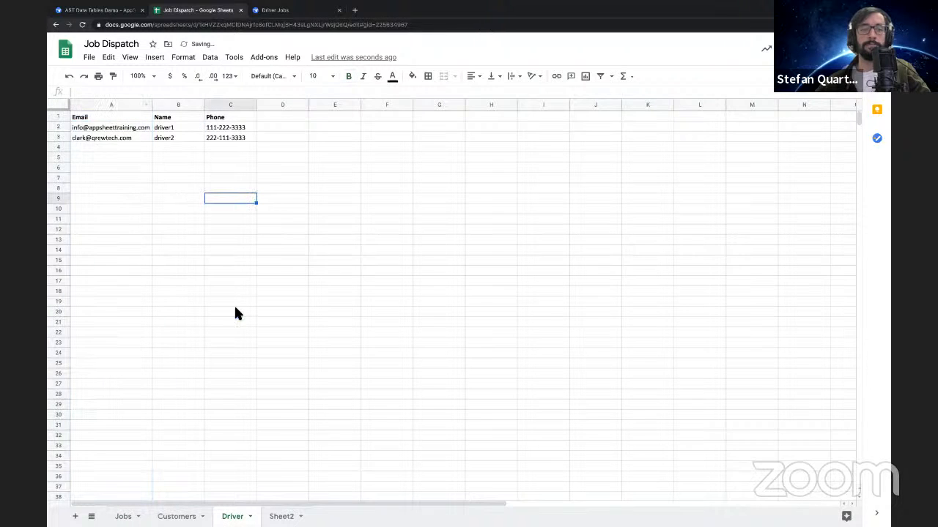
Switch to the AppSheet editor, reload it, and check the Drivers and All Jobs views in the app preview
{"action": "left_click", "coordinate": [115, 10]}
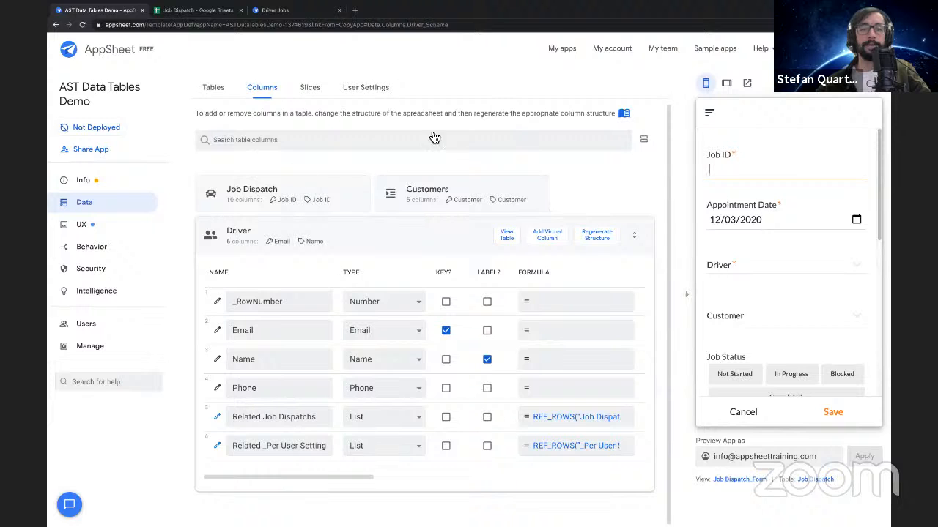
{"action": "left_click", "coordinate": [82, 25]}
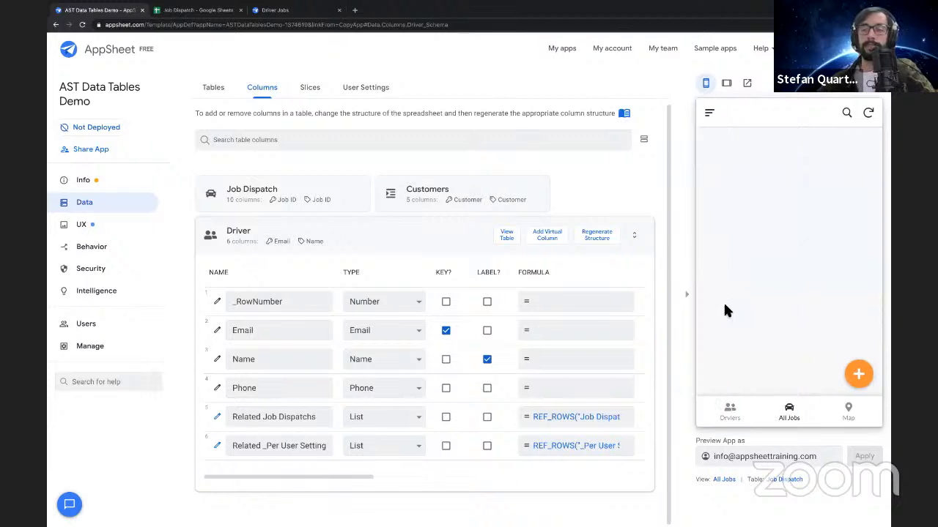
{"action": "left_click", "coordinate": [786, 416]}
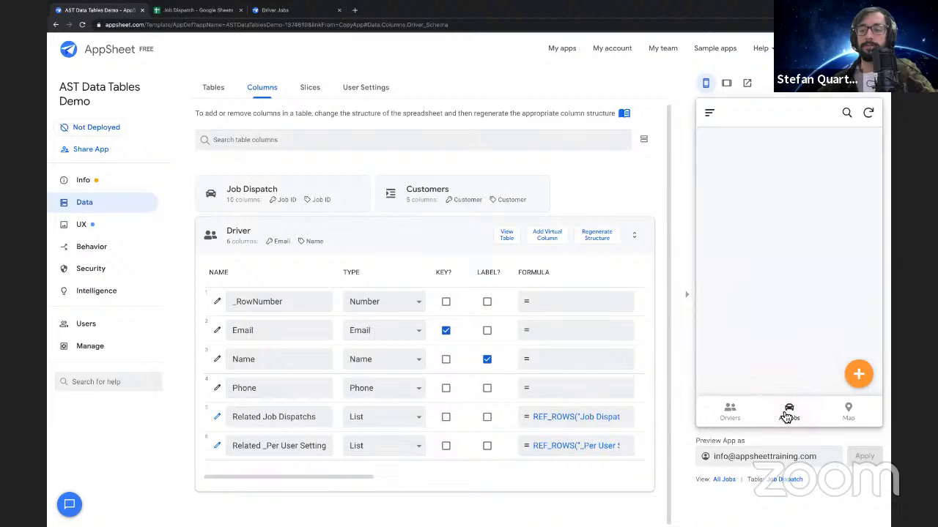
{"action": "left_click", "coordinate": [729, 417]}
{"action": "left_click", "coordinate": [794, 408]}
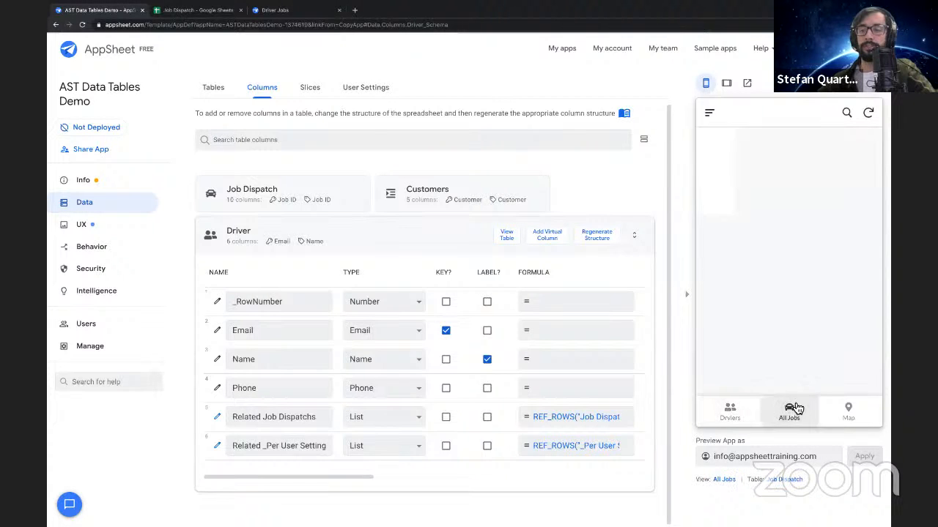
Inspect the All Jobs view's settings and the table it draws its data from
{"action": "left_click", "coordinate": [721, 481]}
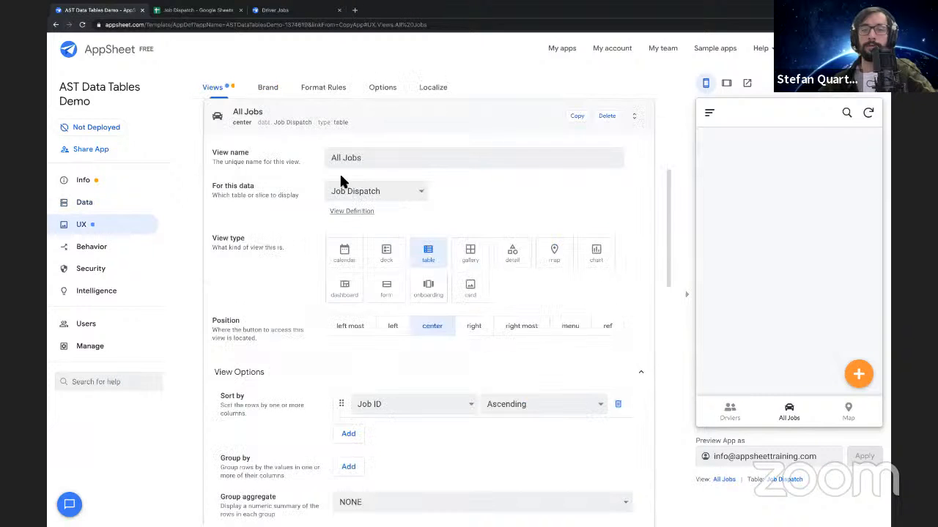
{"action": "left_click", "coordinate": [366, 192]}
{"action": "left_click", "coordinate": [366, 195]}
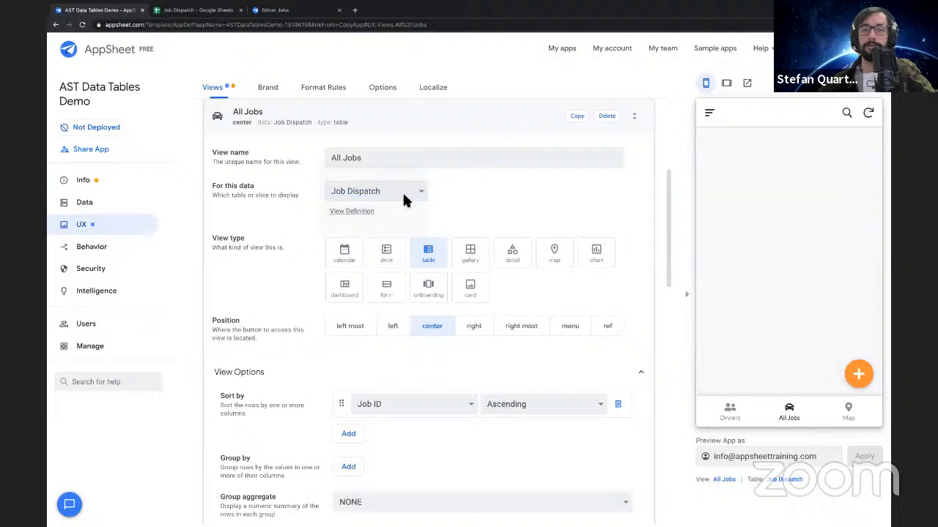
{"action": "left_click", "coordinate": [316, 121]}
Clear the security filter expression of the Job Dispatch table and save it
{"action": "left_click", "coordinate": [130, 210]}
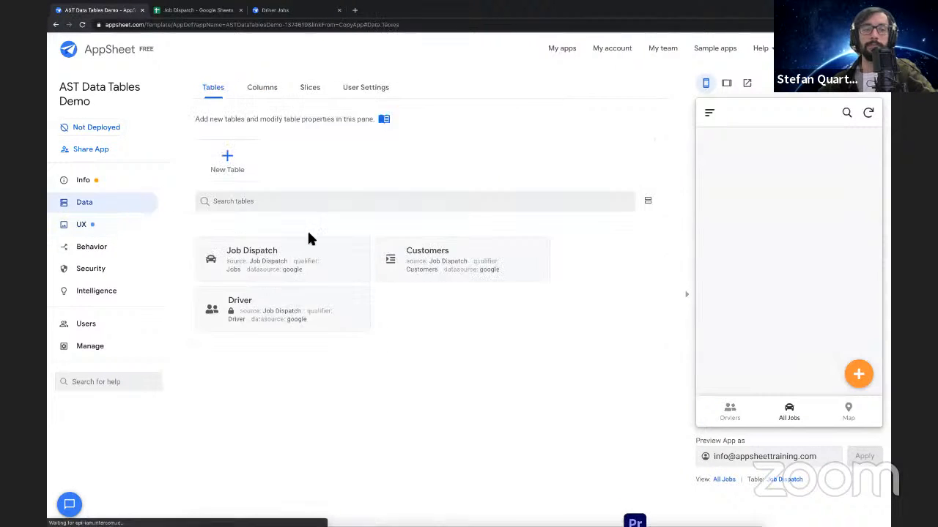
{"action": "left_click", "coordinate": [329, 266]}
{"action": "left_click", "coordinate": [262, 330]}
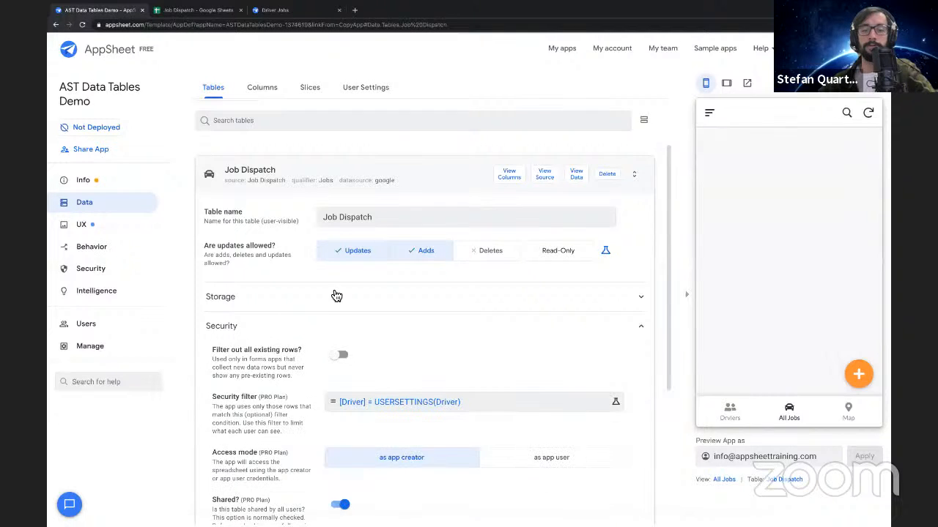
{"action": "scroll", "coordinate": [335, 288], "scroll_direction": "down", "scroll_amount": 3}
{"action": "scroll", "coordinate": [329, 271], "scroll_direction": "up", "scroll_amount": 2}
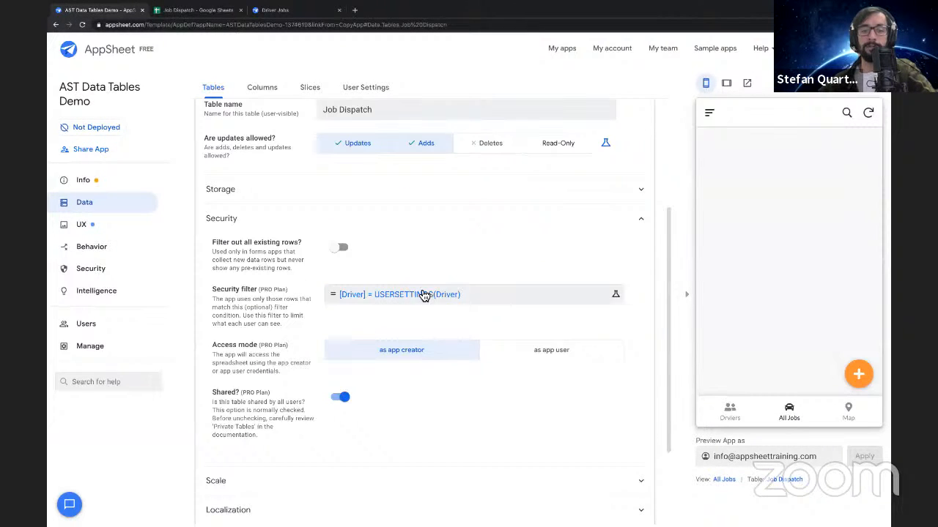
{"action": "key", "text": "ctrl+a"}
{"action": "key", "text": "BackSpace"}
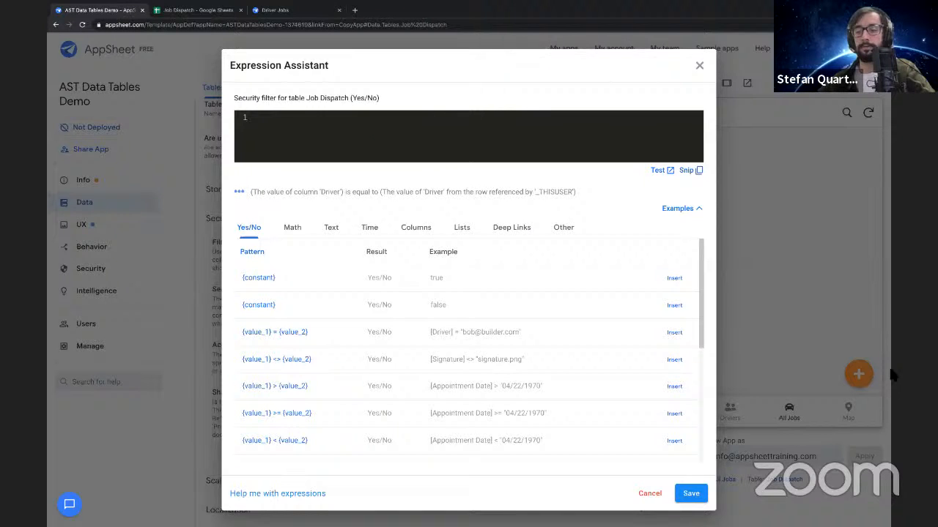
{"action": "left_click", "coordinate": [691, 493]}
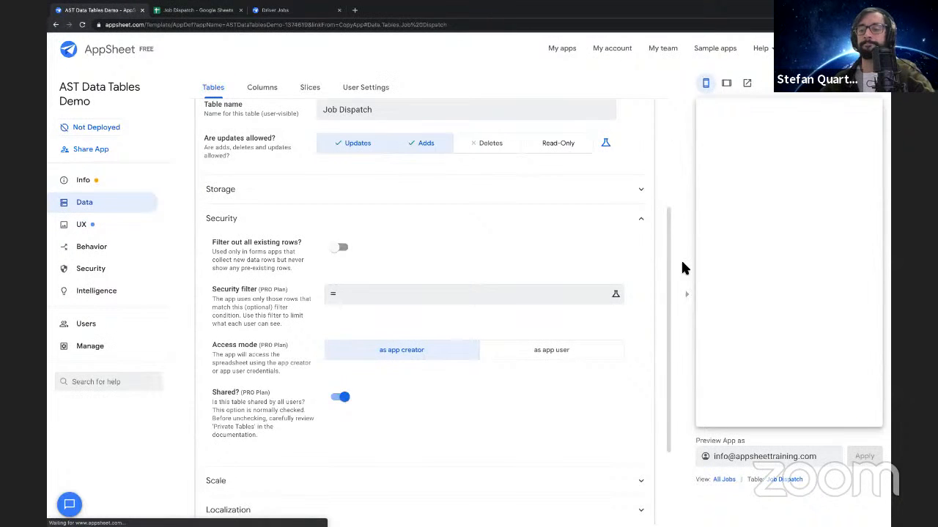
Collapse the Job Dispatch table settings and view the ss-SuperMart job's details in the app preview
{"action": "scroll", "coordinate": [442, 247], "scroll_direction": "up", "scroll_amount": 3}
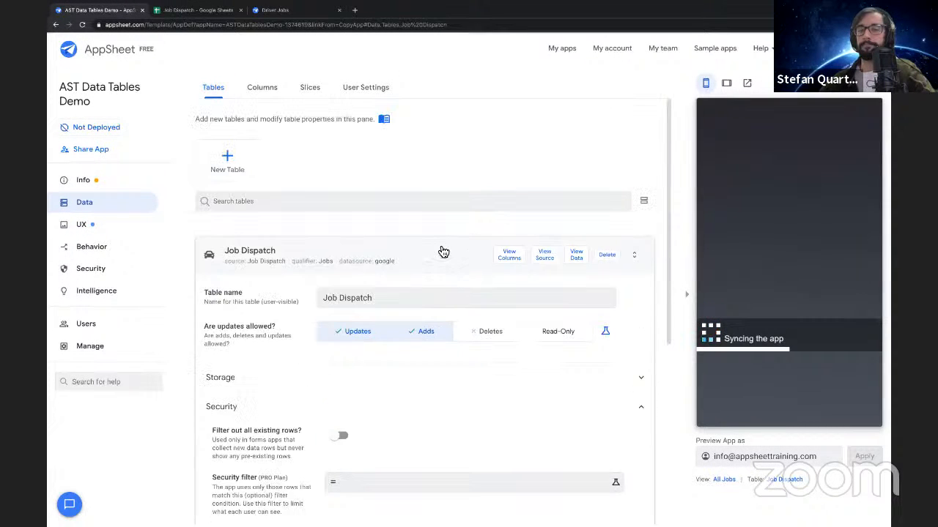
{"action": "left_click", "coordinate": [442, 252]}
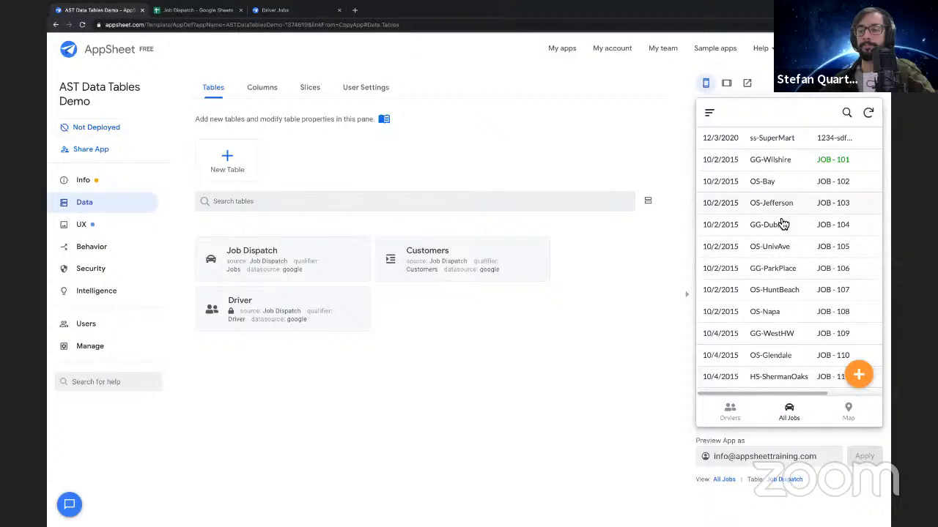
{"action": "left_click", "coordinate": [784, 147]}
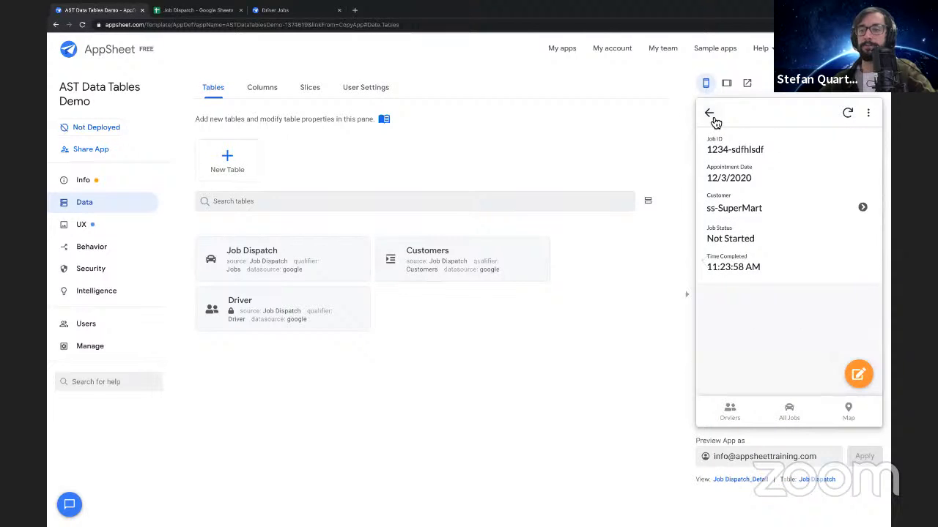
View job JOB - 101 and its linked driver's record in the app preview, and look at the blank new-job form
{"action": "left_click", "coordinate": [715, 118]}
{"action": "left_click", "coordinate": [770, 157]}
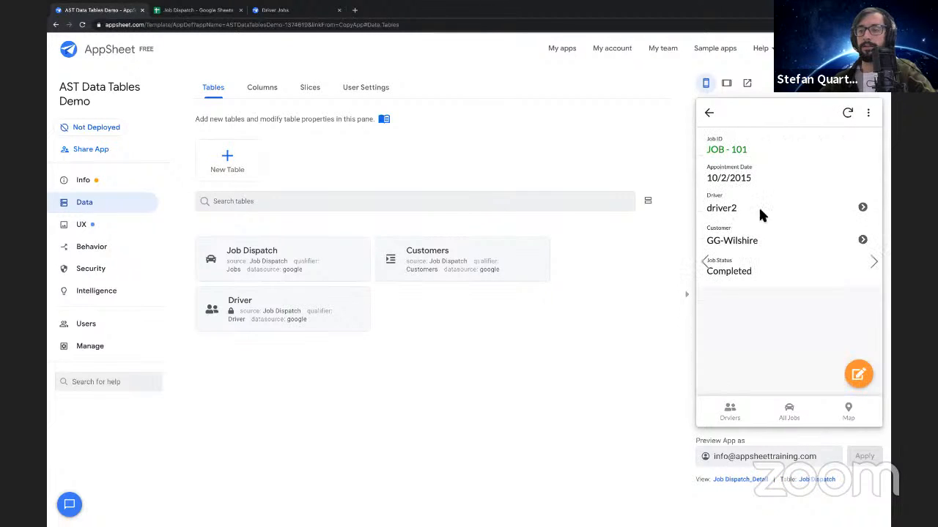
{"action": "mouse_move", "coordinate": [711, 210]}
{"action": "left_mouse_down"}
{"action": "mouse_move", "coordinate": [727, 217]}
{"action": "mouse_move", "coordinate": [716, 215]}
{"action": "left_mouse_up"}
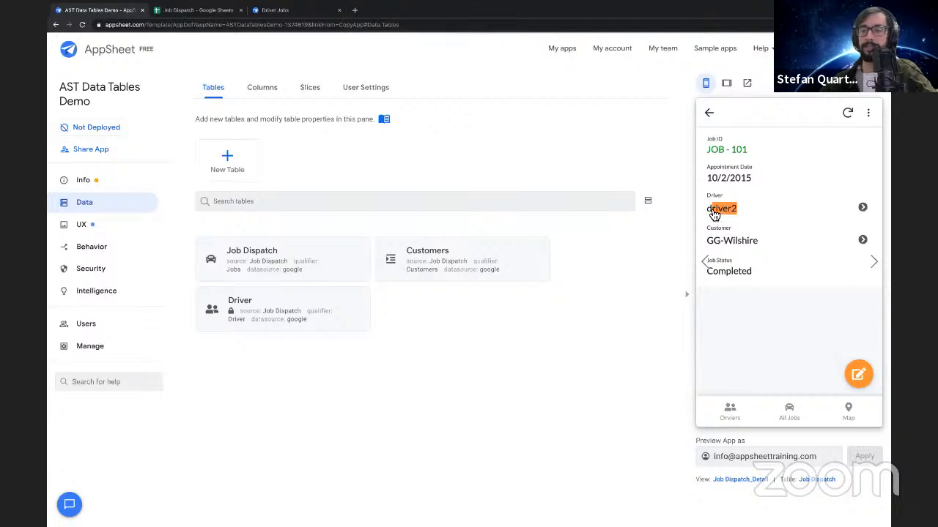
{"action": "left_click", "coordinate": [864, 209]}
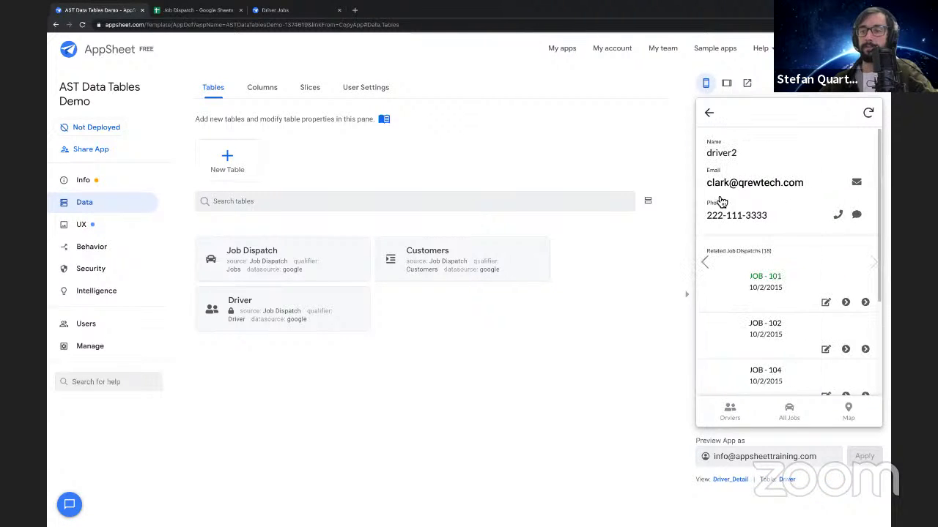
{"action": "left_click", "coordinate": [710, 115]}
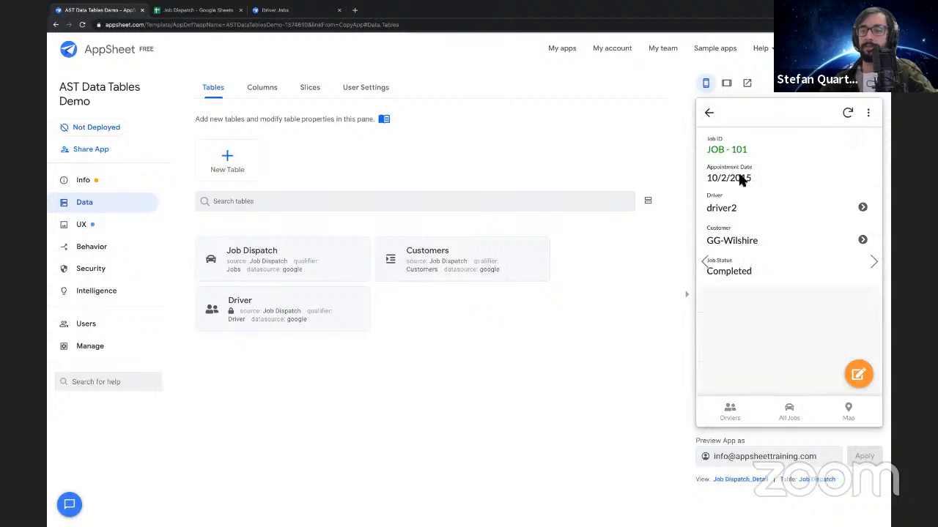
{"action": "left_click", "coordinate": [709, 114]}
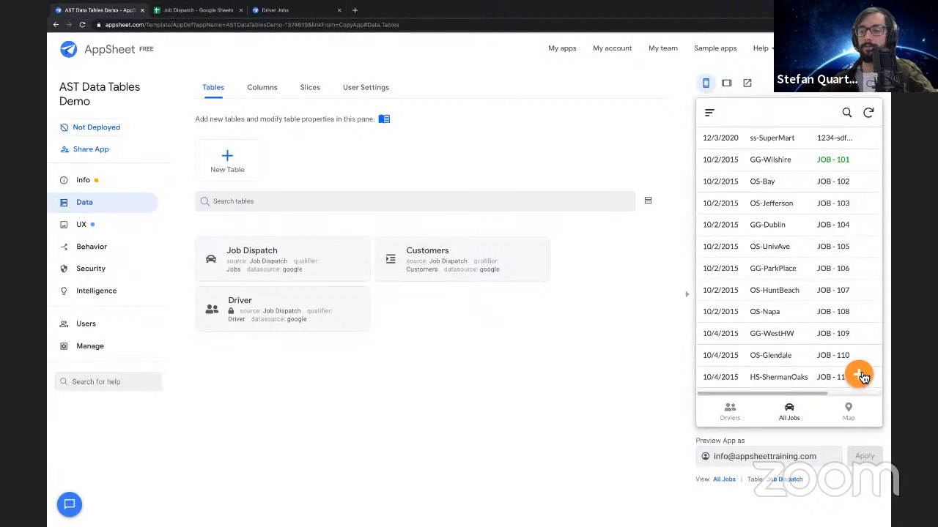
{"action": "left_click", "coordinate": [860, 378]}
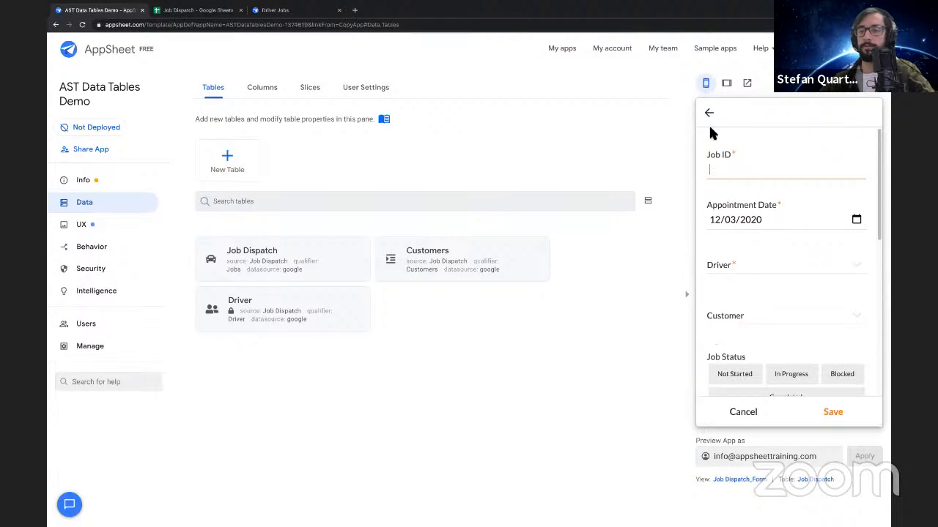
{"action": "left_click", "coordinate": [708, 113]}
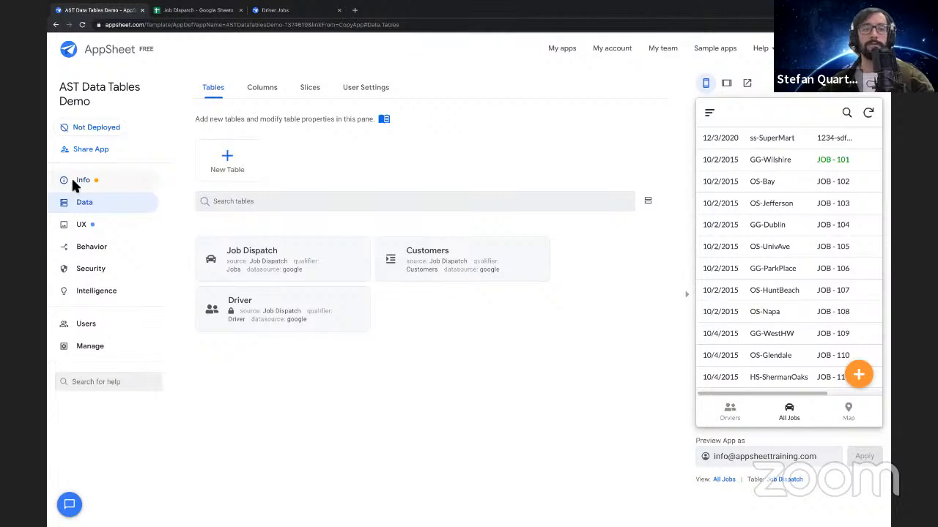
Open the Job Dispatch table's column definitions and bring the Initial Value settings into view
{"action": "left_click", "coordinate": [265, 90]}
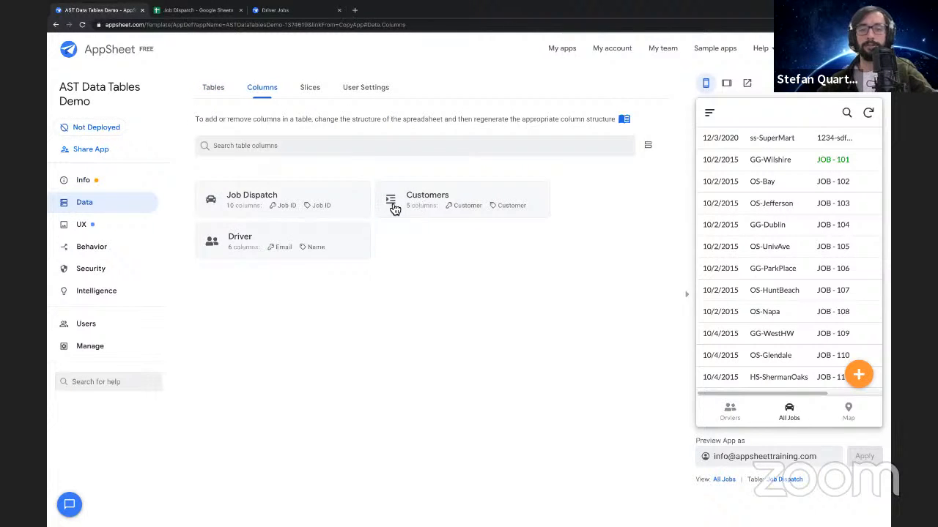
{"action": "left_click", "coordinate": [349, 204]}
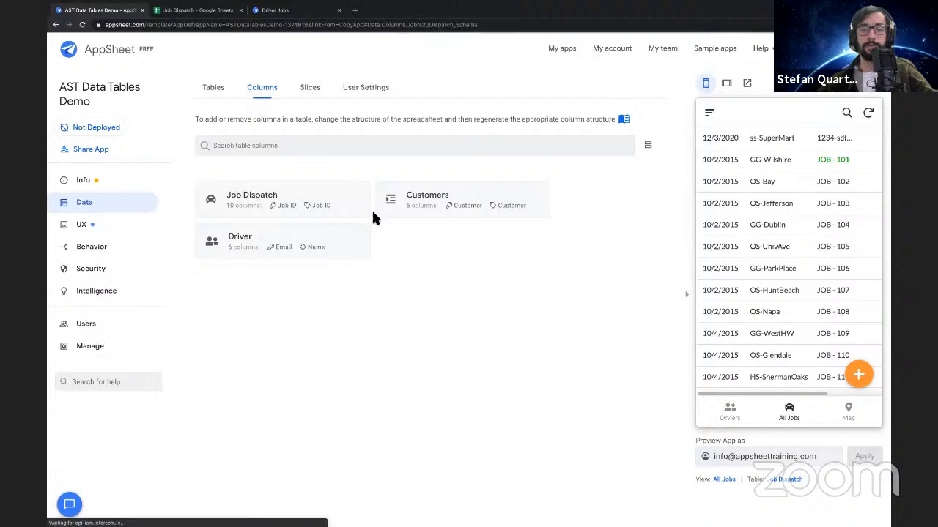
{"action": "left_click", "coordinate": [522, 212]}
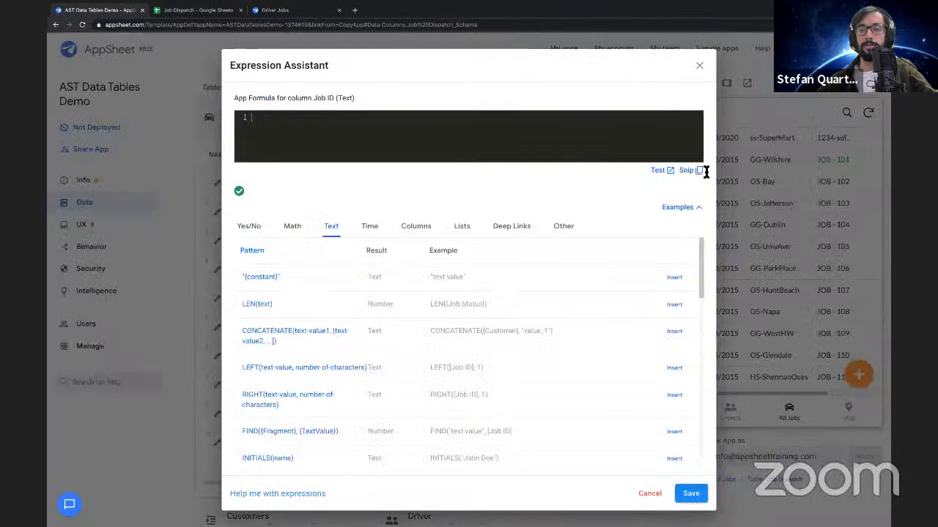
{"action": "left_click", "coordinate": [700, 67]}
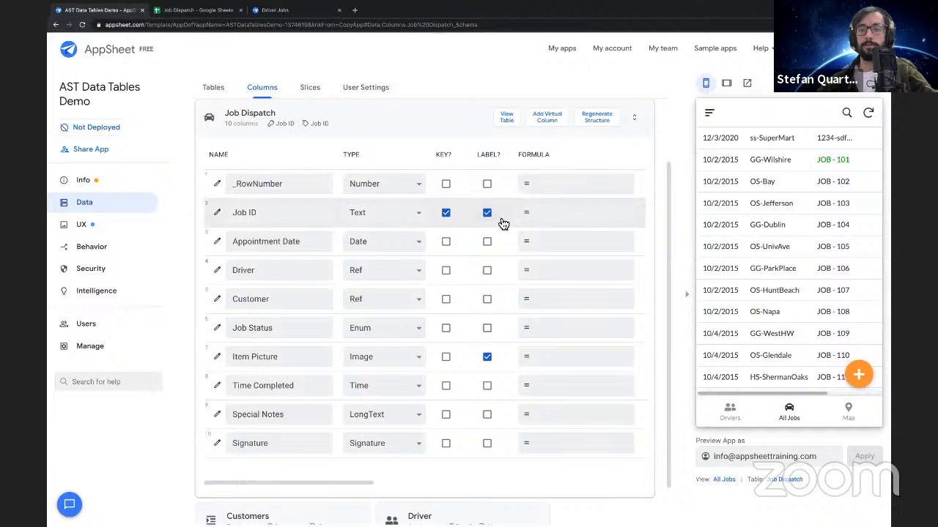
{"action": "scroll", "coordinate": [501, 227], "scroll_direction": "right", "scroll_amount": 4}
{"action": "scroll", "coordinate": [504, 224], "scroll_direction": "right", "scroll_amount": 5}
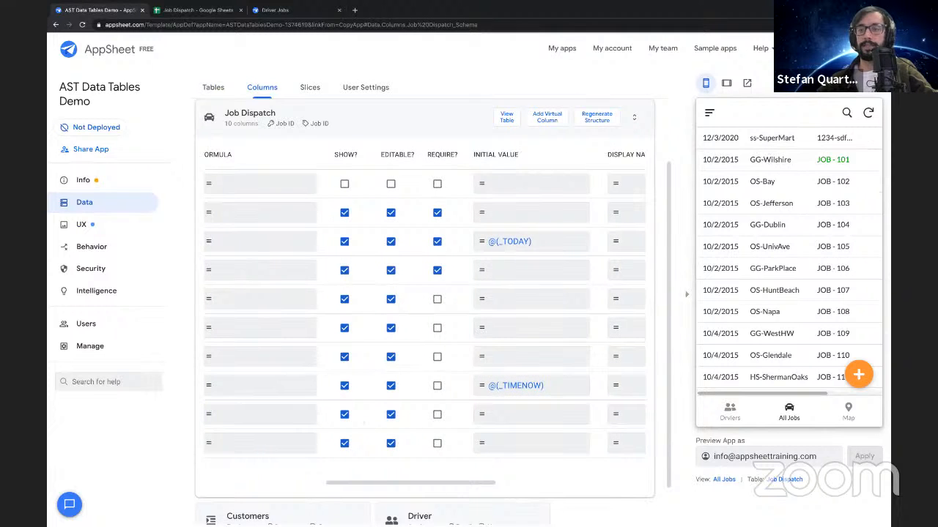
Look at the snippets in the AppSheetTraining.com help sidebar and close the sidebar
{"action": "left_click", "coordinate": [760, 48]}
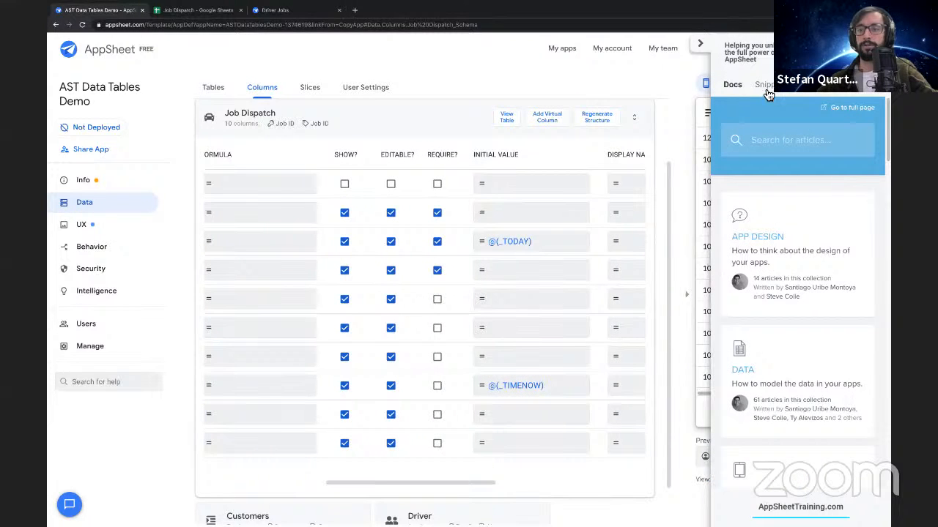
{"action": "left_click", "coordinate": [766, 85]}
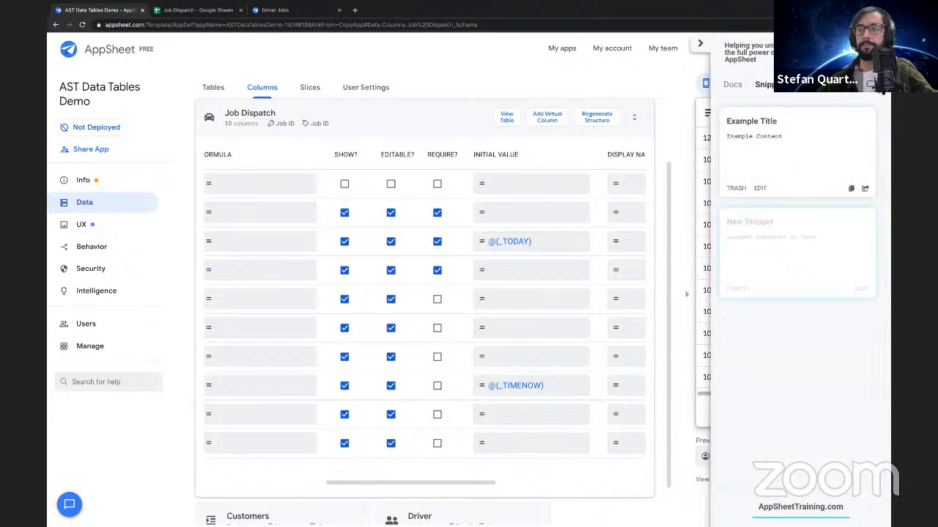
{"action": "left_click", "coordinate": [883, 88]}
{"action": "left_click", "coordinate": [770, 87]}
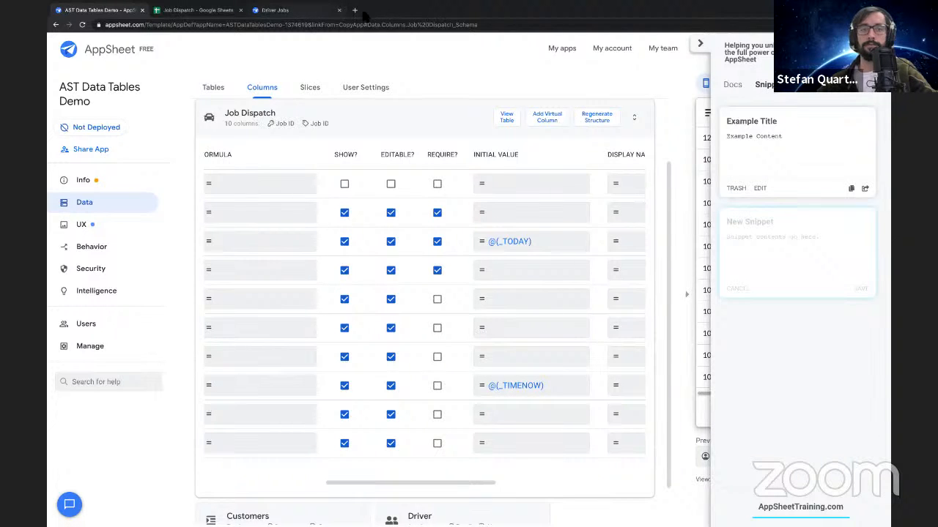
{"action": "left_click", "coordinate": [699, 44]}
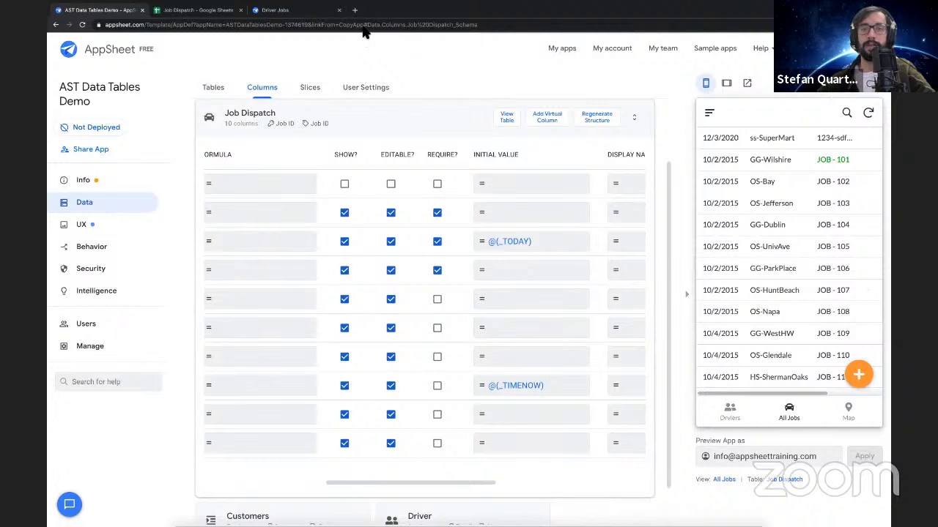
Open the Expression Library on appsheettraining.com in a new browser tab
{"action": "left_click", "coordinate": [355, 11]}
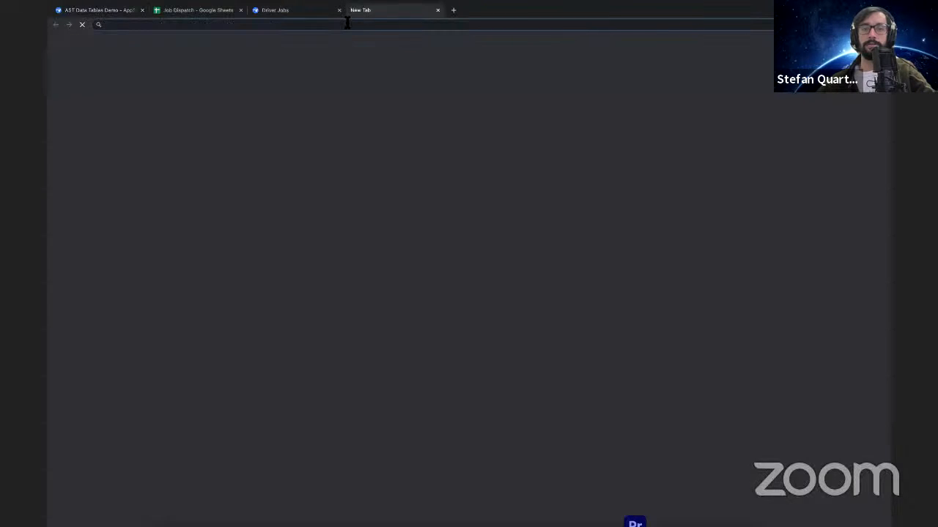
{"action": "type", "text": "ap"}
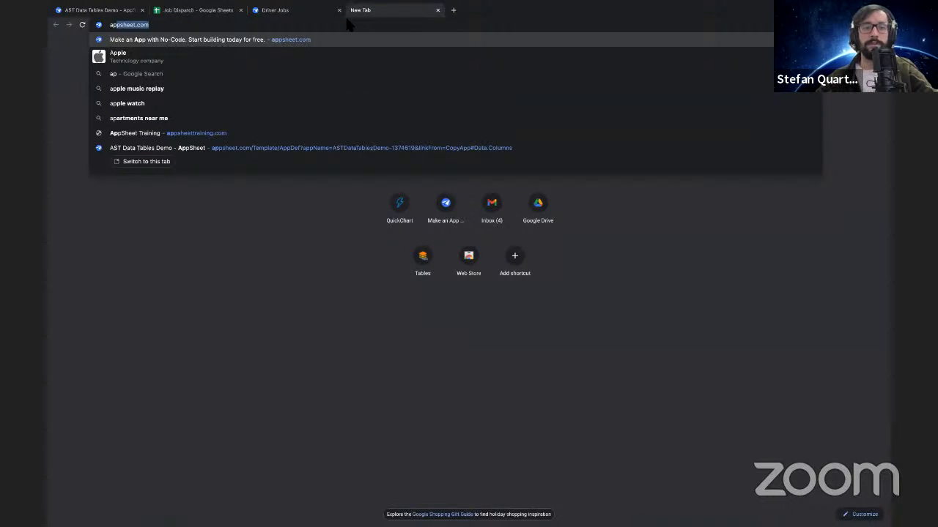
{"action": "key", "text": "Down"}
{"action": "key", "text": "Down"}
{"action": "key", "text": "Down"}
{"action": "key", "text": "Down"}
{"action": "key", "text": "Down"}
{"action": "key", "text": "Down"}
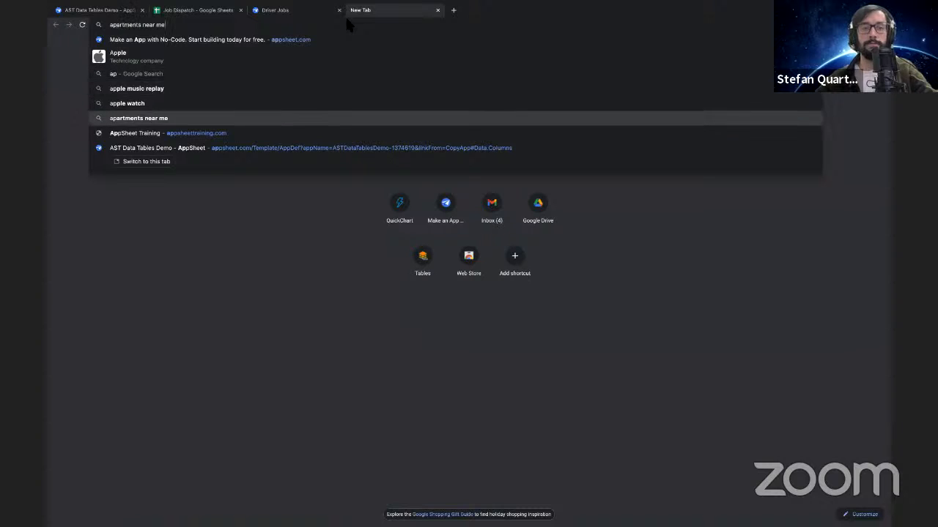
{"action": "key", "text": "Return"}
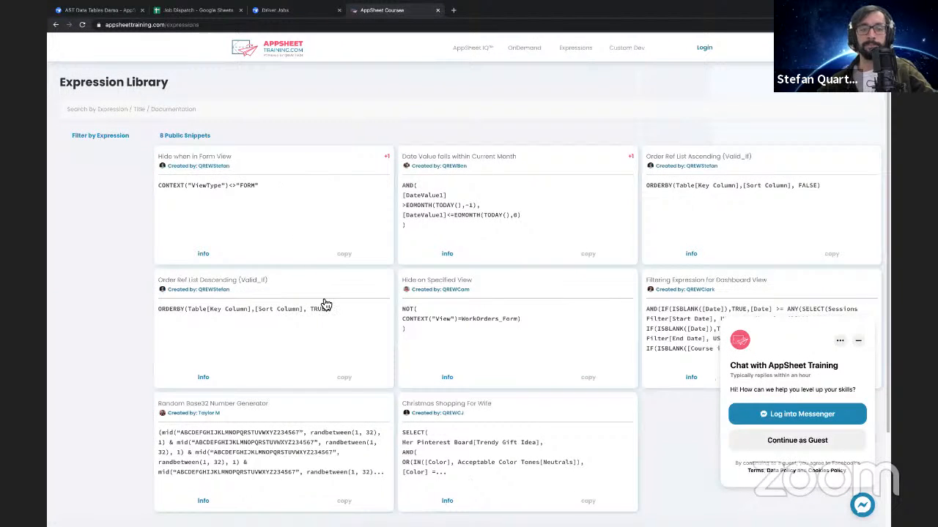
Open the Random Base32 Number Generator snippet and copy its complete expression
{"action": "scroll", "coordinate": [325, 300], "scroll_direction": "down", "scroll_amount": 1}
{"action": "scroll", "coordinate": [324, 303], "scroll_direction": "down", "scroll_amount": 1}
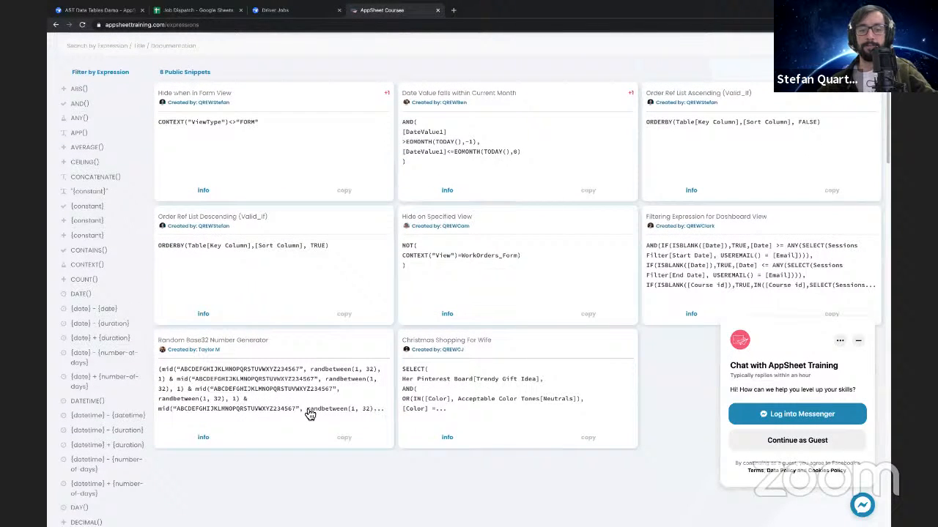
{"action": "left_click", "coordinate": [251, 409]}
{"action": "left_click_drag", "start_coordinate": [277, 142], "coordinate": [329, 345]}
{"action": "left_click", "coordinate": [329, 345]}
{"action": "triple_click", "coordinate": [332, 333]}
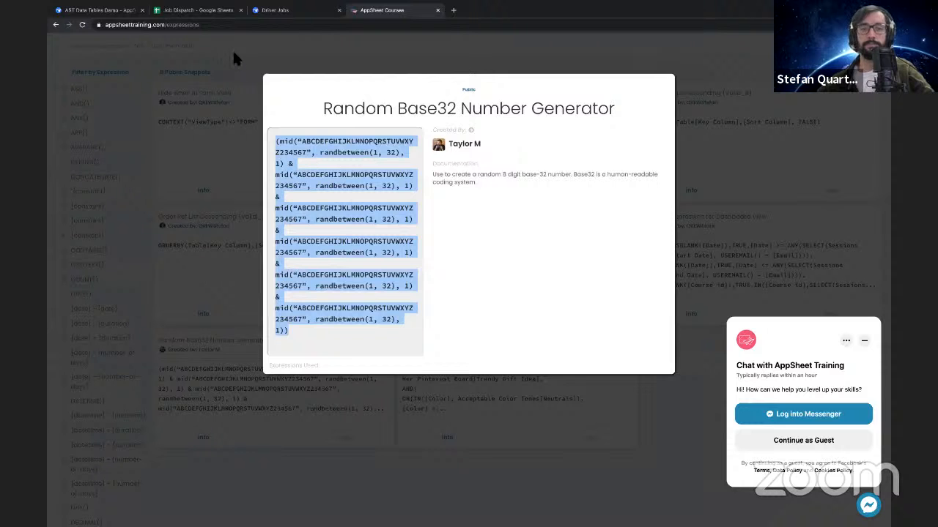
Switch back to the AppSheet editor and paste the copied expression as the Job ID column's Initial Value formula
{"action": "left_click", "coordinate": [178, 11]}
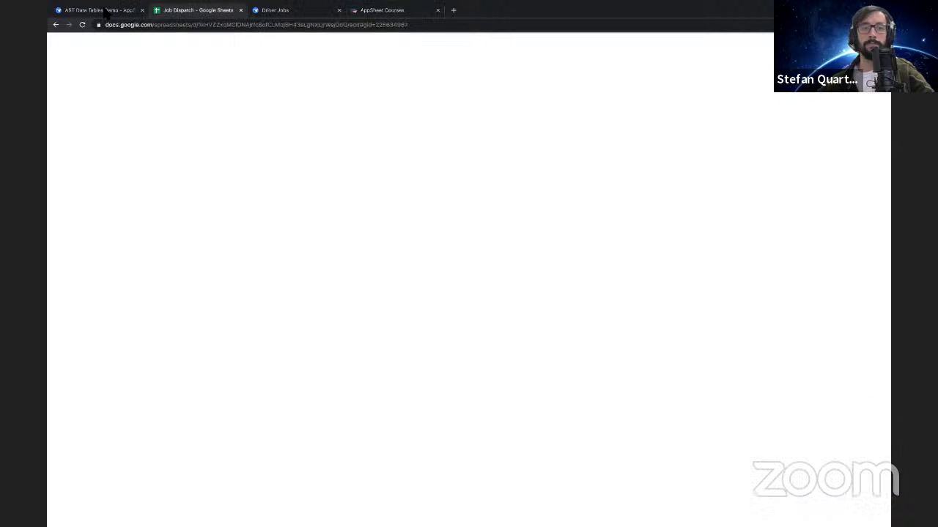
{"action": "left_click", "coordinate": [102, 10]}
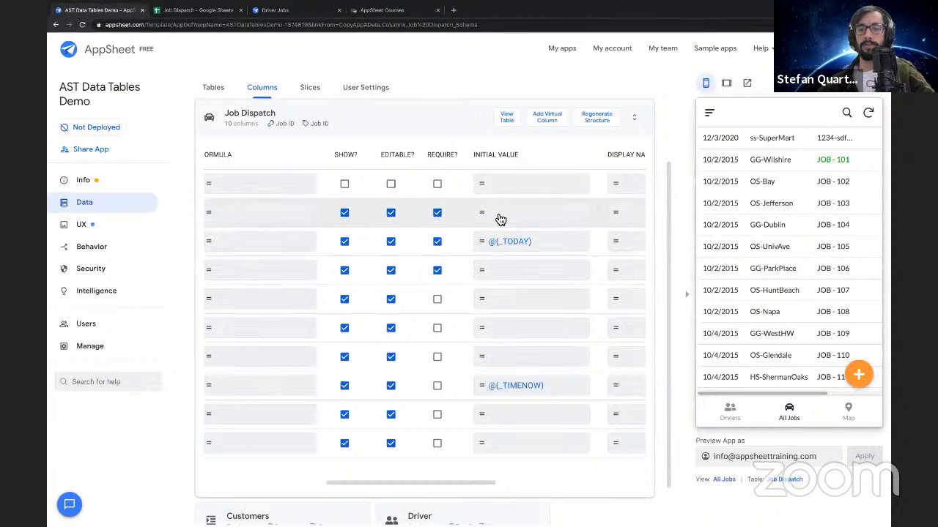
{"action": "left_click", "coordinate": [542, 190]}
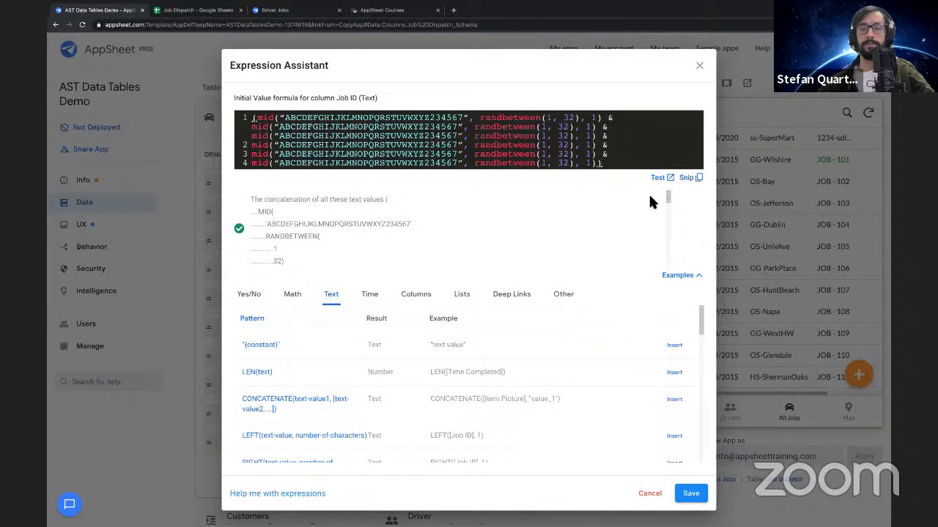
Test the expression on the Job Dispatch rows and compare its result with the Job ID format in the Jobs sheet
{"action": "left_click", "coordinate": [659, 179]}
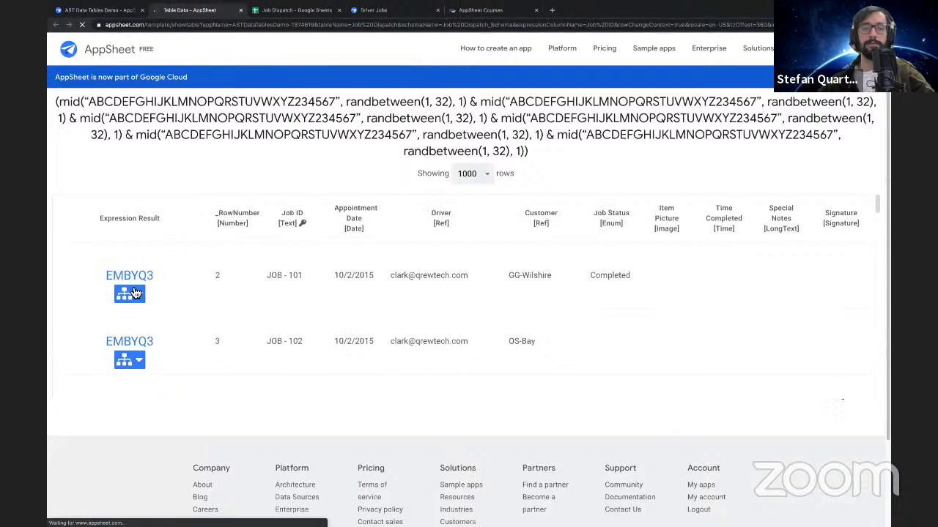
{"action": "left_click_drag", "start_coordinate": [107, 275], "coordinate": [154, 275]}
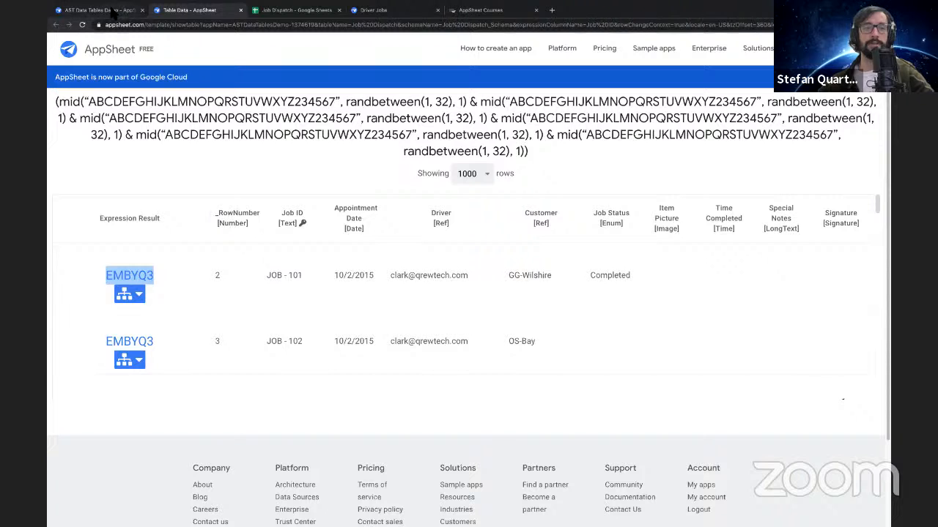
{"action": "left_click", "coordinate": [279, 11]}
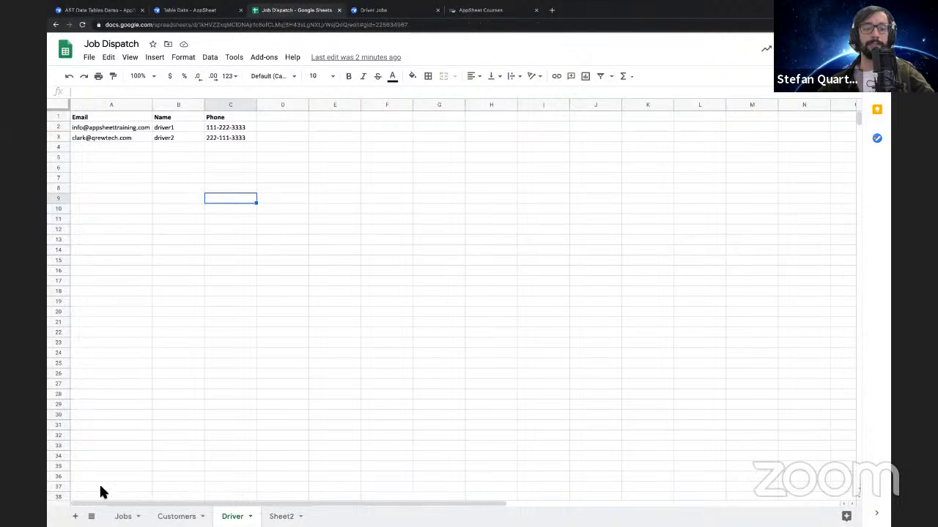
{"action": "left_click", "coordinate": [123, 516]}
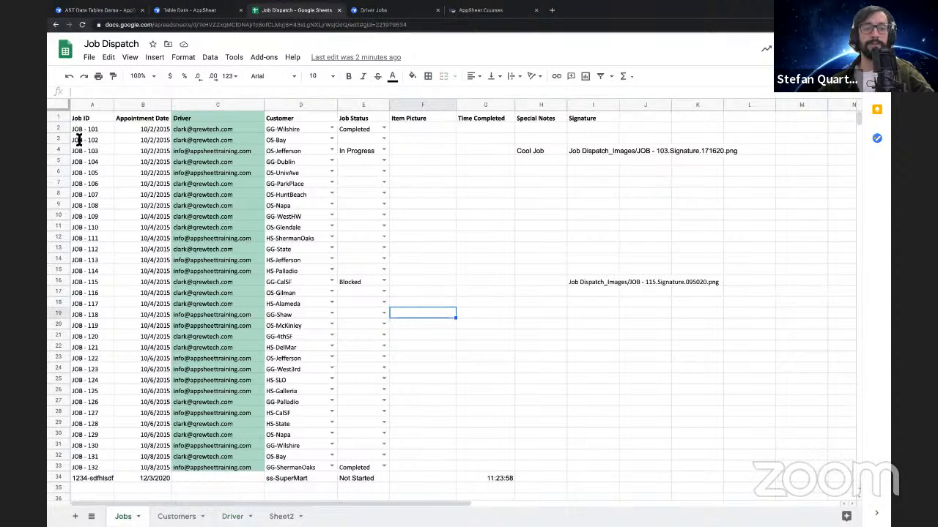
{"action": "left_click", "coordinate": [173, 11]}
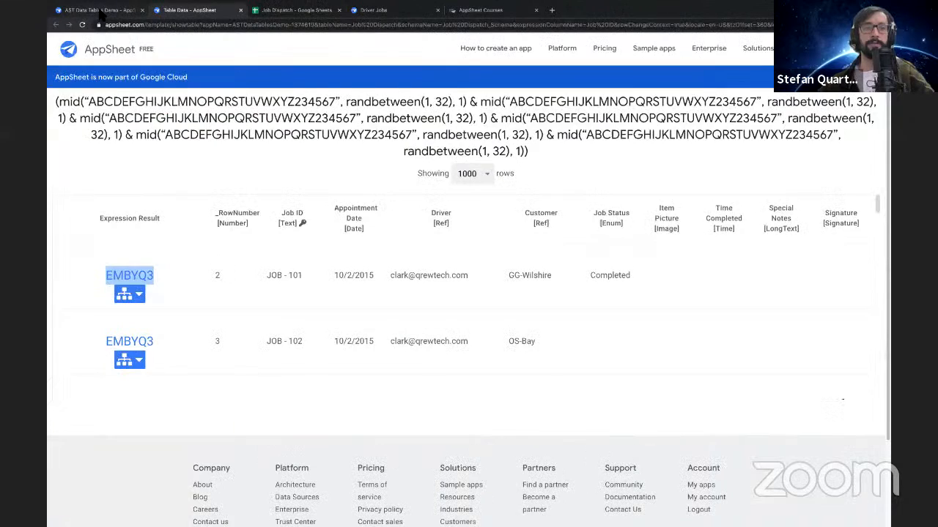
{"action": "left_click", "coordinate": [101, 11]}
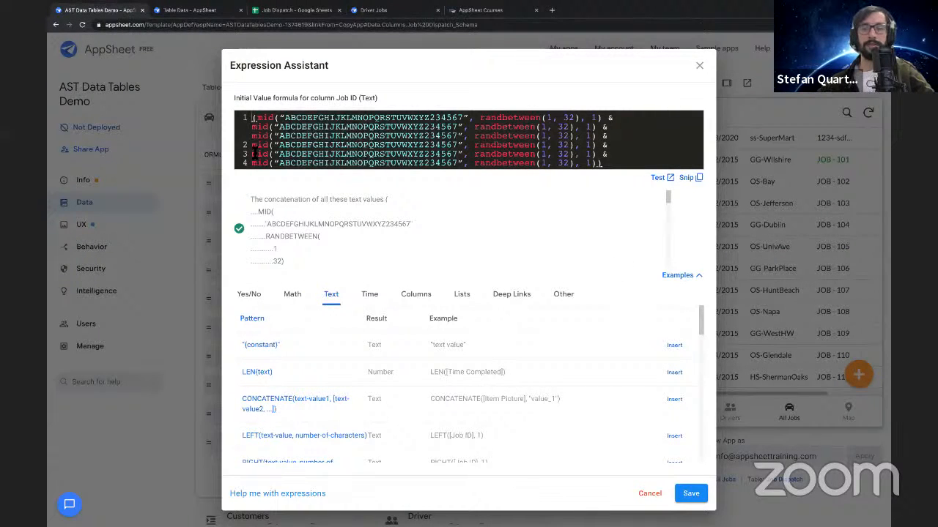
Prepend "JOB-"& to the Job ID Initial Value expression on its own line and save the formula
{"action": "type", "text": "\""}
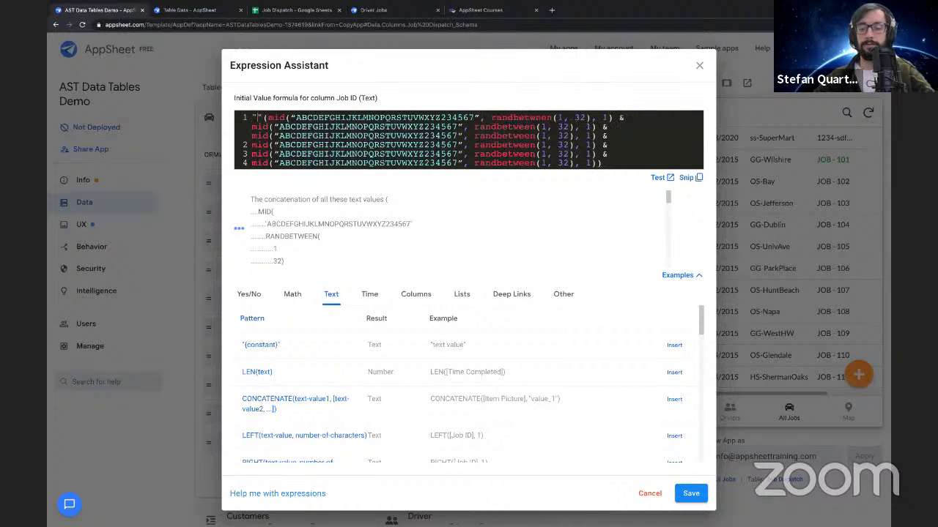
{"action": "type", "text": "JOB"}
{"action": "key", "text": "BackSpace"}
{"action": "key", "text": "BackSpace"}
{"action": "type", "text": "OB-\""}
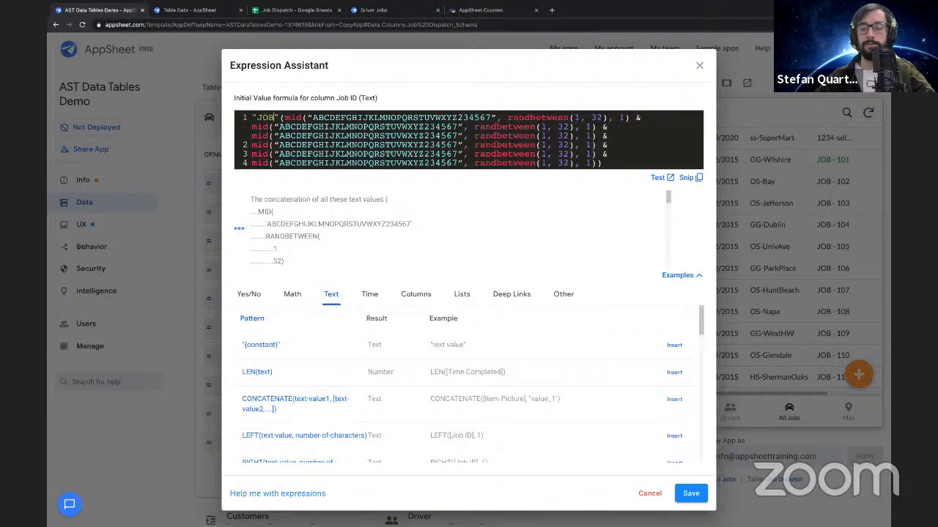
{"action": "type", "text": " &"}
{"action": "key", "text": "Return"}
{"action": "left_click_drag", "start_coordinate": [291, 119], "coordinate": [652, 184]}
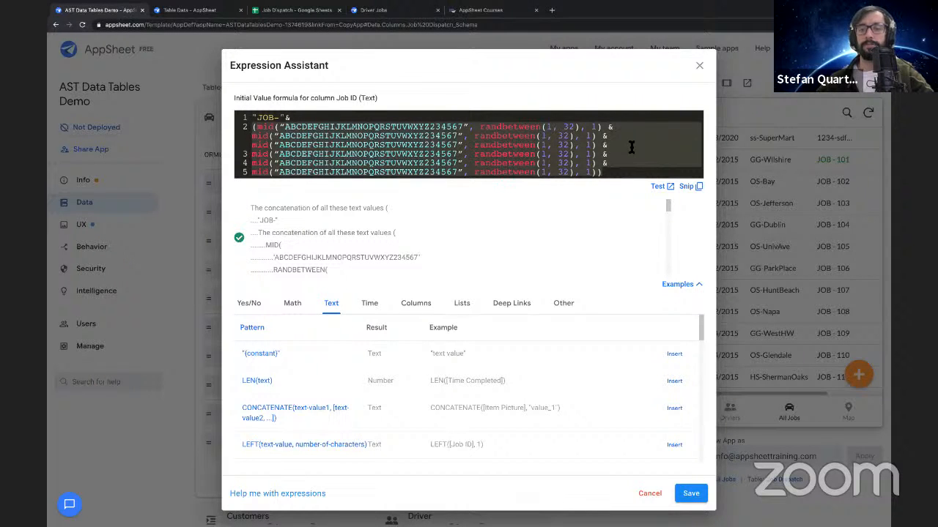
{"action": "left_click", "coordinate": [691, 493]}
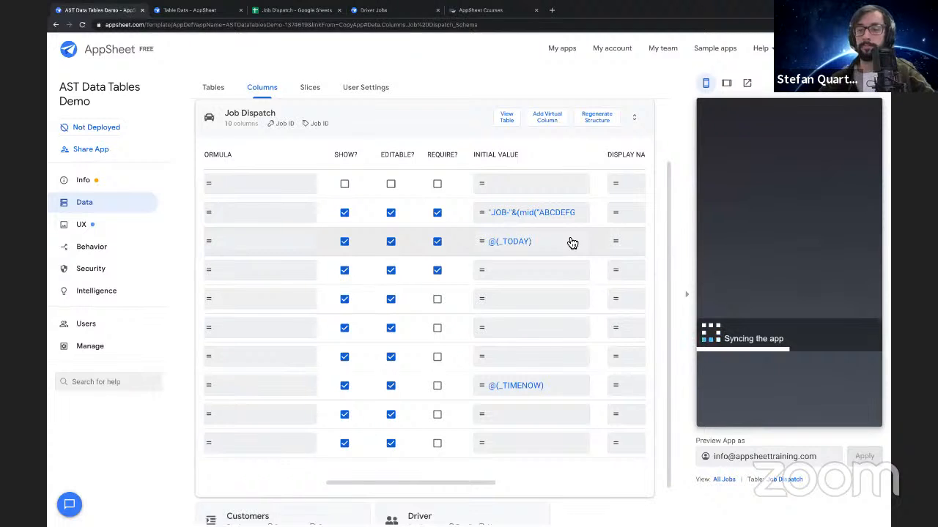
Return to the job list in the app preview, start a new job, and check its automatically generated Job ID
{"action": "left_click", "coordinate": [770, 146]}
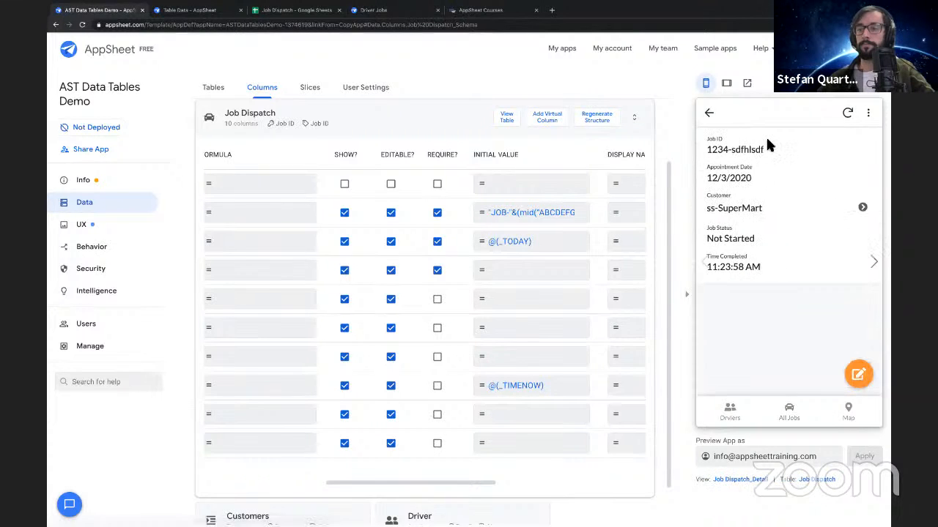
{"action": "left_click", "coordinate": [708, 114]}
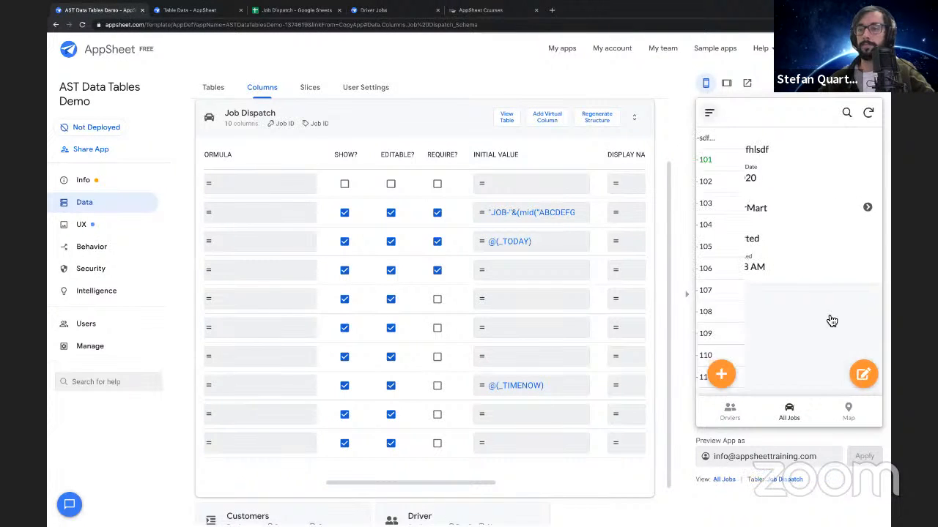
{"action": "left_click", "coordinate": [858, 377]}
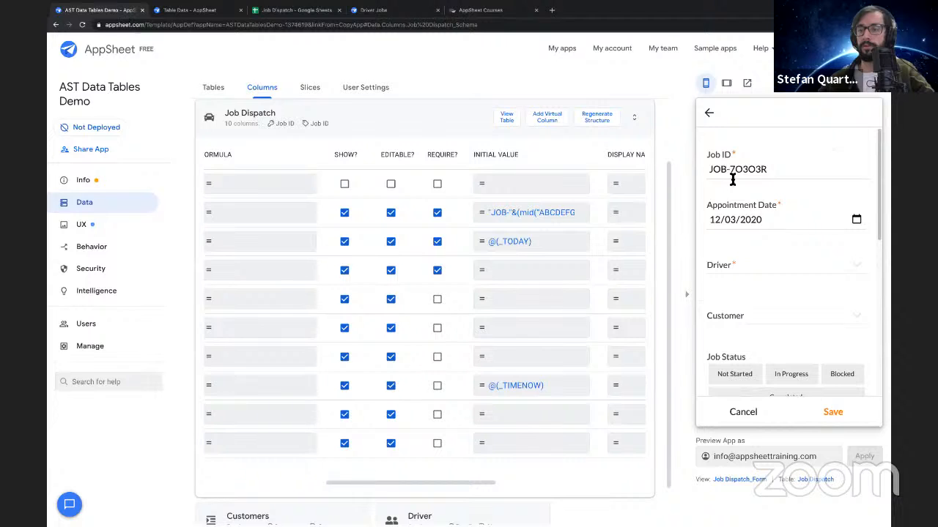
{"action": "left_click", "coordinate": [785, 169]}
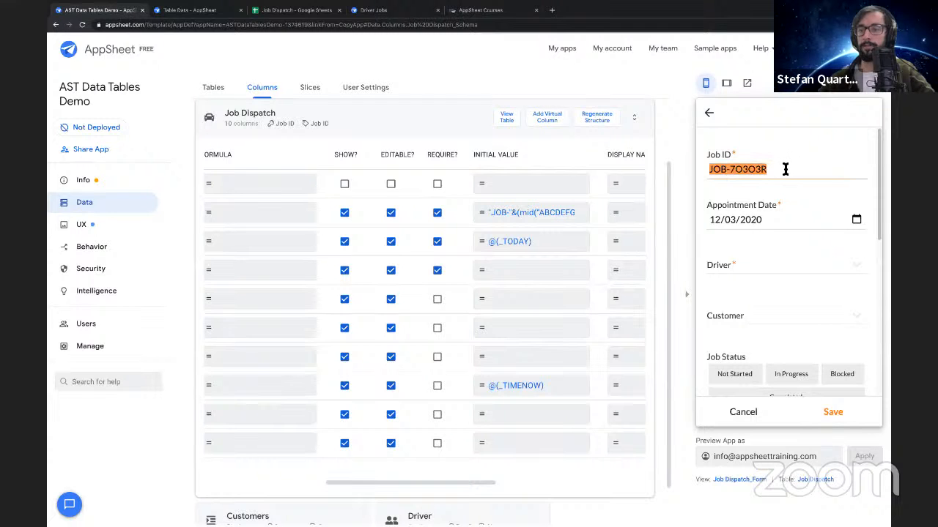
Assign the new job to driver1 and customer GG-ShermanOaks, set its status to In Progress, and save it
{"action": "left_click", "coordinate": [764, 265]}
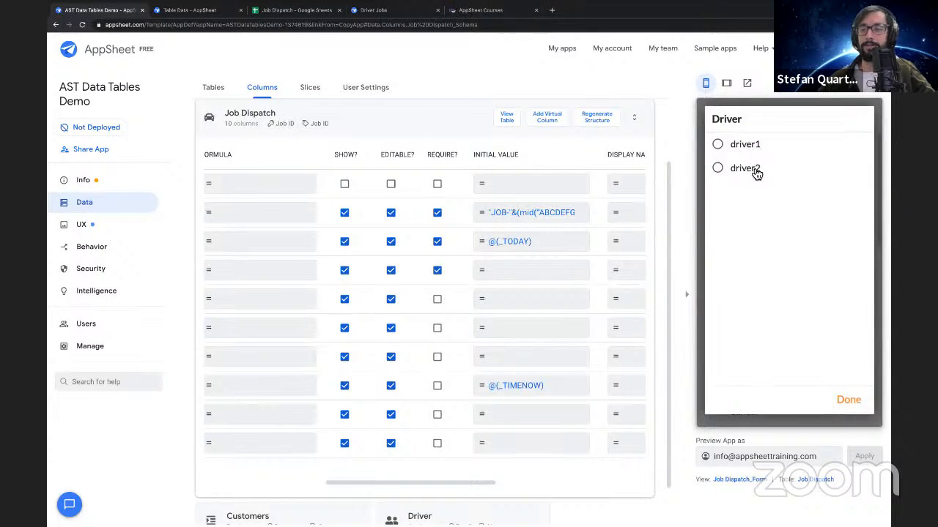
{"action": "left_click", "coordinate": [723, 147]}
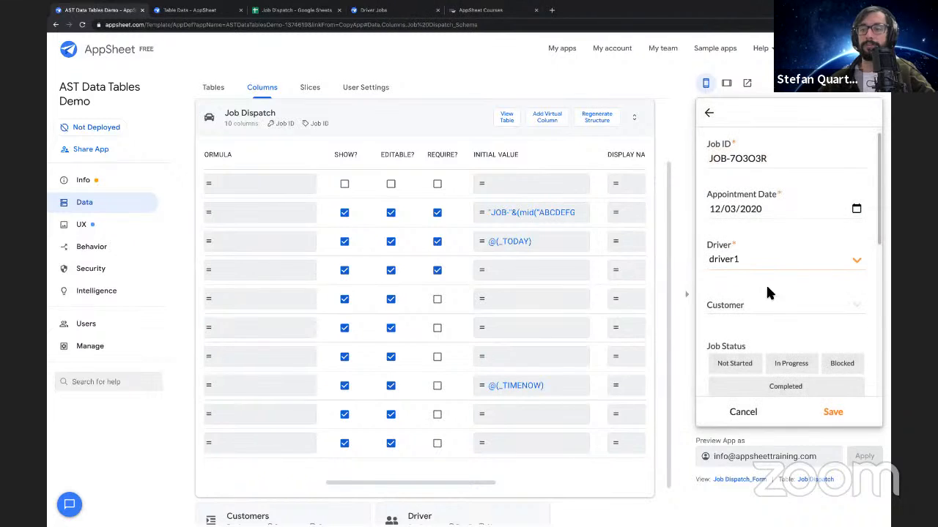
{"action": "left_click", "coordinate": [751, 308]}
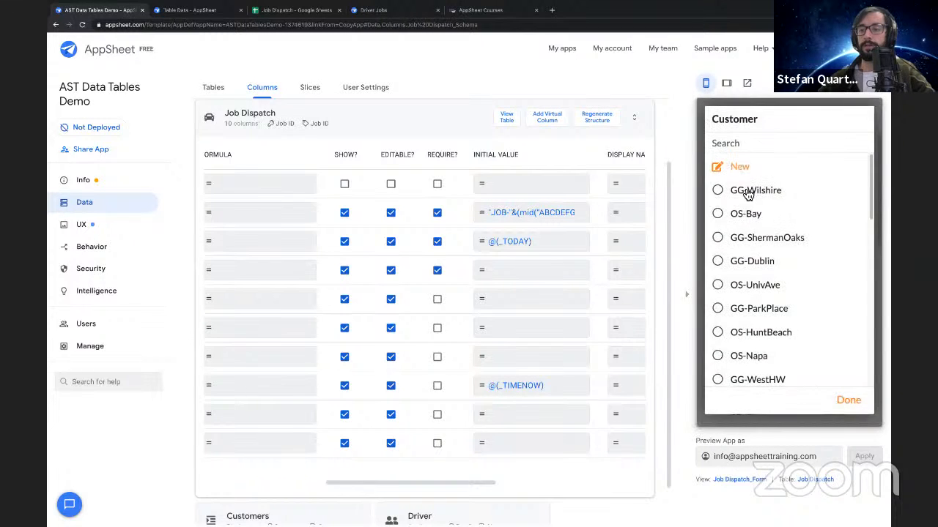
{"action": "left_click", "coordinate": [758, 242]}
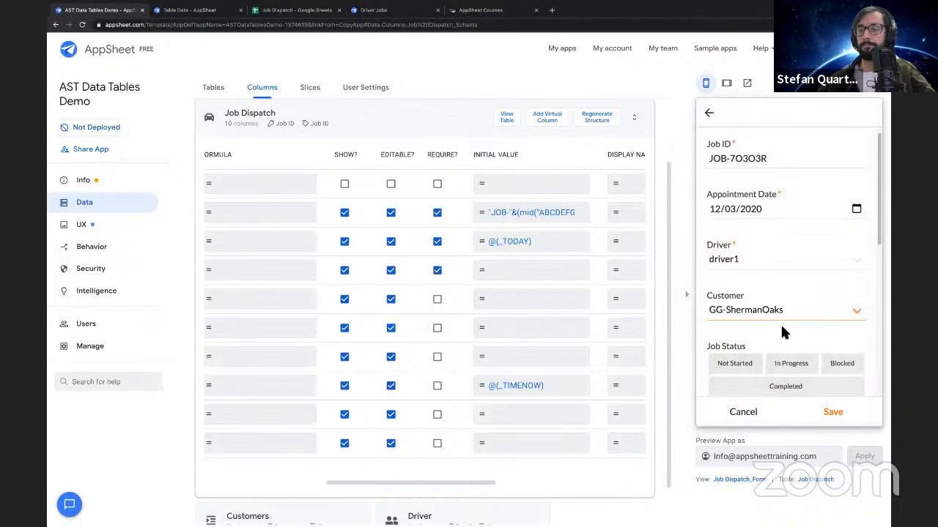
{"action": "left_click", "coordinate": [789, 370]}
{"action": "left_click", "coordinate": [841, 414]}
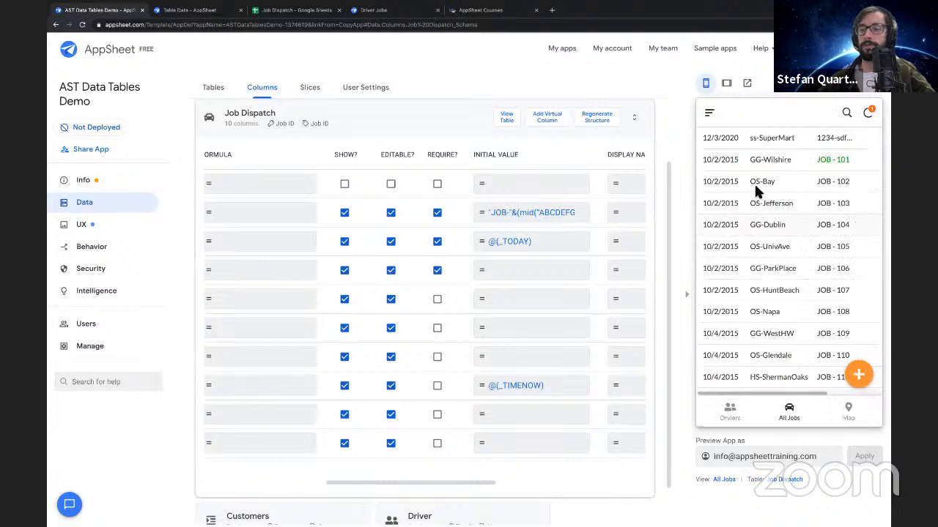
Sync the app preview and view the details of the newly added GG-ShermanOaks job at the end of the list
{"action": "left_click", "coordinate": [870, 115]}
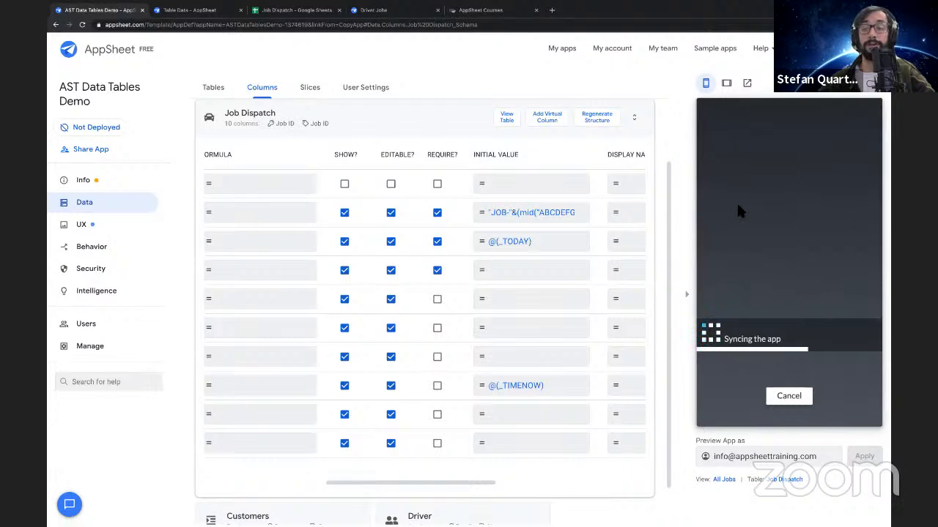
{"action": "left_click", "coordinate": [748, 146]}
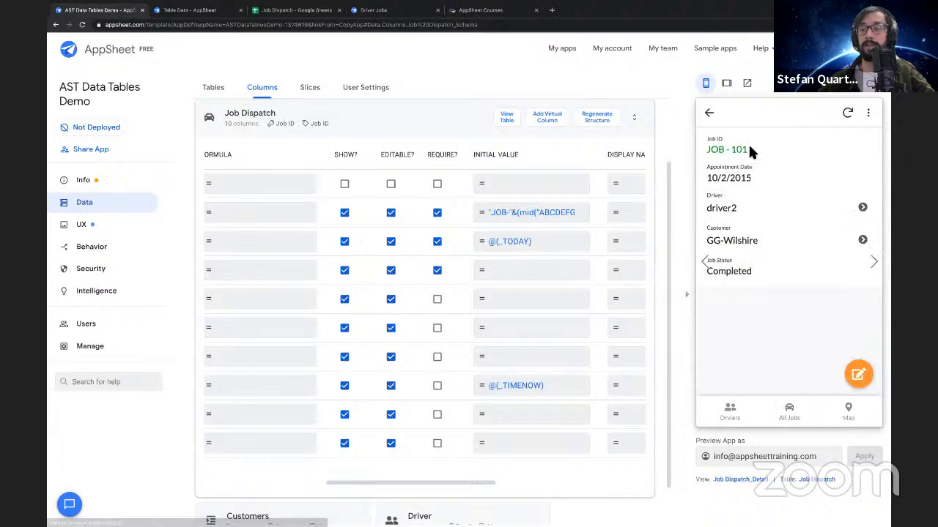
{"action": "left_click", "coordinate": [711, 114]}
{"action": "left_click", "coordinate": [755, 138]}
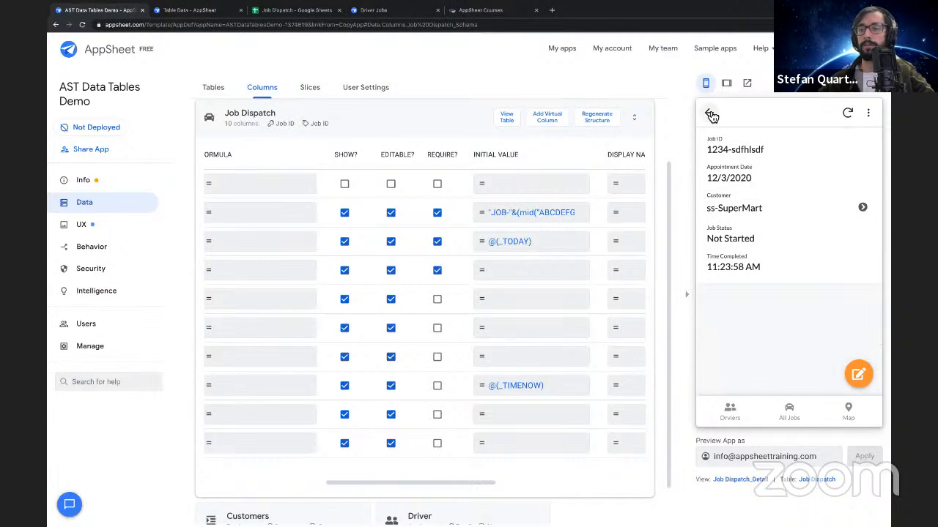
{"action": "left_click", "coordinate": [711, 115]}
{"action": "scroll", "coordinate": [797, 212], "scroll_direction": "down", "scroll_amount": 1}
{"action": "scroll", "coordinate": [797, 212], "scroll_direction": "down", "scroll_amount": 4}
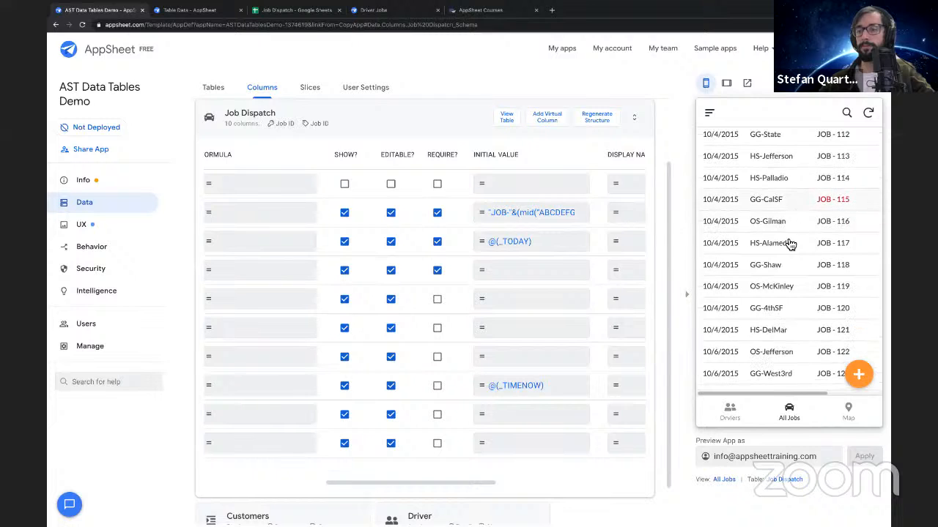
{"action": "scroll", "coordinate": [801, 258], "scroll_direction": "down", "scroll_amount": 4}
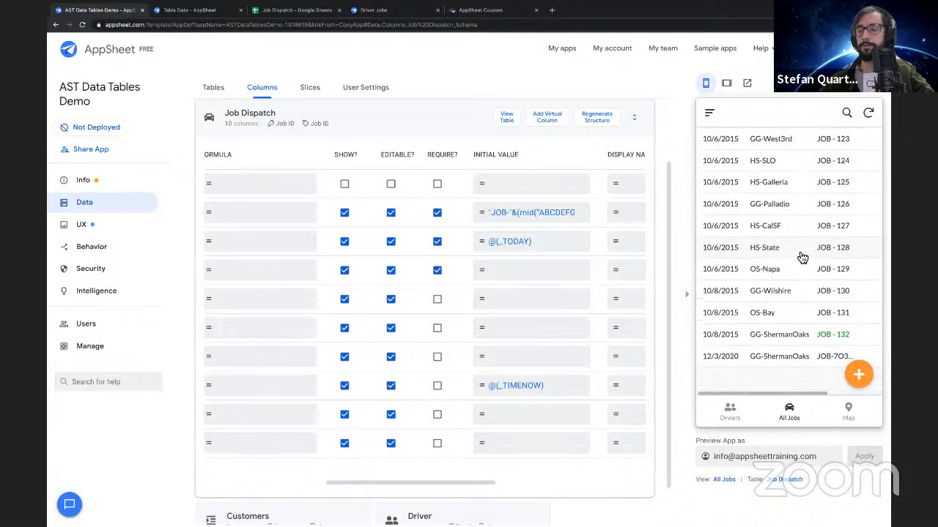
{"action": "left_click", "coordinate": [785, 359]}
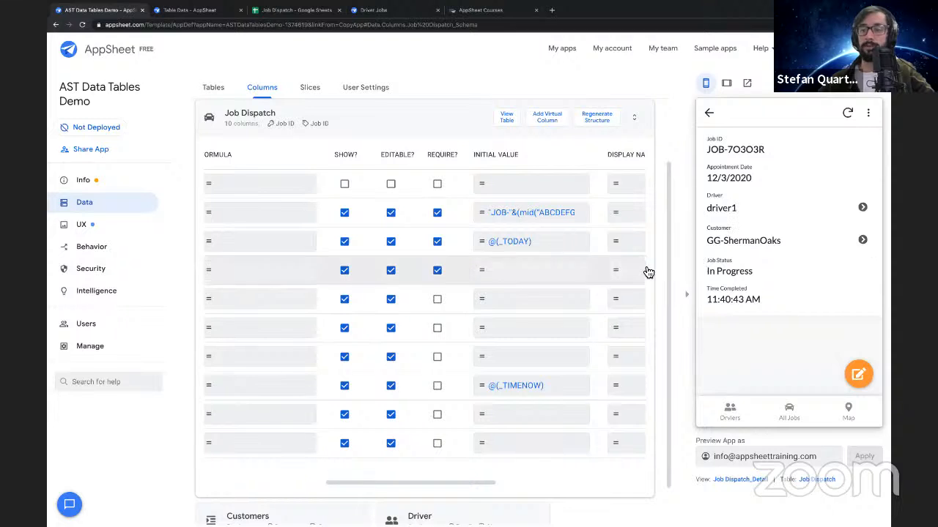
Switch to the Job Dispatch spreadsheet and compare the new job's Driver value with the Email column in the Driver sheet
{"action": "left_click", "coordinate": [294, 11]}
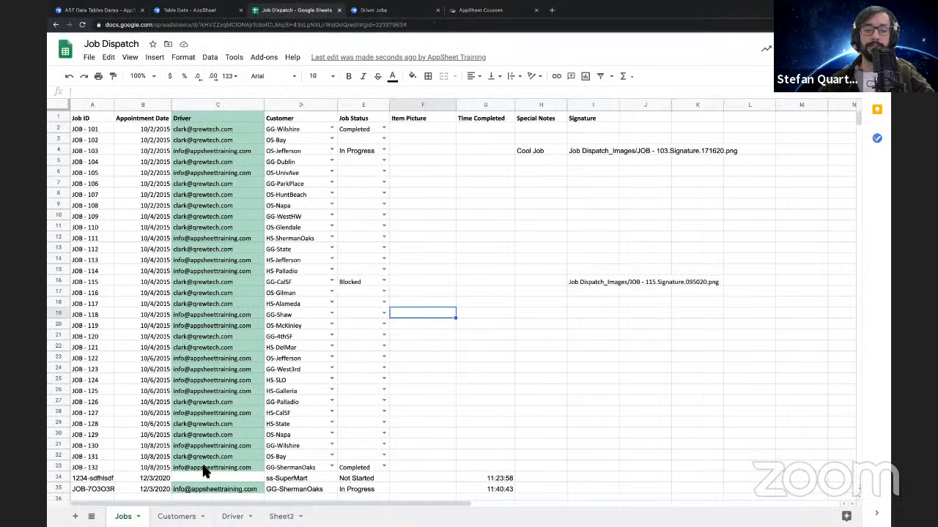
{"action": "scroll", "coordinate": [130, 427], "scroll_direction": "down", "scroll_amount": 5}
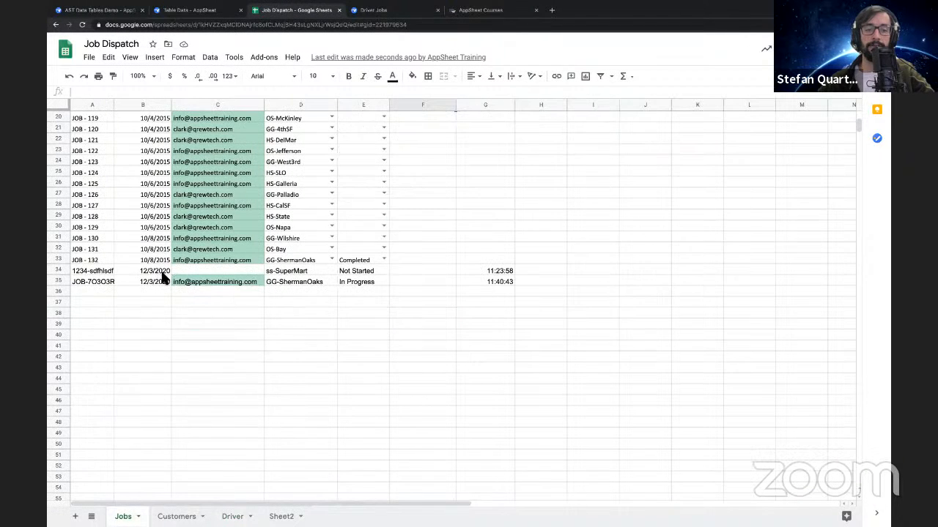
{"action": "left_click", "coordinate": [211, 282]}
{"action": "scroll", "coordinate": [232, 344], "scroll_direction": "up", "scroll_amount": 3}
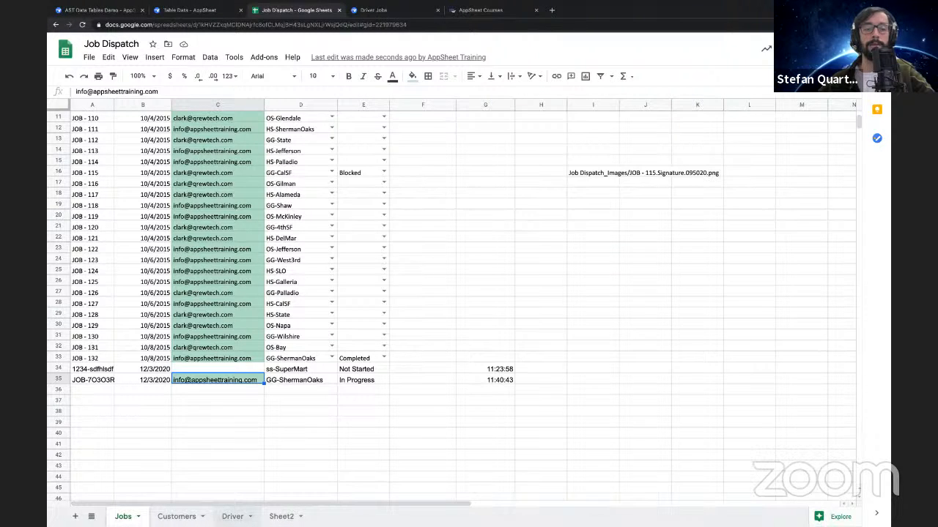
{"action": "left_click", "coordinate": [232, 516]}
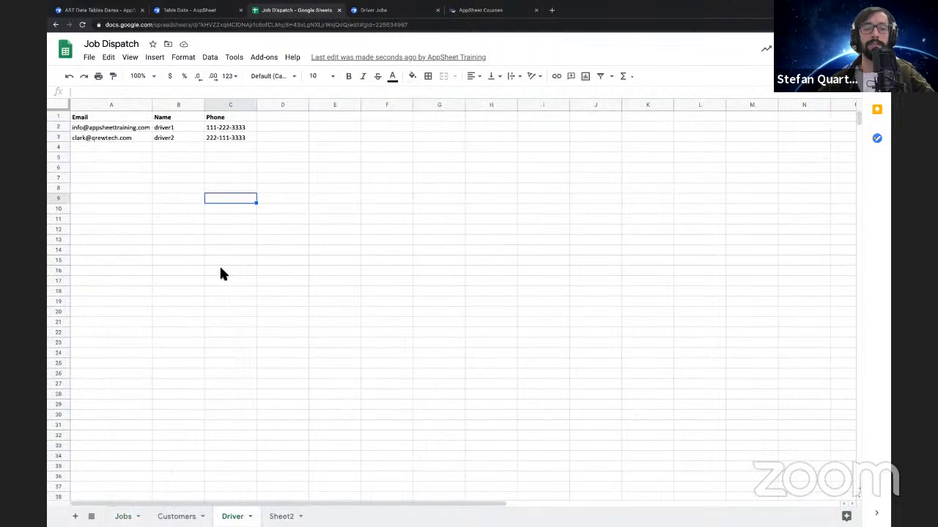
{"action": "left_click", "coordinate": [108, 109]}
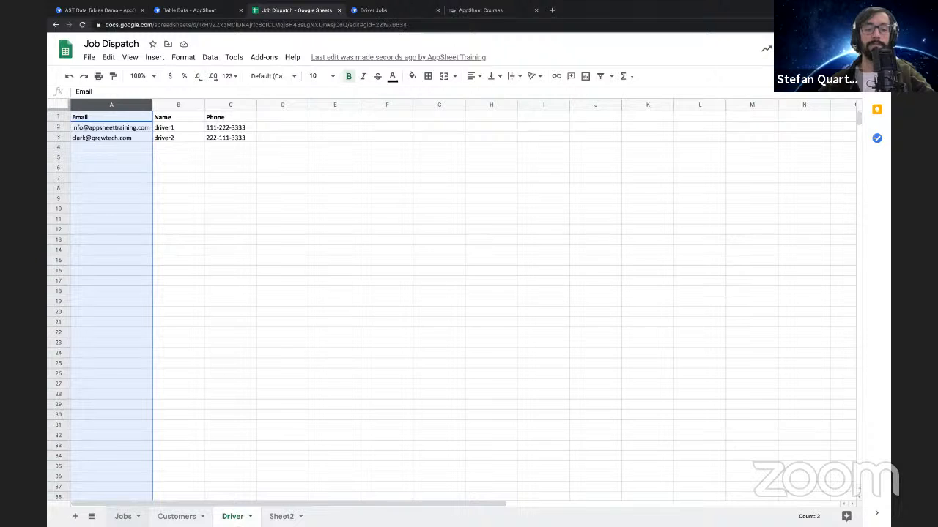
{"action": "left_click", "coordinate": [123, 516]}
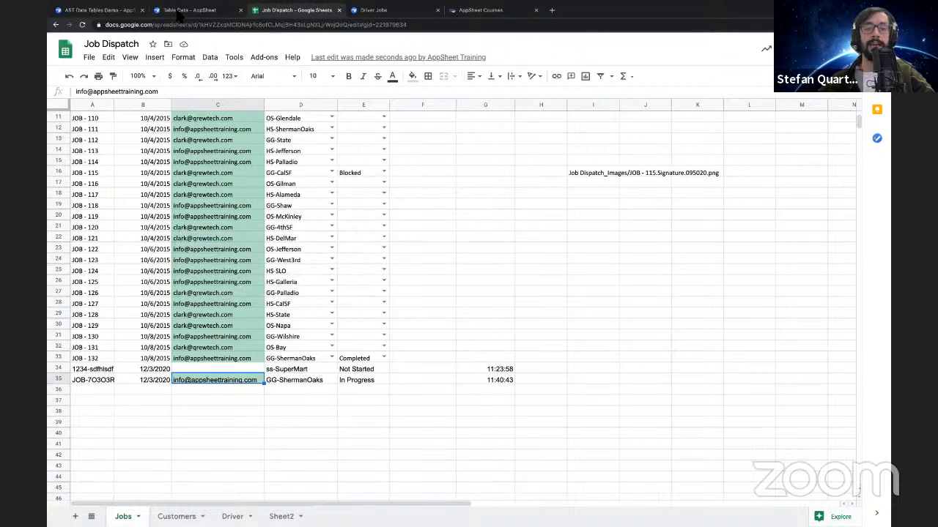
Switch back to the AppSheet editor, make Email the Driver table's label instead of Name, and save the app
{"action": "left_click", "coordinate": [189, 10]}
{"action": "left_click", "coordinate": [74, 11]}
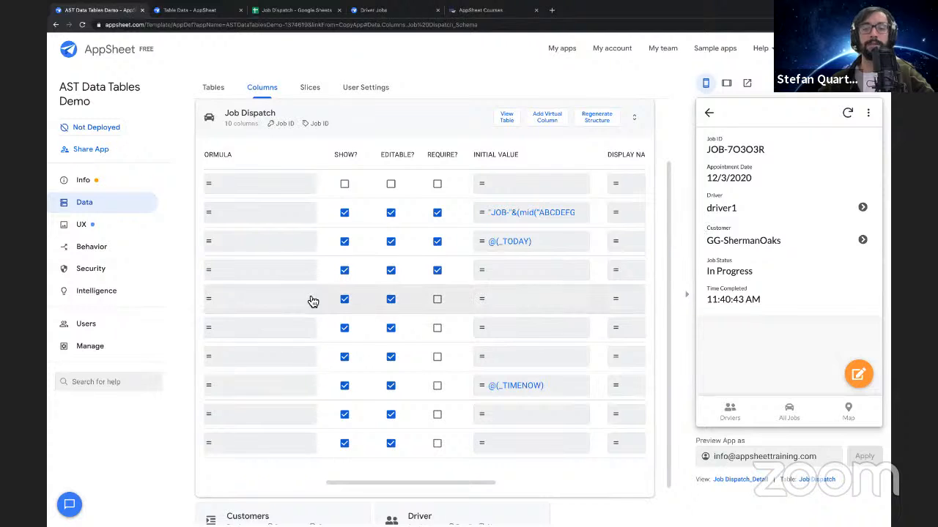
{"action": "scroll", "coordinate": [265, 440], "scroll_direction": "down", "scroll_amount": 1}
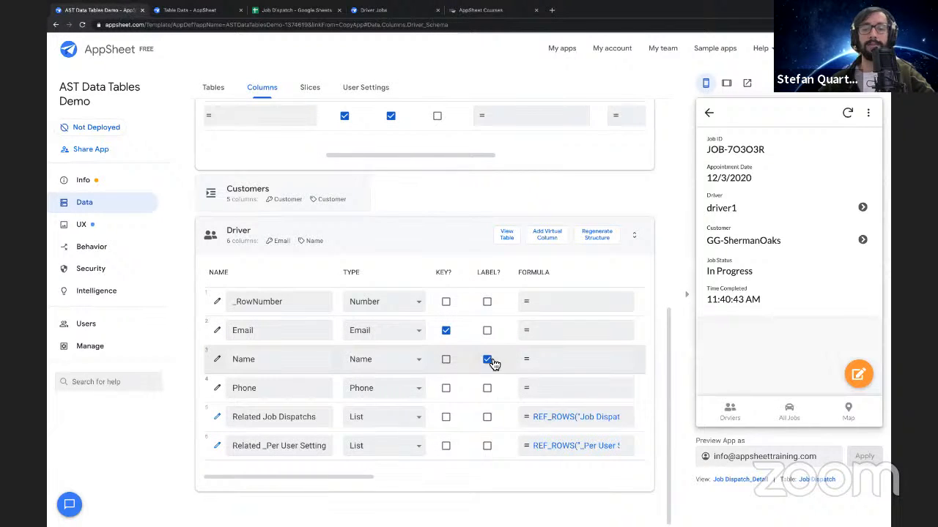
{"action": "left_click", "coordinate": [487, 330]}
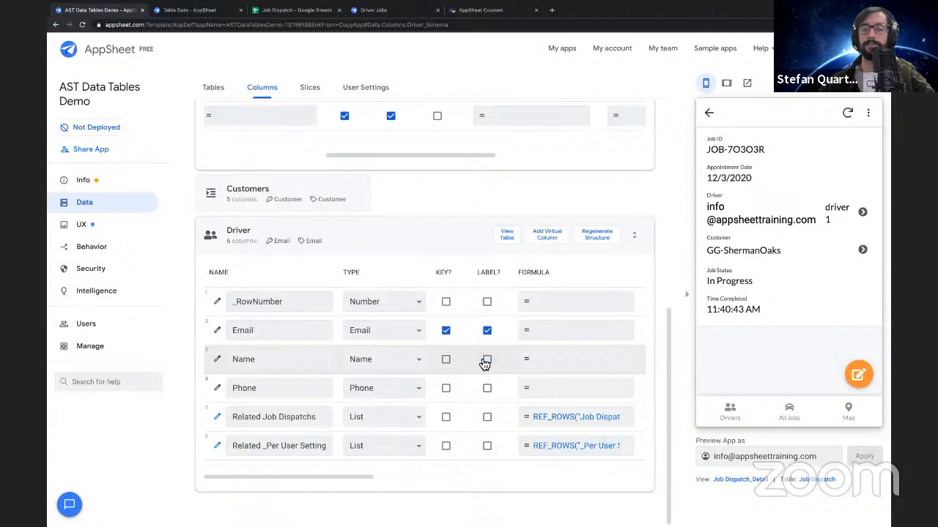
{"action": "left_click", "coordinate": [487, 388]}
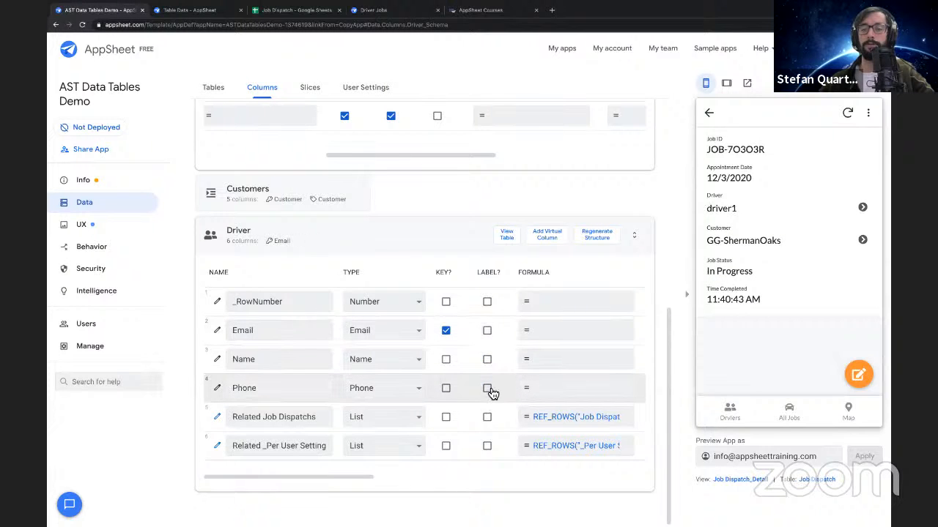
{"action": "left_click", "coordinate": [487, 359]}
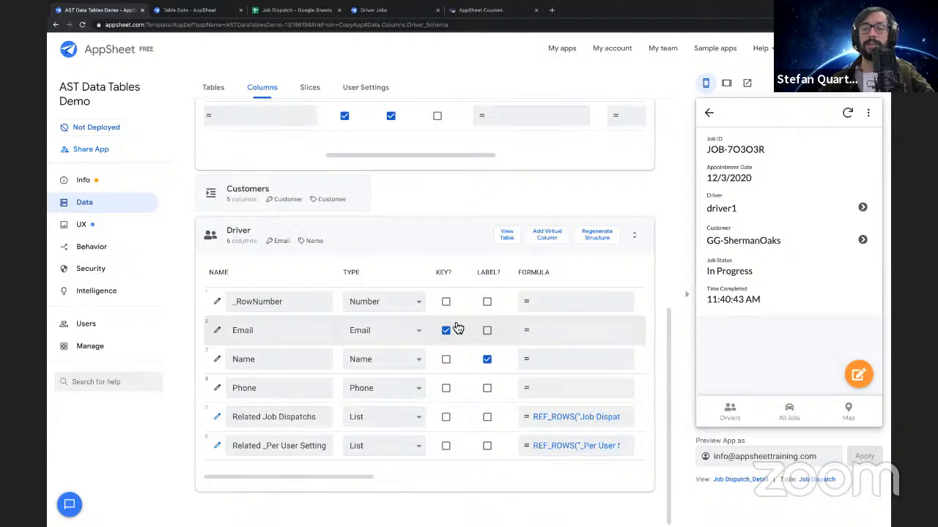
{"action": "left_click", "coordinate": [488, 361]}
{"action": "left_click", "coordinate": [488, 331]}
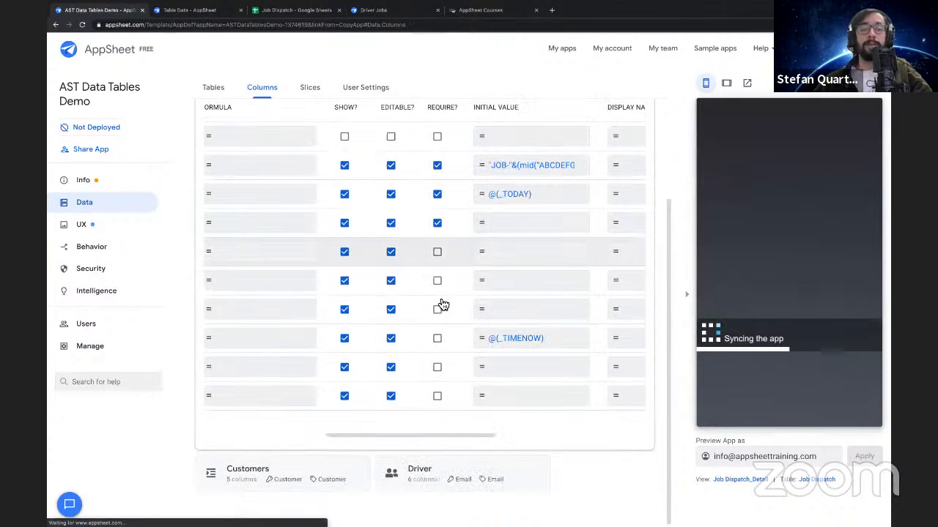
Open the Initial Value formula of the Driver column in the Job Dispatch table for editing
{"action": "scroll", "coordinate": [480, 244], "scroll_direction": "left", "scroll_amount": 5}
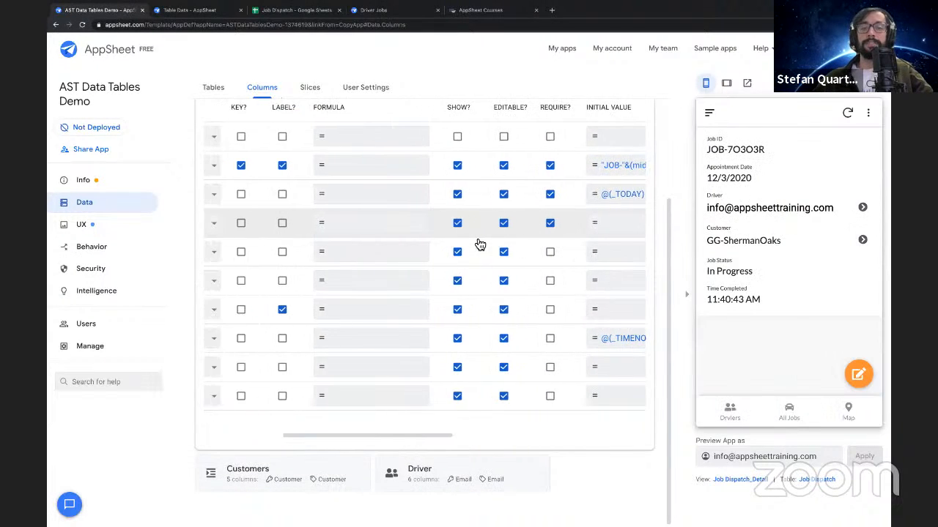
{"action": "scroll", "coordinate": [480, 245], "scroll_direction": "left", "scroll_amount": 5}
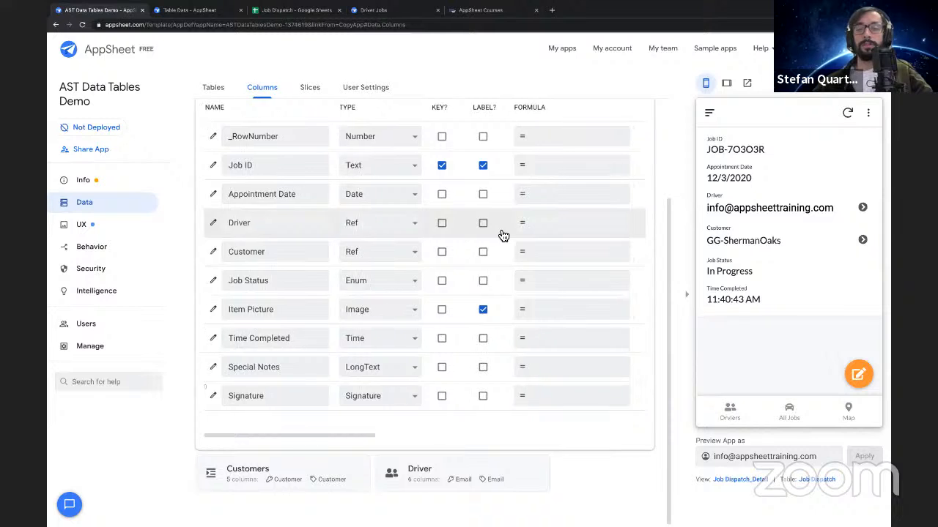
{"action": "scroll", "coordinate": [504, 235], "scroll_direction": "right", "scroll_amount": 6}
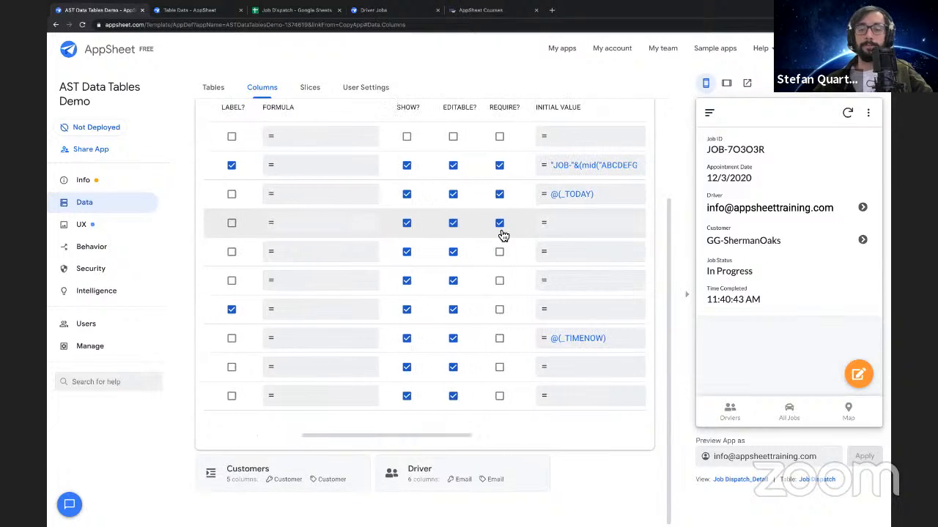
{"action": "scroll", "coordinate": [503, 235], "scroll_direction": "right", "scroll_amount": 1}
{"action": "left_click", "coordinate": [540, 223]}
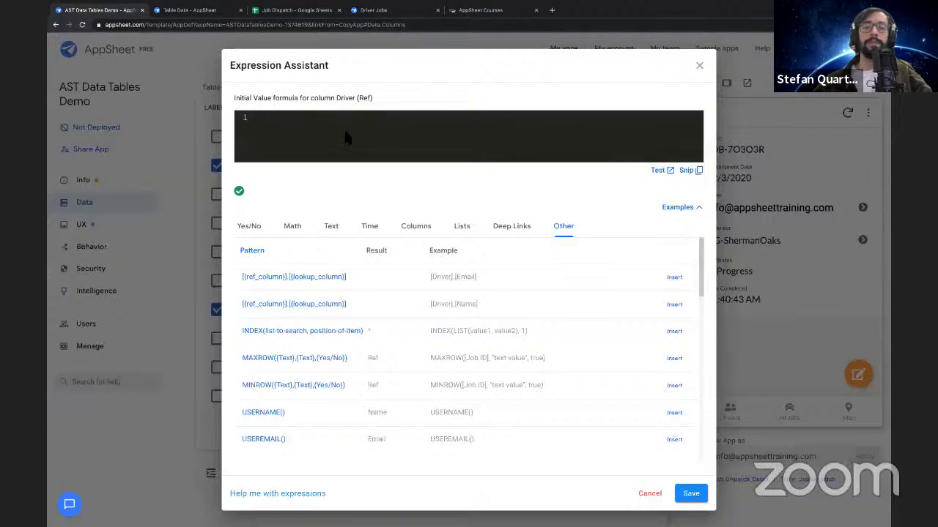
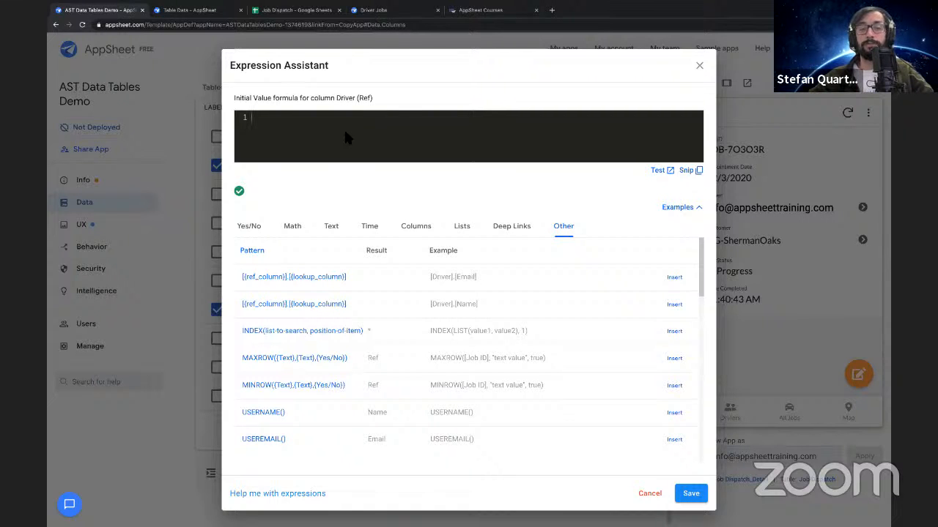
Set the Driver column's Initial Value formula to USEREMAIL(), checking the function's documentation, and save the expression
{"action": "type", "text": "USE"}
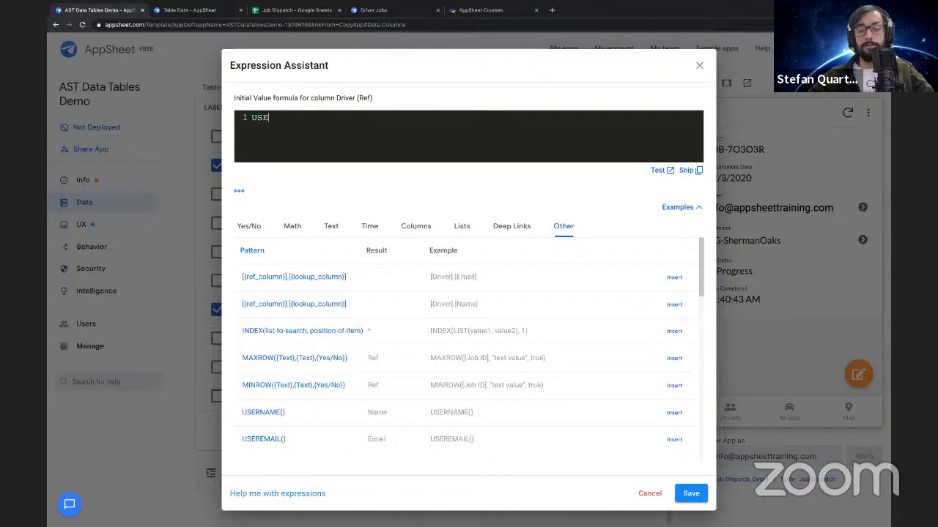
{"action": "type", "text": "REMAIL()"}
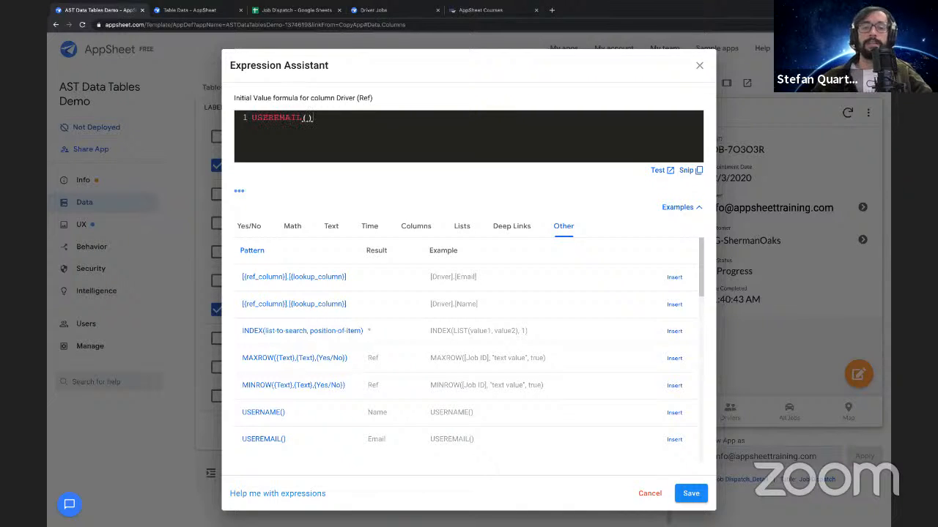
{"action": "scroll", "coordinate": [293, 423], "scroll_direction": "down", "scroll_amount": 1}
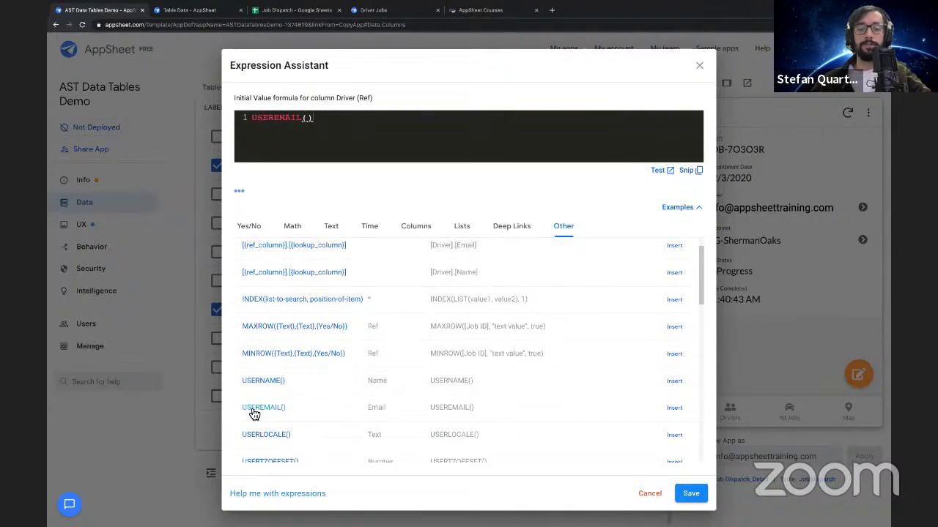
{"action": "left_click", "coordinate": [249, 409]}
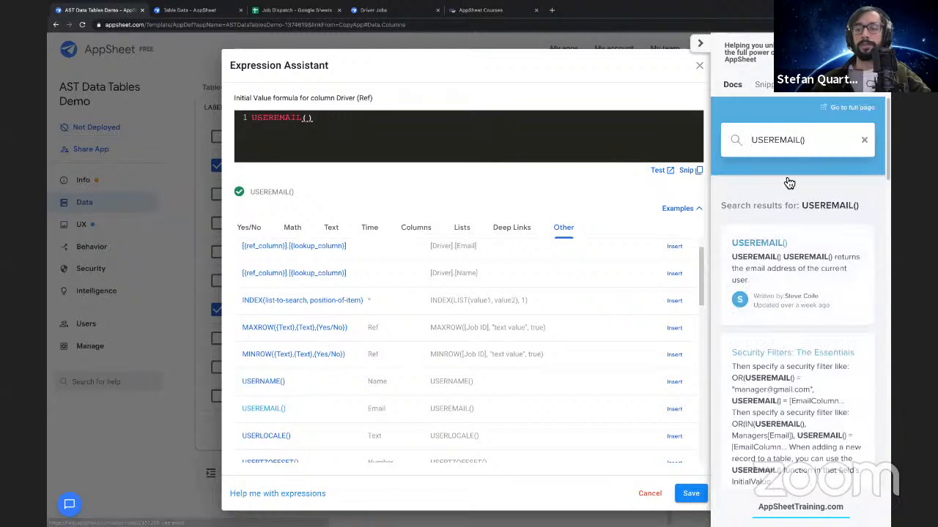
{"action": "left_click", "coordinate": [702, 44]}
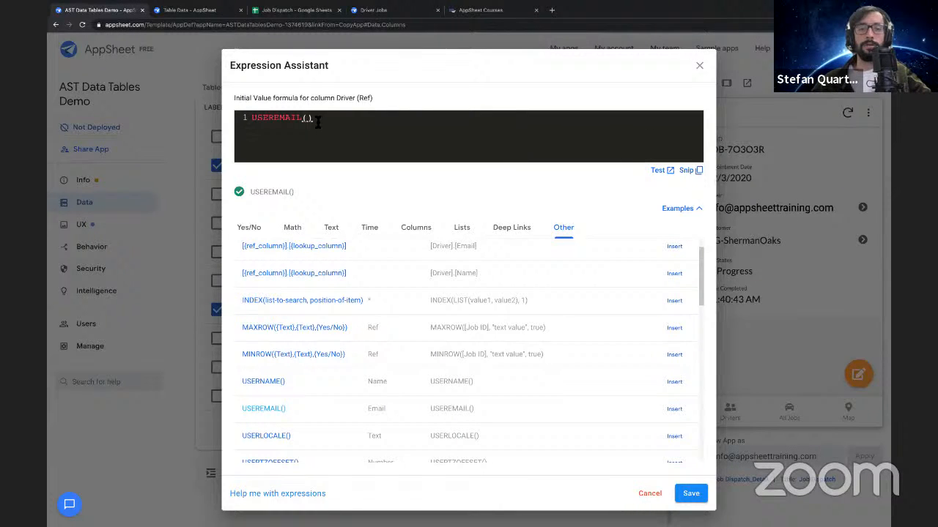
{"action": "left_click", "coordinate": [244, 116]}
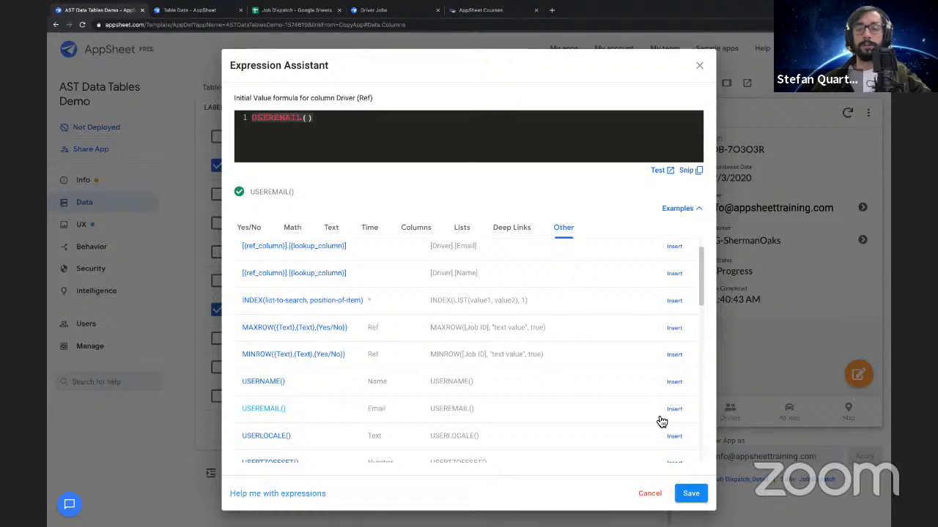
{"action": "left_click", "coordinate": [689, 491]}
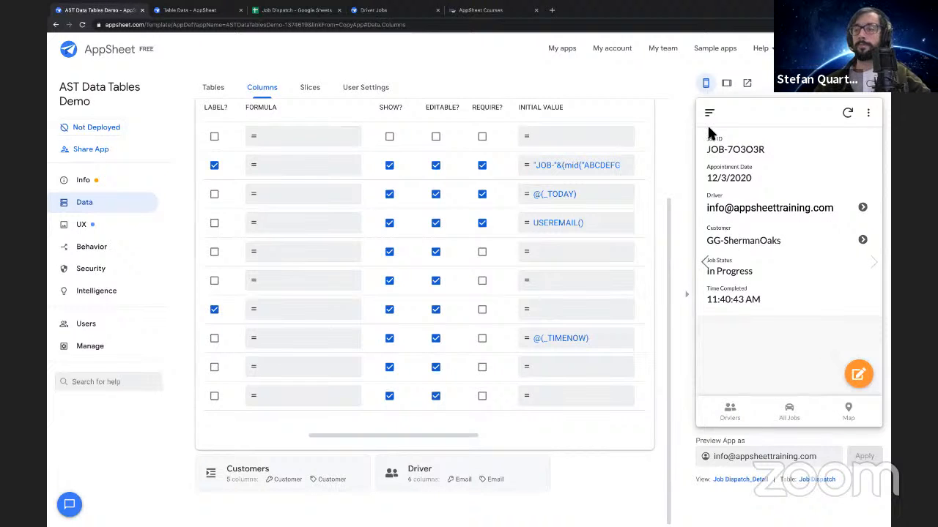
Open a new job form from All Jobs in the app preview to check the prefilled Driver value, then cancel it
{"action": "left_click", "coordinate": [709, 116]}
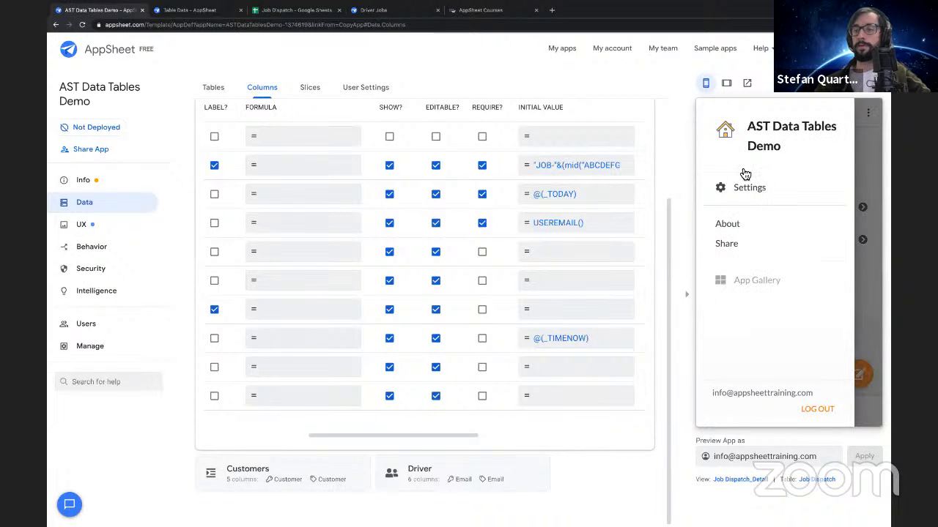
{"action": "left_click", "coordinate": [876, 155]}
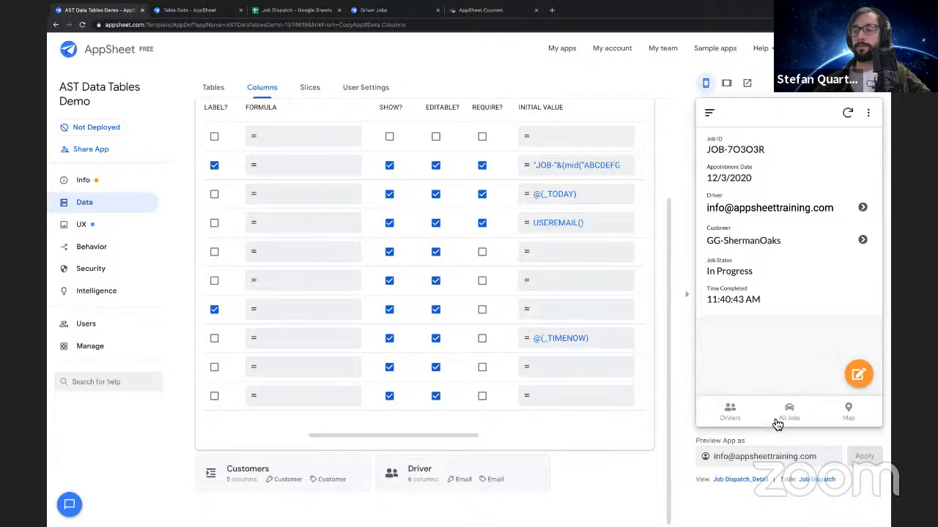
{"action": "left_click", "coordinate": [771, 417]}
{"action": "left_click", "coordinate": [860, 376]}
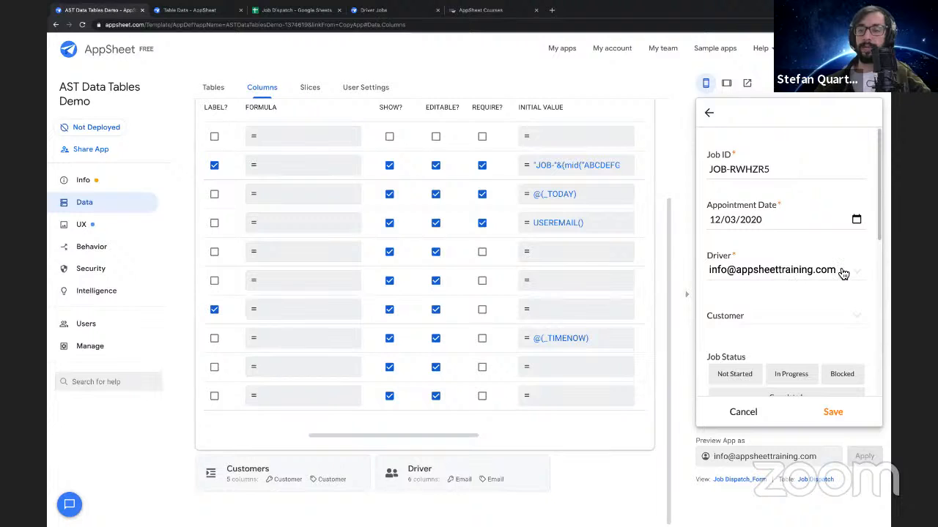
{"action": "left_click", "coordinate": [729, 413]}
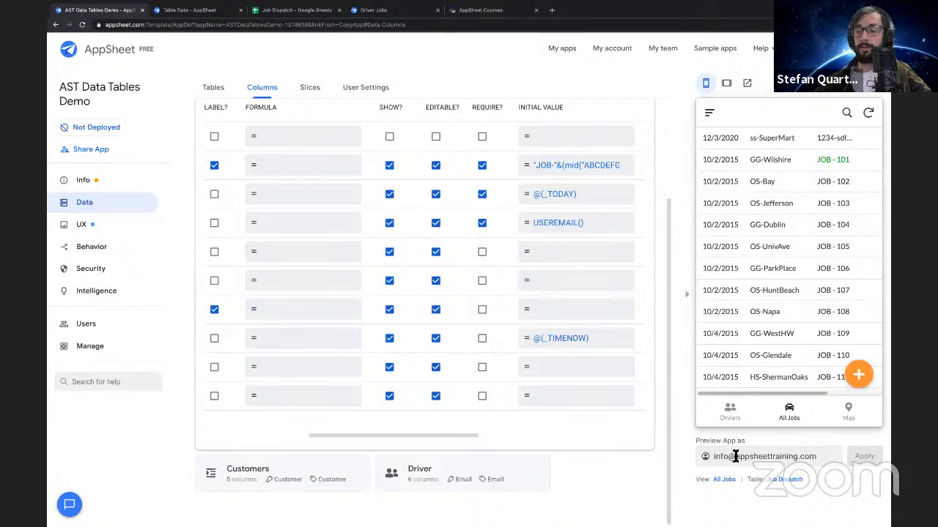
Preview the app as driver2 by entering that driver's email and applying it
{"action": "triple_click", "coordinate": [723, 462]}
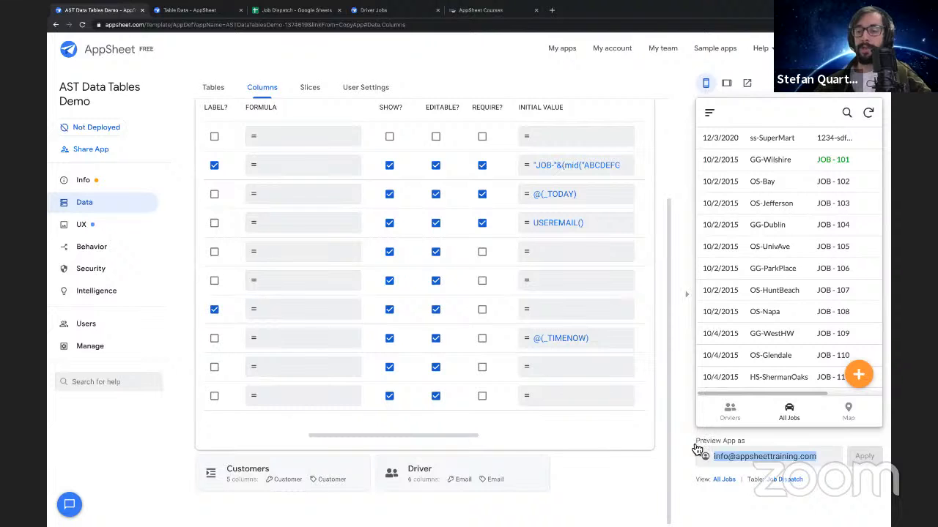
{"action": "left_click_drag", "start_coordinate": [697, 450], "coordinate": [753, 446]}
{"action": "triple_click", "coordinate": [736, 458]}
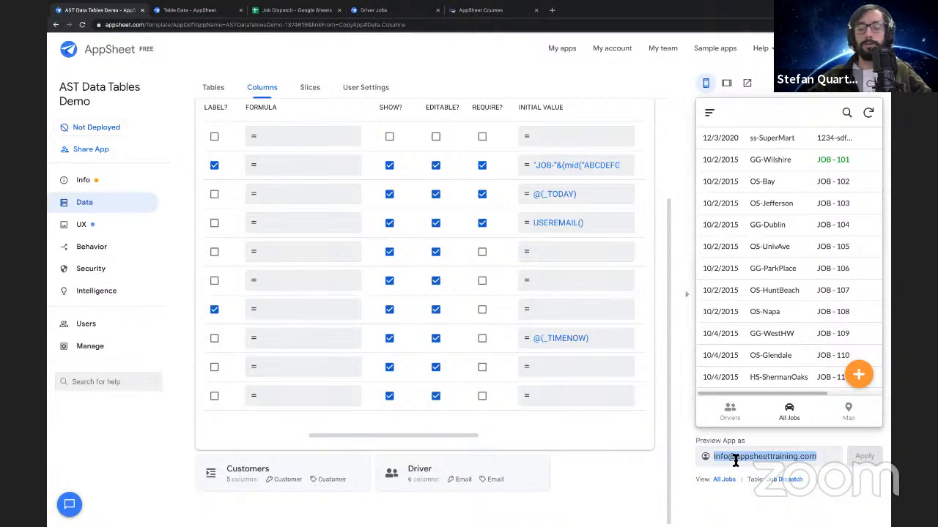
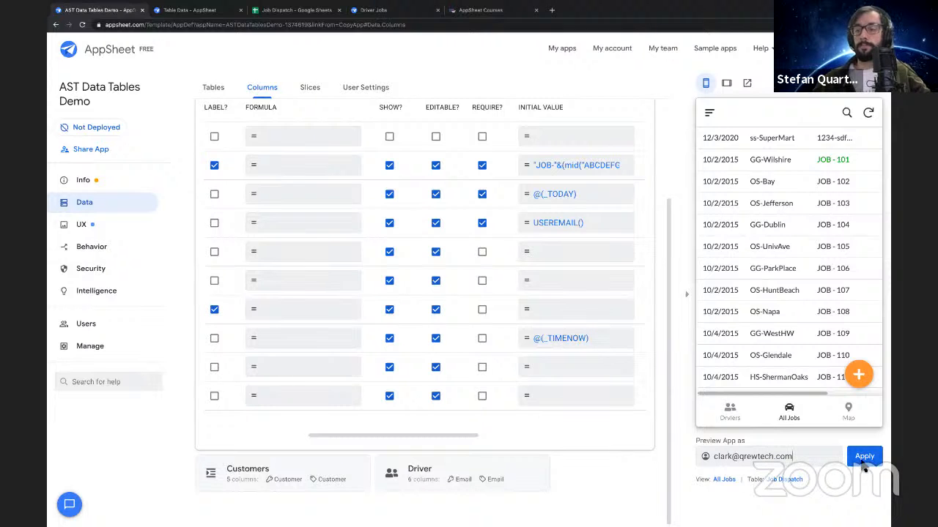
{"action": "left_click", "coordinate": [864, 461]}
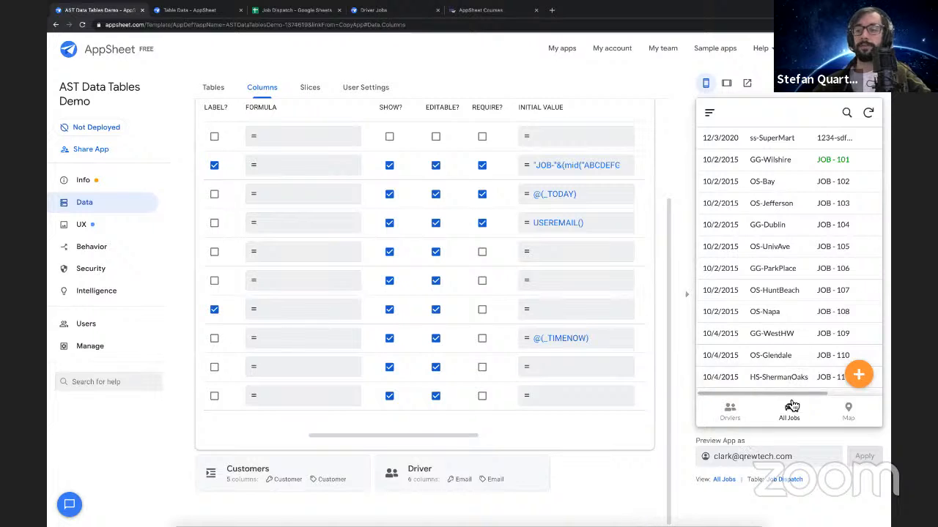
Start a new job in the app preview with ss-SuperMart as the Customer and Blocked as the Job Status
{"action": "left_click", "coordinate": [870, 380]}
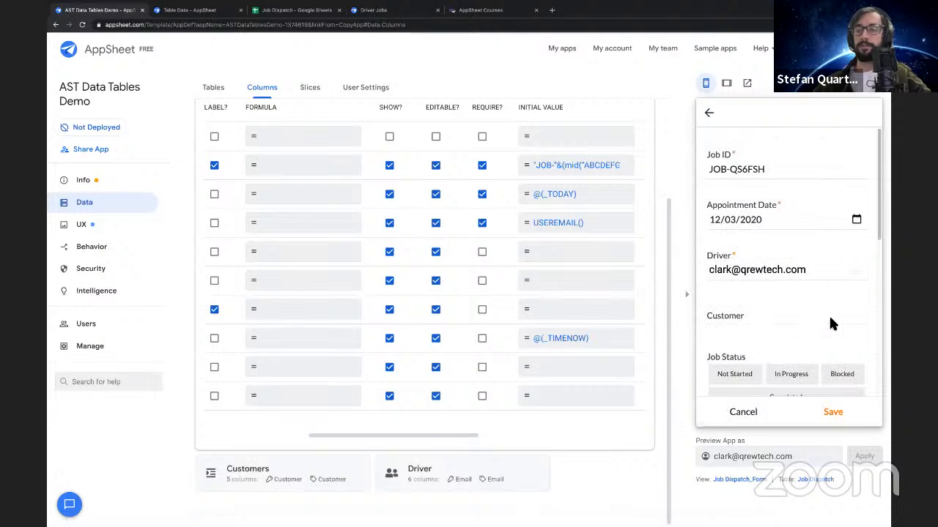
{"action": "left_click", "coordinate": [817, 271]}
{"action": "left_click", "coordinate": [848, 399]}
{"action": "left_click", "coordinate": [789, 306]}
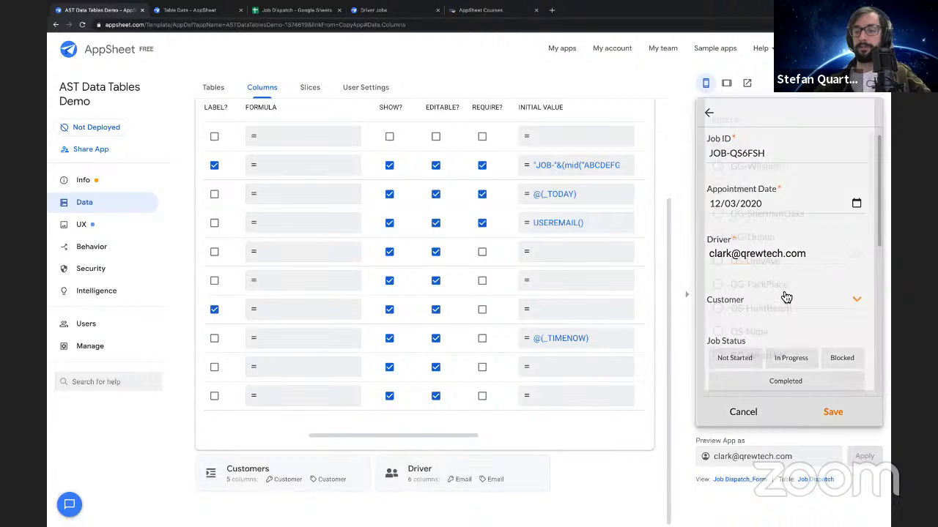
{"action": "scroll", "coordinate": [768, 187], "scroll_direction": "down", "scroll_amount": 5}
{"action": "left_click", "coordinate": [759, 376]}
{"action": "scroll", "coordinate": [785, 326], "scroll_direction": "down", "scroll_amount": 1}
{"action": "left_click", "coordinate": [843, 332]}
Enter BIG ISSUES in the job's Special Notes, draw a frowning face as the Signature, and save the job
{"action": "scroll", "coordinate": [780, 247], "scroll_direction": "down", "scroll_amount": 3}
{"action": "left_click", "coordinate": [774, 317]}
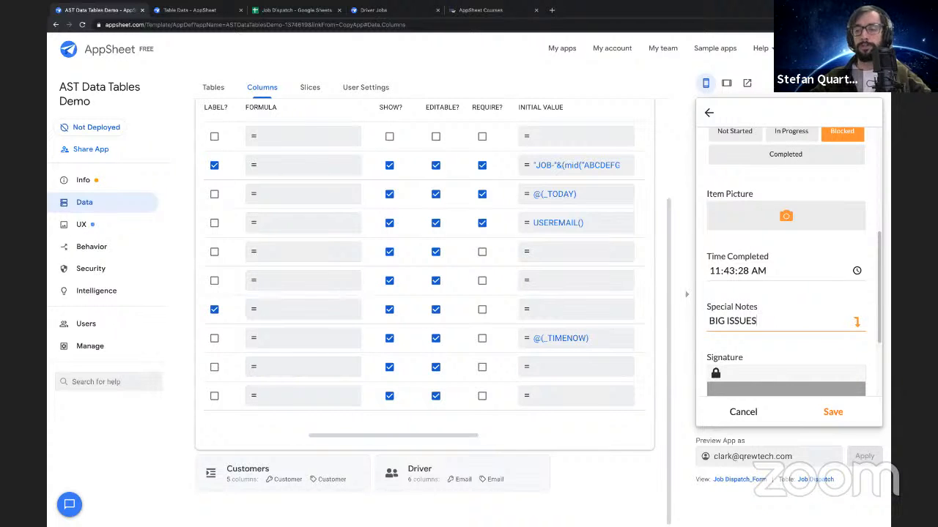
{"action": "scroll", "coordinate": [797, 340], "scroll_direction": "down", "scroll_amount": 2}
{"action": "left_click", "coordinate": [769, 314]}
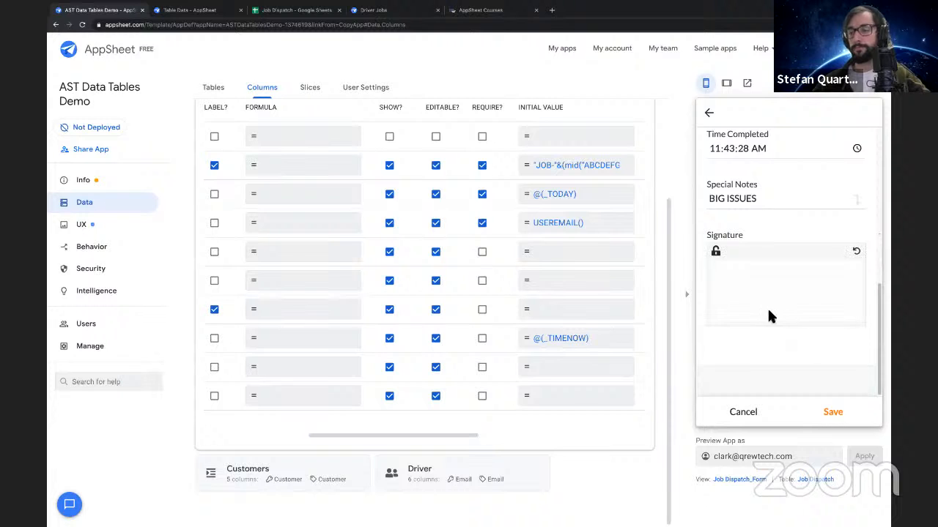
{"action": "left_click_drag", "start_coordinate": [810, 293], "coordinate": [811, 293]}
{"action": "left_click", "coordinate": [775, 272]}
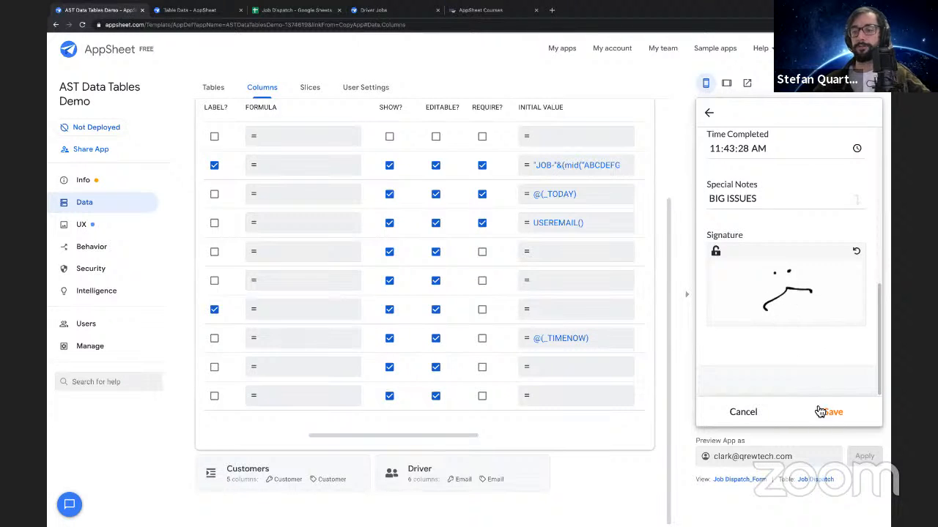
{"action": "left_click", "coordinate": [834, 413]}
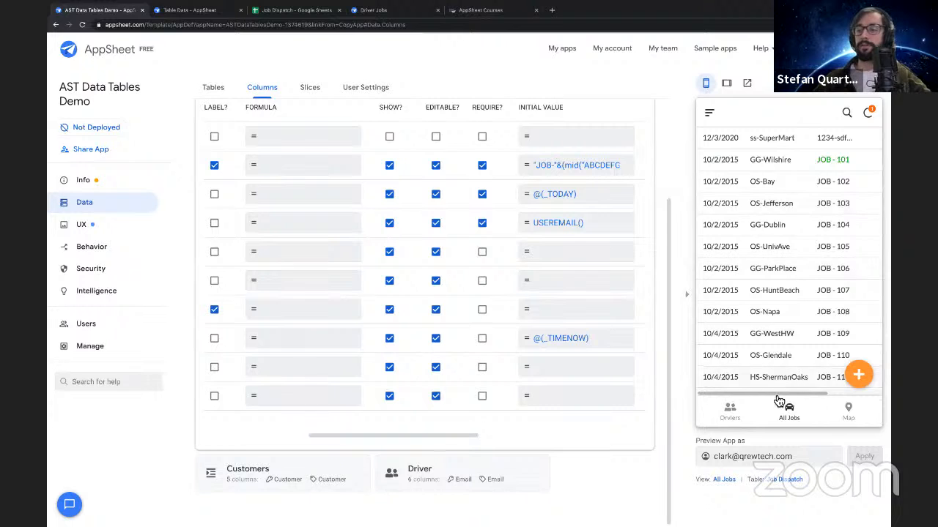
View driver2's details in the app preview and look through the driver's Related Job Dispatchs
{"action": "left_click", "coordinate": [732, 413]}
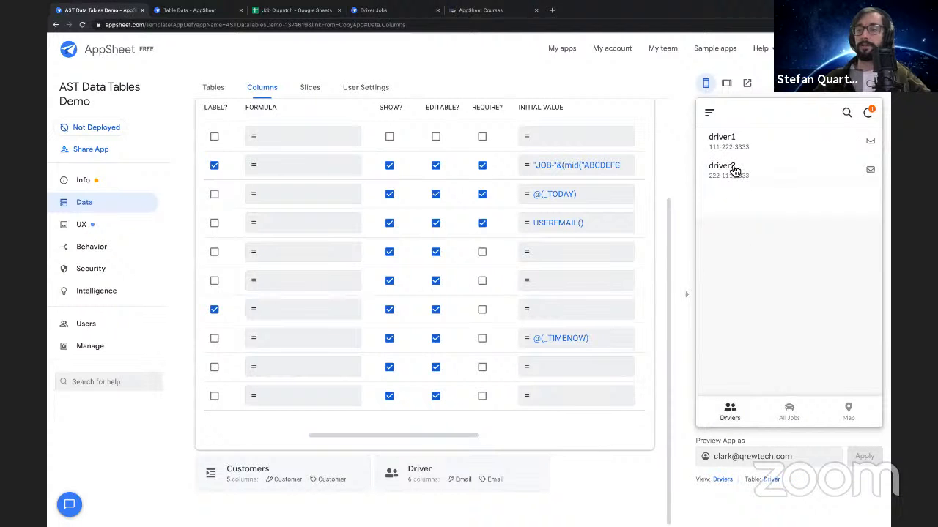
{"action": "left_click", "coordinate": [733, 171]}
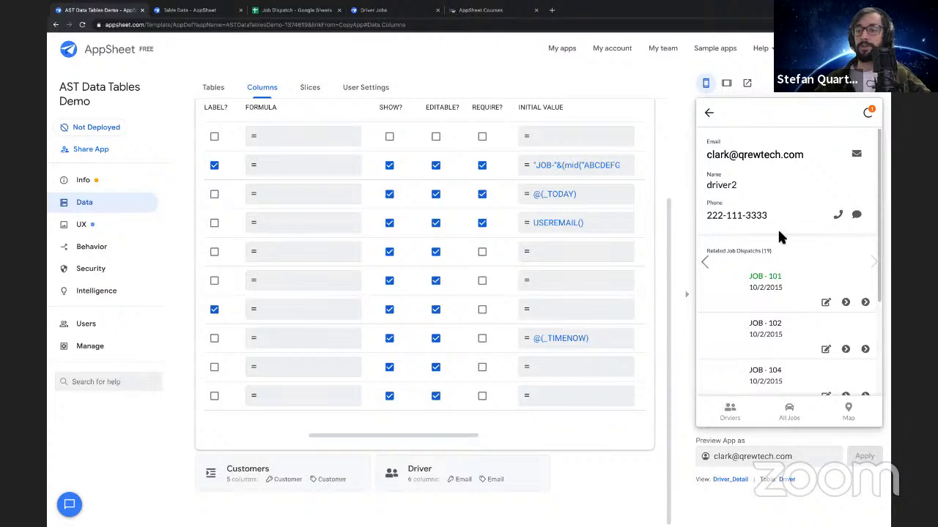
{"action": "scroll", "coordinate": [779, 236], "scroll_direction": "down", "scroll_amount": 3}
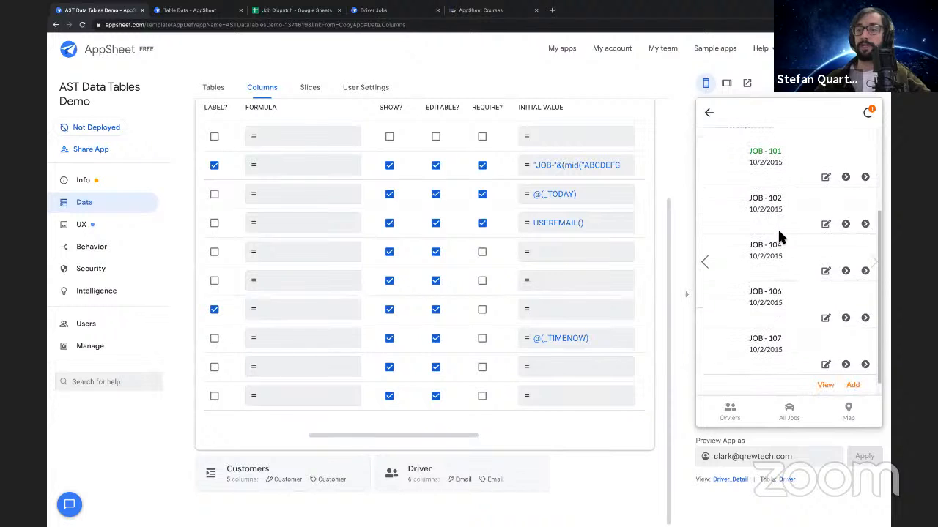
{"action": "scroll", "coordinate": [779, 236], "scroll_direction": "up", "scroll_amount": 4}
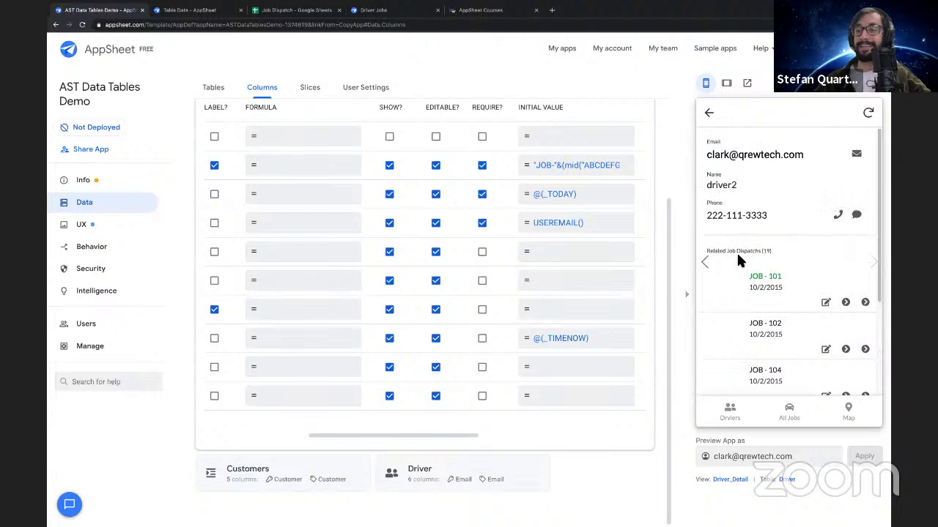
{"action": "scroll", "coordinate": [789, 293], "scroll_direction": "down", "scroll_amount": 3}
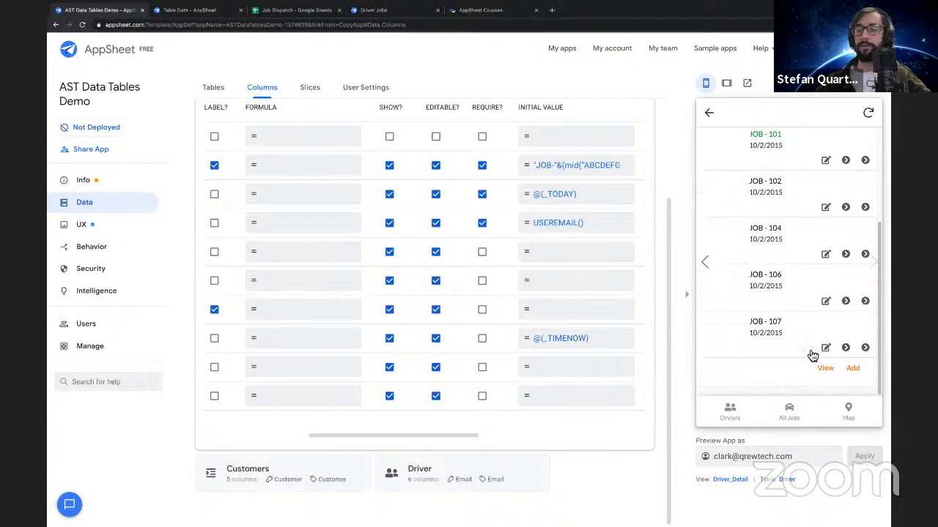
View driver2's full list of related jobs and open the newly added job at its end
{"action": "left_click", "coordinate": [826, 369]}
{"action": "scroll", "coordinate": [774, 185], "scroll_direction": "down", "scroll_amount": 1}
{"action": "scroll", "coordinate": [775, 184], "scroll_direction": "down", "scroll_amount": 10}
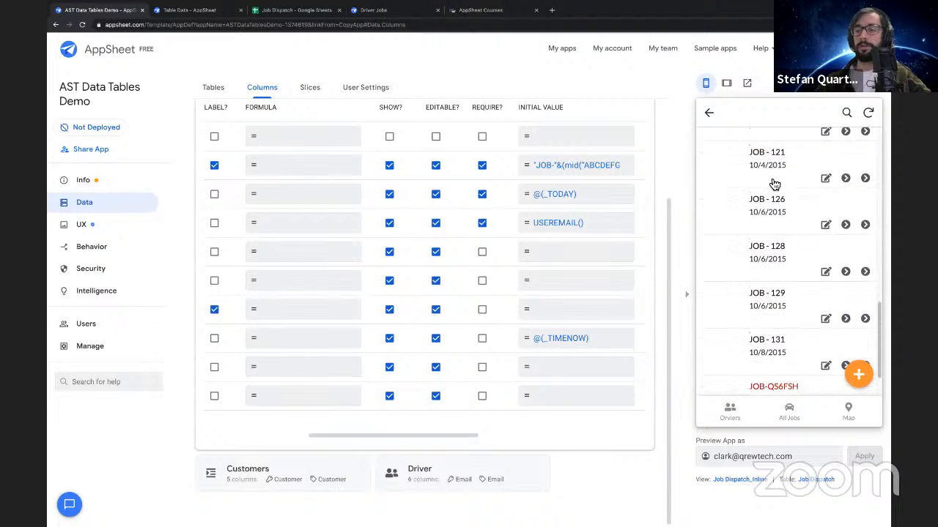
{"action": "scroll", "coordinate": [775, 184], "scroll_direction": "down", "scroll_amount": 1}
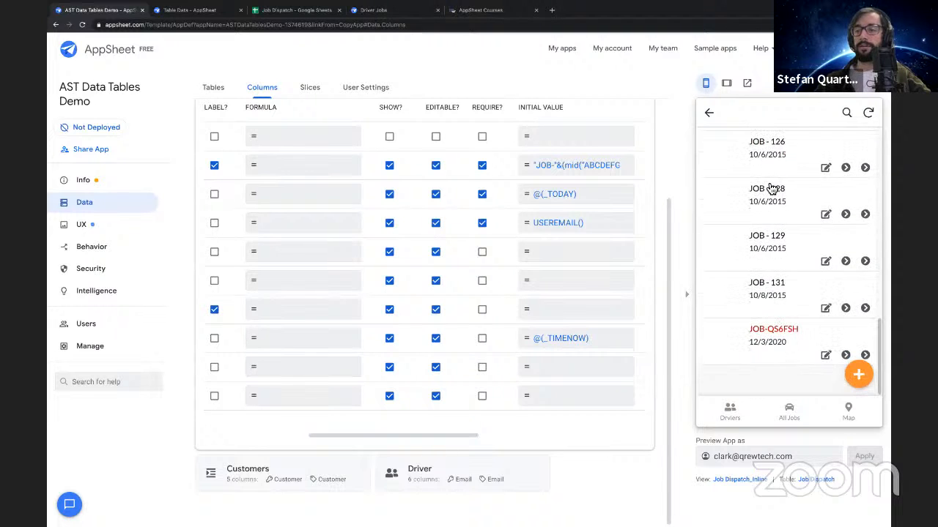
{"action": "left_click", "coordinate": [760, 337]}
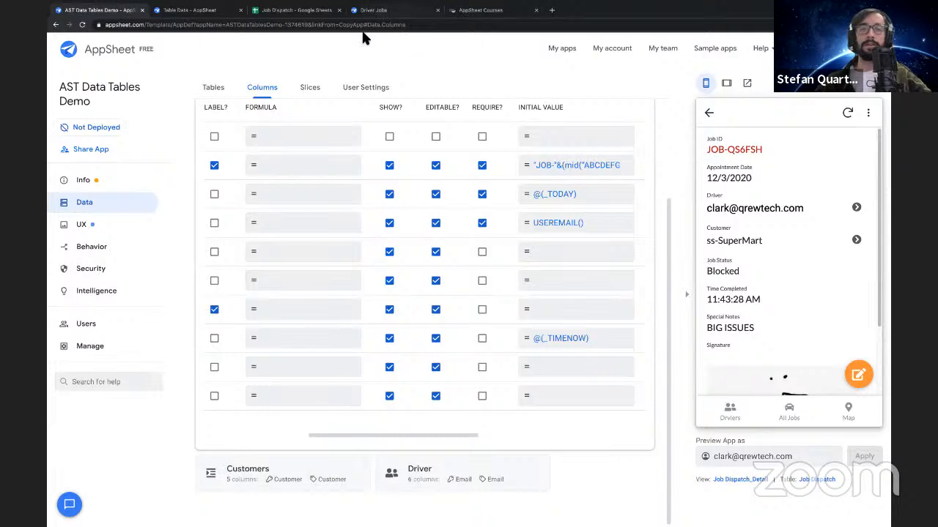
Switch to the Job Dispatch spreadsheet and examine the new job's row at the end of the Jobs sheet
{"action": "left_click", "coordinate": [277, 17]}
{"action": "key", "text": "ctrl+shift+Tab"}
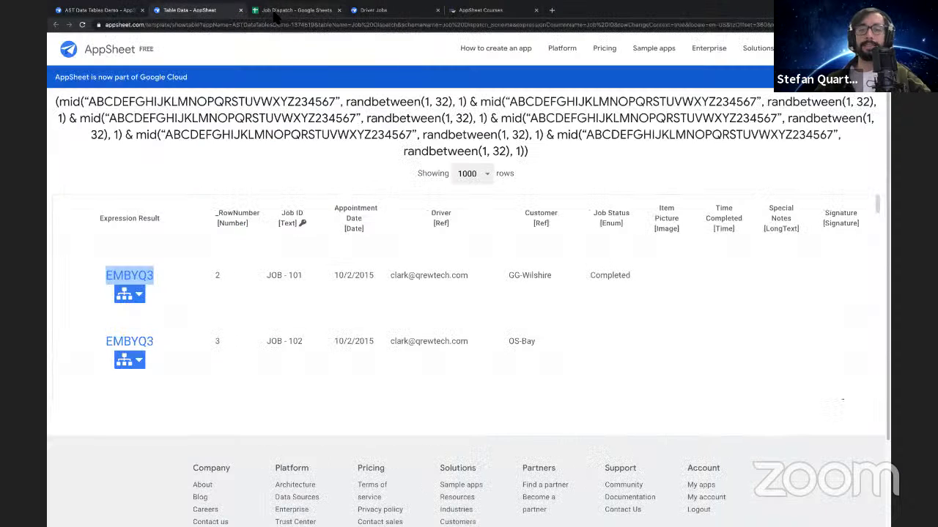
{"action": "key", "text": "ctrl+Tab"}
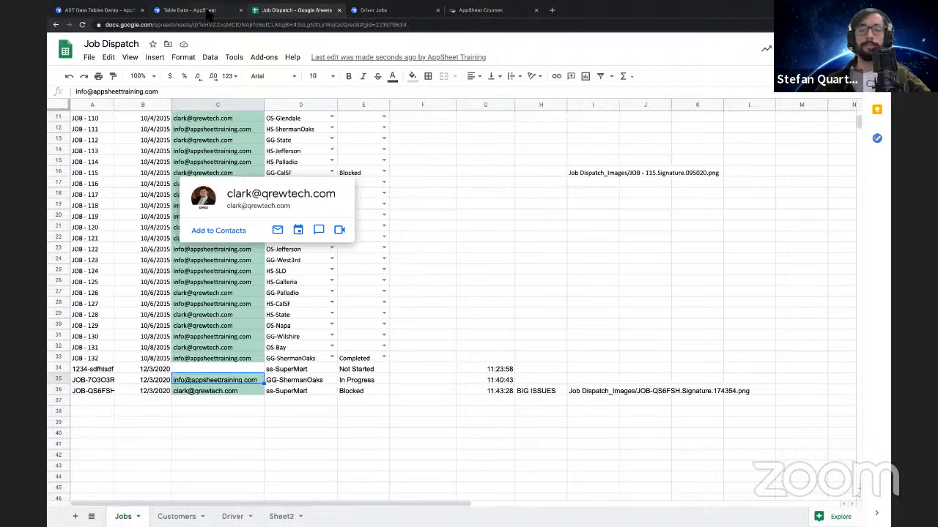
{"action": "left_click", "coordinate": [208, 12]}
{"action": "left_click", "coordinate": [293, 11]}
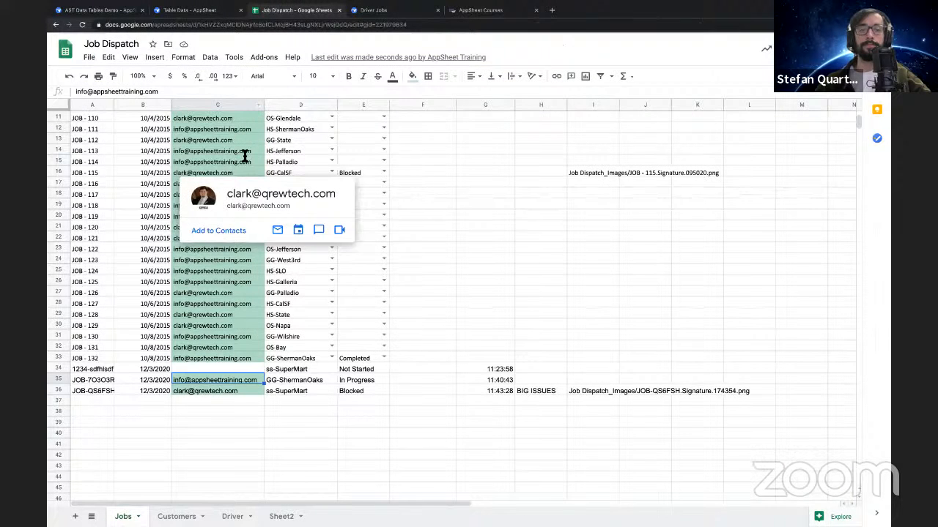
{"action": "left_click", "coordinate": [223, 431]}
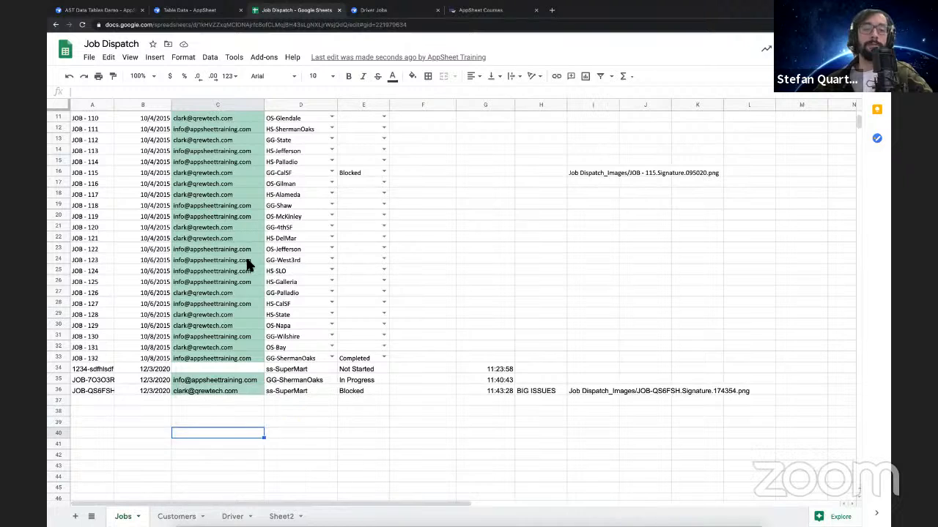
Examine the first job's Driver value in the Jobs sheet, then view the customer records in the Customers sheet
{"action": "scroll", "coordinate": [249, 205], "scroll_direction": "up", "scroll_amount": 4}
{"action": "left_click", "coordinate": [279, 130]}
{"action": "left_click", "coordinate": [242, 128]}
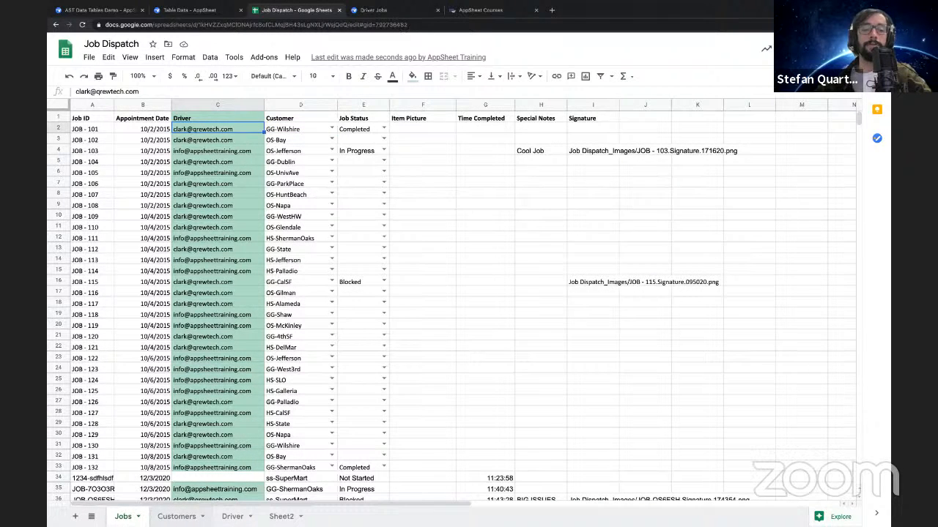
{"action": "left_click", "coordinate": [185, 517]}
{"action": "scroll", "coordinate": [121, 203], "scroll_direction": "up", "scroll_amount": 1}
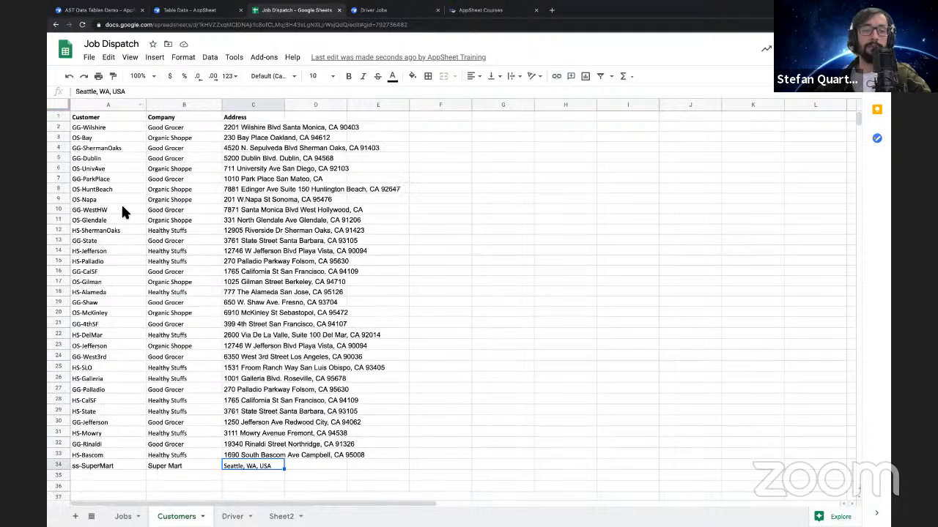
Examine the Customer, Company and Address columns in the Customers sheet and the driver records in the Driver sheet
{"action": "left_click_drag", "start_coordinate": [98, 109], "coordinate": [256, 112]}
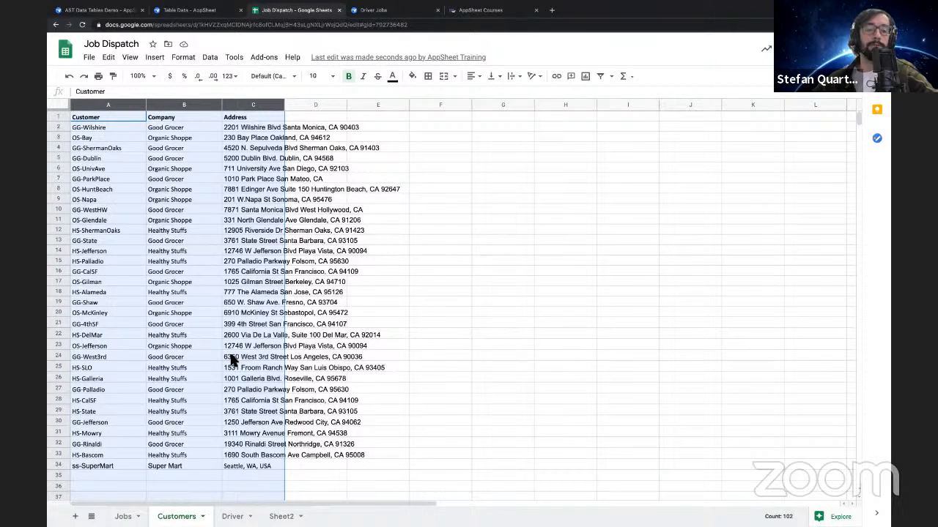
{"action": "left_click", "coordinate": [183, 174]}
{"action": "left_click_drag", "start_coordinate": [107, 115], "coordinate": [253, 233]}
{"action": "left_click", "coordinate": [232, 517]}
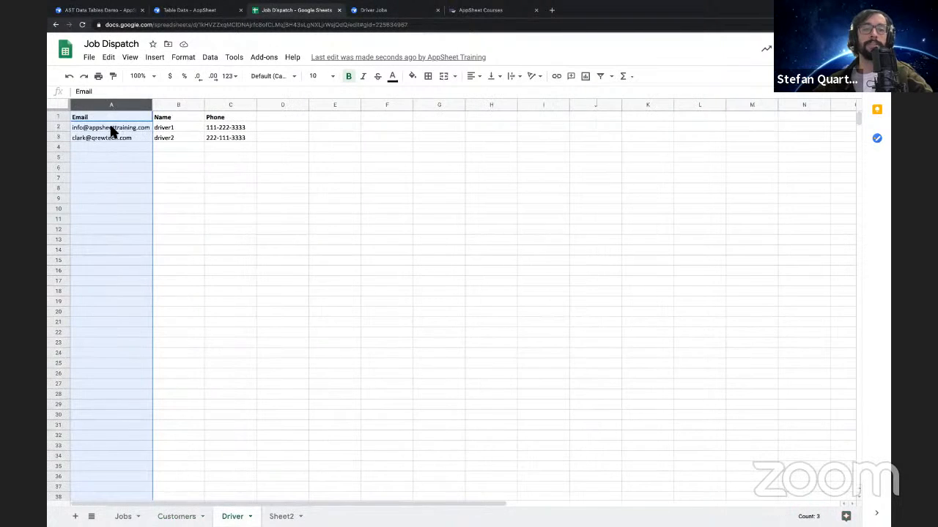
{"action": "left_click", "coordinate": [180, 155]}
{"action": "left_click_drag", "start_coordinate": [95, 117], "coordinate": [223, 147]}
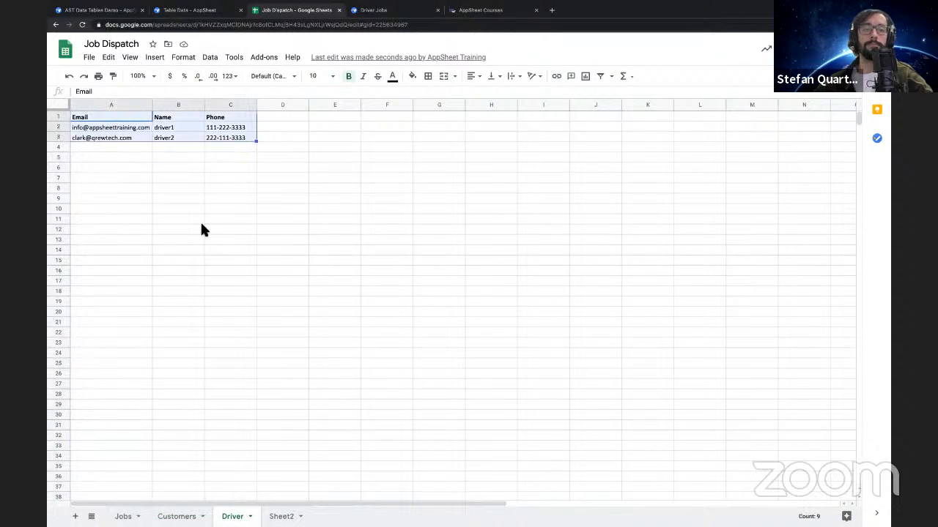
Fill the Customer column of the Customers sheet with light green
{"action": "left_click", "coordinate": [176, 516]}
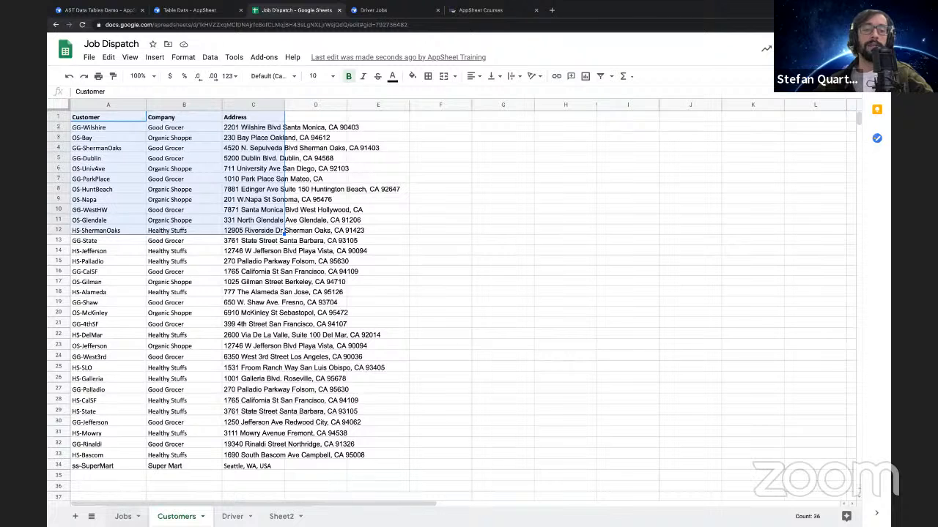
{"action": "left_click", "coordinate": [110, 108]}
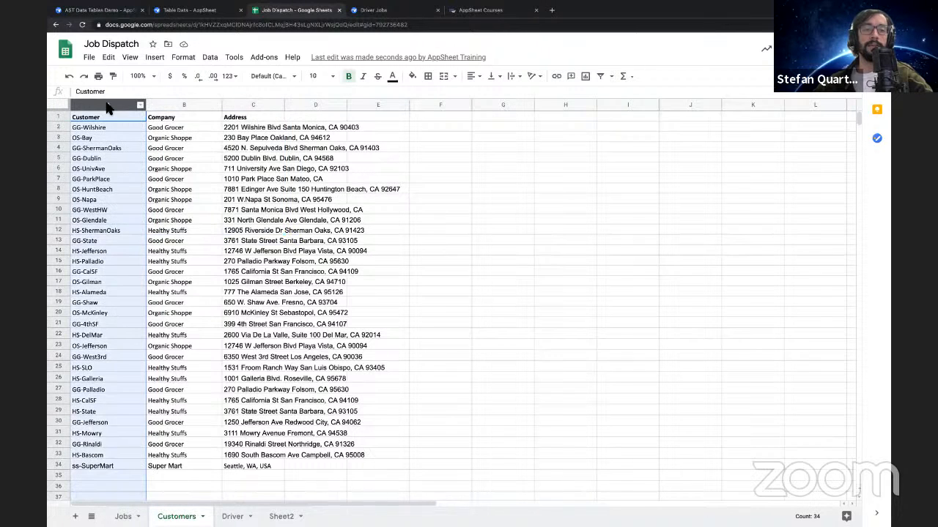
{"action": "left_click", "coordinate": [412, 77]}
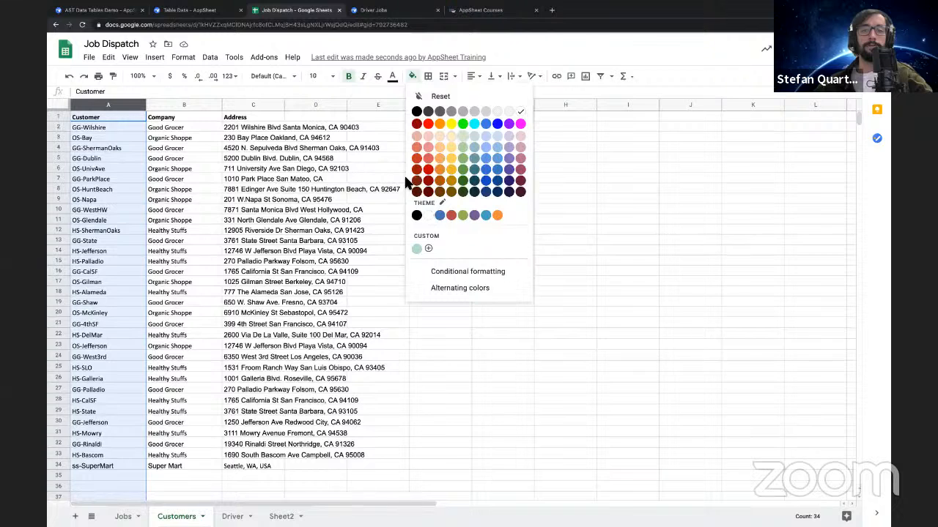
{"action": "left_click", "coordinate": [417, 248]}
Fill the Email column of the Driver sheet with the same light green
{"action": "key", "text": "alt+Down"}
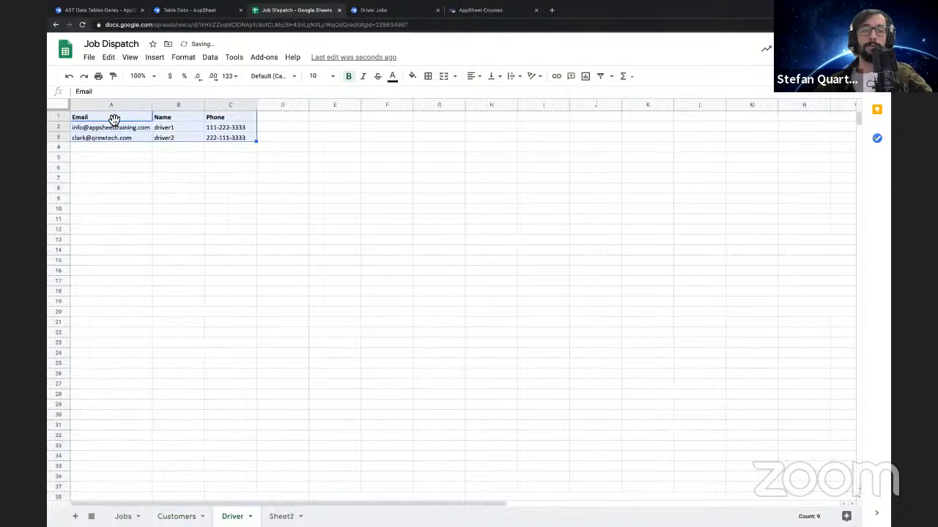
{"action": "left_click", "coordinate": [111, 106]}
{"action": "left_click", "coordinate": [414, 77]}
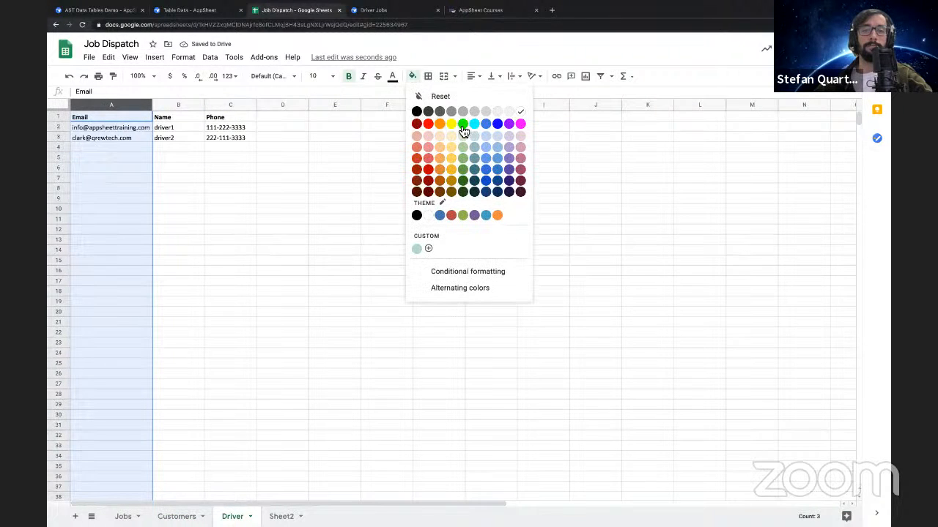
{"action": "left_click", "coordinate": [444, 165]}
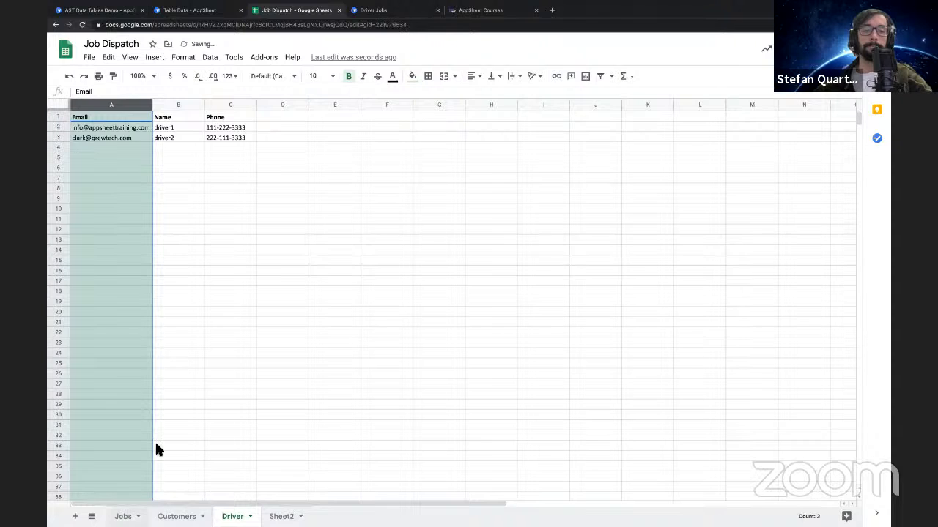
Fill the Customer and Driver columns of the Jobs sheet with light blue and check the Driver column down to the last job
{"action": "left_click", "coordinate": [289, 106]}
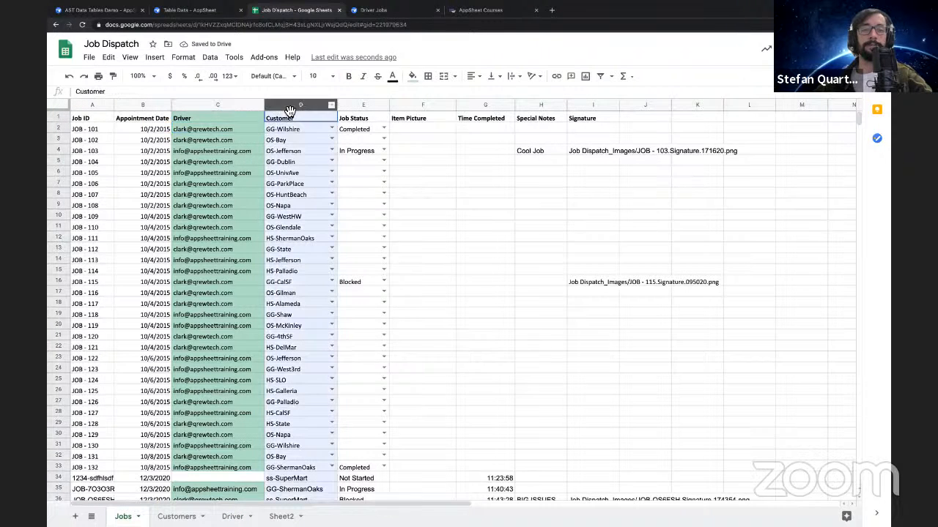
{"action": "left_click", "coordinate": [413, 76]}
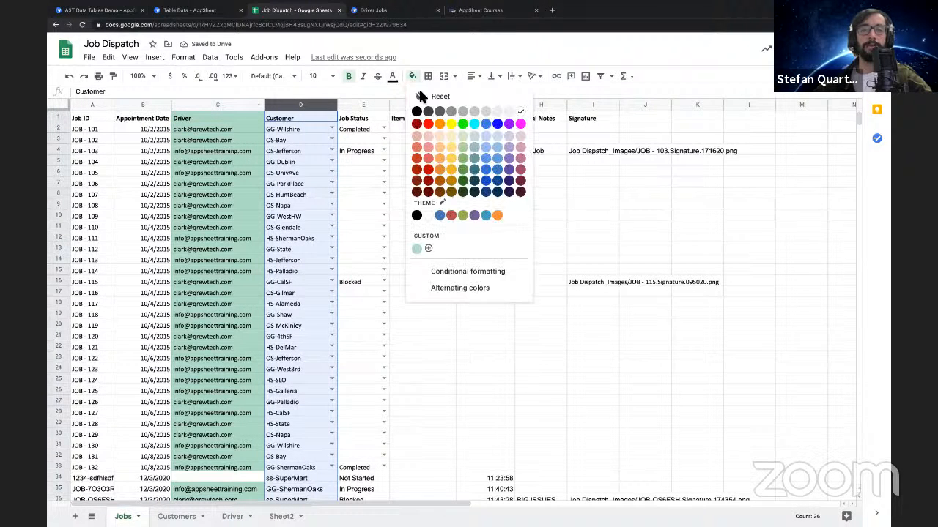
{"action": "left_click", "coordinate": [495, 146]}
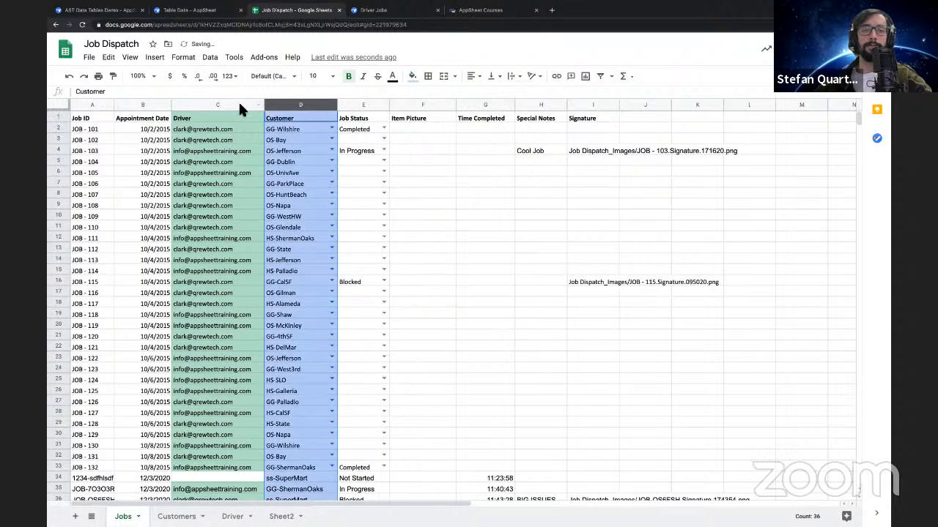
{"action": "left_click", "coordinate": [238, 103]}
{"action": "left_click", "coordinate": [413, 76]}
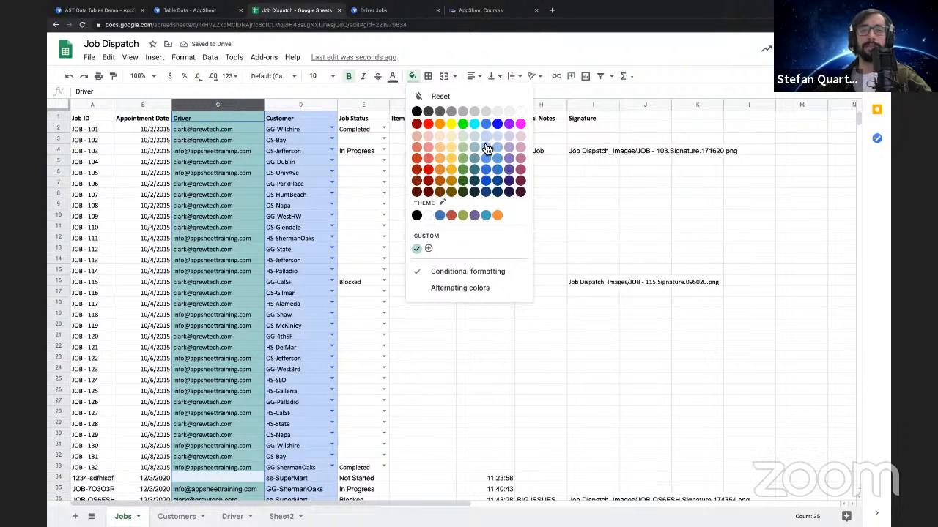
{"action": "left_click", "coordinate": [489, 148]}
{"action": "left_click", "coordinate": [229, 127]}
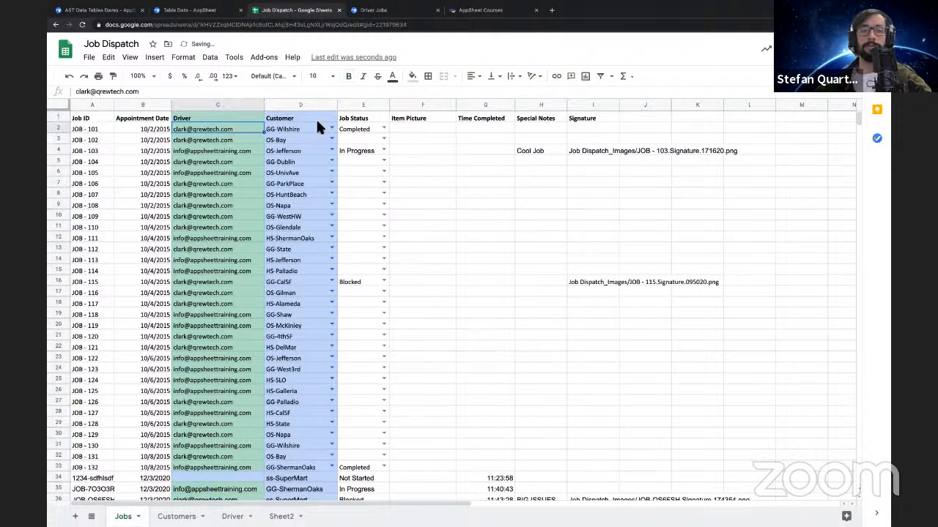
{"action": "scroll", "coordinate": [204, 202], "scroll_direction": "down", "scroll_amount": 5}
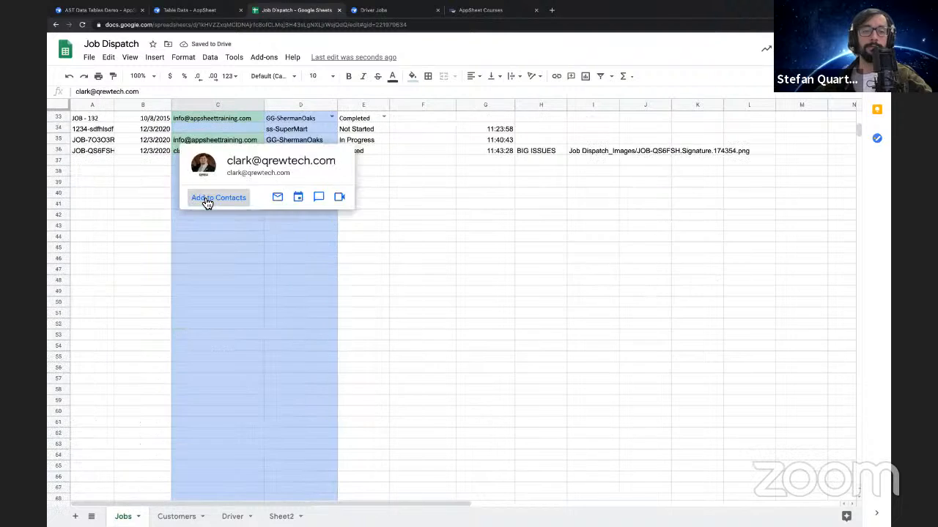
{"action": "scroll", "coordinate": [250, 278], "scroll_direction": "up", "scroll_amount": 5}
{"action": "left_click", "coordinate": [201, 271]}
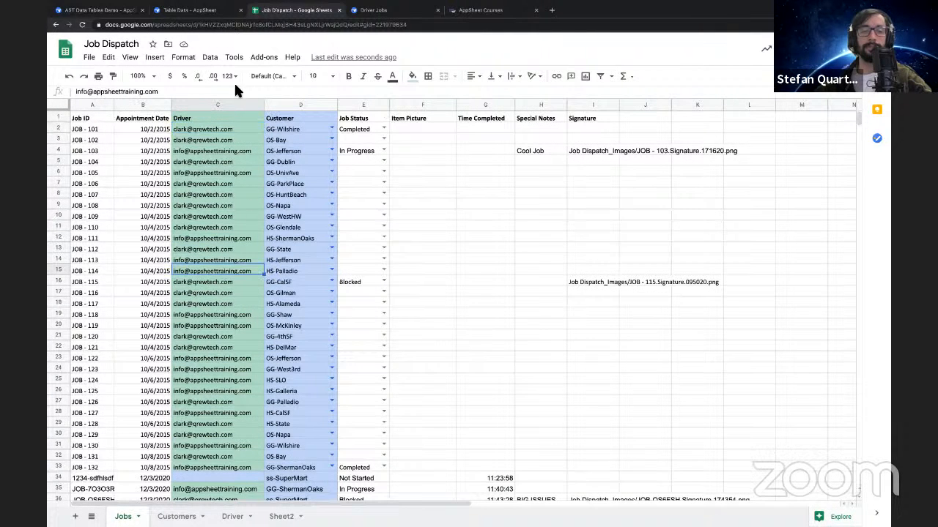
Delete the "Cell is not empty" conditional formatting rule from the Driver column of the Jobs sheet
{"action": "left_click", "coordinate": [223, 106]}
{"action": "right_click", "coordinate": [224, 103]}
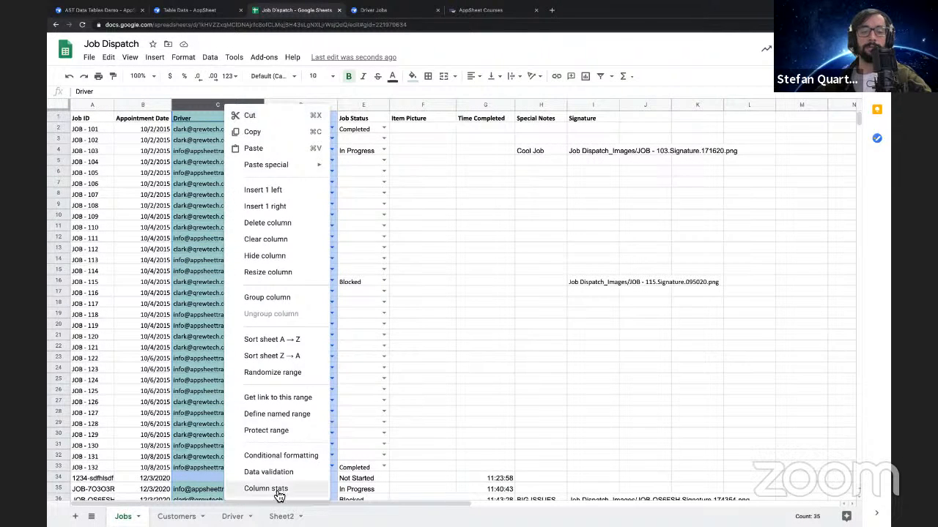
{"action": "left_click", "coordinate": [278, 456]}
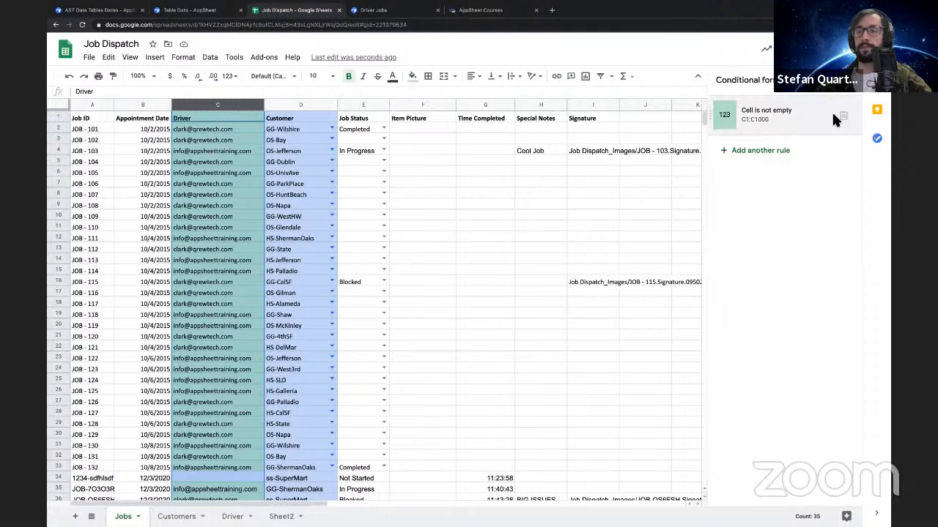
{"action": "left_click", "coordinate": [849, 118]}
{"action": "left_click", "coordinate": [856, 80]}
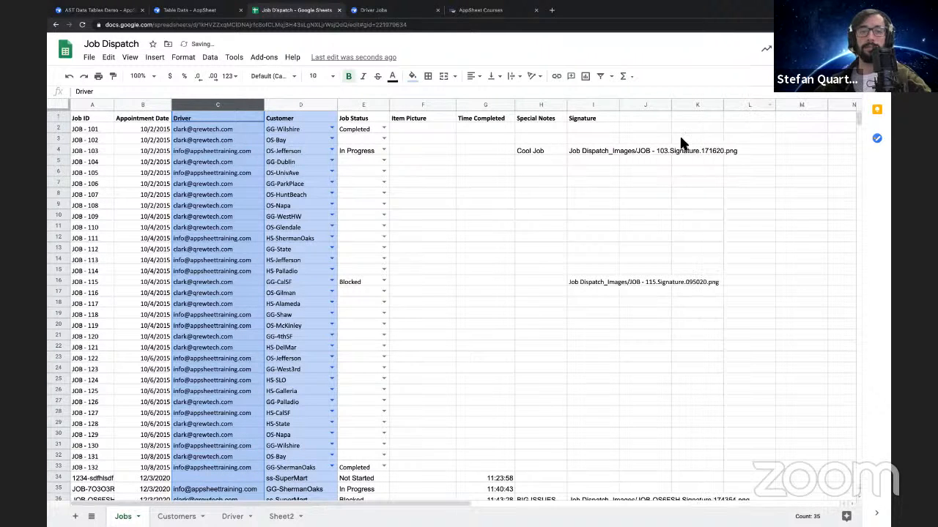
{"action": "left_click", "coordinate": [435, 272]}
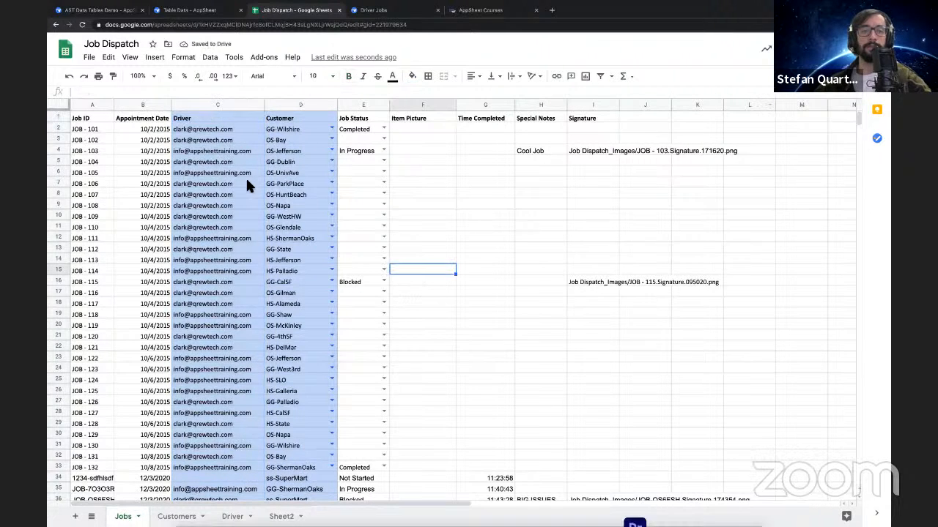
Fill the Job ID column of the Jobs sheet with light green
{"action": "left_click", "coordinate": [91, 105]}
{"action": "left_click", "coordinate": [413, 76]}
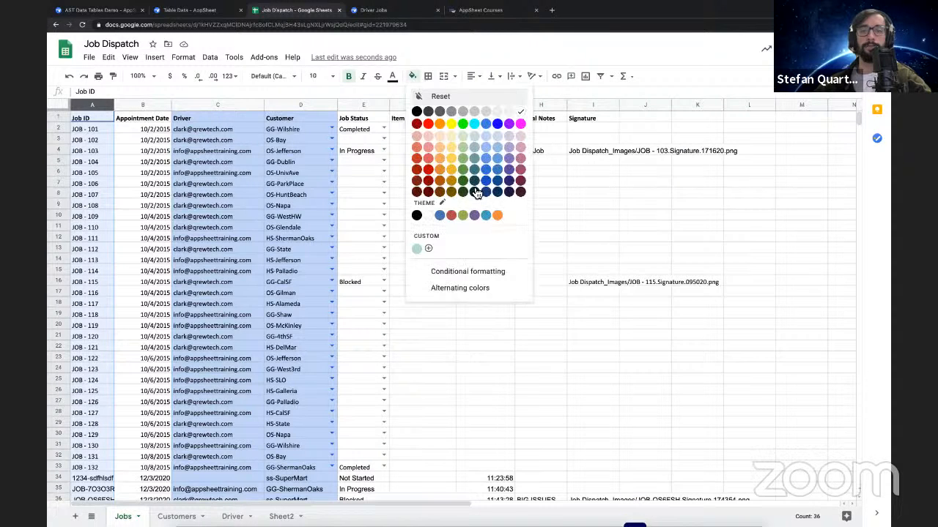
{"action": "left_click", "coordinate": [467, 137]}
Examine the Driver and Customer columns in the Jobs sheet against the green key columns of the Customers and Driver sheets
{"action": "left_click", "coordinate": [220, 104]}
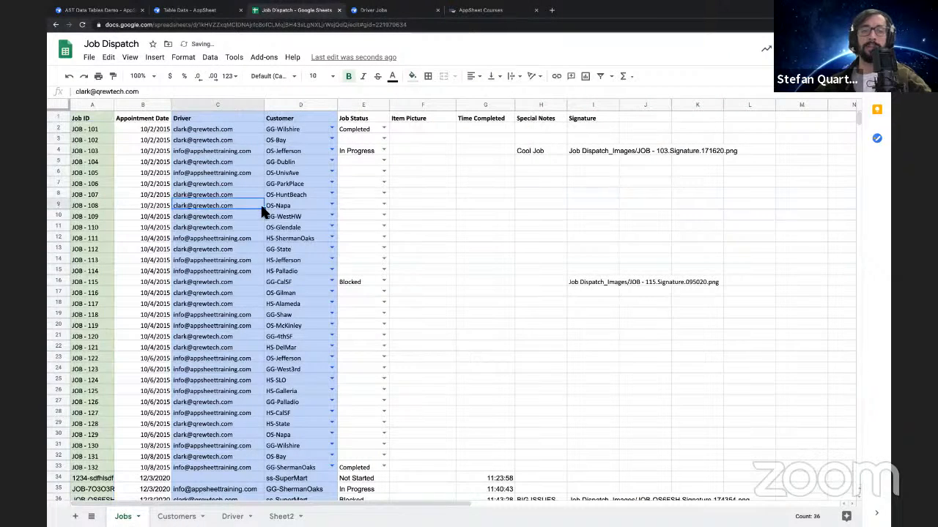
{"action": "left_click", "coordinate": [306, 108], "text": "shift"}
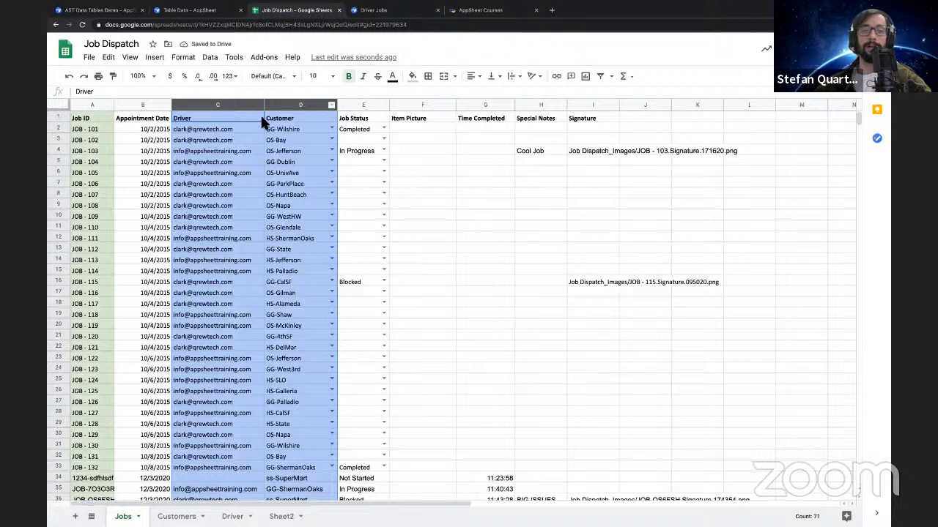
{"action": "left_click", "coordinate": [232, 114]}
{"action": "left_click", "coordinate": [268, 118]}
{"action": "left_click", "coordinate": [228, 115]}
{"action": "left_click", "coordinate": [281, 118]}
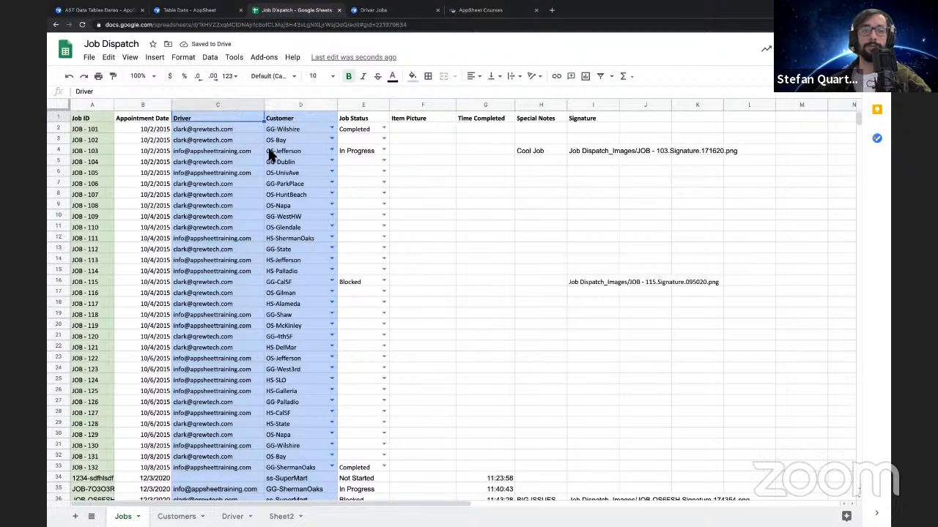
{"action": "left_click", "coordinate": [177, 516]}
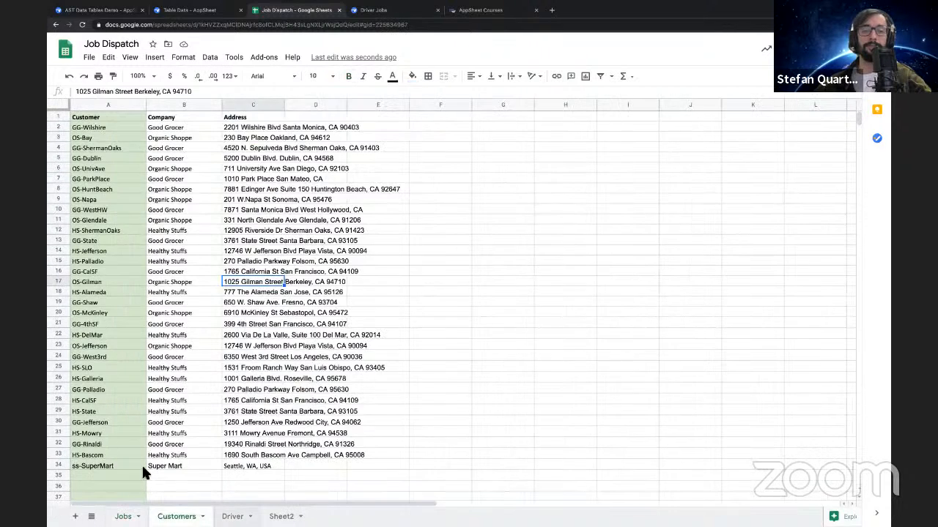
{"action": "left_click", "coordinate": [232, 516]}
{"action": "left_click", "coordinate": [176, 516]}
{"action": "left_click", "coordinate": [123, 517]}
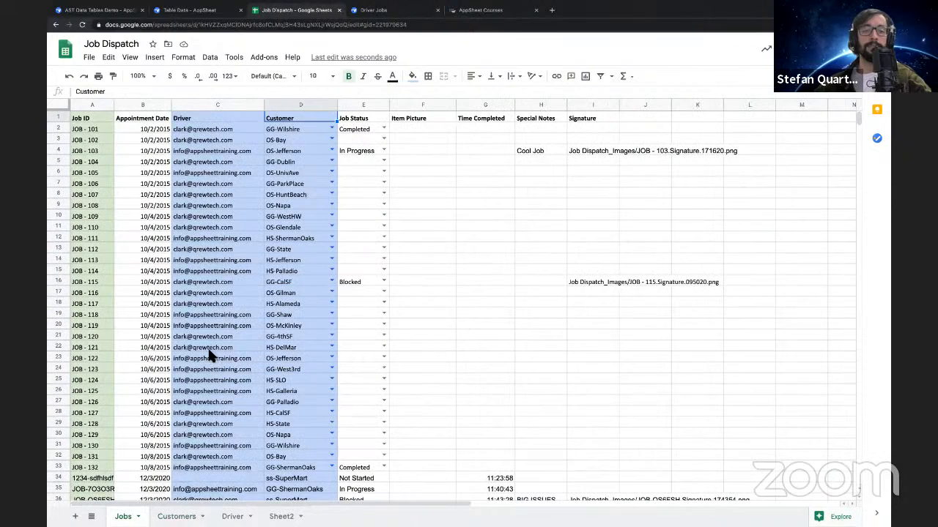
{"action": "left_click", "coordinate": [197, 12]}
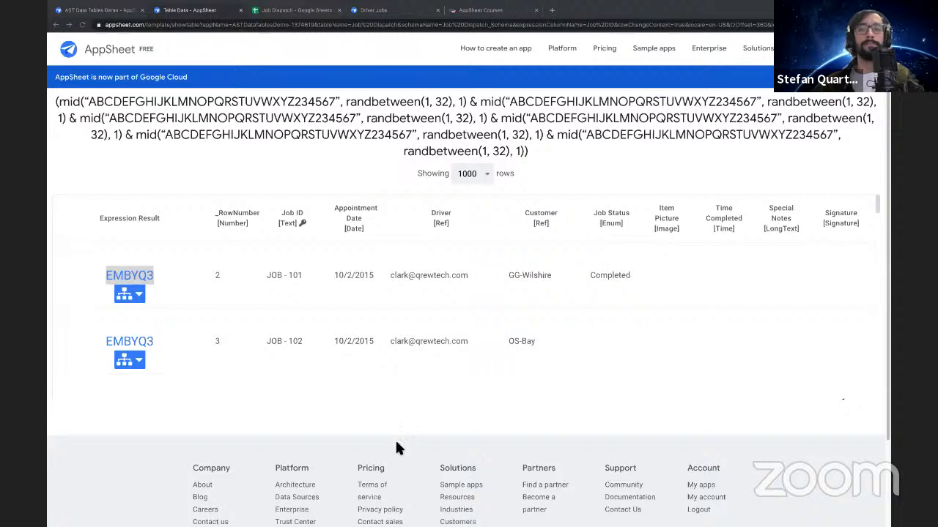
{"action": "left_click", "coordinate": [287, 11]}
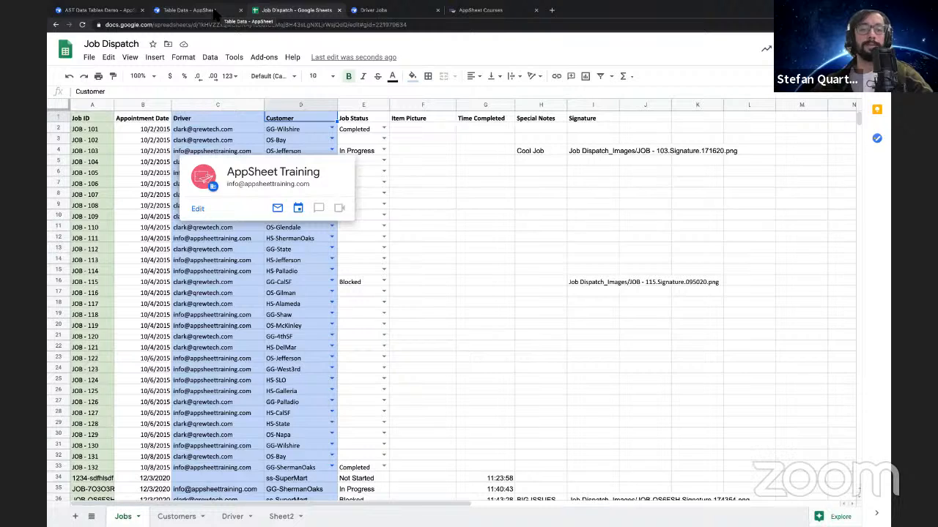
{"action": "left_click", "coordinate": [214, 12]}
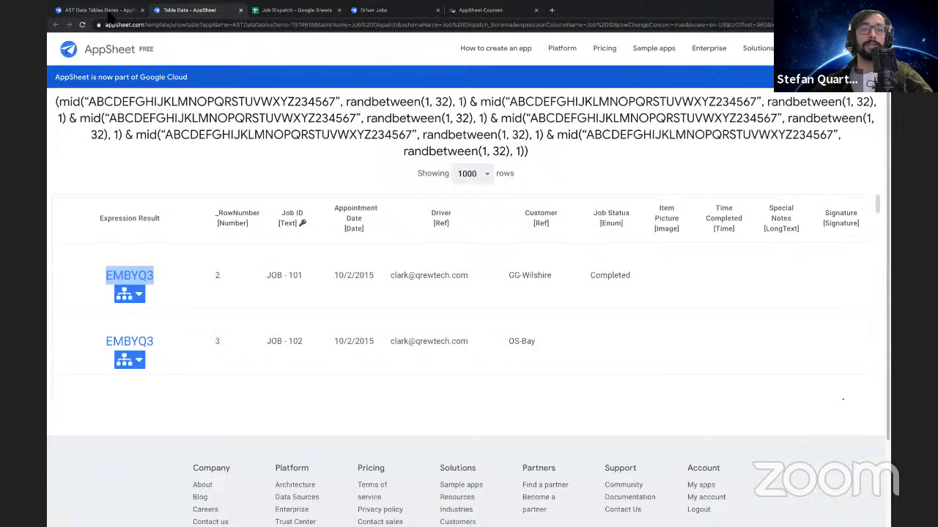
{"action": "left_click", "coordinate": [108, 11]}
{"action": "left_click", "coordinate": [192, 11]}
{"action": "left_click", "coordinate": [287, 10]}
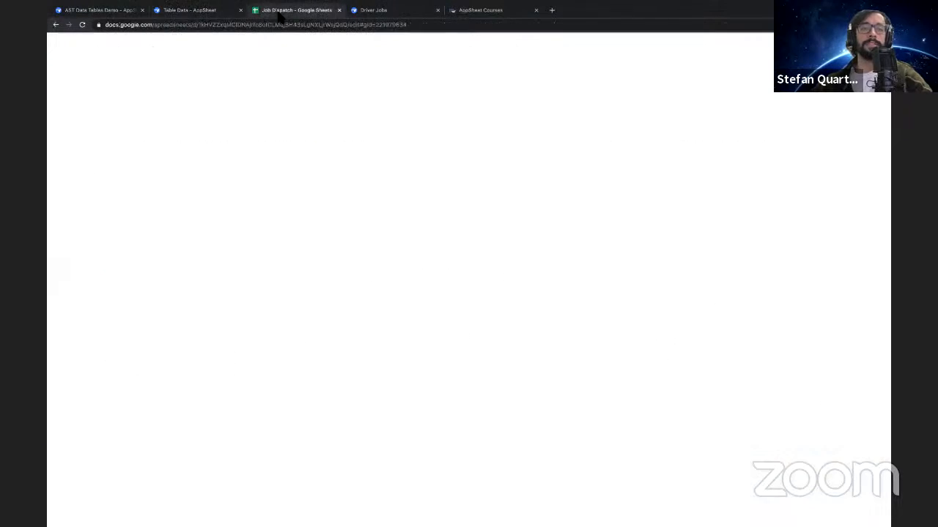
{"action": "left_click", "coordinate": [209, 11]}
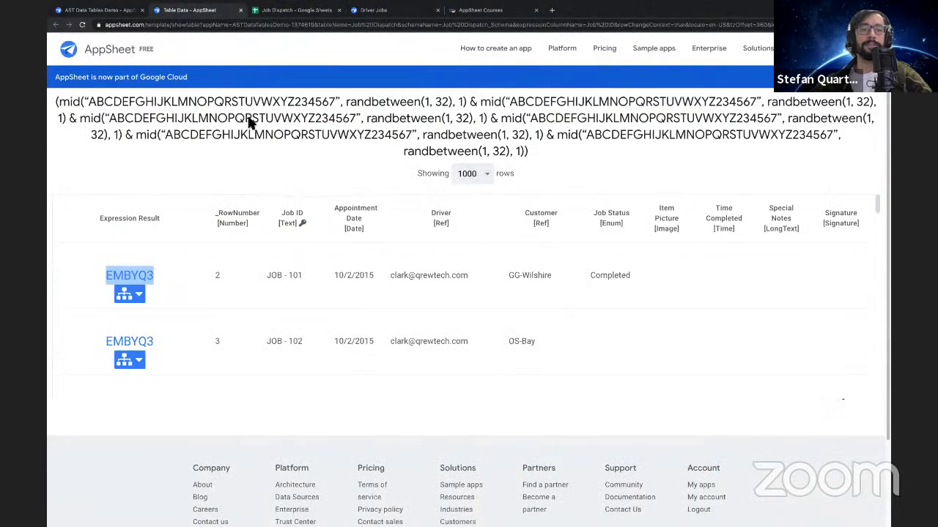
Switch to the AppSheet editor, return to the related jobs list in the preview, and review the Job Dispatch column types
{"action": "left_click", "coordinate": [114, 11]}
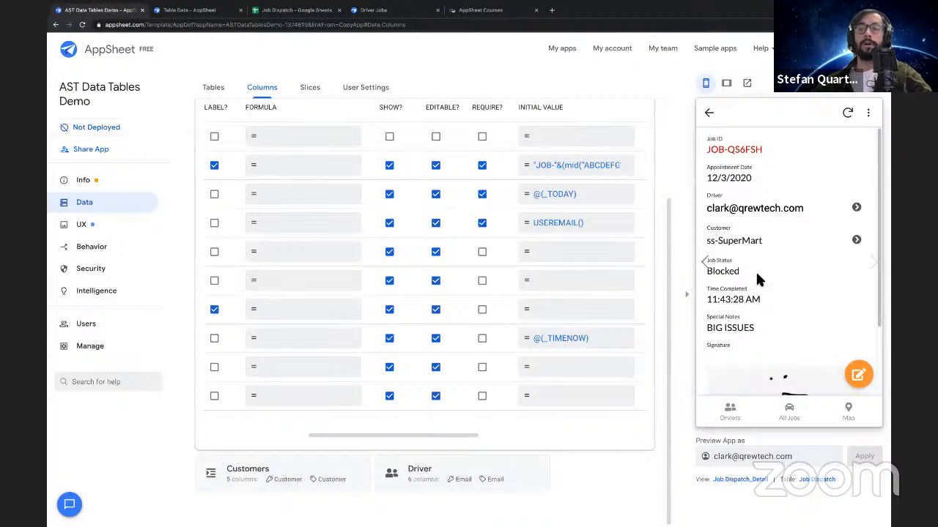
{"action": "left_click", "coordinate": [709, 112]}
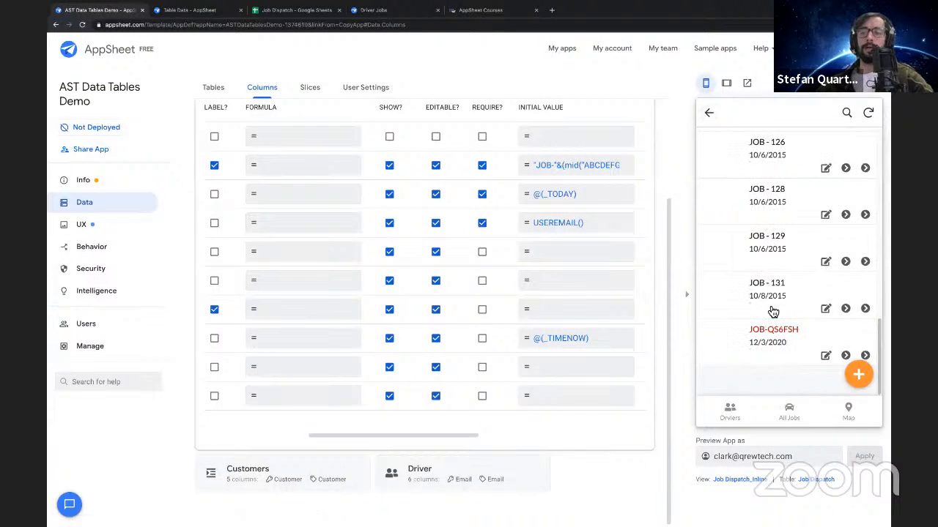
{"action": "scroll", "coordinate": [773, 311], "scroll_direction": "up", "scroll_amount": 15}
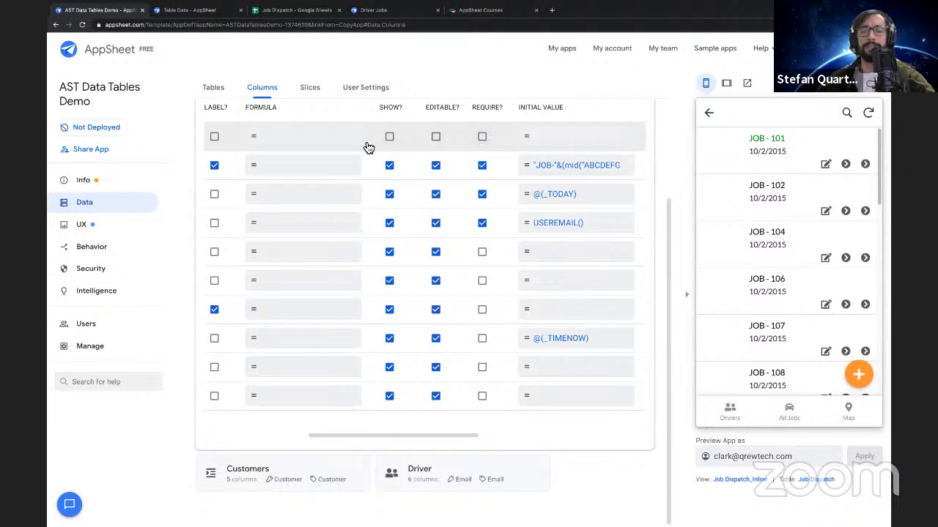
{"action": "scroll", "coordinate": [368, 148], "scroll_direction": "left", "scroll_amount": 5}
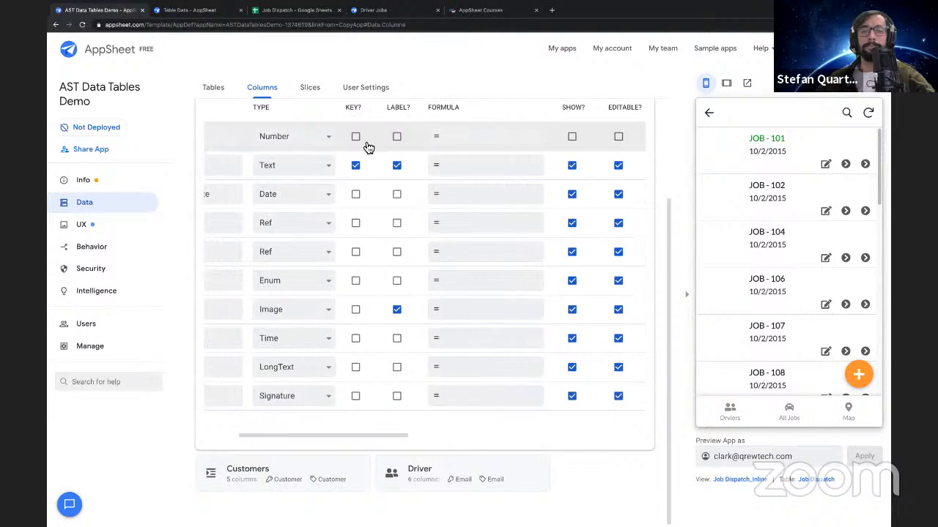
Switch to the Job Dispatch spreadsheet and enter "DONT NEED TO LOGIN" in cell B2 of Sheet2
{"action": "scroll", "coordinate": [369, 148], "scroll_direction": "left", "scroll_amount": 2}
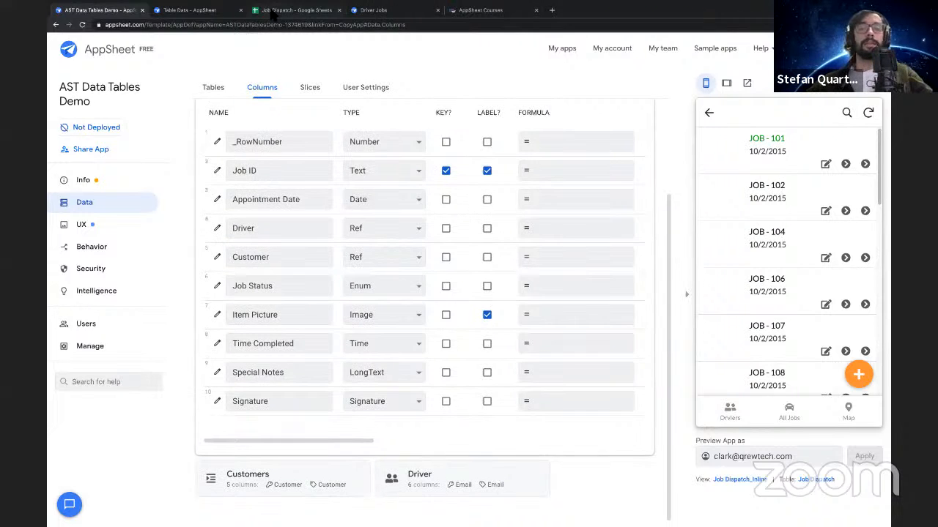
{"action": "left_click", "coordinate": [277, 10]}
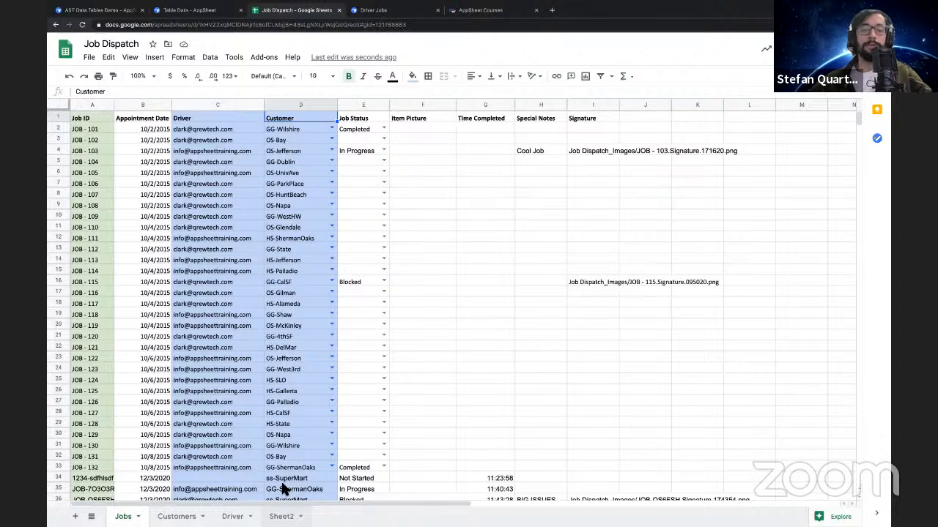
{"action": "left_click", "coordinate": [281, 516]}
{"action": "left_click", "coordinate": [161, 134]}
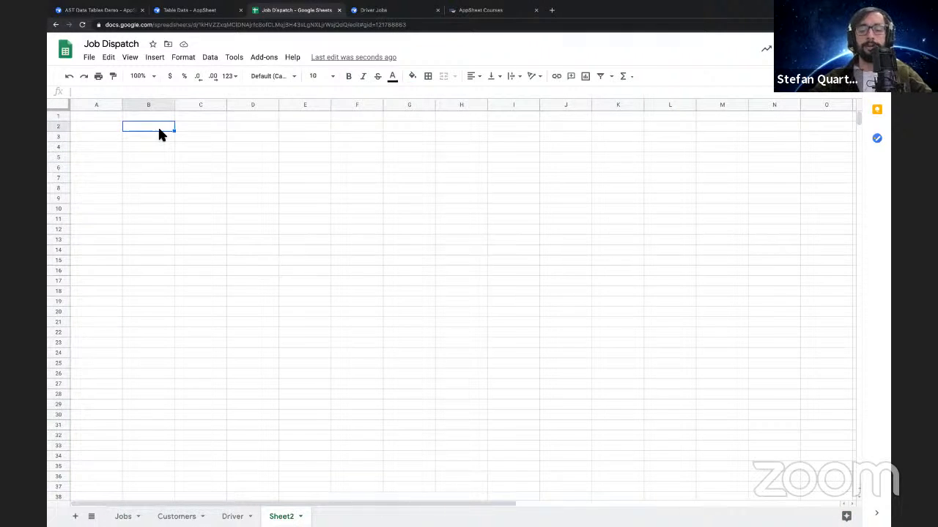
{"action": "type", "text": "DONT NEED TO LO"}
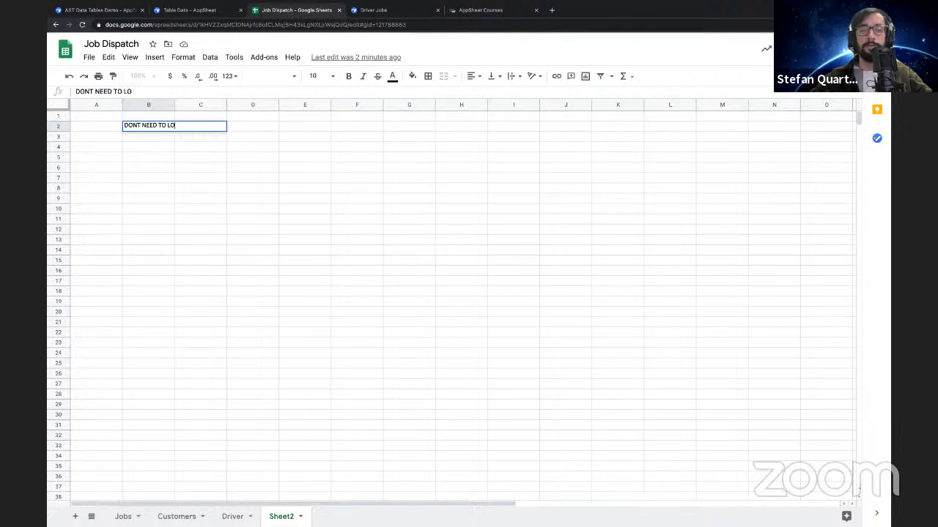
{"action": "type", "text": "GIN"}
{"action": "key", "text": "Return"}
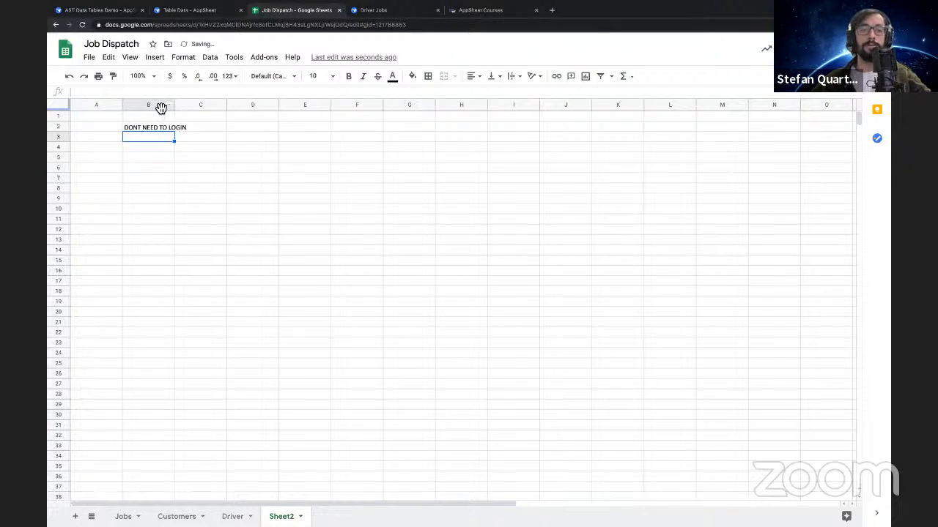
Set column B's font size to 18 and widen columns B and C of Sheet2
{"action": "left_click", "coordinate": [157, 105]}
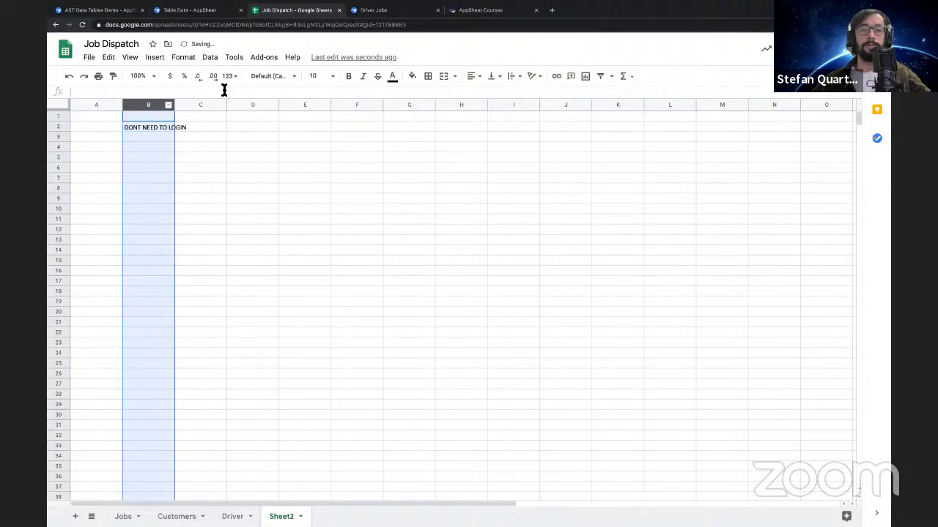
{"action": "left_click", "coordinate": [334, 79]}
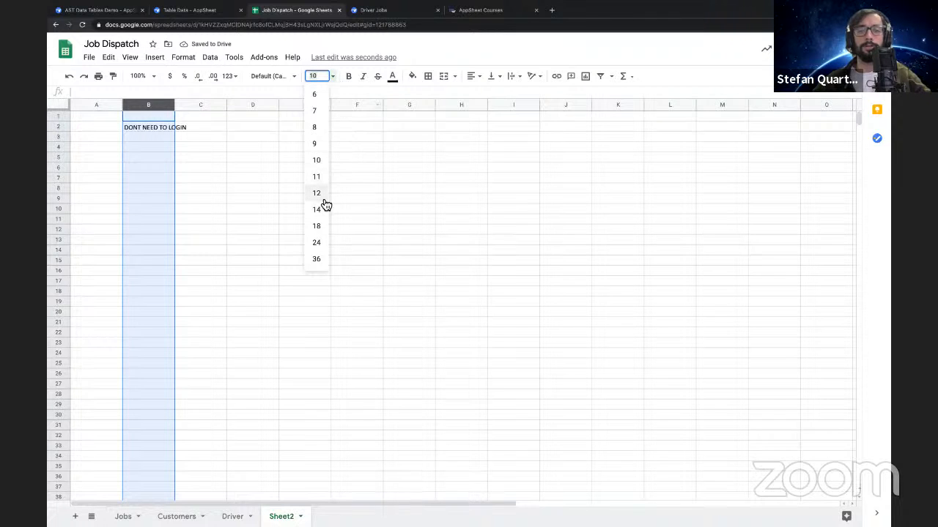
{"action": "left_click", "coordinate": [320, 227]}
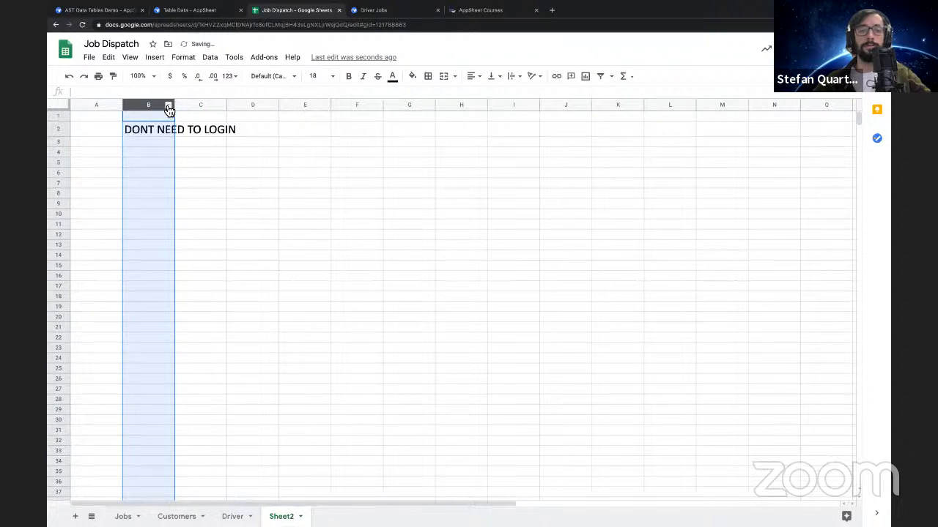
{"action": "left_click_drag", "start_coordinate": [177, 106], "coordinate": [381, 108]}
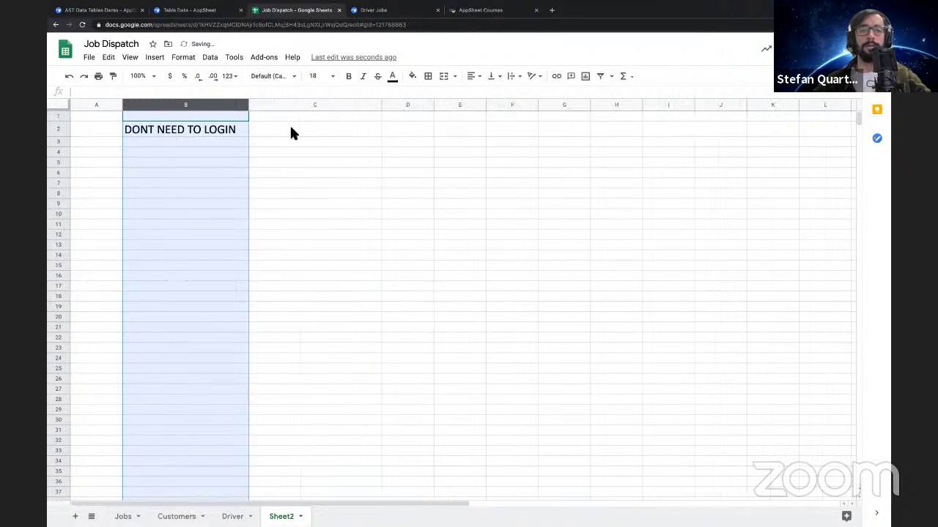
Enter "Publisher Pro" in cell C2 and set its font size to 14
{"action": "left_click", "coordinate": [348, 125]}
{"action": "type", "text": "Pull"}
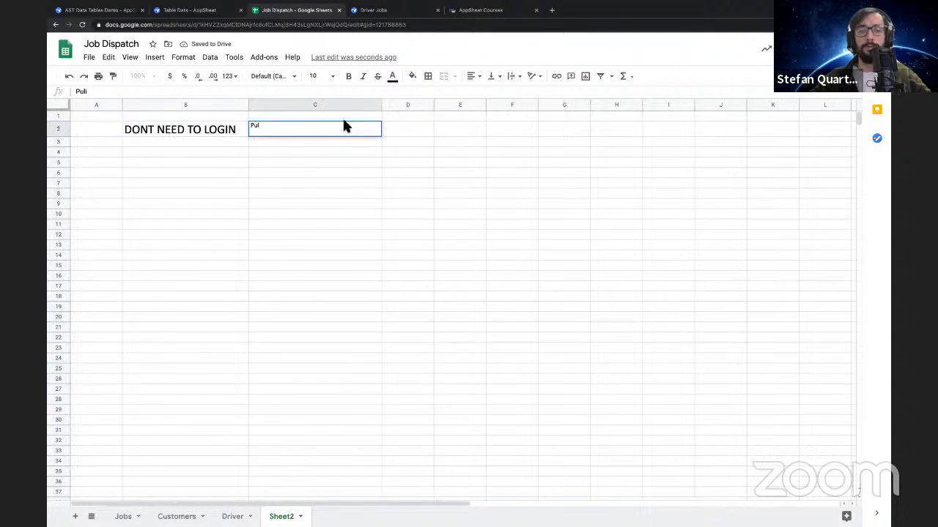
{"action": "key", "text": "BackSpace"}
{"action": "type", "text": "blisher P"}
{"action": "left_click", "coordinate": [332, 78]}
{"action": "left_click", "coordinate": [318, 210]}
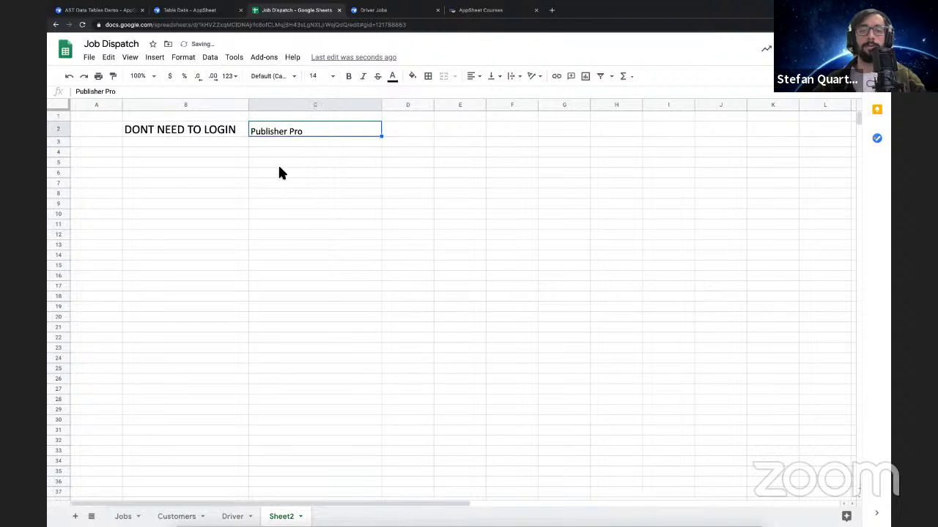
{"action": "left_click_drag", "start_coordinate": [278, 171], "coordinate": [273, 162]}
{"action": "left_click", "coordinate": [288, 140]}
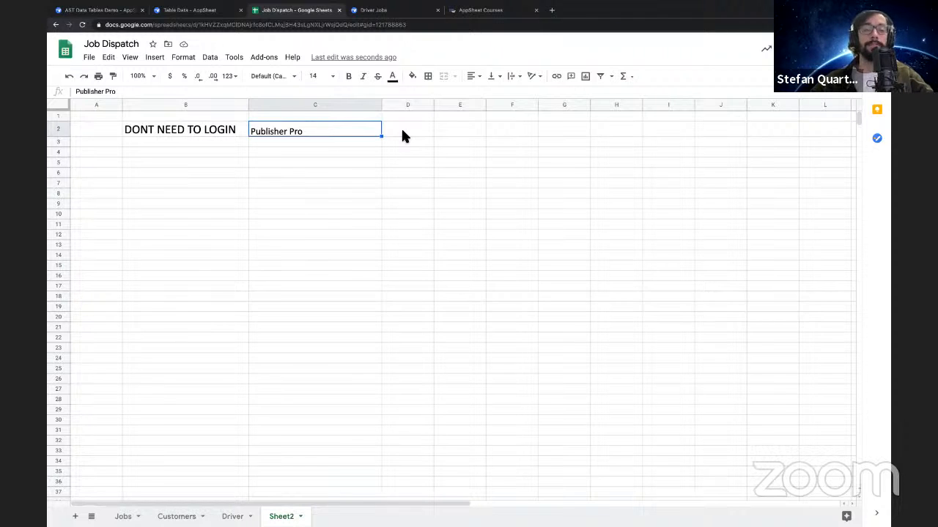
{"action": "left_click", "coordinate": [184, 132]}
{"action": "left_click", "coordinate": [111, 126]}
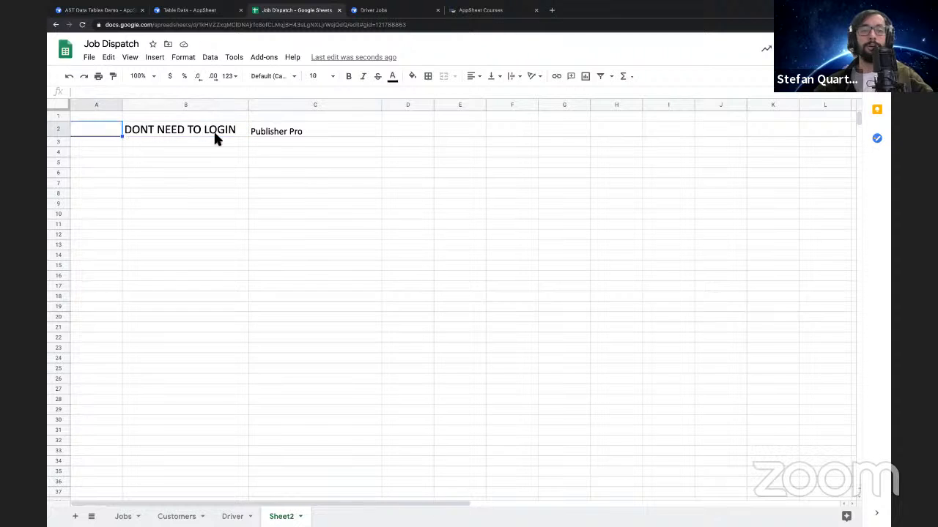
{"action": "left_click_drag", "start_coordinate": [215, 136], "coordinate": [304, 129]}
{"action": "left_click", "coordinate": [345, 143]}
{"action": "left_click", "coordinate": [239, 142]}
{"action": "left_click_drag", "start_coordinate": [250, 146], "coordinate": [265, 144]}
{"action": "left_click", "coordinate": [235, 143]}
{"action": "left_click", "coordinate": [259, 142]}
{"action": "left_click", "coordinate": [233, 144]}
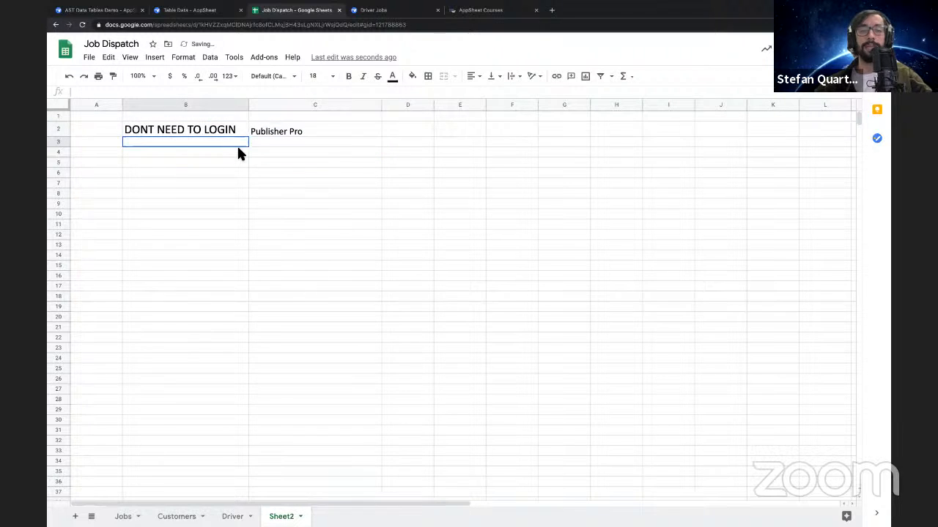
{"action": "left_click", "coordinate": [260, 132]}
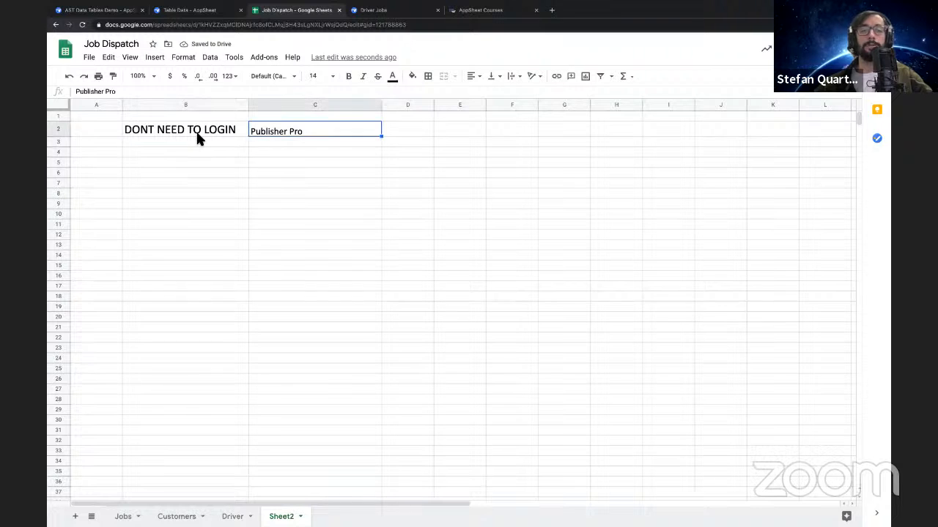
Copy the "DONT NEED TO LOGIN" cell into cell B3 below it
{"action": "left_click", "coordinate": [197, 139]}
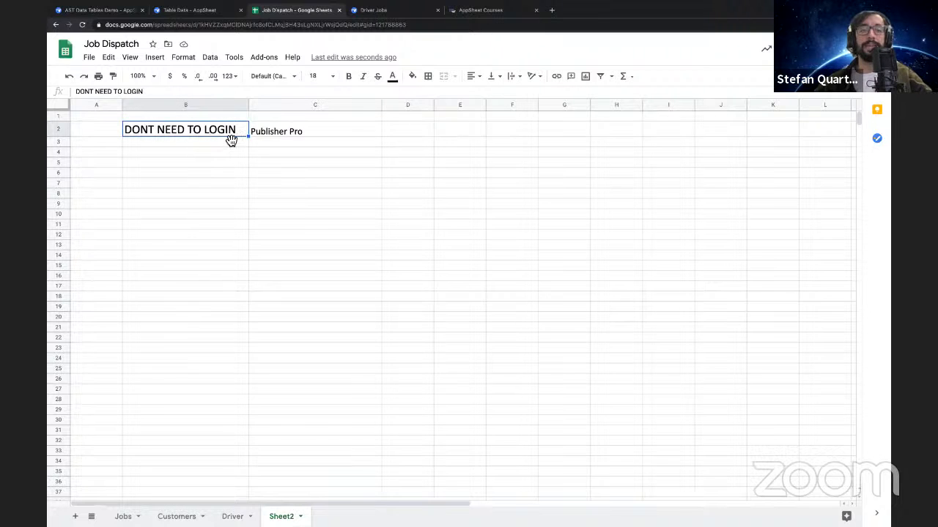
{"action": "key", "text": "ctrl+c"}
{"action": "left_click", "coordinate": [176, 143]}
{"action": "key", "text": "ctrl+v"}
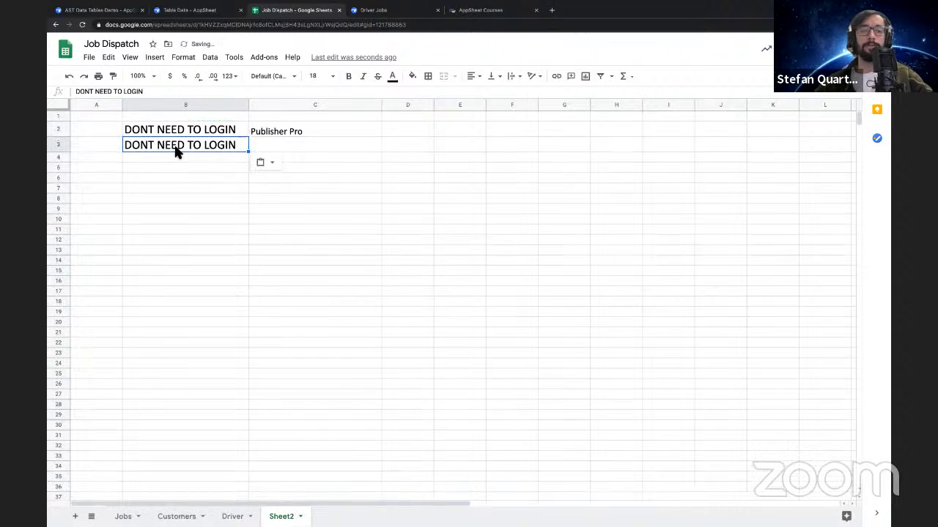
Change the text of cell B3 to "DO NEED TO LOGIN / SECURE DATA"
{"action": "double_click", "coordinate": [132, 150]}
{"action": "mouse_move", "coordinate": [139, 148]}
{"action": "left_mouse_down"}
{"action": "mouse_move", "coordinate": [249, 145]}
{"action": "mouse_move", "coordinate": [156, 148]}
{"action": "left_mouse_up"}
{"action": "key", "text": "BackSpace"}
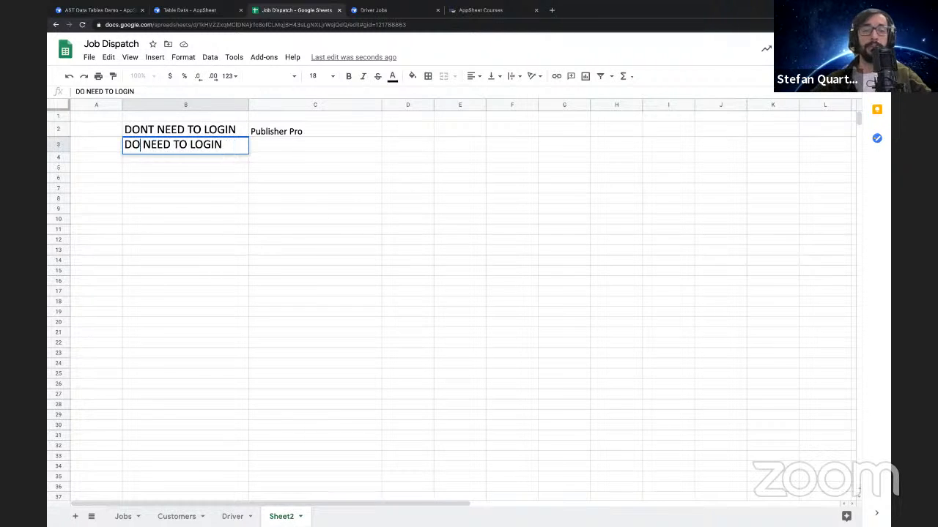
{"action": "left_click", "coordinate": [230, 144]}
{"action": "type", "text": "/ S"}
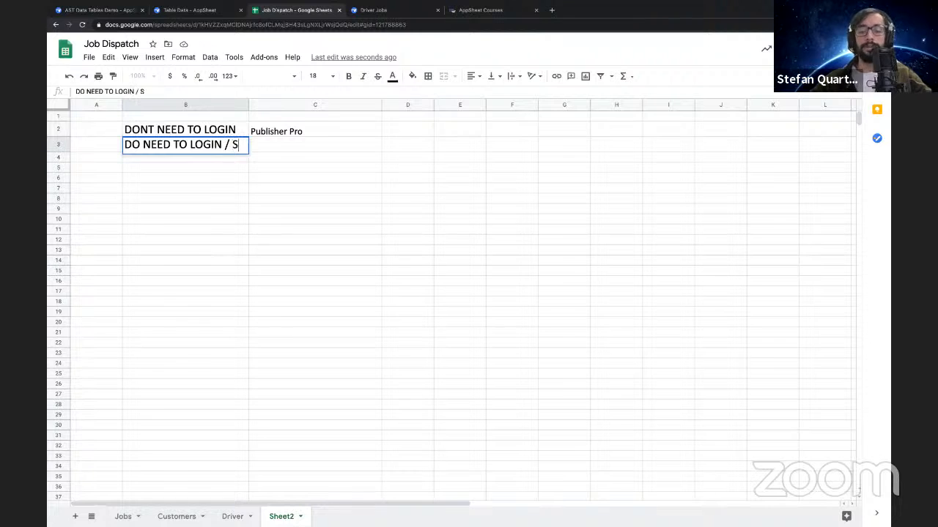
{"action": "type", "text": "ECURE DATA"}
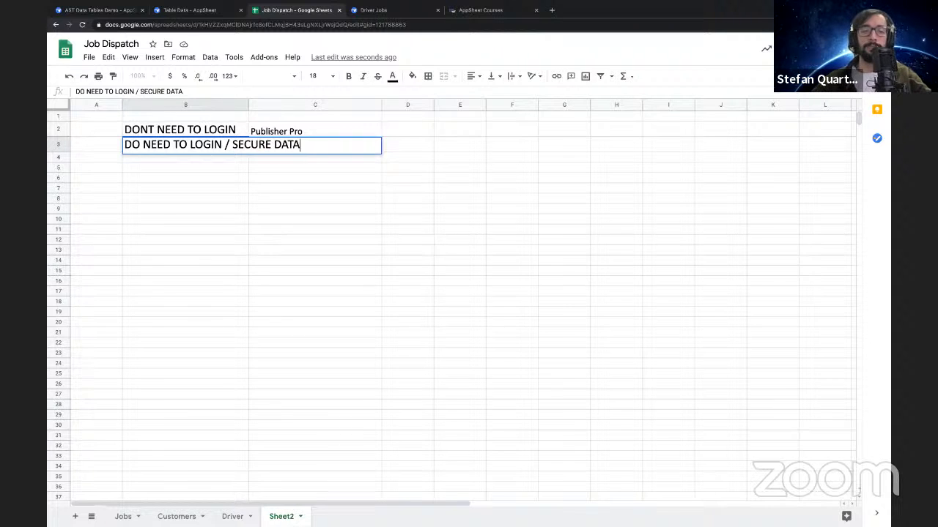
{"action": "key", "text": "Return"}
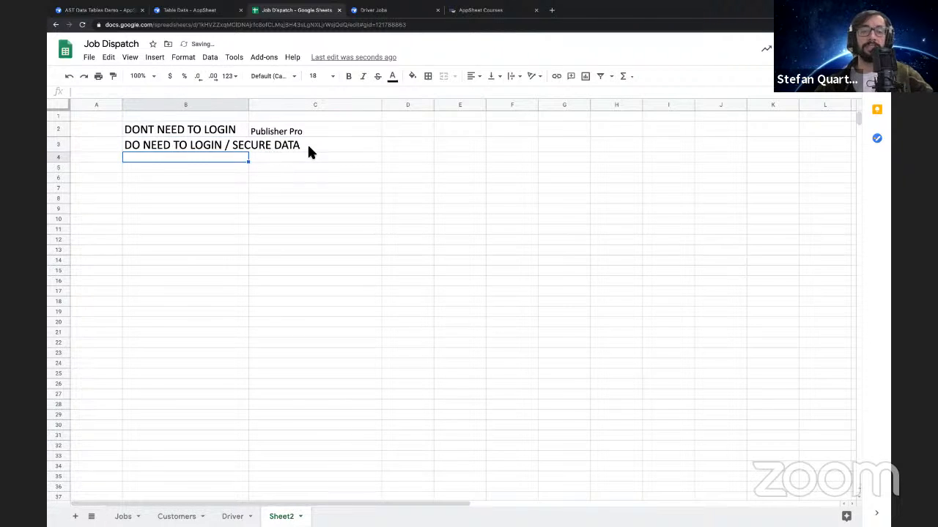
Widen column B to fit its text and enter "1. Payup - Google Form" in cell C3
{"action": "left_click_drag", "start_coordinate": [249, 104], "coordinate": [309, 110]}
{"action": "left_click", "coordinate": [349, 147]}
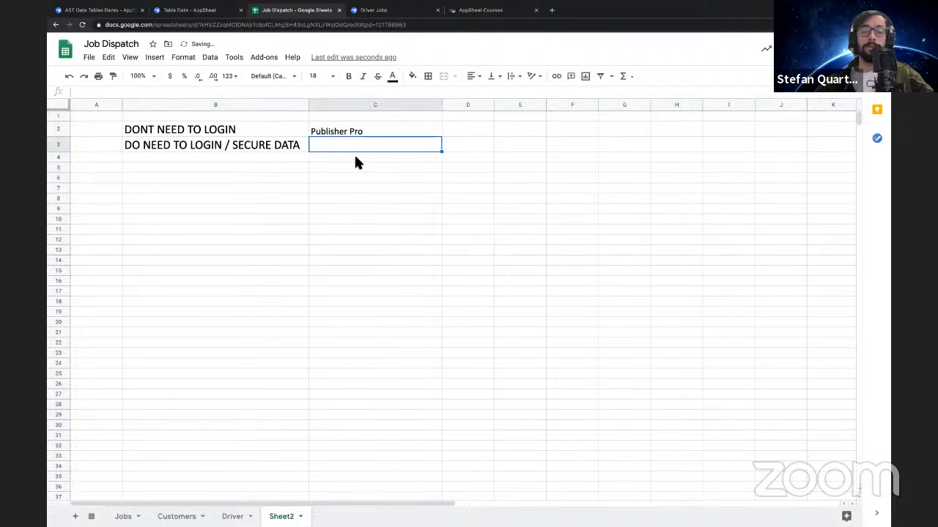
{"action": "type", "text": "1."}
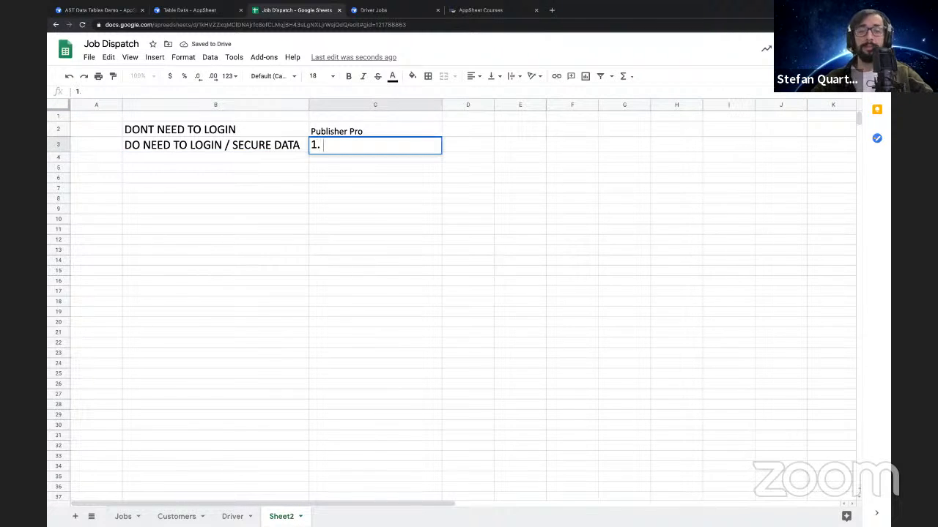
{"action": "type", "text": " Pay"}
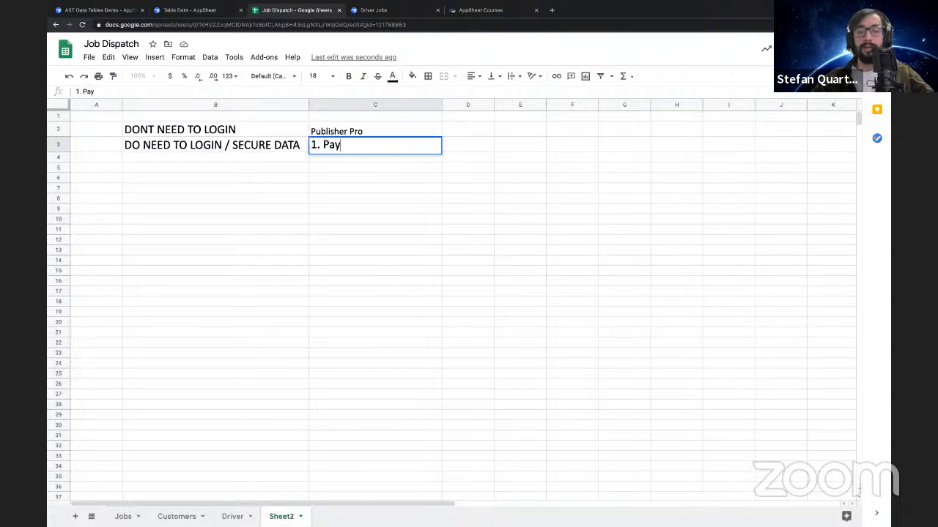
{"action": "type", "text": "up -"}
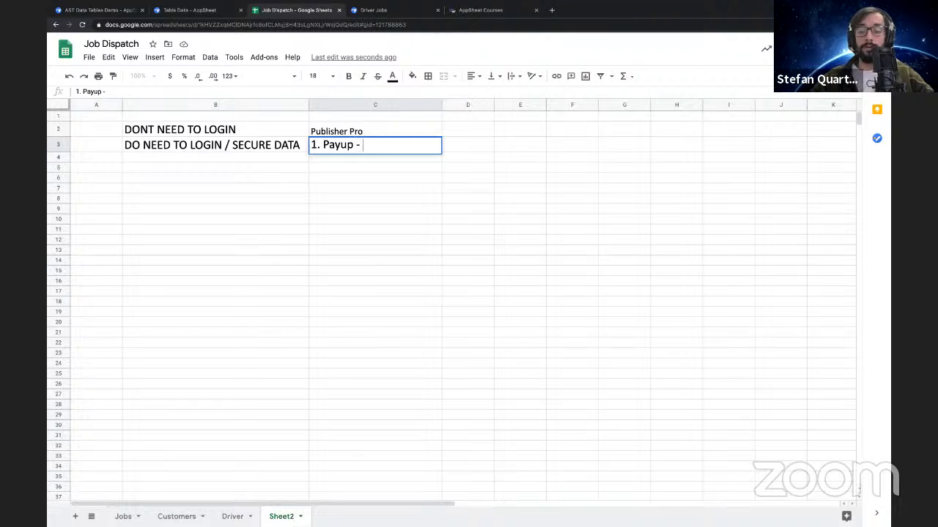
{"action": "type", "text": "Goog"}
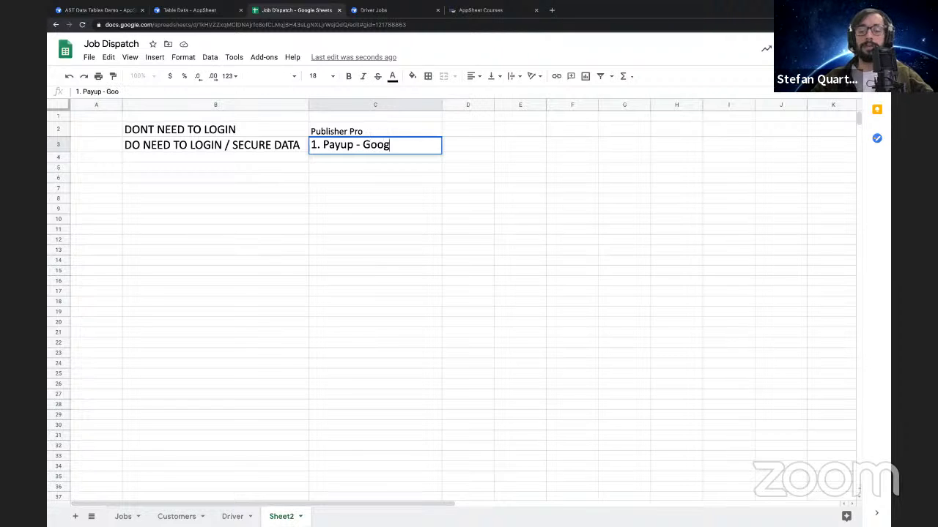
{"action": "type", "text": "le Form"}
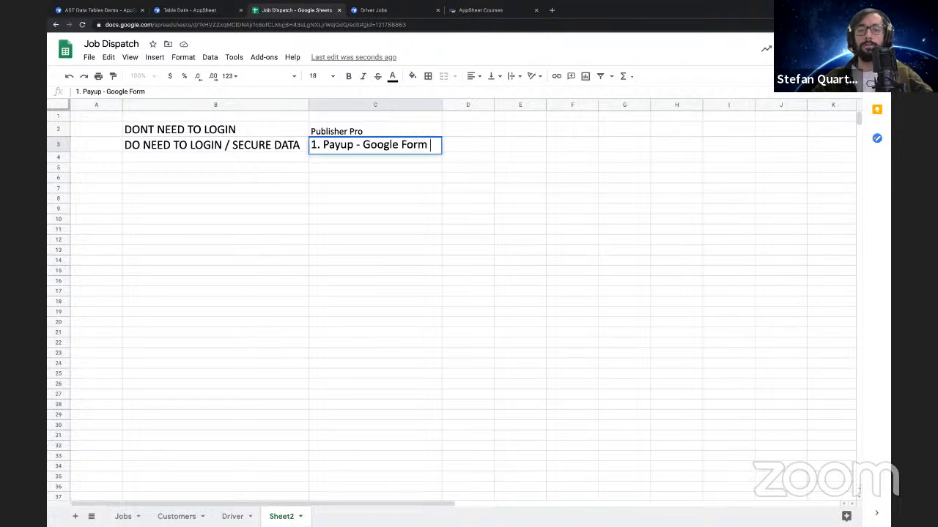
{"action": "key", "text": "Return"}
Edit cell C3 to read "1. Payup / 2. Google Form"
{"action": "left_click", "coordinate": [365, 148]}
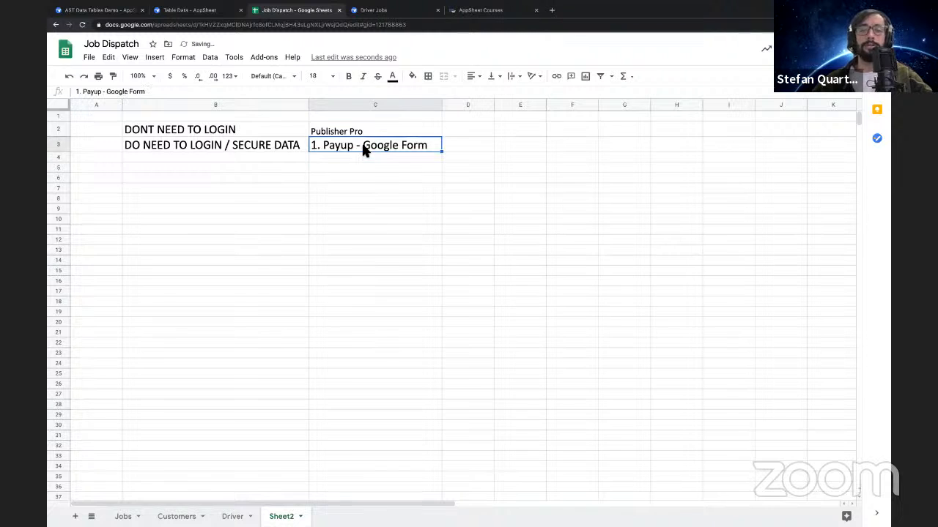
{"action": "key", "text": "Return"}
{"action": "left_click", "coordinate": [363, 145]}
{"action": "type", "text": "2."}
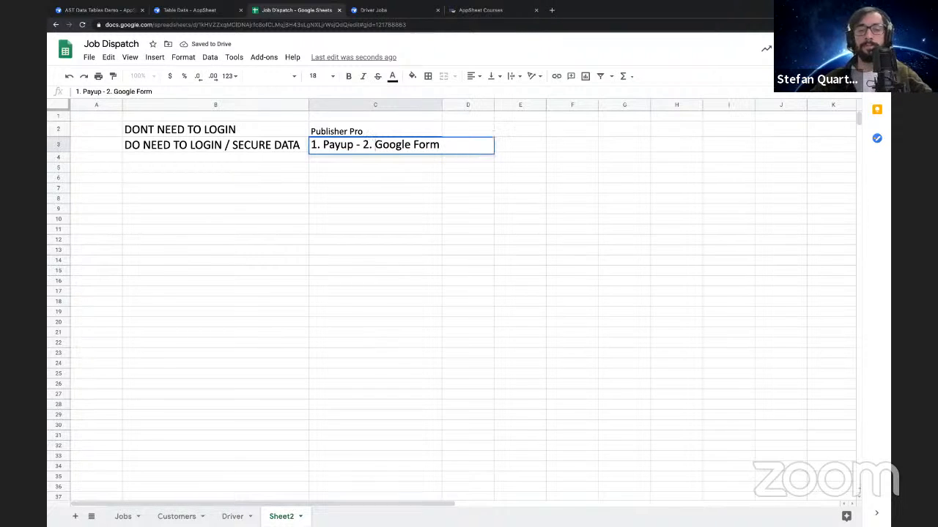
{"action": "left_click", "coordinate": [358, 146]}
{"action": "key", "text": "BackSpace"}
{"action": "type", "text": "/"}
{"action": "left_click_drag", "start_coordinate": [366, 189], "coordinate": [358, 176]}
{"action": "left_click", "coordinate": [357, 166]}
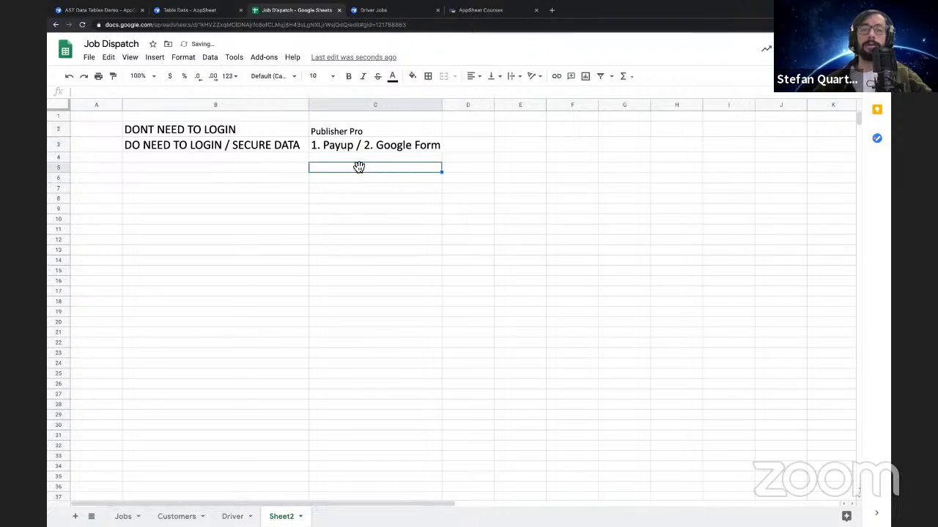
{"action": "left_click", "coordinate": [353, 159]}
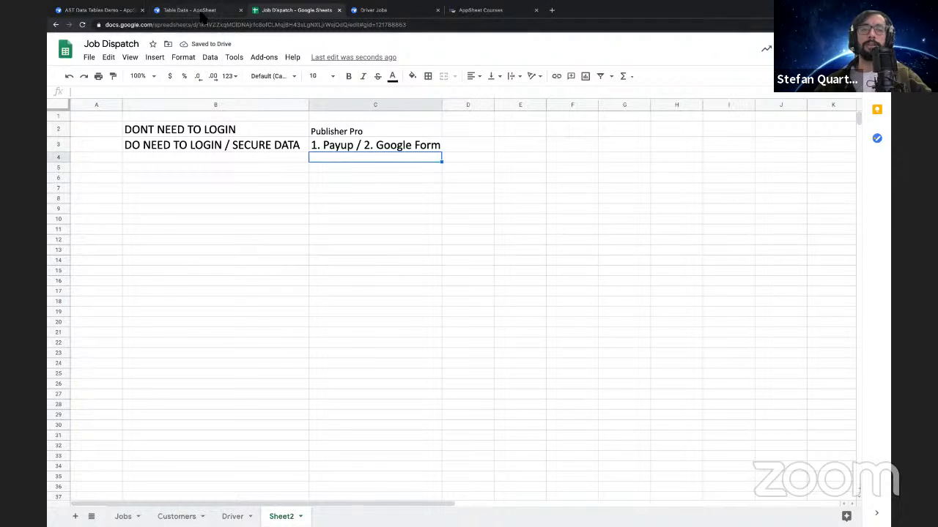
Look through the open AppSheet and spreadsheet pages and bring up the Driver Jobs sample app page
{"action": "left_click", "coordinate": [204, 12]}
{"action": "left_click", "coordinate": [277, 11]}
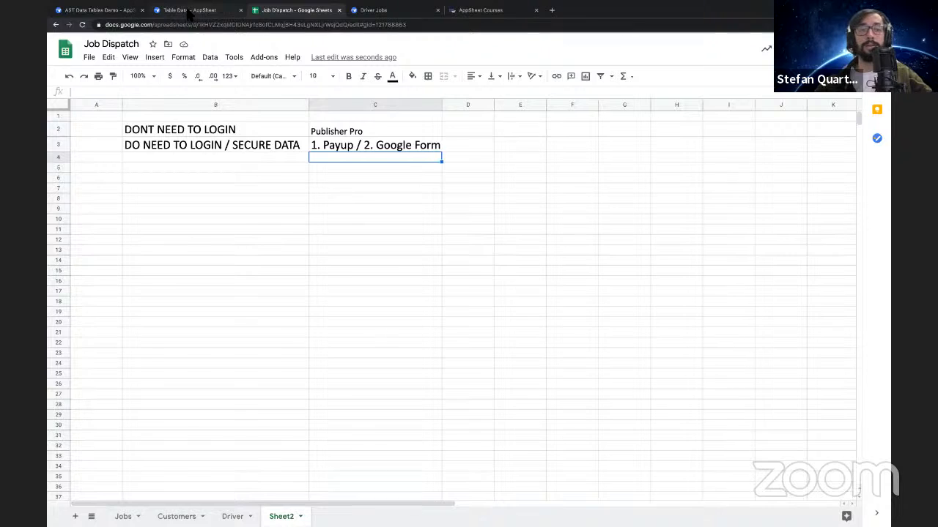
{"action": "left_click", "coordinate": [189, 10]}
{"action": "left_click", "coordinate": [102, 10]}
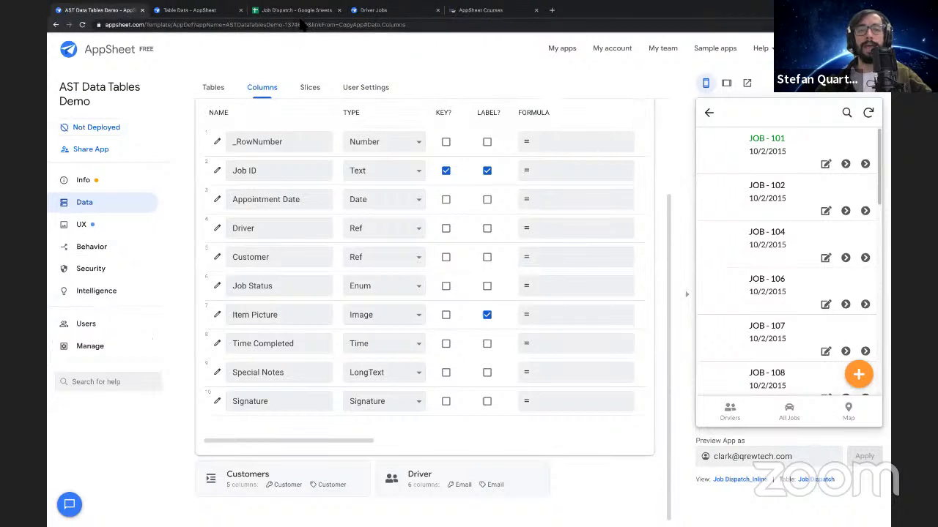
{"action": "left_click", "coordinate": [324, 10]}
{"action": "left_click", "coordinate": [375, 11]}
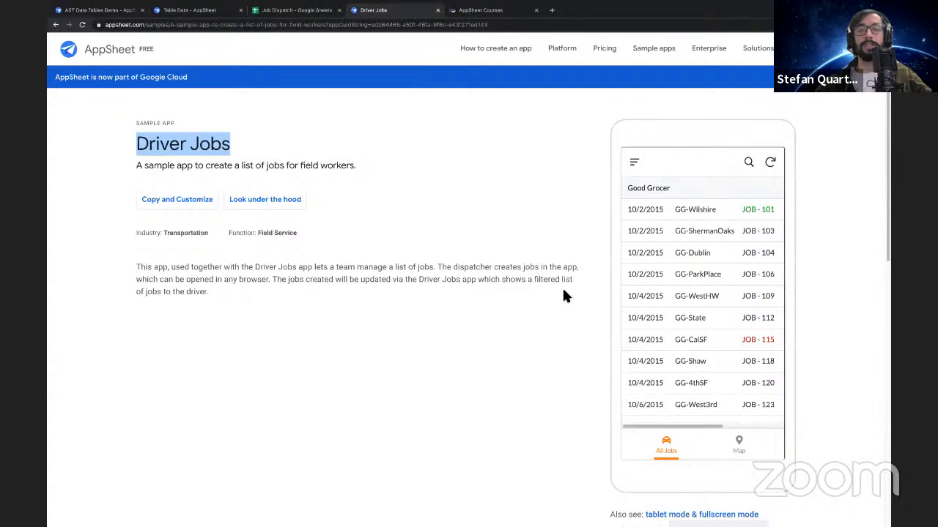
Review the login options noted in the spreadsheet and bring up the table list of the AST Data Tables Demo app
{"action": "left_click", "coordinate": [282, 12]}
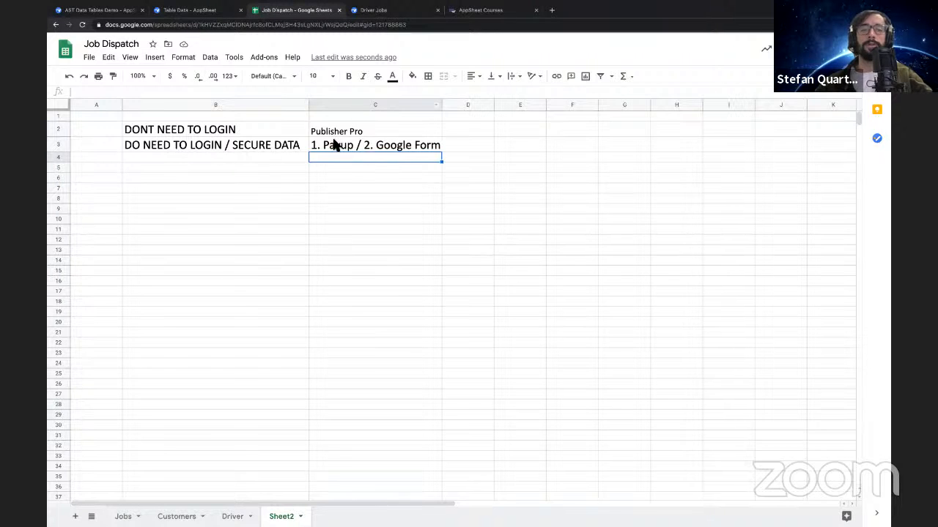
{"action": "left_click", "coordinate": [377, 149]}
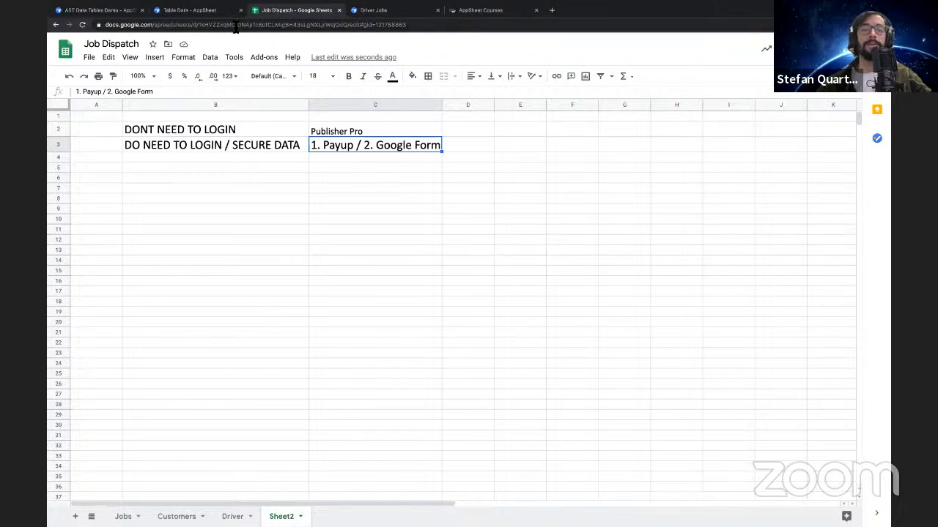
{"action": "left_click", "coordinate": [189, 10]}
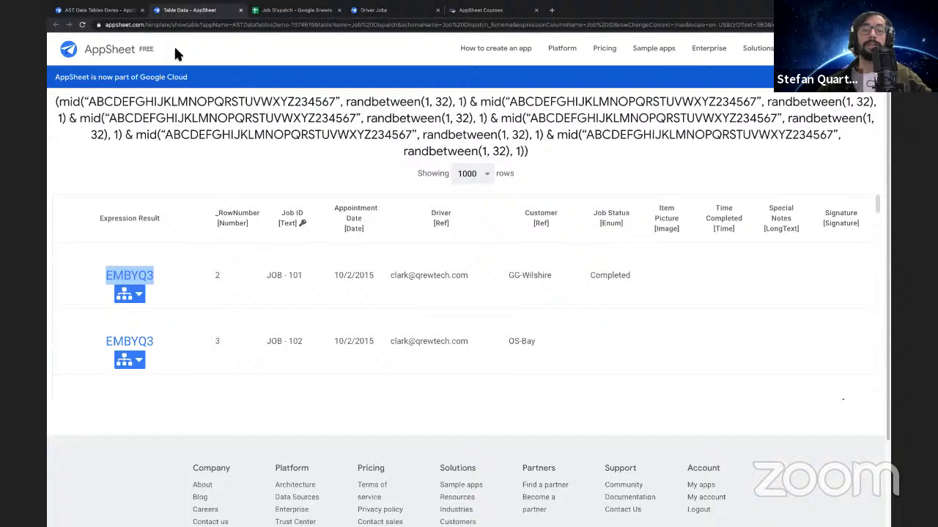
{"action": "left_click", "coordinate": [110, 9]}
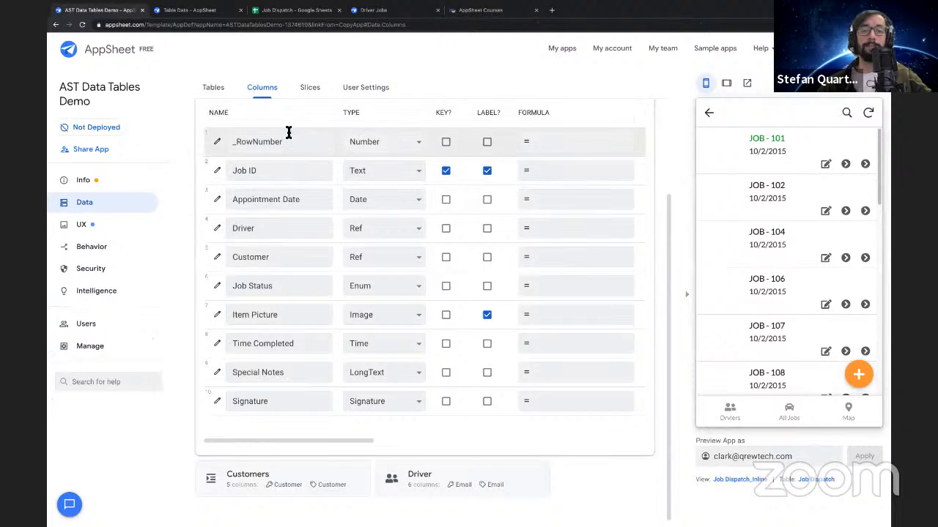
{"action": "left_click", "coordinate": [130, 208]}
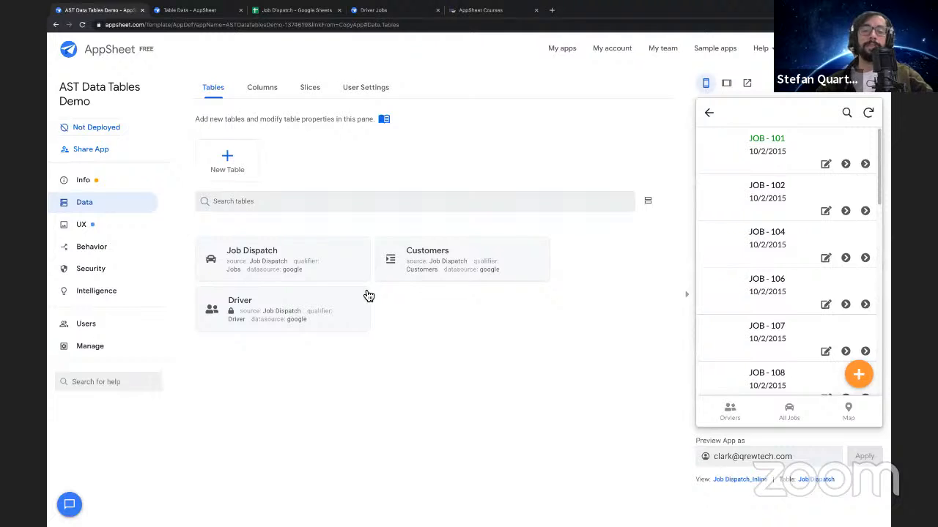
Return to the Job Dispatch spreadsheet and extend cell C3 to read "1. Payup / 2. Google Form / 3rd. Party App - Via Zapier"
{"action": "left_click", "coordinate": [316, 11]}
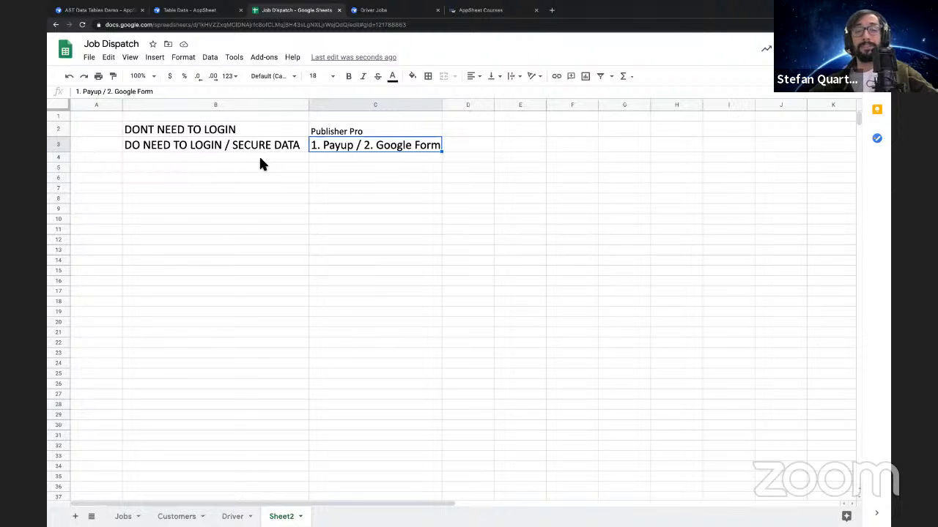
{"action": "left_click", "coordinate": [260, 158]}
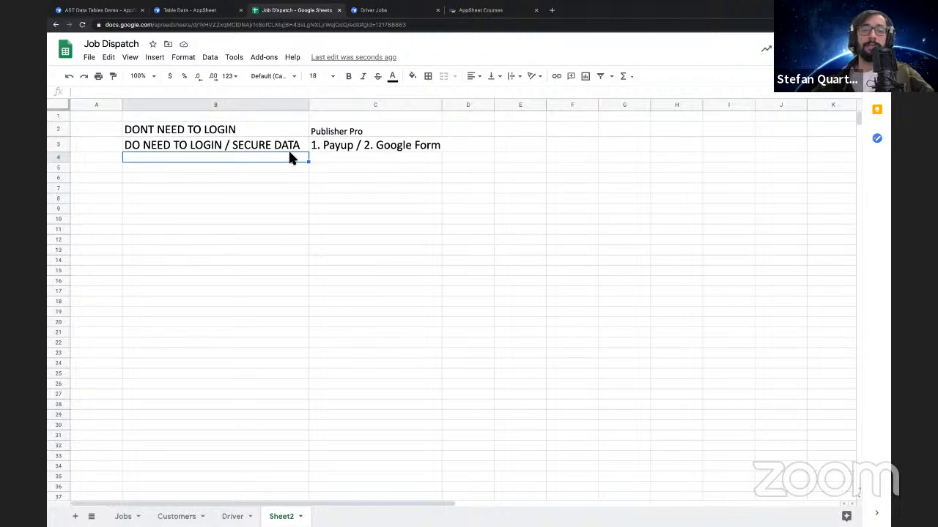
{"action": "left_click", "coordinate": [349, 150]}
{"action": "left_click", "coordinate": [359, 159]}
{"action": "left_click", "coordinate": [379, 151]}
{"action": "key", "text": "Return"}
{"action": "type", "text": "/"}
{"action": "type", "text": " 3rd. Pa"}
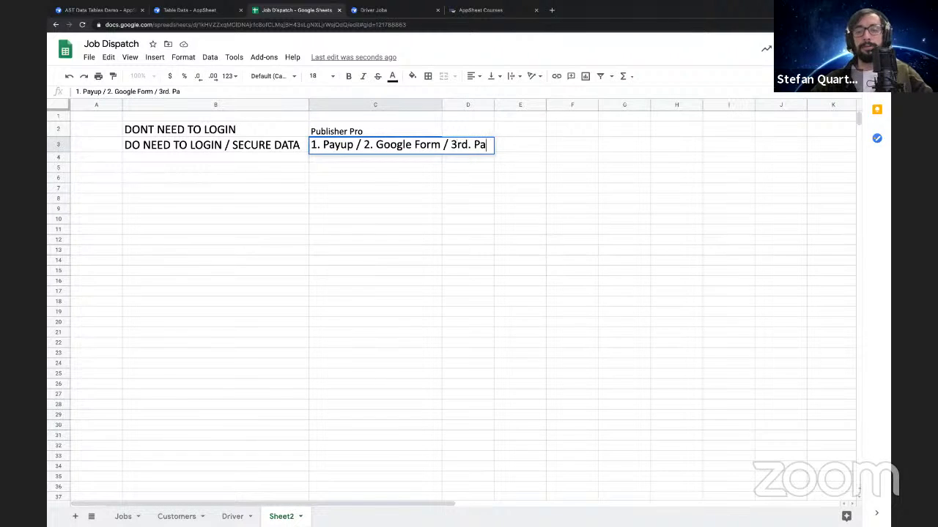
{"action": "type", "text": "rty App - "}
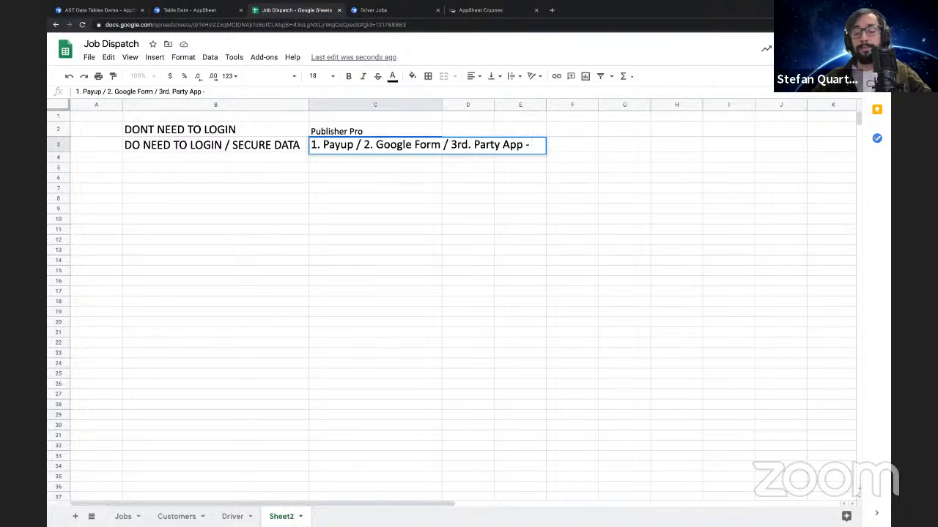
{"action": "type", "text": "Via Zapier"}
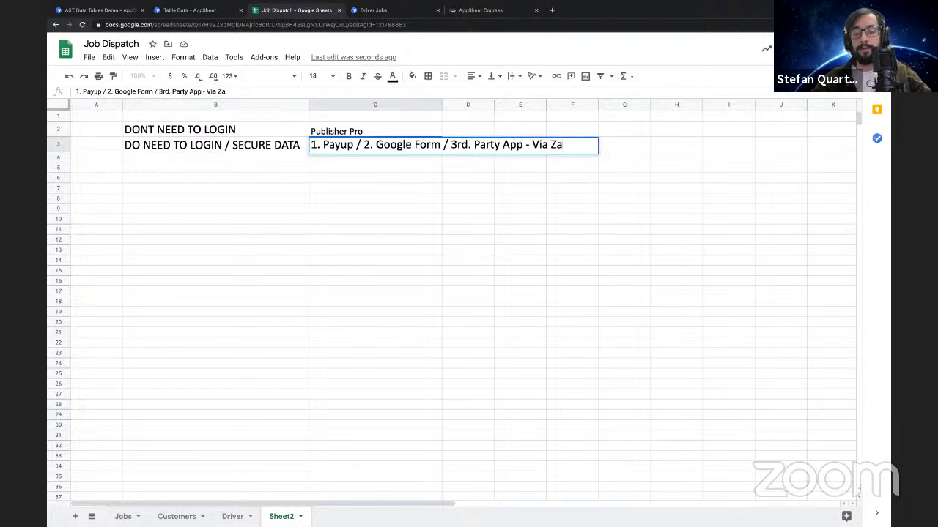
{"action": "key", "text": "Return"}
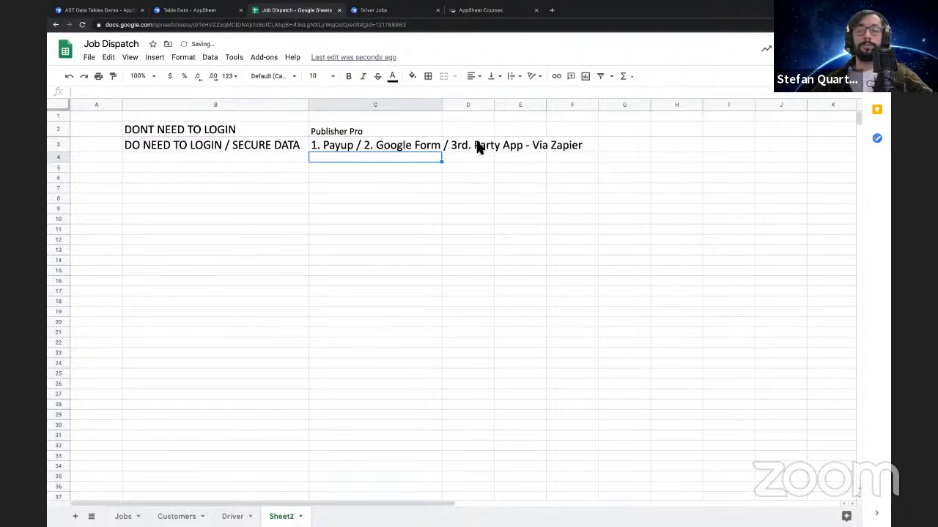
Enter "WHAT IF I HAVE ALOT FORMULAS" in cell B7 of Sheet2
{"action": "left_click", "coordinate": [473, 149]}
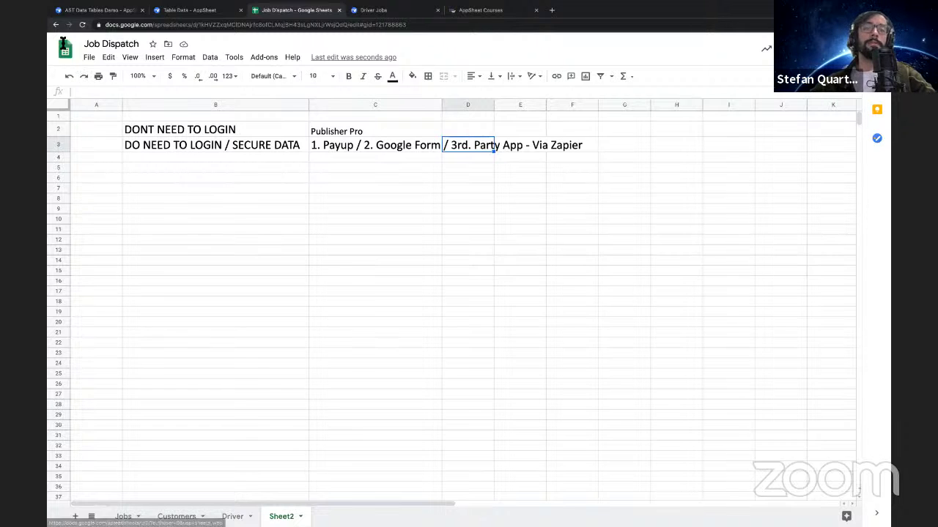
{"action": "left_click", "coordinate": [189, 10]}
{"action": "left_click", "coordinate": [269, 11]}
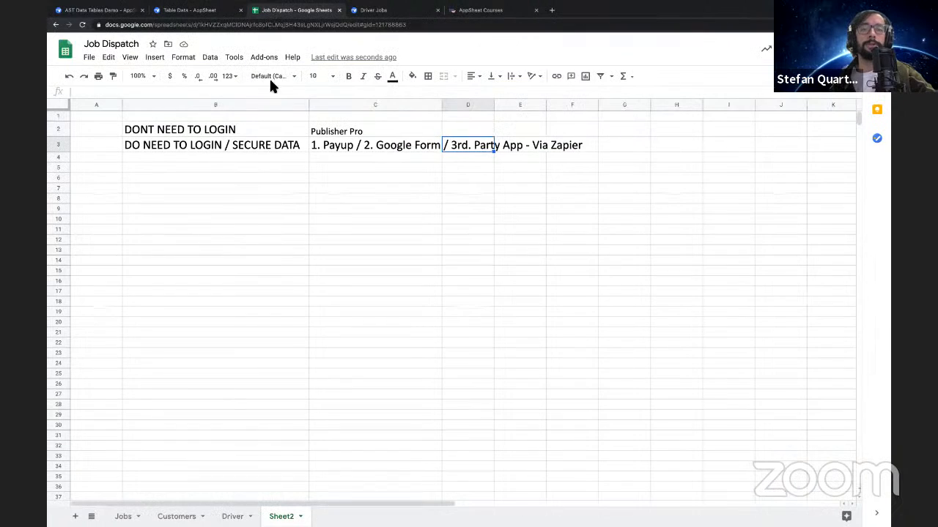
{"action": "left_click", "coordinate": [213, 191]}
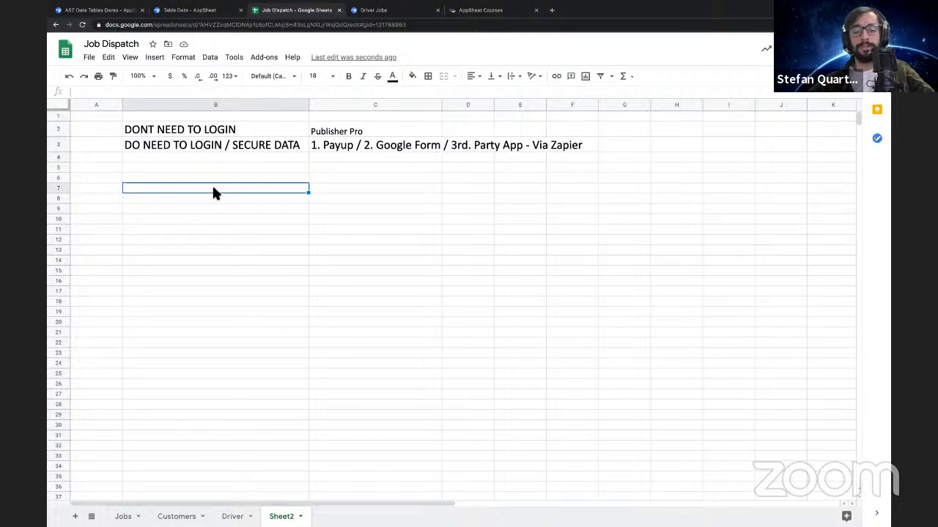
{"action": "type", "text": "WHAT IF I HAVE ALOT FORMULAS"}
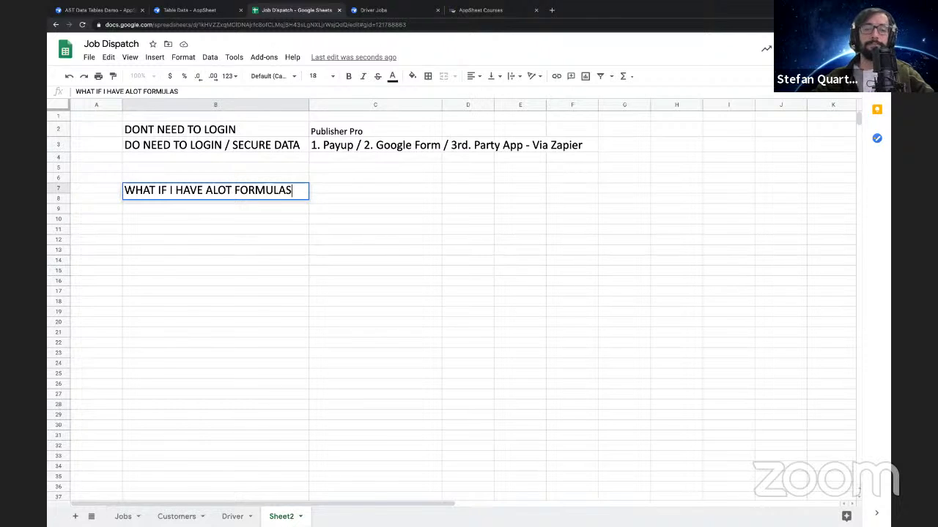
{"action": "key", "text": "Return"}
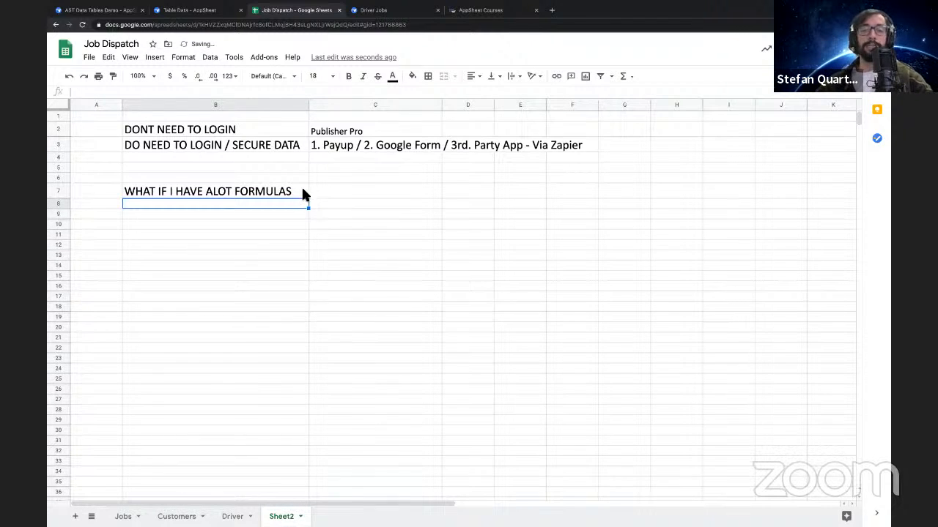
Examine the Jobs sheet and highlight its records from the Job ID column through the Signature column
{"action": "left_click", "coordinate": [297, 189]}
{"action": "left_click", "coordinate": [330, 193]}
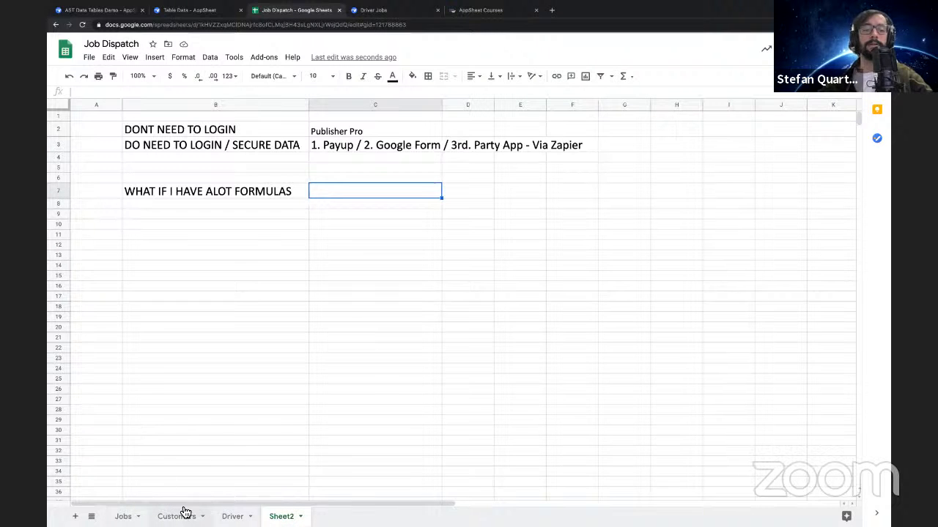
{"action": "left_click", "coordinate": [122, 516]}
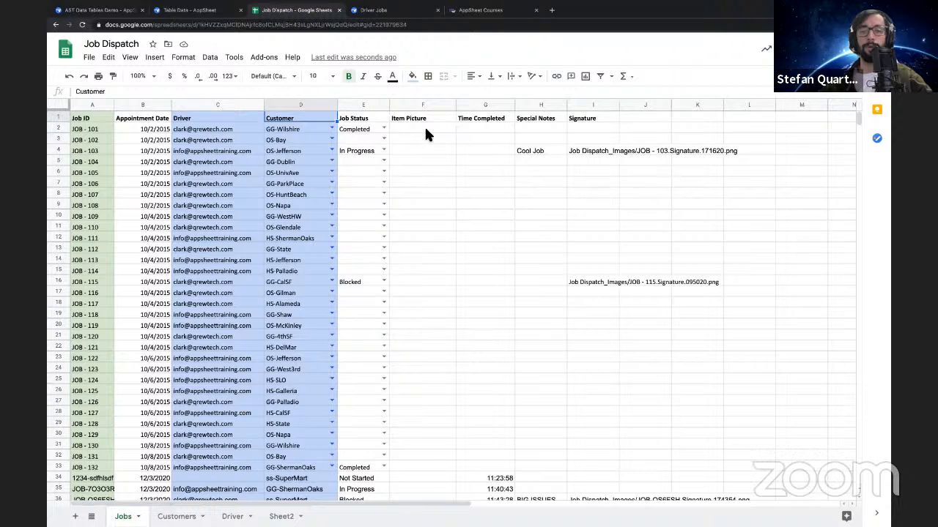
{"action": "scroll", "coordinate": [502, 282], "scroll_direction": "down", "scroll_amount": 3}
{"action": "scroll", "coordinate": [278, 154], "scroll_direction": "up", "scroll_amount": 3}
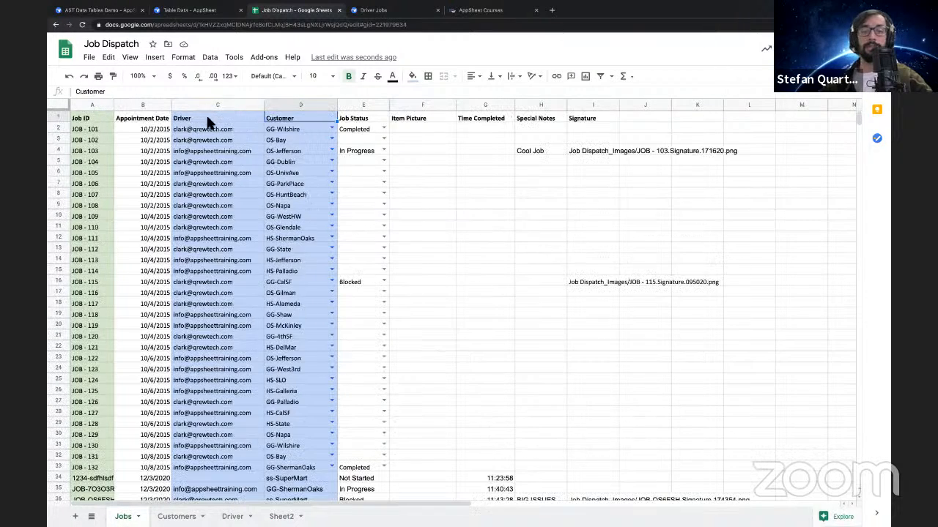
{"action": "left_click", "coordinate": [136, 150]}
{"action": "left_click_drag", "start_coordinate": [77, 115], "coordinate": [579, 360]}
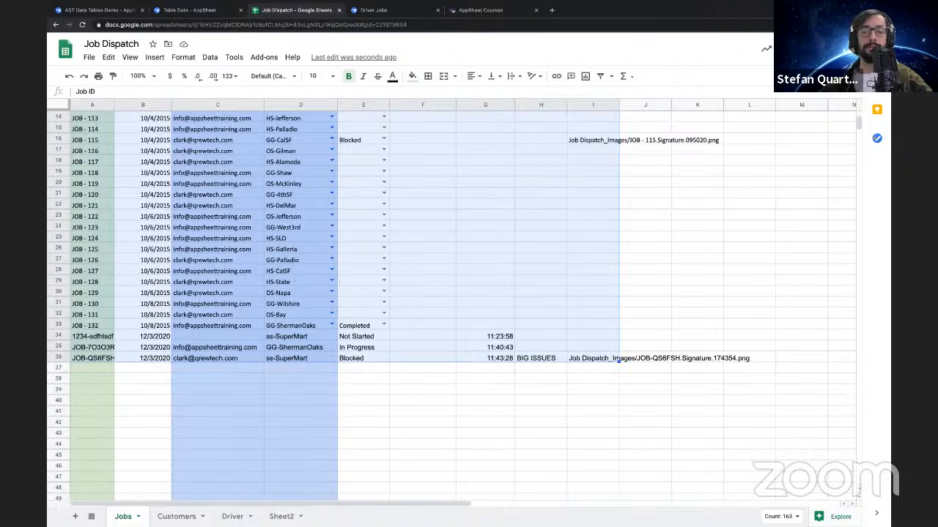
Add a new sheet after Jobs, name it "External Jobs" and leave it open
{"action": "left_click", "coordinate": [75, 516]}
{"action": "double_click", "coordinate": [169, 517]}
{"action": "type", "text": "Ex"}
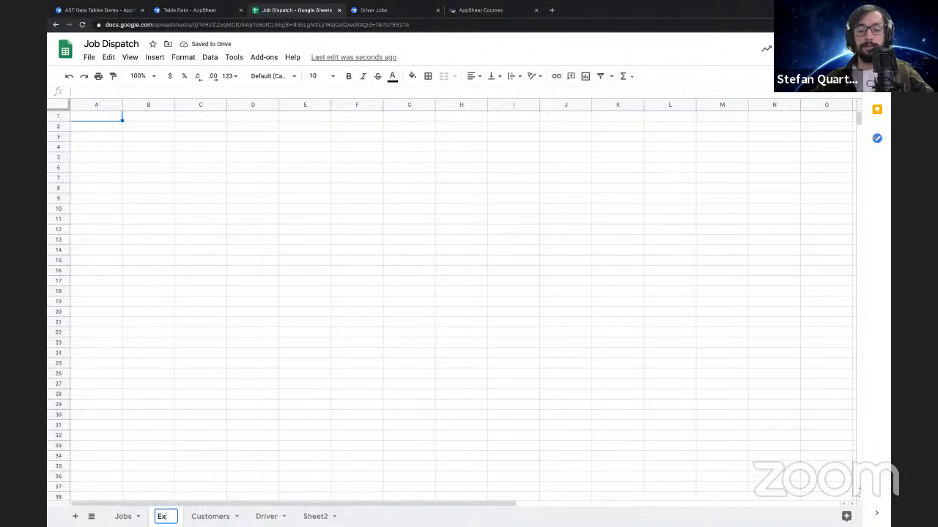
{"action": "type", "text": "ternal Jobs"}
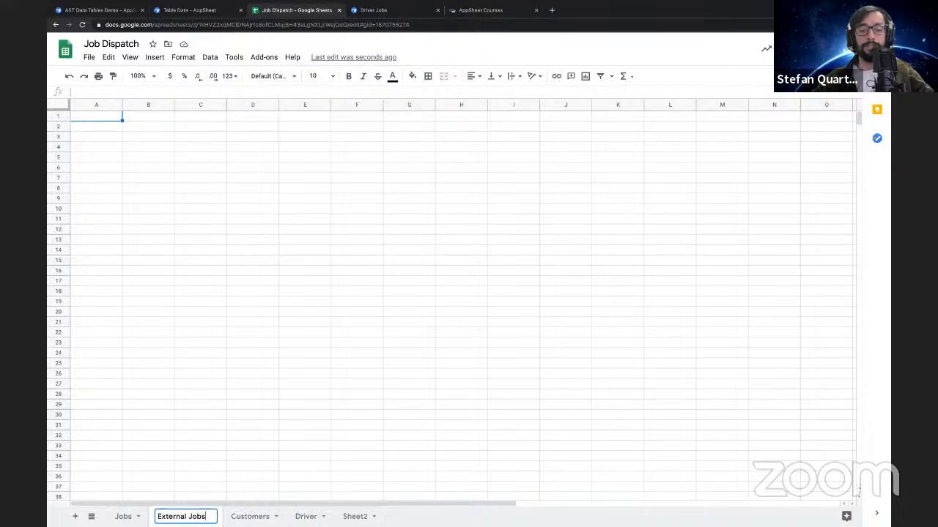
{"action": "key", "text": "Return"}
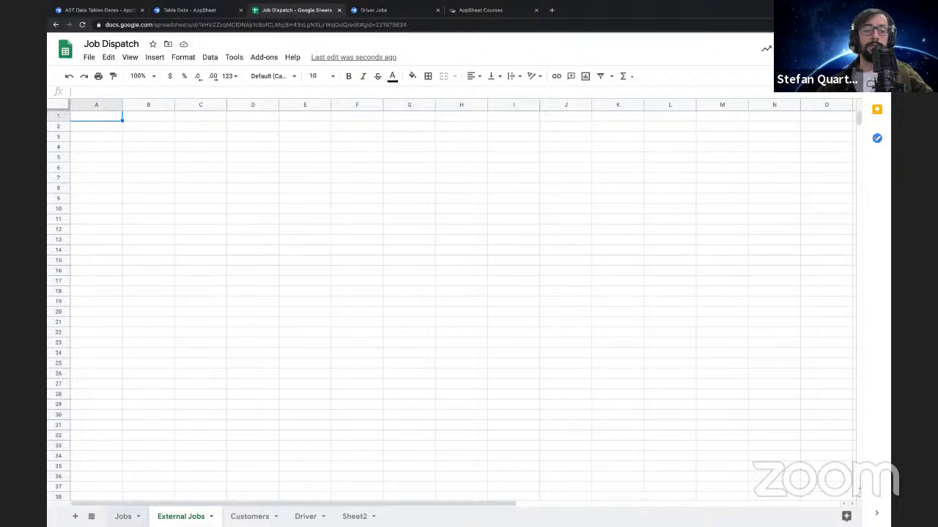
{"action": "left_click", "coordinate": [123, 517]}
{"action": "left_click", "coordinate": [181, 517]}
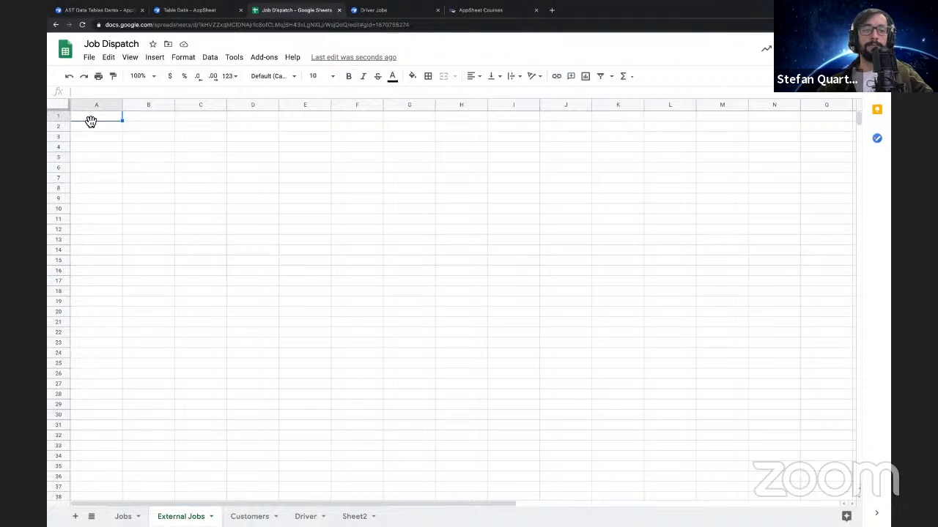
Create a pivot table on a new sheet from columns A to I of the Jobs sheet
{"action": "left_click", "coordinate": [123, 518]}
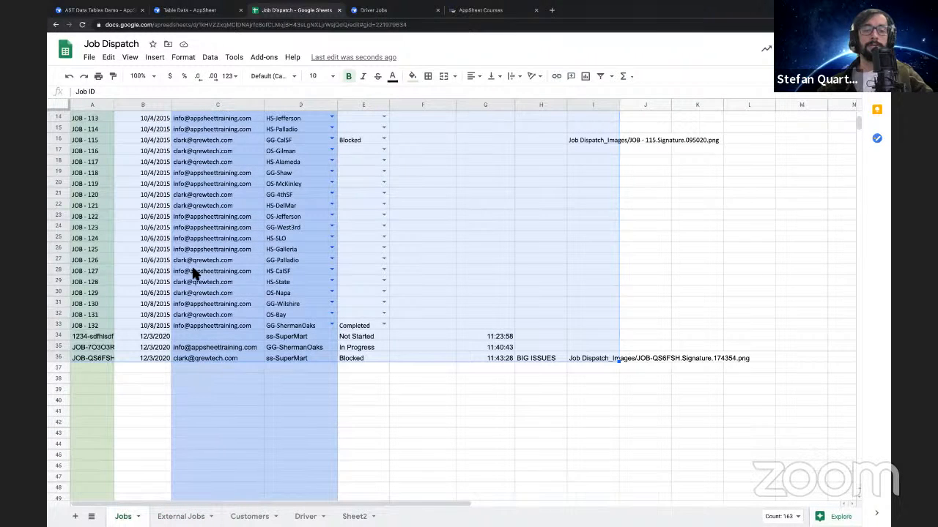
{"action": "scroll", "coordinate": [192, 268], "scroll_direction": "up", "scroll_amount": 5}
{"action": "left_click", "coordinate": [299, 222]}
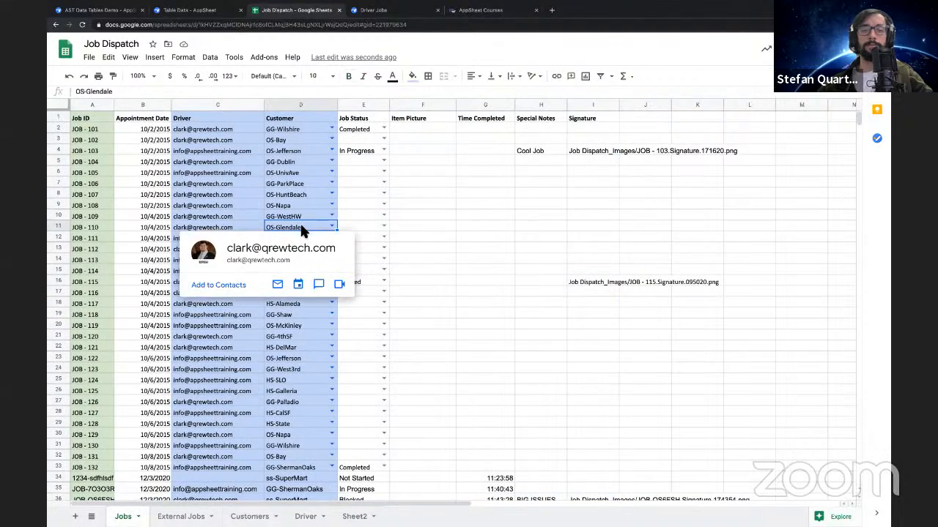
{"action": "left_click", "coordinate": [423, 203]}
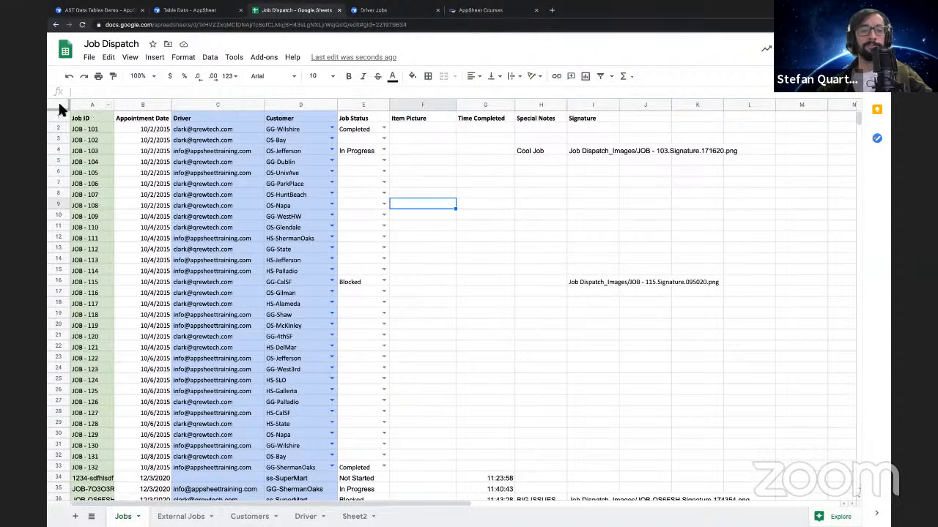
{"action": "left_click_drag", "start_coordinate": [76, 105], "coordinate": [592, 120]}
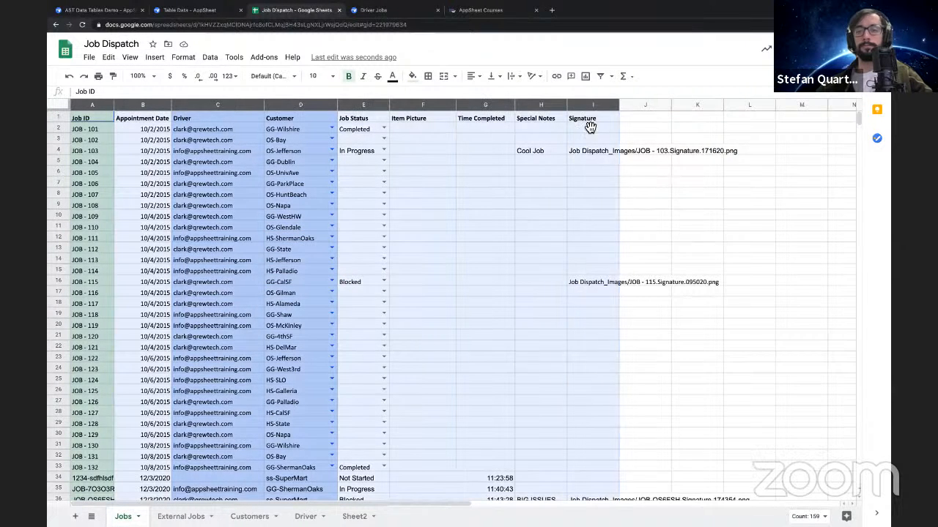
{"action": "left_click", "coordinate": [235, 59]}
{"action": "mouse_move", "coordinate": [209, 59]}
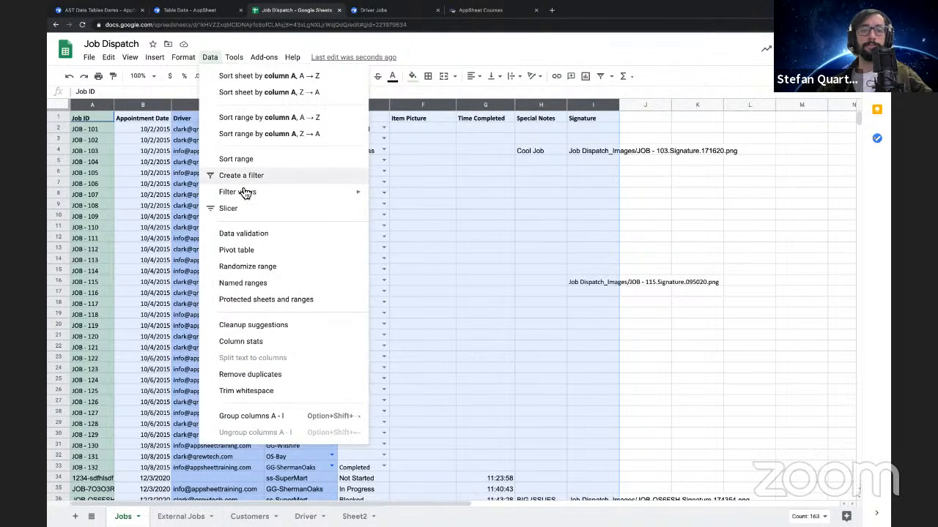
{"action": "left_click", "coordinate": [245, 252]}
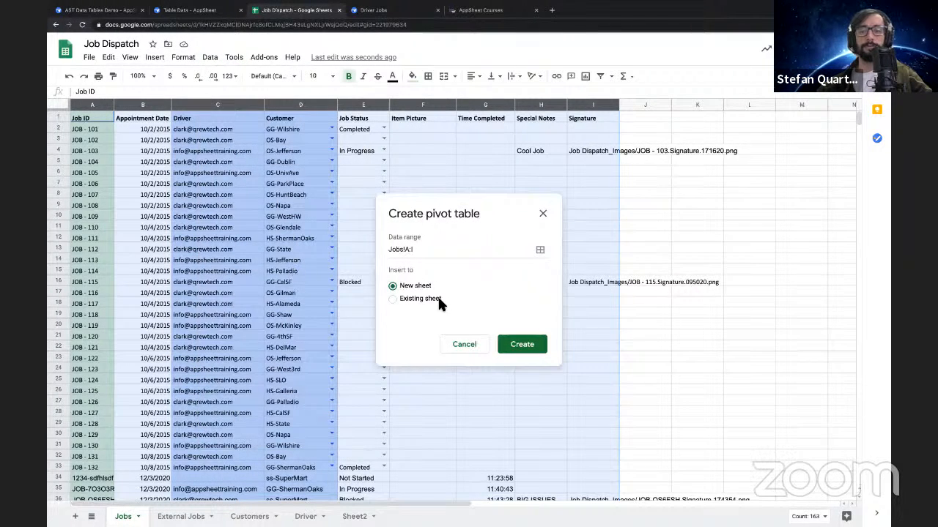
{"action": "left_click", "coordinate": [419, 299]}
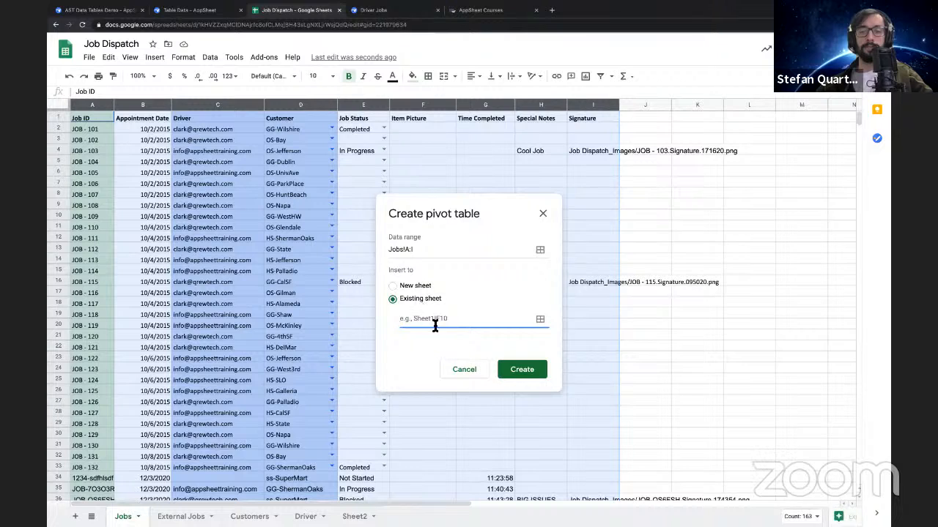
{"action": "left_click", "coordinate": [400, 286]}
{"action": "left_click", "coordinate": [522, 345]}
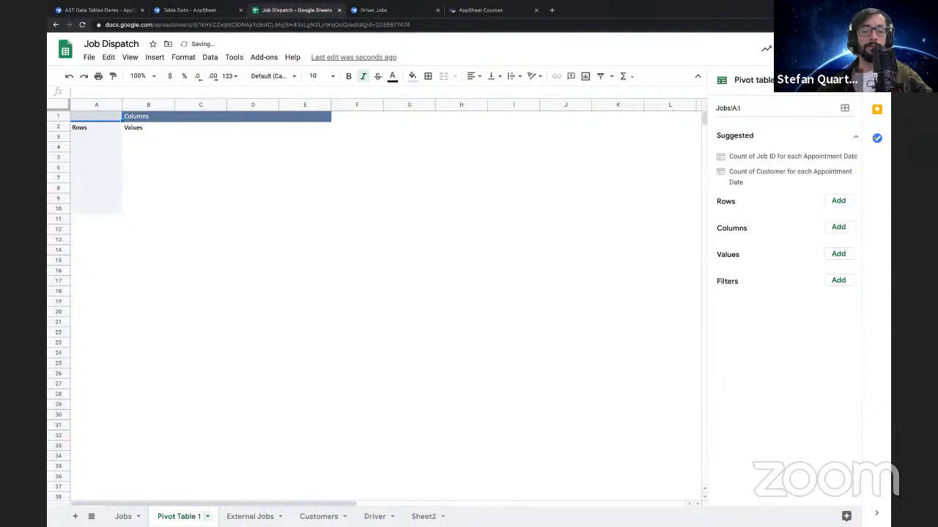
Rename the pivot table sheet "Job Report" and switch to the External Jobs sheet
{"action": "double_click", "coordinate": [185, 516]}
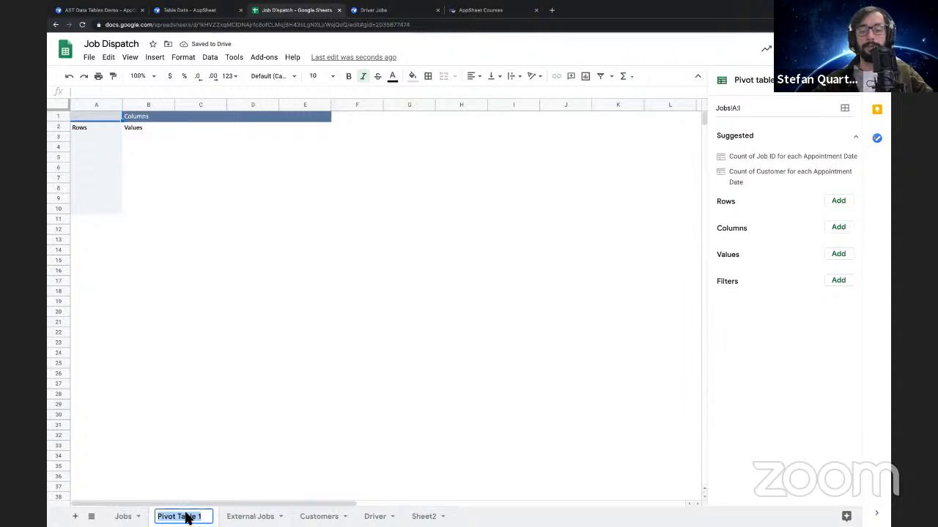
{"action": "type", "text": "Job Report"}
{"action": "key", "text": "Return"}
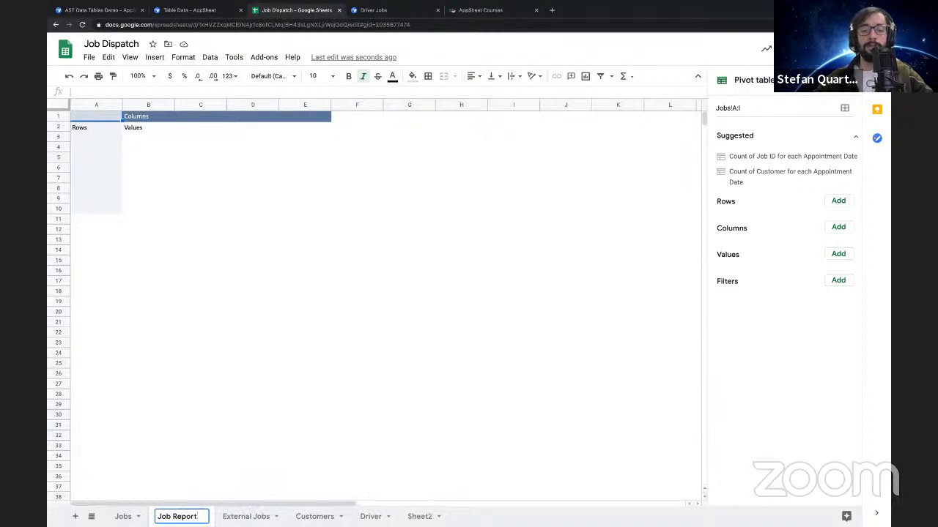
{"action": "left_click", "coordinate": [246, 516]}
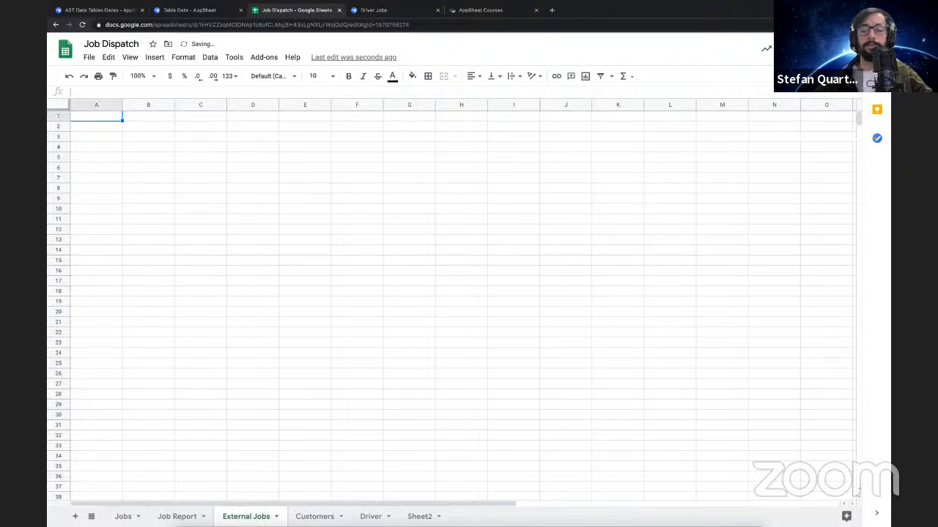
Delete the External Jobs sheet from the spreadsheet and confirm the removal
{"action": "right_click", "coordinate": [249, 515]}
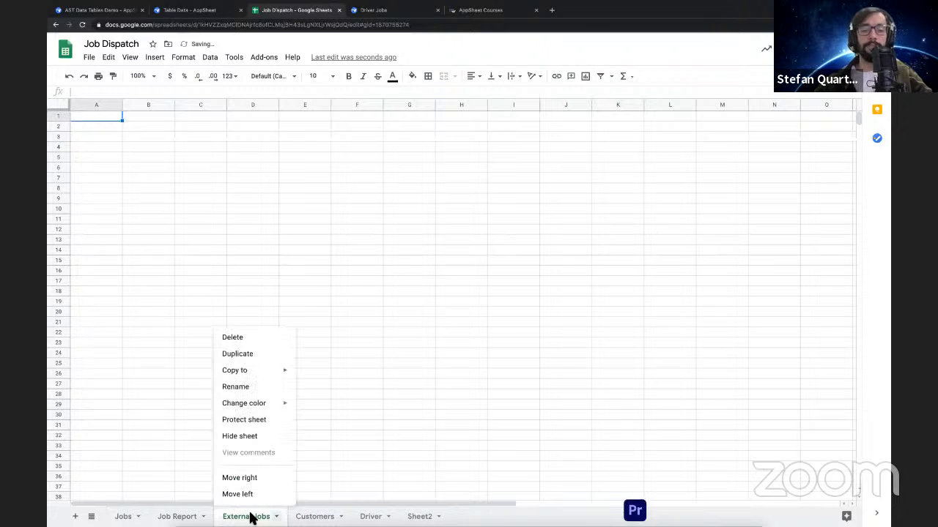
{"action": "left_click", "coordinate": [244, 338]}
{"action": "left_click", "coordinate": [580, 304]}
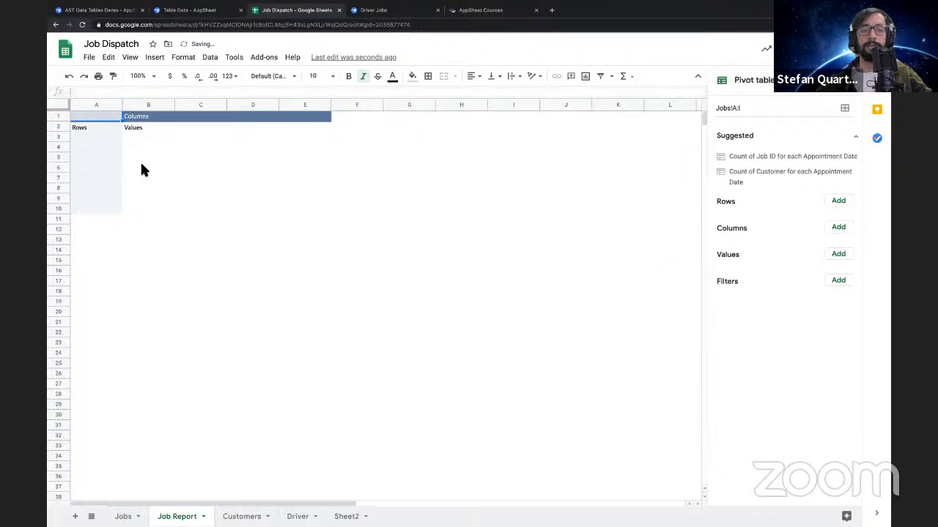
Set Customer as the row field and Job Status as the column field of the Job Report pivot table
{"action": "left_click", "coordinate": [838, 202]}
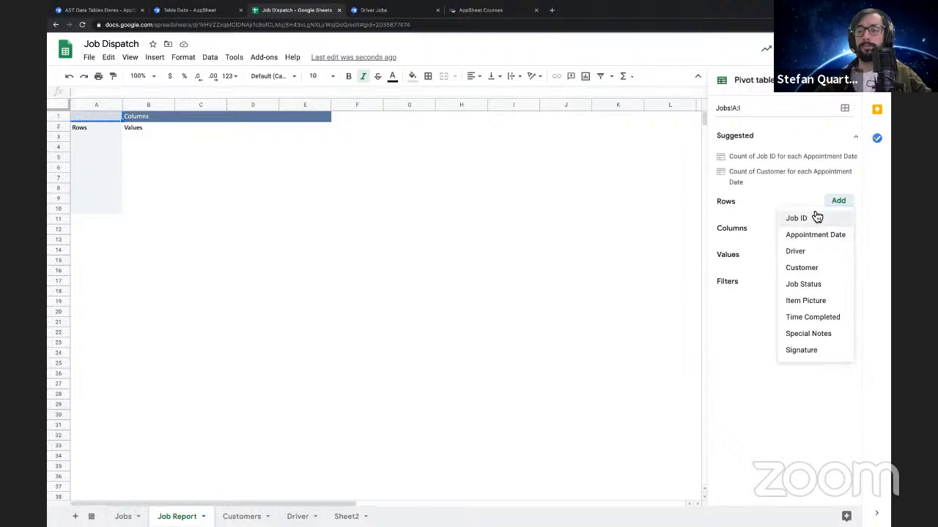
{"action": "left_click", "coordinate": [810, 269]}
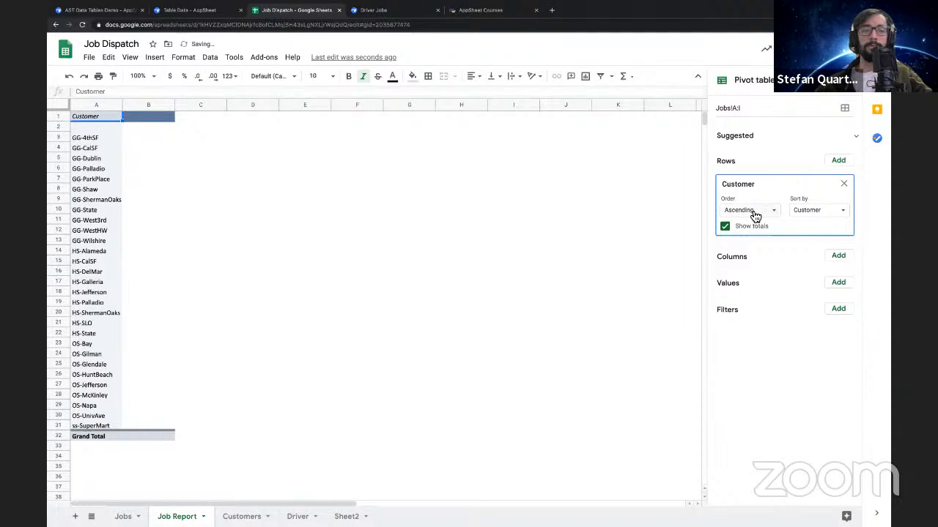
{"action": "left_click", "coordinate": [836, 261]}
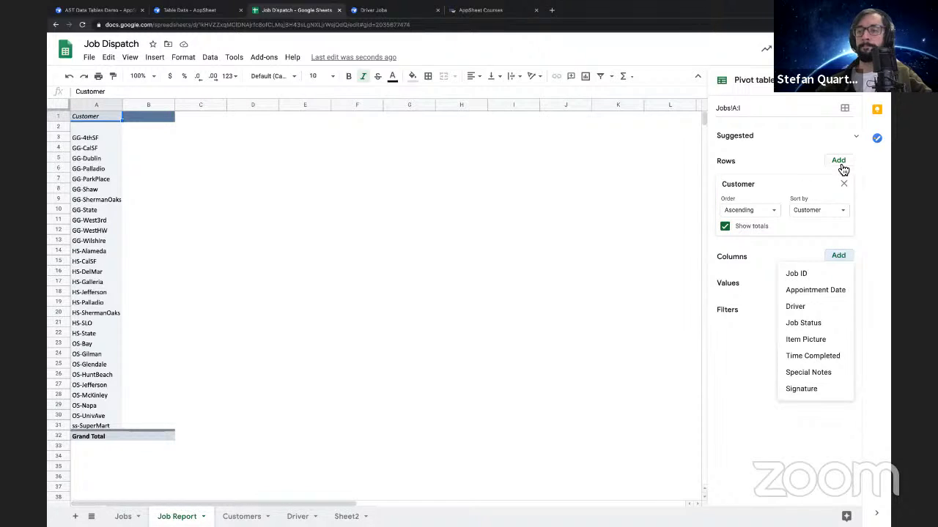
{"action": "left_click", "coordinate": [804, 323]}
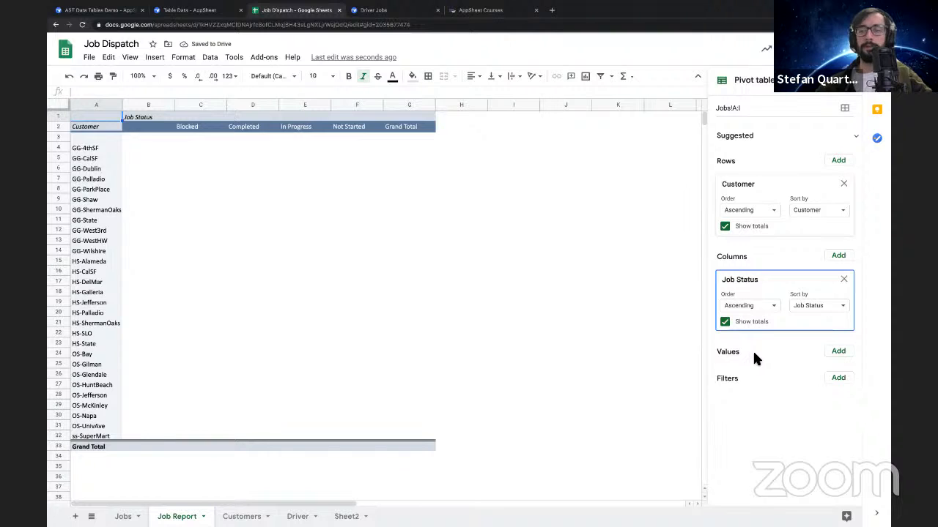
Add Job Status as the pivot table's value field, summarized by COUNTA
{"action": "left_click", "coordinate": [839, 352]}
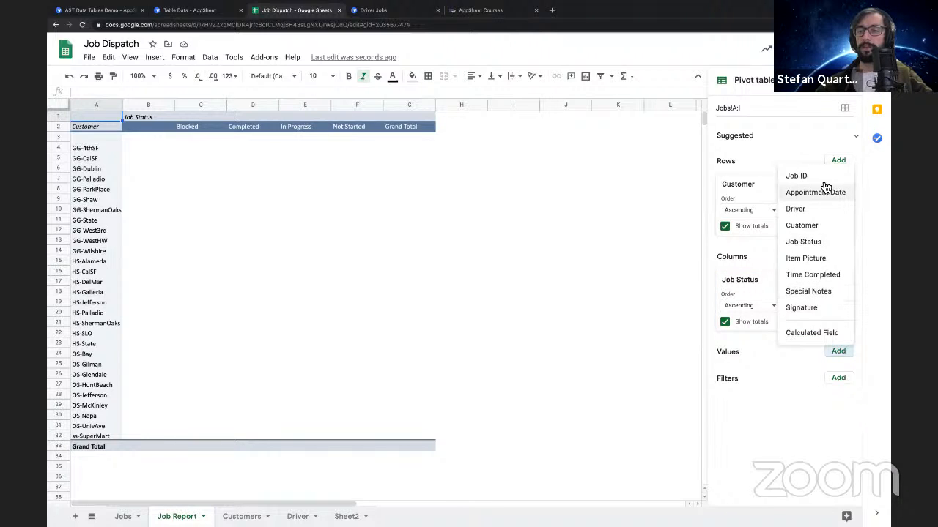
{"action": "left_click", "coordinate": [804, 241]}
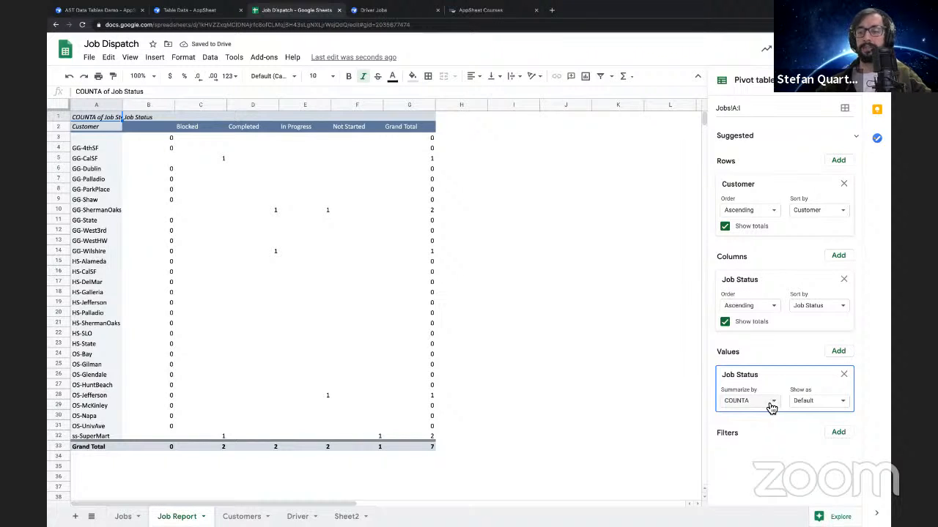
{"action": "left_click", "coordinate": [765, 280]}
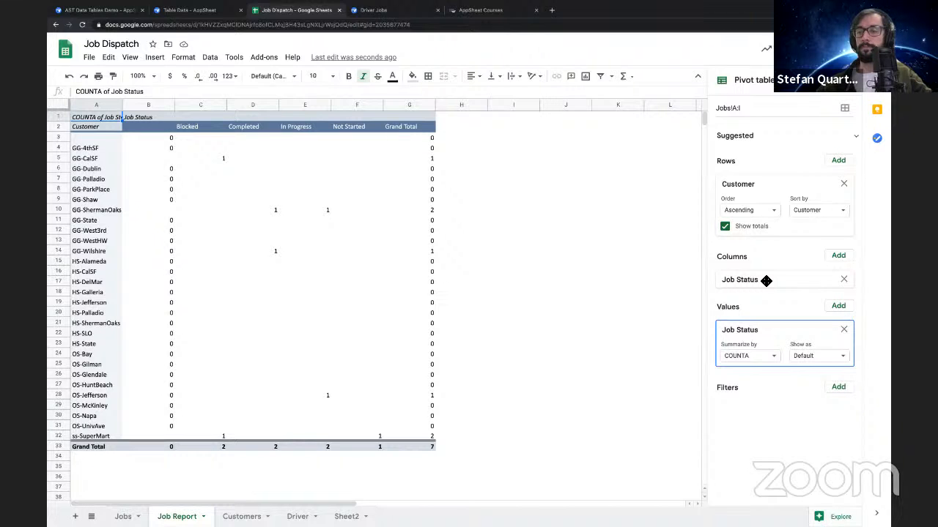
{"action": "left_click", "coordinate": [765, 281]}
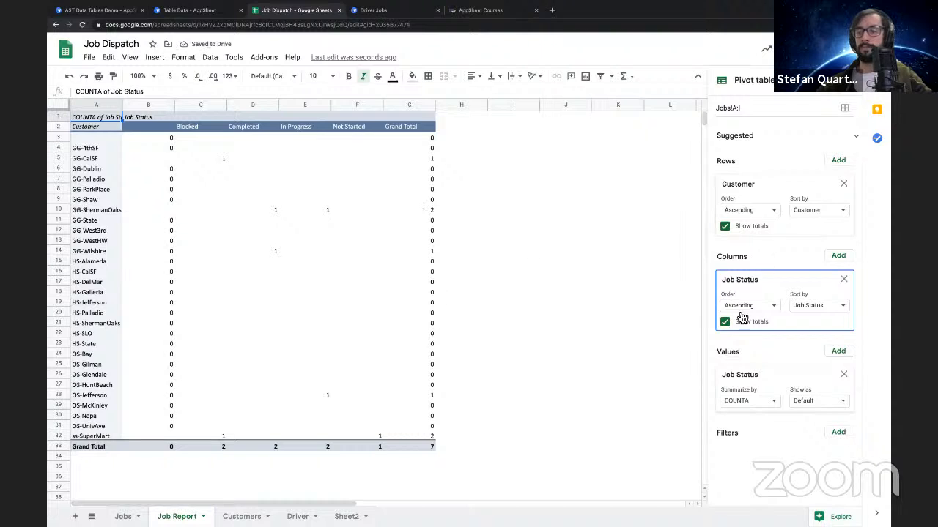
Add a Customer filter to the pivot table that excludes blanks
{"action": "left_click", "coordinate": [838, 432]}
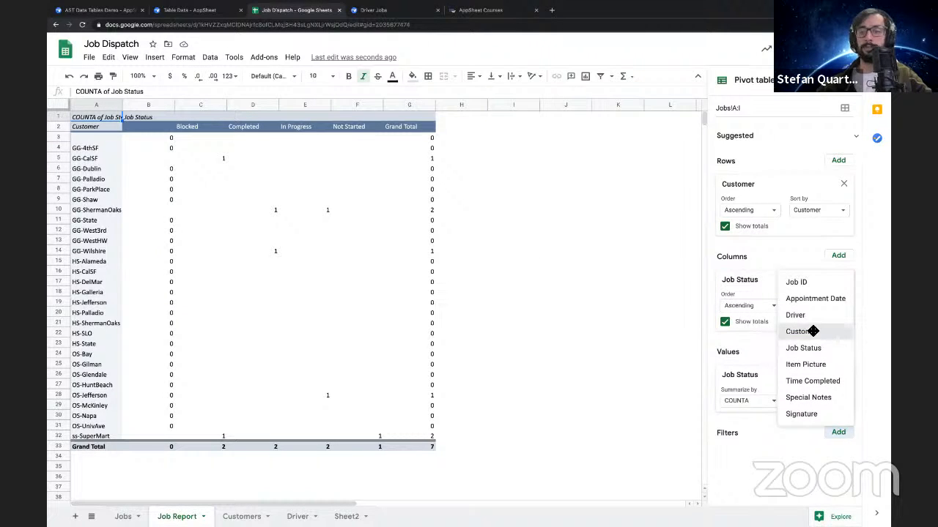
{"action": "left_click", "coordinate": [812, 333]}
{"action": "left_click", "coordinate": [773, 484]}
{"action": "left_click", "coordinate": [769, 425]}
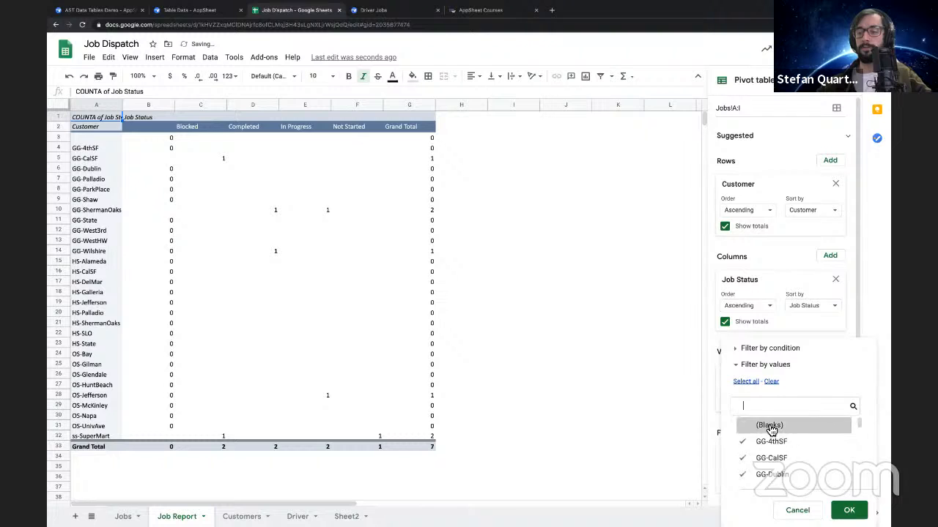
{"action": "left_click", "coordinate": [848, 511]}
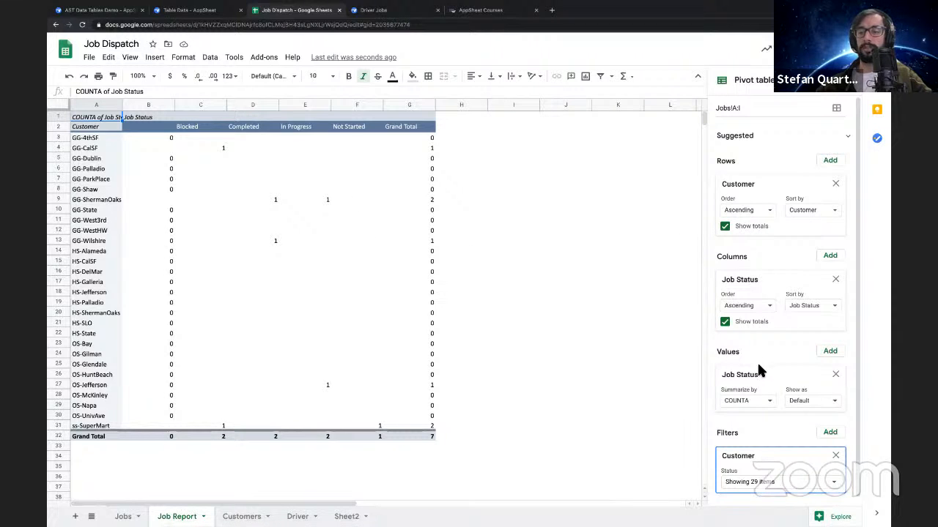
Try Job ID as a second pivot value summarized by COUNTUNIQUE and COUNT, and remove it
{"action": "left_click", "coordinate": [834, 357]}
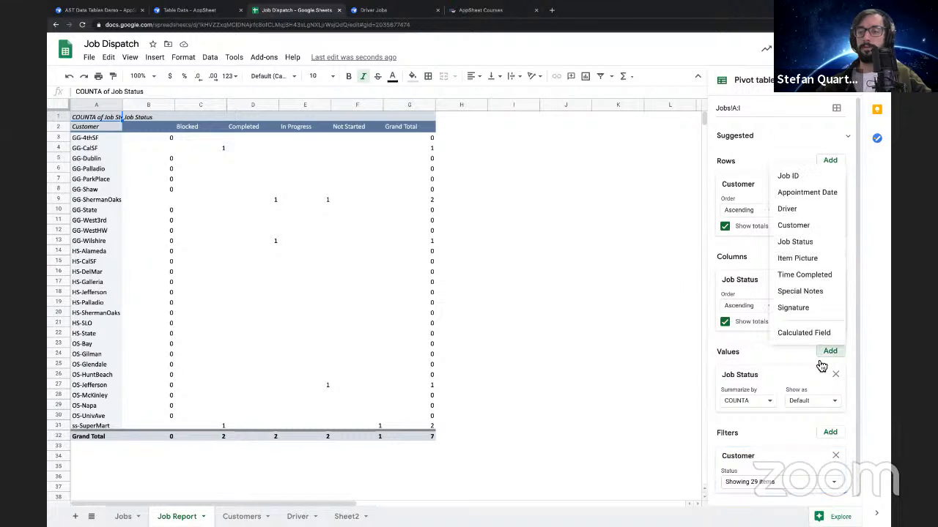
{"action": "left_click", "coordinate": [795, 178]}
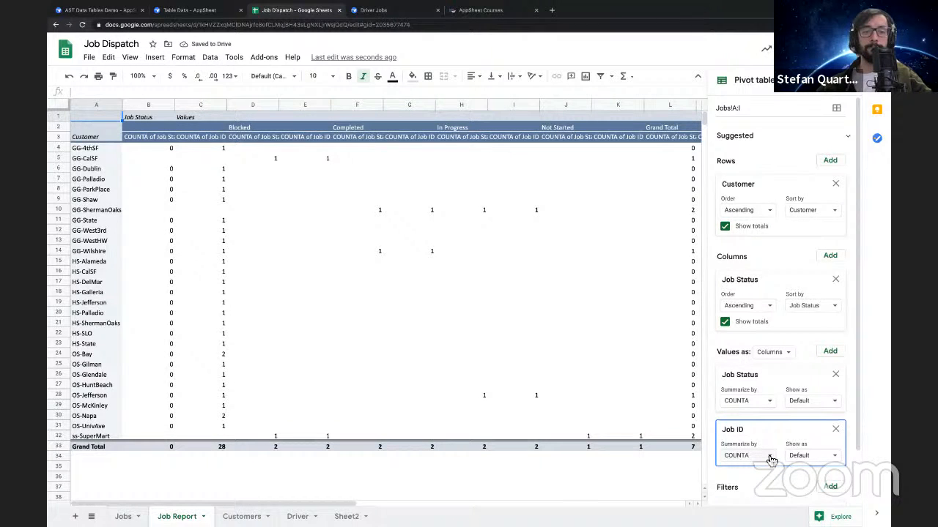
{"action": "left_click", "coordinate": [769, 458]}
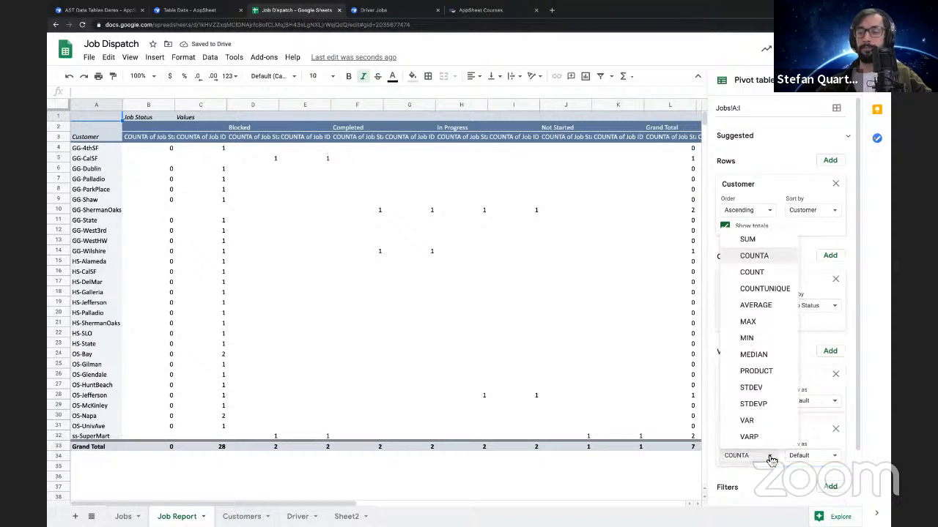
{"action": "left_click", "coordinate": [768, 290]}
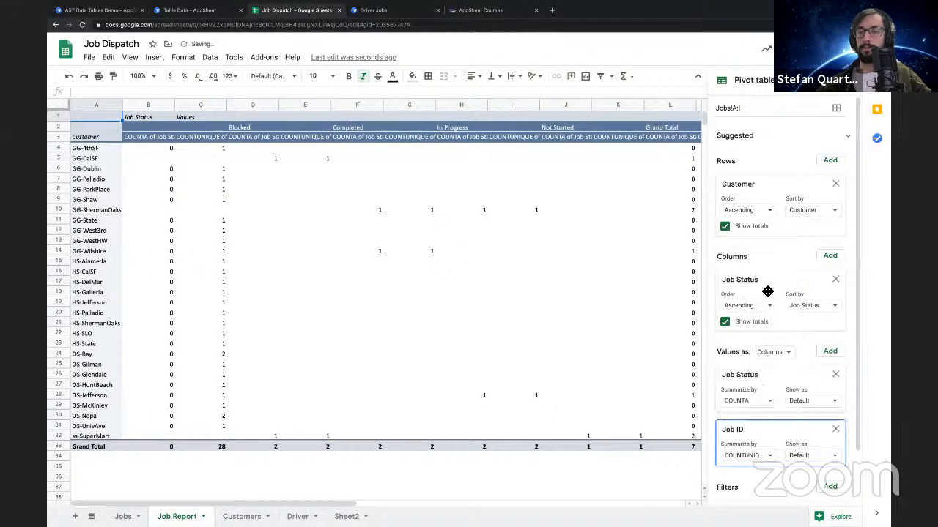
{"action": "left_click", "coordinate": [762, 455]}
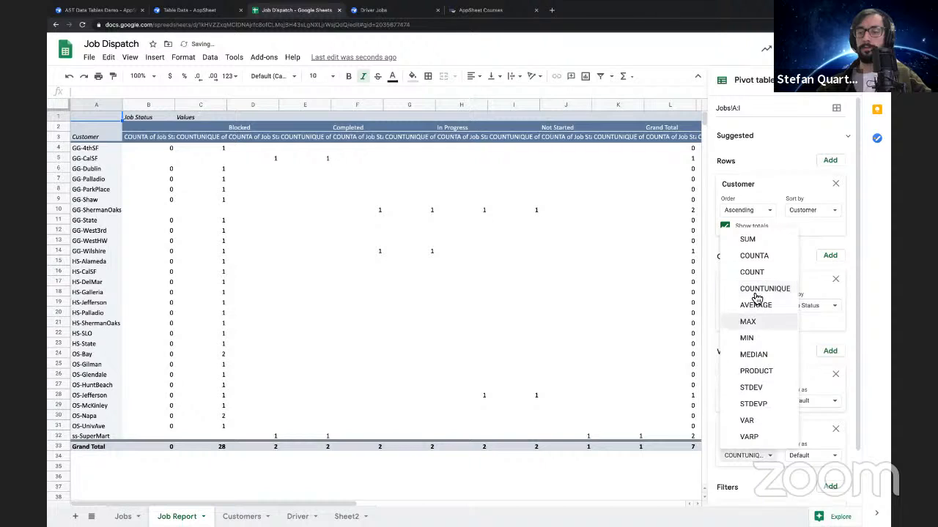
{"action": "left_click", "coordinate": [752, 271]}
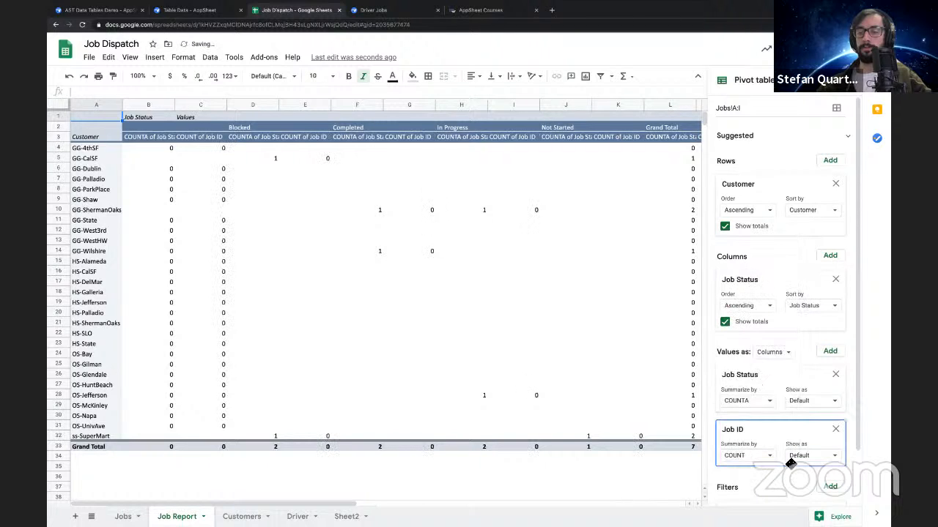
{"action": "left_click", "coordinate": [837, 430]}
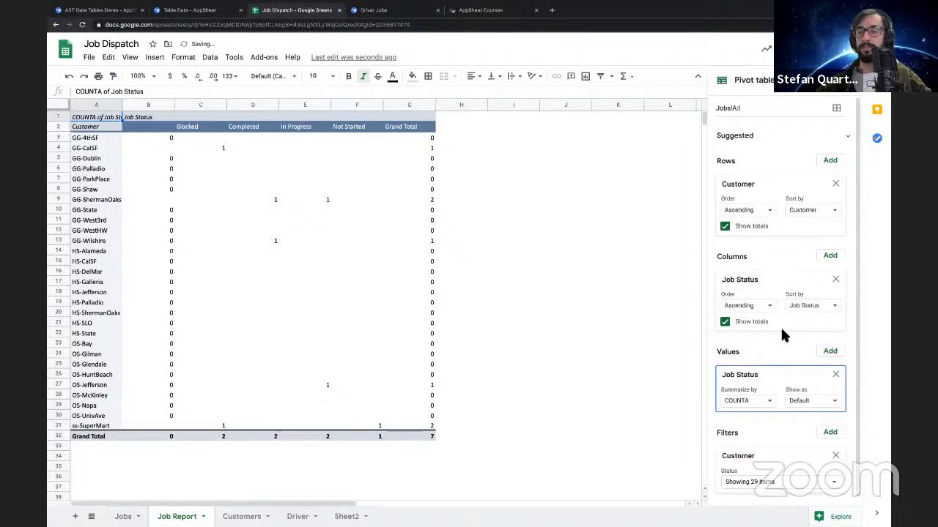
{"action": "left_click", "coordinate": [830, 257]}
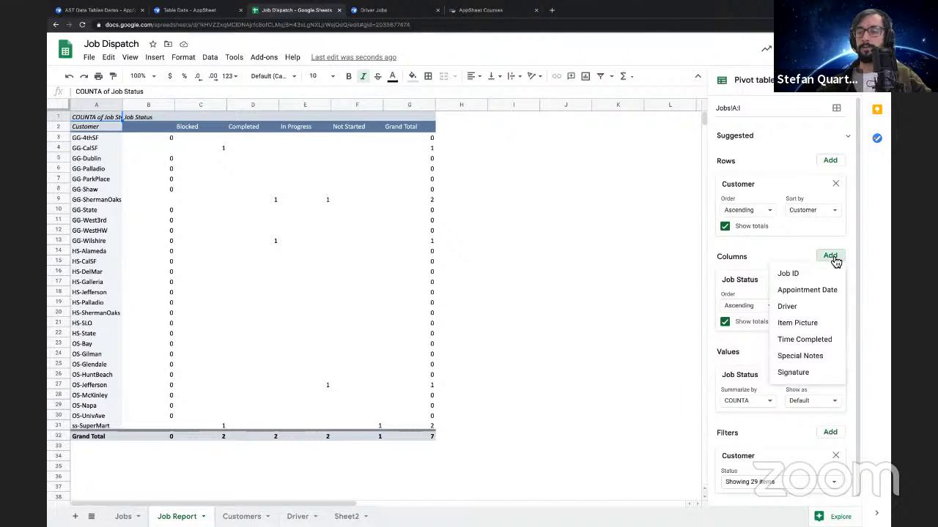
{"action": "left_click", "coordinate": [782, 396]}
{"action": "scroll", "coordinate": [782, 395], "scroll_direction": "down", "scroll_amount": 1}
{"action": "scroll", "coordinate": [776, 442], "scroll_direction": "up", "scroll_amount": 1}
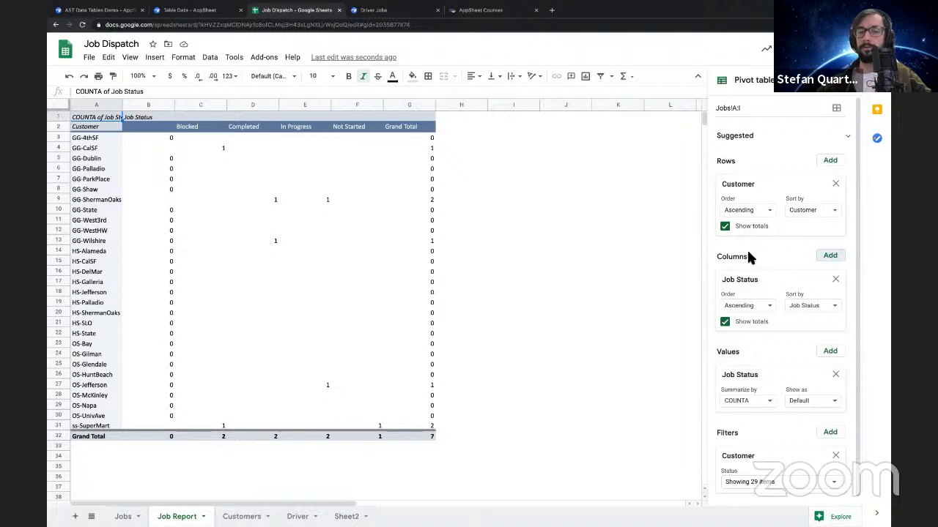
{"action": "scroll", "coordinate": [749, 256], "scroll_direction": "down", "scroll_amount": 1}
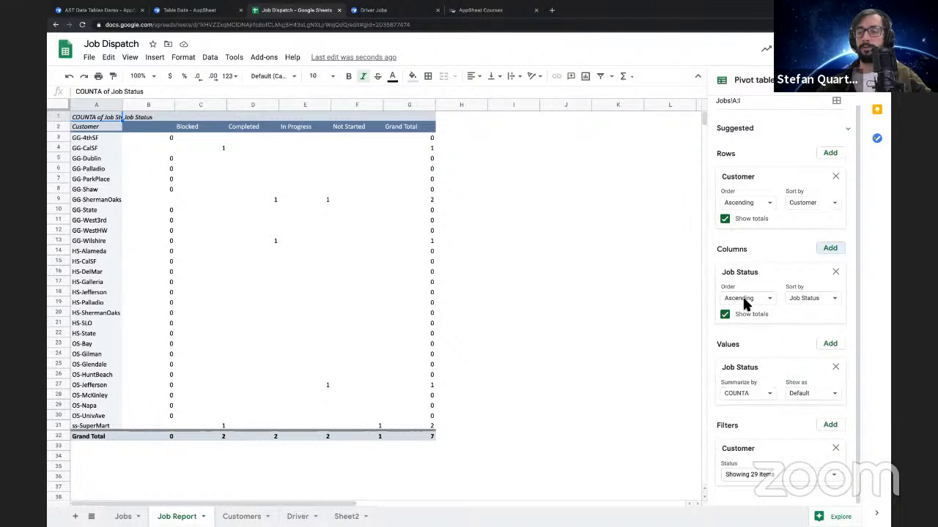
Try Job ID as a second pivot value using SUM and COUNTA shown as % of grand total, and remove it
{"action": "left_click", "coordinate": [838, 350]}
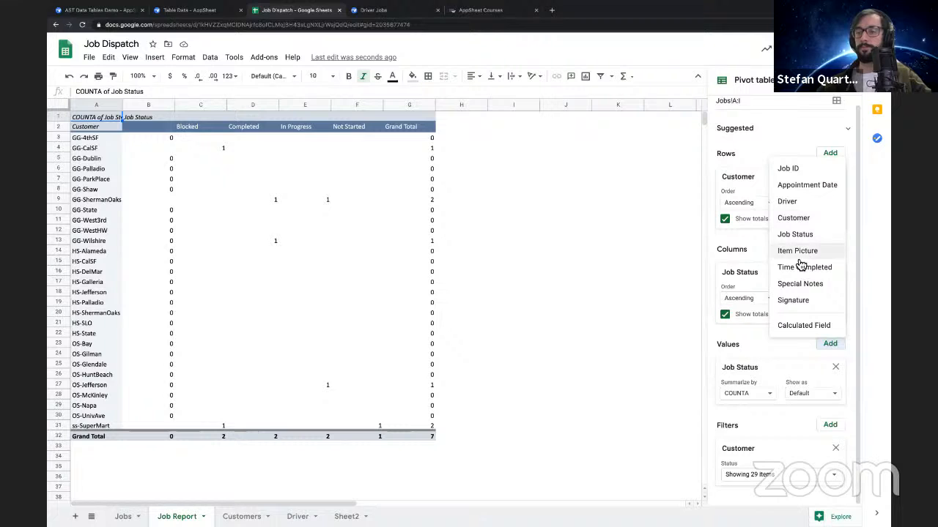
{"action": "left_click", "coordinate": [788, 168]}
{"action": "left_click", "coordinate": [771, 452]}
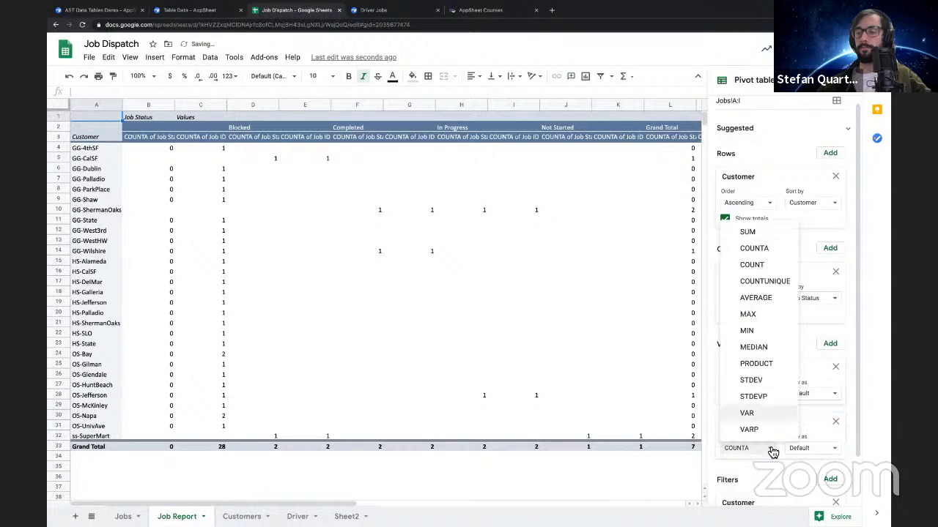
{"action": "left_click", "coordinate": [762, 235]}
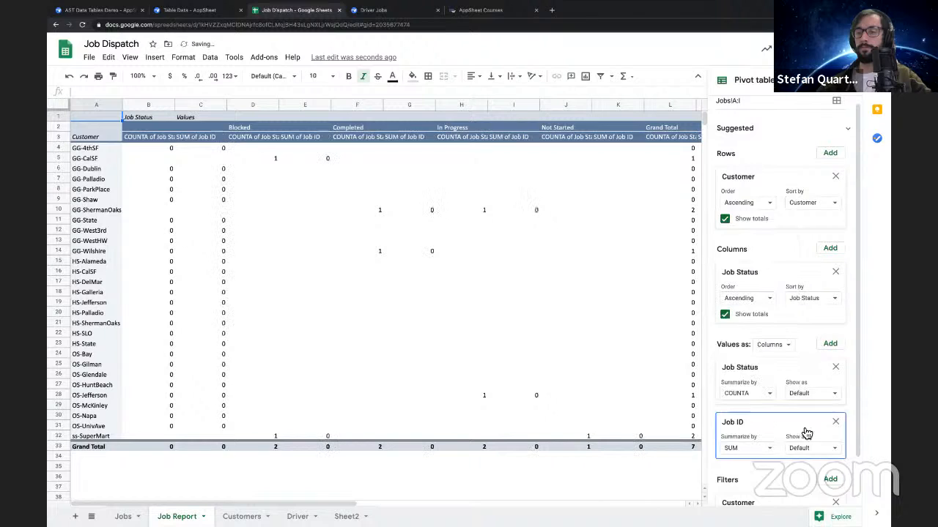
{"action": "left_click", "coordinate": [815, 455]}
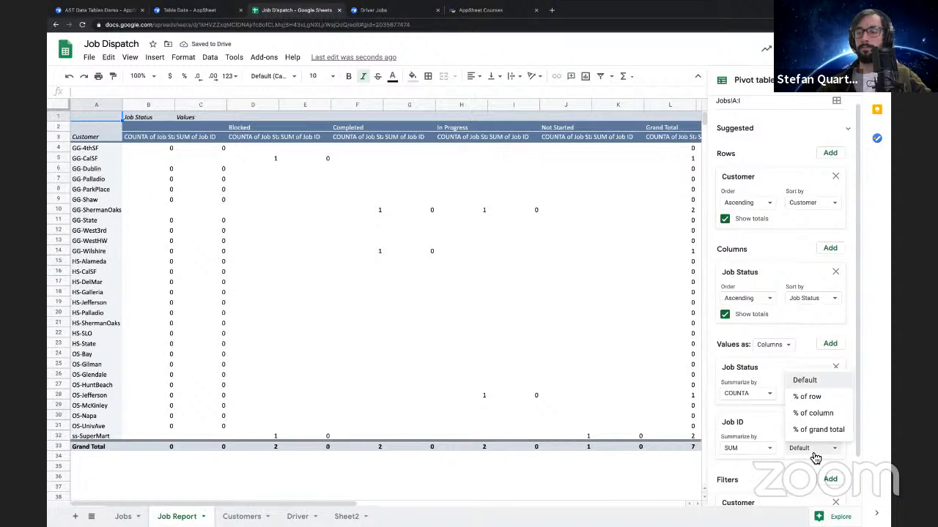
{"action": "left_click", "coordinate": [818, 430]}
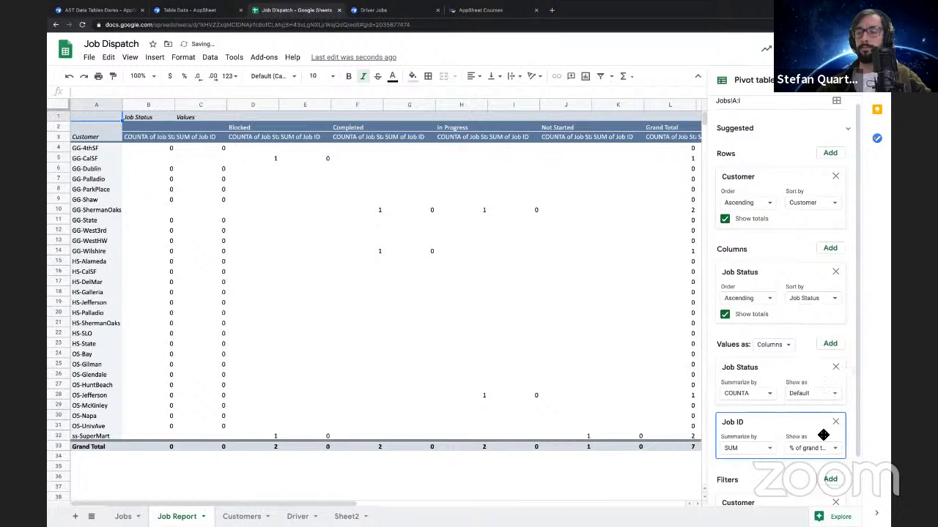
{"action": "left_click", "coordinate": [771, 451]}
{"action": "left_click", "coordinate": [766, 236]}
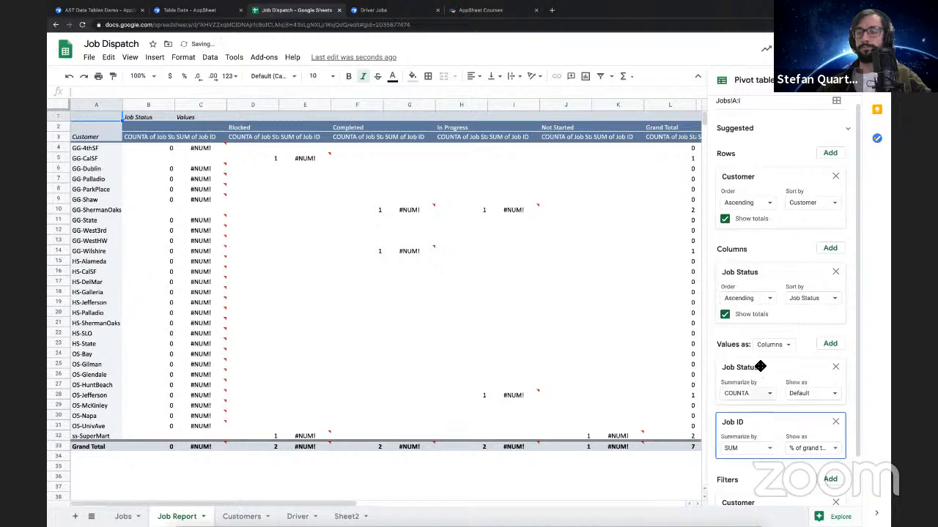
{"action": "left_click", "coordinate": [768, 450]}
{"action": "left_click", "coordinate": [754, 250]}
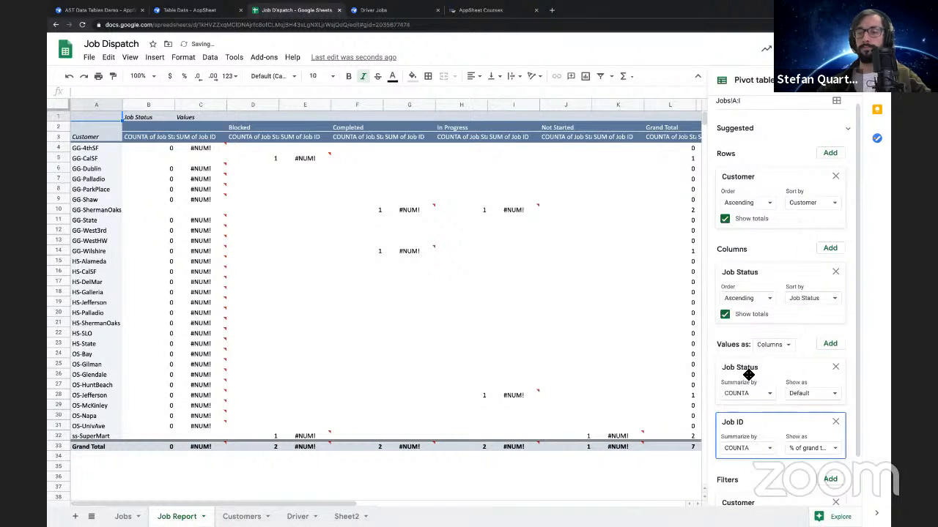
{"action": "left_click", "coordinate": [835, 421]}
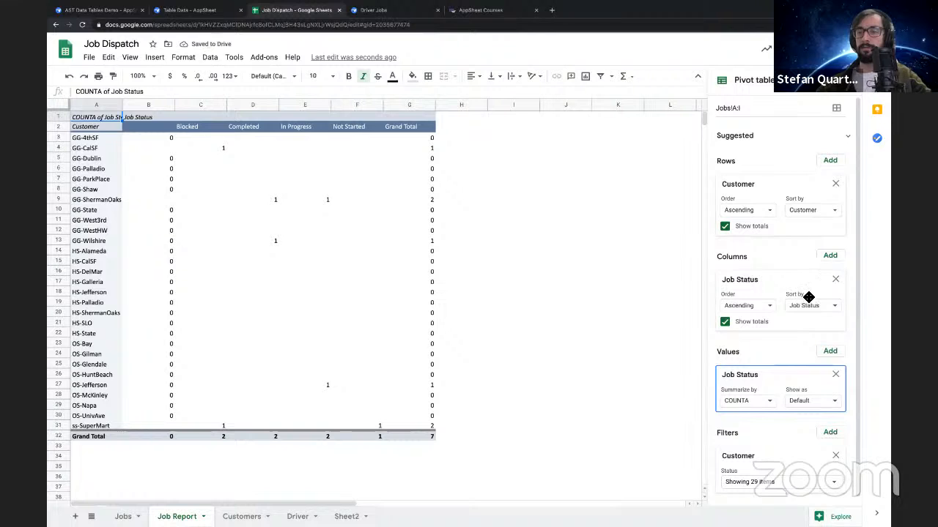
Try Job ID as a second pivot column field sorted by COUNTA of Job Status, and remove it
{"action": "left_click", "coordinate": [830, 256]}
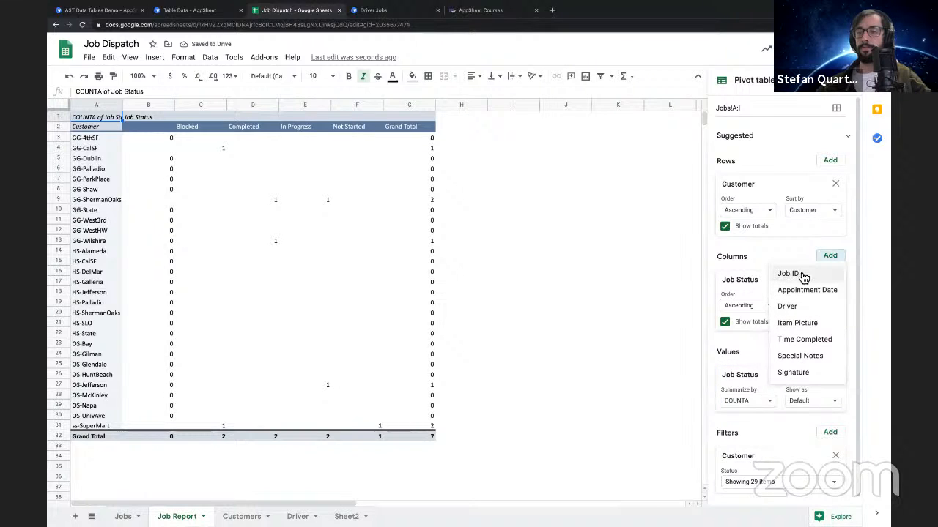
{"action": "left_click", "coordinate": [801, 272]}
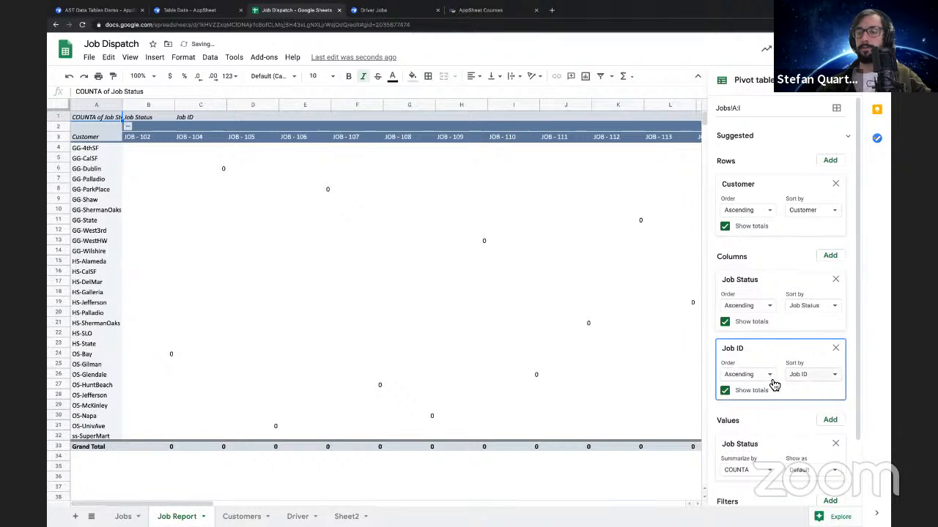
{"action": "left_click", "coordinate": [812, 375]}
{"action": "left_click", "coordinate": [809, 410]}
{"action": "left_click", "coordinate": [802, 397]}
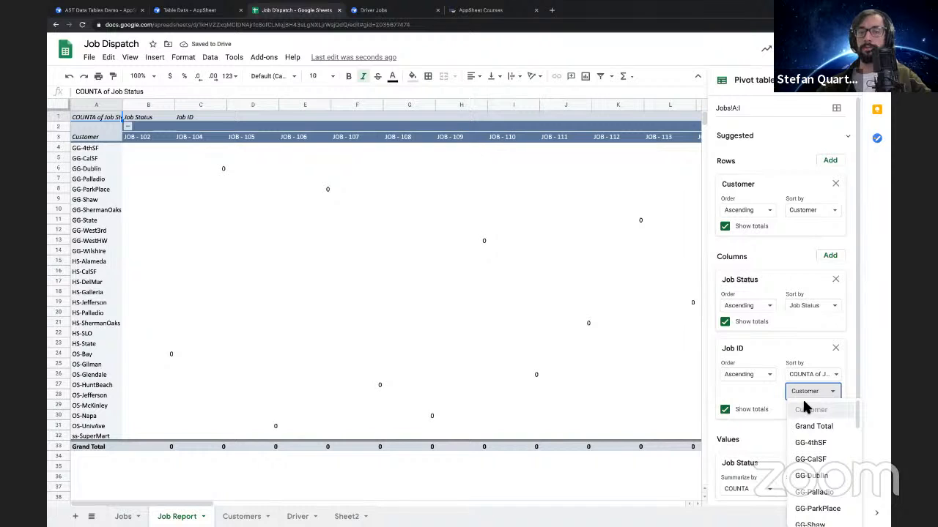
{"action": "scroll", "coordinate": [452, 283], "scroll_direction": "right", "scroll_amount": 10}
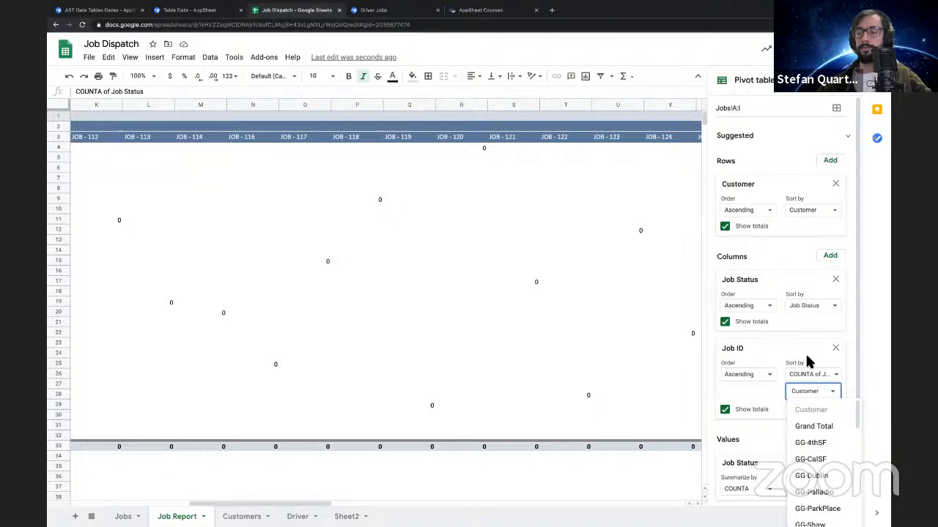
{"action": "left_click", "coordinate": [839, 356]}
{"action": "left_click", "coordinate": [835, 349]}
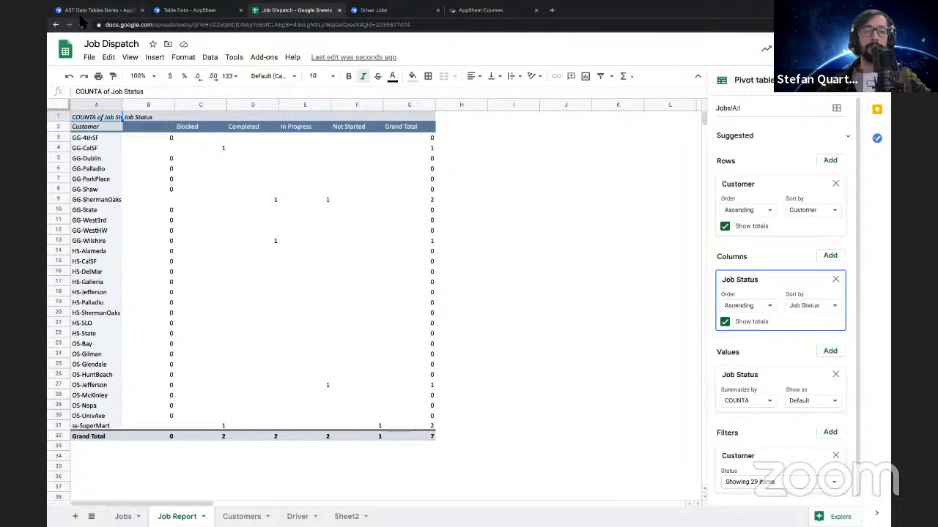
Switch to the AppSheet editor, reload the AST Data Tables Demo app, and add the suggested table for Job Report
{"action": "left_click", "coordinate": [126, 11]}
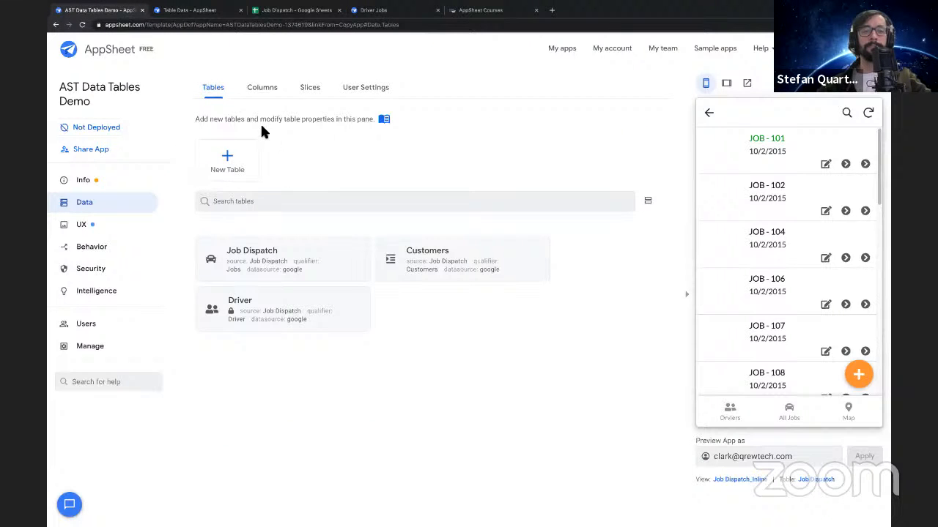
{"action": "left_click", "coordinate": [82, 25]}
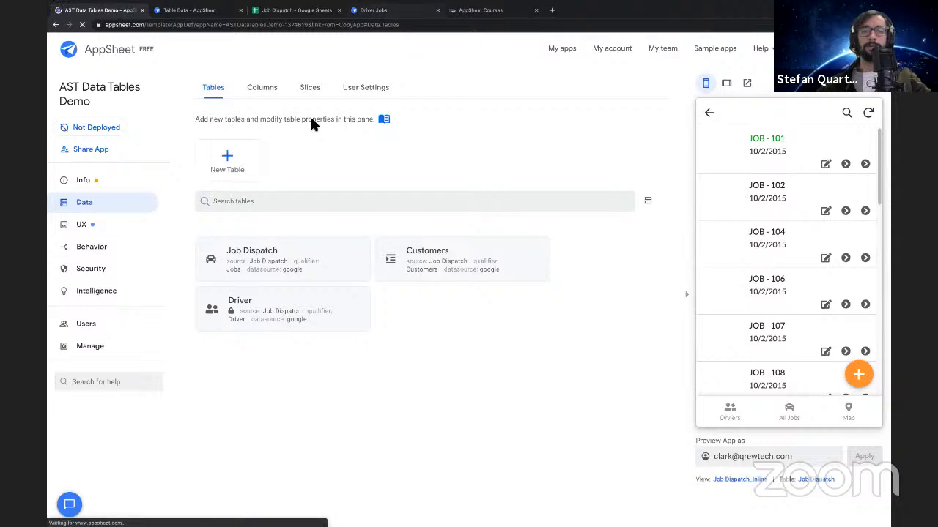
{"action": "left_click", "coordinate": [297, 11]}
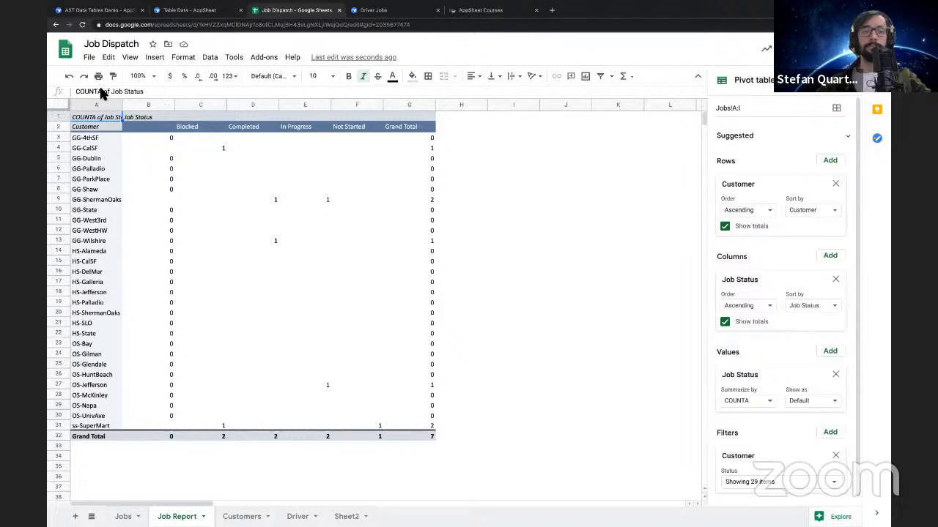
{"action": "left_click", "coordinate": [101, 29]}
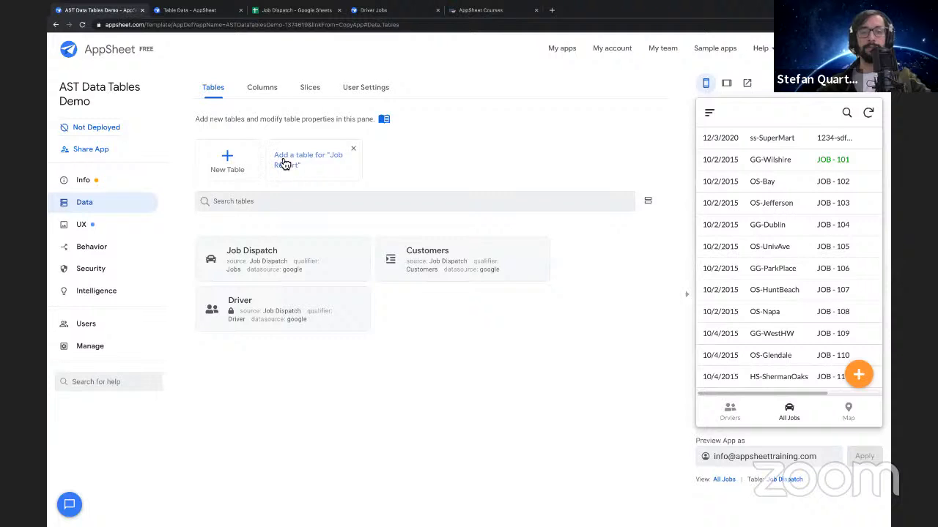
{"action": "left_click", "coordinate": [309, 167]}
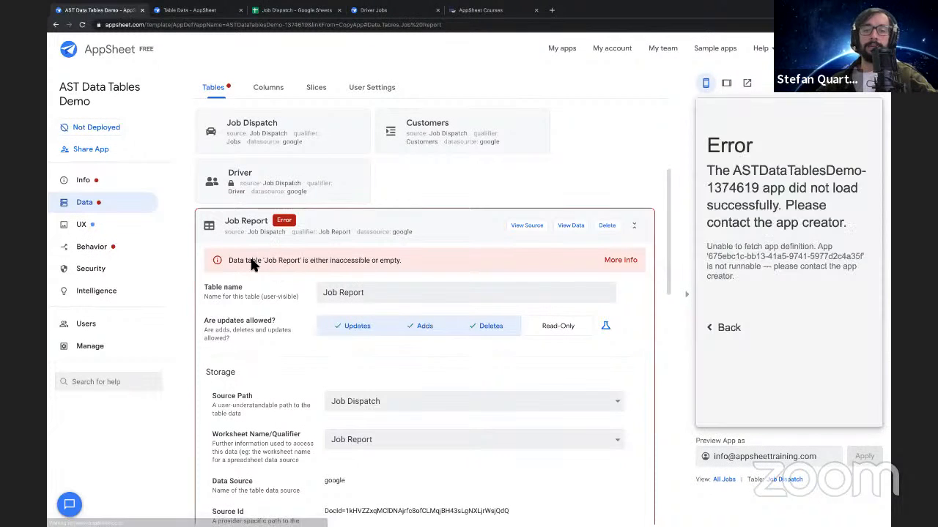
Review the Job Report table's error and storage settings, and set its allowed updates to Read-Only
{"action": "scroll", "coordinate": [351, 306], "scroll_direction": "down", "scroll_amount": 4}
{"action": "scroll", "coordinate": [351, 306], "scroll_direction": "up", "scroll_amount": 5}
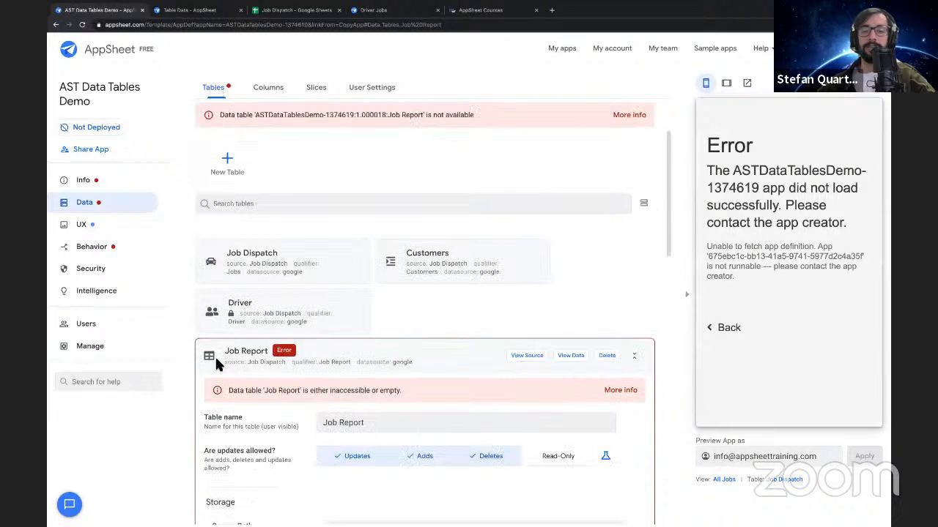
{"action": "left_click_drag", "start_coordinate": [229, 392], "coordinate": [407, 393]}
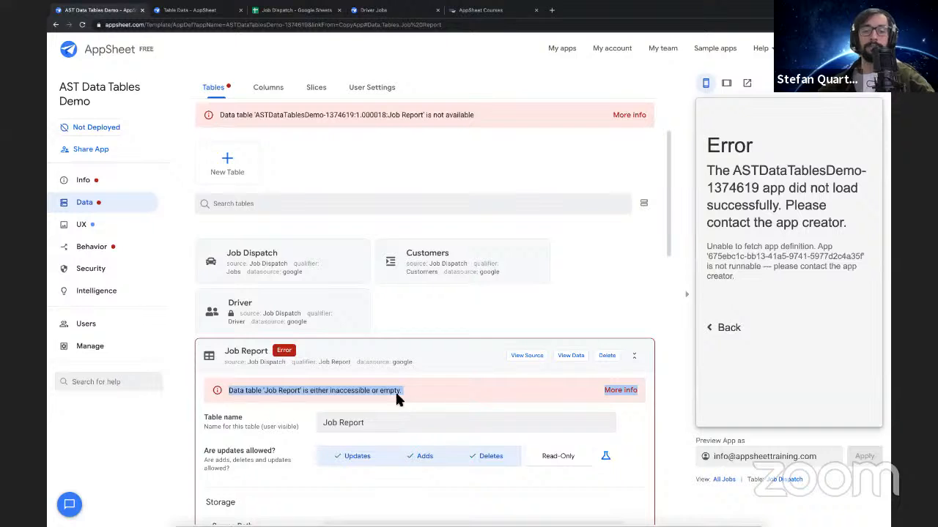
{"action": "scroll", "coordinate": [272, 405], "scroll_direction": "down", "scroll_amount": 4}
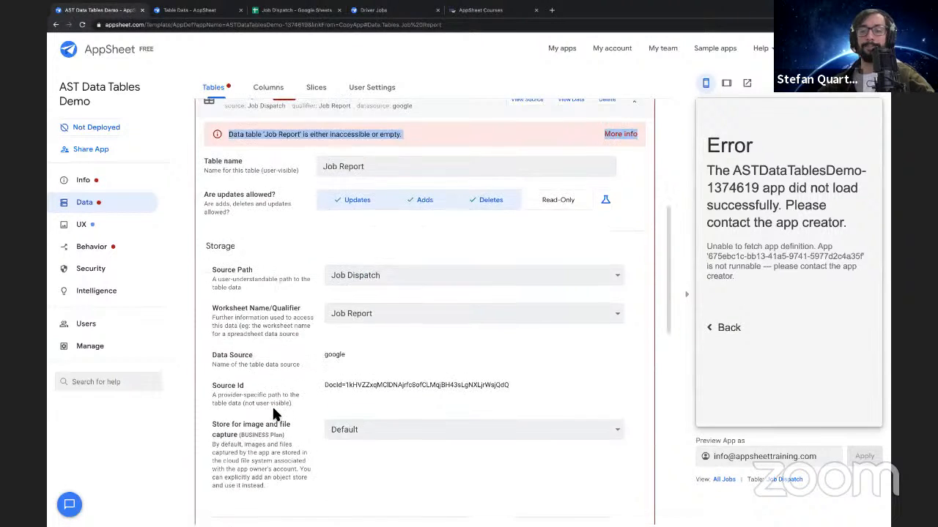
{"action": "scroll", "coordinate": [272, 405], "scroll_direction": "up", "scroll_amount": 4}
{"action": "scroll", "coordinate": [512, 445], "scroll_direction": "down", "scroll_amount": 2}
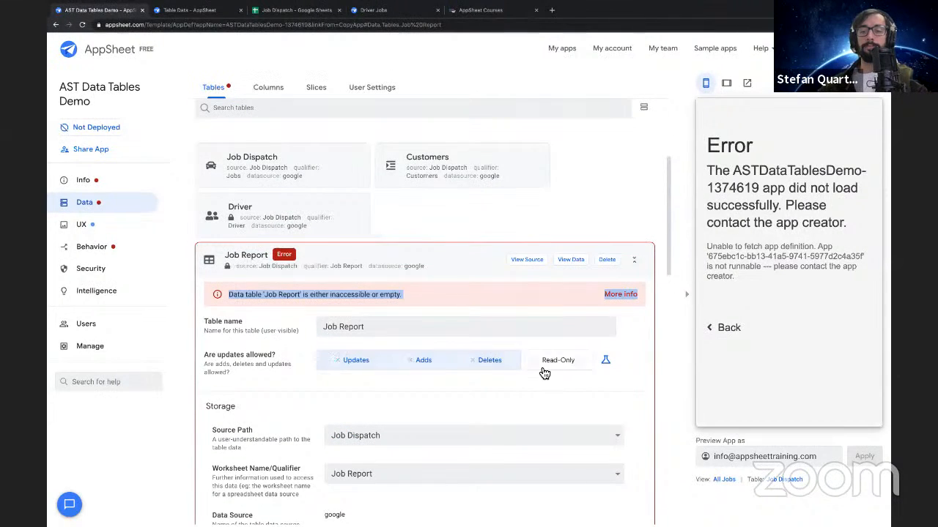
{"action": "left_click", "coordinate": [548, 362]}
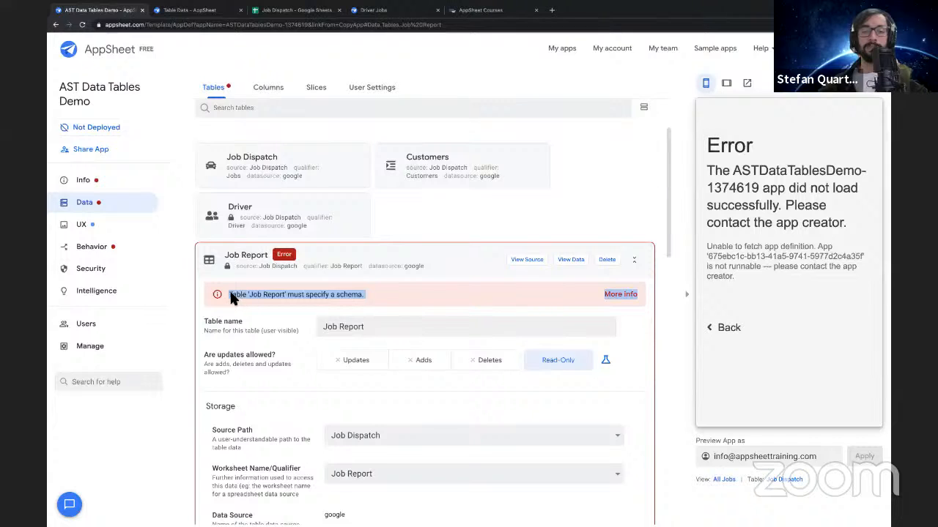
{"action": "scroll", "coordinate": [281, 343], "scroll_direction": "down", "scroll_amount": 8}
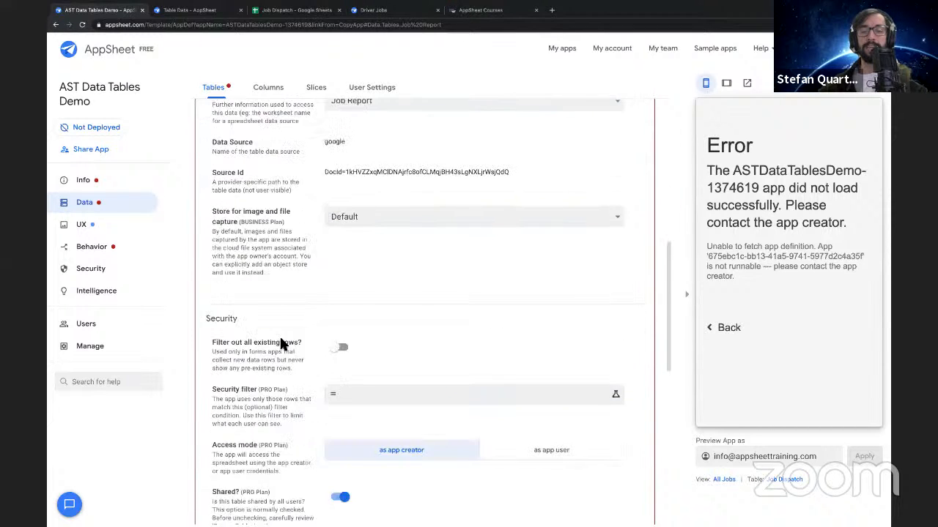
{"action": "scroll", "coordinate": [283, 286], "scroll_direction": "up", "scroll_amount": 9}
Switch to the Job Dispatch spreadsheet in Google Sheets and examine the pivot table's header rows and range A1:G32
{"action": "left_click", "coordinate": [292, 10]}
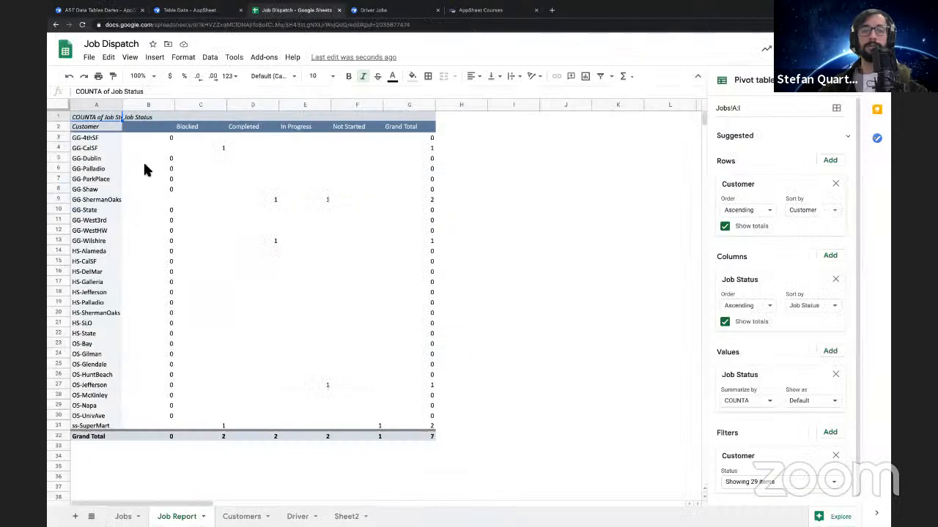
{"action": "left_click_drag", "start_coordinate": [428, 440], "coordinate": [91, 117]}
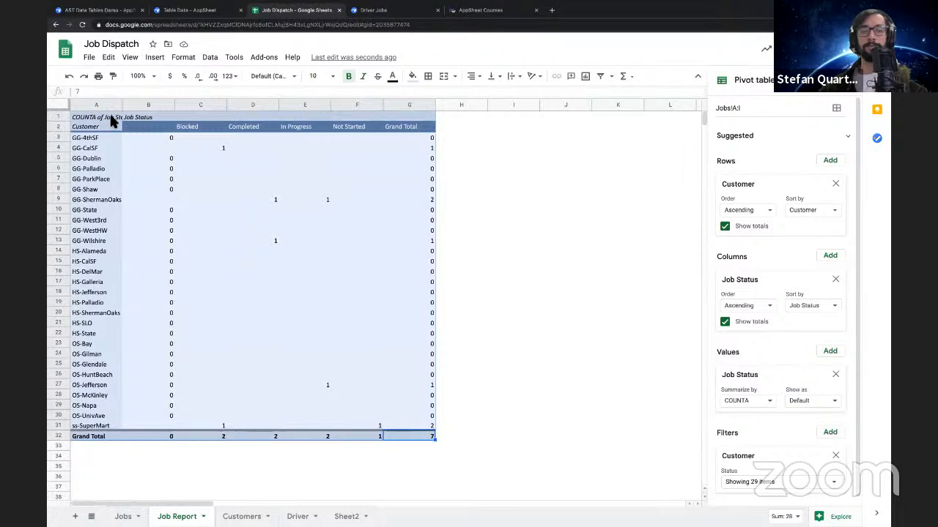
{"action": "left_click", "coordinate": [108, 115]}
{"action": "left_click", "coordinate": [394, 117]}
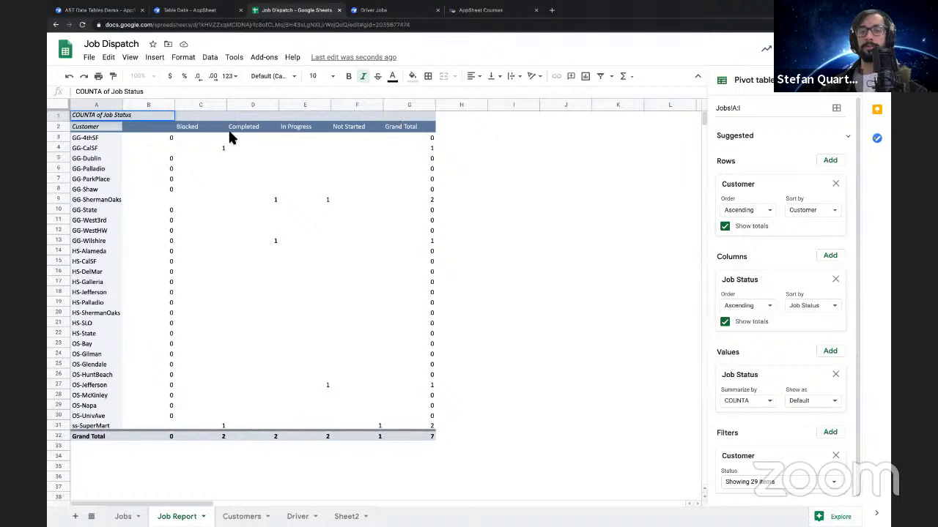
{"action": "left_click_drag", "start_coordinate": [92, 117], "coordinate": [426, 434]}
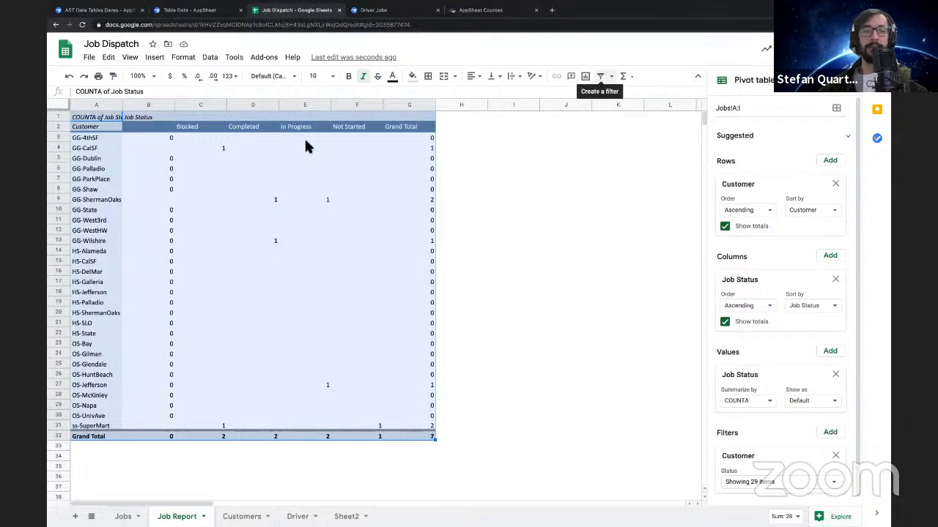
{"action": "right_click", "coordinate": [104, 108]}
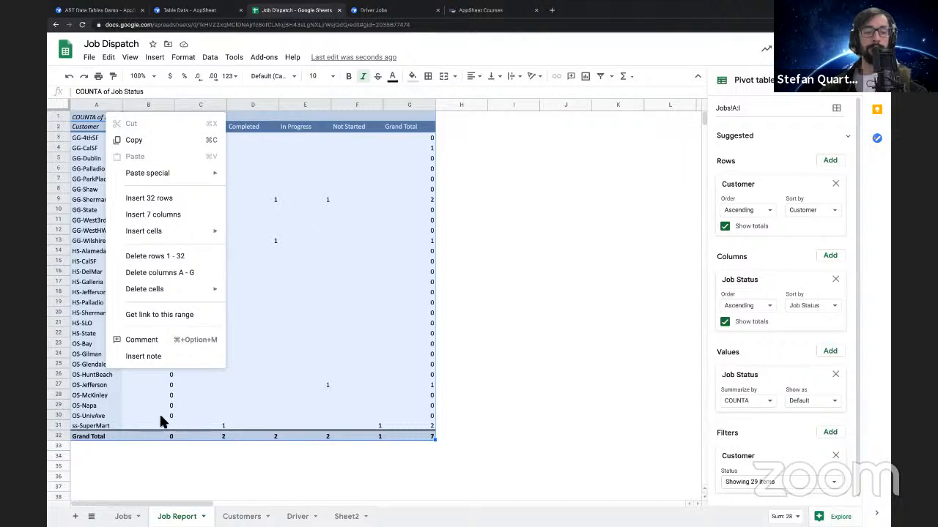
{"action": "left_click", "coordinate": [94, 201]}
{"action": "left_click", "coordinate": [101, 135]}
{"action": "left_click", "coordinate": [157, 138]}
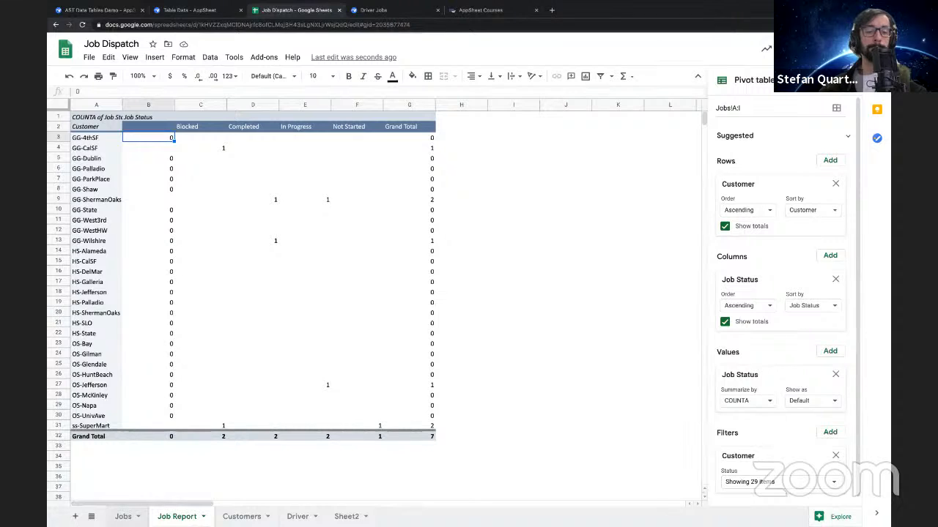
Add a new sheet after Job Report and name it Report
{"action": "left_click", "coordinate": [123, 517]}
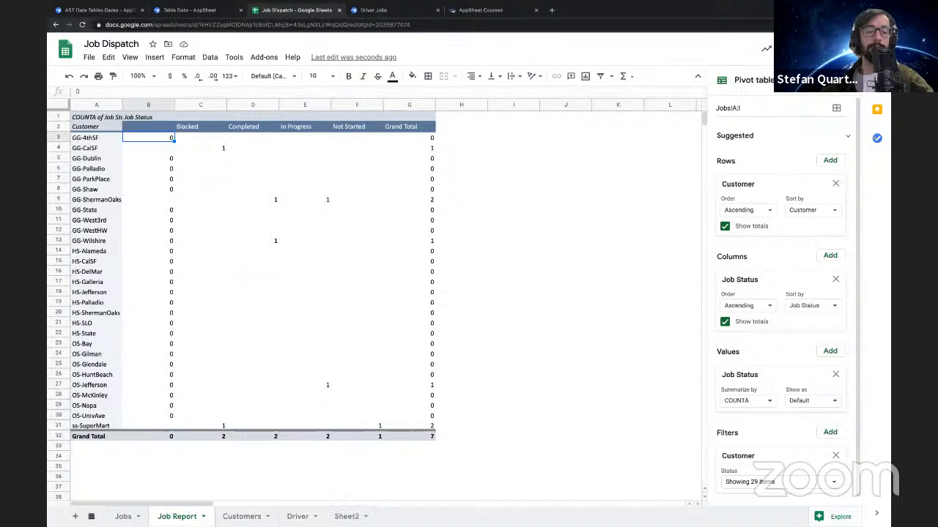
{"action": "left_click", "coordinate": [347, 517]}
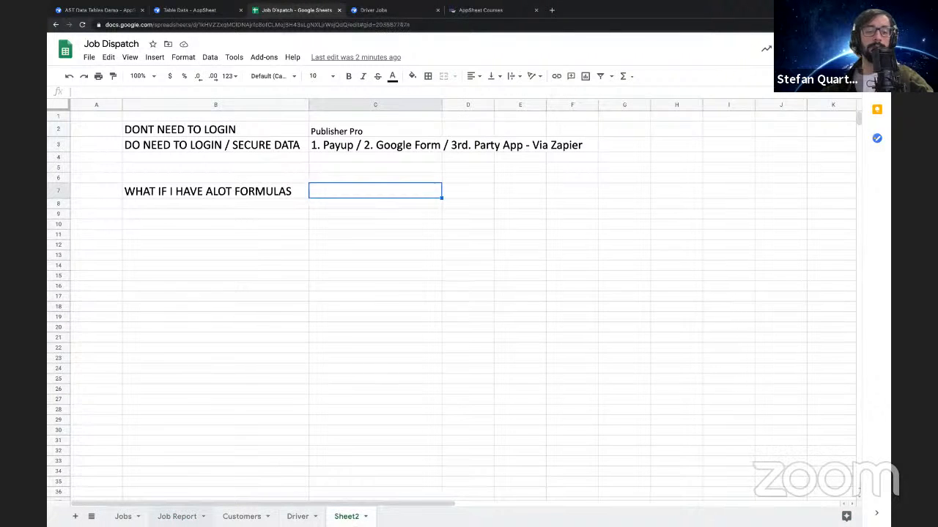
{"action": "left_click", "coordinate": [190, 517]}
{"action": "left_click", "coordinate": [74, 516]}
{"action": "double_click", "coordinate": [235, 517]}
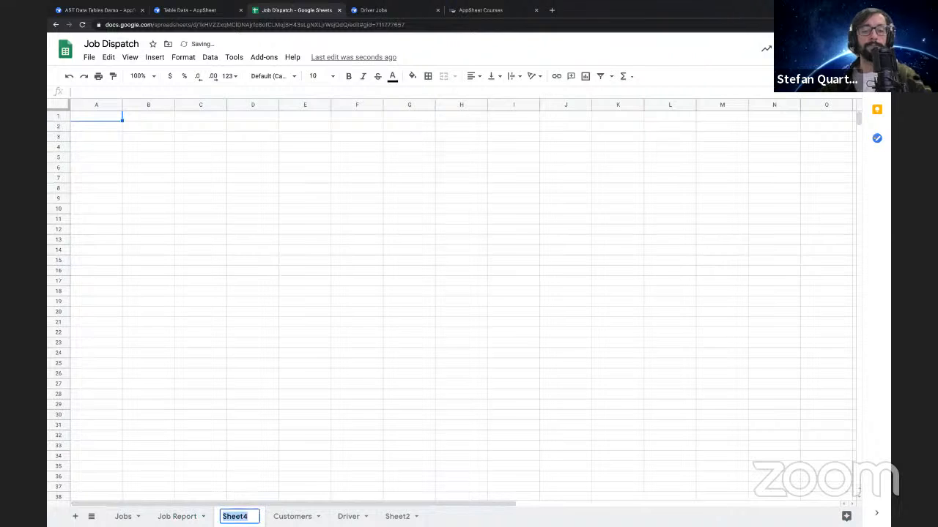
{"action": "type", "text": "Report"}
{"action": "key", "text": "Return"}
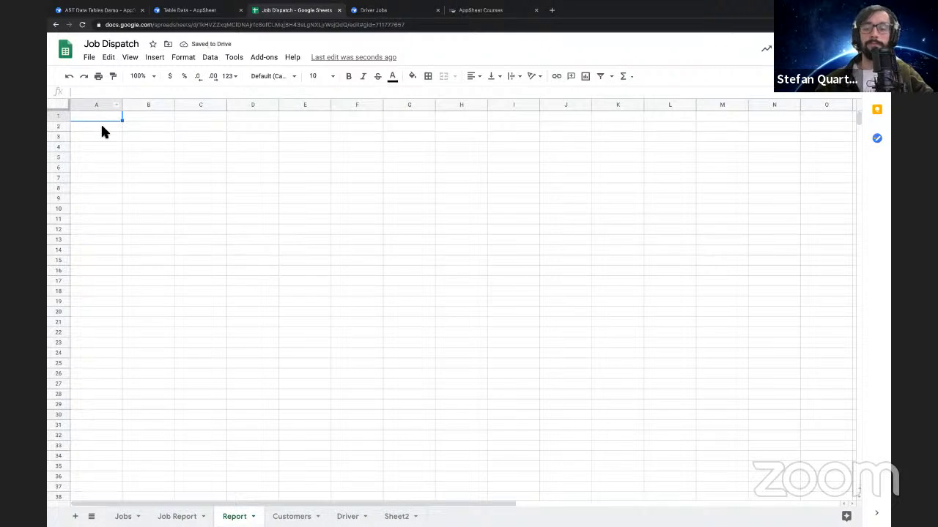
Enter a bold Customers header in A1 and list the unique customers below it with =UNIQUE(Jobs!D2:D) in A2
{"action": "type", "text": "Customer"}
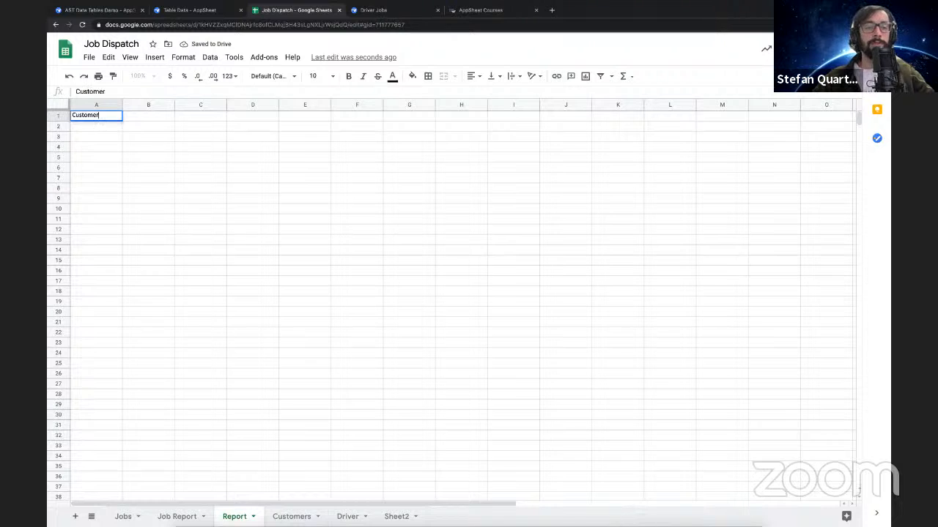
{"action": "key", "text": "Return"}
{"action": "type", "text": "=un"}
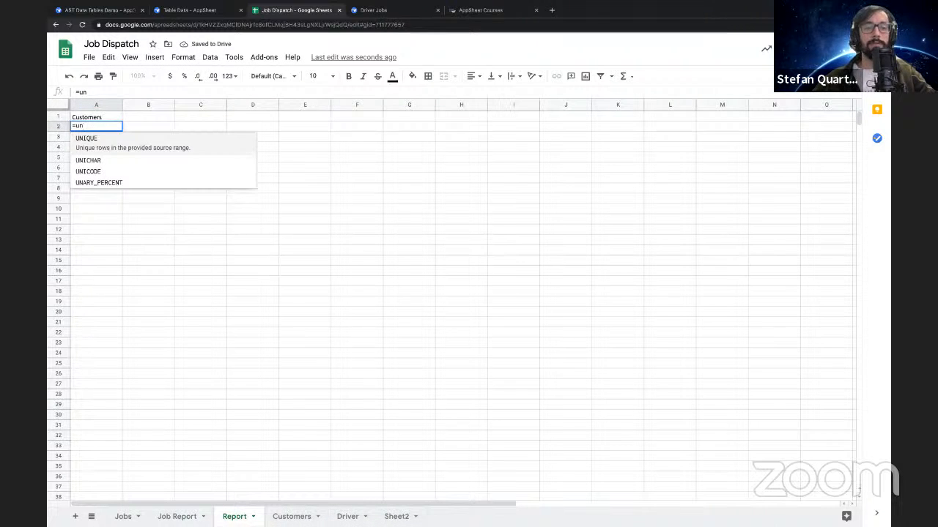
{"action": "key", "text": "Tab"}
{"action": "left_click", "coordinate": [124, 516]}
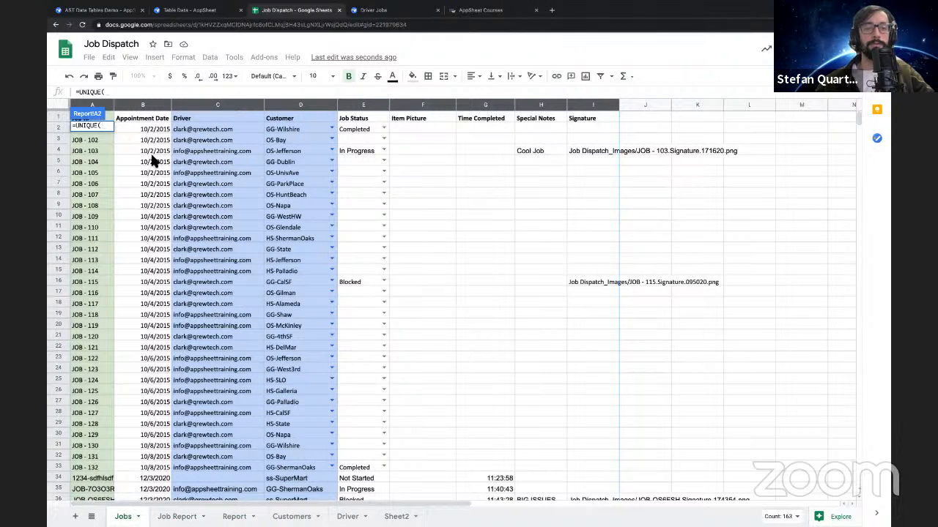
{"action": "mouse_move", "coordinate": [183, 142]}
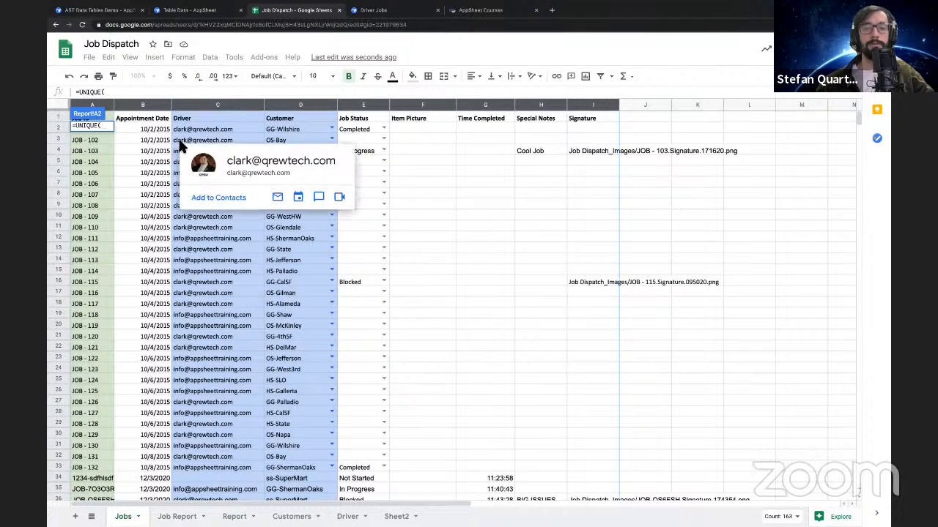
{"action": "left_click", "coordinate": [300, 129]}
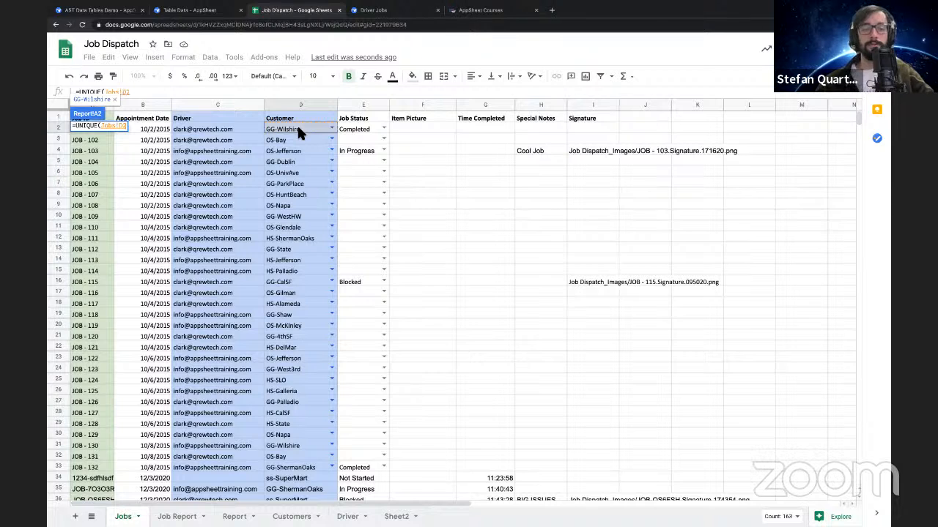
{"action": "type", "text": ":D"}
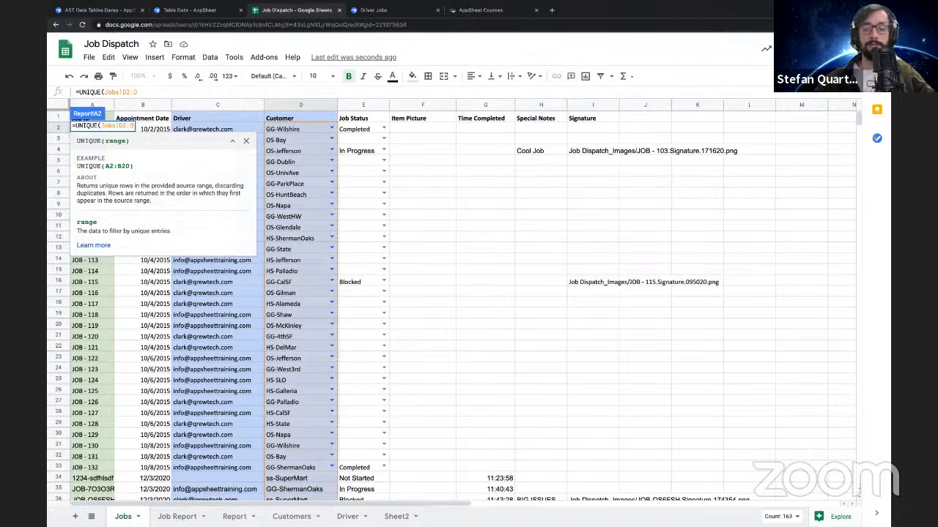
{"action": "key", "text": "Return"}
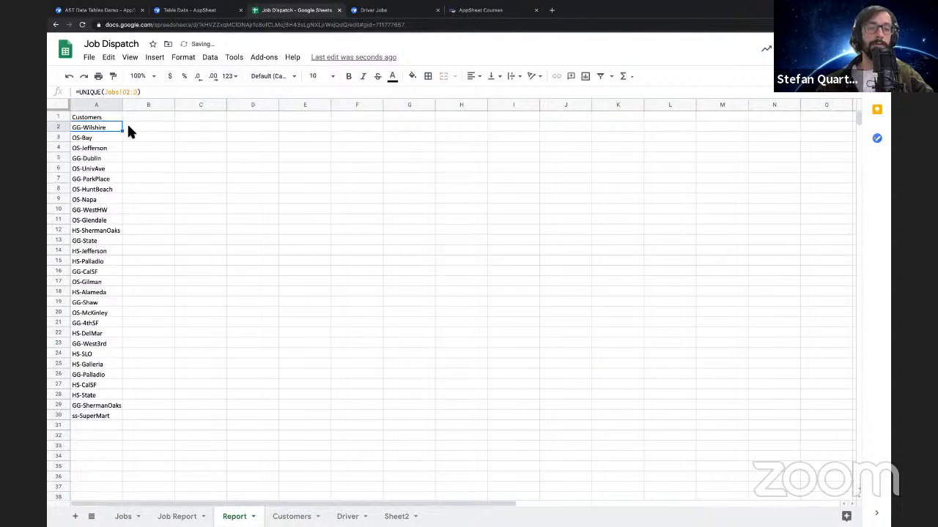
{"action": "left_click", "coordinate": [103, 118]}
{"action": "key", "text": "ctrl+b"}
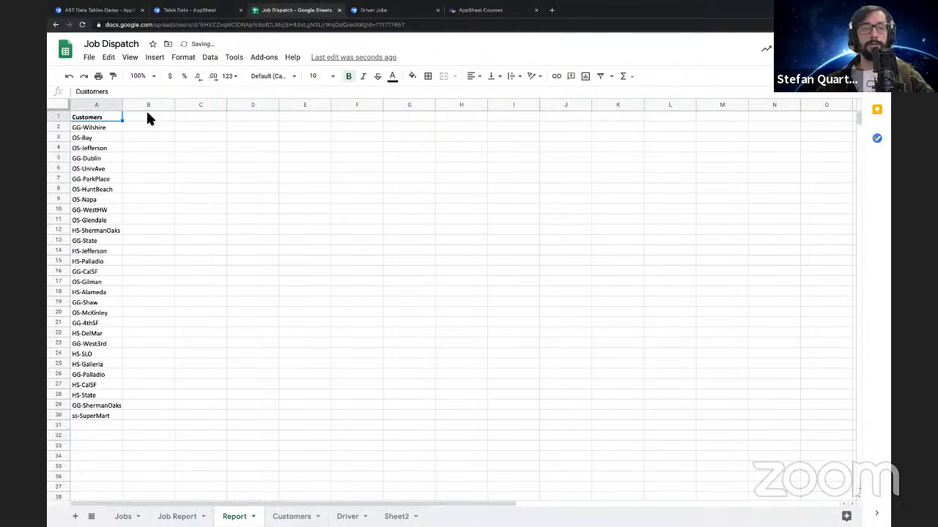
Enter =COUNTA(A2,Jobs!D:D) in B2 of the Report sheet and copy it down to B30 beside the customers
{"action": "left_click", "coordinate": [147, 126]}
{"action": "type", "text": "=count"}
{"action": "key", "text": "Down"}
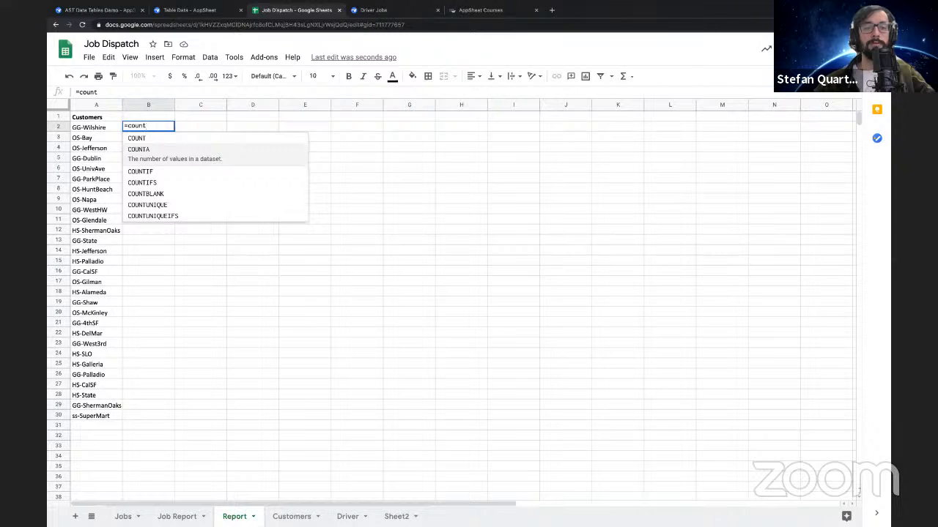
{"action": "key", "text": "Tab"}
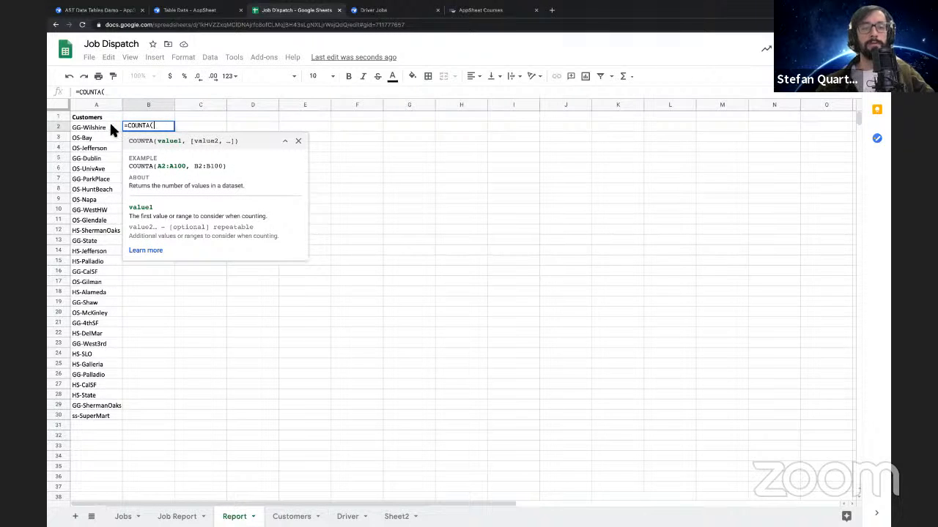
{"action": "left_click", "coordinate": [109, 126]}
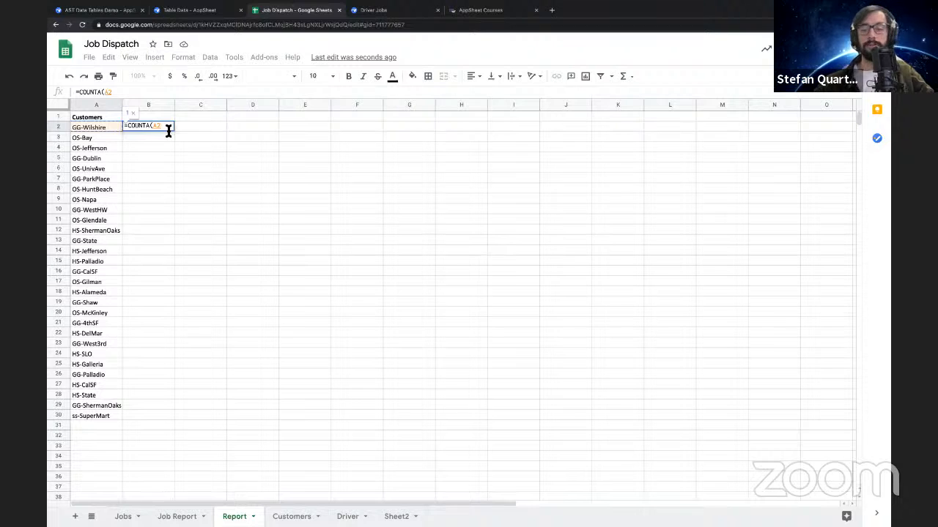
{"action": "type", "text": ","}
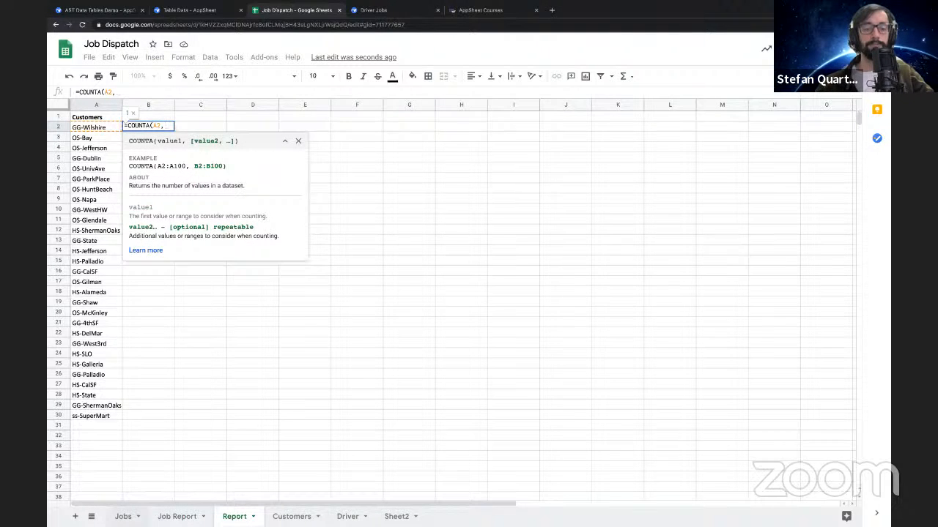
{"action": "left_click", "coordinate": [123, 517]}
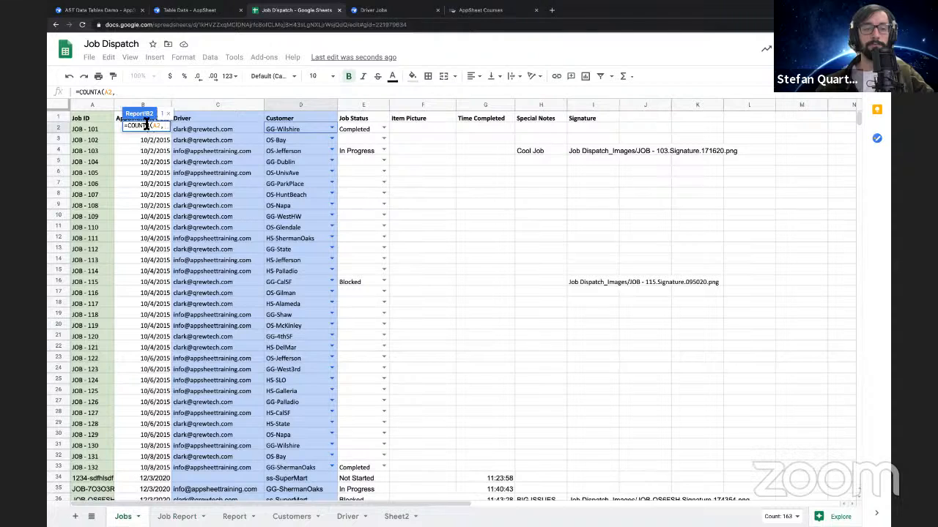
{"action": "left_click", "coordinate": [302, 105]}
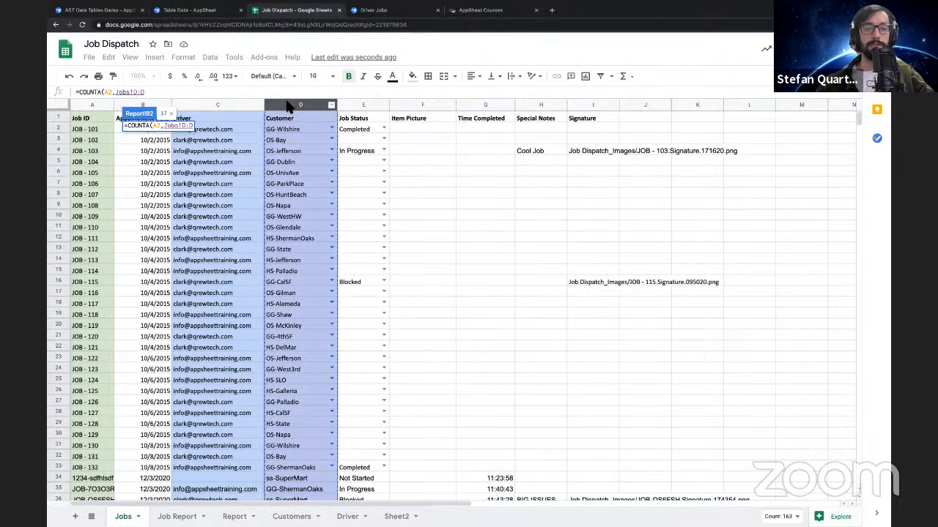
{"action": "key", "text": "Return"}
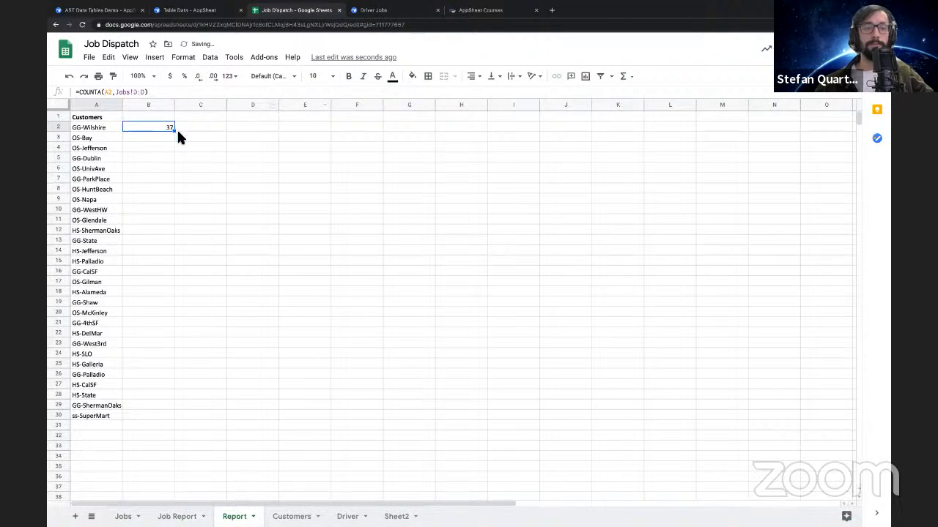
{"action": "left_click_drag", "start_coordinate": [178, 135], "coordinate": [151, 417]}
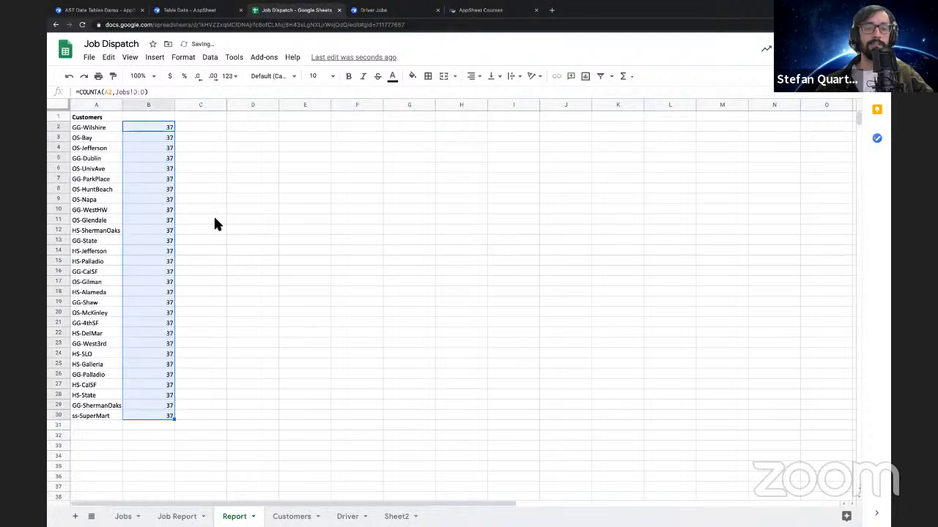
Inspect the copied formulas in column B and compare them with the pivot table on the Job Report sheet
{"action": "left_click", "coordinate": [206, 210]}
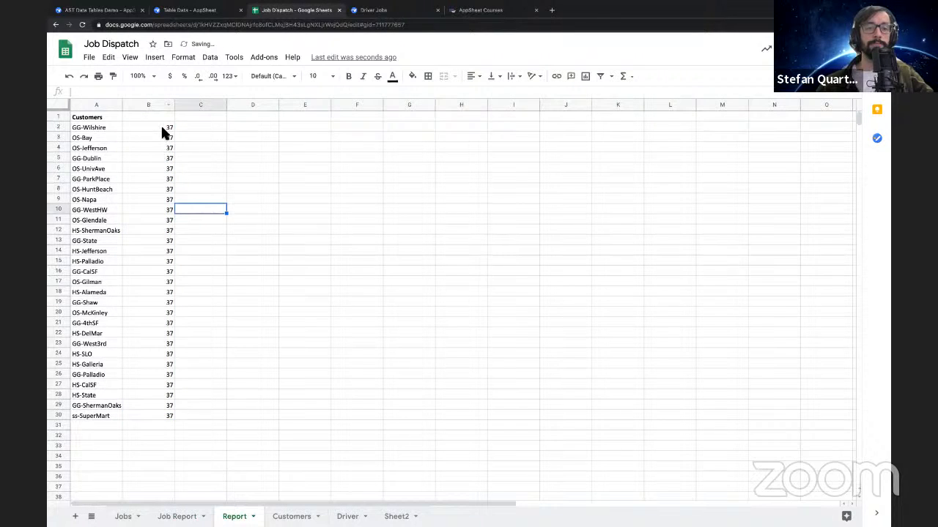
{"action": "left_click", "coordinate": [162, 129]}
{"action": "left_click", "coordinate": [159, 147]}
{"action": "left_click", "coordinate": [156, 159]}
{"action": "left_click", "coordinate": [156, 178]}
{"action": "left_click", "coordinate": [154, 210]}
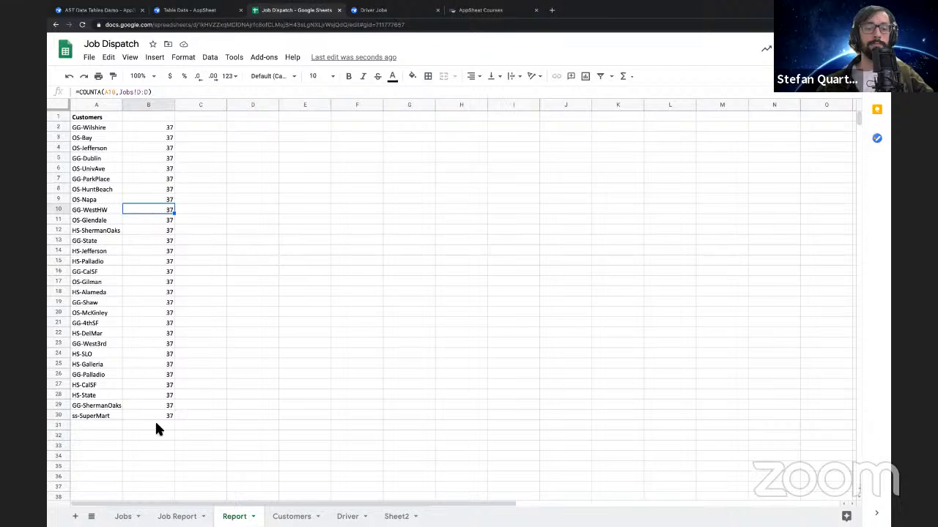
{"action": "left_click", "coordinate": [177, 516]}
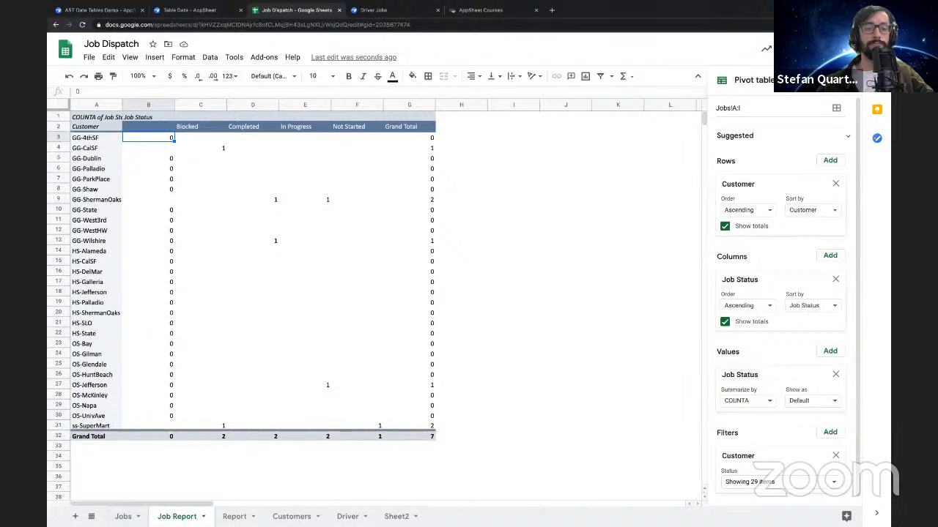
{"action": "left_click", "coordinate": [235, 516]}
Change the B2 formula's function to COUNTIF and remove the A2 argument so that Jobs!D:D is the tested range
{"action": "left_click", "coordinate": [151, 128]}
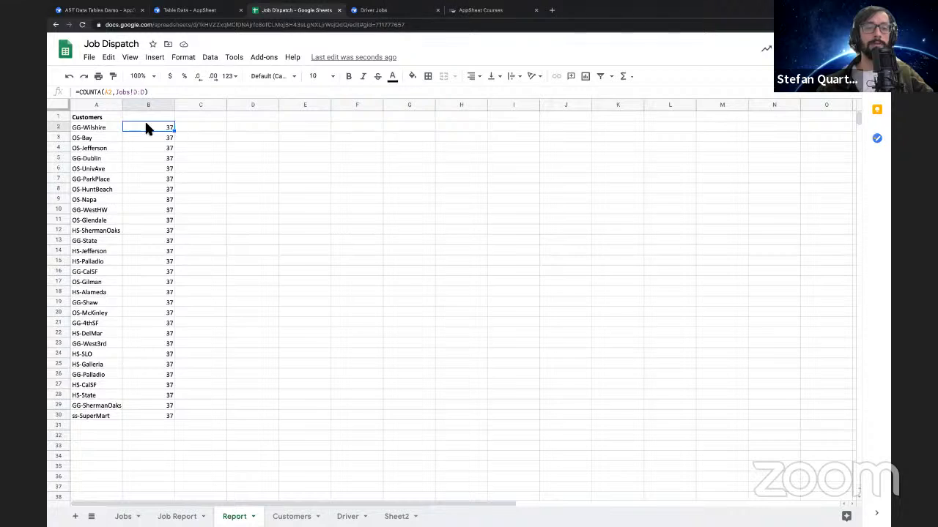
{"action": "double_click", "coordinate": [151, 127]}
{"action": "key", "text": "BackSpace"}
{"action": "type", "text": "IF"}
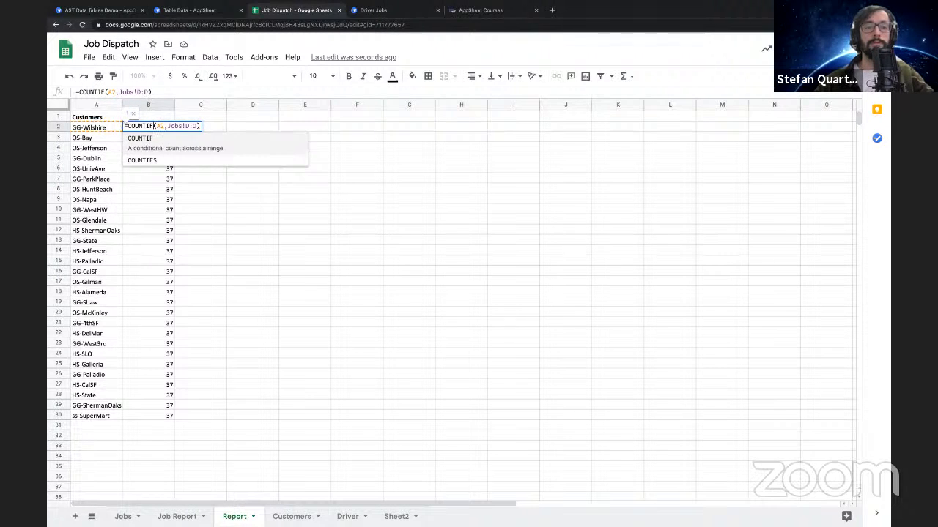
{"action": "key", "text": "Right"}
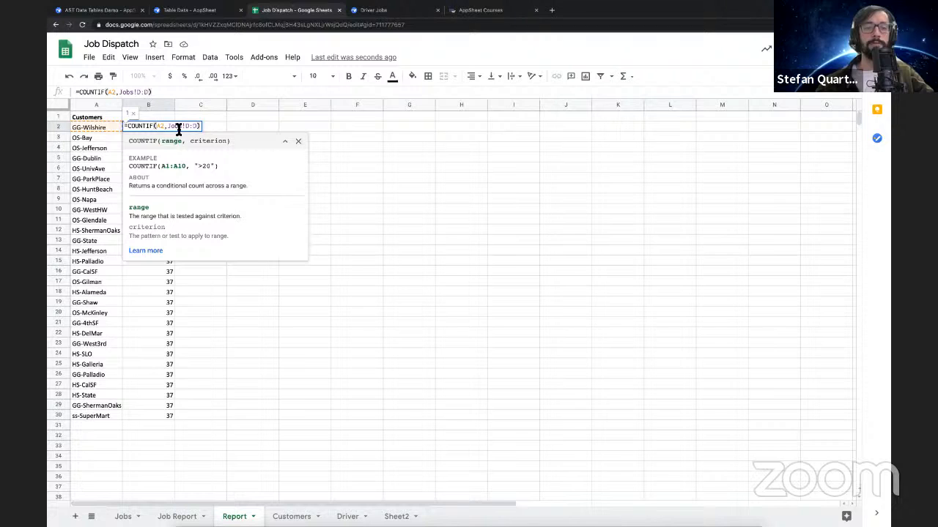
{"action": "left_click_drag", "start_coordinate": [168, 127], "coordinate": [157, 128]}
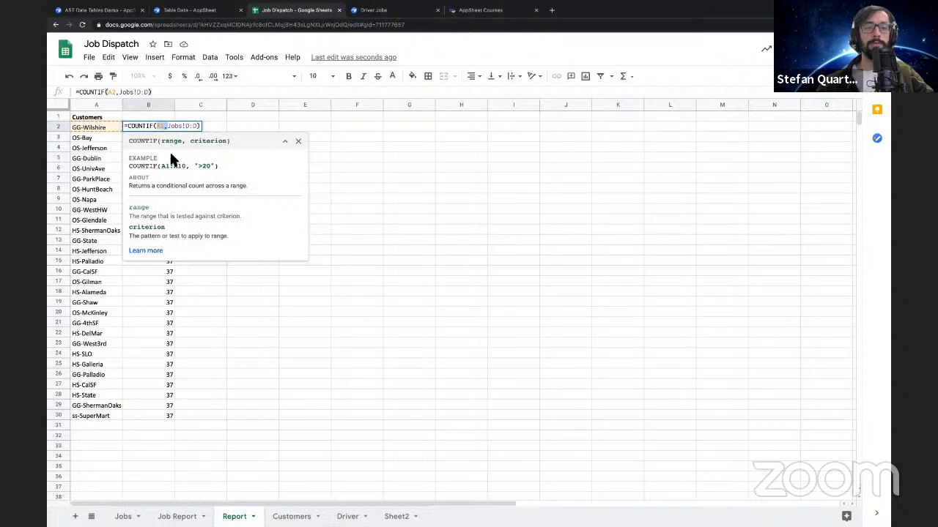
{"action": "key", "text": "BackSpace"}
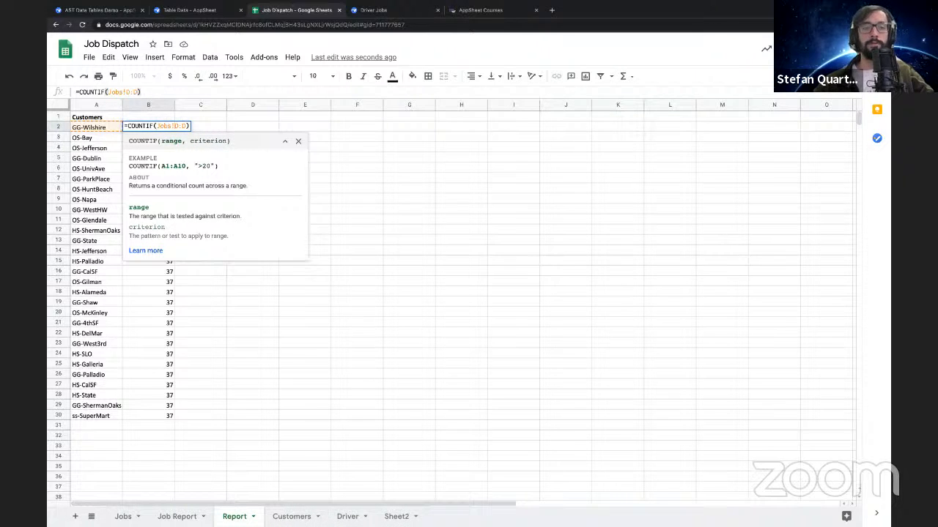
{"action": "type", "text": ","}
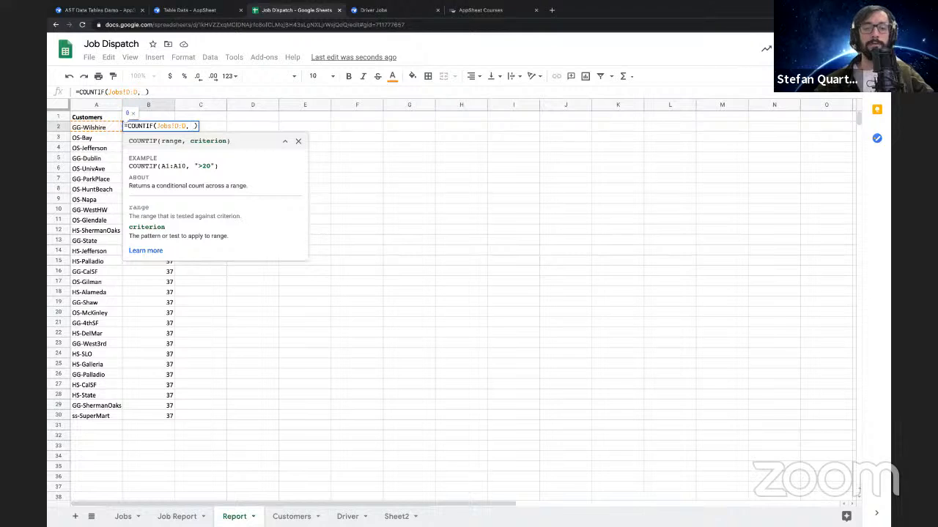
Add "="a2 as the COUNTIF criterion in B2 and commit the formula
{"action": "key", "text": "BackSpace"}
{"action": "type", "text": "\"=\""}
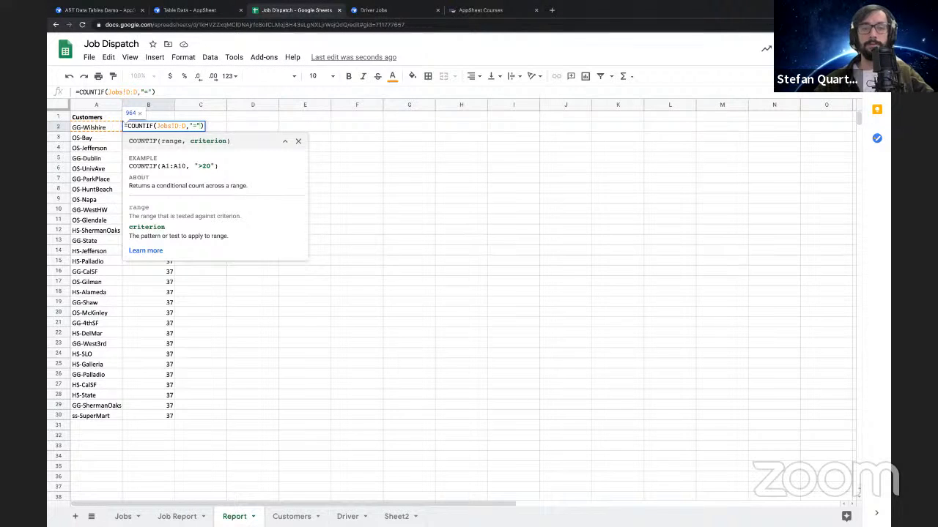
{"action": "type", "text": "DONT NEED TO LOGIN"}
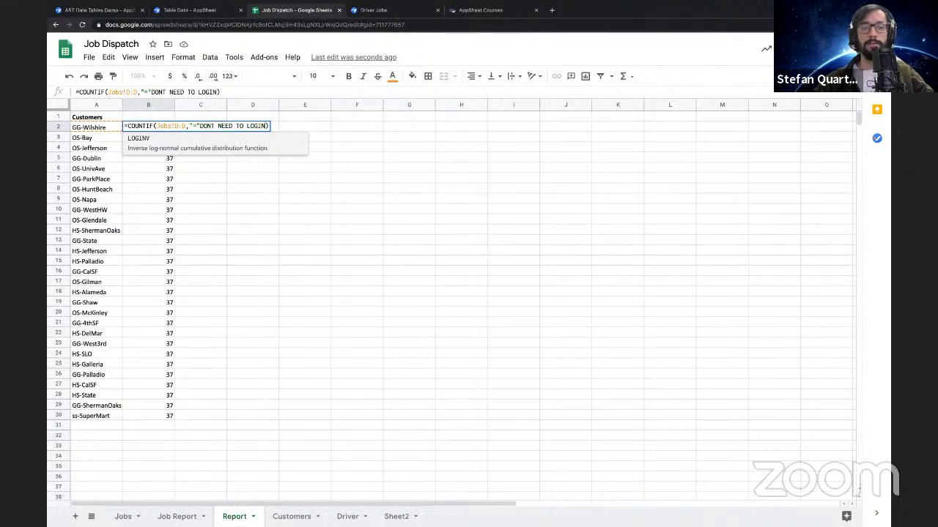
{"action": "key", "text": "super+z"}
{"action": "type", "text": "a2"}
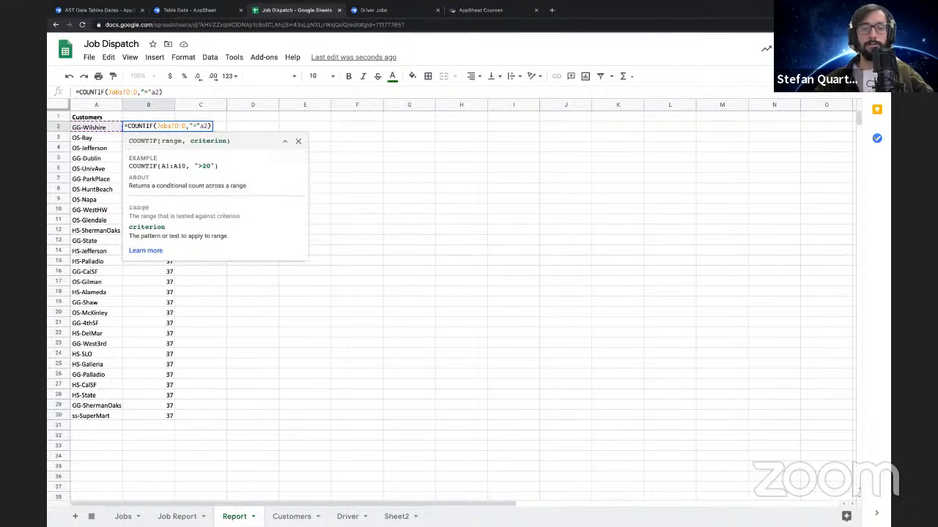
{"action": "key", "text": "Return"}
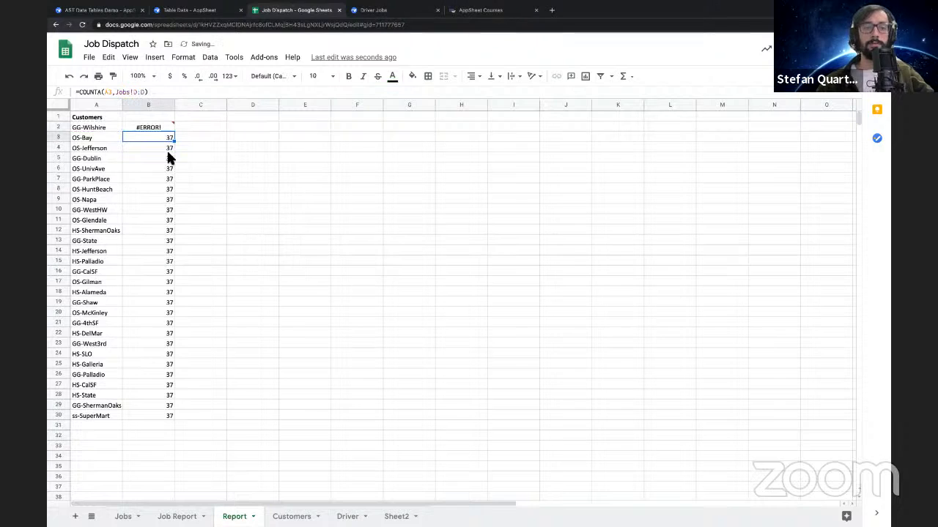
Correct the B2 formula to =COUNTIF(Jobs!D:D,"="&a2) and fill it down to B30
{"action": "left_click", "coordinate": [154, 128]}
{"action": "double_click", "coordinate": [155, 128]}
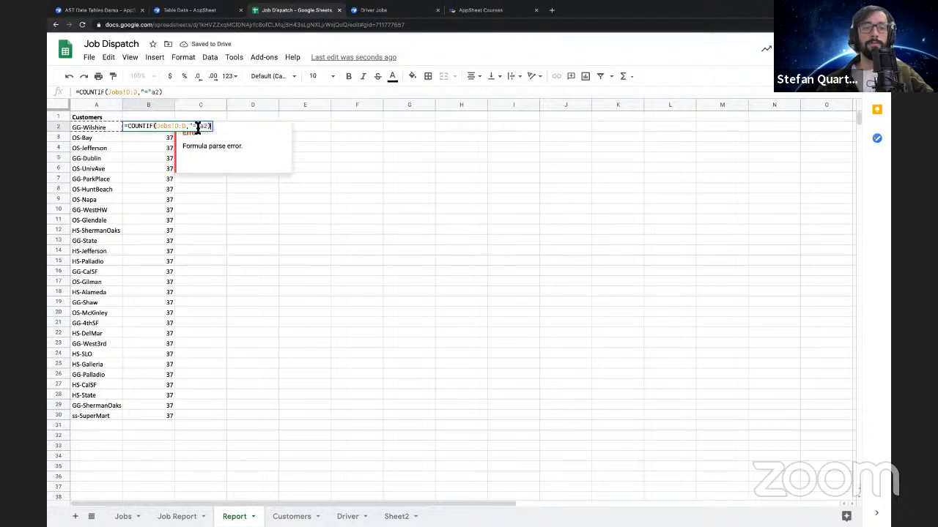
{"action": "left_click", "coordinate": [201, 128]}
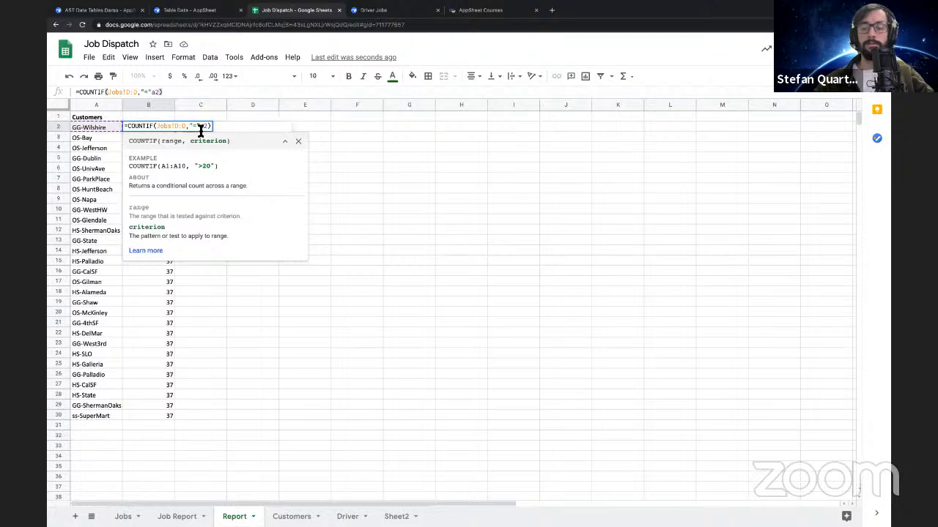
{"action": "type", "text": "&"}
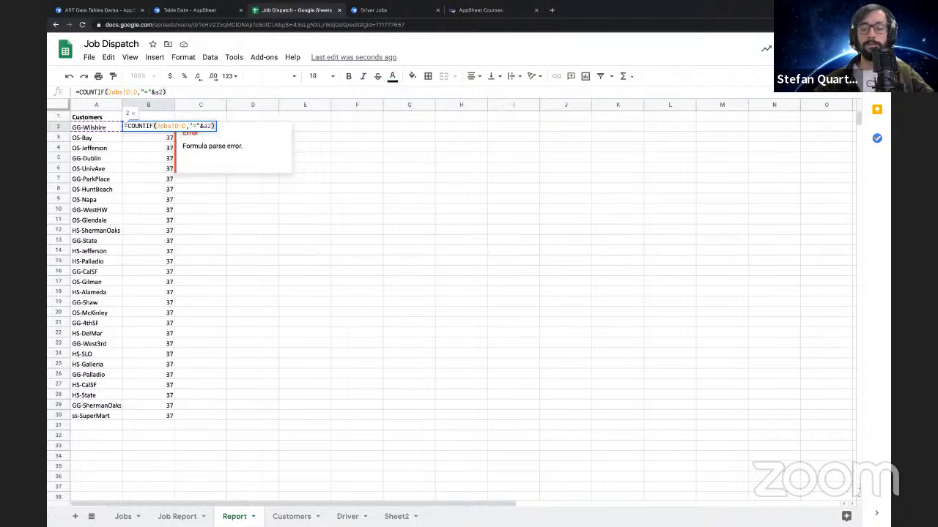
{"action": "key", "text": "Return"}
{"action": "left_click", "coordinate": [172, 129]}
{"action": "left_click_drag", "start_coordinate": [175, 131], "coordinate": [168, 419]}
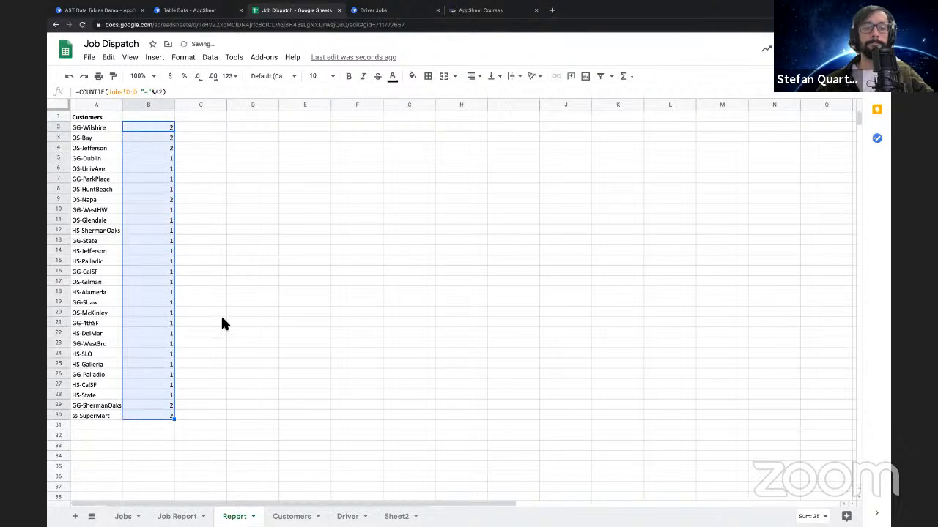
Add a bold Job Count header in B1 above the counts and check the finished range A2:B30
{"action": "left_click", "coordinate": [184, 149]}
{"action": "left_click_drag", "start_coordinate": [111, 128], "coordinate": [145, 417]}
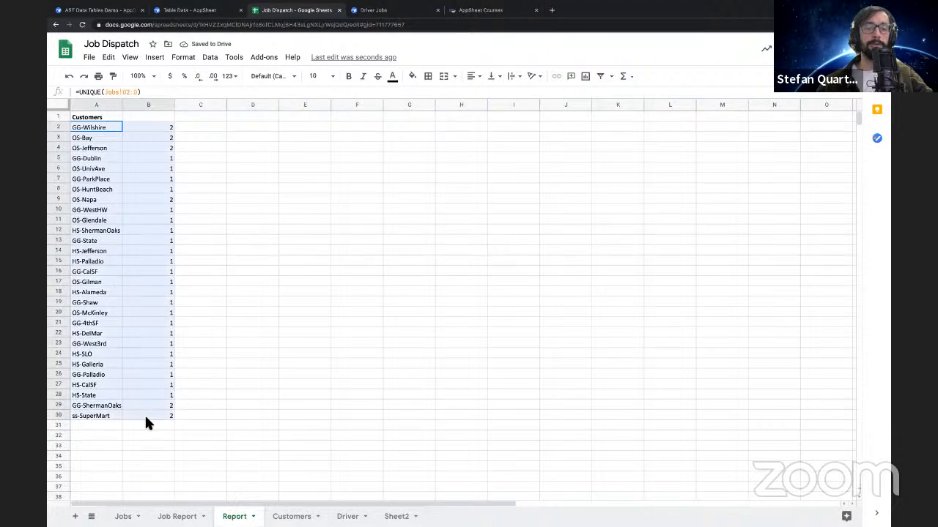
{"action": "left_click", "coordinate": [144, 119]}
{"action": "type", "text": "Relat"}
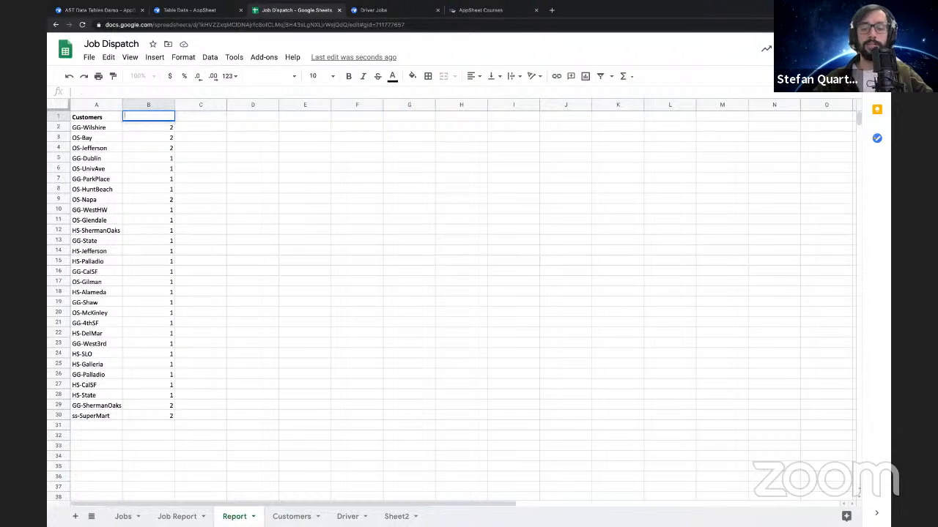
{"action": "type", "text": "Job Count"}
{"action": "key", "text": "Return"}
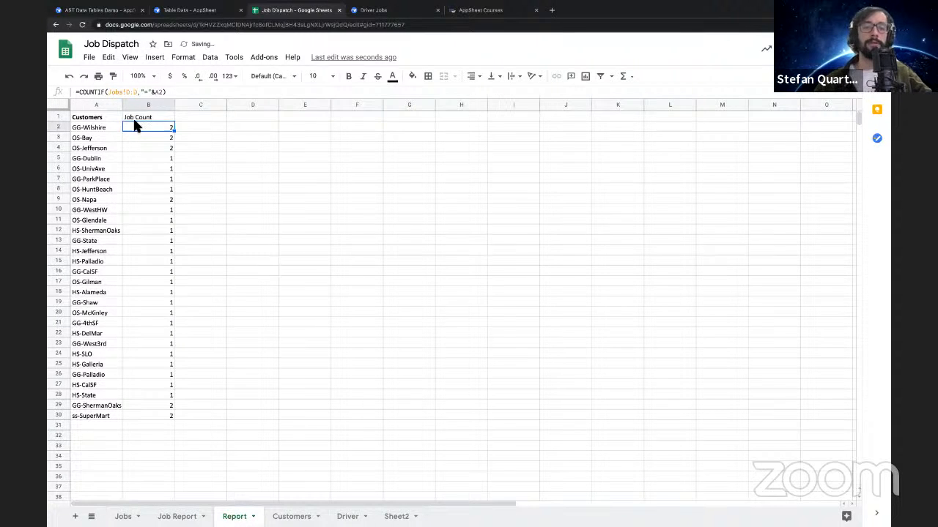
{"action": "left_click", "coordinate": [139, 120]}
{"action": "left_click_drag", "start_coordinate": [90, 127], "coordinate": [153, 414]}
{"action": "left_click", "coordinate": [153, 415]}
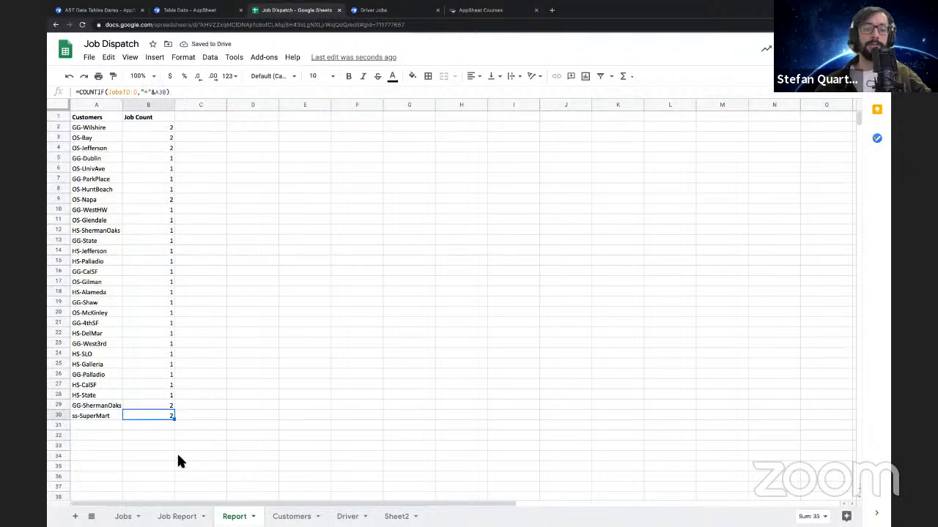
Switch to the AST Data Tables Demo app in AppSheet and delete the Job Report table
{"action": "left_click", "coordinate": [187, 10]}
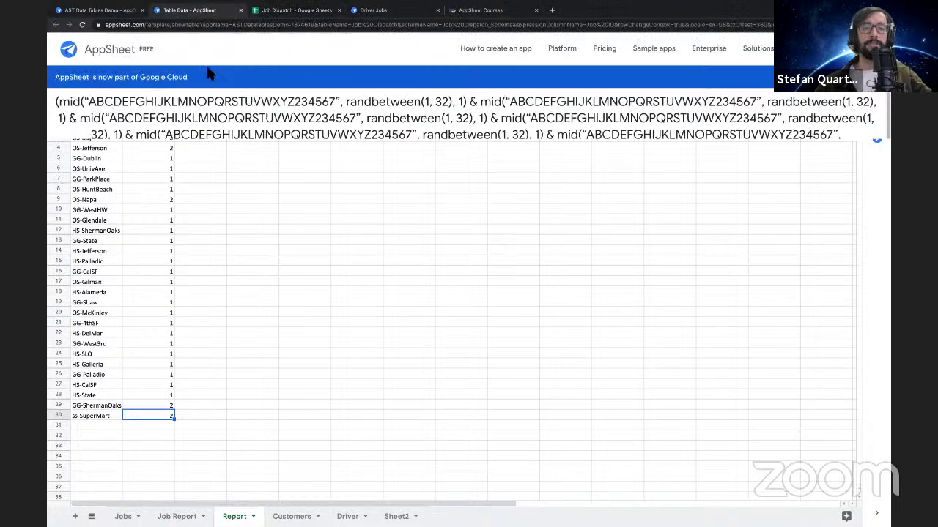
{"action": "key", "text": "ctrl+shift+Tab"}
{"action": "left_click", "coordinate": [609, 282]}
{"action": "left_click", "coordinate": [609, 280]}
{"action": "left_click", "coordinate": [222, 161]}
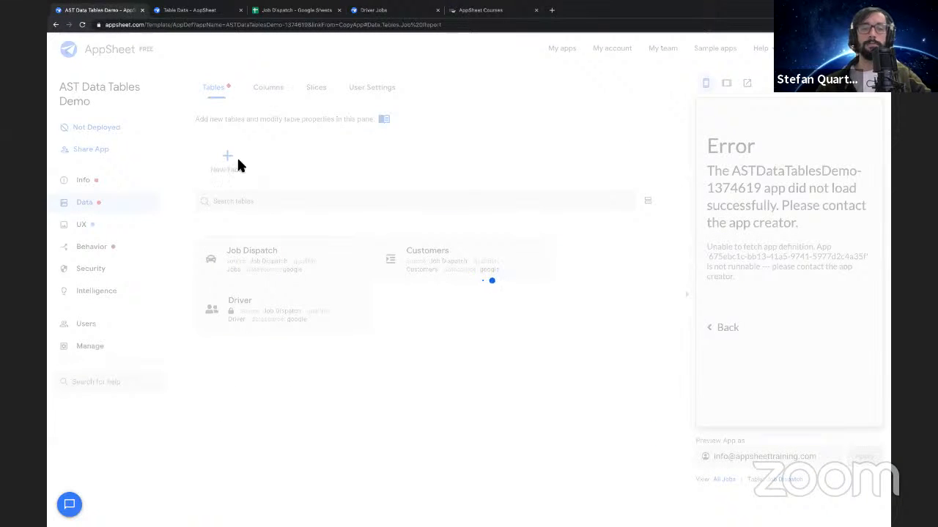
{"action": "left_click", "coordinate": [238, 164]}
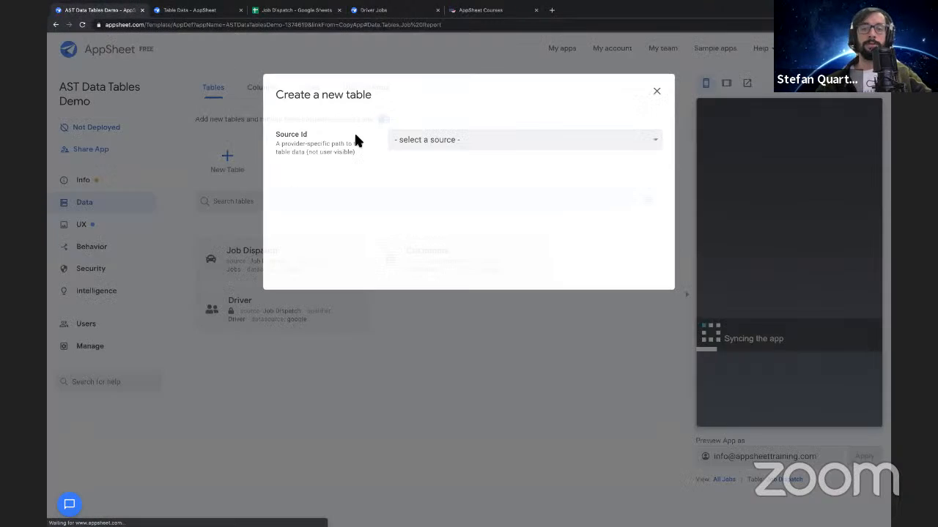
{"action": "left_click", "coordinate": [417, 140]}
{"action": "left_click", "coordinate": [418, 151]}
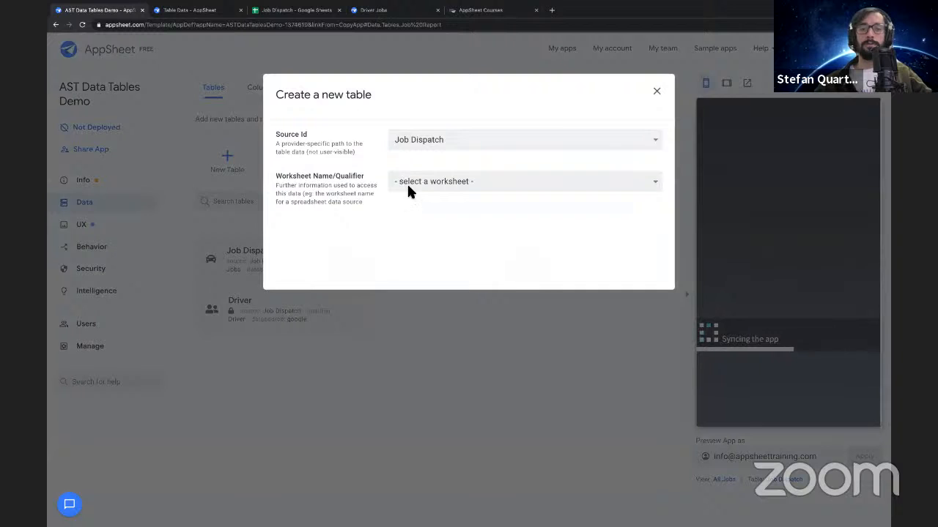
{"action": "left_click", "coordinate": [407, 181]}
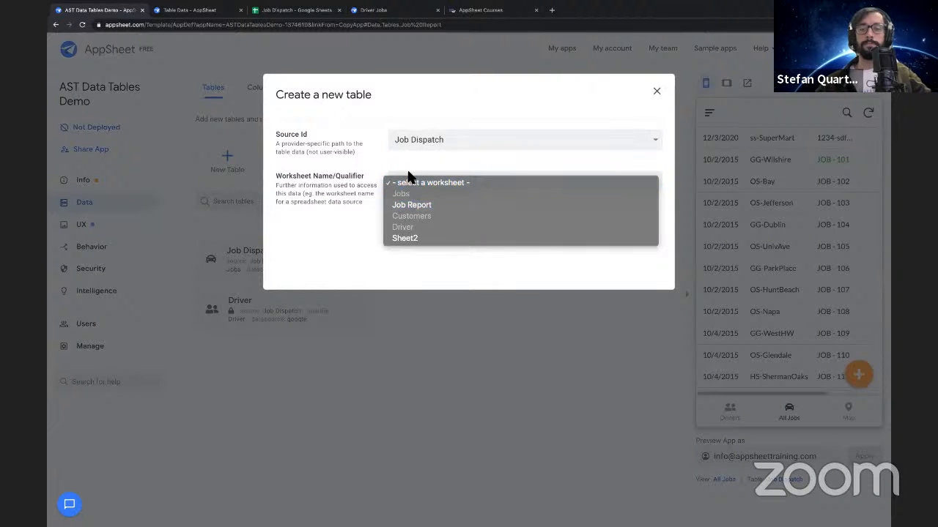
{"action": "left_click", "coordinate": [410, 181]}
{"action": "left_click", "coordinate": [656, 91]}
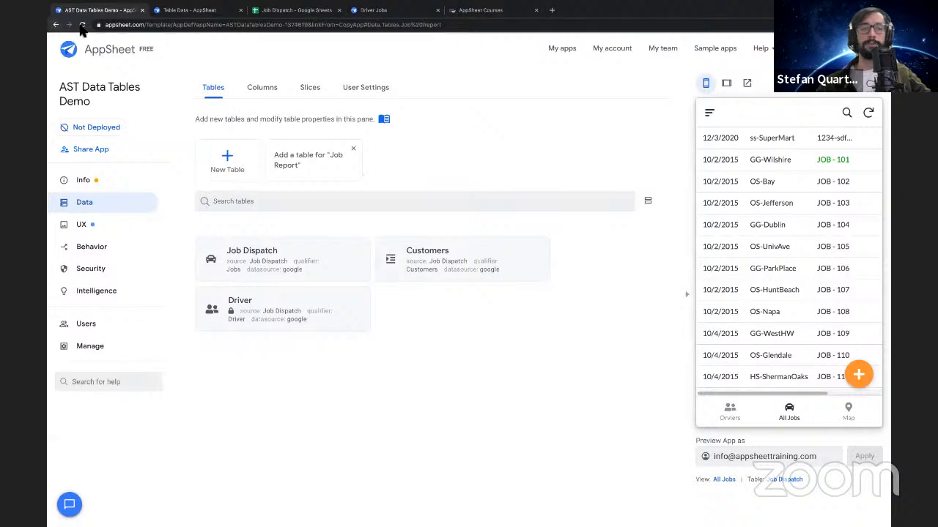
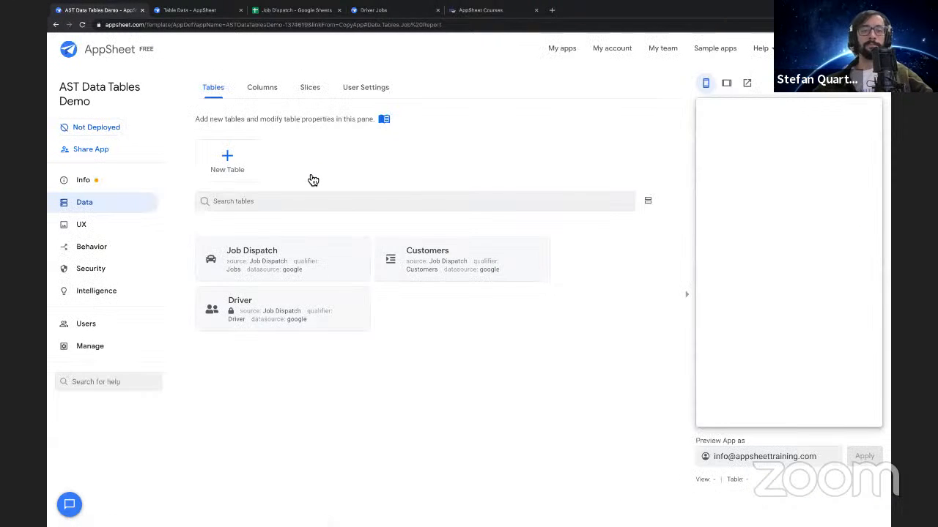
Add the Report worksheet of the Job Dispatch source to the app as a read-only table
{"action": "left_click", "coordinate": [227, 169]}
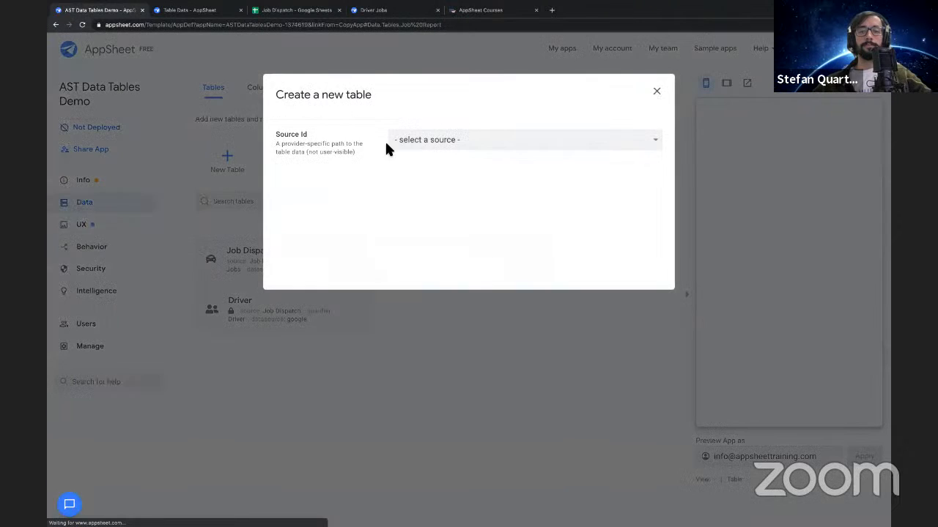
{"action": "left_click", "coordinate": [526, 139]}
{"action": "left_click", "coordinate": [522, 152]}
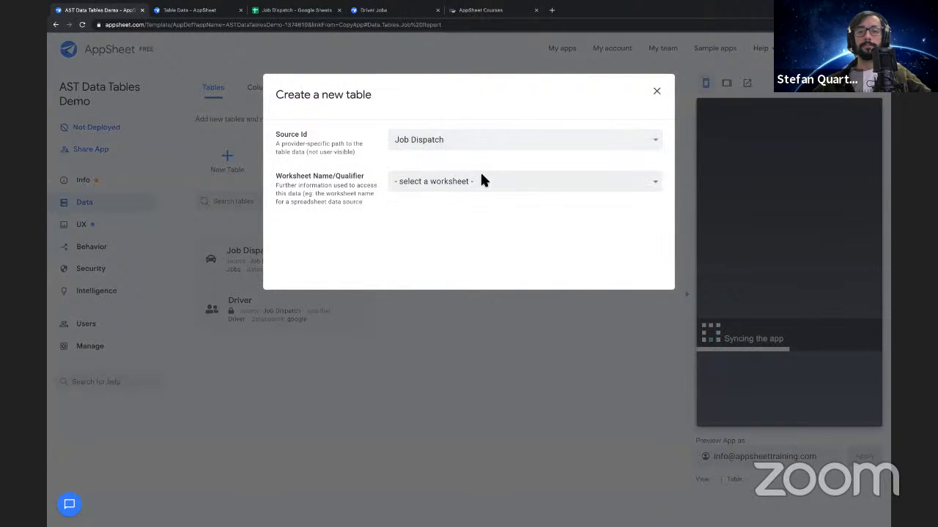
{"action": "left_click", "coordinate": [480, 180]}
{"action": "left_click", "coordinate": [638, 138]}
{"action": "left_click", "coordinate": [633, 212]}
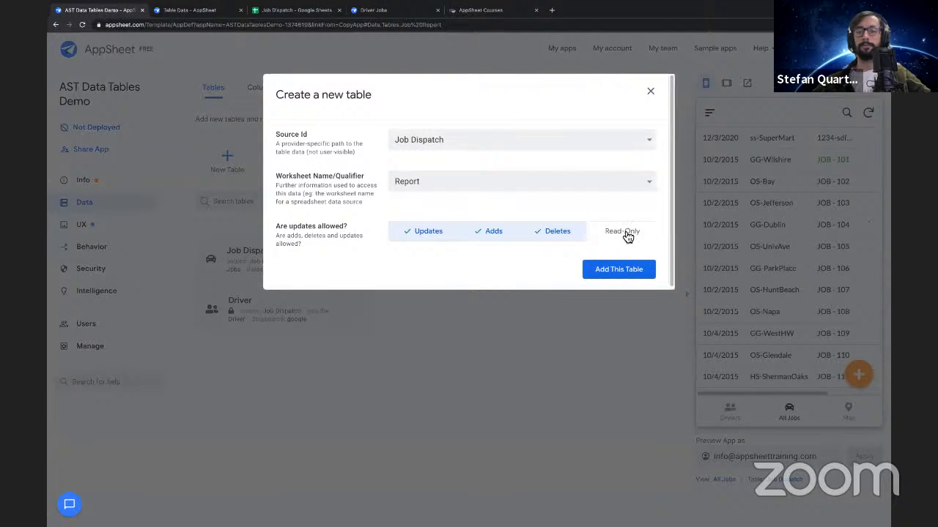
{"action": "left_click", "coordinate": [623, 232]}
{"action": "left_click", "coordinate": [615, 278]}
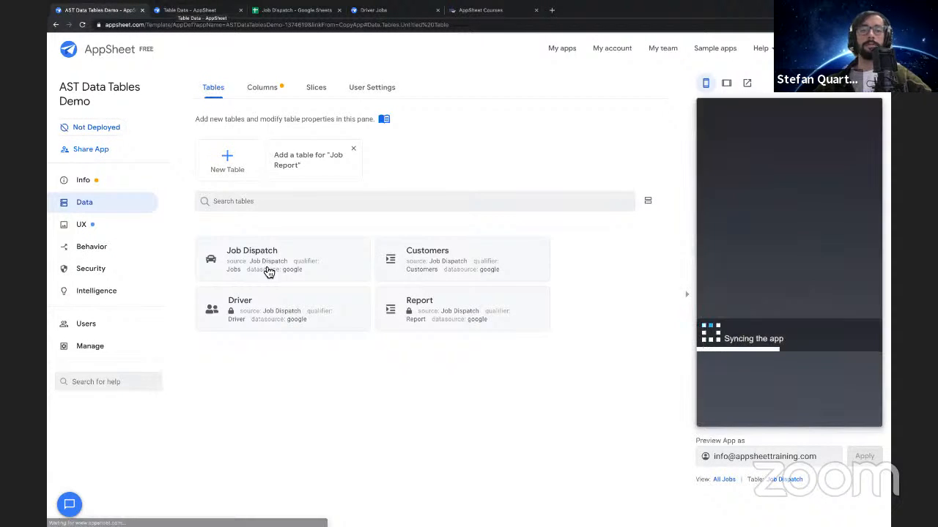
Review the Report table's settings and the column overview of all tables
{"action": "left_click", "coordinate": [421, 314]}
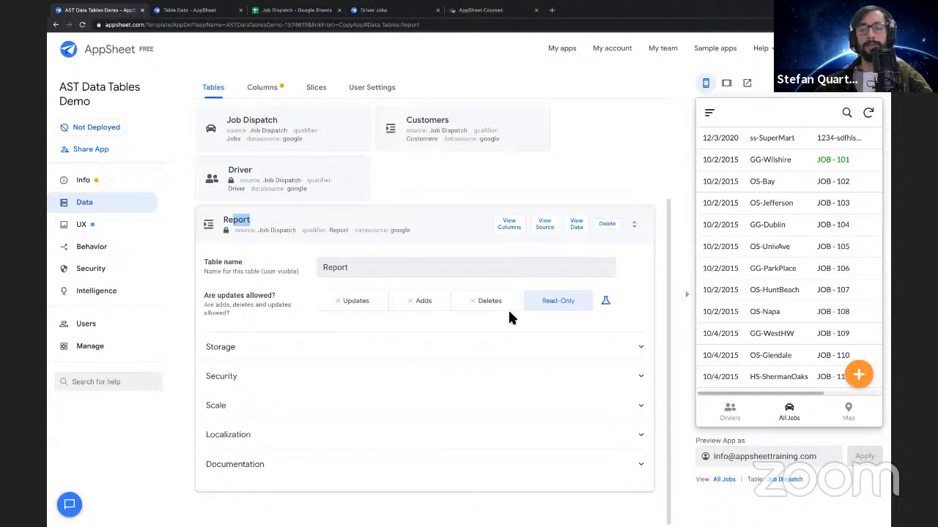
{"action": "left_click", "coordinate": [368, 222]}
{"action": "left_click", "coordinate": [258, 89]}
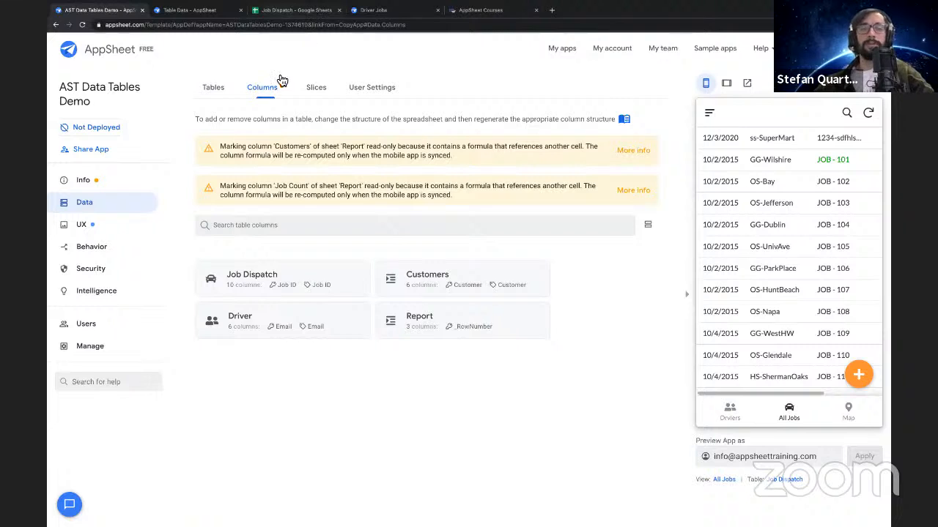
{"action": "left_click", "coordinate": [709, 113]}
{"action": "left_click", "coordinate": [872, 170]}
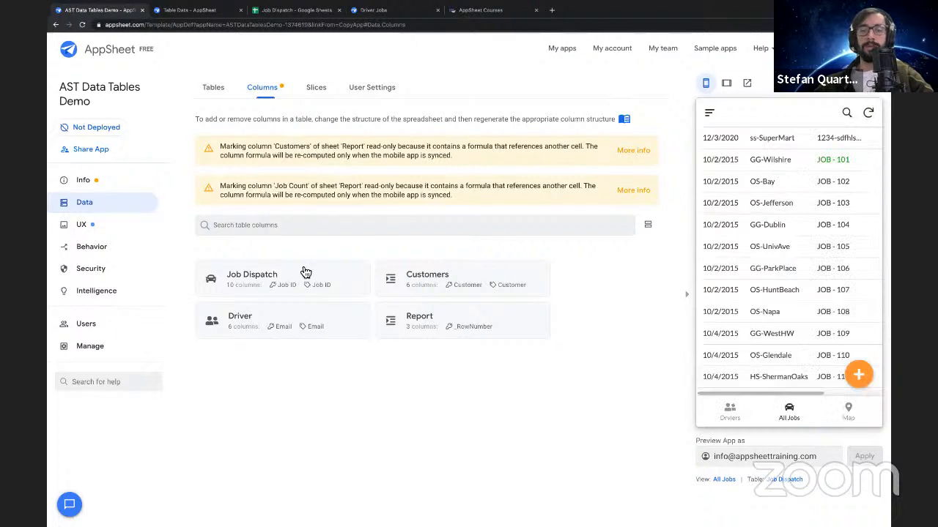
Create a new view in the UX section and set its view type to chart
{"action": "left_click", "coordinate": [126, 228]}
{"action": "scroll", "coordinate": [342, 325], "scroll_direction": "down", "scroll_amount": 1}
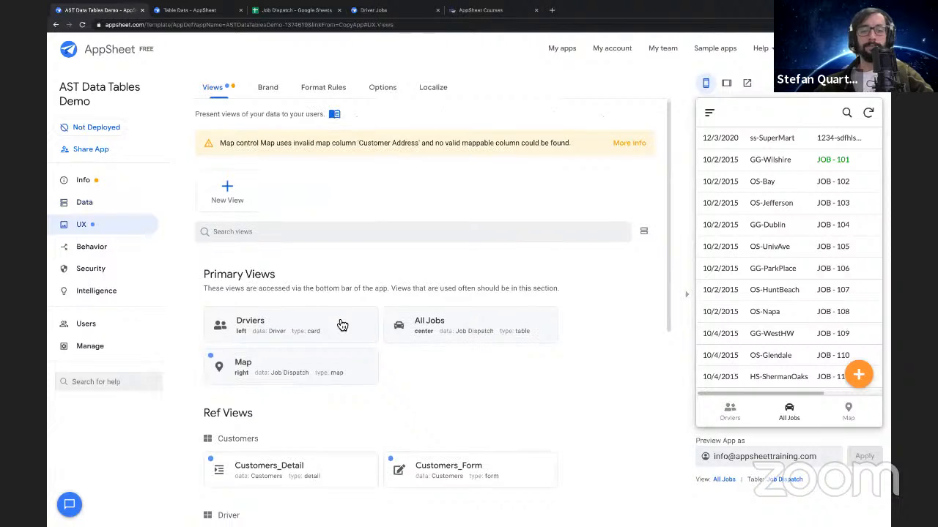
{"action": "left_click", "coordinate": [216, 182]}
{"action": "scroll", "coordinate": [422, 316], "scroll_direction": "down", "scroll_amount": 5}
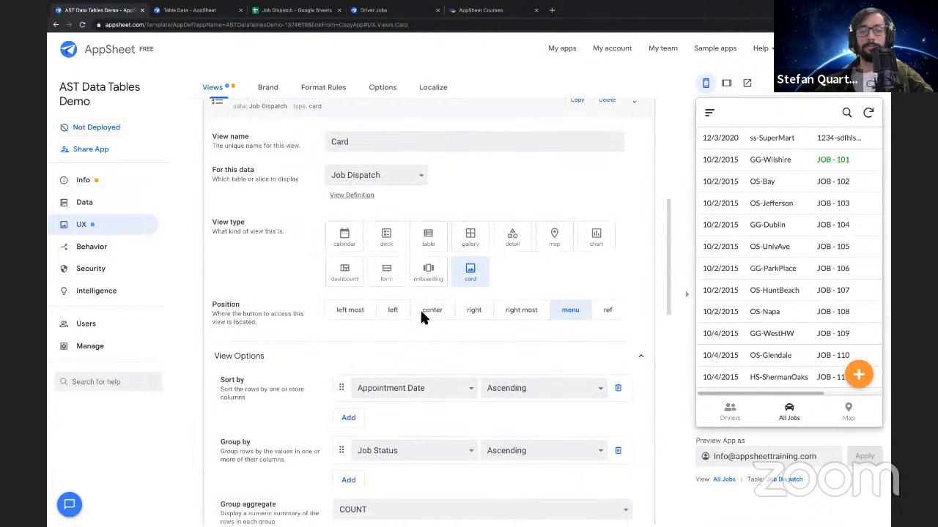
{"action": "left_click", "coordinate": [596, 236]}
{"action": "scroll", "coordinate": [447, 329], "scroll_direction": "down", "scroll_amount": 4}
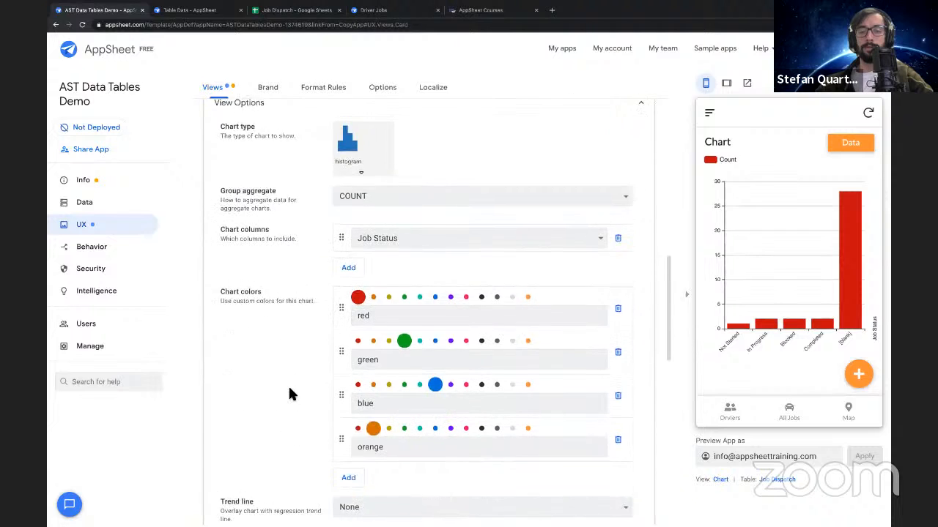
Try the col series chart type and check which chart columns the Job Dispatch data offers
{"action": "scroll", "coordinate": [293, 380], "scroll_direction": "up", "scroll_amount": 2}
{"action": "left_click", "coordinate": [359, 282]}
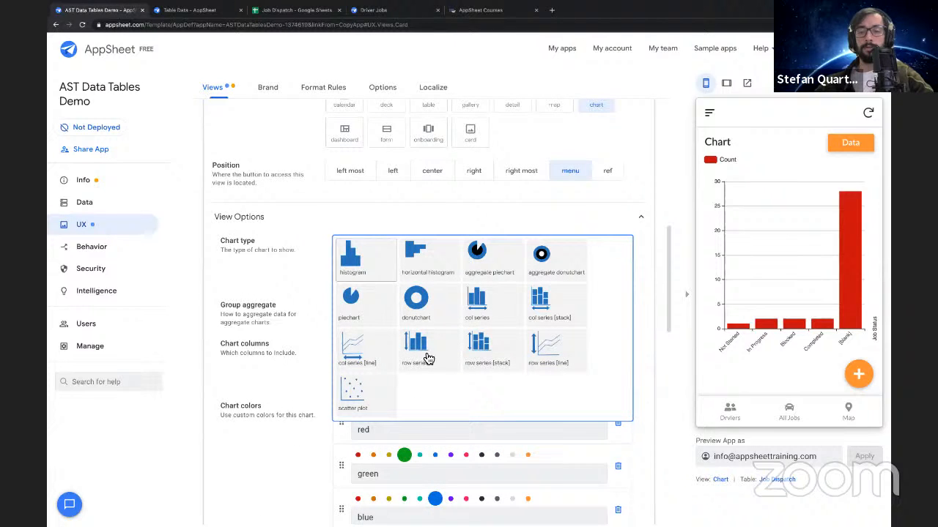
{"action": "left_click", "coordinate": [498, 315]}
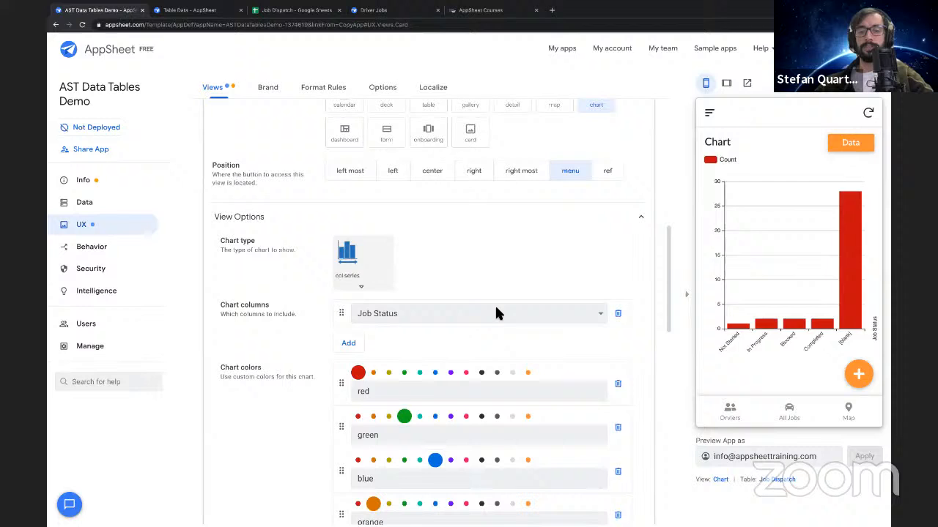
{"action": "left_click", "coordinate": [357, 272]}
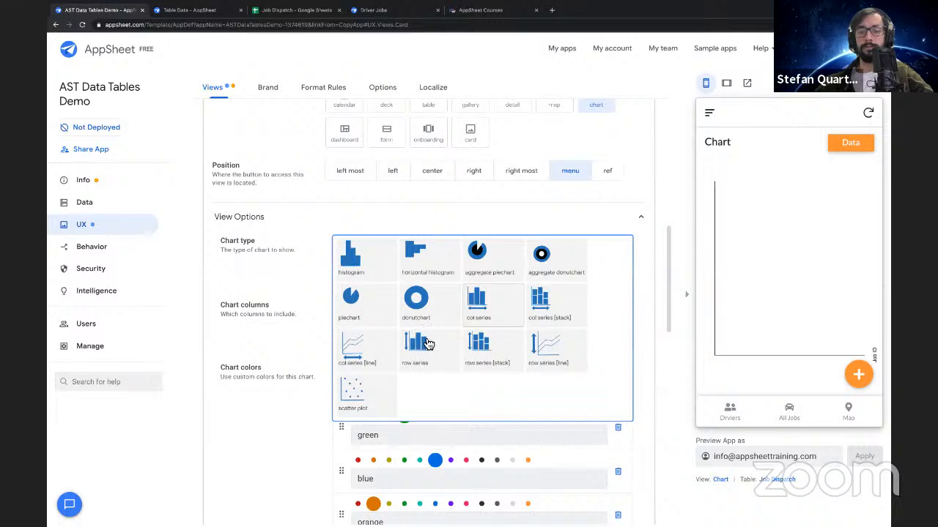
{"action": "left_click", "coordinate": [477, 300]}
{"action": "left_click", "coordinate": [367, 311]}
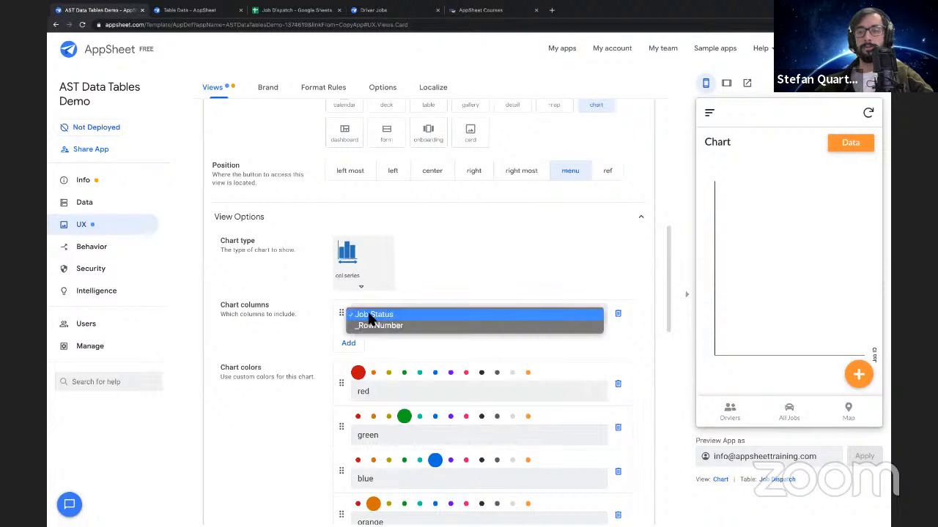
Switch the chart view's data to the Report table and check its available chart columns
{"action": "scroll", "coordinate": [411, 253], "scroll_direction": "up", "scroll_amount": 5}
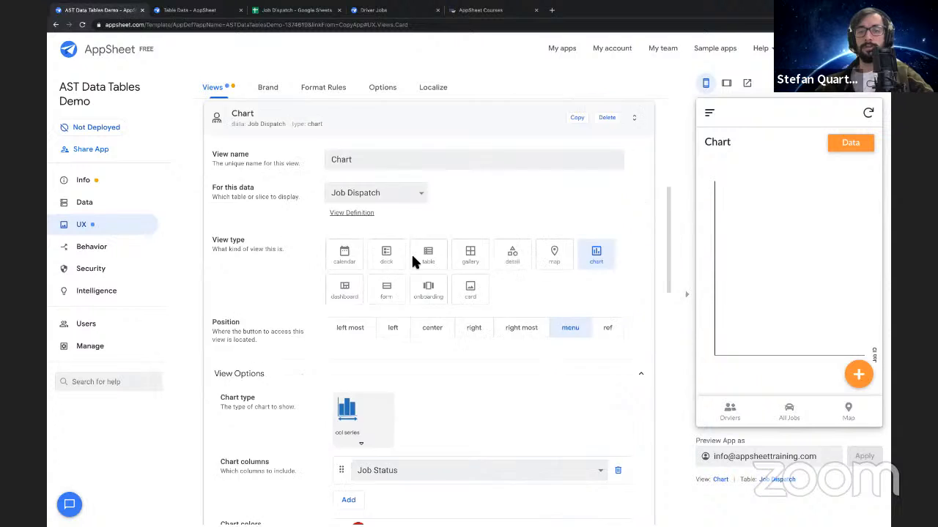
{"action": "left_click", "coordinate": [367, 339]}
{"action": "left_click", "coordinate": [370, 359]}
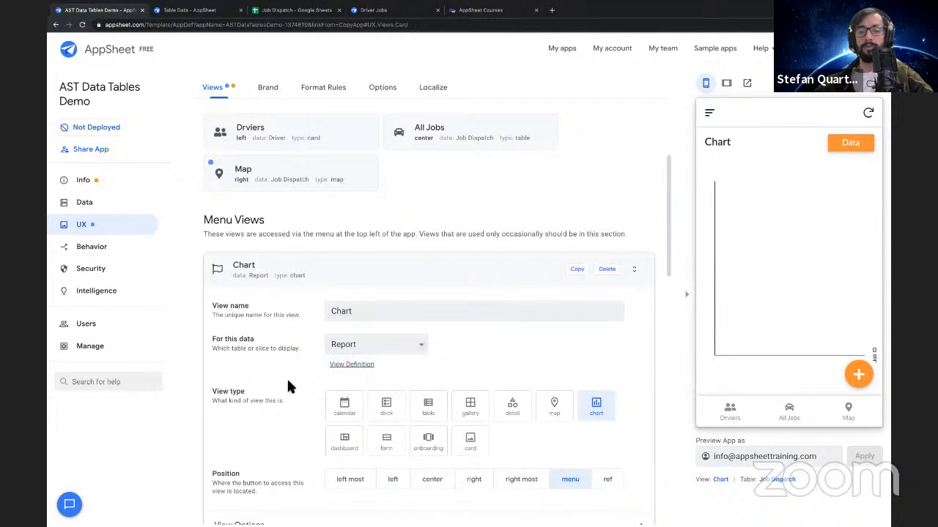
{"action": "scroll", "coordinate": [286, 377], "scroll_direction": "down", "scroll_amount": 4}
{"action": "left_click", "coordinate": [348, 375]}
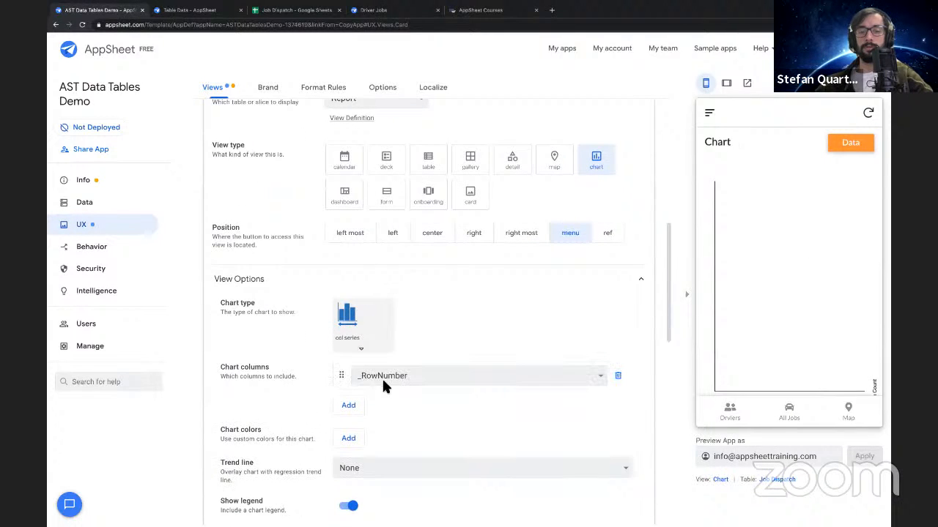
{"action": "left_click", "coordinate": [381, 378]}
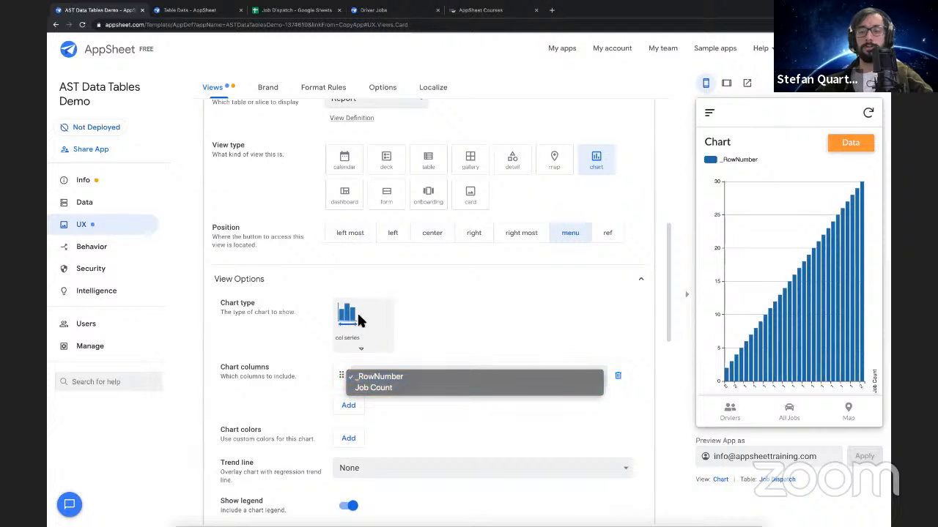
Try the row series chart type with Job Count as the chart column
{"action": "left_click", "coordinate": [356, 320]}
{"action": "left_click", "coordinate": [366, 335]}
{"action": "left_click", "coordinate": [423, 419]}
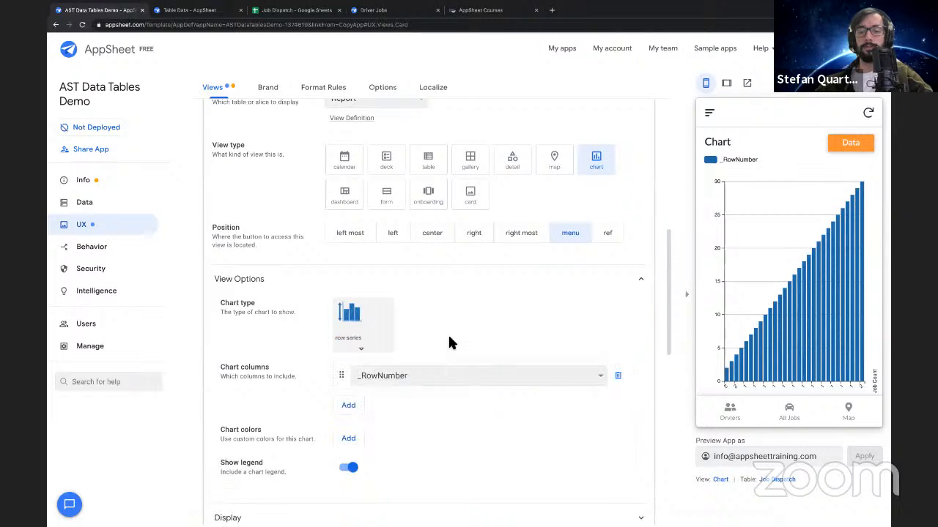
{"action": "left_click", "coordinate": [389, 377]}
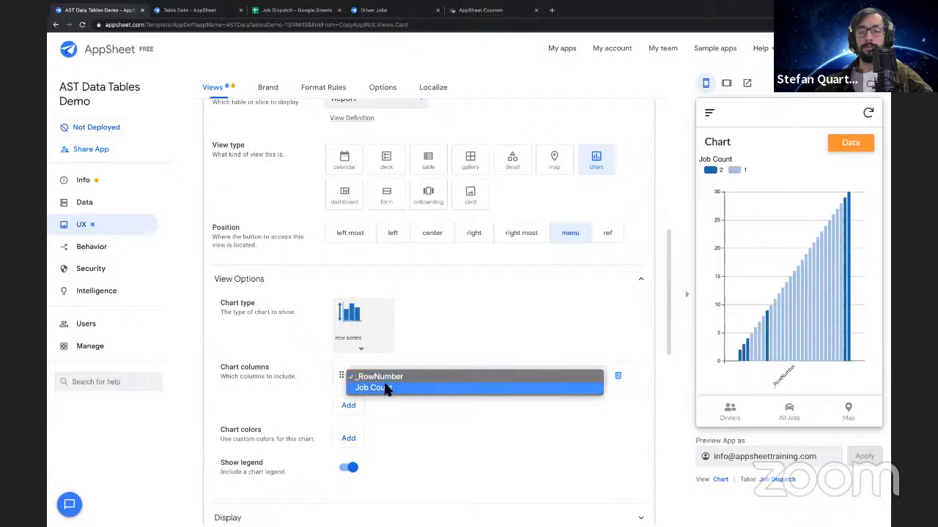
{"action": "left_click", "coordinate": [424, 388]}
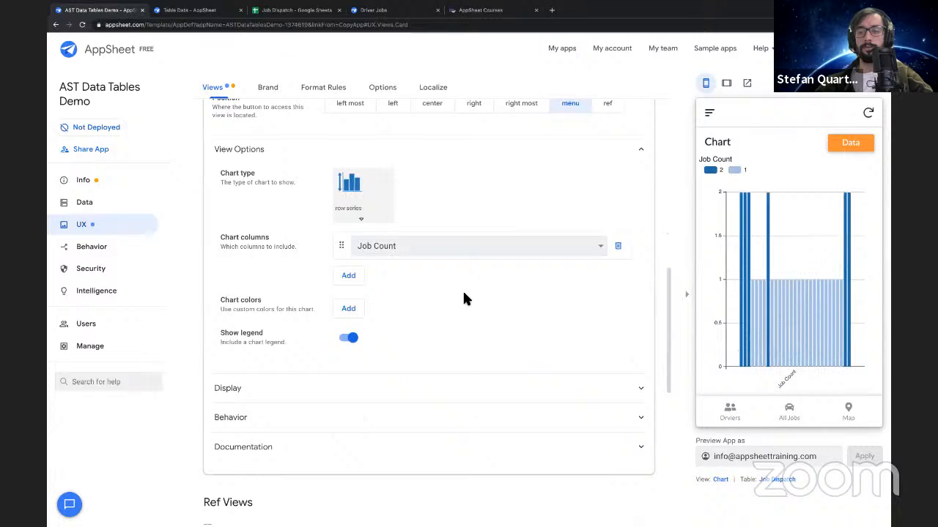
{"action": "scroll", "coordinate": [456, 292], "scroll_direction": "down", "scroll_amount": 2}
{"action": "scroll", "coordinate": [456, 292], "scroll_direction": "up", "scroll_amount": 3}
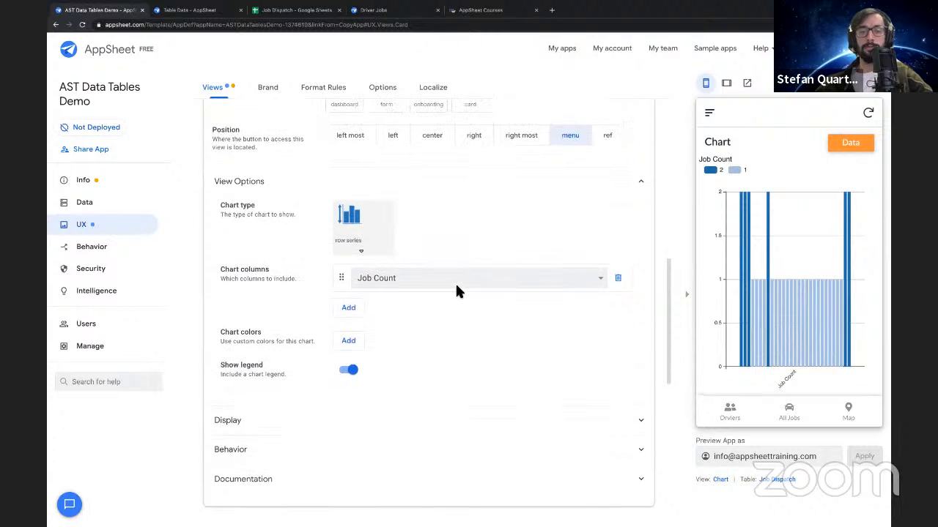
Make the chart a histogram of the Customers column with SUM :: Job Count as the group aggregate
{"action": "left_click", "coordinate": [354, 313]}
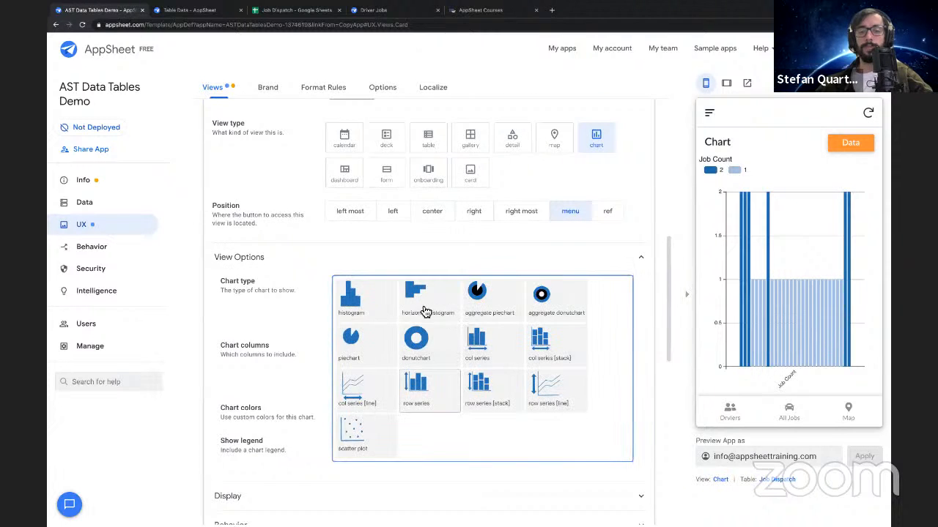
{"action": "left_click", "coordinate": [359, 306]}
{"action": "scroll", "coordinate": [449, 324], "scroll_direction": "down", "scroll_amount": 1}
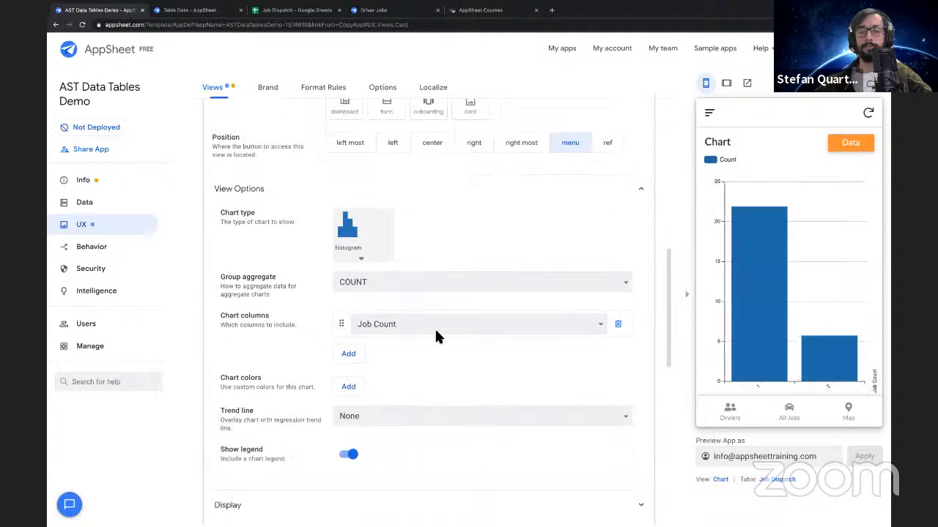
{"action": "left_click", "coordinate": [446, 322]}
{"action": "left_click", "coordinate": [438, 316]}
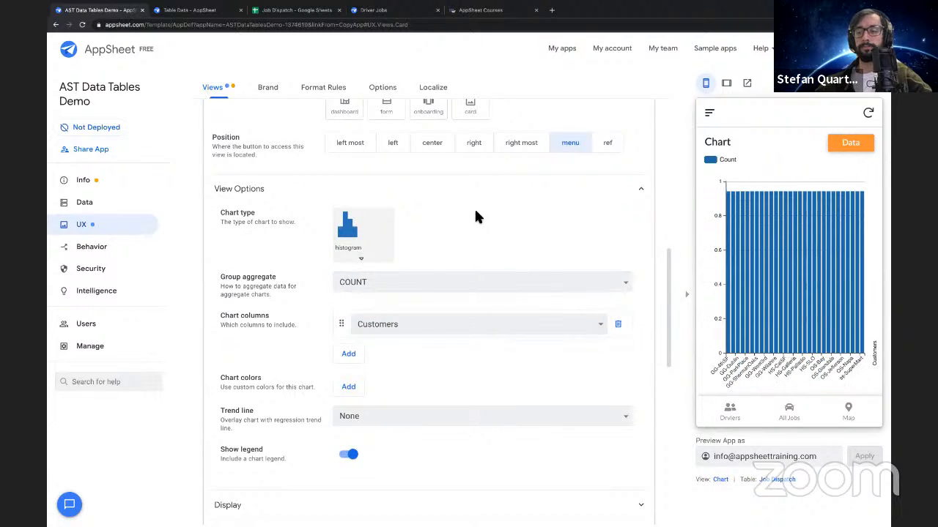
{"action": "left_click", "coordinate": [367, 291]}
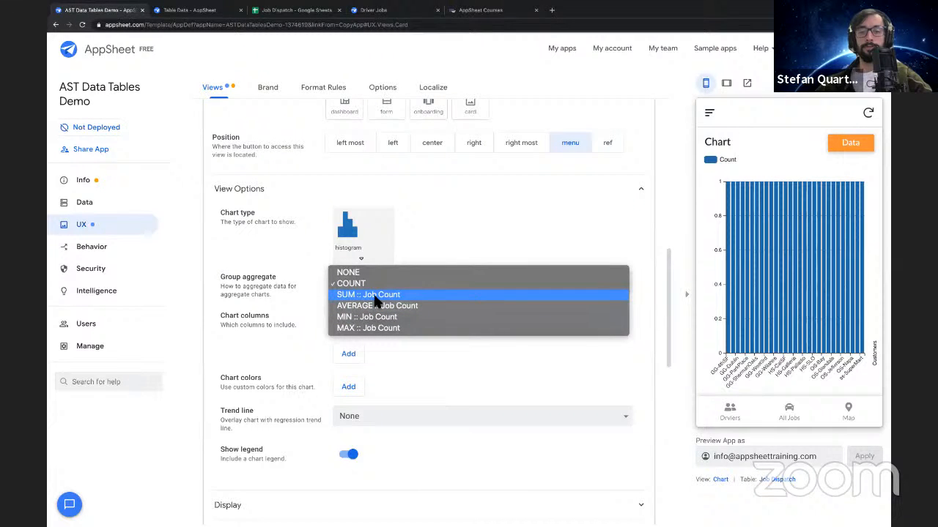
{"action": "left_click", "coordinate": [373, 296]}
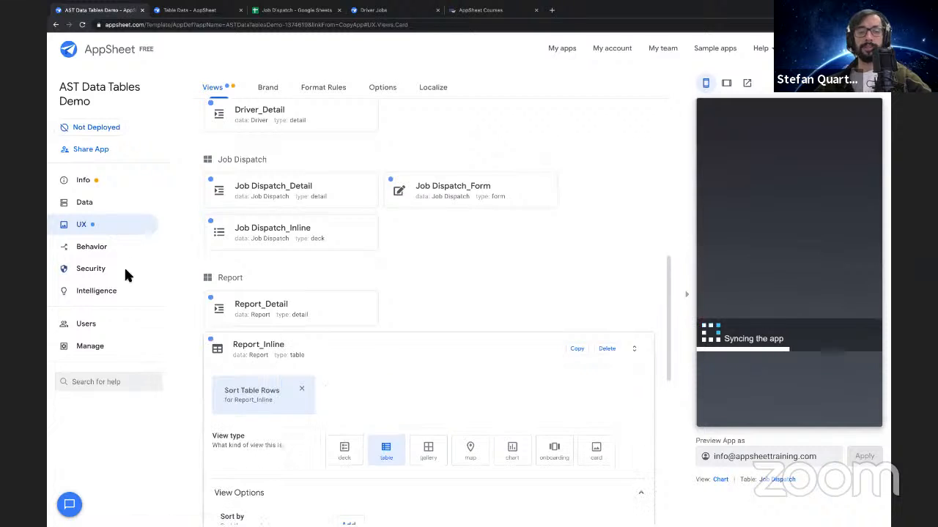
Open the Report table's Job Count column definition and examine the spreadsheet formula under Auto Compute
{"action": "left_click", "coordinate": [145, 203]}
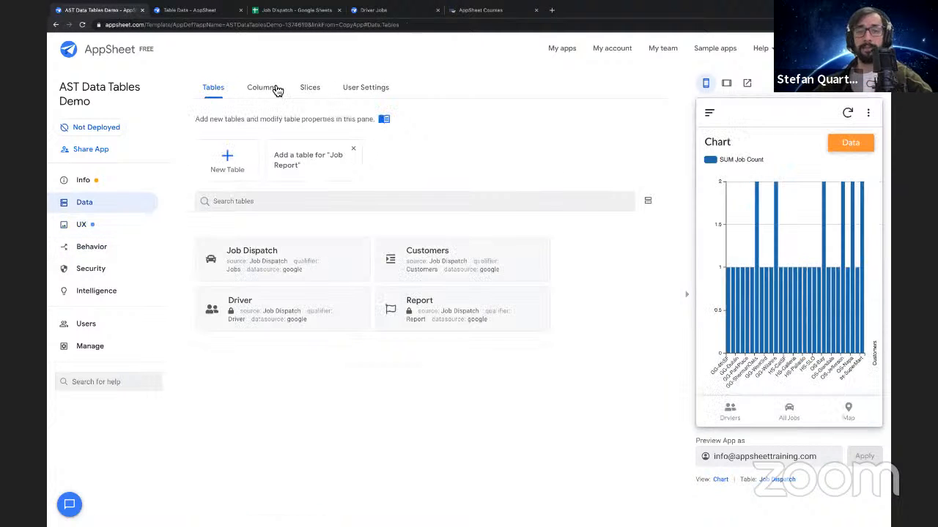
{"action": "left_click", "coordinate": [275, 91]}
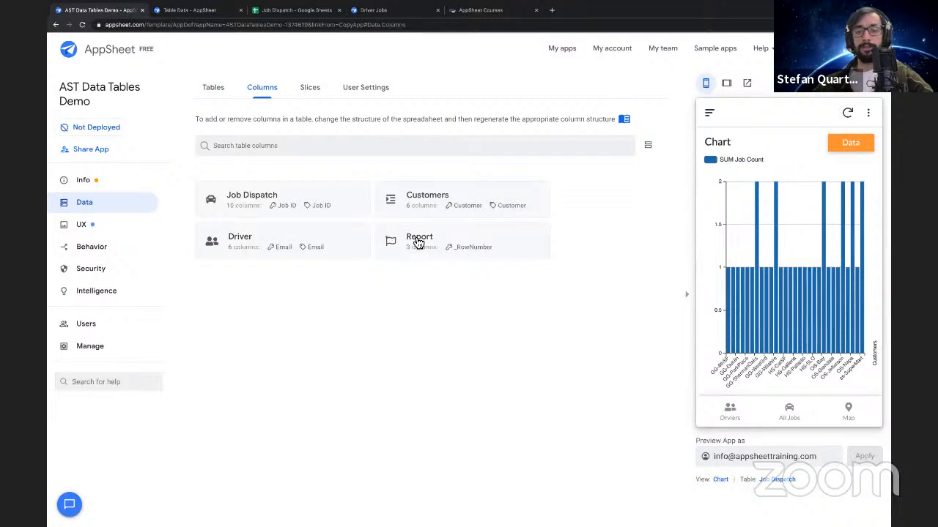
{"action": "left_click", "coordinate": [419, 236]}
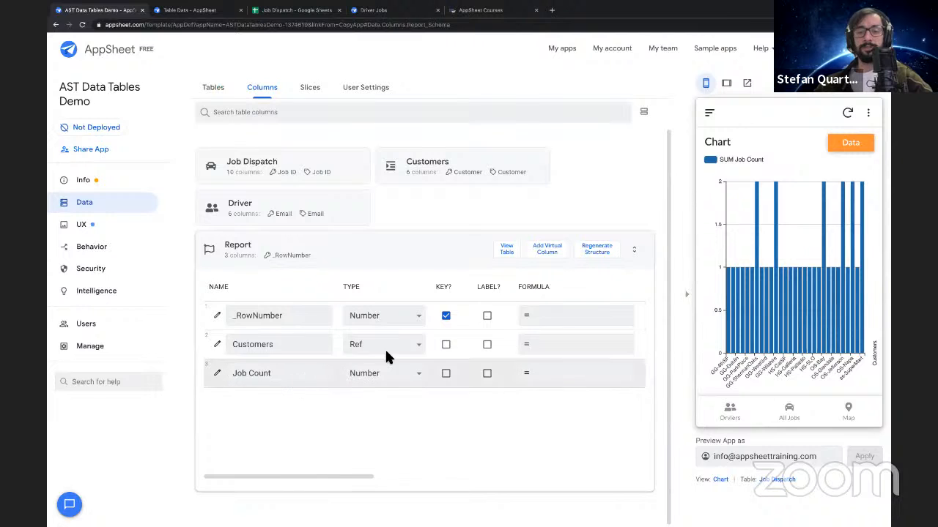
{"action": "left_click", "coordinate": [218, 377]}
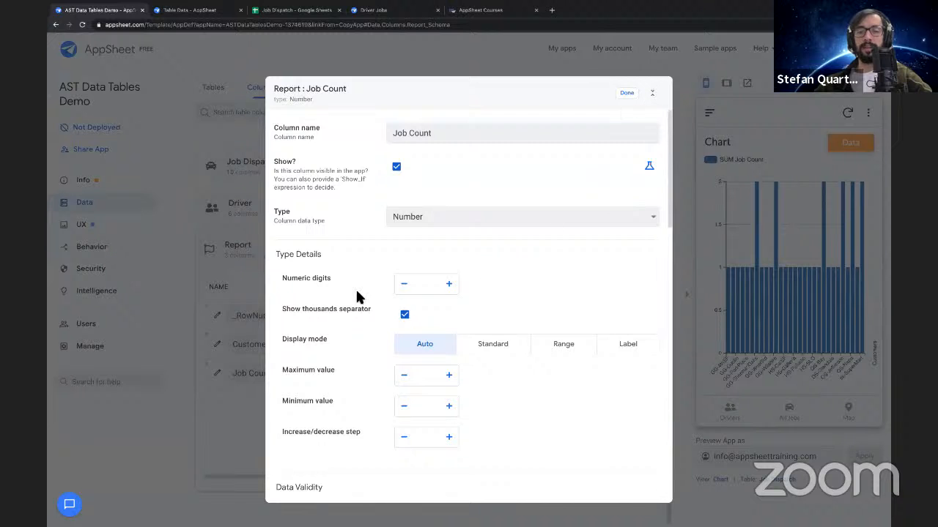
{"action": "scroll", "coordinate": [356, 296], "scroll_direction": "down", "scroll_amount": 5}
{"action": "scroll", "coordinate": [357, 295], "scroll_direction": "down", "scroll_amount": 3}
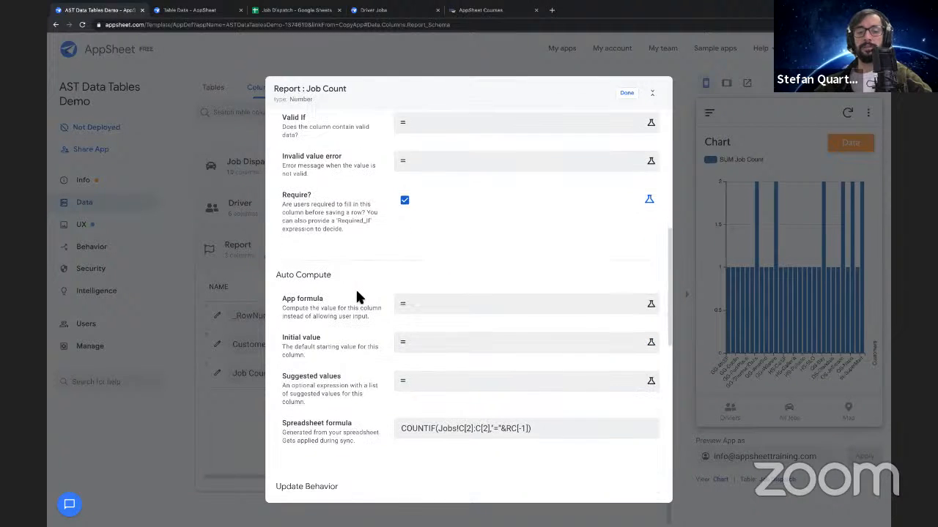
{"action": "left_click_drag", "start_coordinate": [275, 225], "coordinate": [339, 234]}
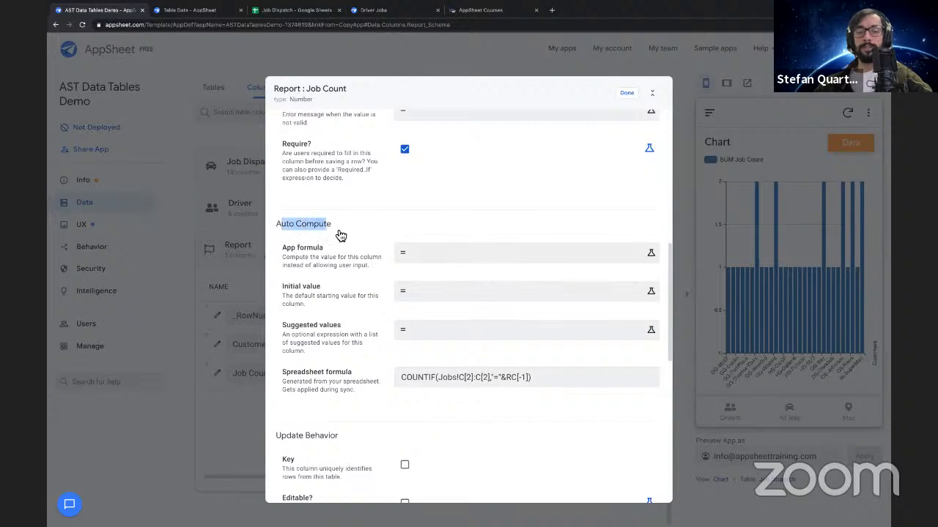
{"action": "left_click_drag", "start_coordinate": [282, 373], "coordinate": [568, 386]}
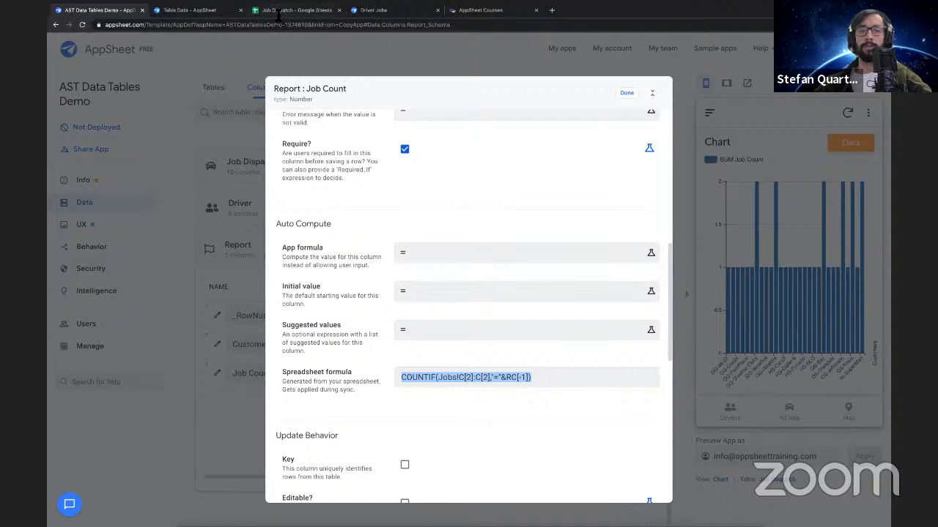
{"action": "left_click", "coordinate": [359, 378]}
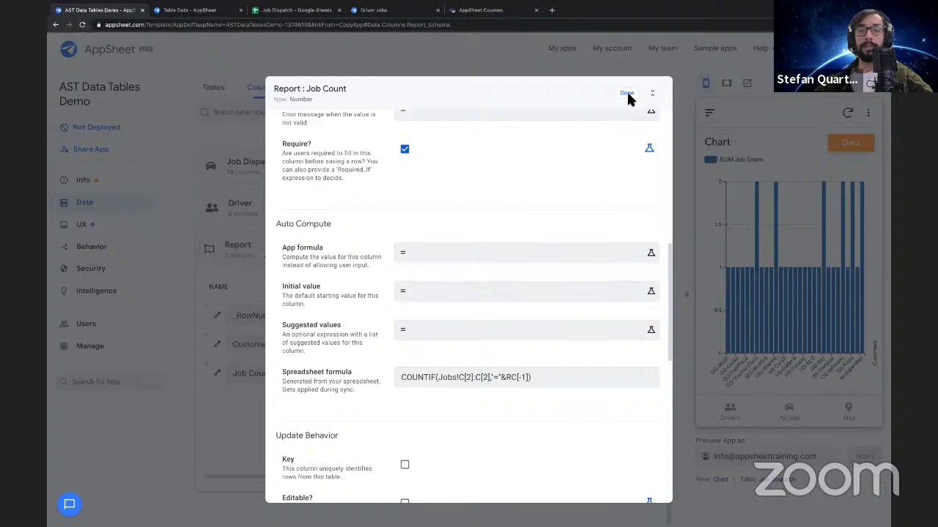
Select the Job Count spreadsheet formula, then switch to the Job Dispatch Google Sheet and inspect the first empty row of the Report sheet
{"action": "triple_click", "coordinate": [499, 385]}
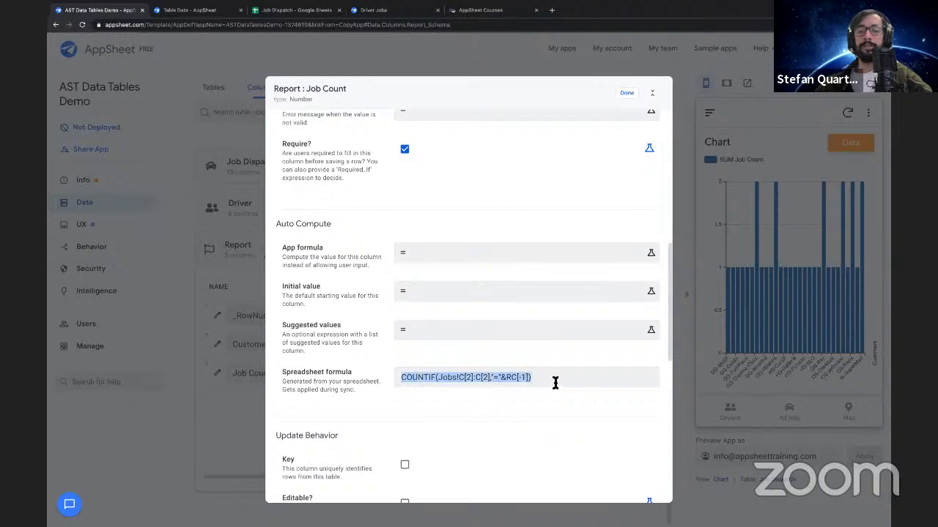
{"action": "left_click", "coordinate": [293, 9]}
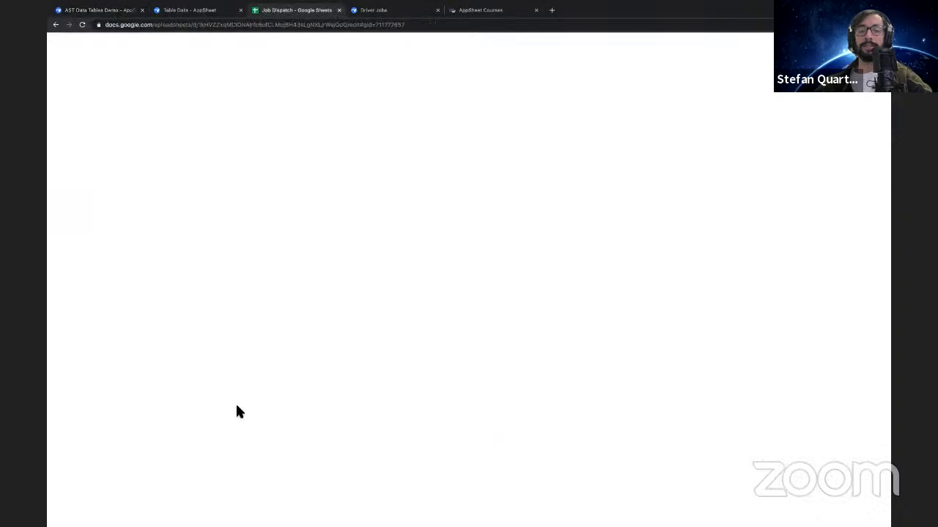
{"action": "left_click", "coordinate": [115, 423]}
{"action": "left_click_drag", "start_coordinate": [160, 427], "coordinate": [148, 425]}
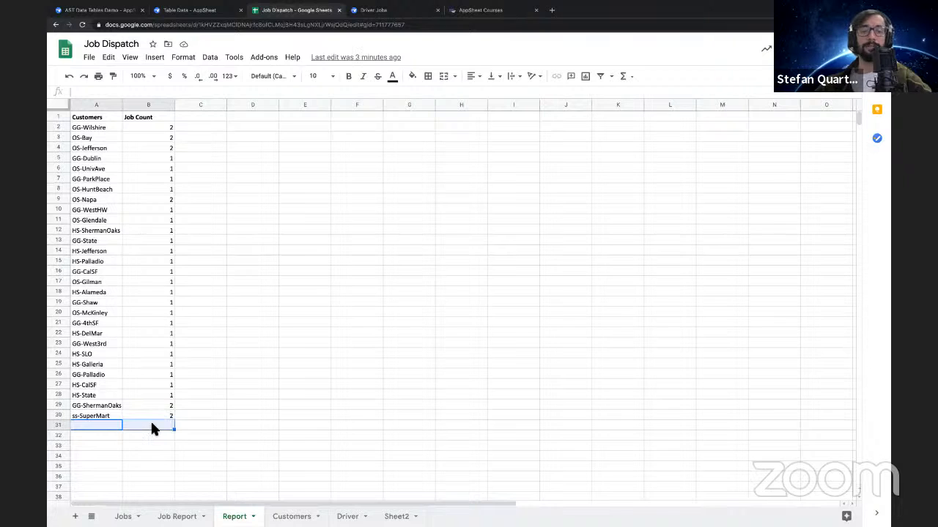
{"action": "left_click", "coordinate": [152, 427]}
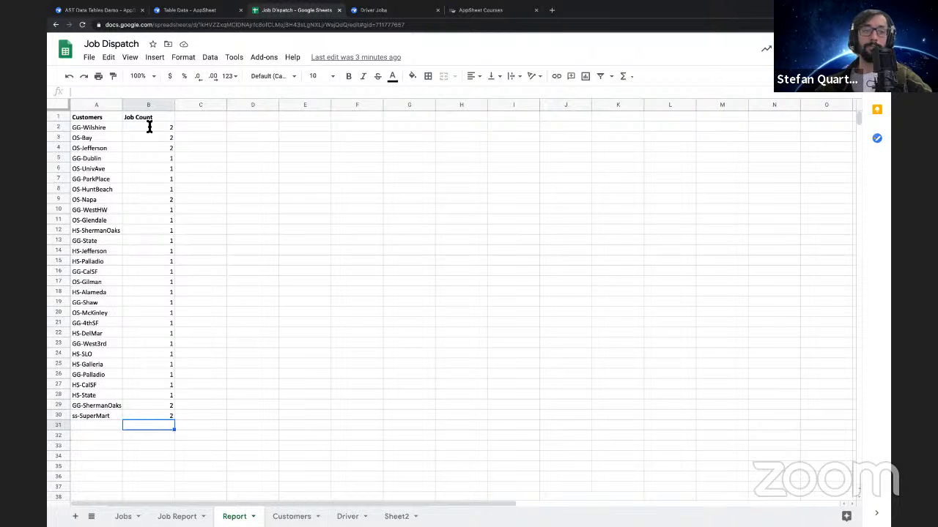
{"action": "left_click", "coordinate": [199, 466]}
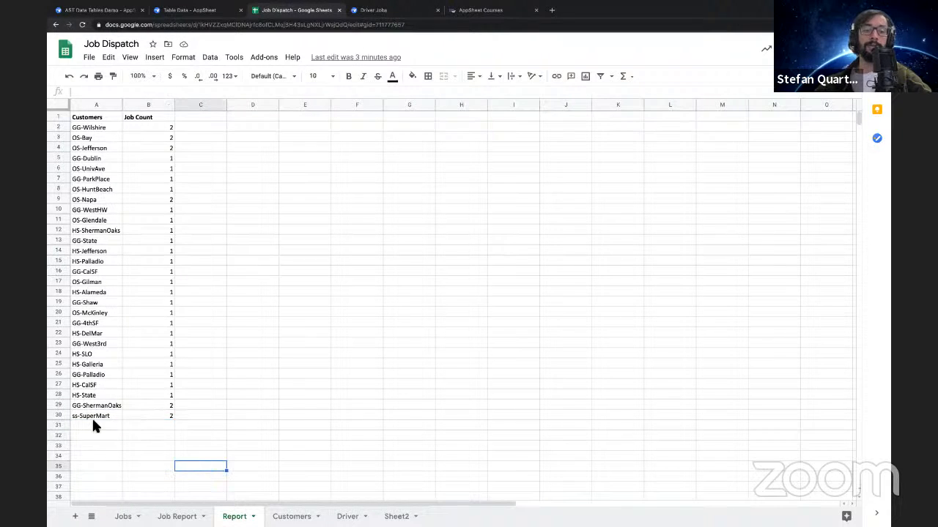
{"action": "left_click", "coordinate": [147, 426]}
{"action": "left_click", "coordinate": [202, 404]}
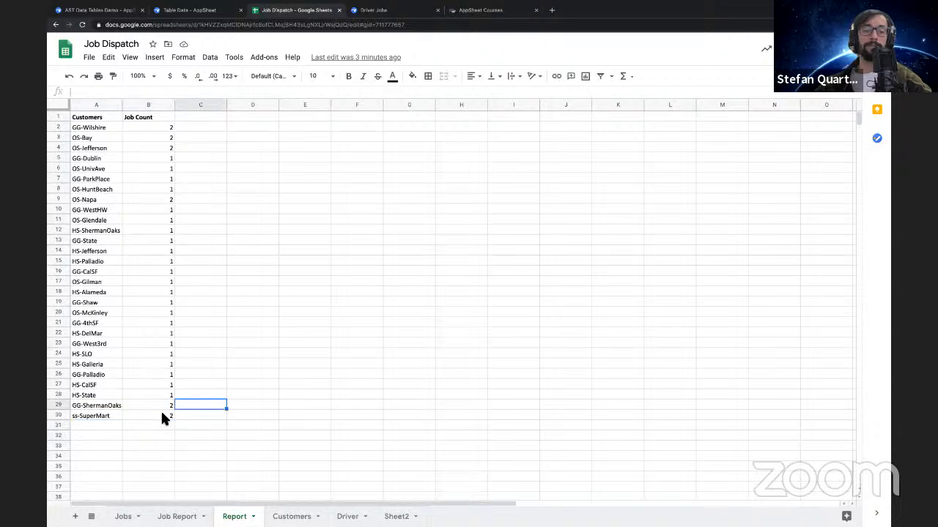
Examine the COUNTIF formulas in several Job Count cells of the Report sheet, including the ss-SuperMart row
{"action": "left_click", "coordinate": [161, 414]}
{"action": "left_click_drag", "start_coordinate": [183, 93], "coordinate": [73, 89]}
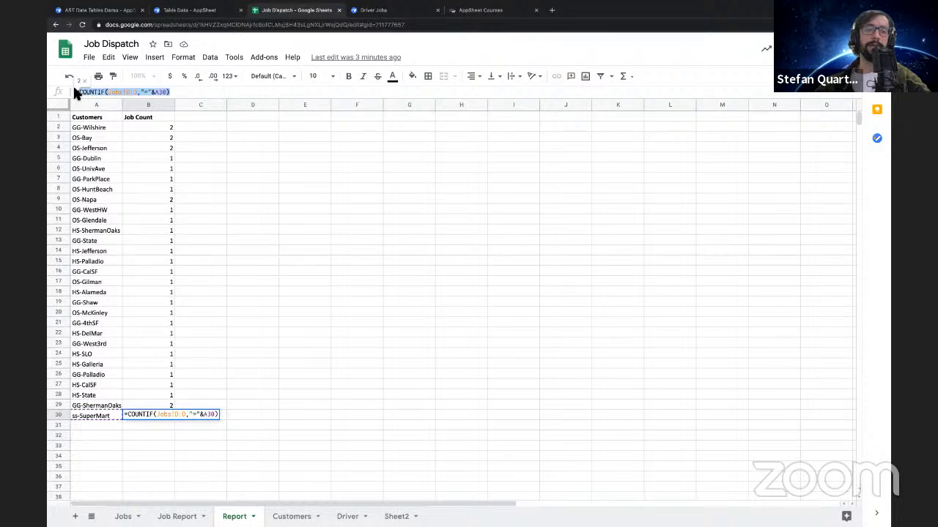
{"action": "key", "text": "Return"}
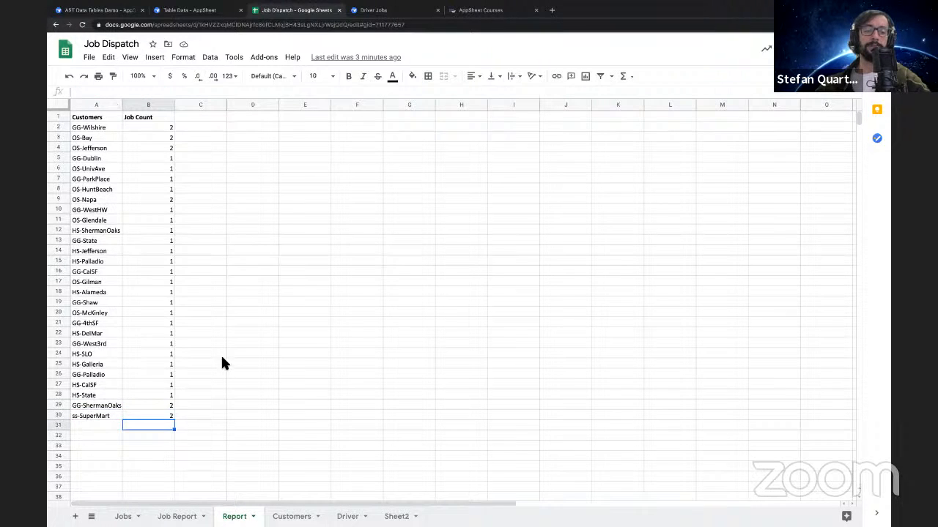
{"action": "scroll", "coordinate": [242, 286], "scroll_direction": "down", "scroll_amount": 2}
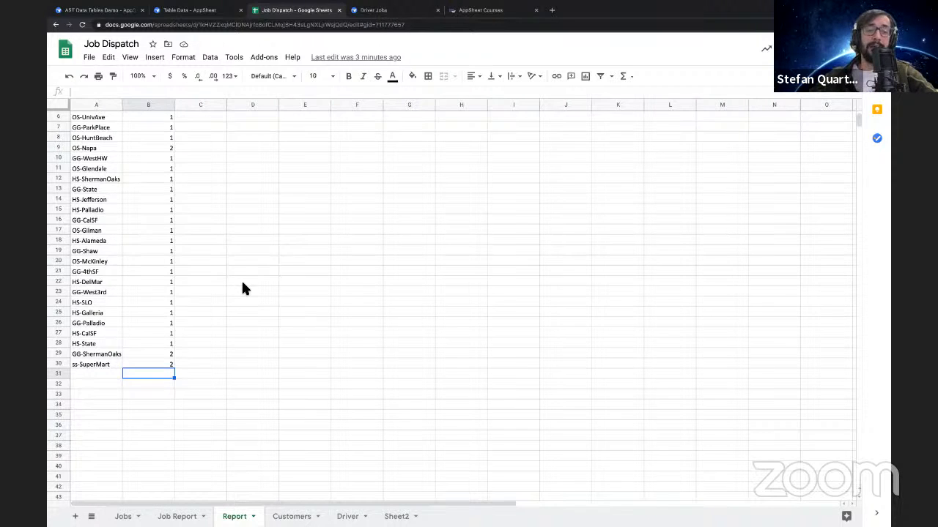
{"action": "scroll", "coordinate": [173, 273], "scroll_direction": "up", "scroll_amount": 2}
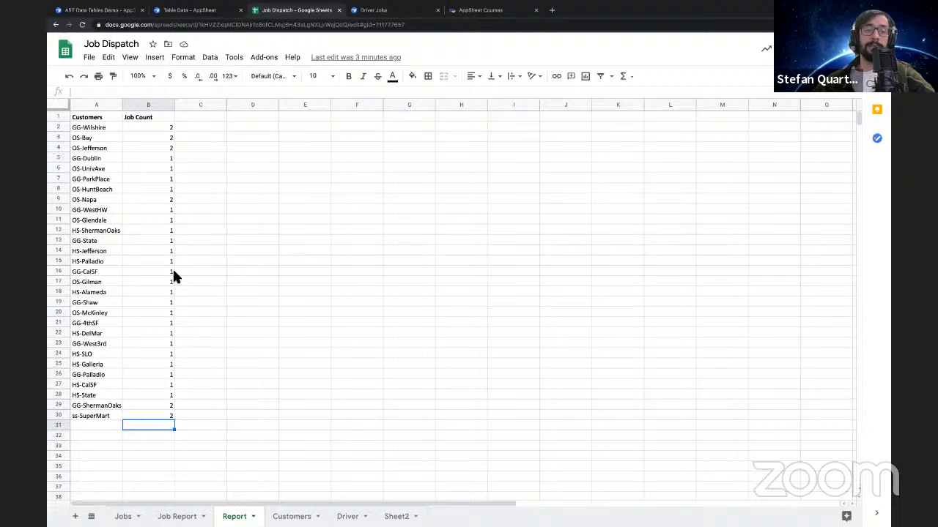
{"action": "left_click", "coordinate": [148, 168]}
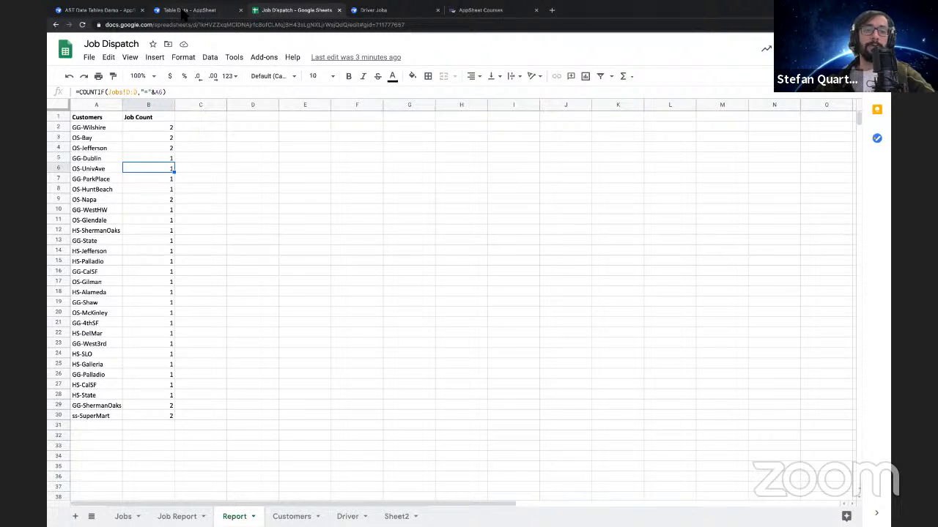
{"action": "left_click", "coordinate": [140, 424]}
{"action": "left_click", "coordinate": [156, 333]}
{"action": "left_click", "coordinate": [159, 395]}
{"action": "left_click", "coordinate": [156, 418]}
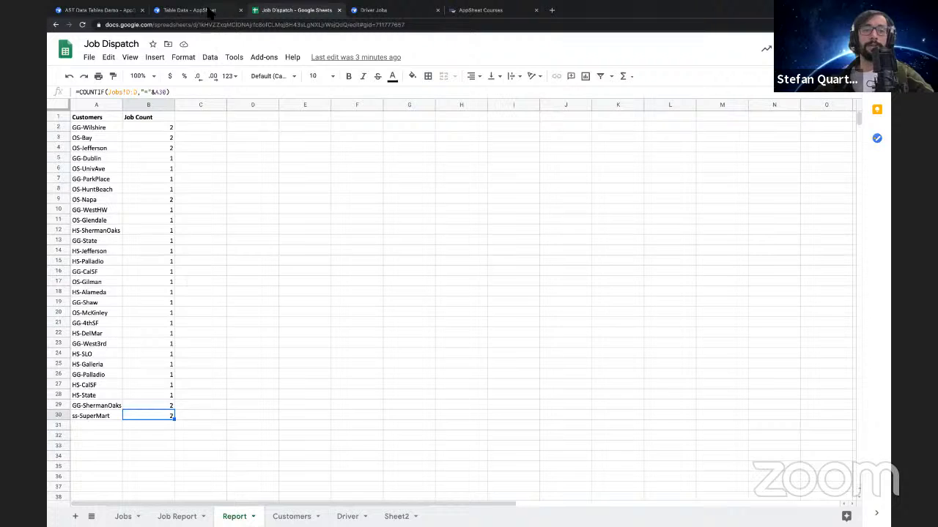
Return to the AppSheet editor and close the Job Count column definition
{"action": "left_click", "coordinate": [187, 10]}
{"action": "left_click", "coordinate": [110, 10]}
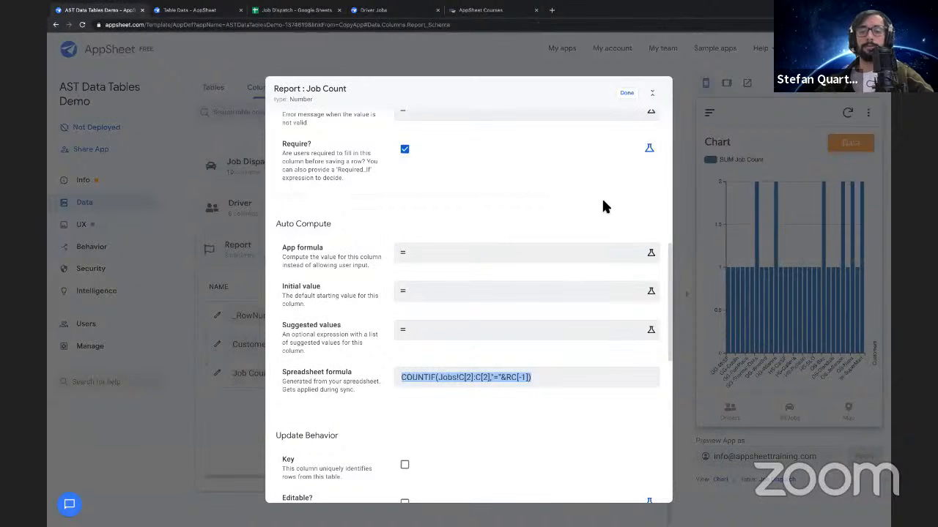
{"action": "left_click", "coordinate": [620, 96]}
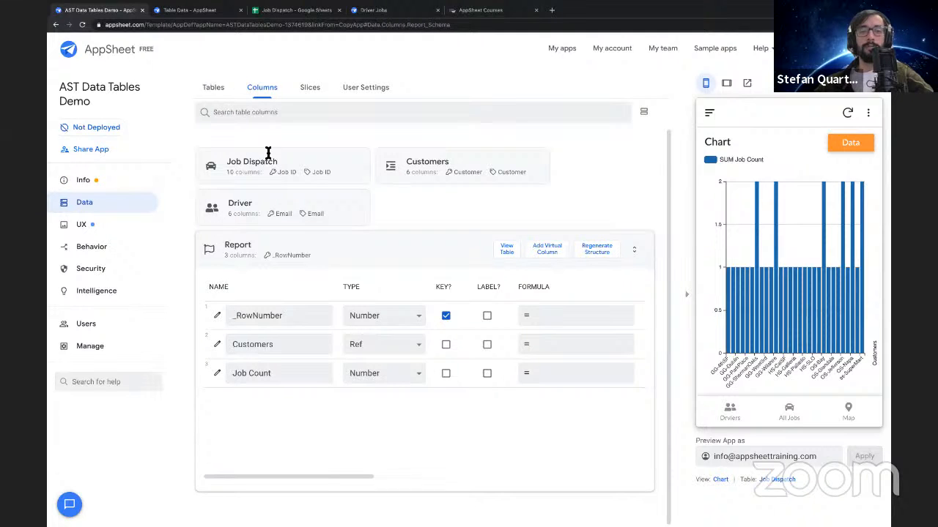
Set the Report table's allowed updates to Adds only and view its columns
{"action": "left_click", "coordinate": [220, 92]}
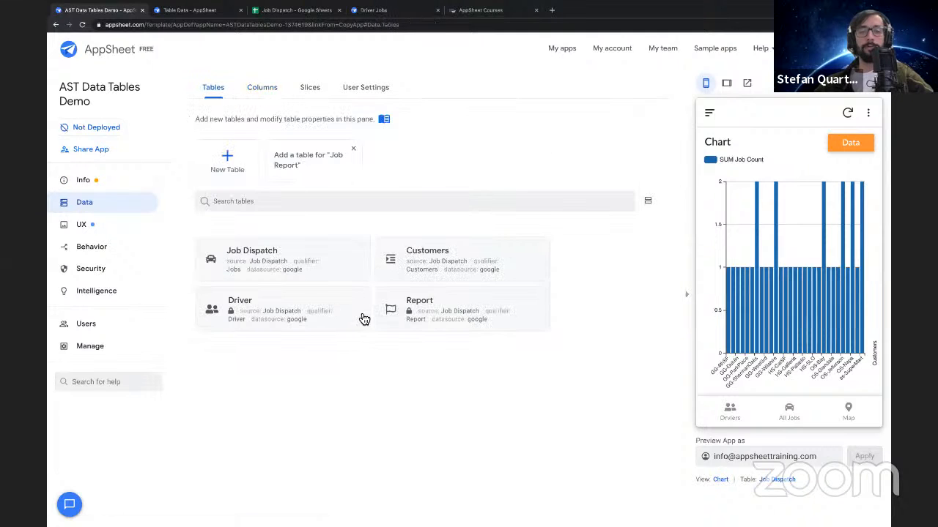
{"action": "left_click", "coordinate": [435, 311]}
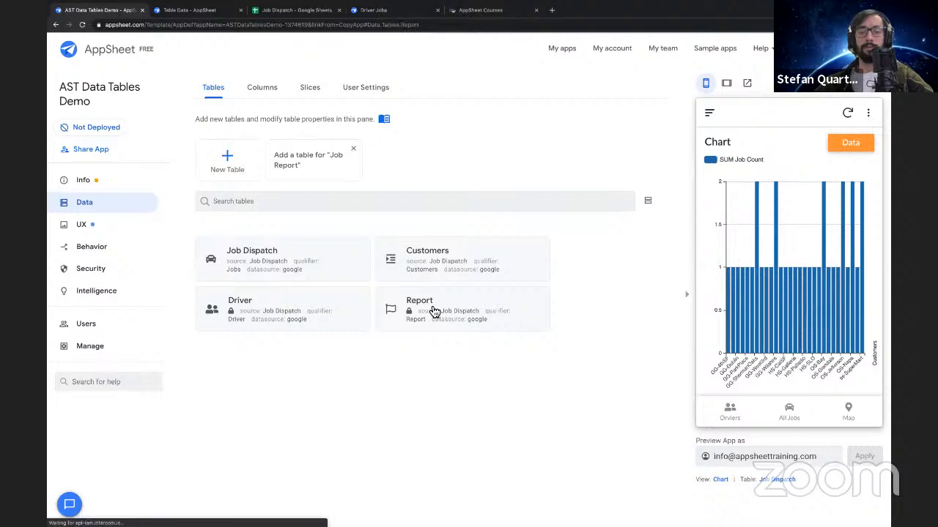
{"action": "left_click", "coordinate": [421, 301]}
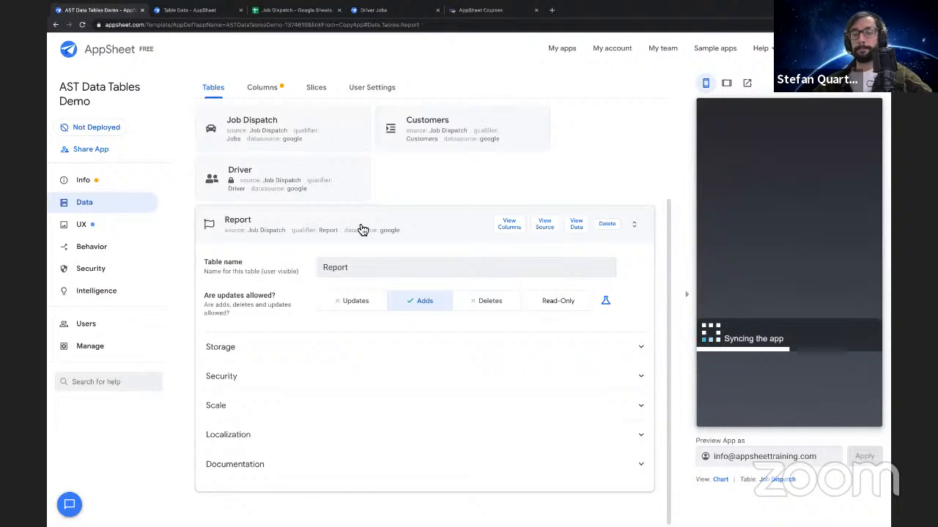
{"action": "left_click", "coordinate": [266, 92]}
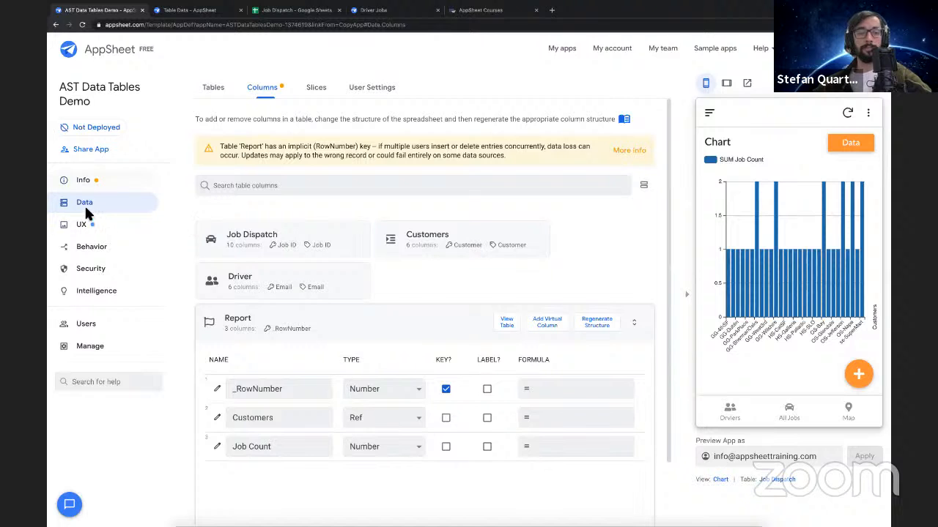
Rename the Card menu view to Reports
{"action": "left_click", "coordinate": [88, 224]}
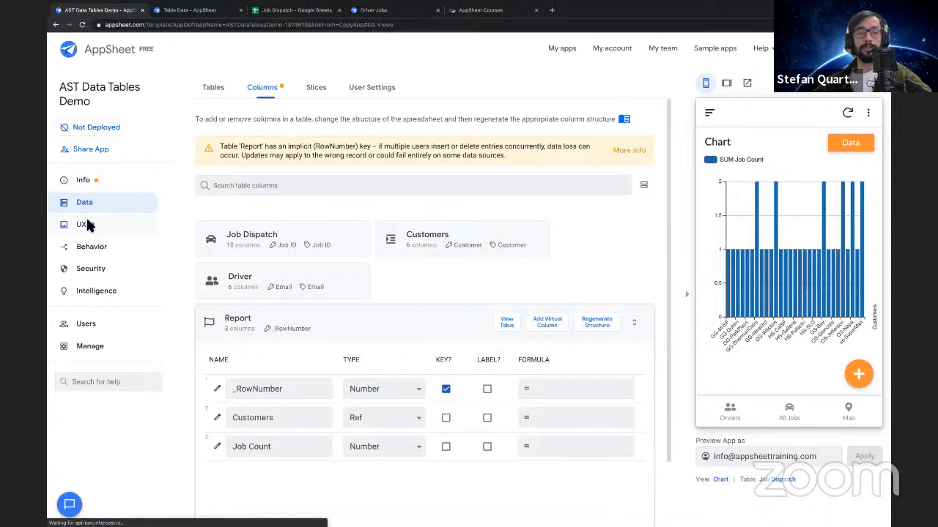
{"action": "double_click", "coordinate": [353, 161]}
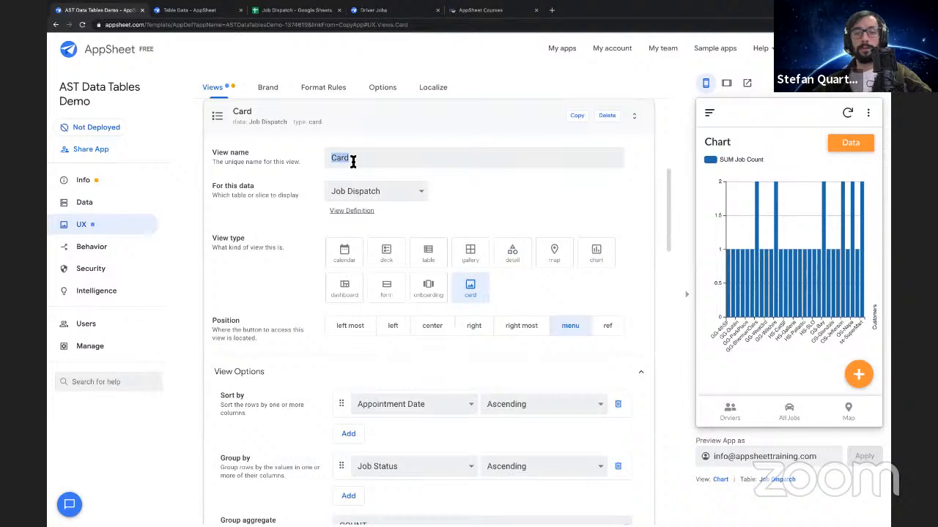
{"action": "type", "text": "Reports"}
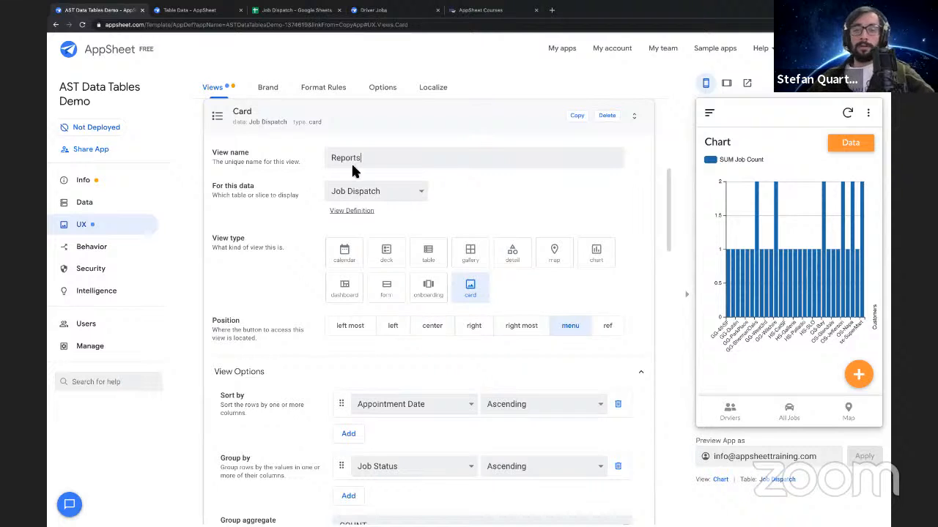
Set the Reports view's data to the Report table and its view type to table
{"action": "left_click_drag", "start_coordinate": [359, 181], "coordinate": [369, 197]}
{"action": "left_click", "coordinate": [370, 198]}
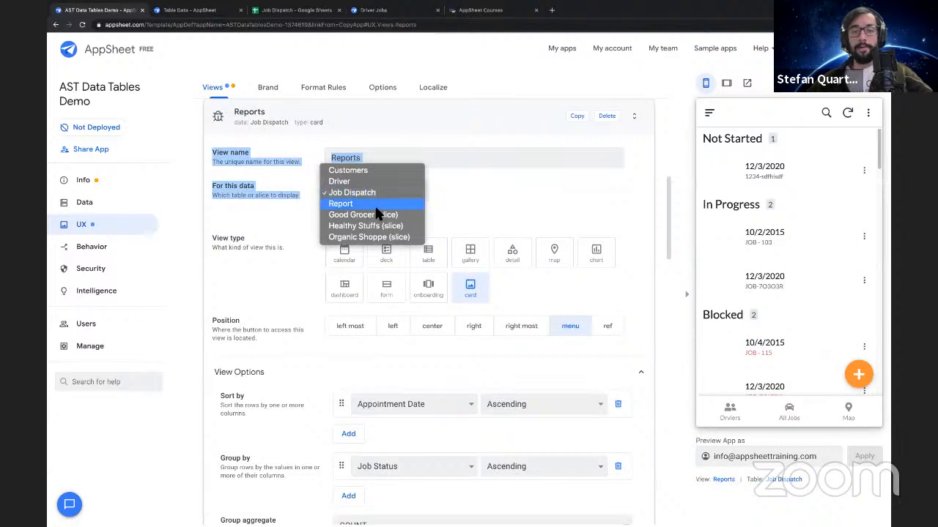
{"action": "left_click", "coordinate": [372, 214]}
{"action": "left_click", "coordinate": [374, 195]}
{"action": "left_click", "coordinate": [374, 184]}
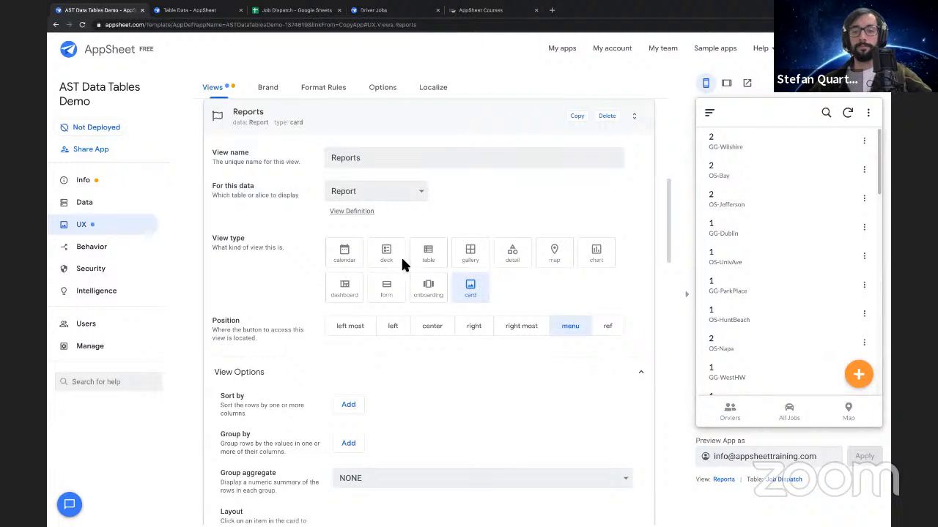
{"action": "left_click", "coordinate": [430, 266]}
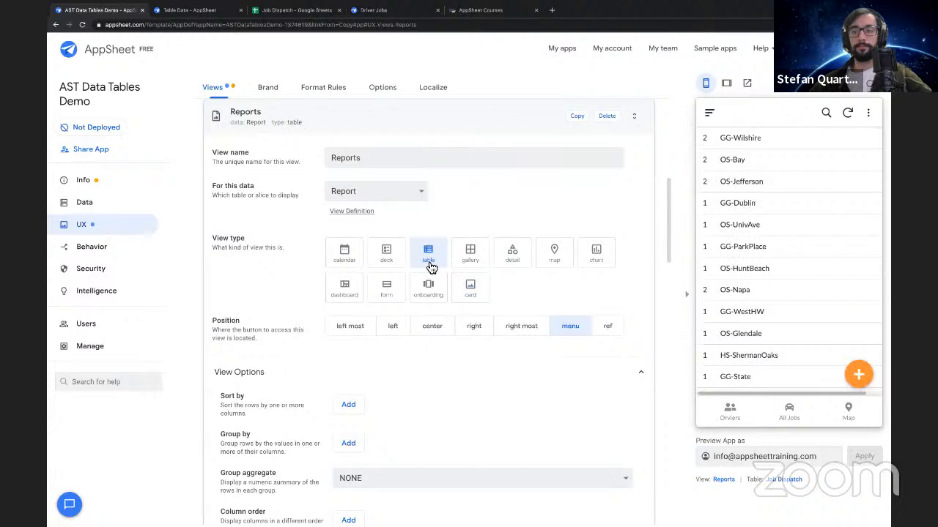
Review the Reports view's options and display settings, and save the app
{"action": "scroll", "coordinate": [537, 289], "scroll_direction": "down", "scroll_amount": 3}
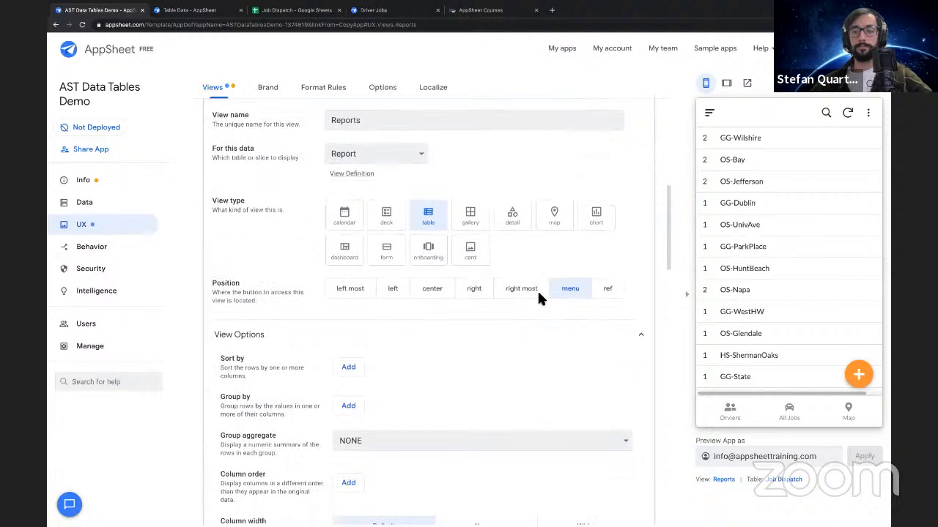
{"action": "scroll", "coordinate": [537, 305], "scroll_direction": "down", "scroll_amount": 2}
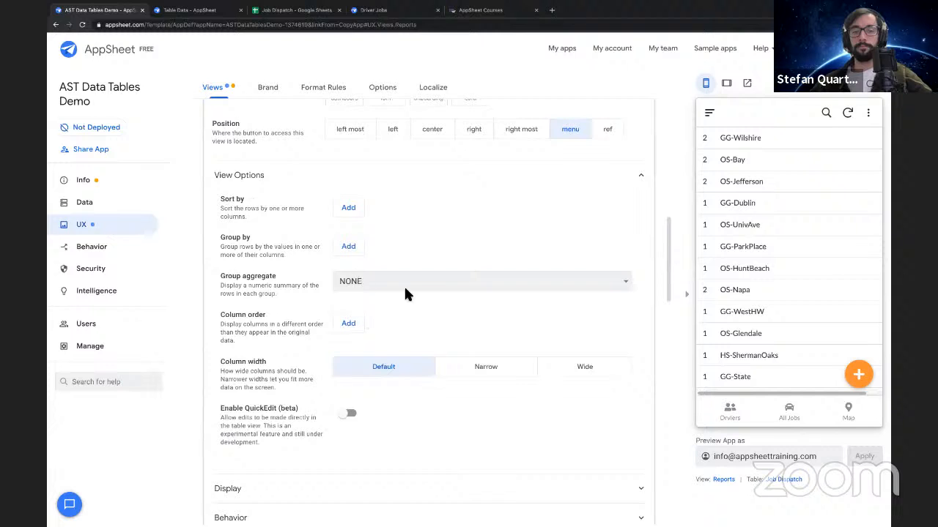
{"action": "scroll", "coordinate": [408, 293], "scroll_direction": "down", "scroll_amount": 2}
{"action": "scroll", "coordinate": [287, 364], "scroll_direction": "down", "scroll_amount": 1}
{"action": "left_click", "coordinate": [311, 354]}
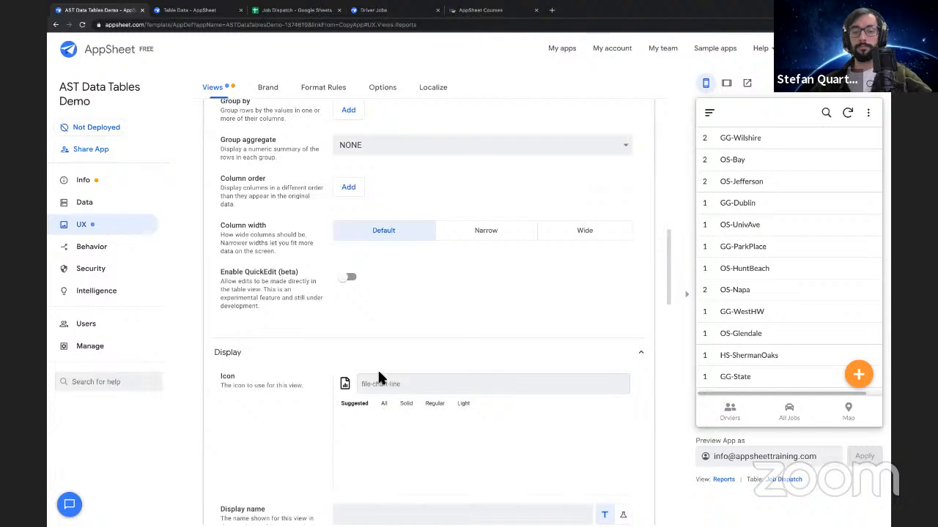
{"action": "scroll", "coordinate": [388, 322], "scroll_direction": "up", "scroll_amount": 3}
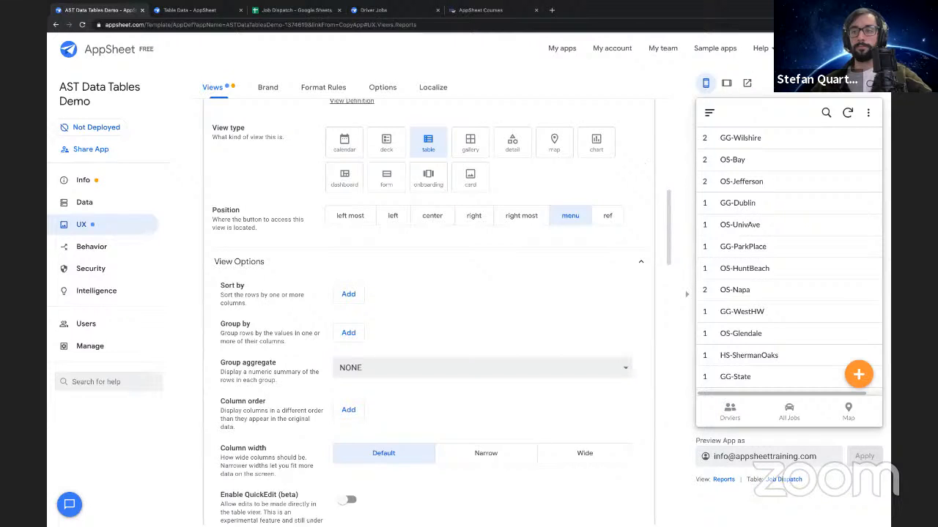
{"action": "left_click", "coordinate": [857, 82]}
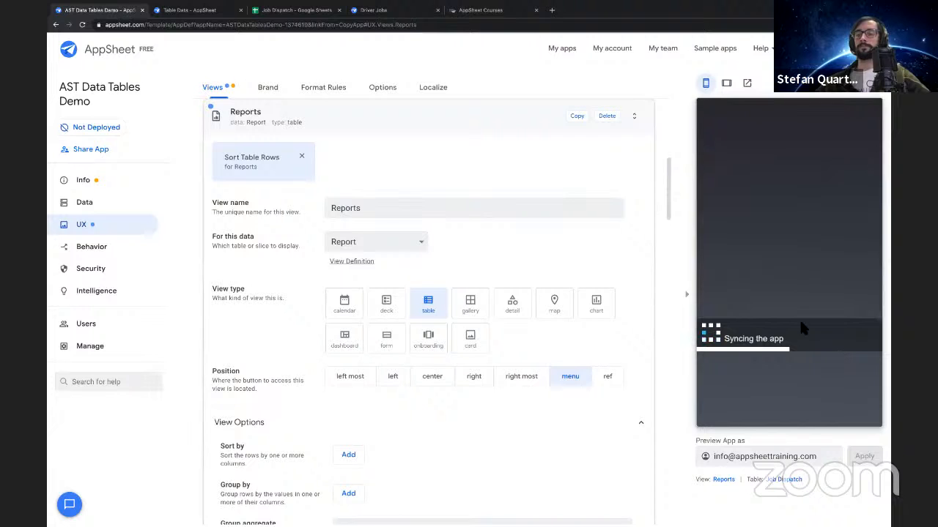
Open the form for adding a Report row in the app preview and cancel it
{"action": "left_click", "coordinate": [863, 383]}
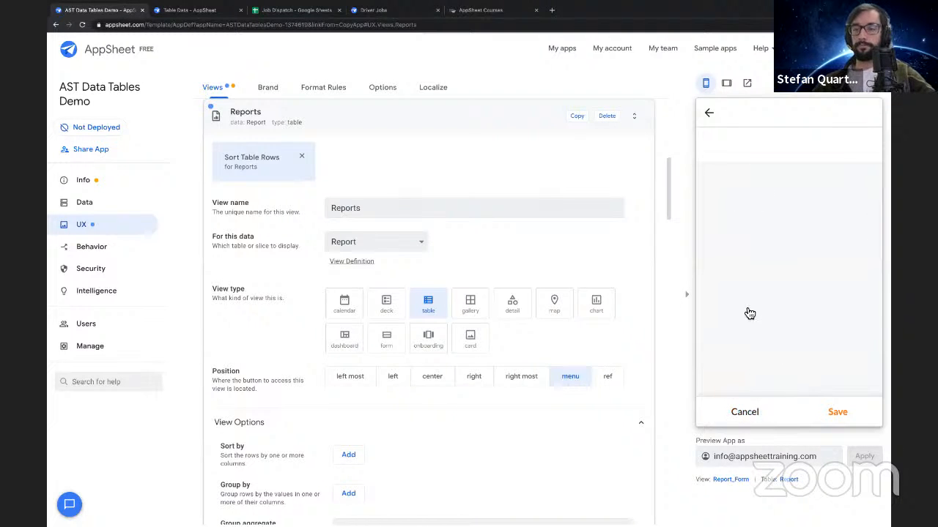
{"action": "left_click", "coordinate": [743, 412]}
{"action": "scroll", "coordinate": [555, 176], "scroll_direction": "up", "scroll_amount": 3}
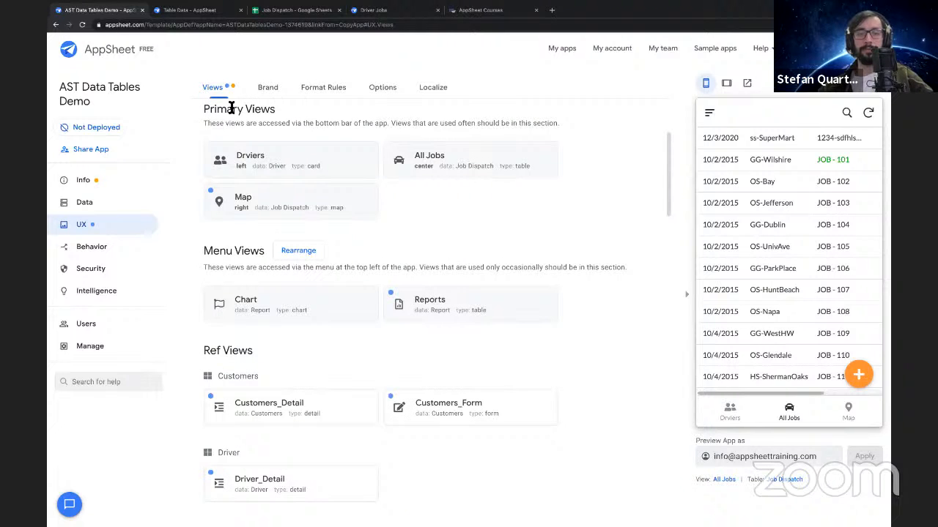
Try to make the Customers and Job Count columns of the Report table editable
{"action": "left_click", "coordinate": [99, 198]}
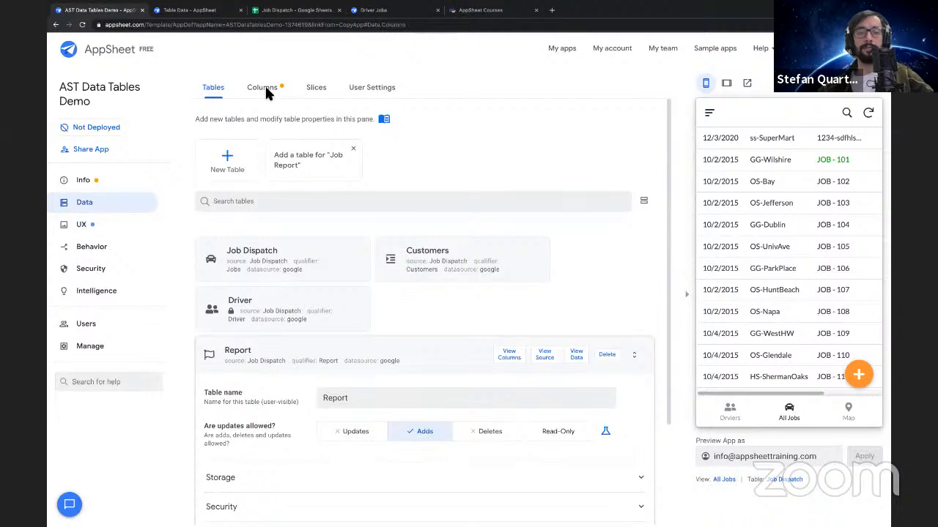
{"action": "left_click", "coordinate": [262, 88]}
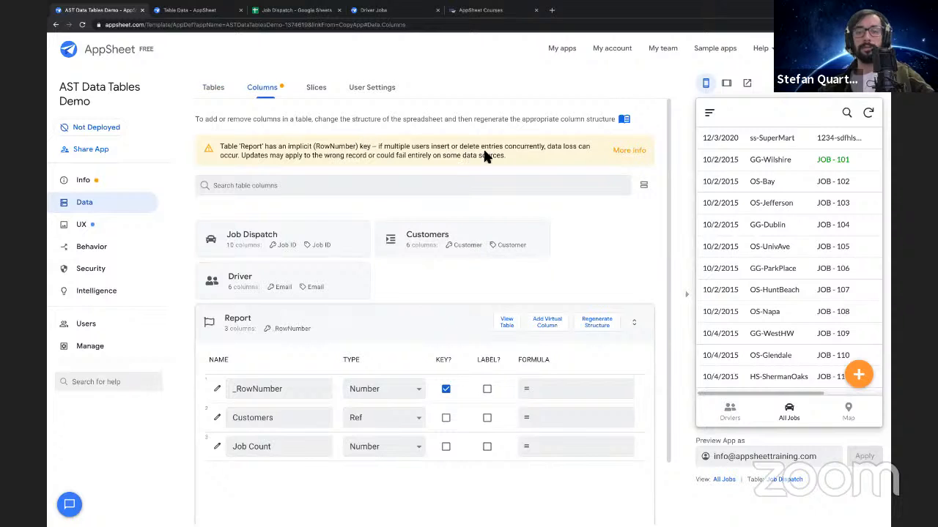
{"action": "scroll", "coordinate": [399, 326], "scroll_direction": "down", "scroll_amount": 1}
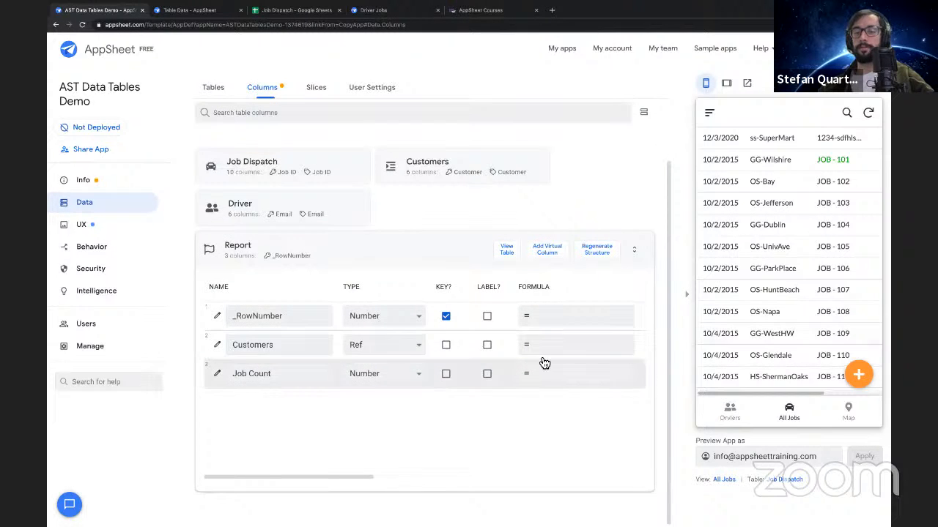
{"action": "scroll", "coordinate": [544, 364], "scroll_direction": "right", "scroll_amount": 5}
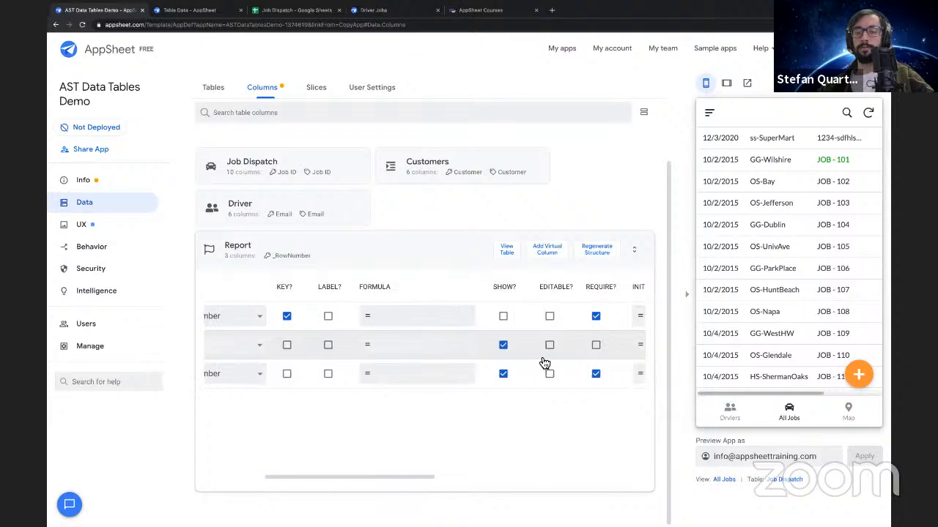
{"action": "left_click", "coordinate": [549, 345]}
{"action": "left_click", "coordinate": [549, 373]}
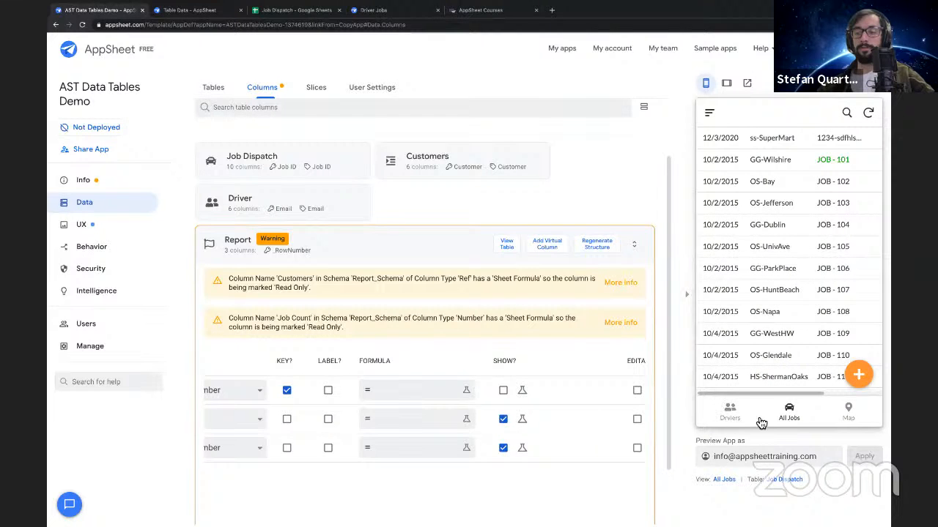
Open the Reports view in the app preview and start adding a new row there
{"action": "left_click", "coordinate": [730, 414]}
{"action": "left_click", "coordinate": [789, 414]}
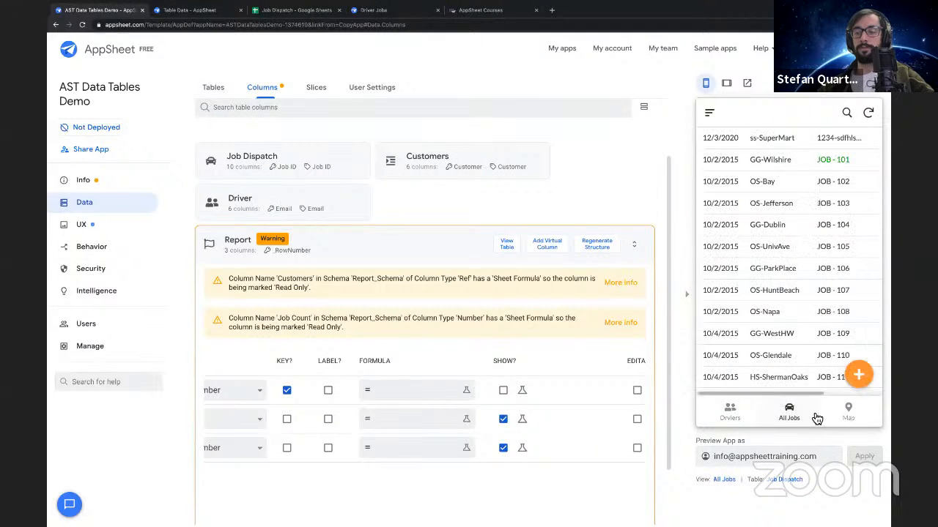
{"action": "left_click", "coordinate": [720, 422]}
{"action": "left_click", "coordinate": [708, 112]}
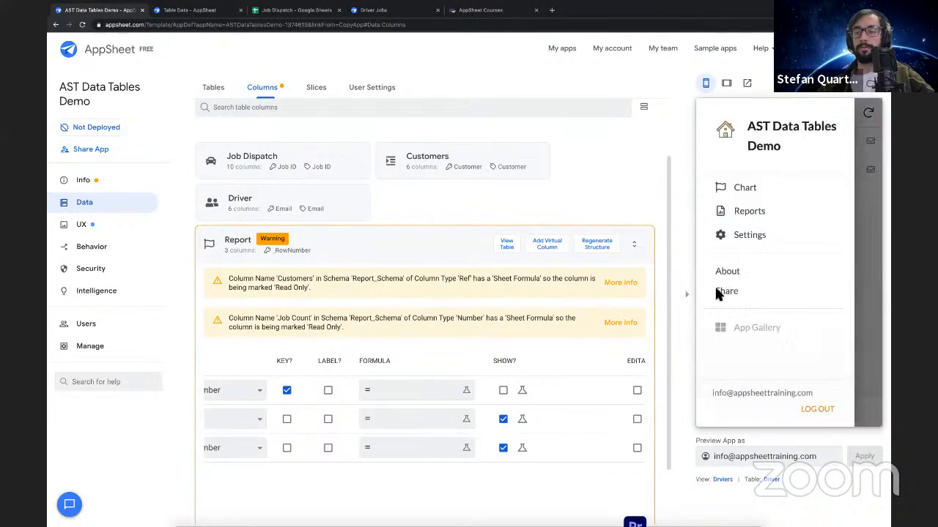
{"action": "left_click", "coordinate": [768, 216]}
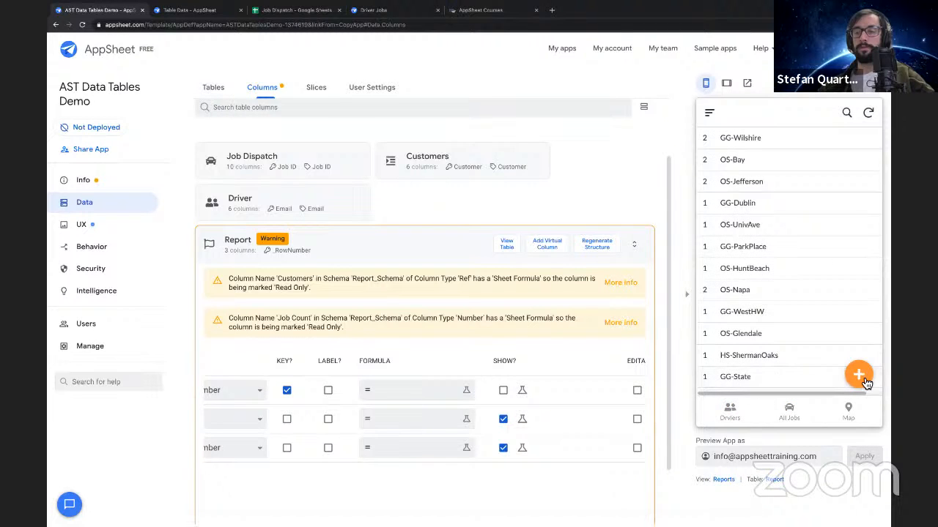
{"action": "left_click", "coordinate": [857, 377]}
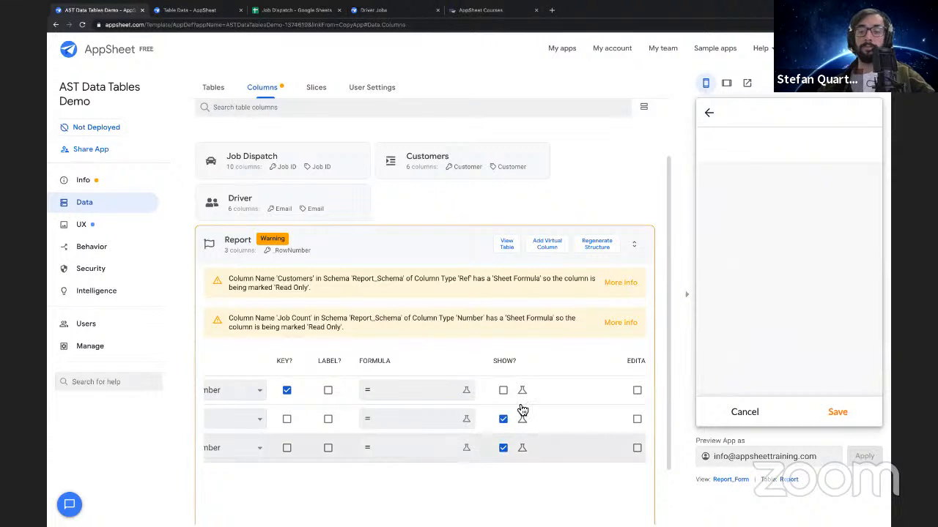
Review the editable settings of the Report table's Customers and Job Count columns, and open the Customers table's column list
{"action": "scroll", "coordinate": [514, 434], "scroll_direction": "left", "scroll_amount": 1}
{"action": "scroll", "coordinate": [514, 434], "scroll_direction": "right", "scroll_amount": 4}
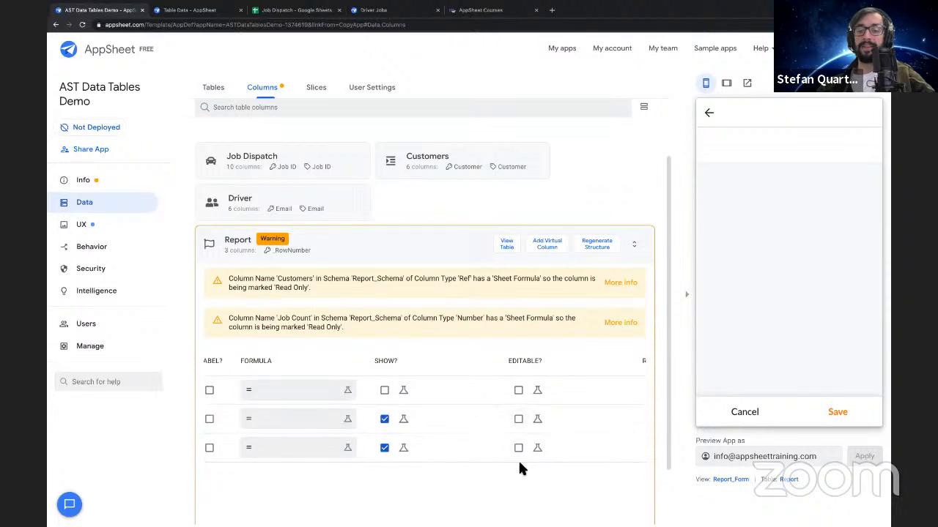
{"action": "scroll", "coordinate": [518, 437], "scroll_direction": "right", "scroll_amount": 2}
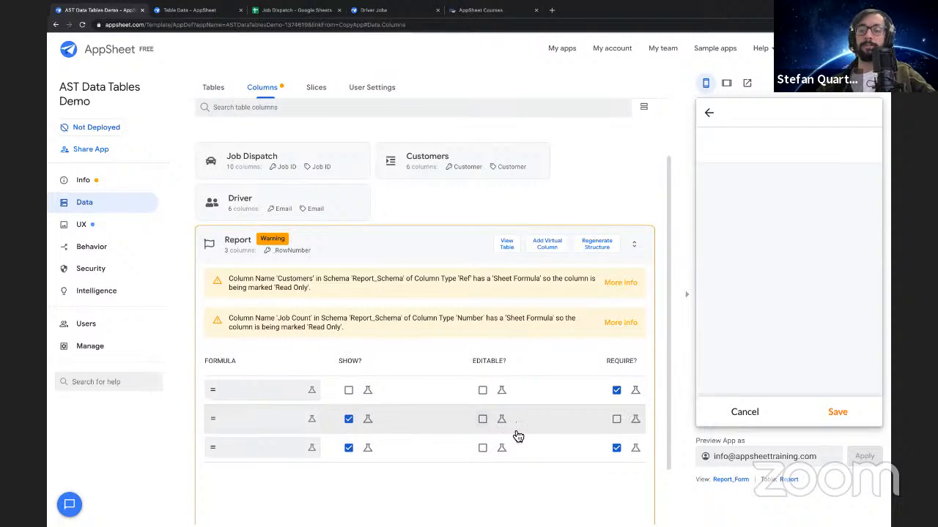
{"action": "scroll", "coordinate": [518, 436], "scroll_direction": "left", "scroll_amount": 4}
{"action": "scroll", "coordinate": [518, 437], "scroll_direction": "left", "scroll_amount": 5}
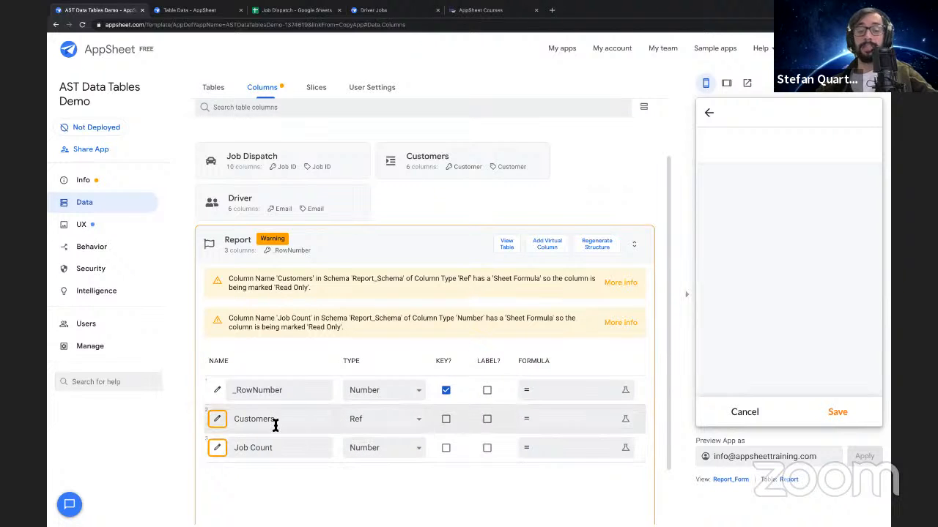
{"action": "left_click", "coordinate": [293, 420]}
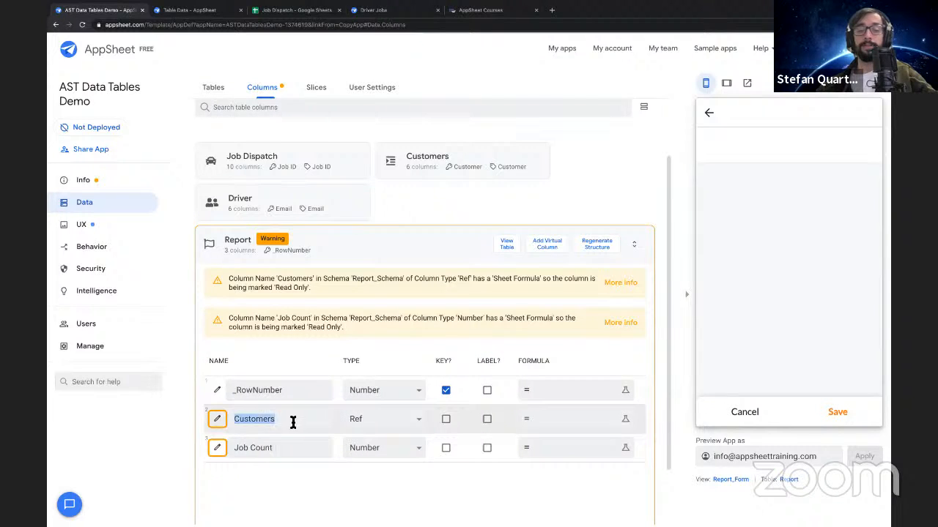
{"action": "left_click", "coordinate": [288, 446]}
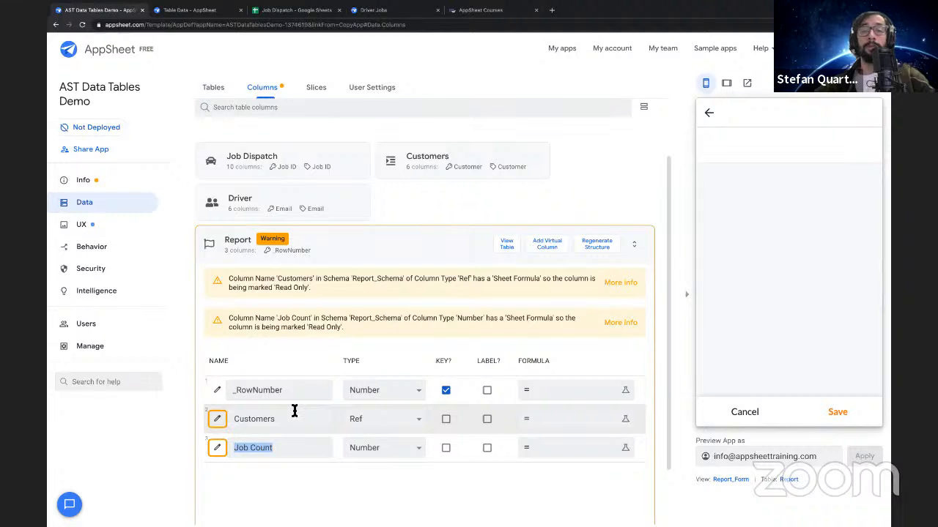
{"action": "left_click", "coordinate": [372, 247]}
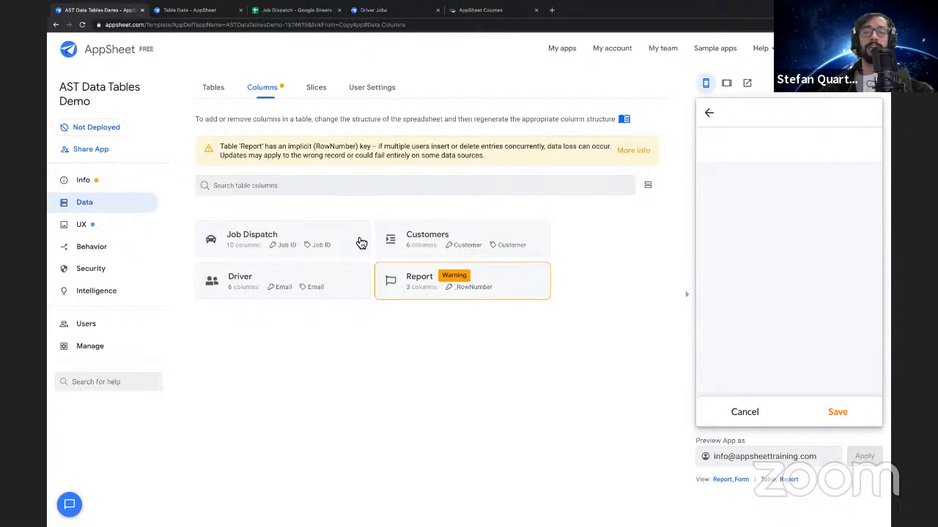
{"action": "left_click", "coordinate": [416, 241]}
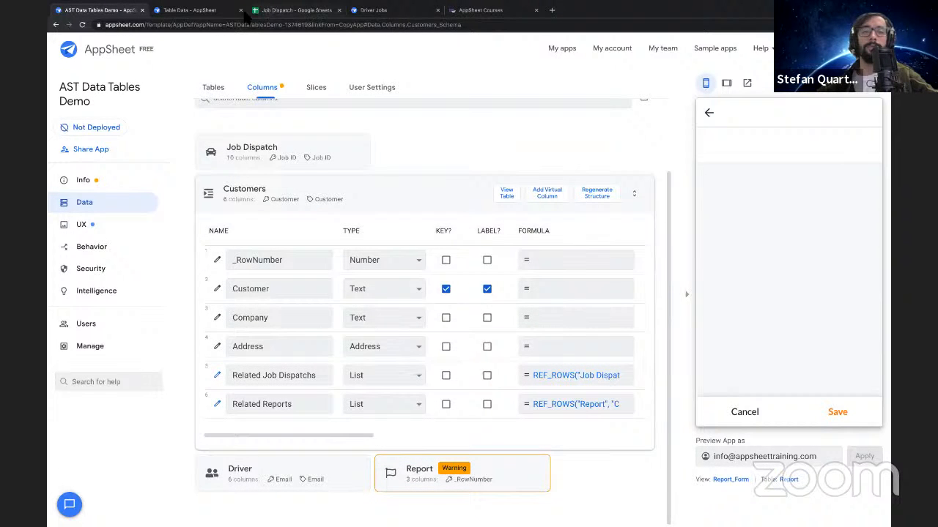
Switch to the Job Dispatch spreadsheet in Google Sheets and examine the Report sheet's Customers and Job Count formulas
{"action": "left_click", "coordinate": [307, 10]}
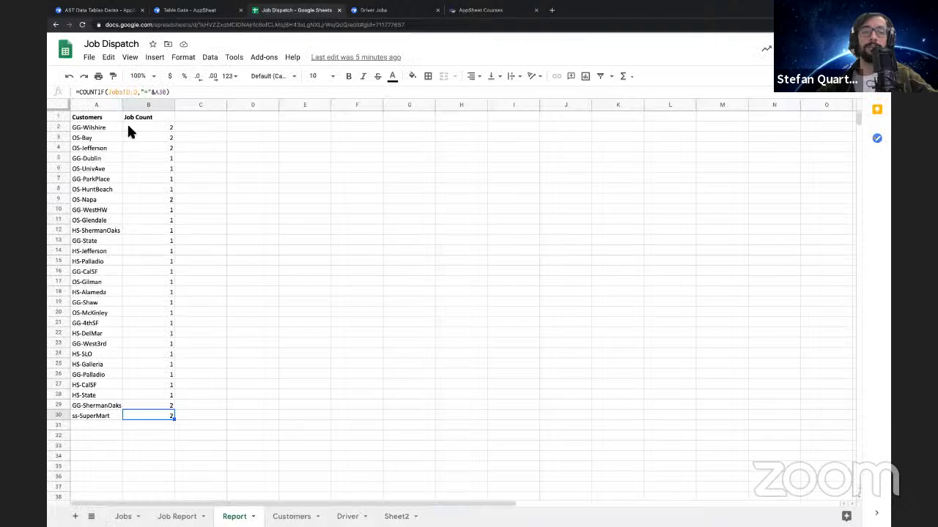
{"action": "left_click", "coordinate": [150, 134]}
{"action": "left_click", "coordinate": [148, 128]}
{"action": "left_click_drag", "start_coordinate": [91, 128], "coordinate": [103, 157]}
{"action": "left_click_drag", "start_coordinate": [163, 154], "coordinate": [139, 136]}
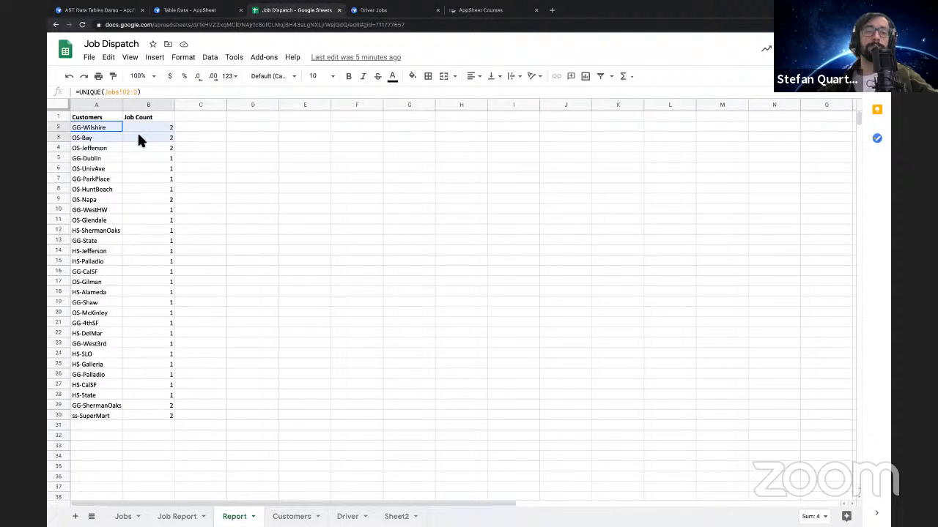
{"action": "left_click", "coordinate": [91, 104]}
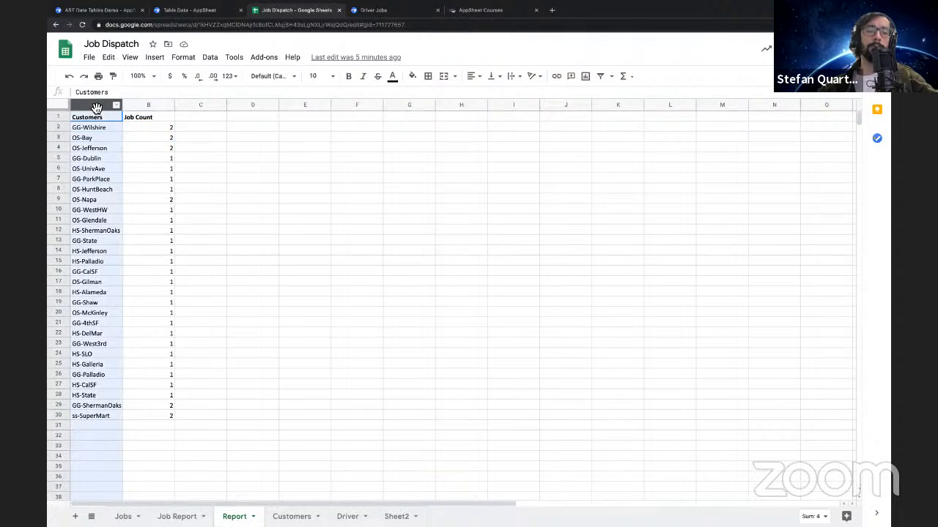
{"action": "left_click", "coordinate": [144, 106]}
{"action": "left_click", "coordinate": [143, 126]}
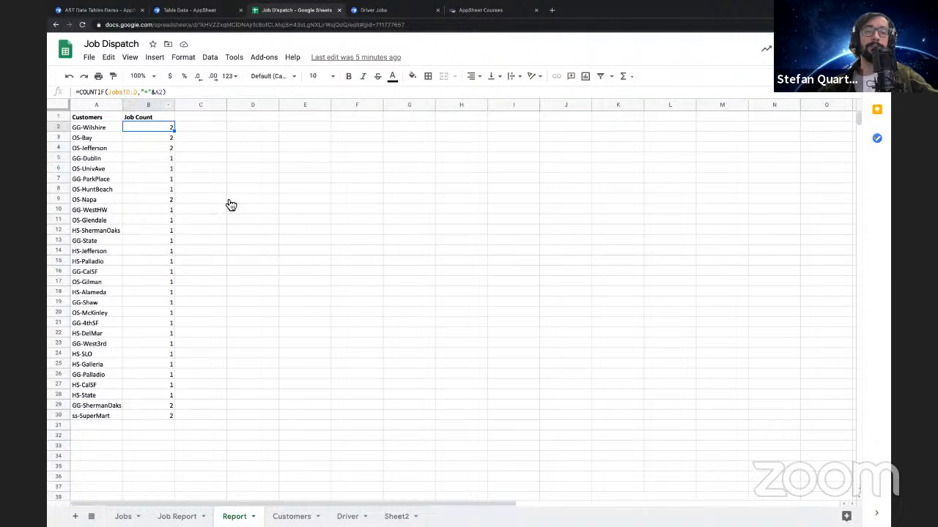
{"action": "left_click", "coordinate": [189, 10]}
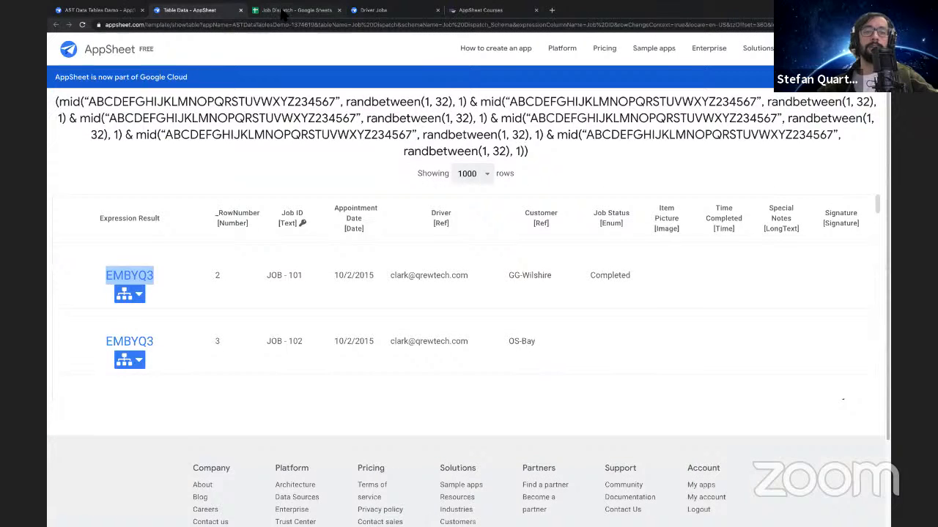
{"action": "left_click", "coordinate": [284, 12]}
Return to the AppSheet editor and add a virtual column named Count of Jobs to the Customers table
{"action": "left_click", "coordinate": [99, 11]}
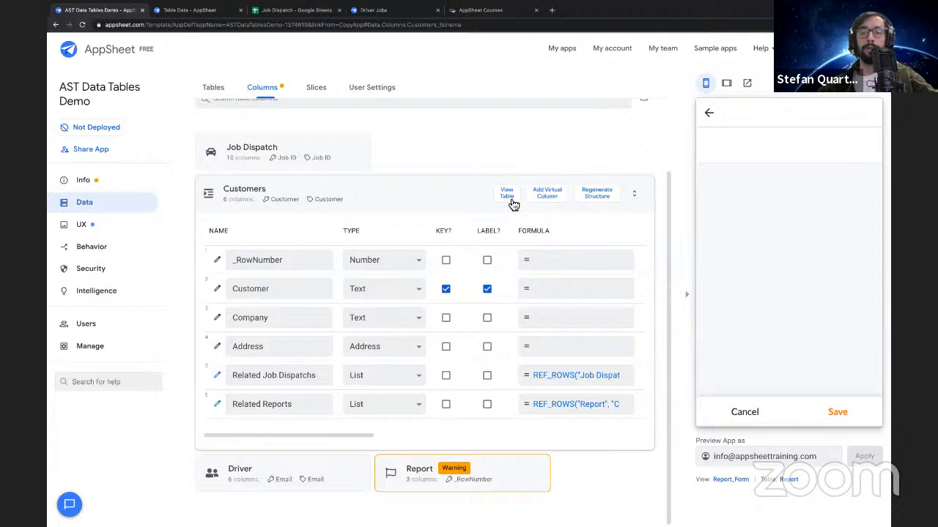
{"action": "left_click", "coordinate": [547, 195]}
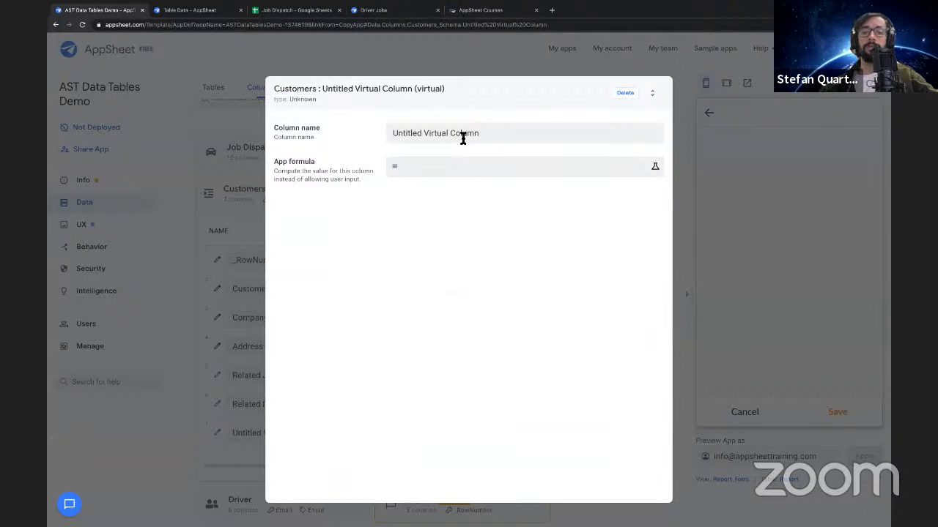
{"action": "triple_click", "coordinate": [462, 137]}
{"action": "type", "text": "Count of Jobs"}
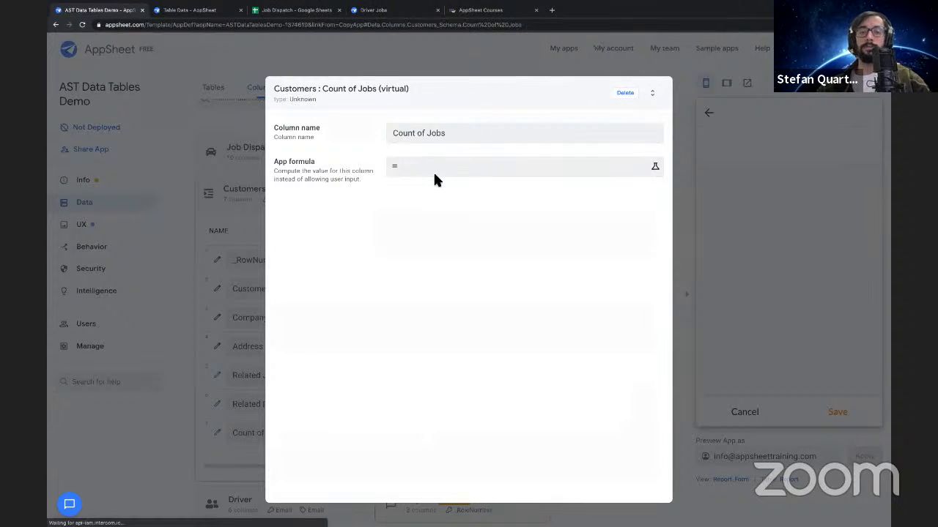
Set the Count of Jobs column's app formula to COUNT([Related Job Dispatchs]) and finish editing the column
{"action": "left_click", "coordinate": [434, 174]}
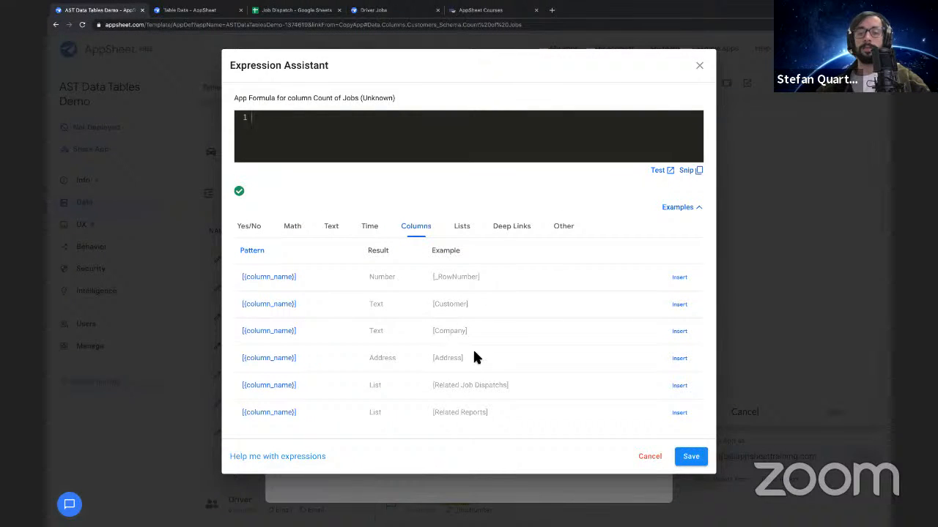
{"action": "left_click_drag", "start_coordinate": [430, 384], "coordinate": [518, 388]}
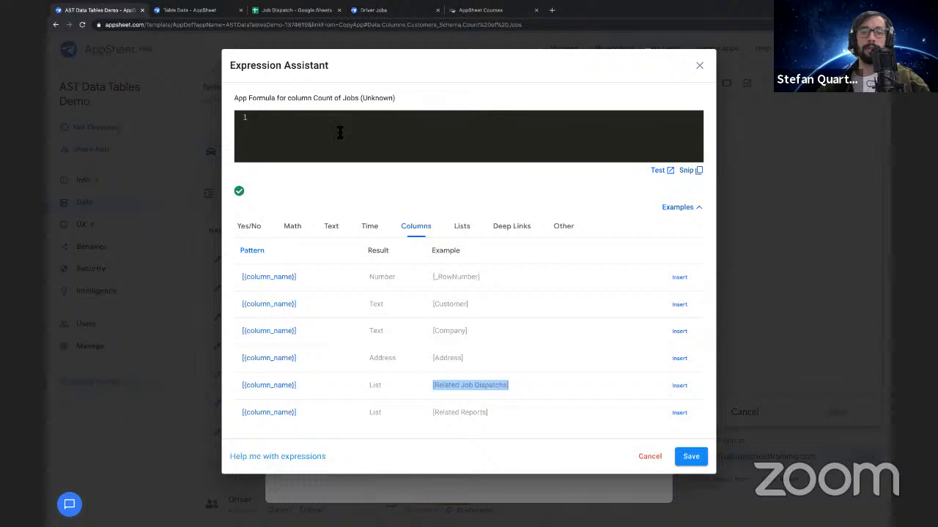
{"action": "left_click", "coordinate": [374, 388]}
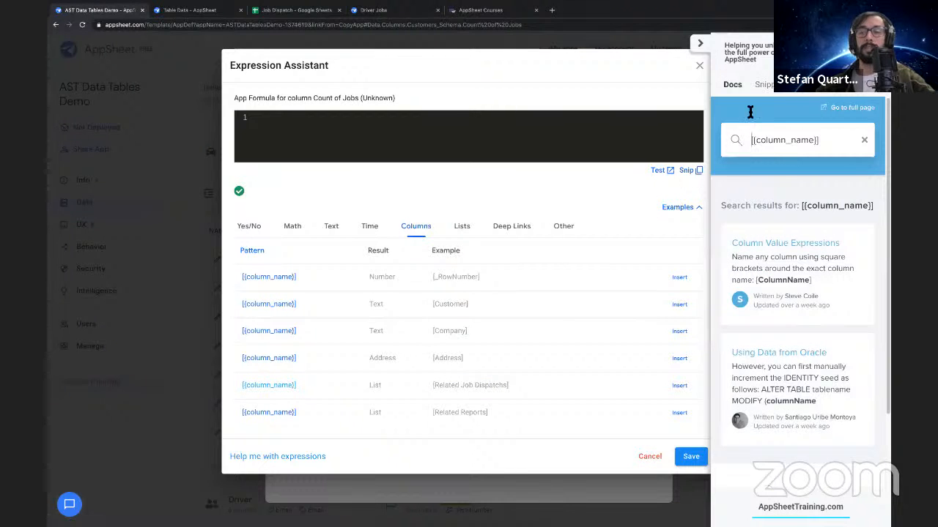
{"action": "left_click", "coordinate": [703, 47]}
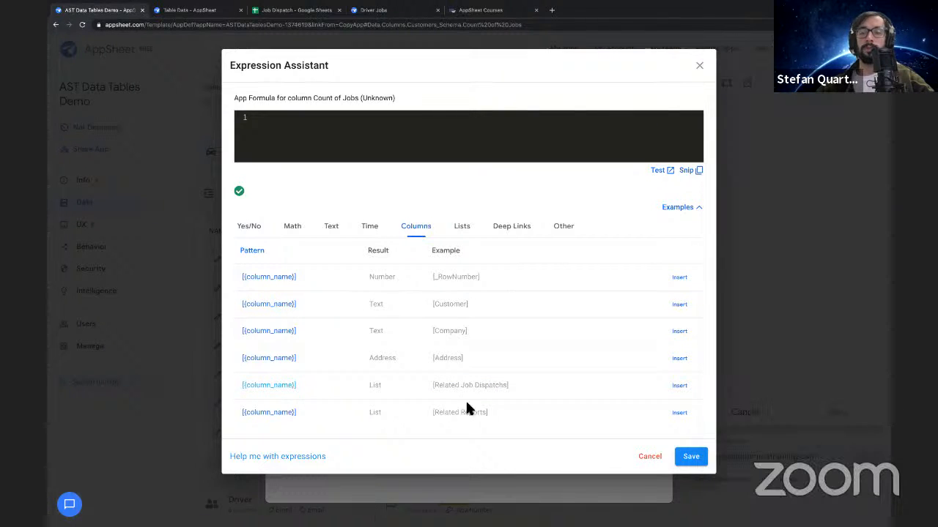
{"action": "left_click_drag", "start_coordinate": [430, 384], "coordinate": [551, 389]}
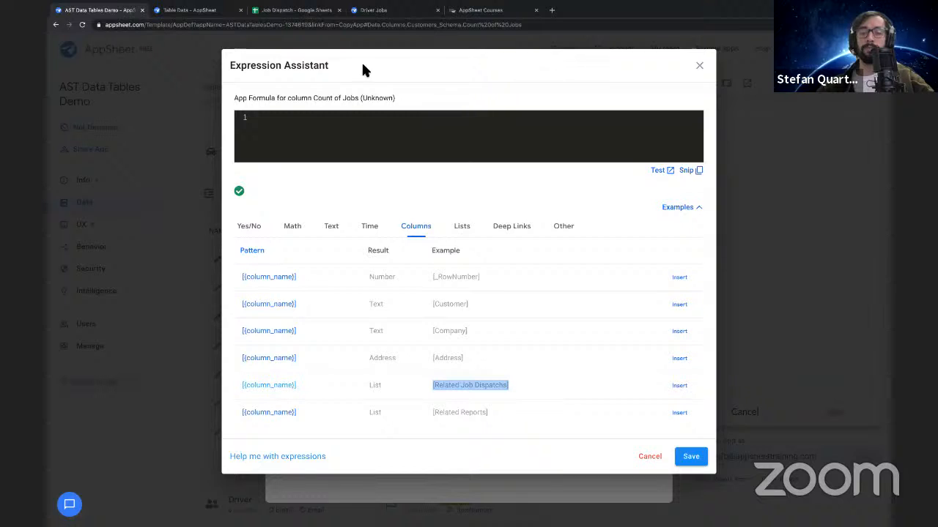
{"action": "left_click", "coordinate": [335, 138]}
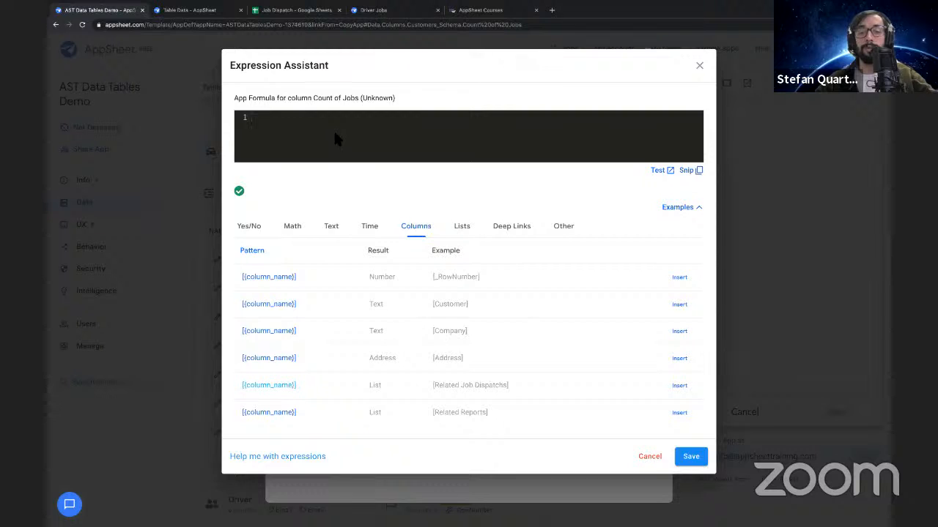
{"action": "type", "text": "COUNT("}
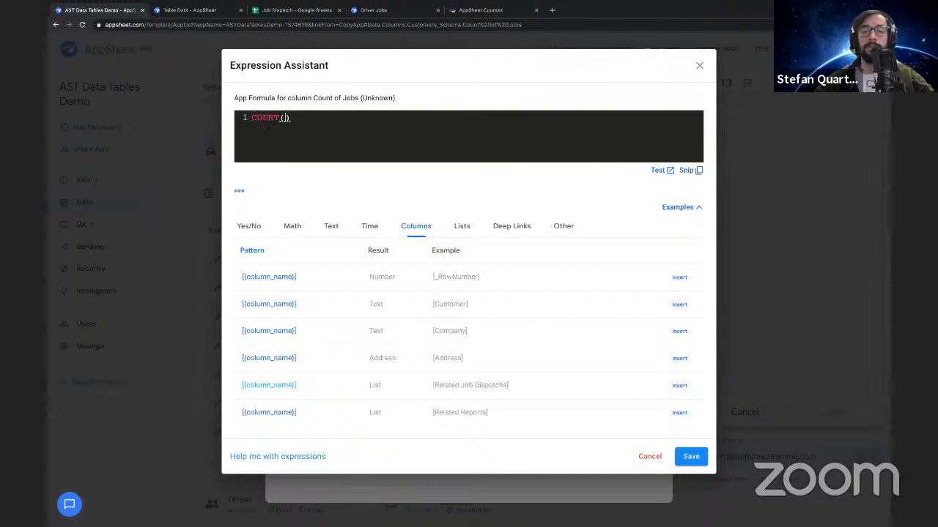
{"action": "left_click", "coordinate": [679, 386]}
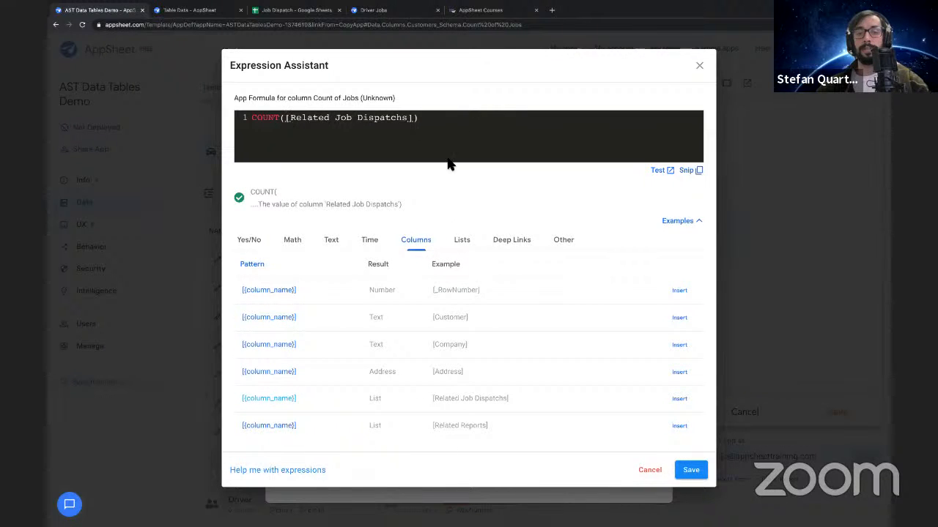
{"action": "left_click", "coordinate": [694, 471]}
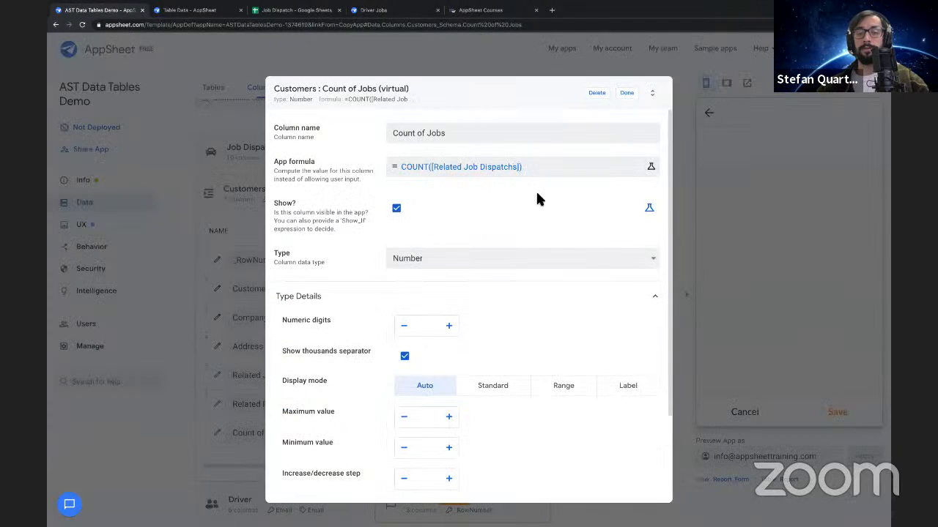
{"action": "left_click", "coordinate": [628, 96]}
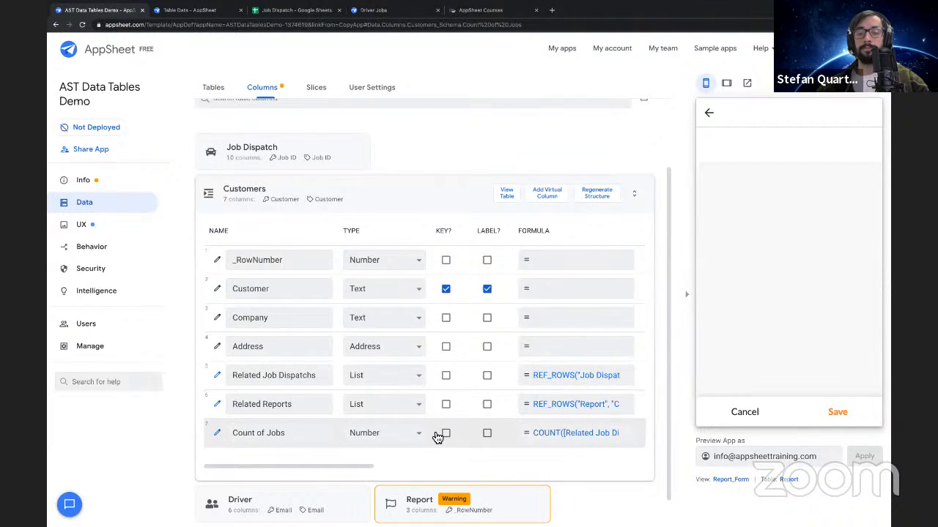
Open the Customers_Detail view's settings in the UX section and add Company as a header column
{"action": "left_click", "coordinate": [110, 227]}
{"action": "scroll", "coordinate": [407, 308], "scroll_direction": "down", "scroll_amount": 4}
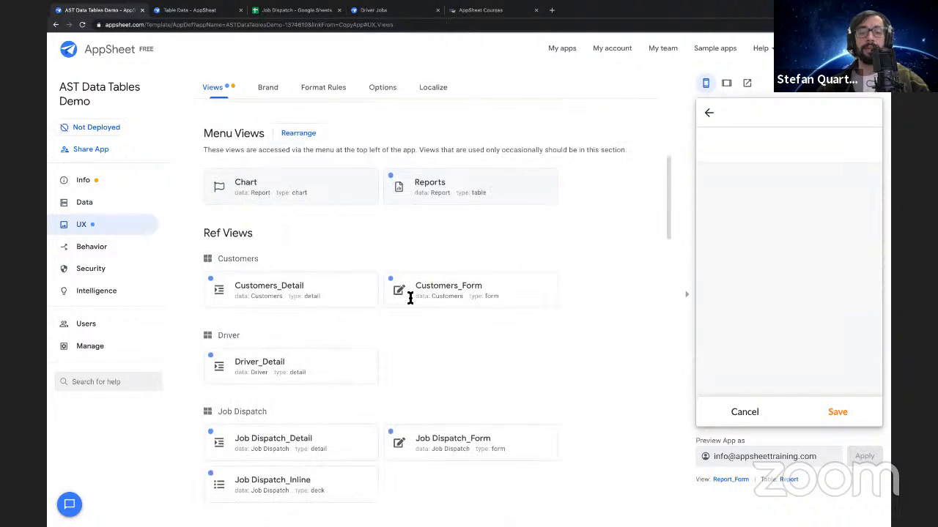
{"action": "scroll", "coordinate": [323, 276], "scroll_direction": "up", "scroll_amount": 3}
{"action": "scroll", "coordinate": [366, 330], "scroll_direction": "down", "scroll_amount": 3}
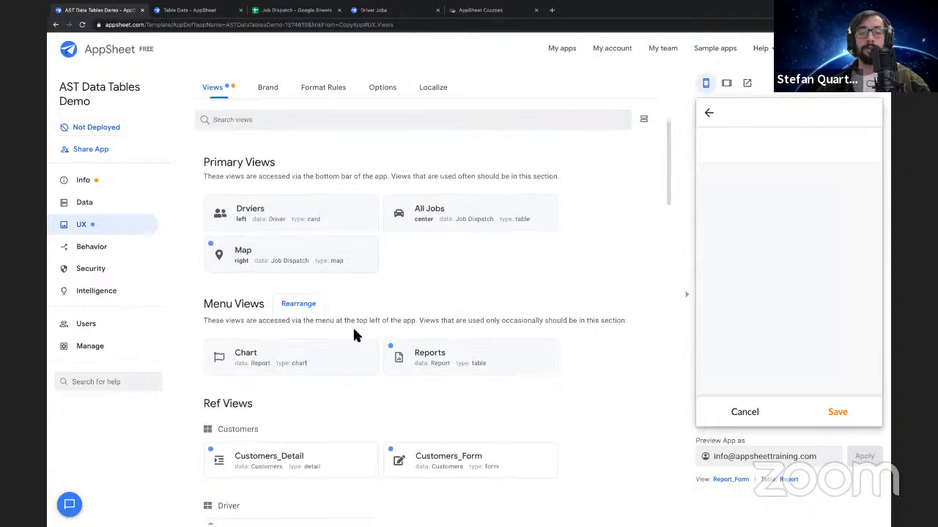
{"action": "scroll", "coordinate": [354, 333], "scroll_direction": "down", "scroll_amount": 2}
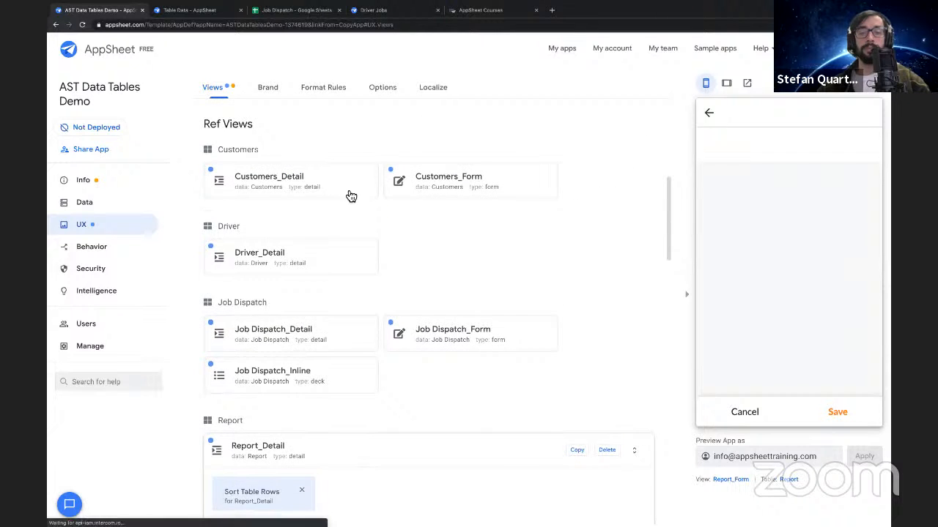
{"action": "left_click", "coordinate": [349, 195]}
{"action": "left_click", "coordinate": [349, 323]}
{"action": "left_click", "coordinate": [366, 324]}
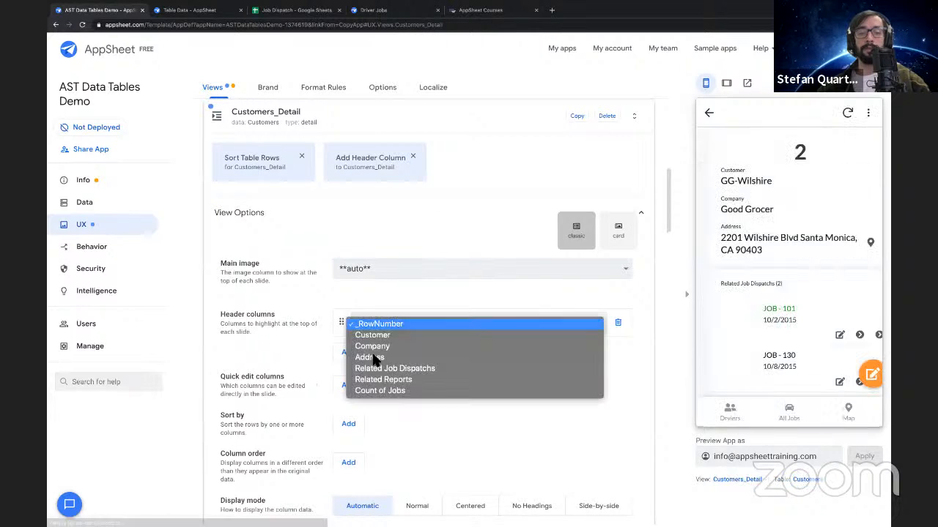
{"action": "left_click", "coordinate": [375, 347]}
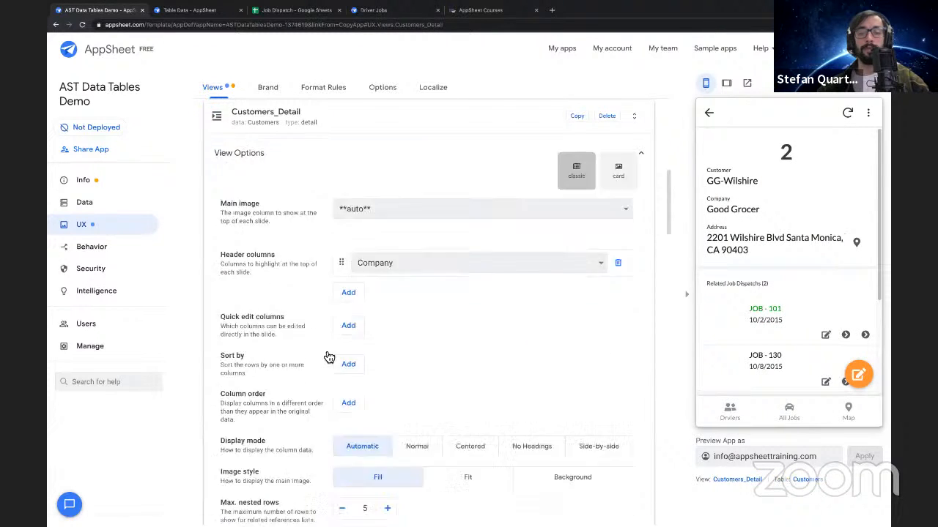
Add Count of Jobs as the second header column of the Customers_Detail view
{"action": "left_click", "coordinate": [348, 298]}
{"action": "left_click", "coordinate": [387, 294]}
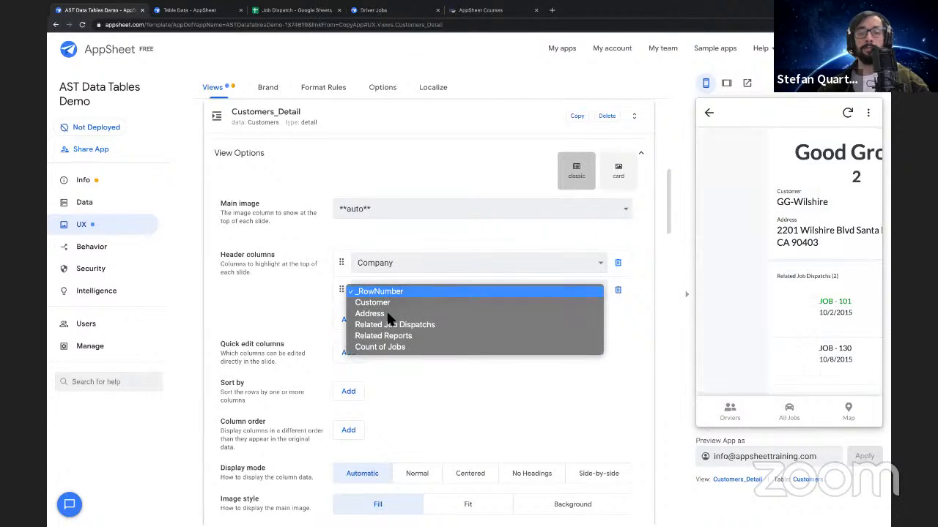
{"action": "left_click", "coordinate": [394, 350]}
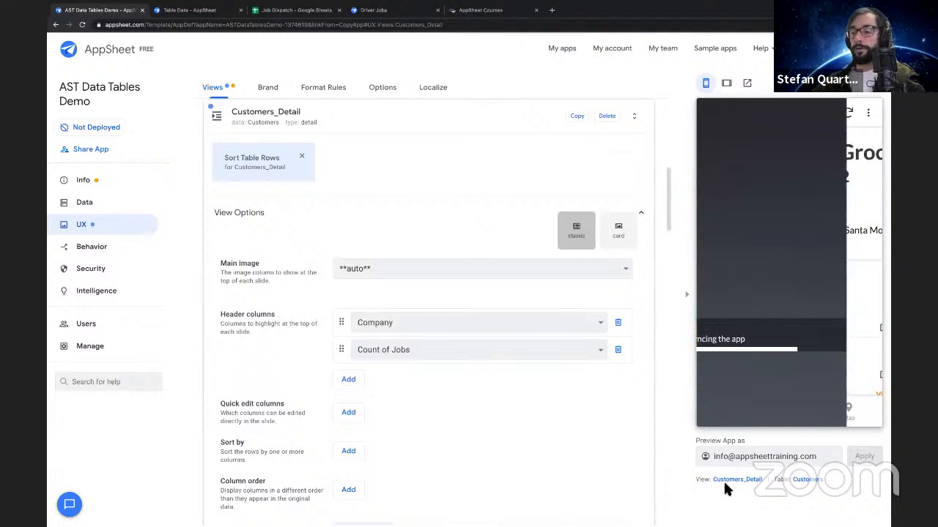
Compare the header job count with the Related Job Dispatchs count in the app preview, browsing through several customer records
{"action": "left_click_drag", "start_coordinate": [726, 150], "coordinate": [795, 178]}
{"action": "double_click", "coordinate": [788, 177]}
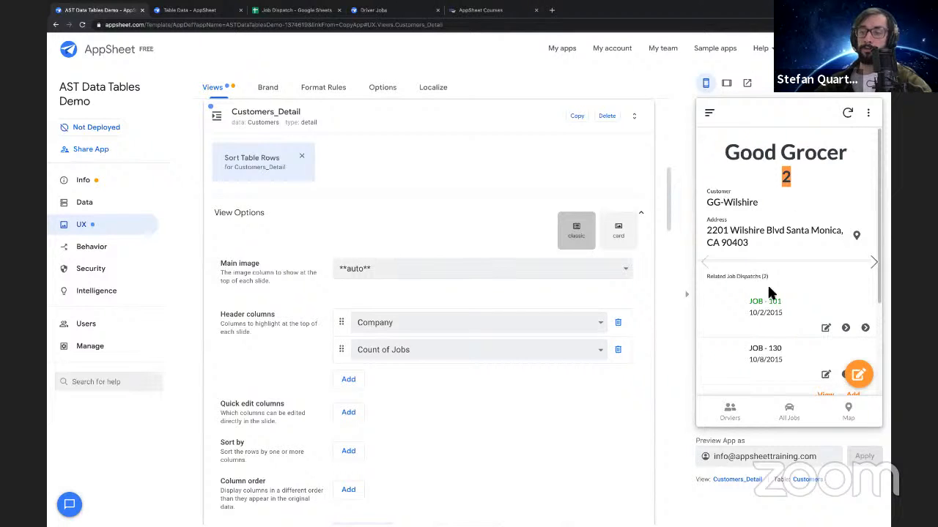
{"action": "left_click_drag", "start_coordinate": [759, 276], "coordinate": [766, 275]}
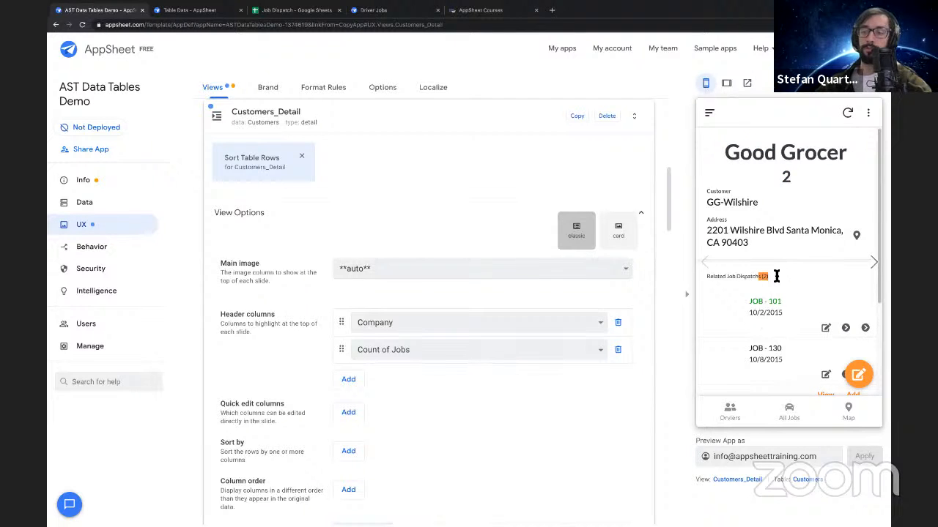
{"action": "left_click", "coordinate": [873, 262]}
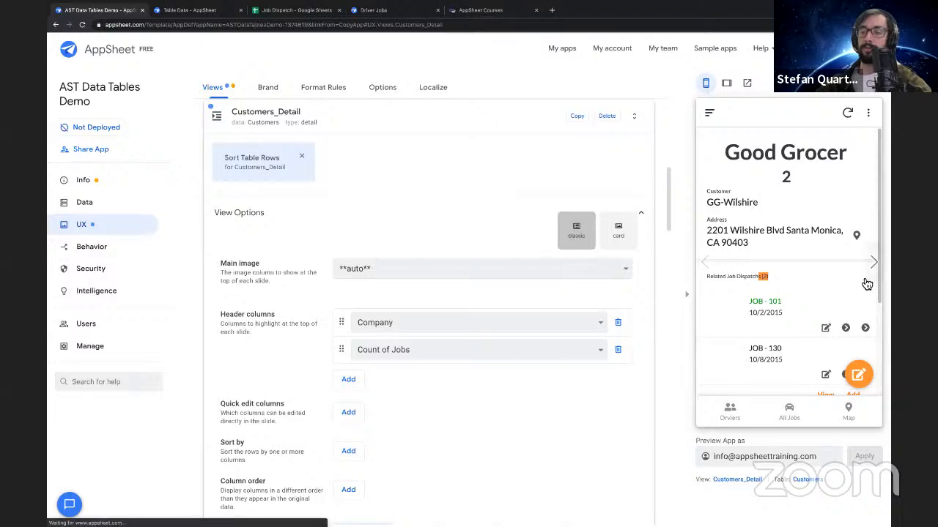
{"action": "left_click", "coordinate": [871, 262]}
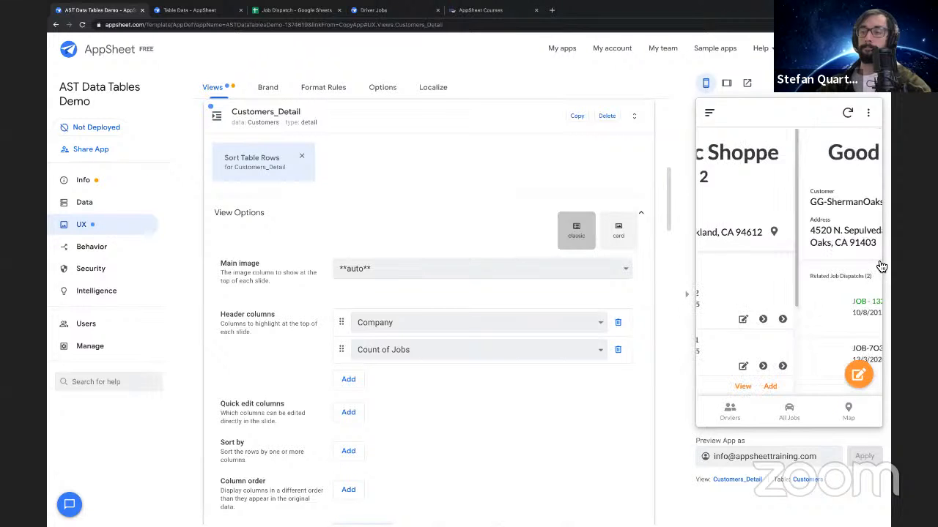
{"action": "left_click", "coordinate": [874, 262]}
{"action": "left_click", "coordinate": [876, 262]}
{"action": "left_click", "coordinate": [875, 262]}
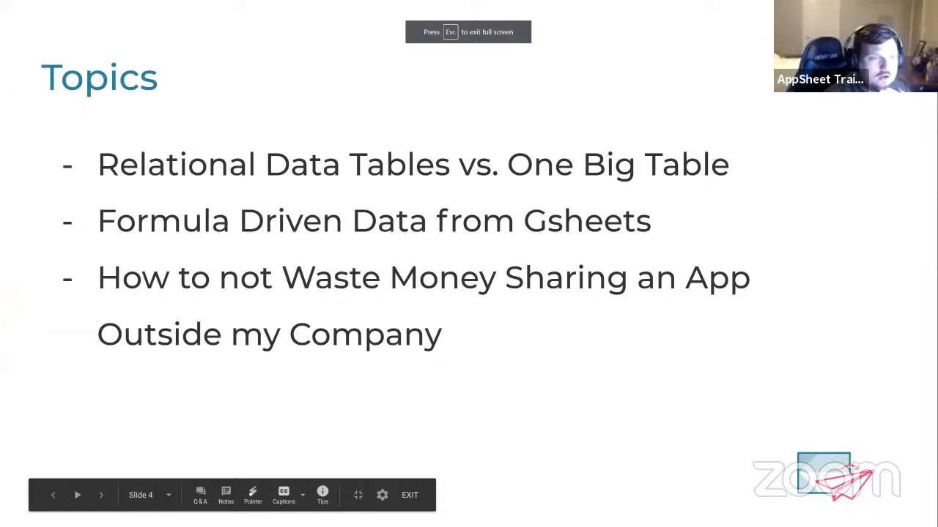
{"action": "left_click", "coordinate": [440, 345]}
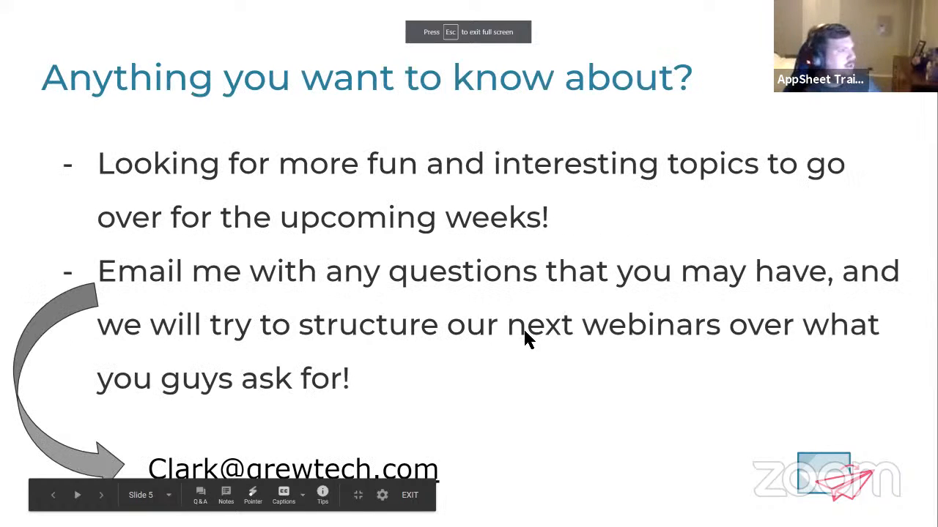